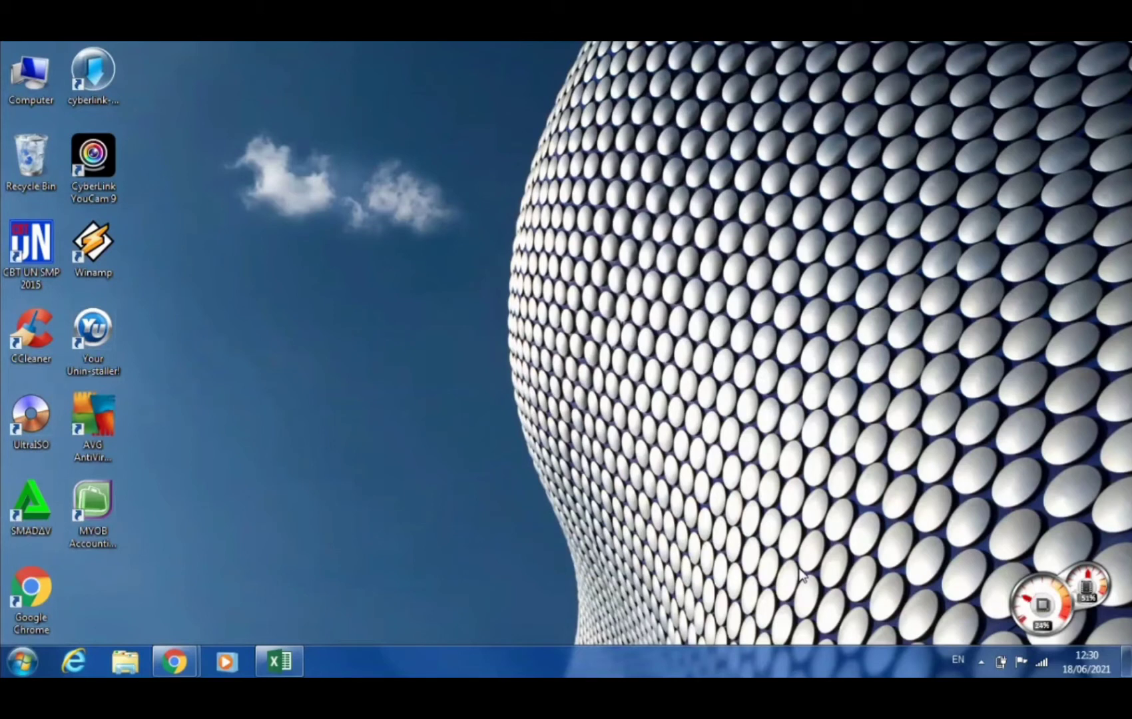
# Switch to the open Excel window and open the recent workbook PRAKTIK 1.
pyautogui.moveTo(279, 662)
pyautogui.click(283, 586)
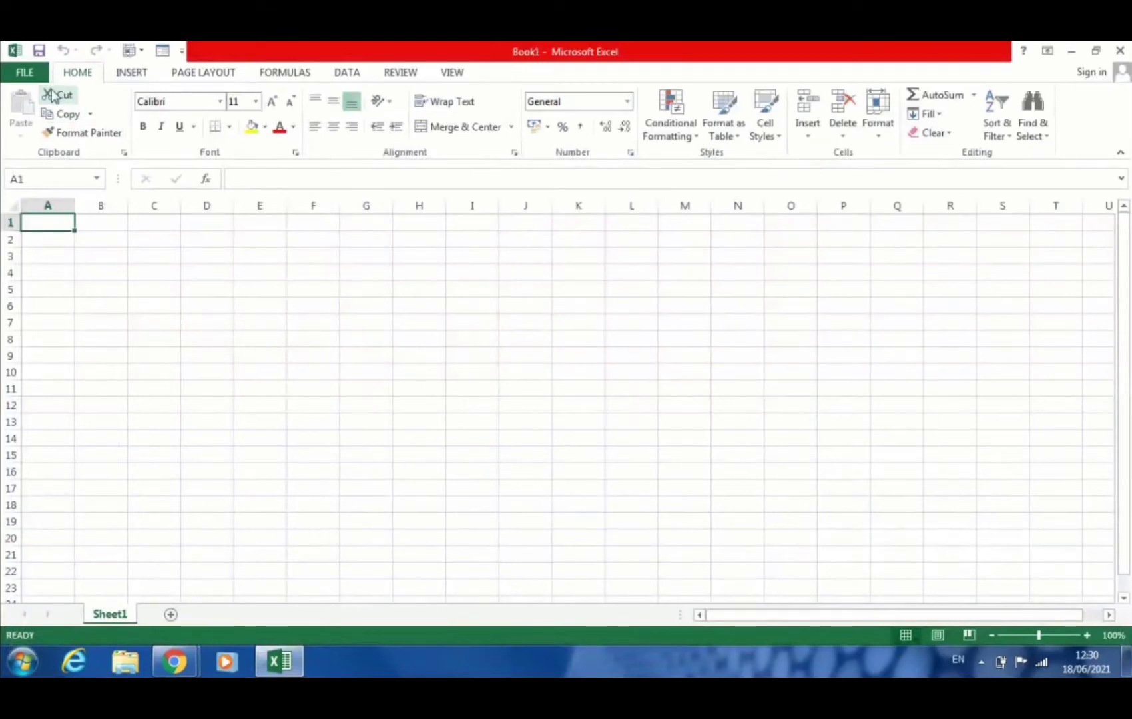
pyautogui.click(27, 71)
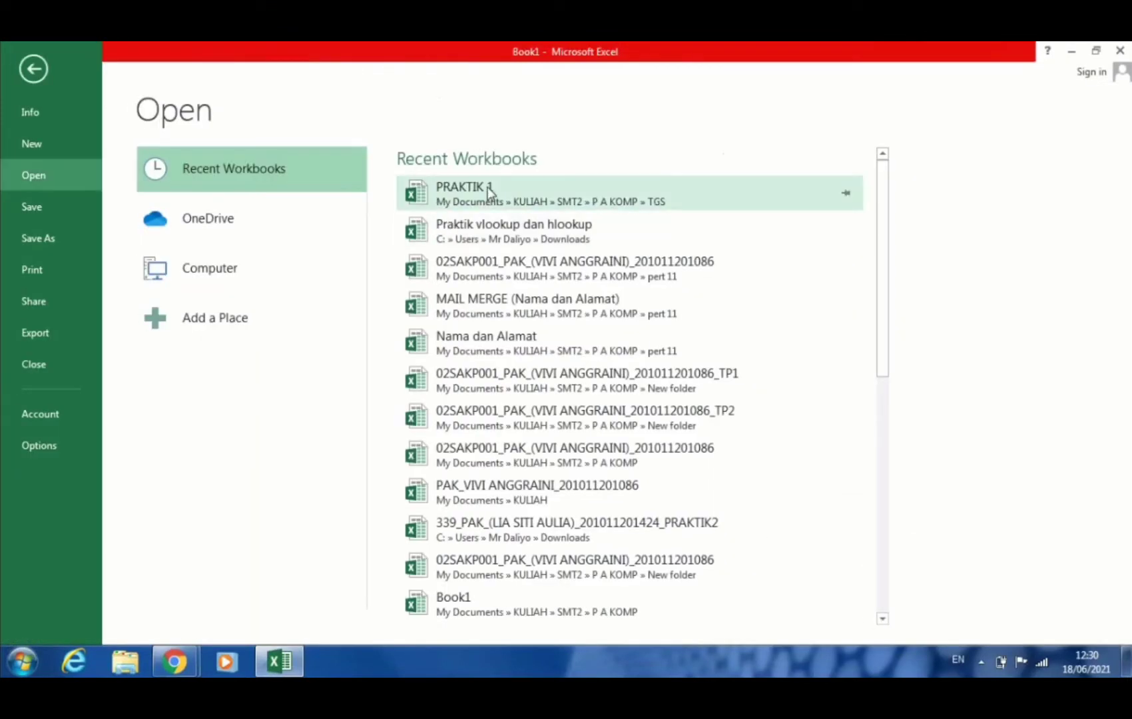
pyautogui.click(488, 188)
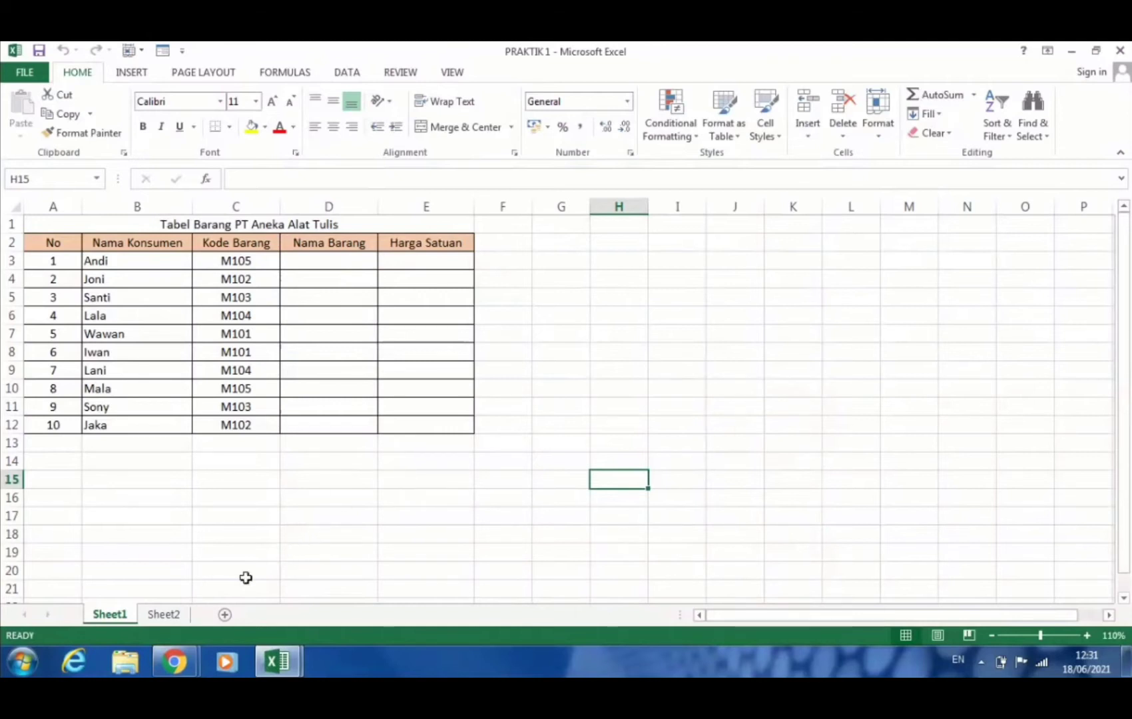
# Check the lookup tables on Sheet2 and start a VLOOKUP in cell D3 of Sheet1 with C3 as the lookup value.
pyautogui.click(180, 620)
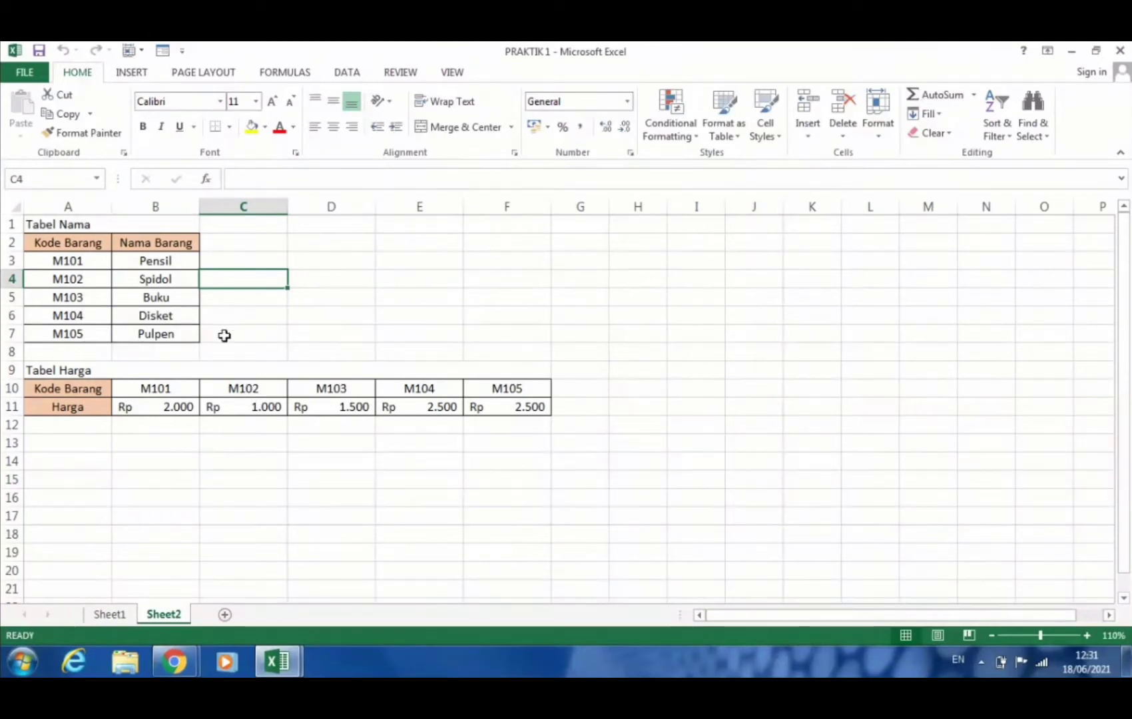
pyautogui.click(184, 247)
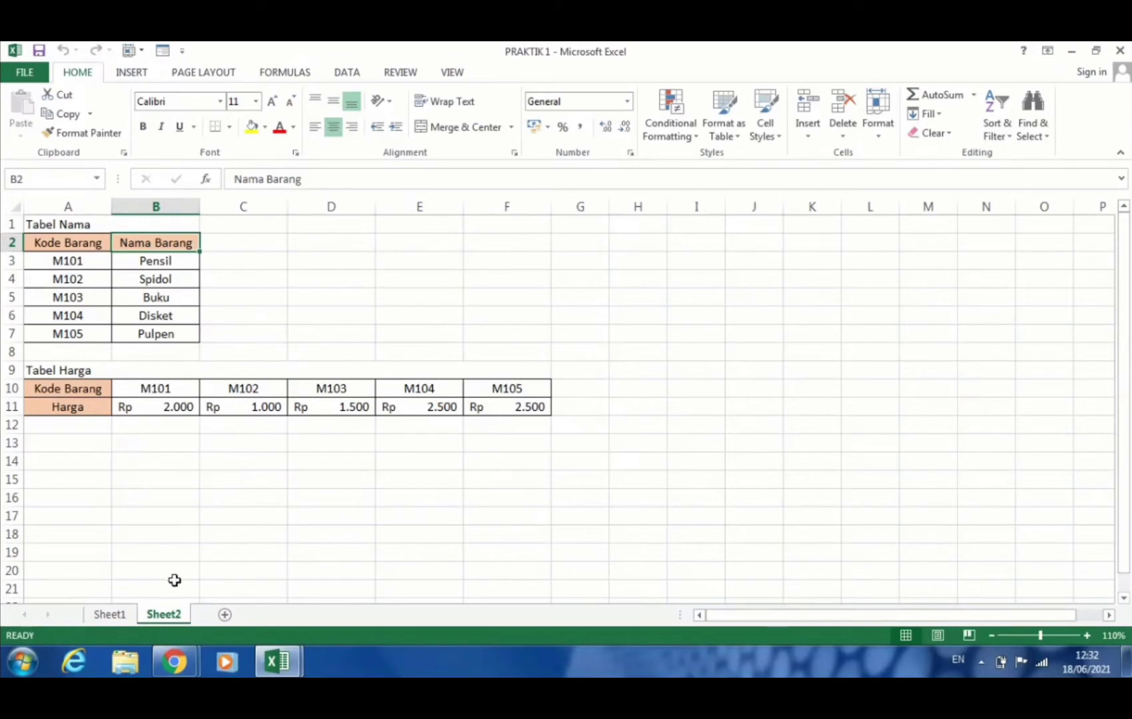
pyautogui.click(110, 614)
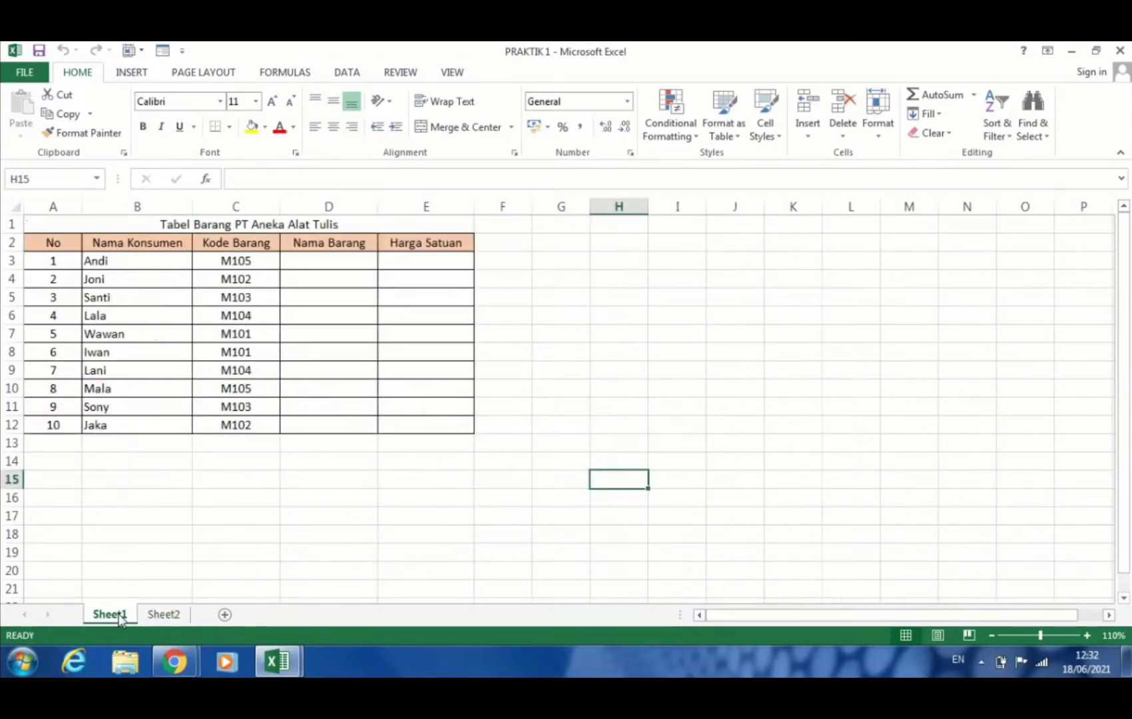
pyautogui.click(353, 267)
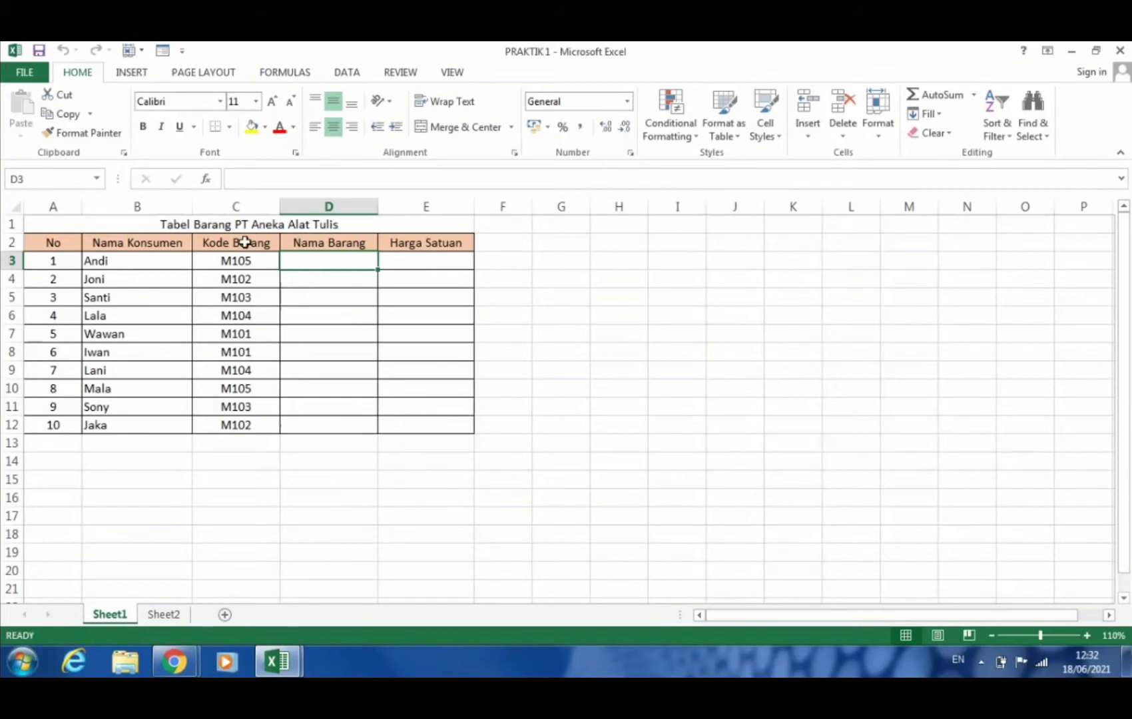
pyautogui.click(207, 180)
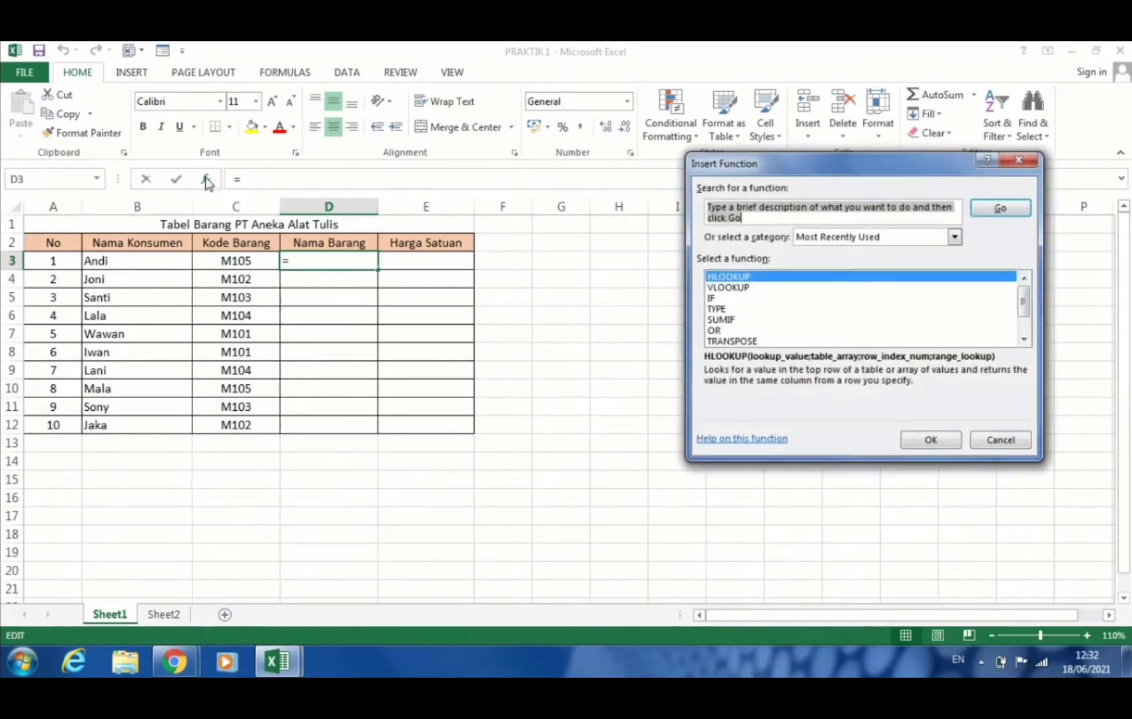
pyautogui.click(781, 288)
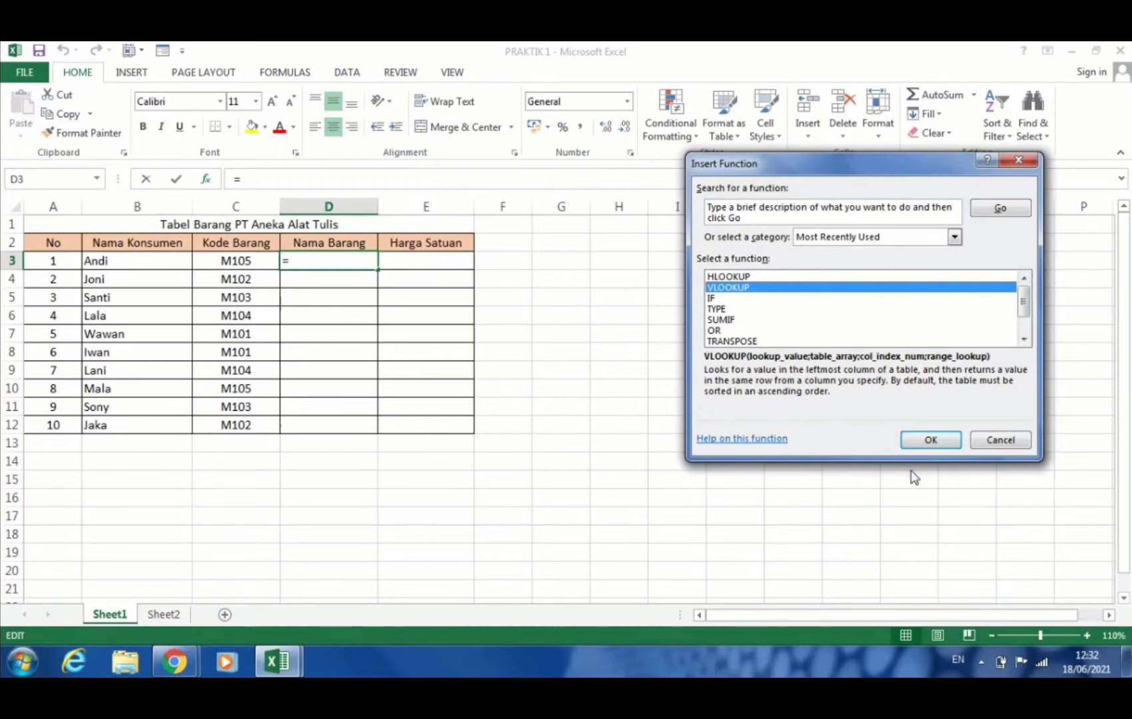
pyautogui.click(928, 440)
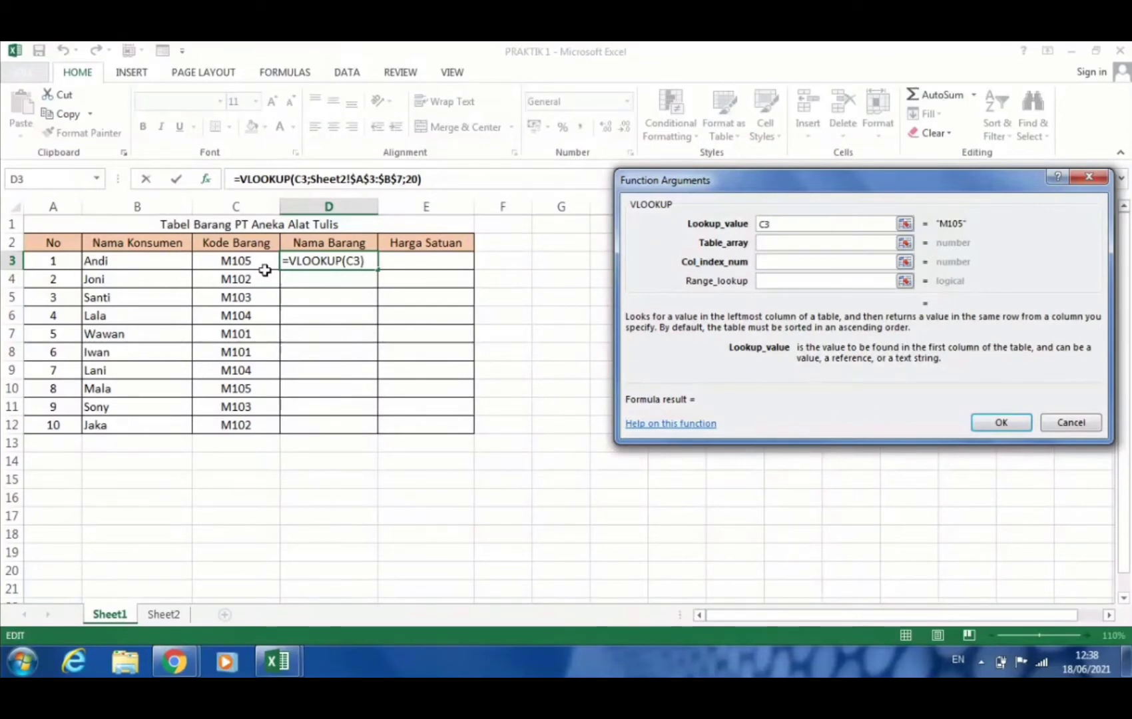
# Set the VLOOKUP's table array to the Tabel Nama data with the absolute reference Sheet2!$A$3:$B$7.
pyautogui.press('Tab')
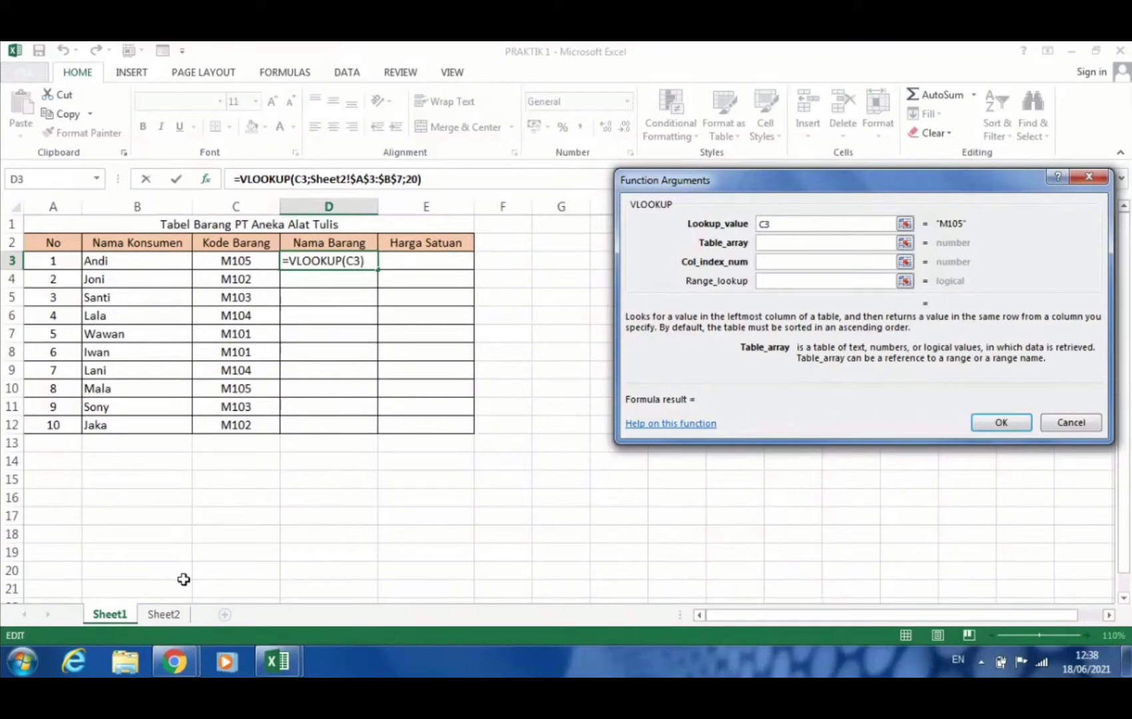
pyautogui.click(170, 616)
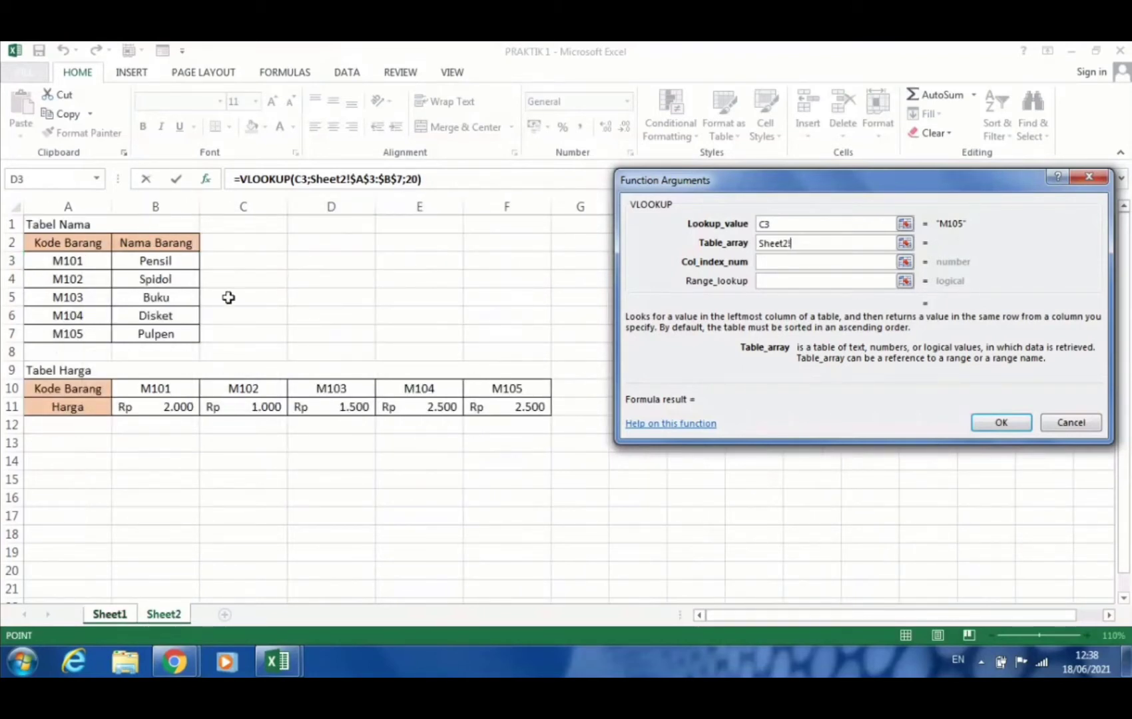
pyautogui.click(97, 262)
pyautogui.hotkey('shift', 'Right')
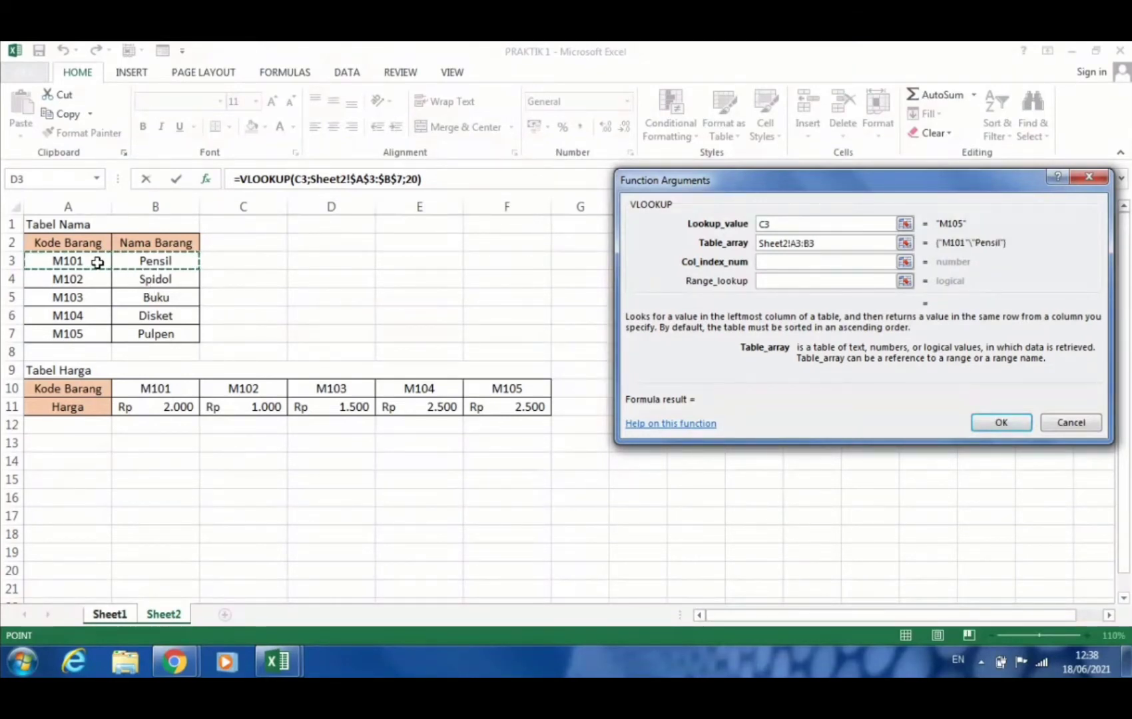
pyautogui.hotkey('shift', 'Down')
pyautogui.hotkey('shift', 'Down')
pyautogui.hotkey('shift', 'Down')
pyautogui.hotkey('shift', 'Down')
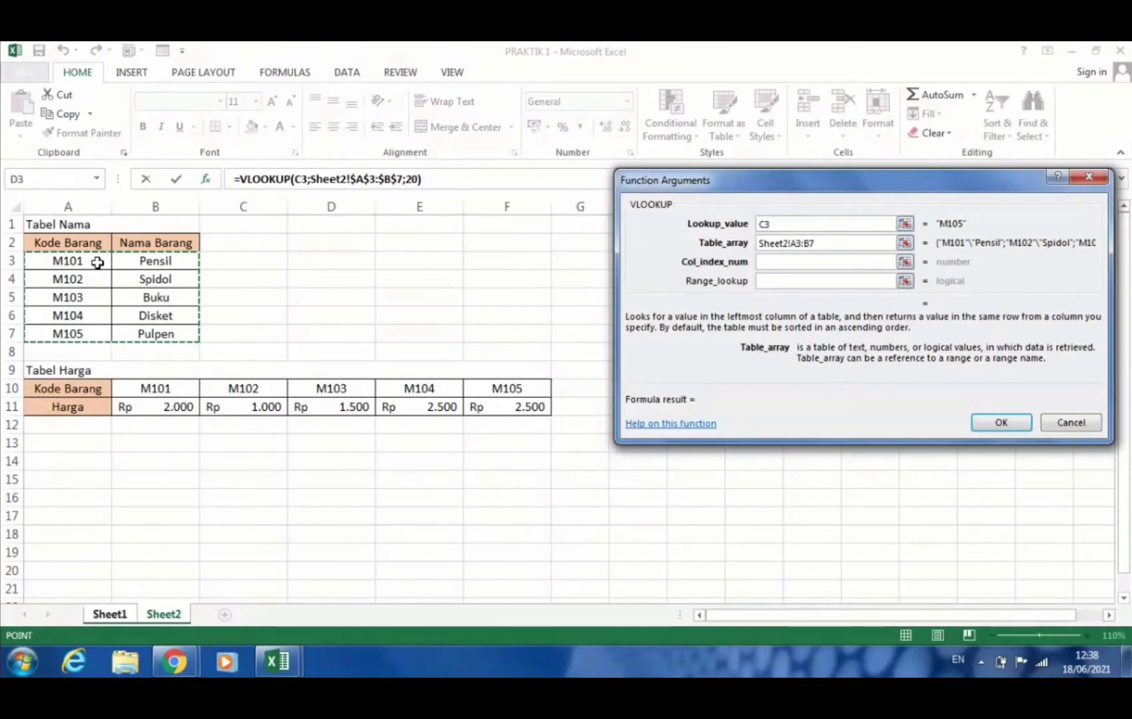
pyautogui.press('F4')
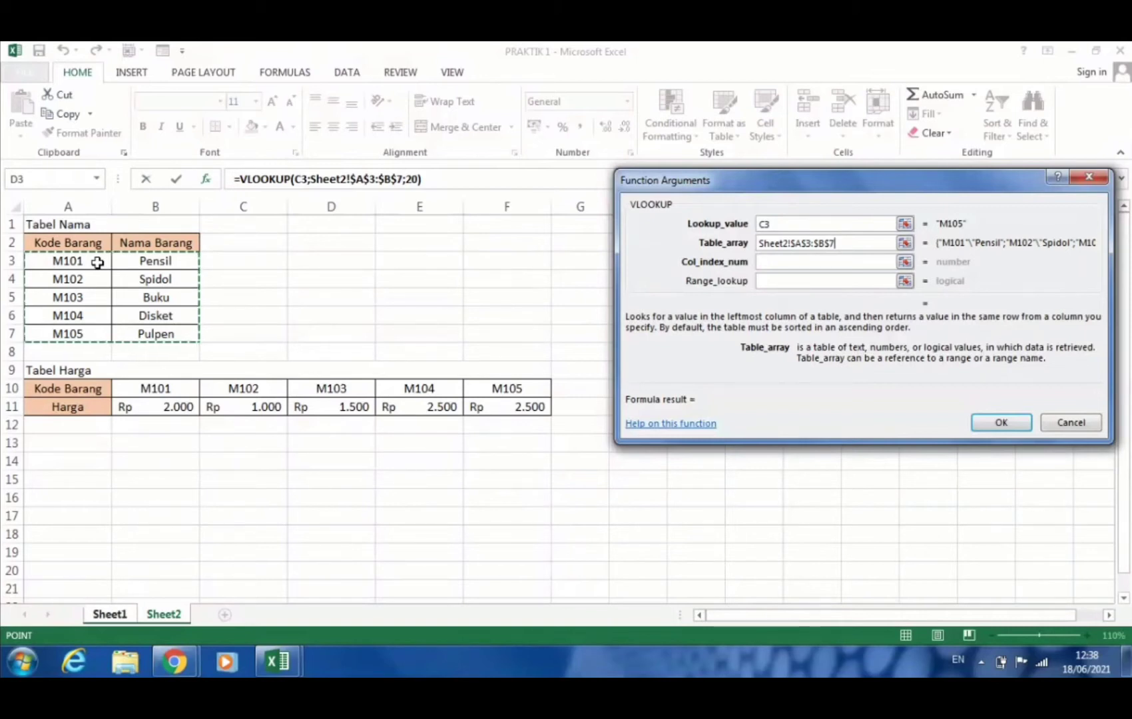
pyautogui.press('Tab')
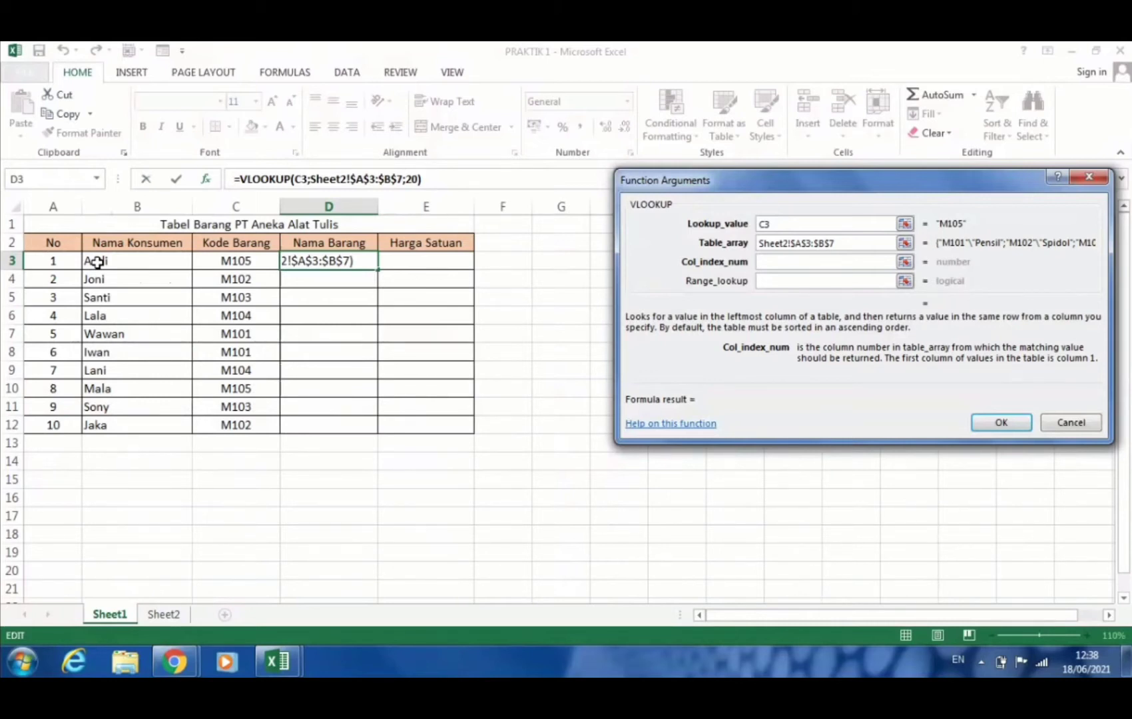
pyautogui.press('Tab')
pyautogui.write('2')
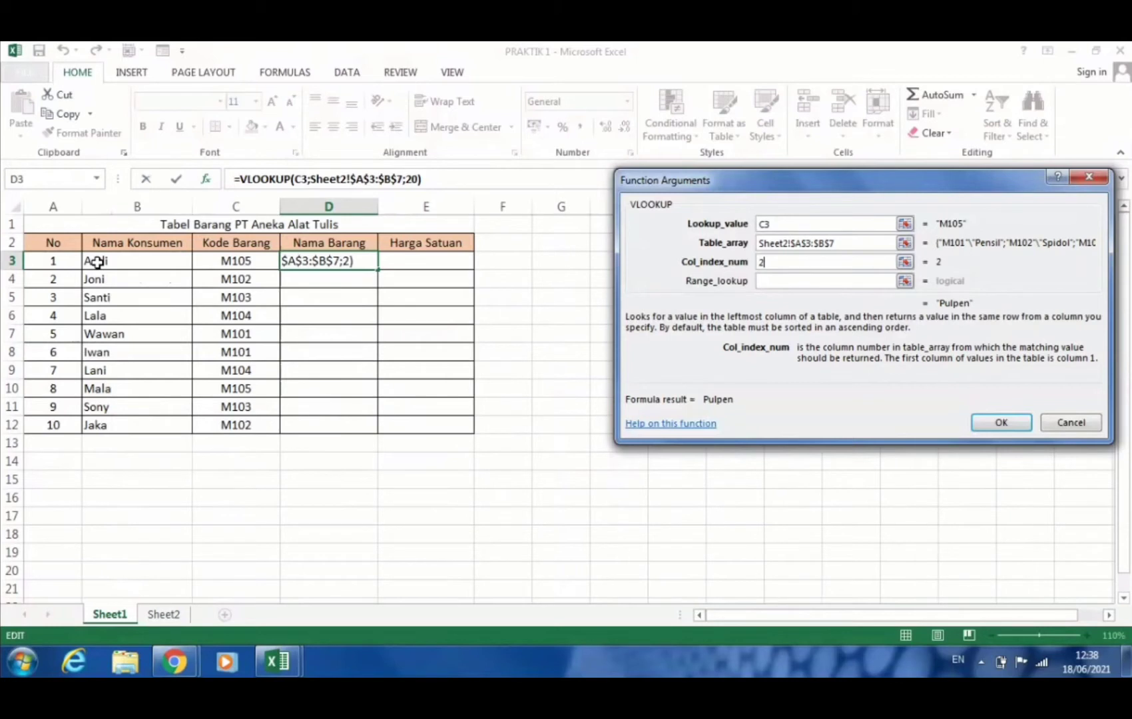
pyautogui.press('BackSpace')
pyautogui.hotkey('shift', 'Tab')
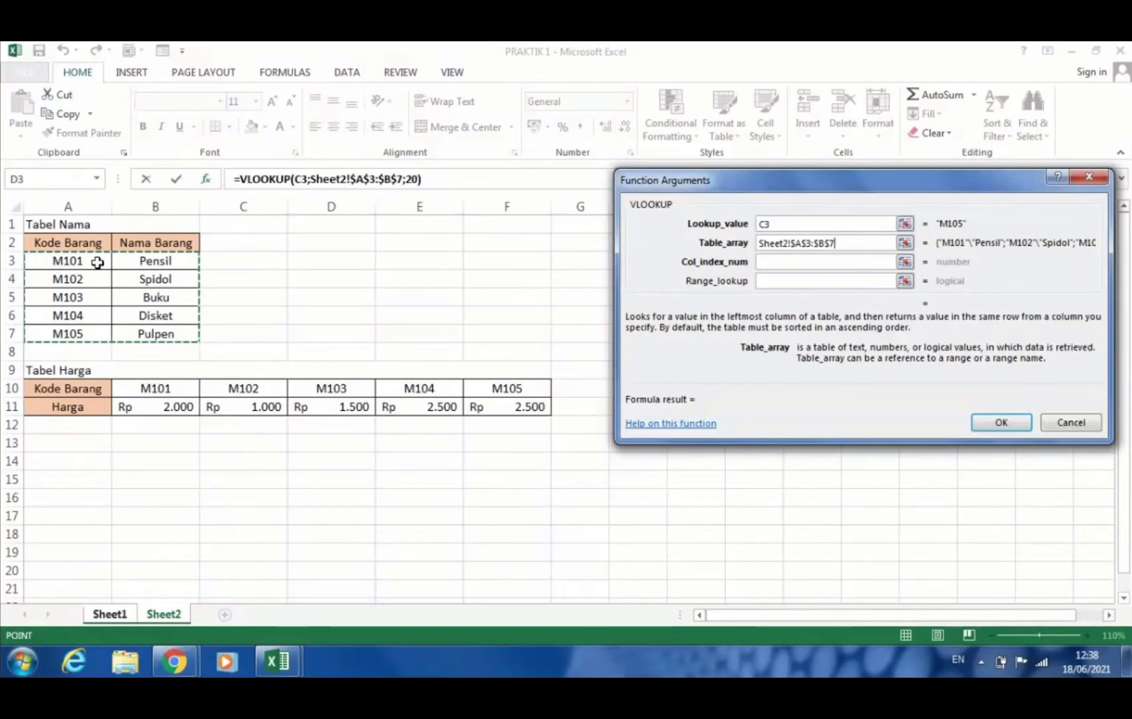
# Complete the VLOOKUP in D3 with column index 2 and range lookup 0, and fill it down to D12.
pyautogui.press('Tab')
pyautogui.write('2')
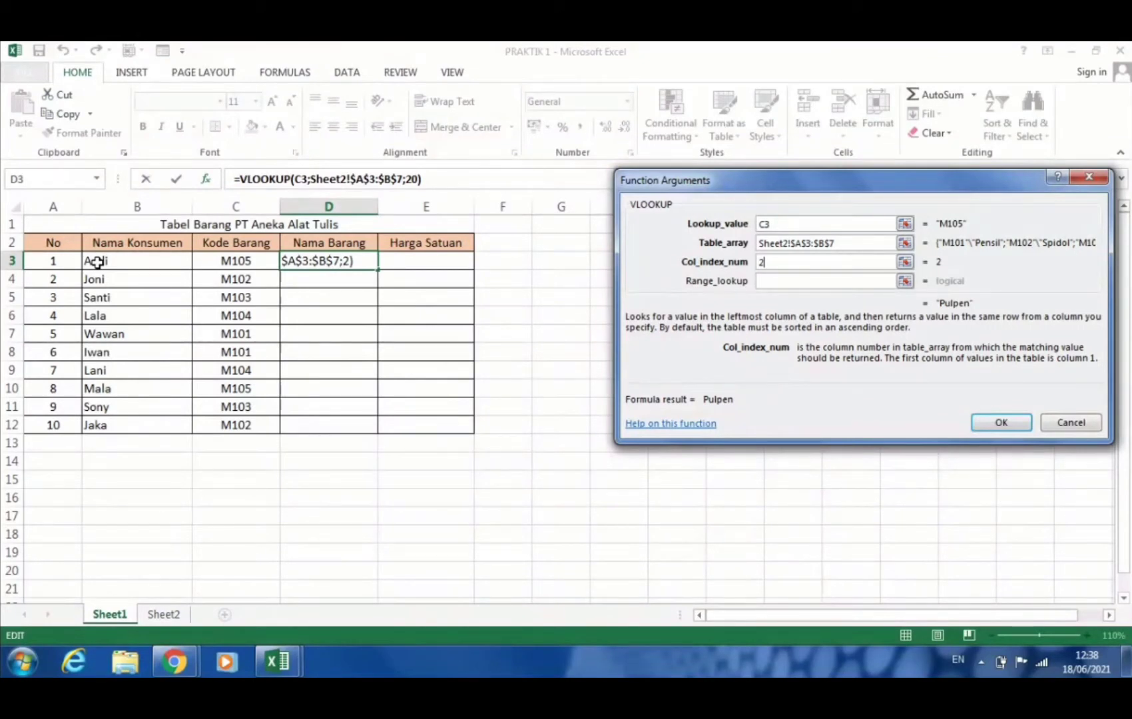
pyautogui.press('Tab')
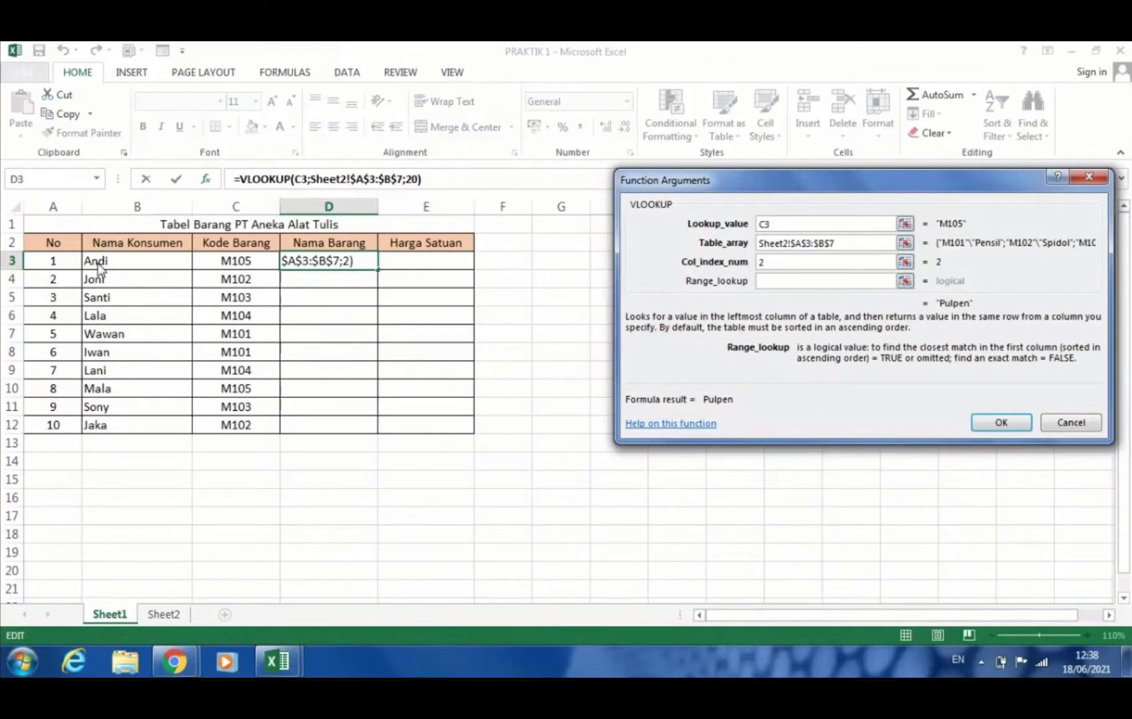
pyautogui.write('0')
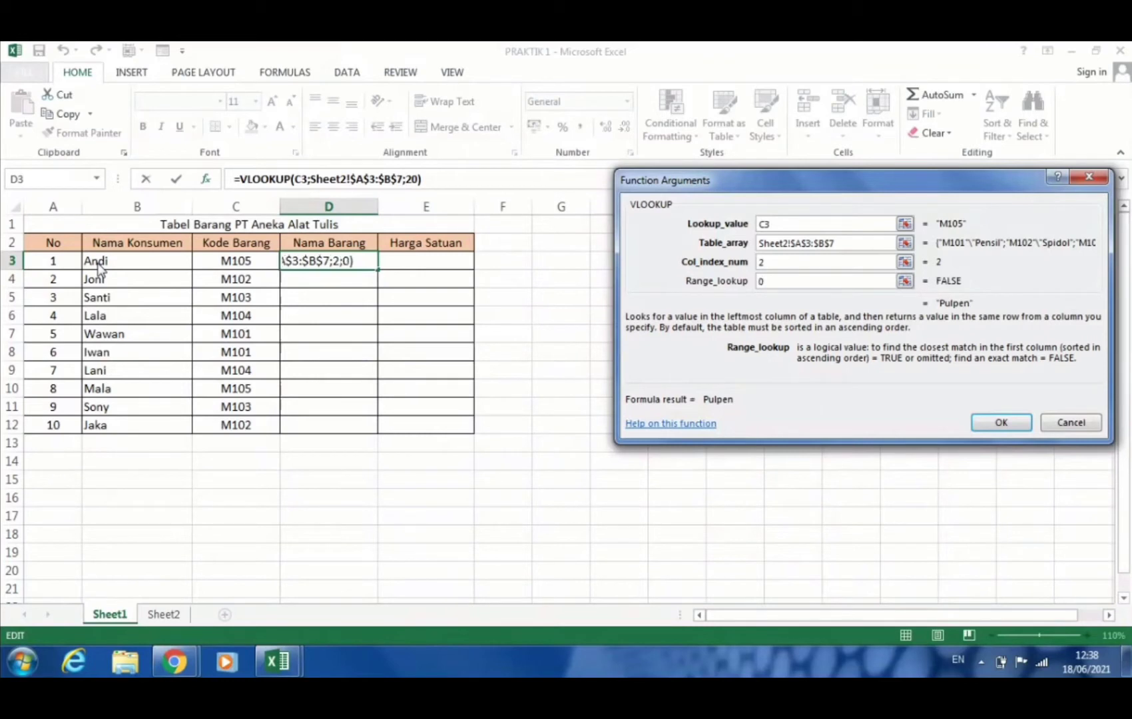
pyautogui.click(996, 423)
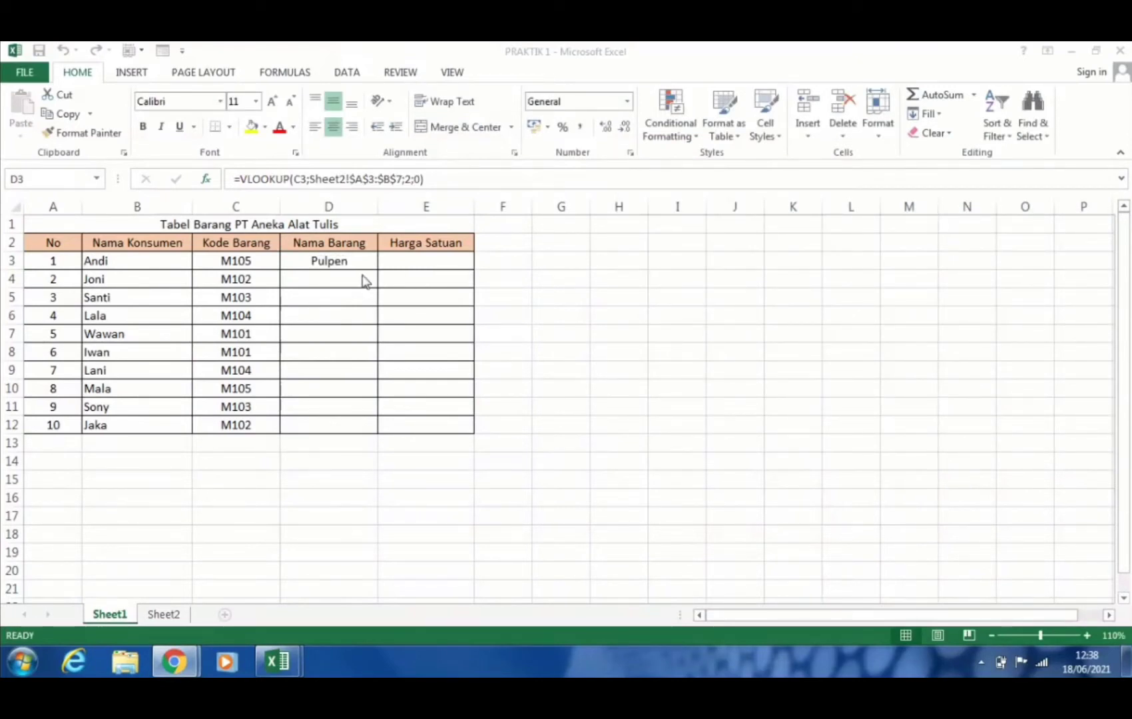
pyautogui.click(367, 260)
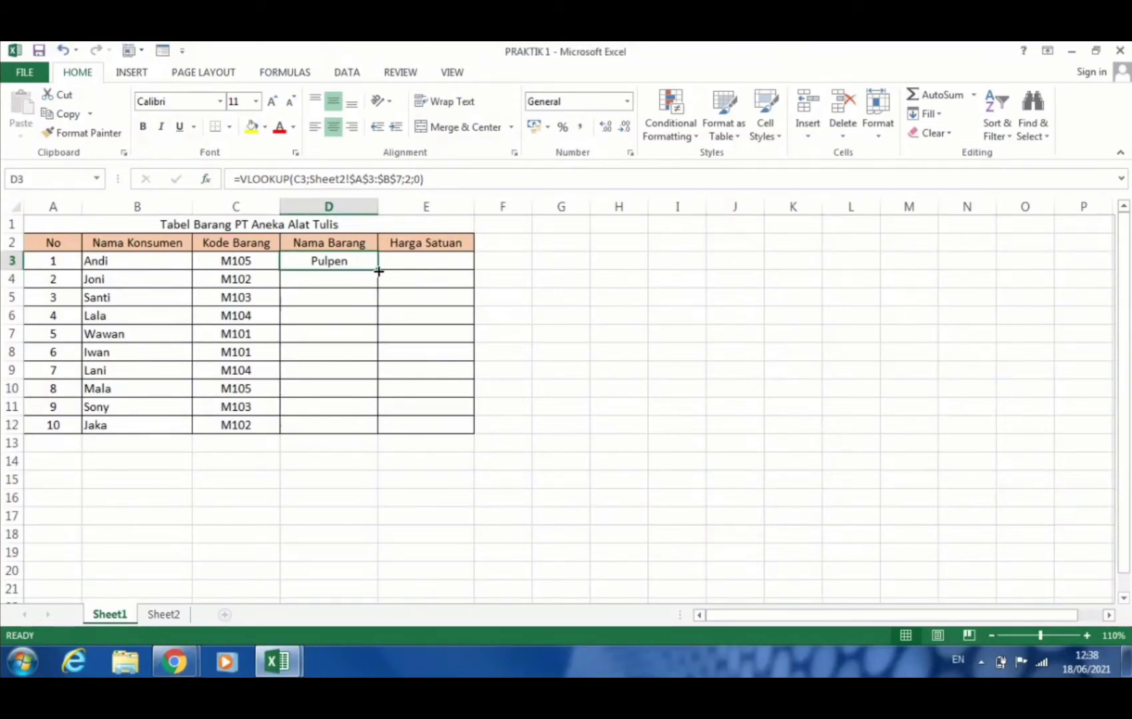
pyautogui.moveTo(379, 271); pyautogui.dragTo(367, 430)
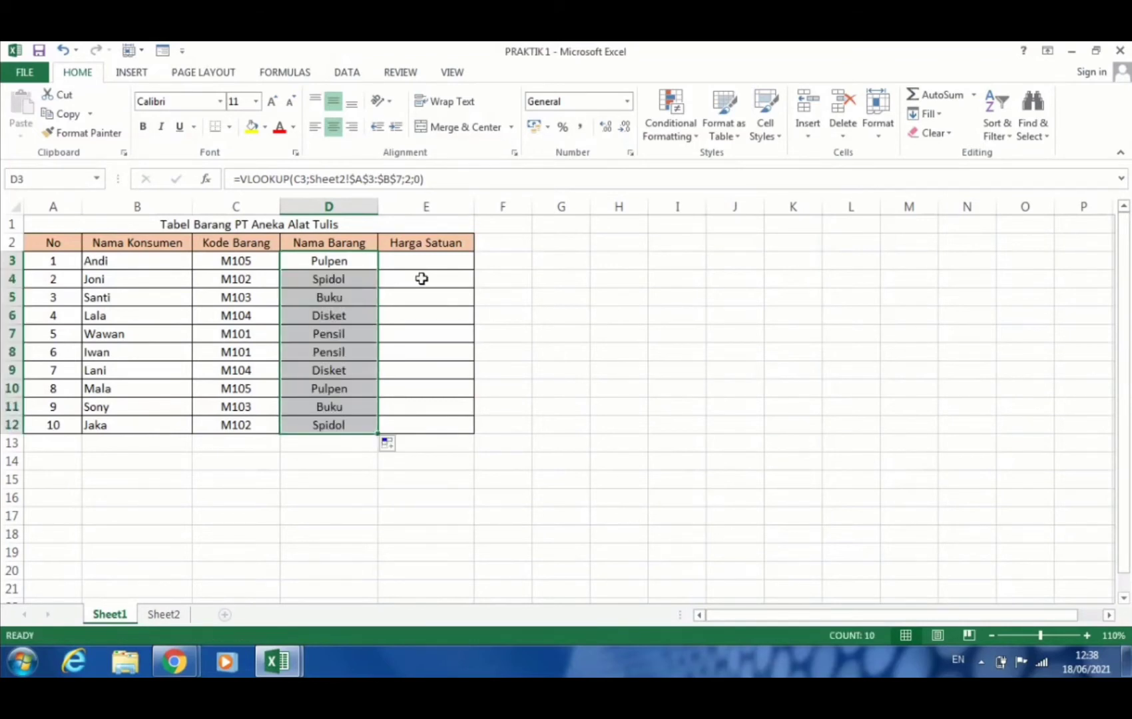
# Check Tabel Harga on Sheet2 and start an HLOOKUP in cell E3 of Sheet1 with C3 as the lookup value.
pyautogui.click(441, 259)
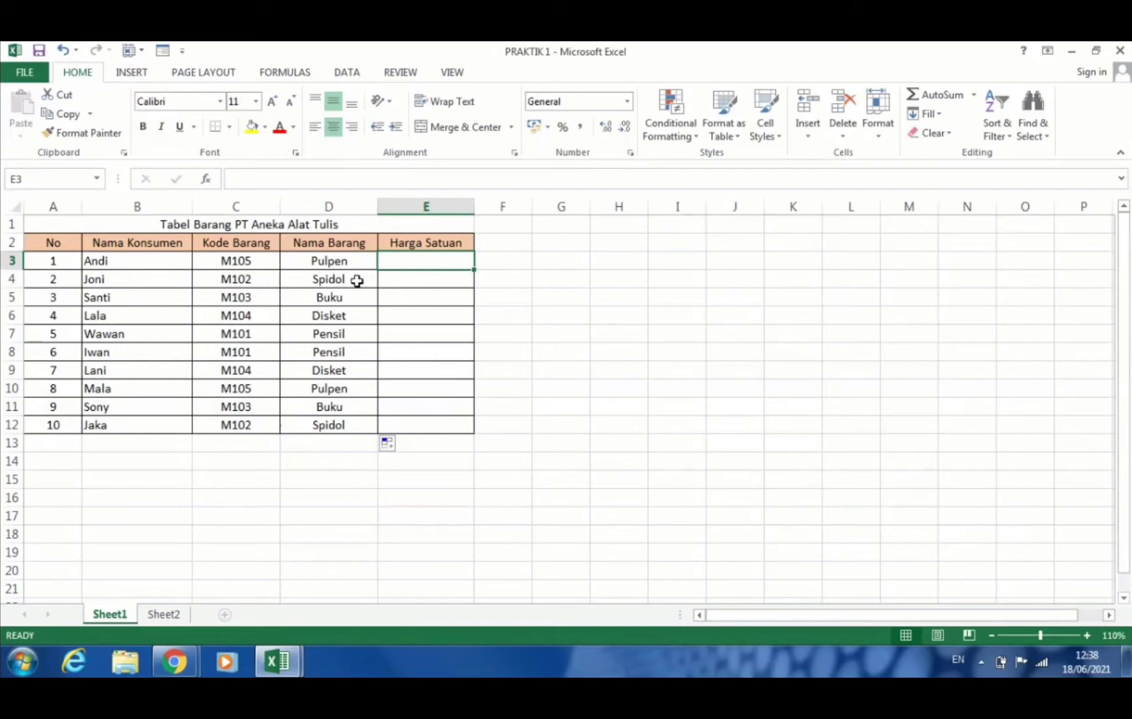
pyautogui.click(162, 615)
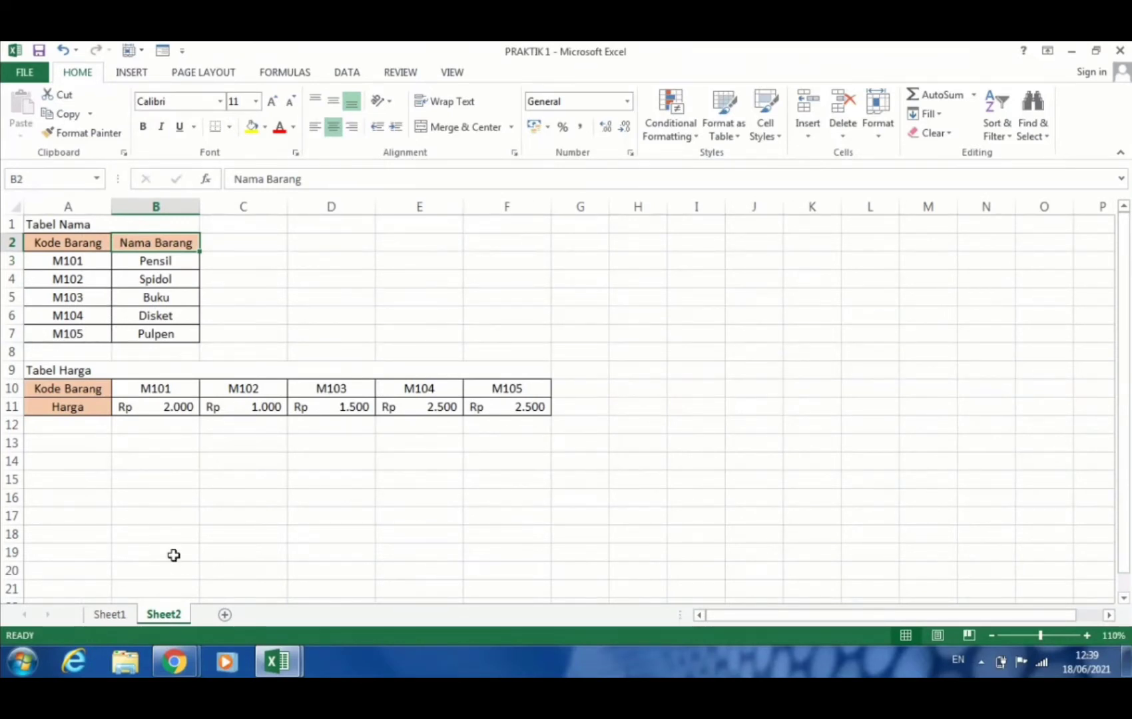
pyautogui.click(113, 615)
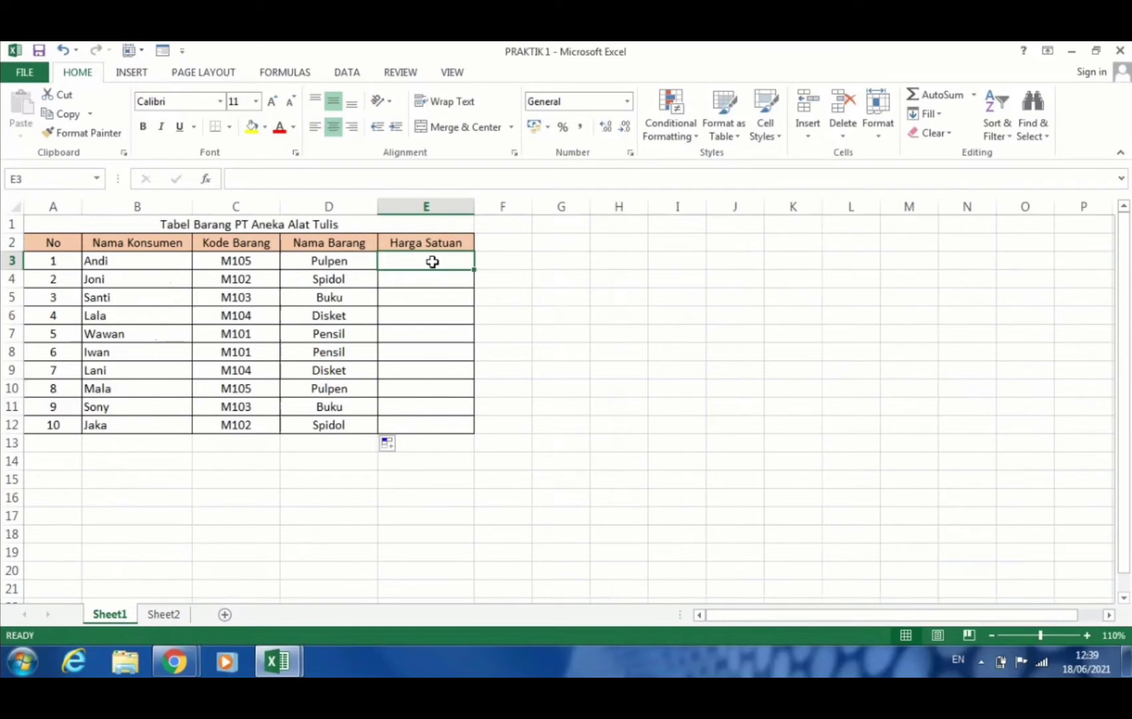
pyautogui.click(175, 616)
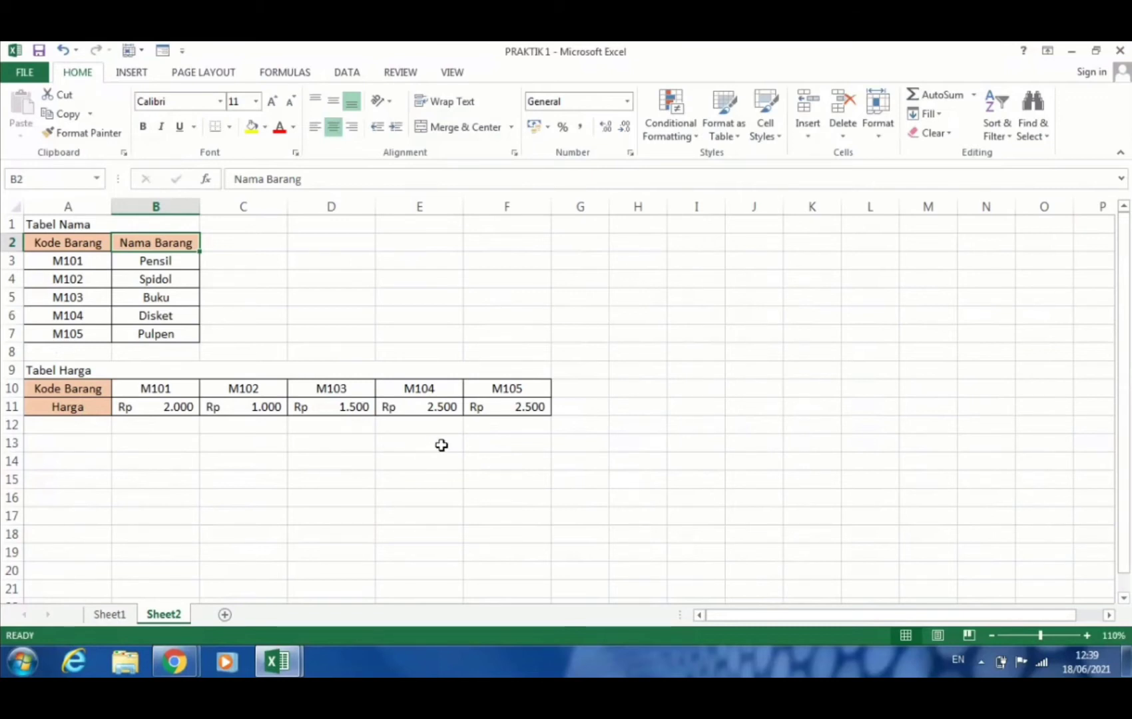
pyautogui.click(114, 614)
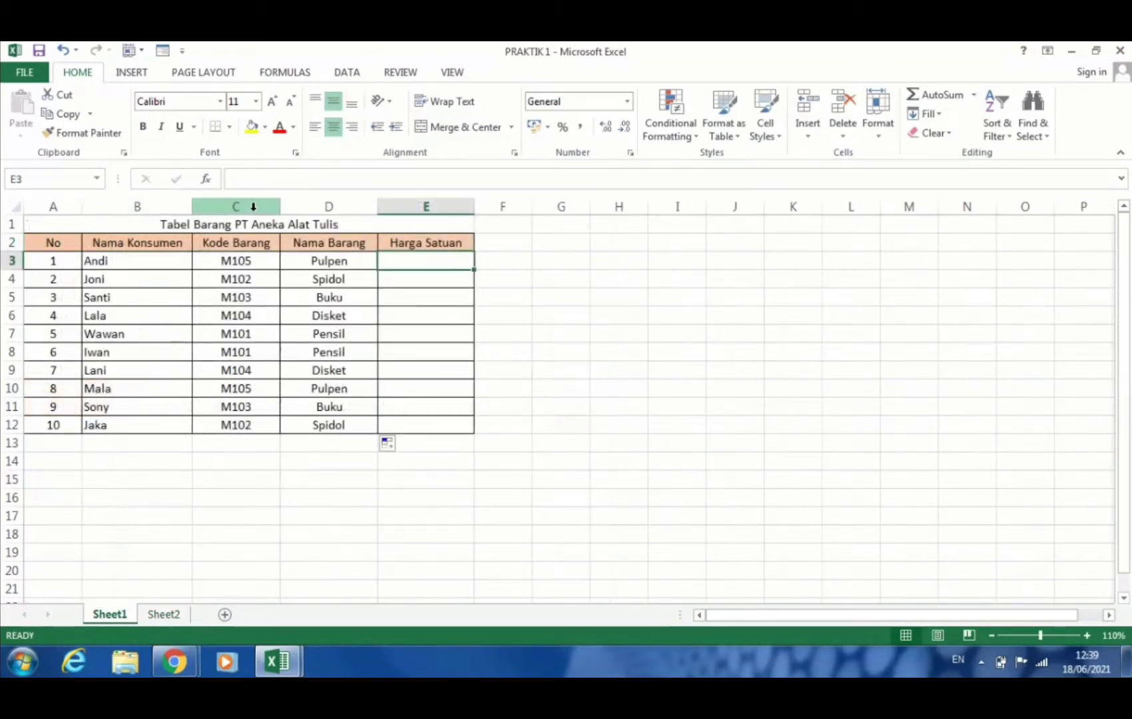
pyautogui.click(207, 179)
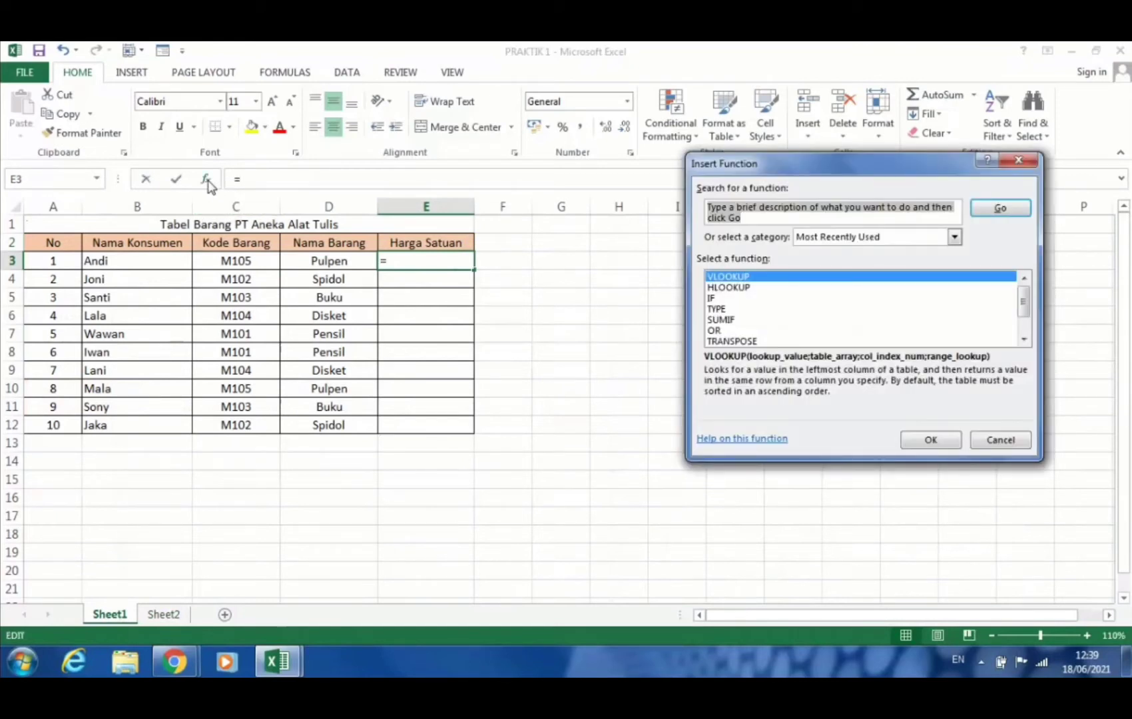
pyautogui.click(792, 290)
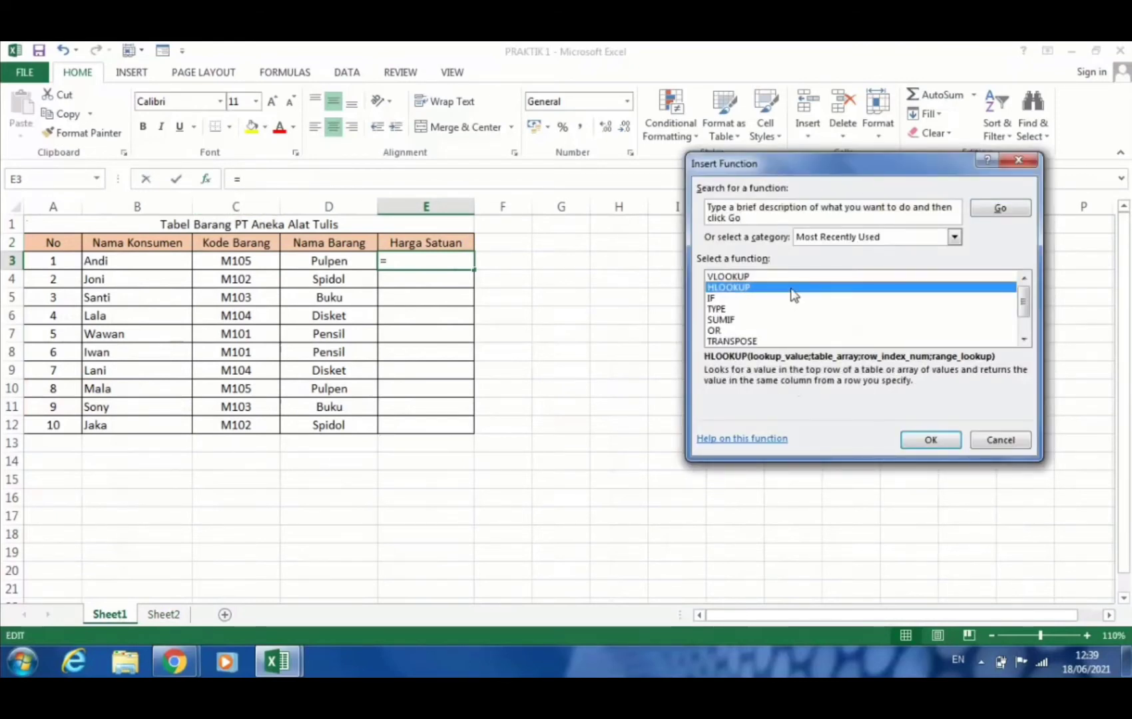
pyautogui.click(919, 443)
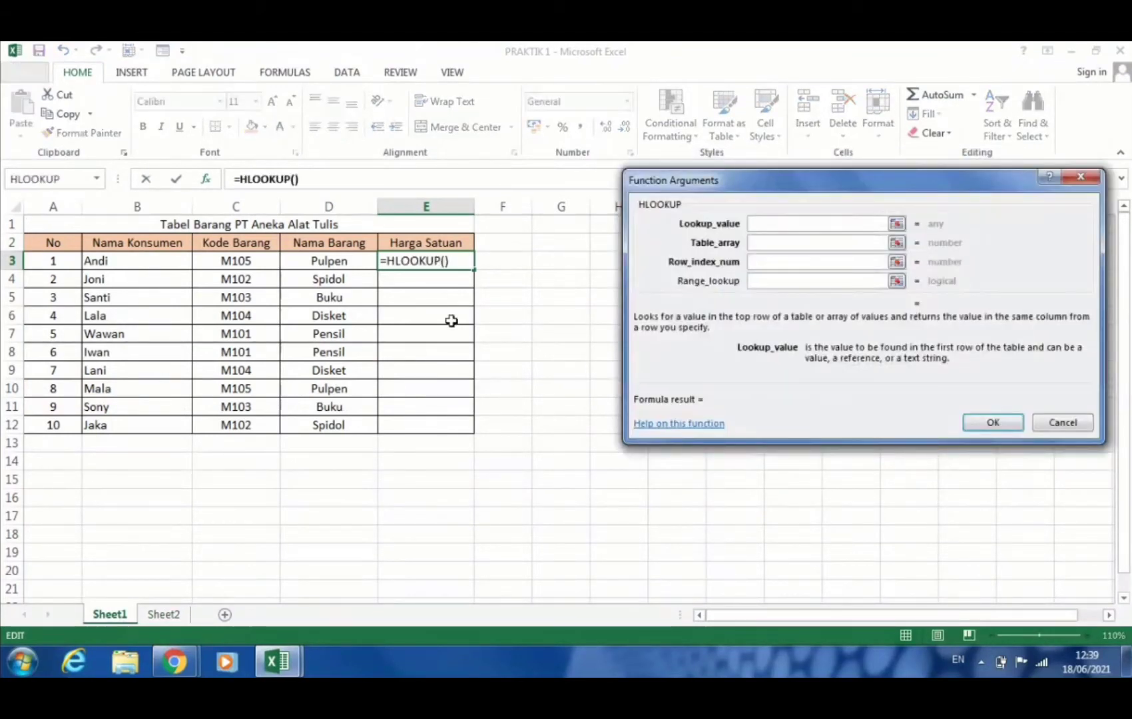
pyautogui.click(262, 263)
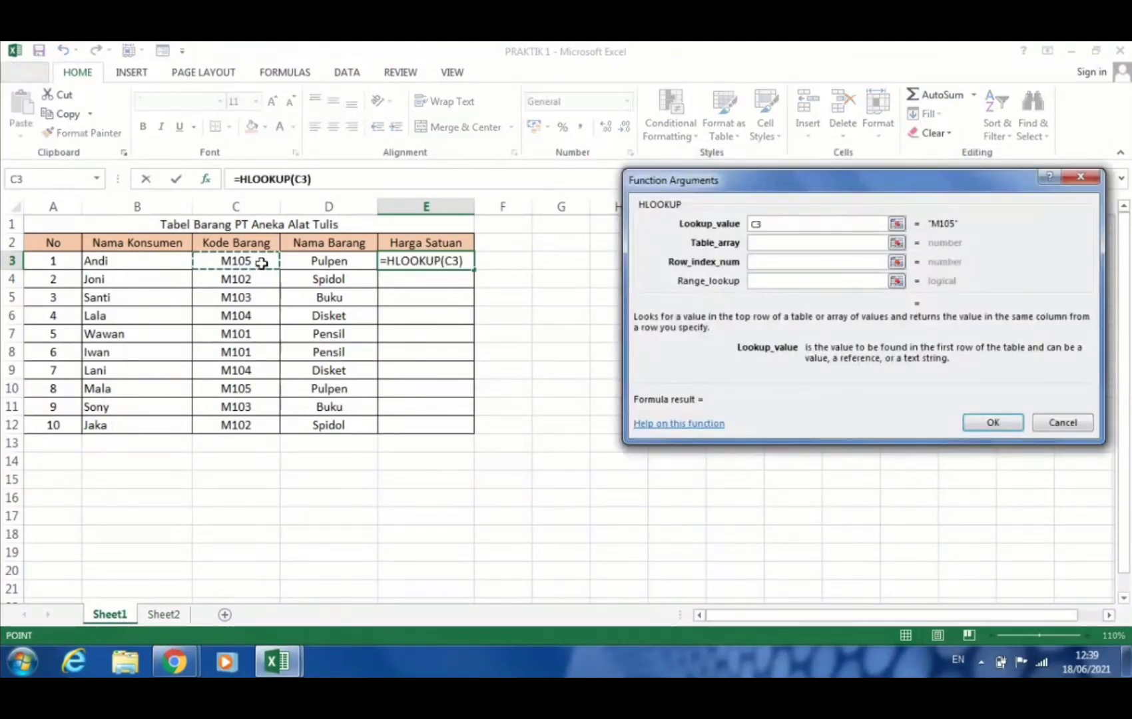
# Set the HLOOKUP's table array to the Tabel Harga data with the absolute reference Sheet2!$B$10:$F$11.
pyautogui.press('Tab')
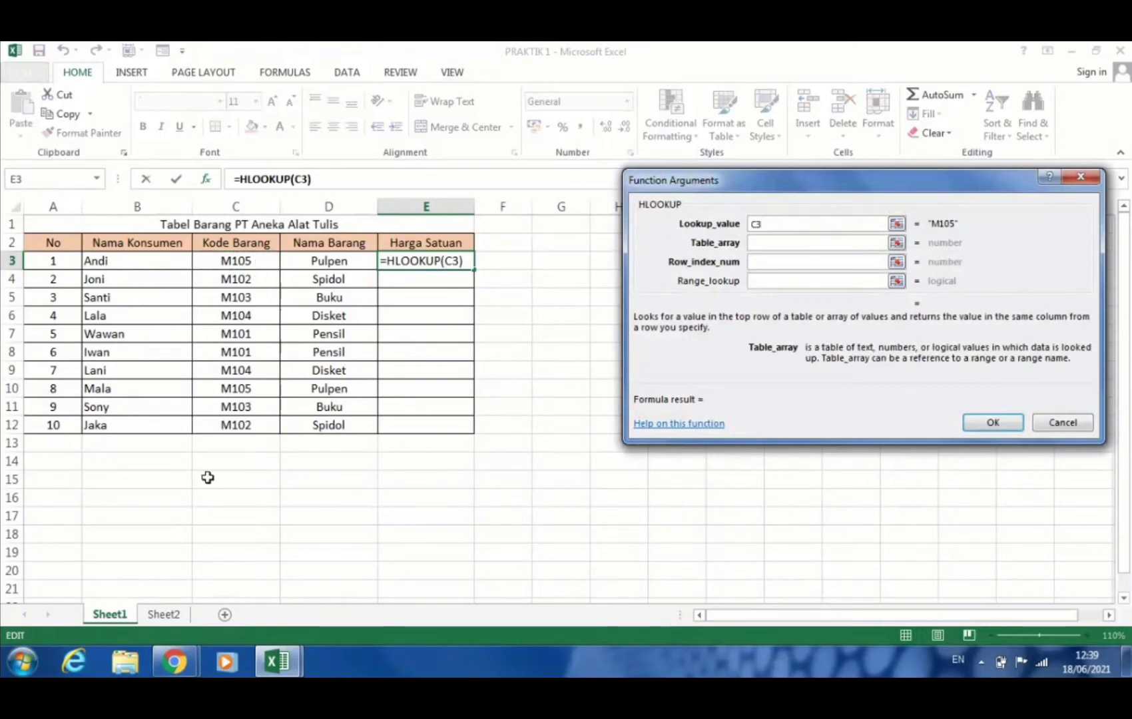
pyautogui.click(172, 616)
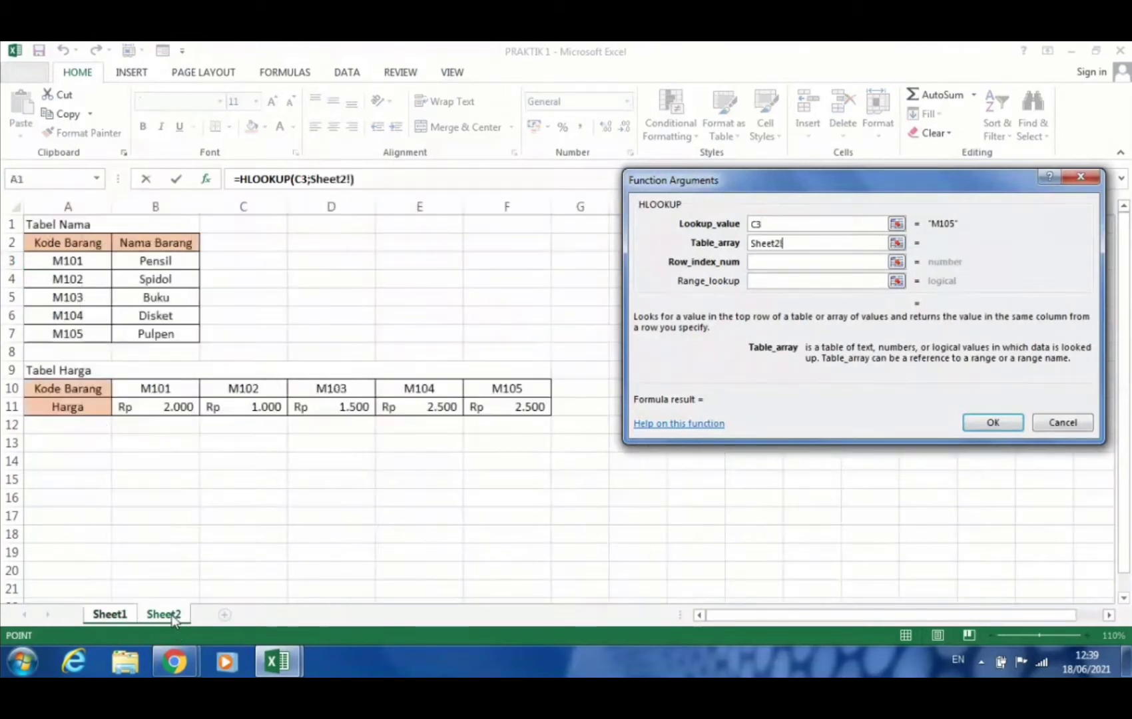
pyautogui.moveTo(186, 391); pyautogui.dragTo(543, 408)
pyautogui.press('F4')
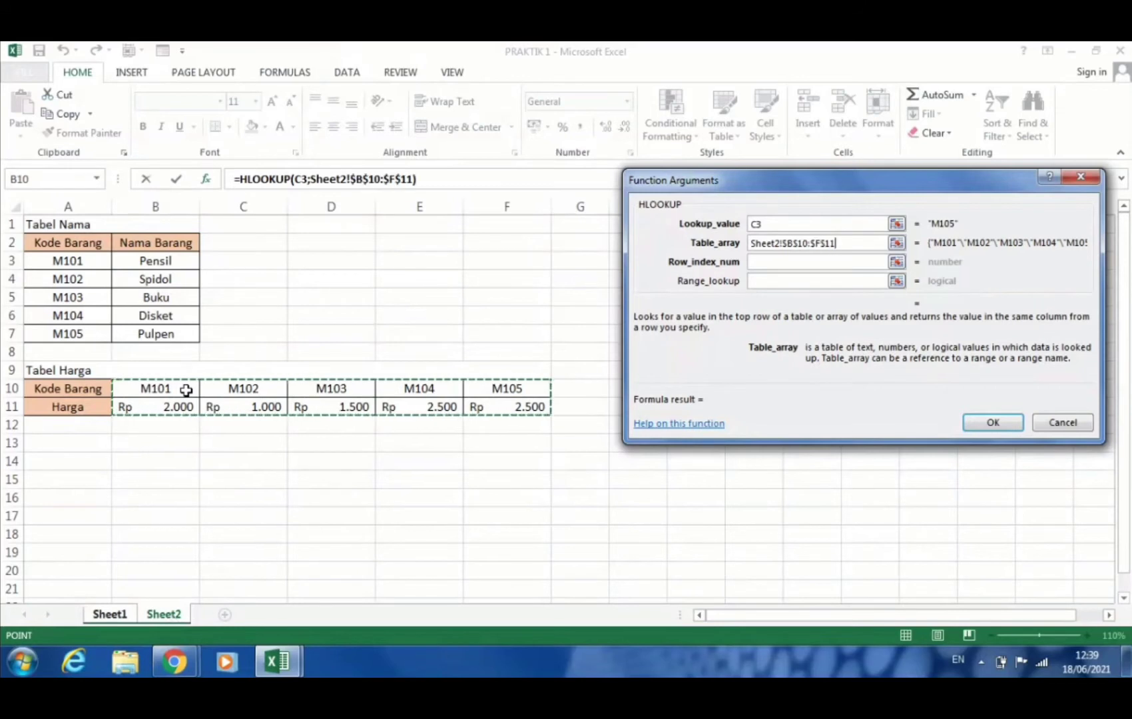
# Complete the HLOOKUP in E3 with row index 2 and range lookup 0.
pyautogui.press('Tab')
pyautogui.write('2')
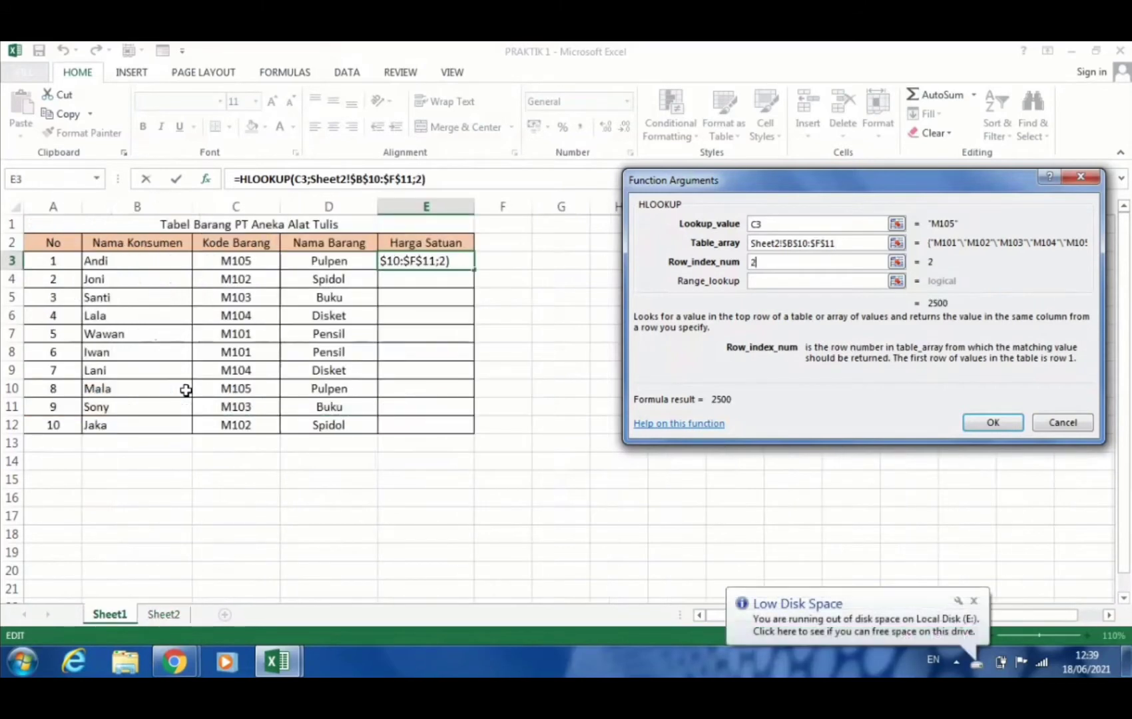
pyautogui.press('Tab')
pyautogui.write('0')
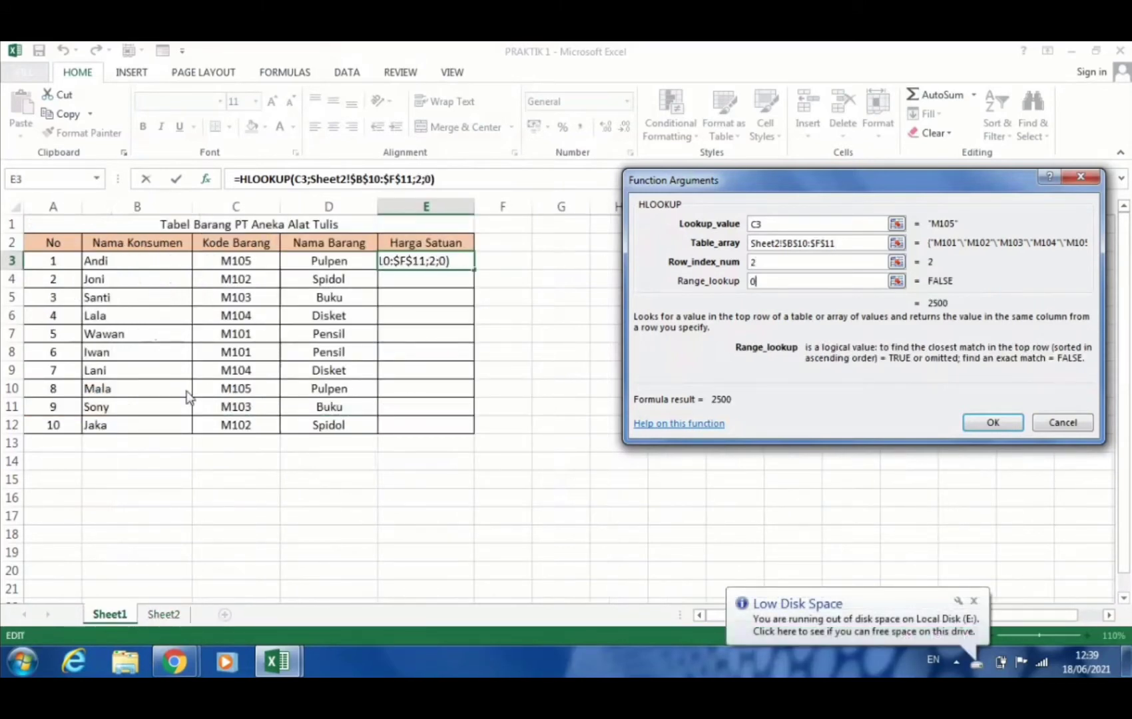
pyautogui.click(974, 601)
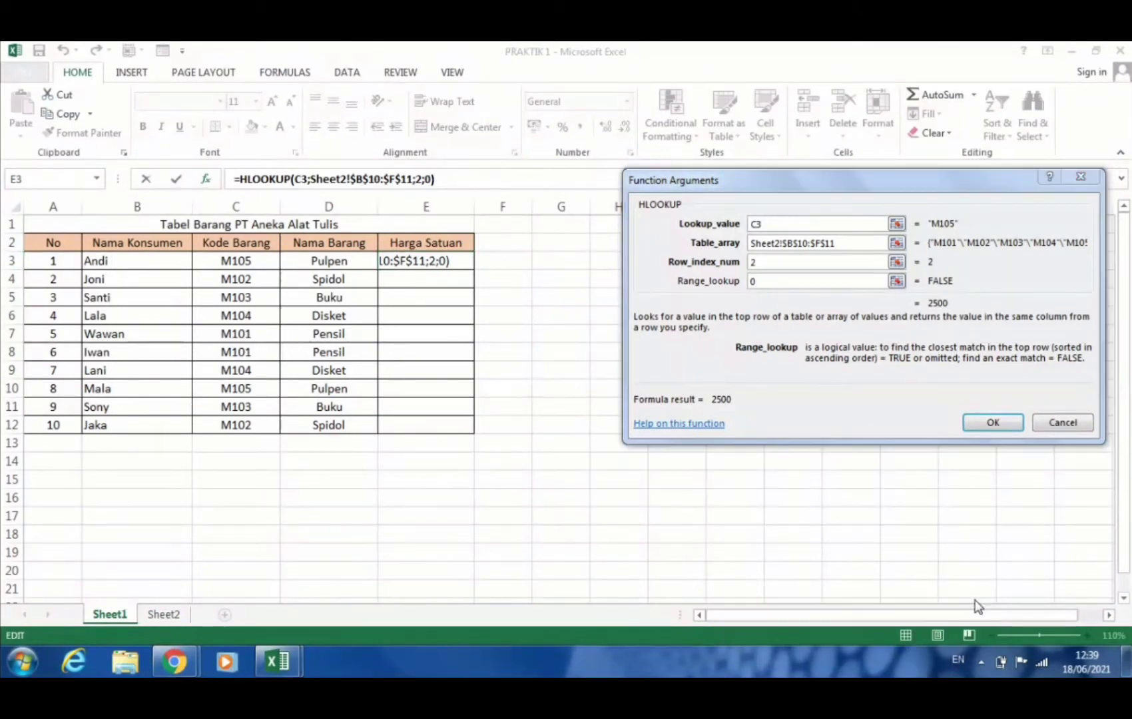
pyautogui.click(1007, 424)
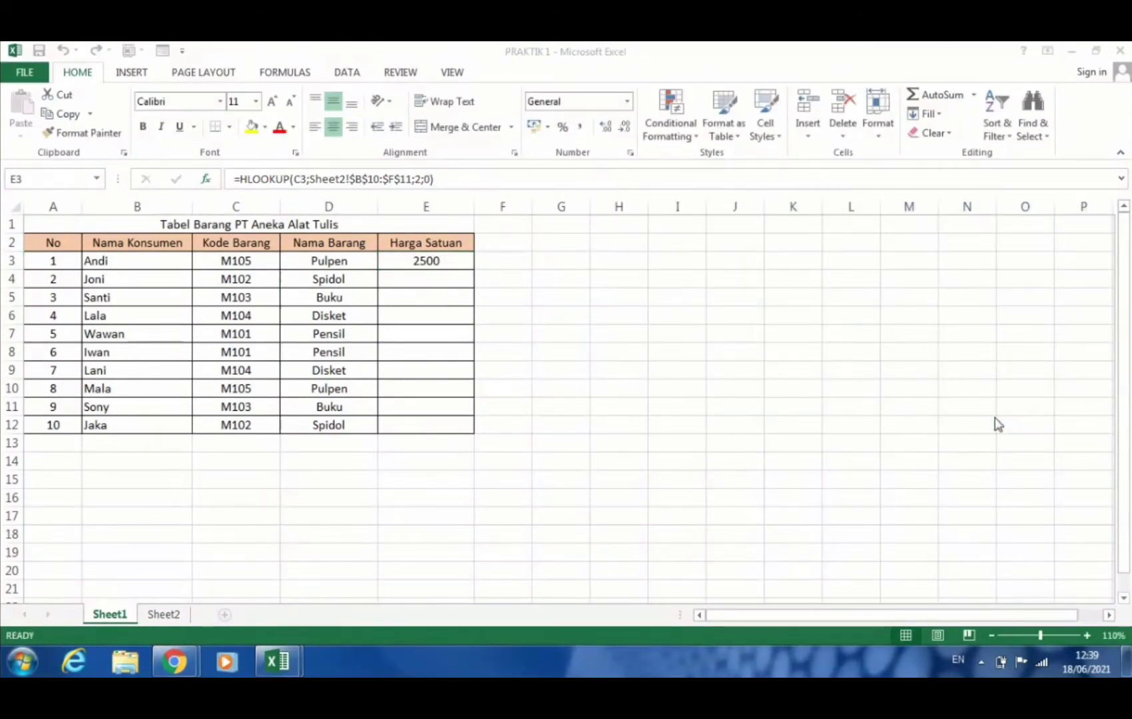
# Fill the HLOOKUP from E3 down to E12 and apply the Rp accounting format to these prices.
pyautogui.click(458, 262)
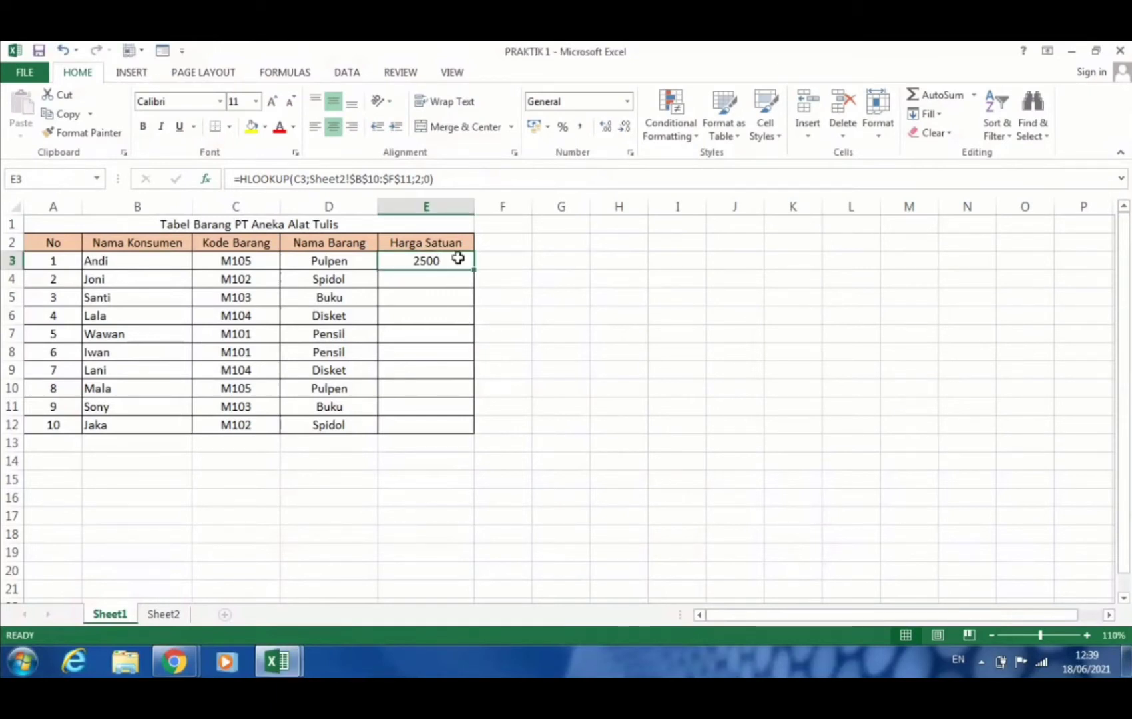
pyautogui.moveTo(475, 271); pyautogui.dragTo(460, 431)
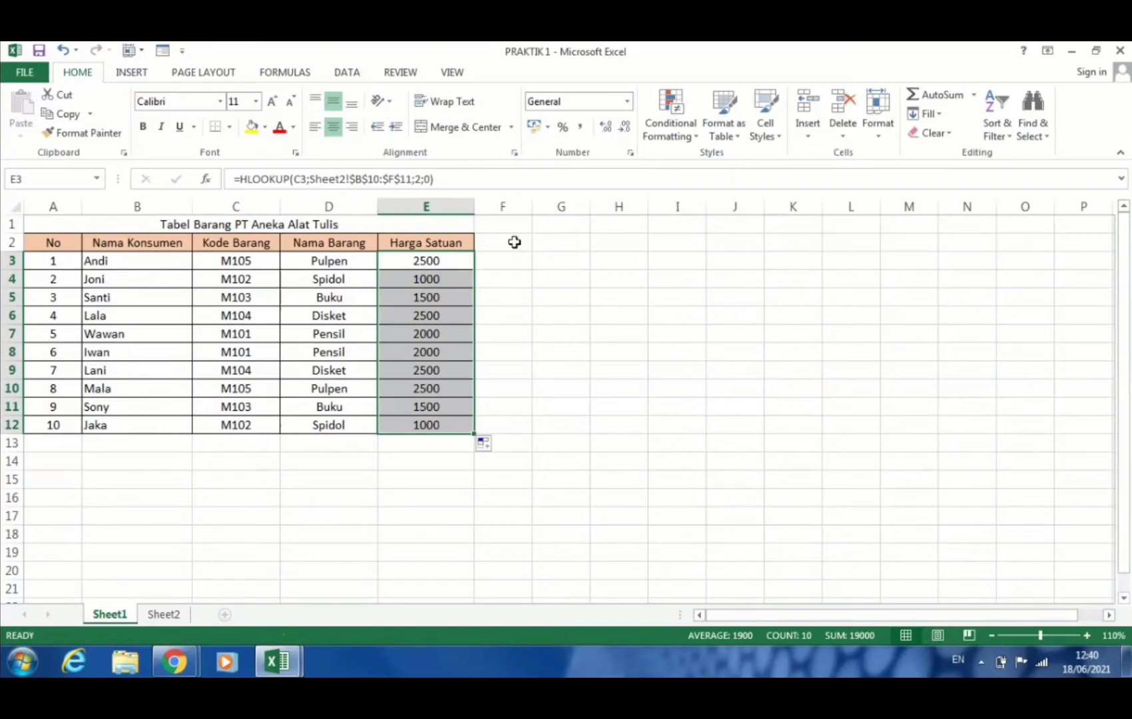
pyautogui.click(535, 128)
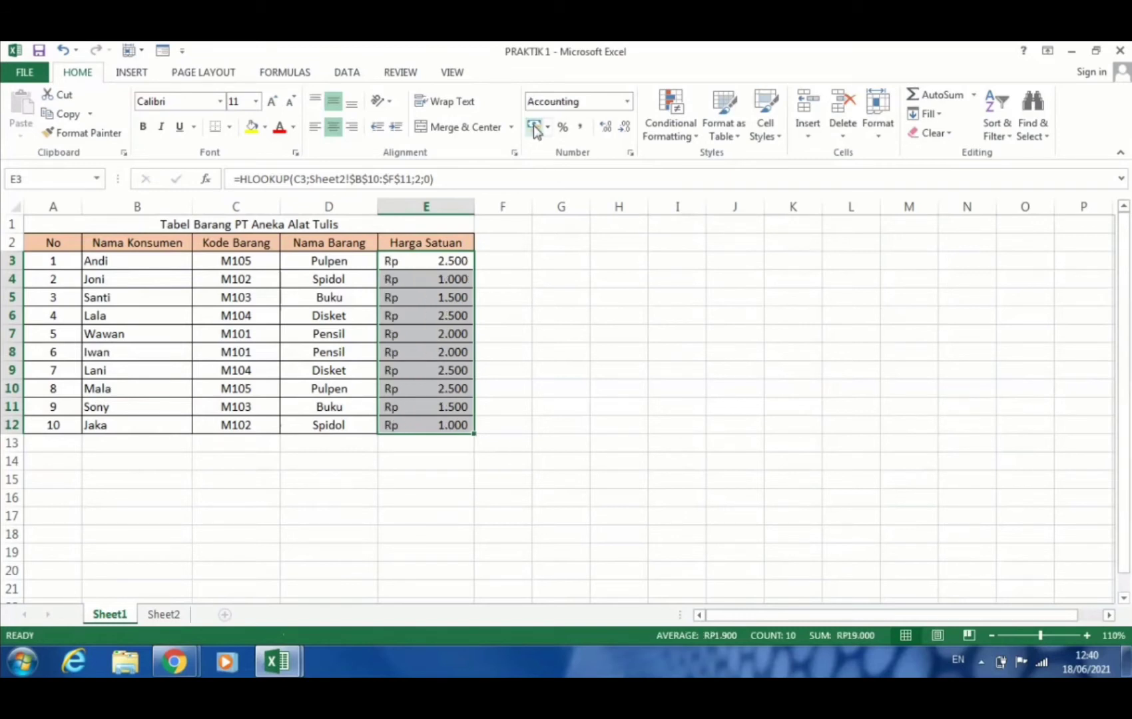
pyautogui.click(496, 383)
pyautogui.click(452, 424)
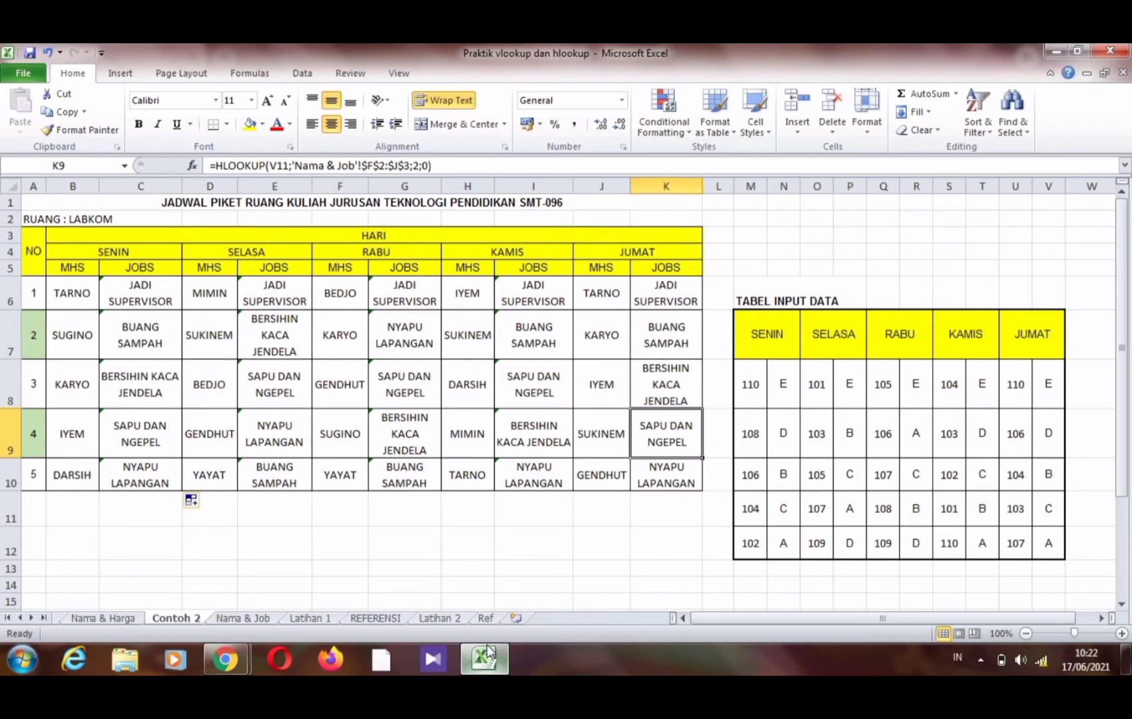
# In the Praktik vlookup dan hlookup workbook, examine the Contoh 2 duty schedule's formulas and the student and job codes in TABEL INPUT DATA.
pyautogui.click(330, 385)
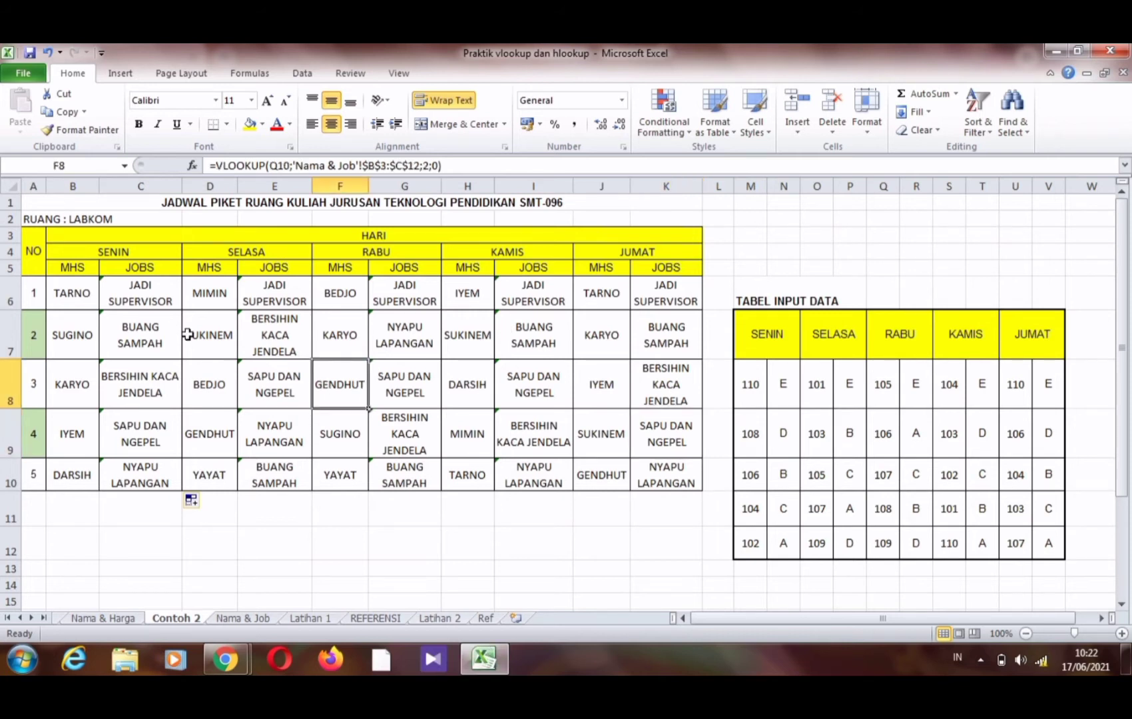
pyautogui.click(78, 295)
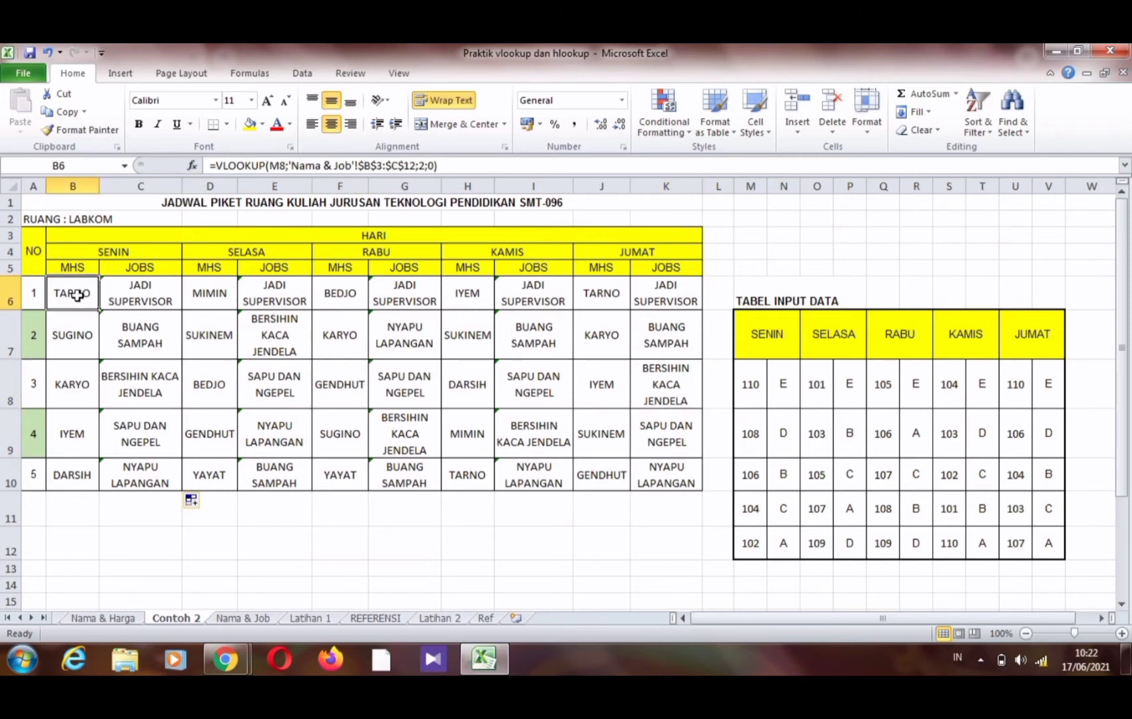
pyautogui.moveTo(77, 295); pyautogui.dragTo(659, 482)
pyautogui.click(816, 235)
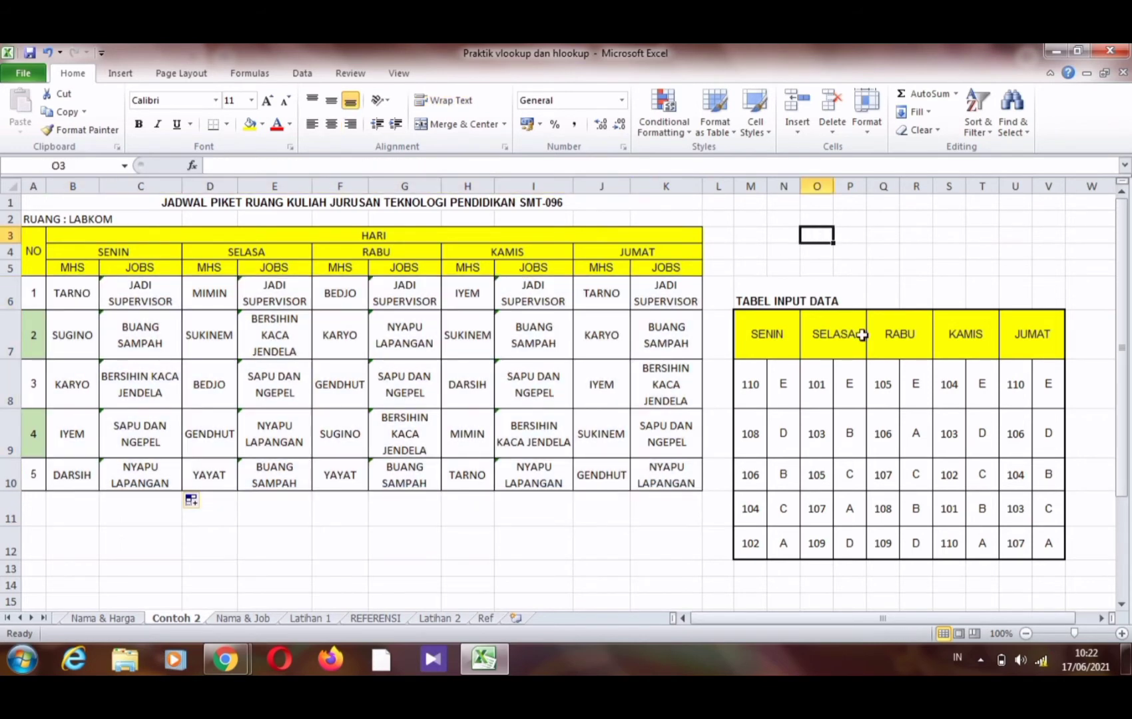
pyautogui.click(757, 341)
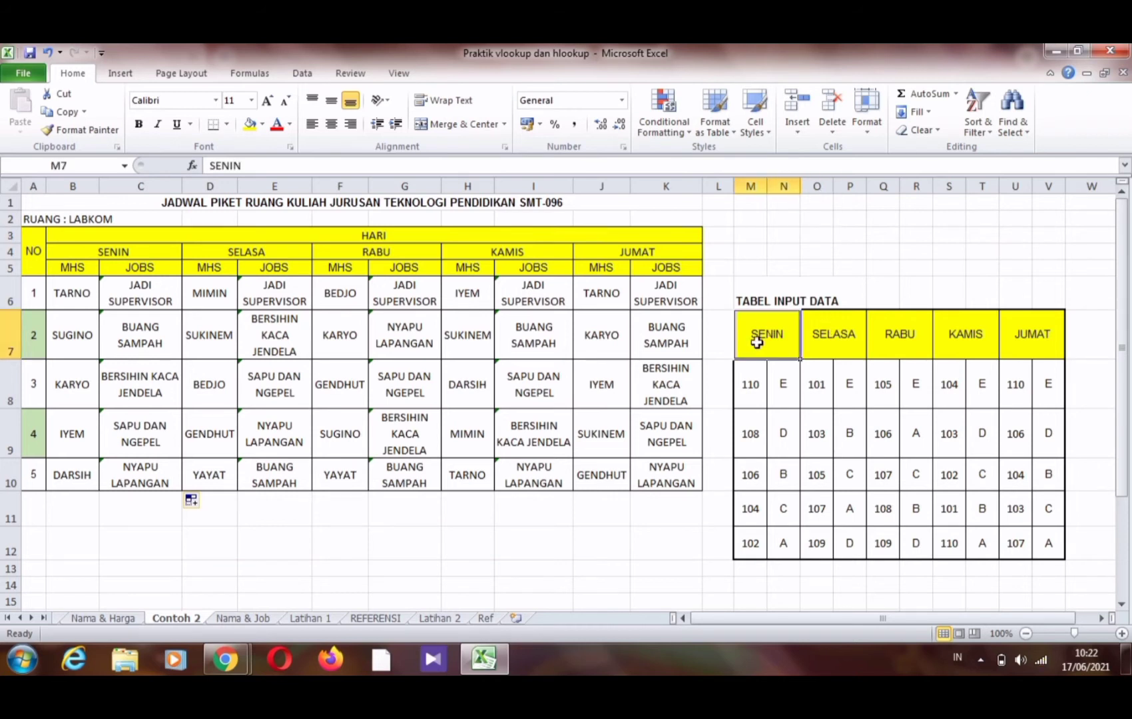
pyautogui.click(753, 386)
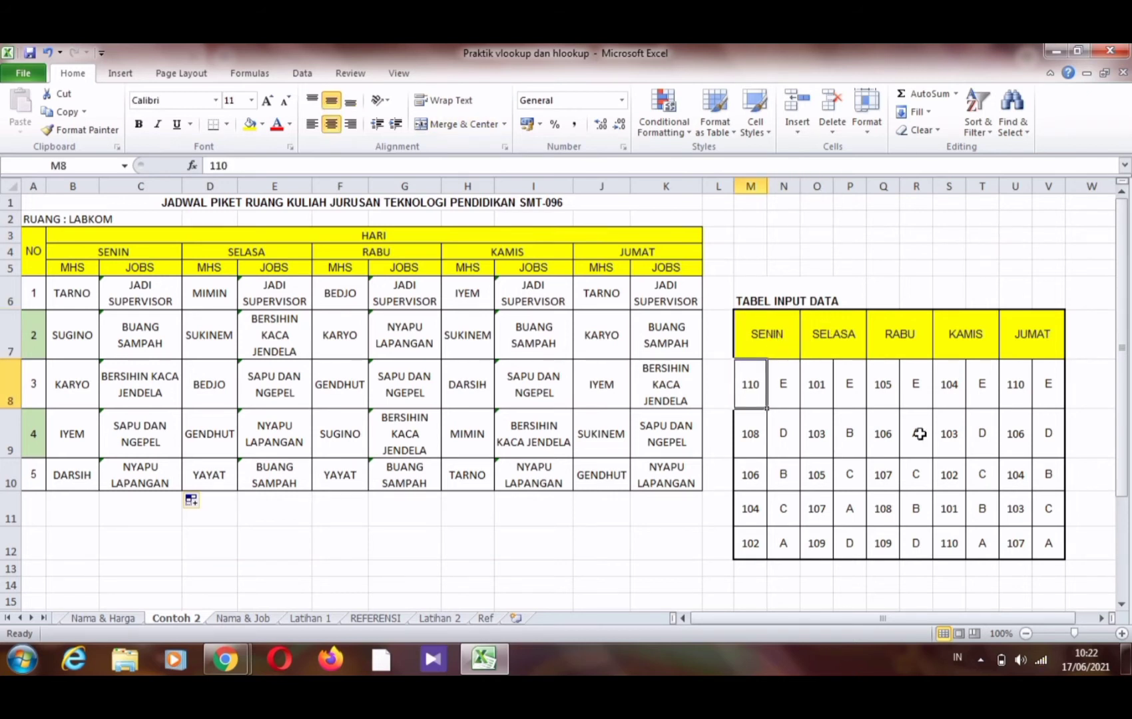
pyautogui.moveTo(754, 385); pyautogui.dragTo(752, 543)
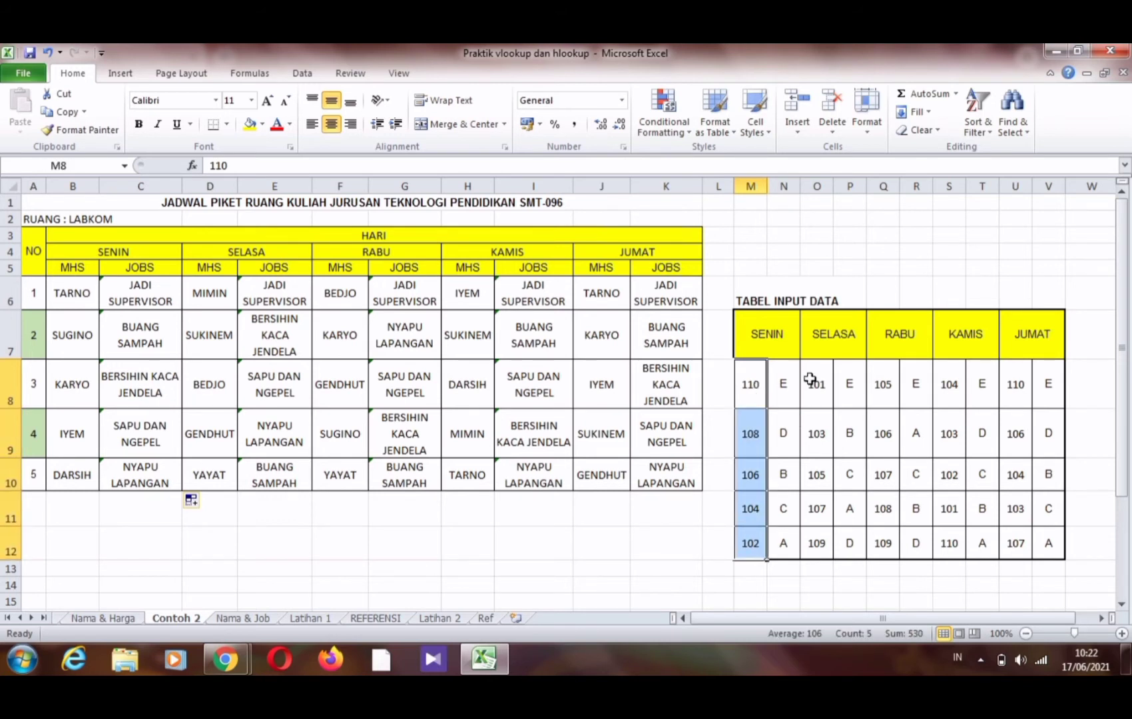
pyautogui.moveTo(811, 381); pyautogui.dragTo(824, 538)
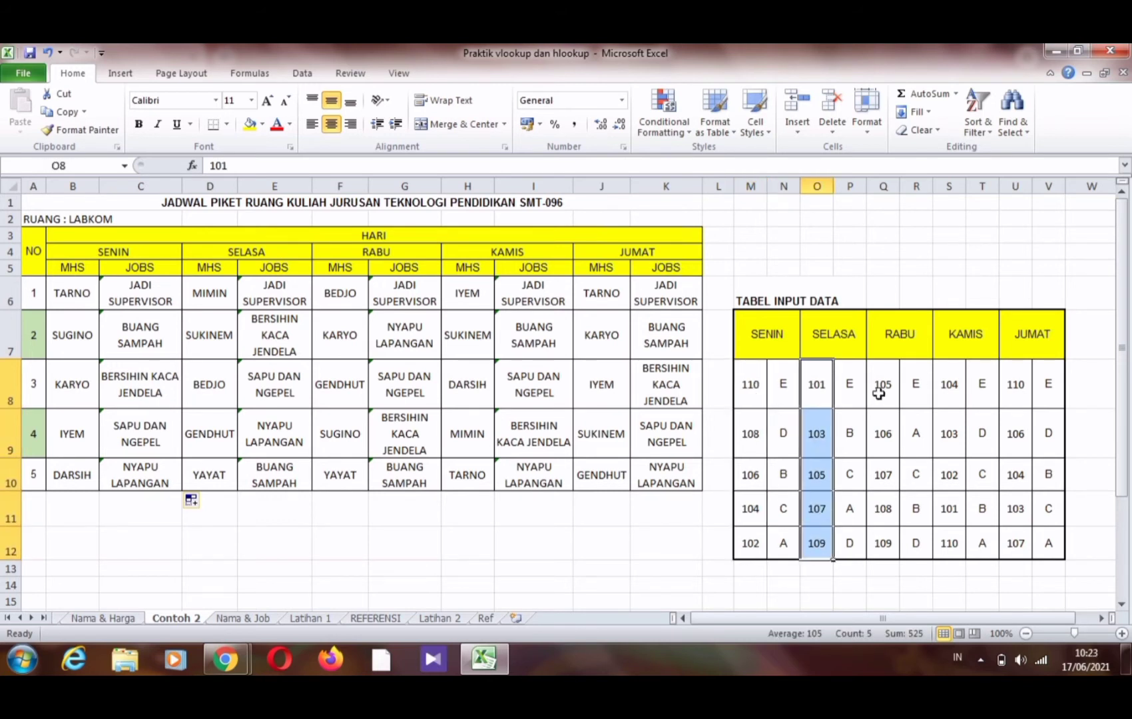
pyautogui.moveTo(879, 393); pyautogui.dragTo(878, 544)
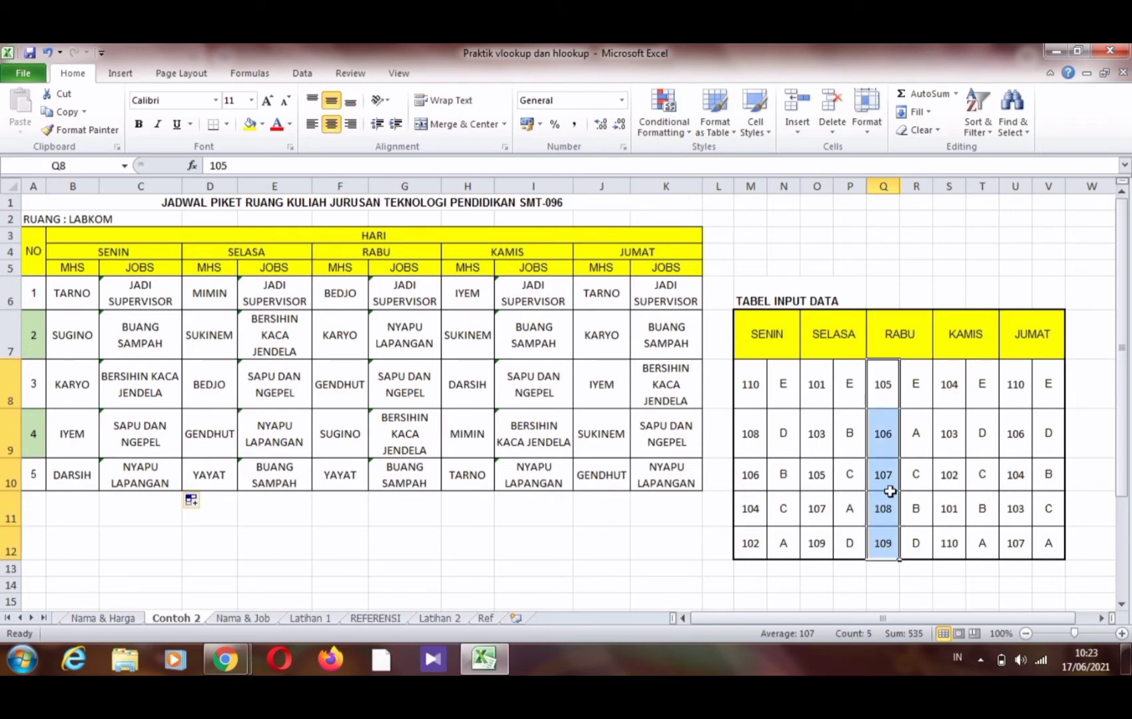
pyautogui.moveTo(951, 383); pyautogui.dragTo(950, 509)
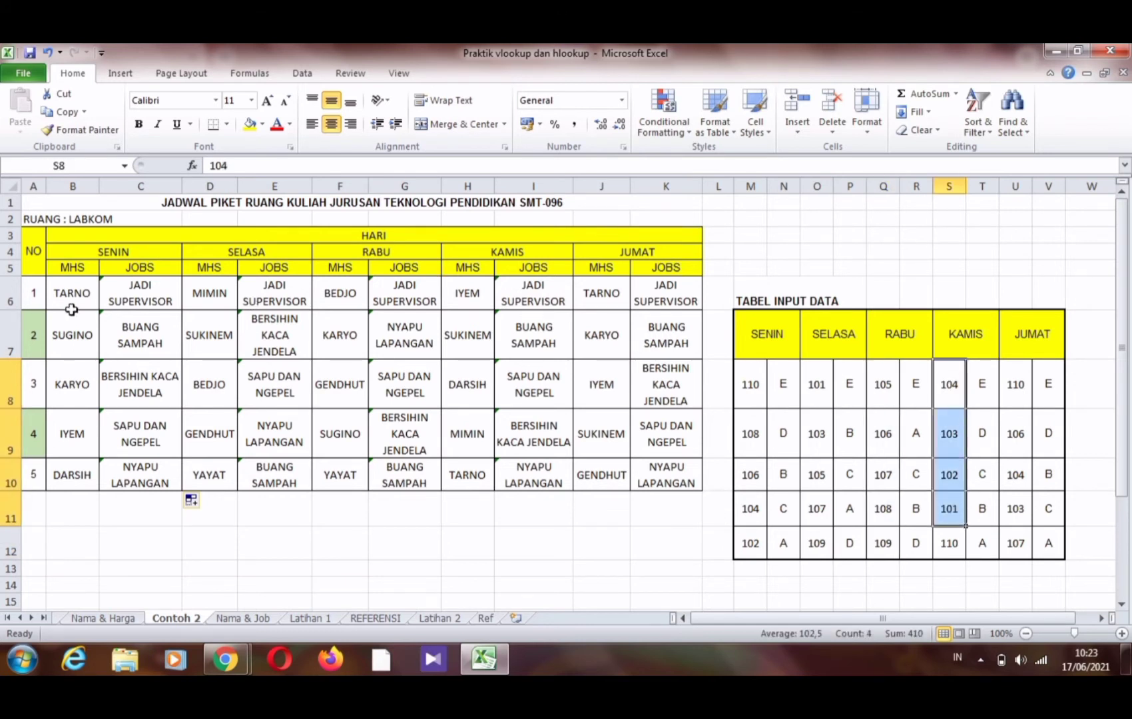
pyautogui.moveTo(71, 311); pyautogui.dragTo(69, 300)
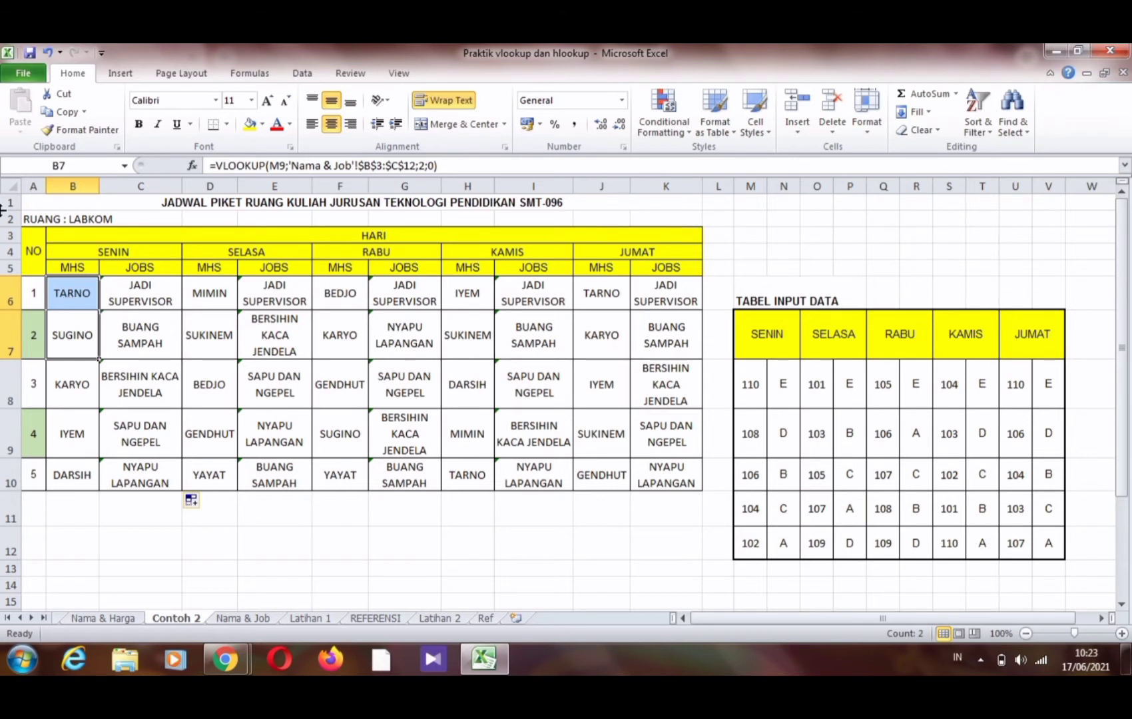
pyautogui.moveTo(785, 381); pyautogui.dragTo(784, 509)
pyautogui.moveTo(845, 387); pyautogui.dragTo(835, 501)
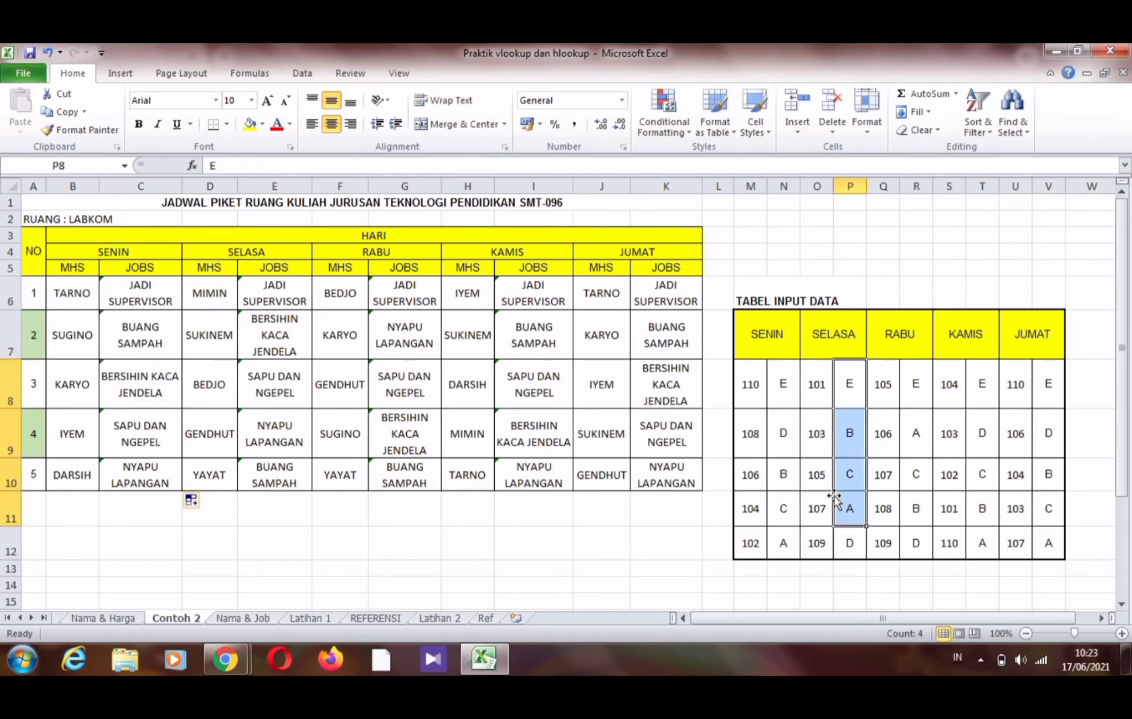
pyautogui.click(157, 300)
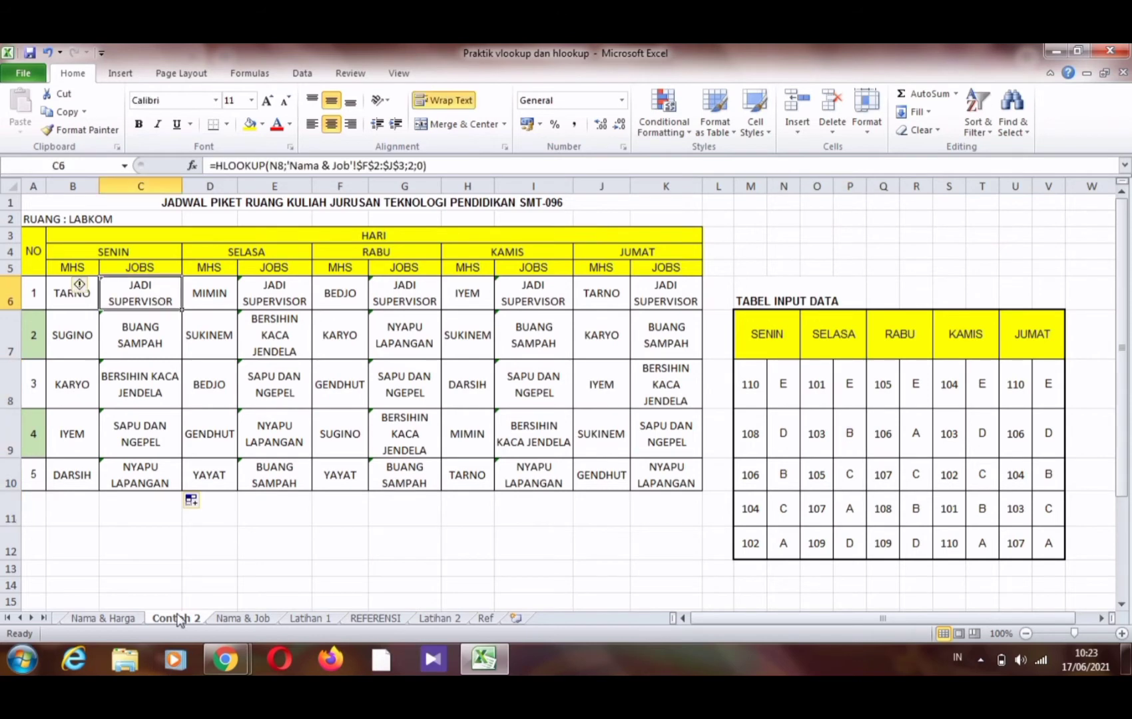
# Examine the TABEL NAMA MAHASISWA and TABEL JOB lookup tables on the Nama & Job sheet.
pyautogui.click(243, 617)
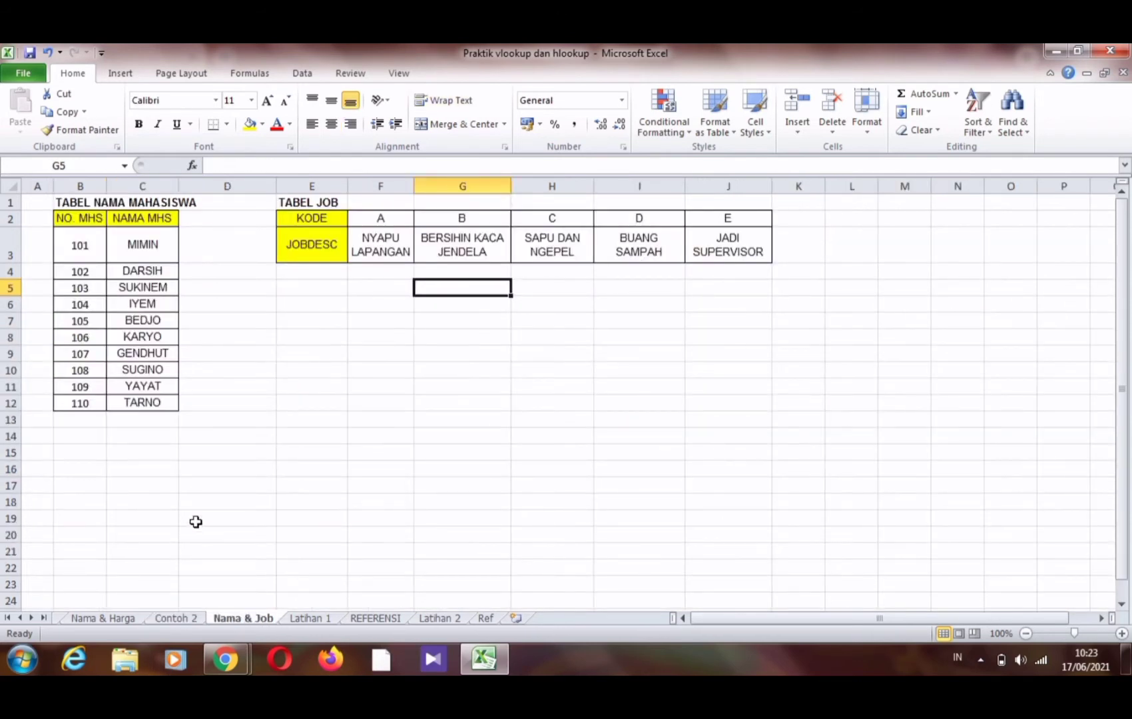
pyautogui.moveTo(80, 252); pyautogui.dragTo(126, 387)
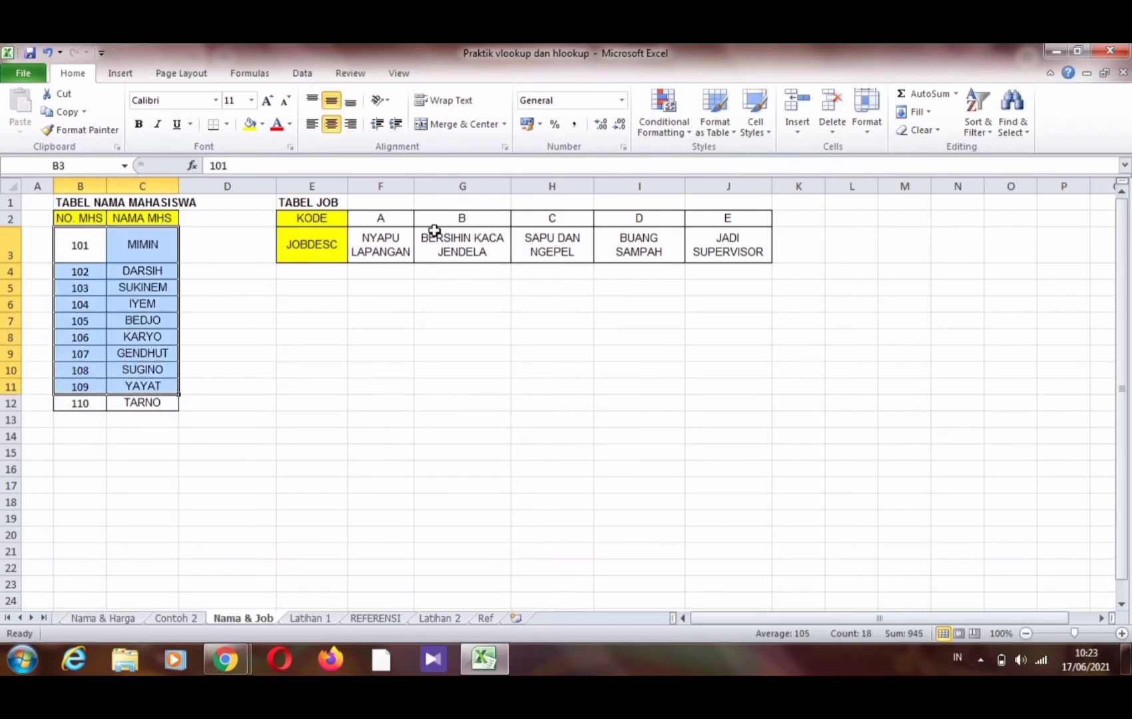
pyautogui.moveTo(400, 219); pyautogui.dragTo(640, 252)
pyautogui.click(227, 288)
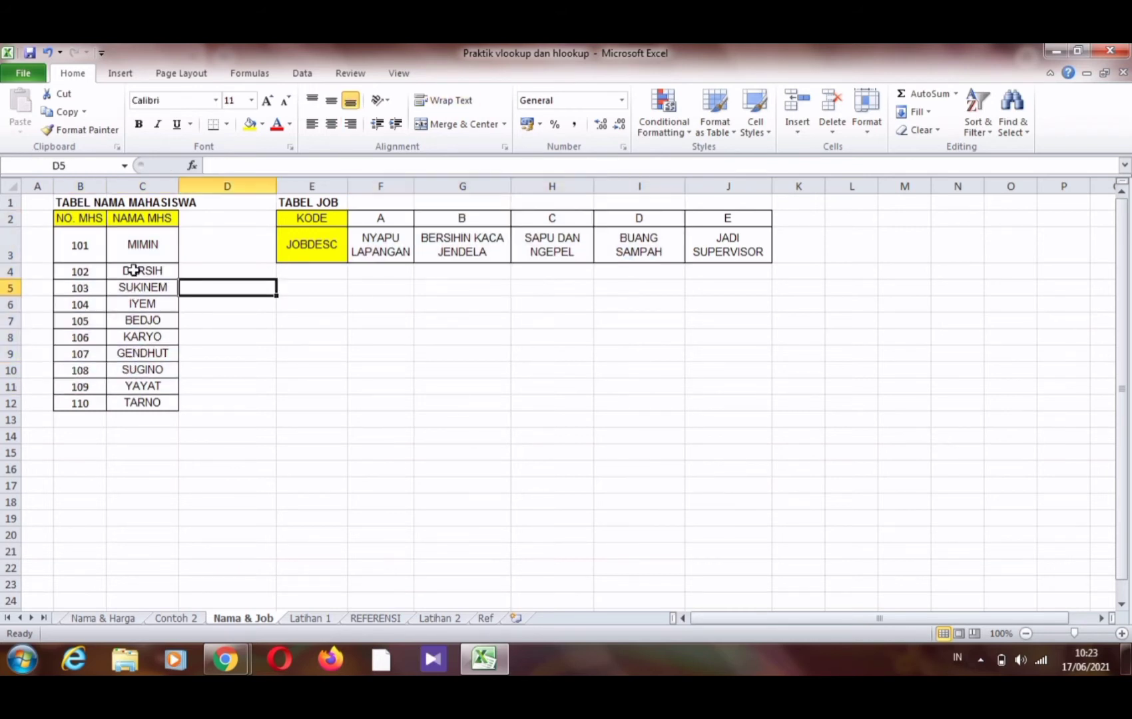
pyautogui.moveTo(80, 245); pyautogui.dragTo(140, 402)
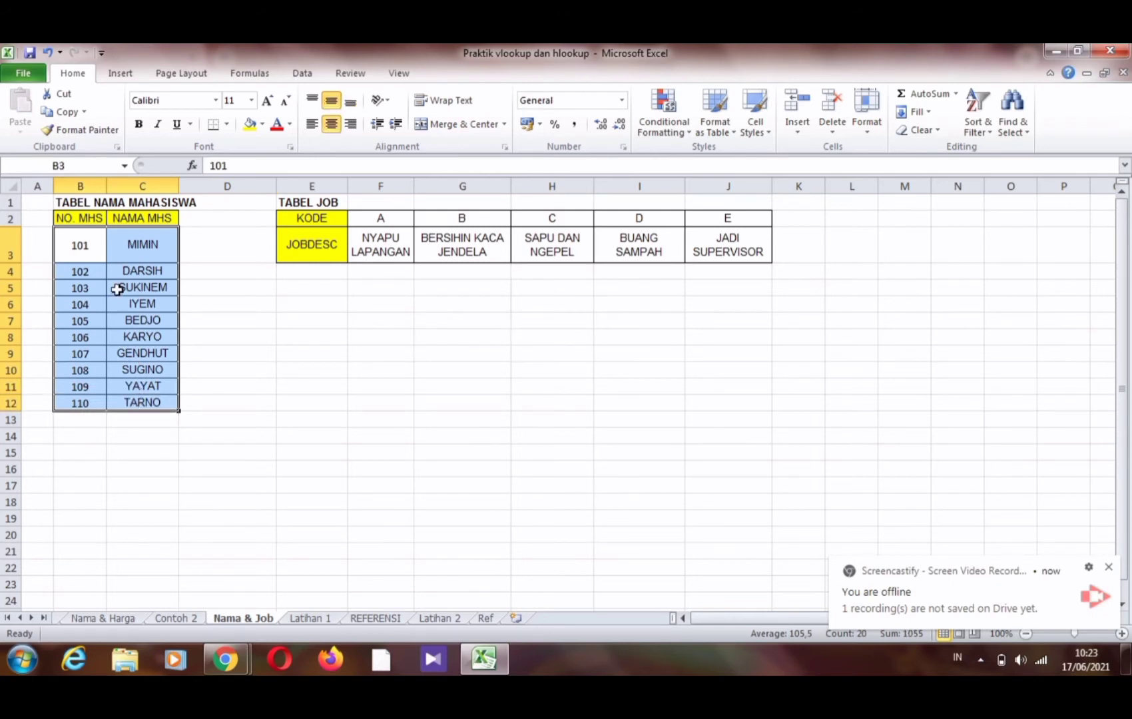
pyautogui.click(73, 256)
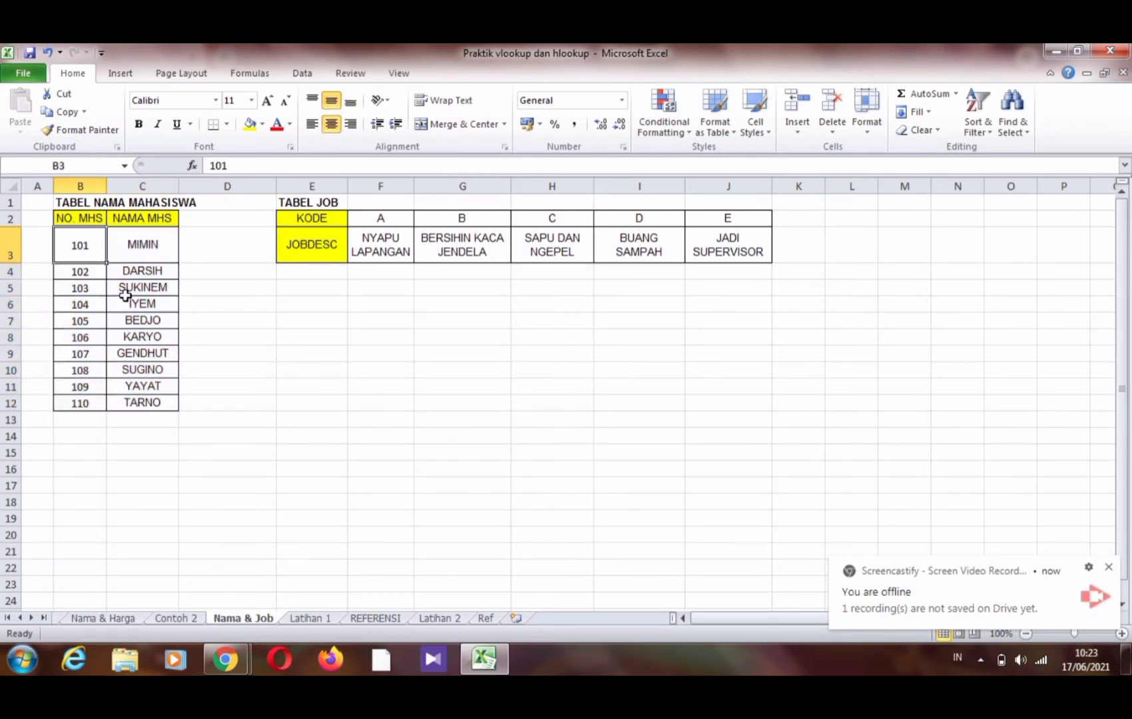
# Compare the VLOOKUP formulas in B6 and D6 on the Contoh 2 sheet with their input codes in M8 and O8.
pyautogui.click(194, 619)
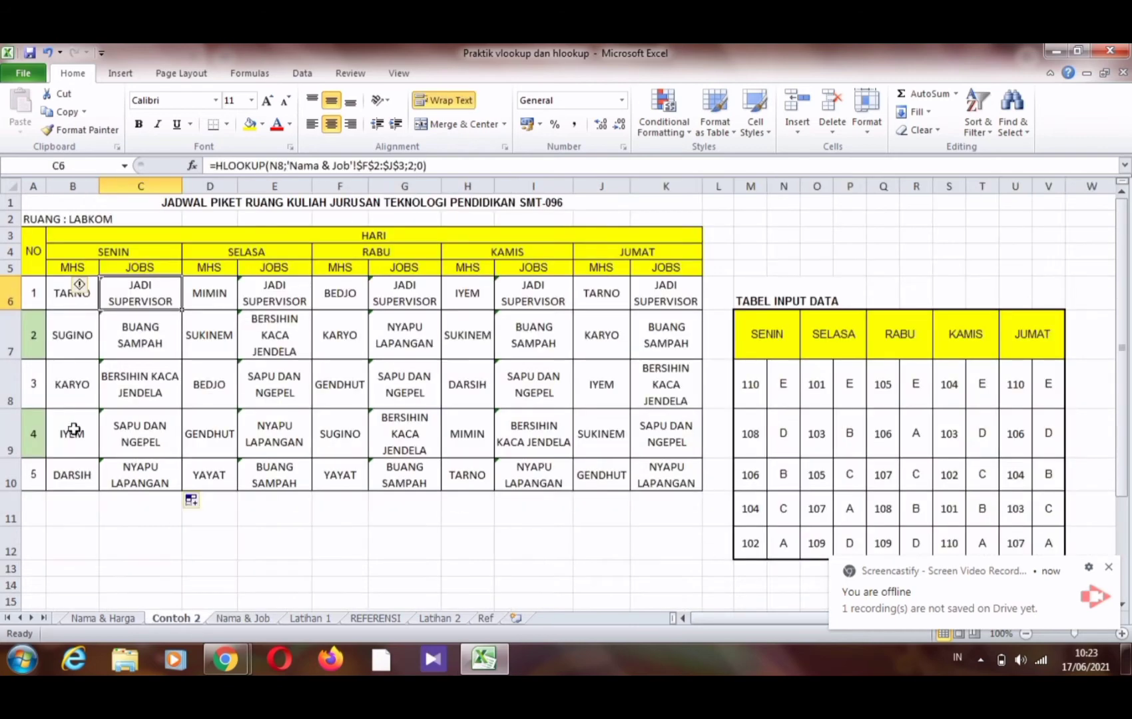
pyautogui.click(64, 291)
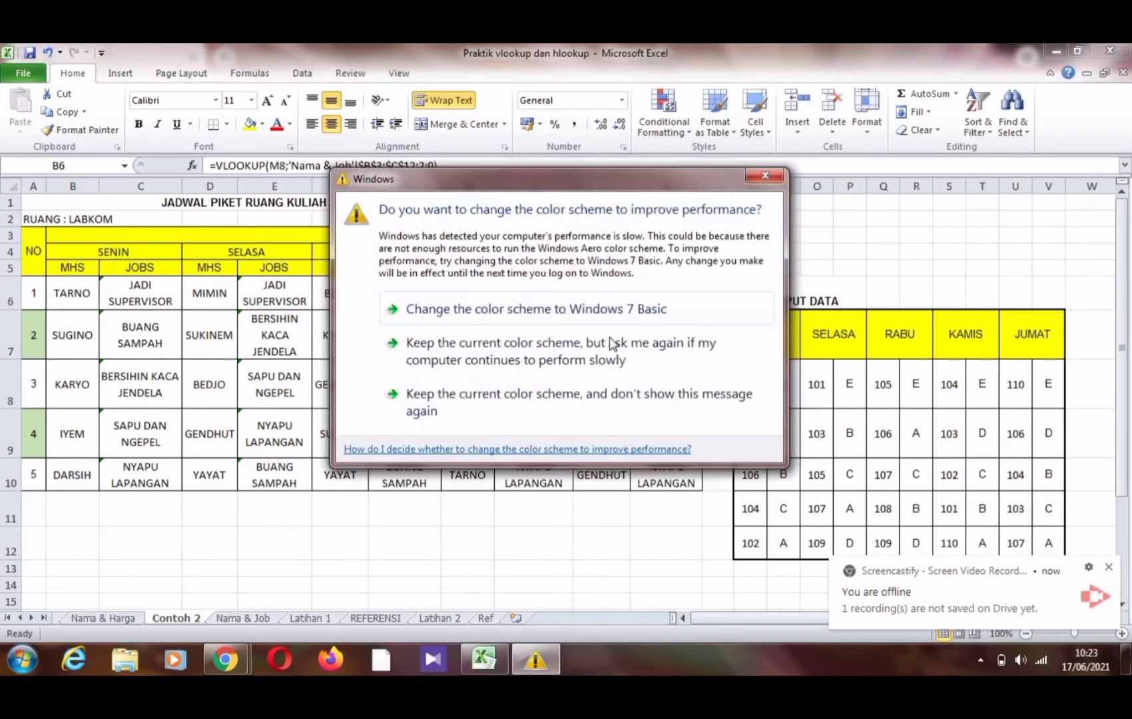
pyautogui.click(775, 181)
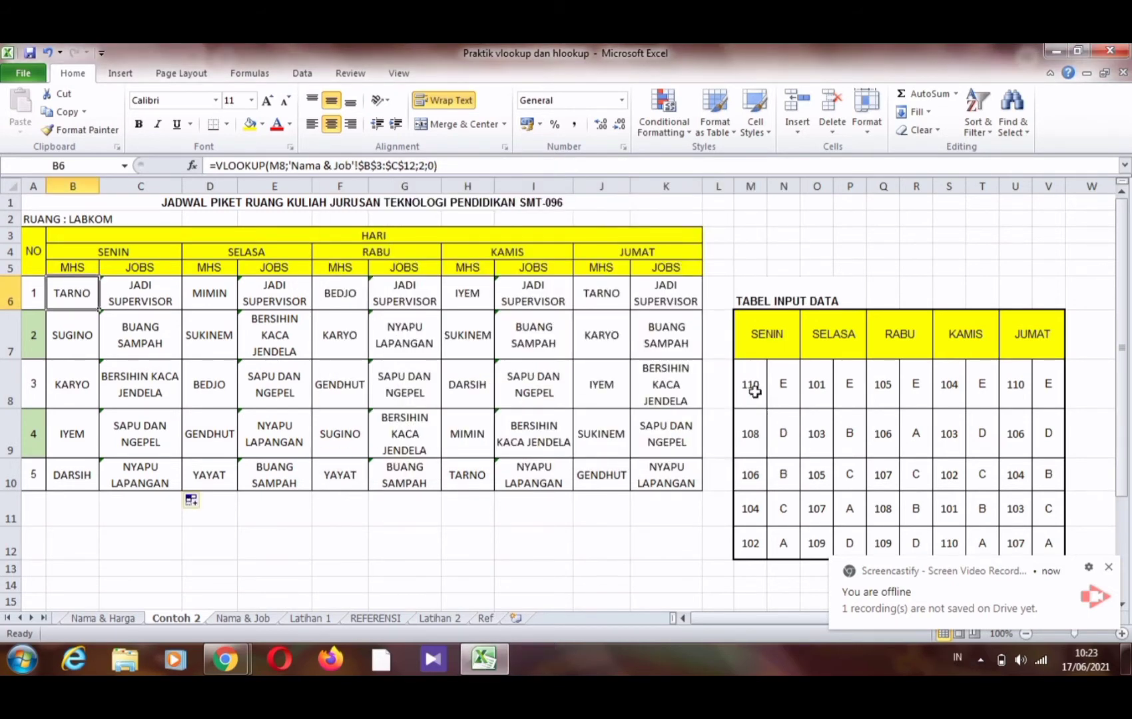
pyautogui.click(752, 388)
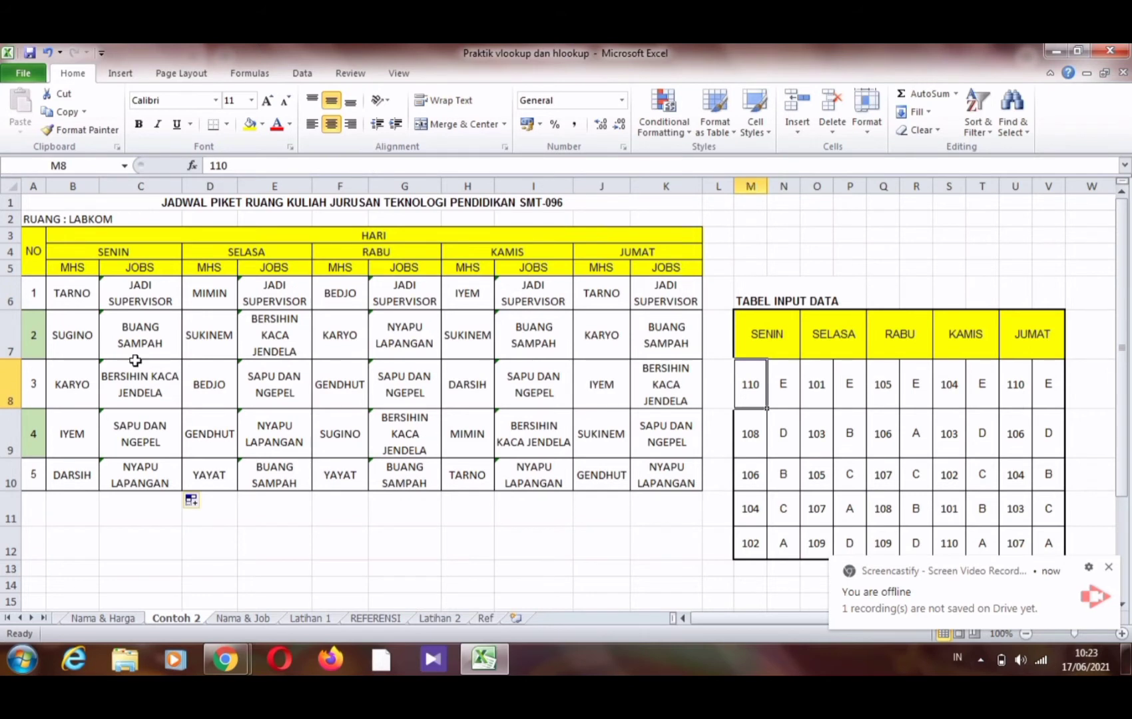
pyautogui.click(216, 290)
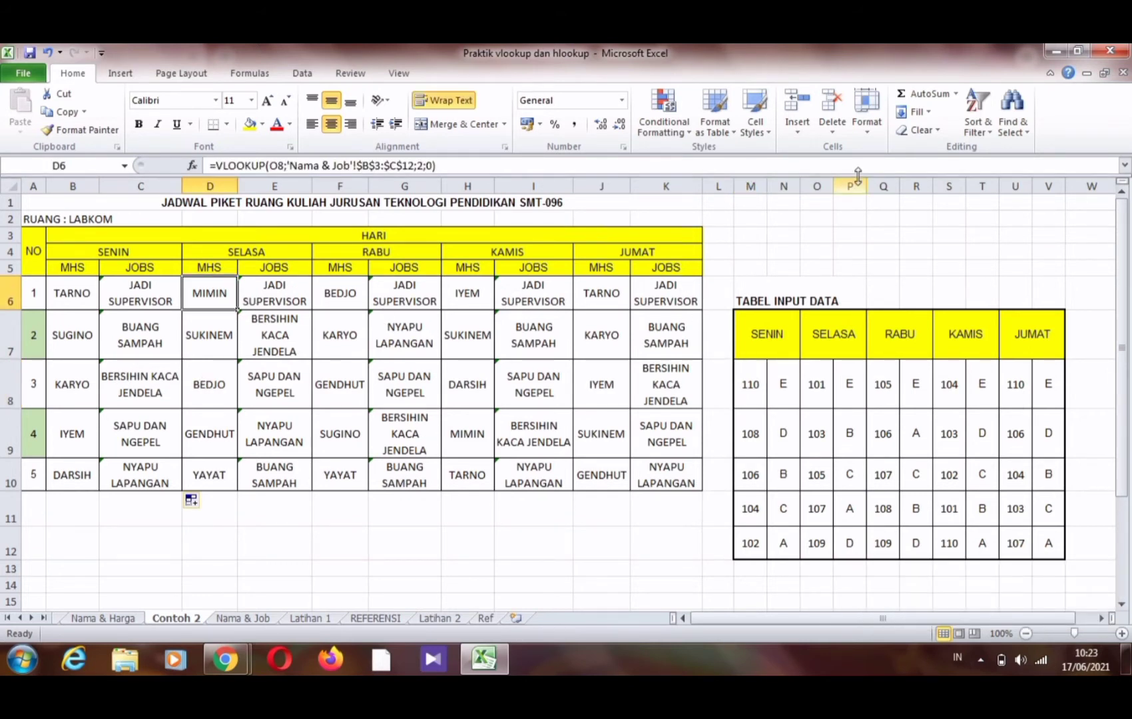
pyautogui.click(820, 396)
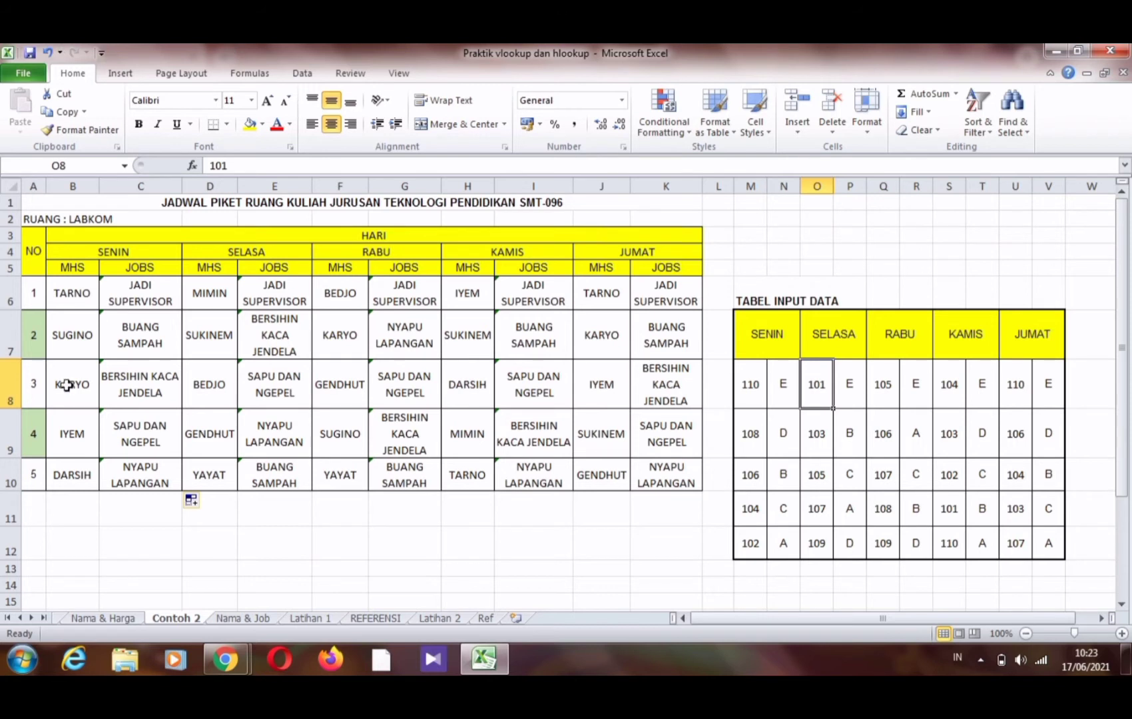
pyautogui.click(63, 301)
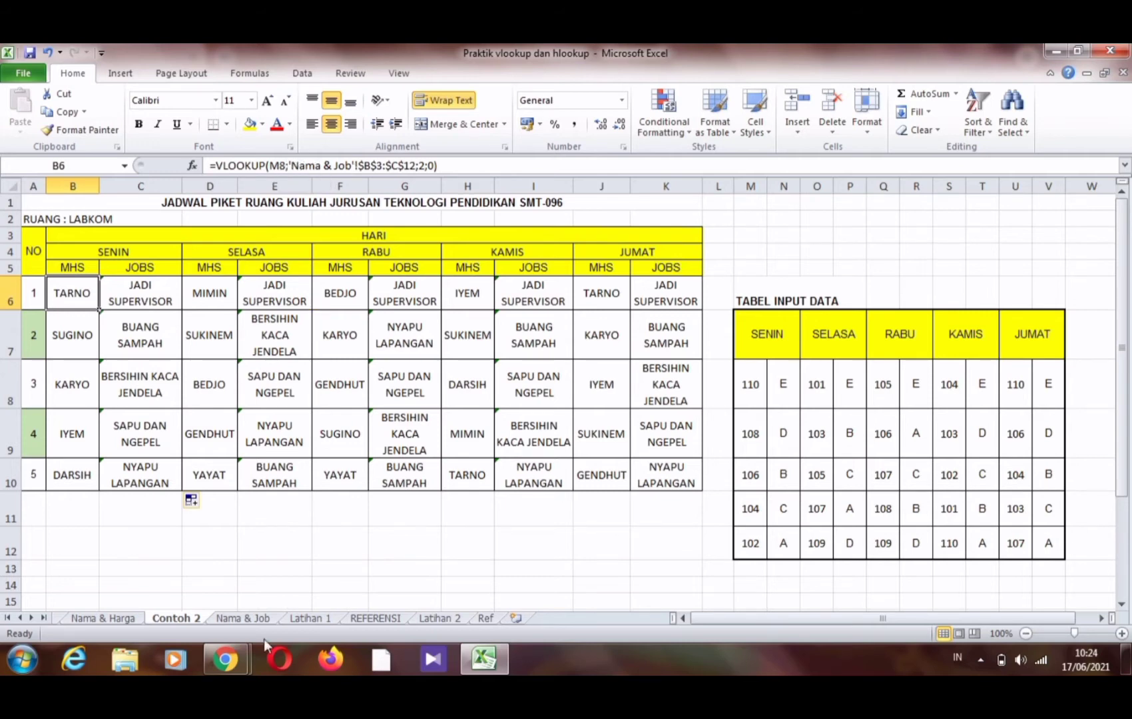
# Examine the student table range B3:C12 on the Nama & Job sheet.
pyautogui.click(253, 620)
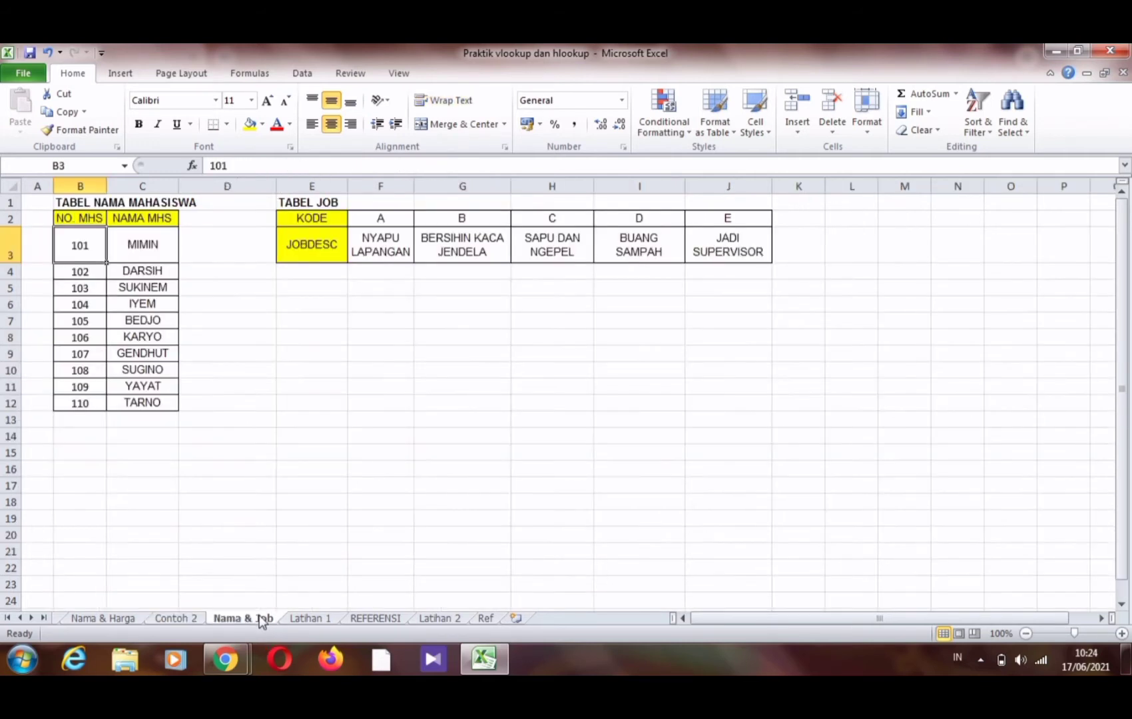
pyautogui.click(123, 304)
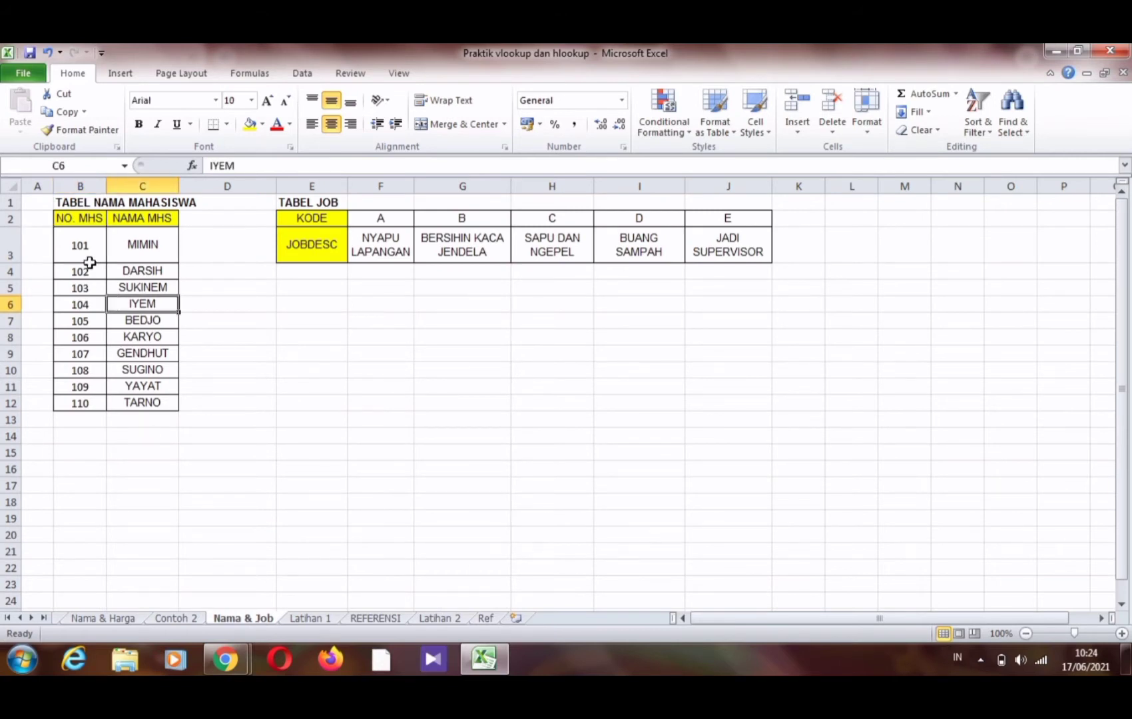
pyautogui.moveTo(77, 248); pyautogui.dragTo(143, 386)
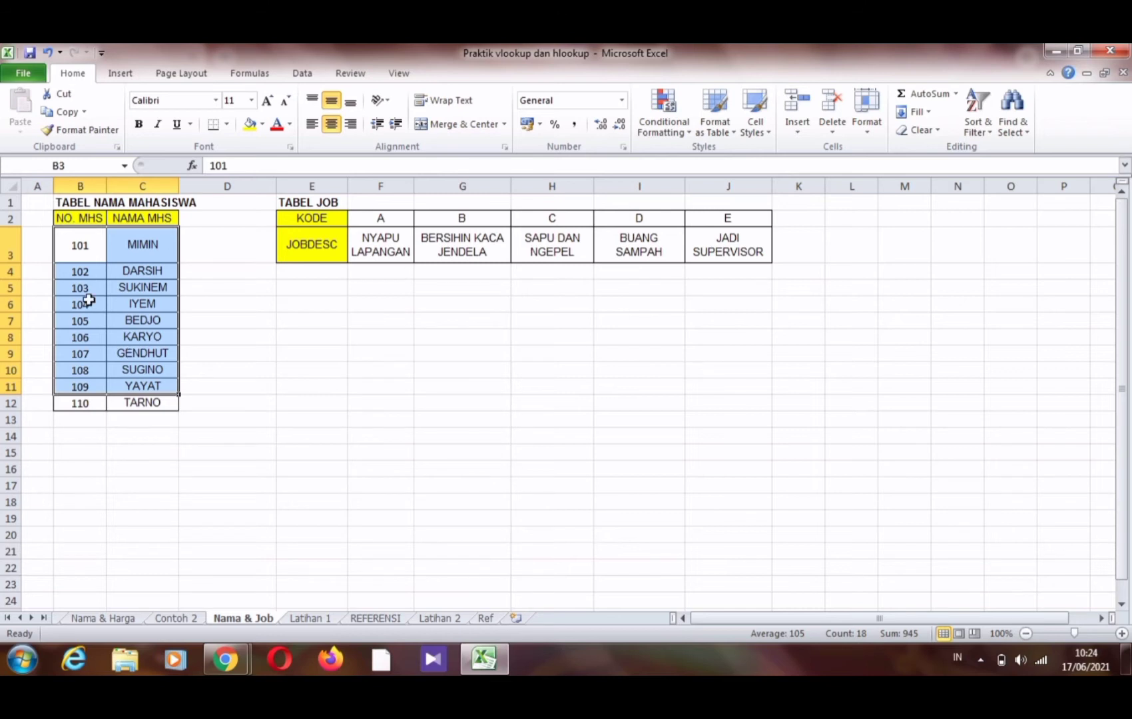
pyautogui.moveTo(80, 257); pyautogui.dragTo(141, 400)
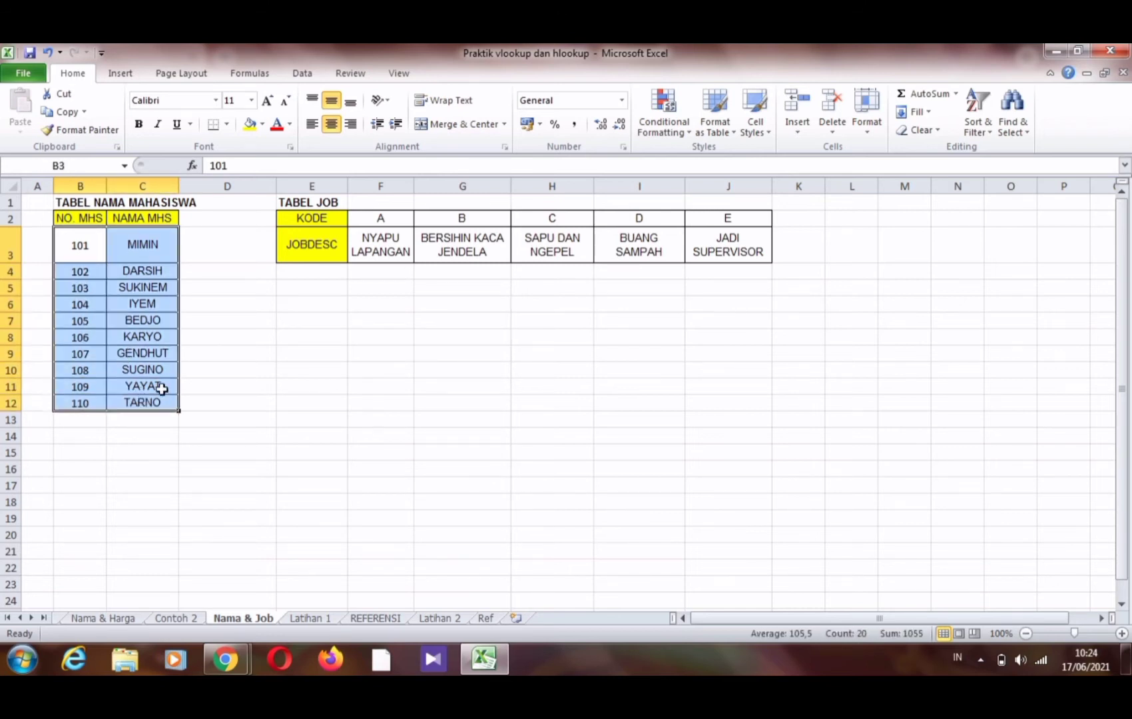
# Inspect the table range and column index arguments of the VLOOKUP in B6 on the Contoh 2 sheet.
pyautogui.click(193, 623)
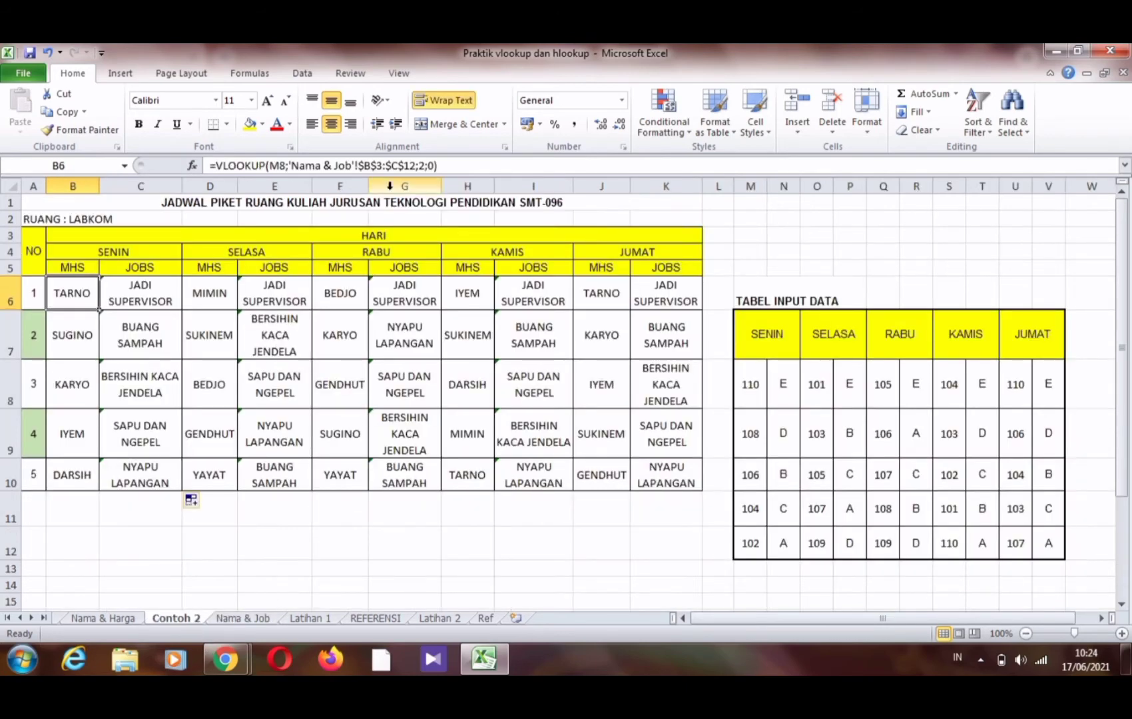
pyautogui.moveTo(416, 165); pyautogui.dragTo(289, 160)
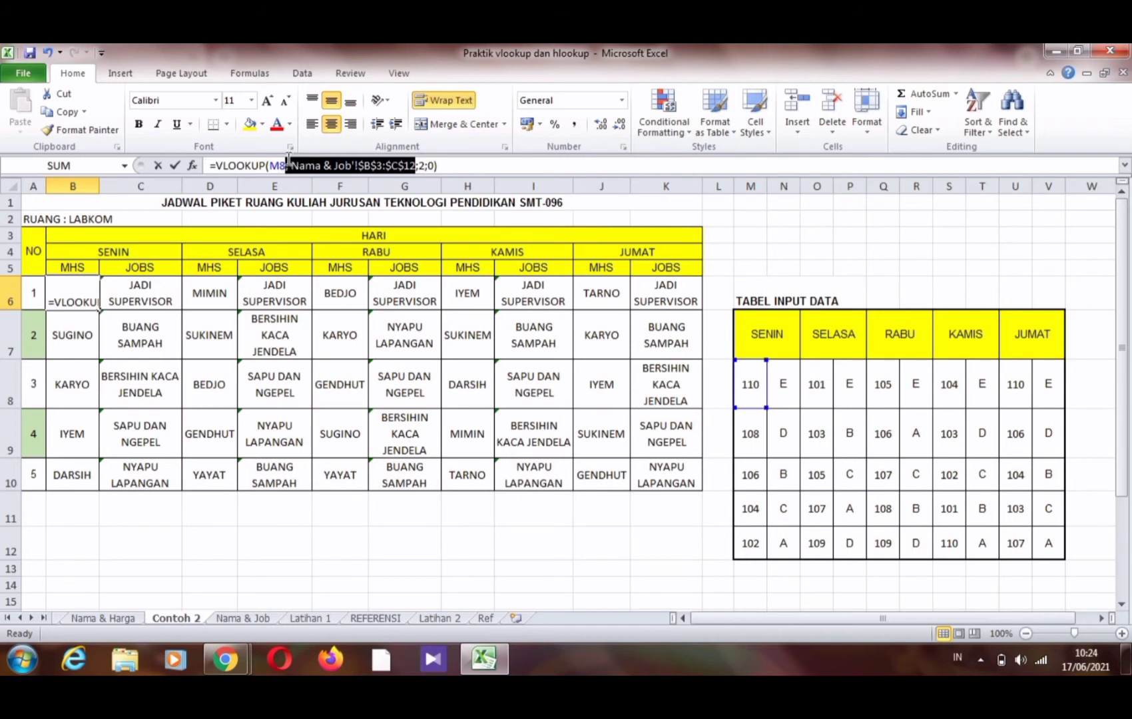
pyautogui.click(459, 167)
pyautogui.doubleClick(421, 167)
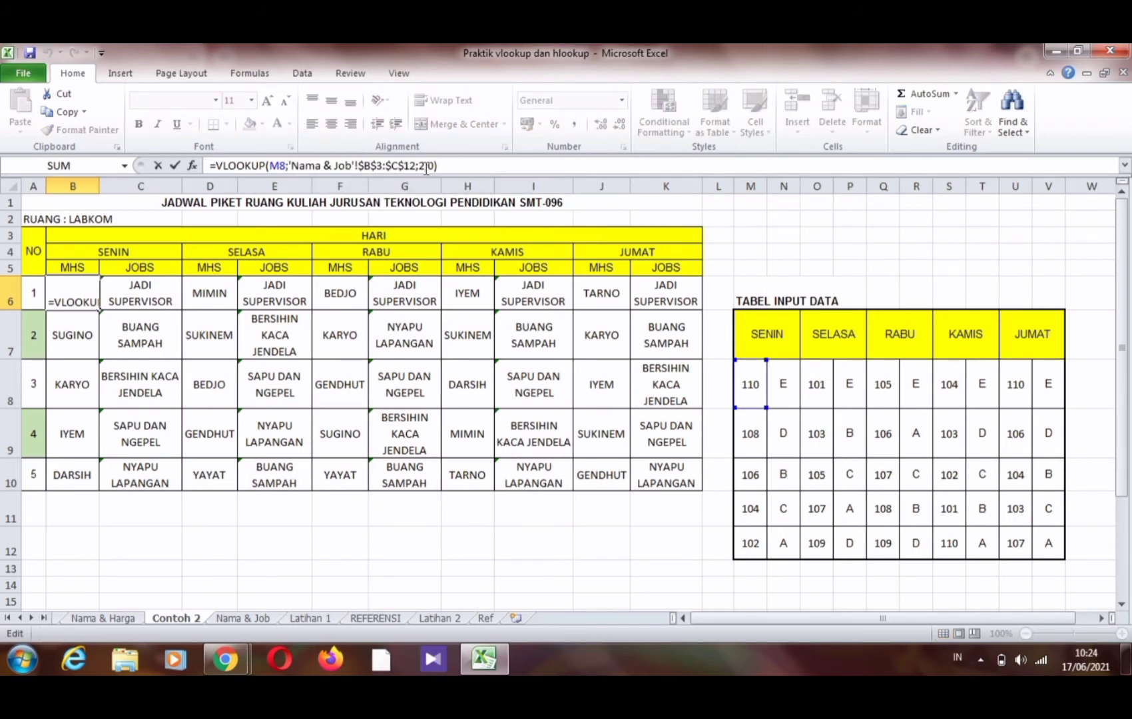
pyautogui.write('2')
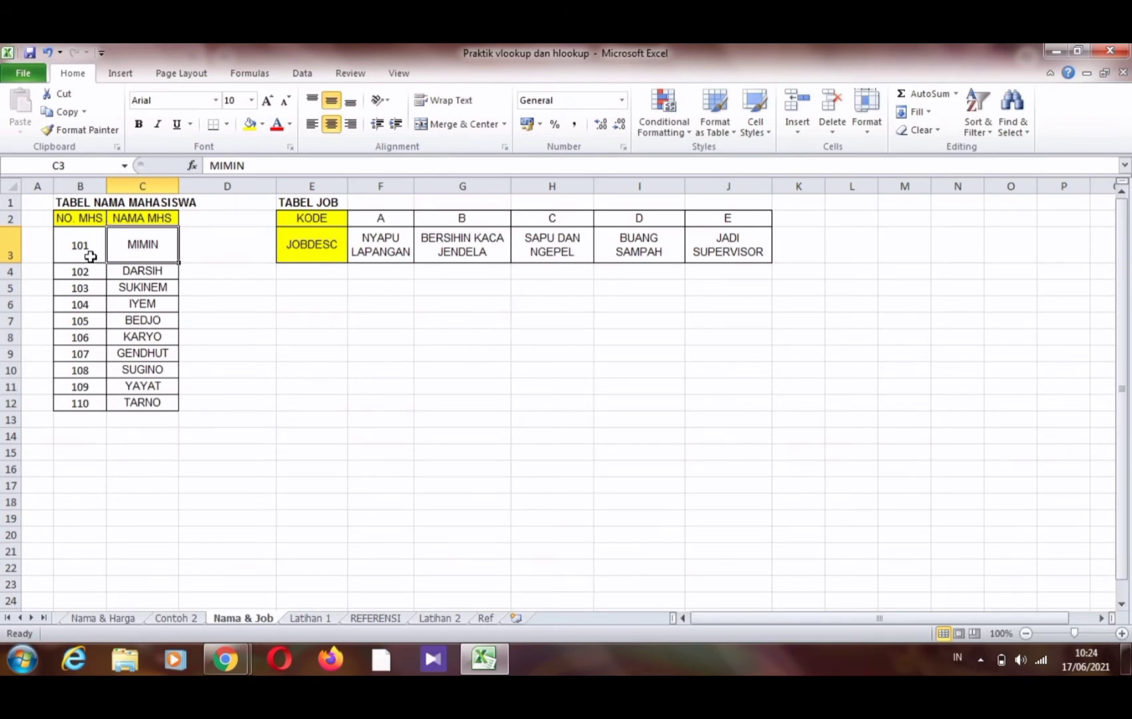
# Compare the NO. MHS and NAMA MHS columns of TABEL NAMA MAHASISWA to see which one column index 2 refers to.
pyautogui.moveTo(84, 241); pyautogui.dragTo(83, 373)
pyautogui.moveTo(149, 241); pyautogui.dragTo(142, 392)
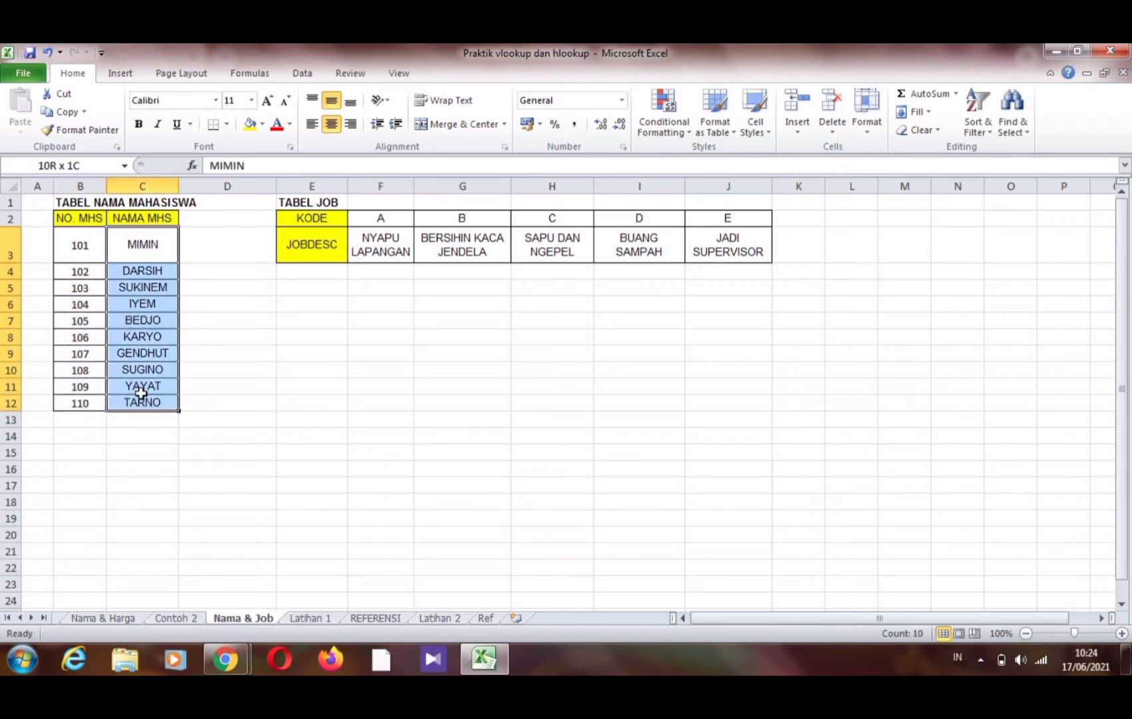
pyautogui.moveTo(197, 241); pyautogui.dragTo(212, 403)
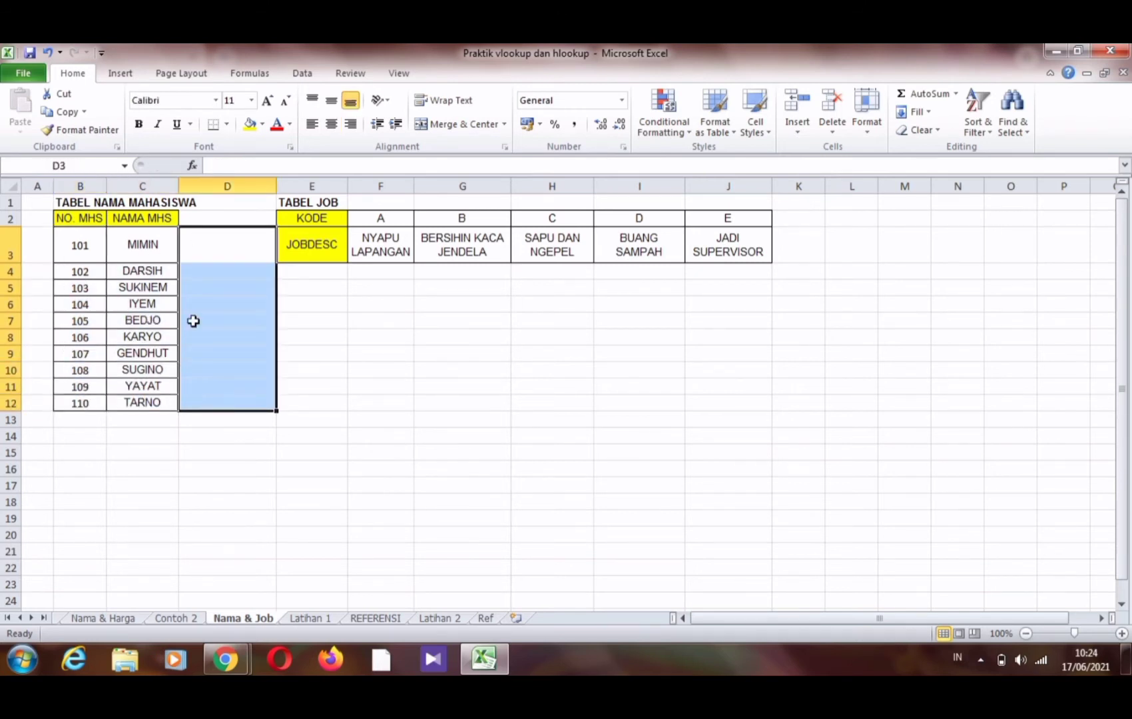
pyautogui.click(195, 617)
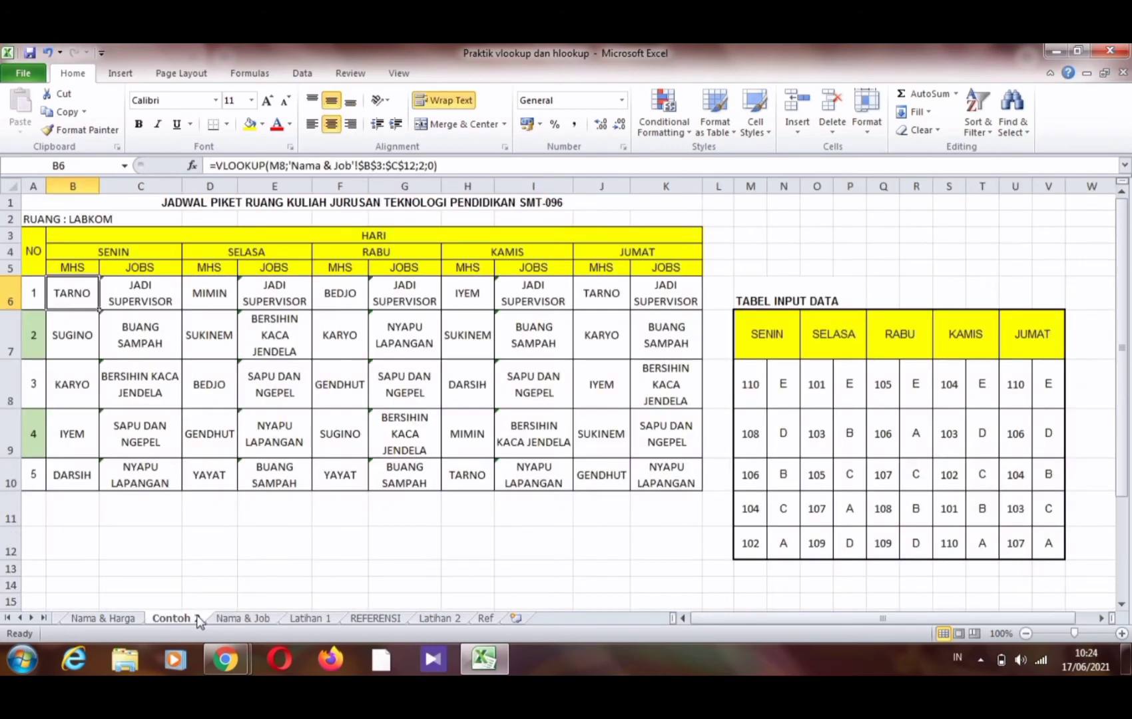
pyautogui.click(231, 619)
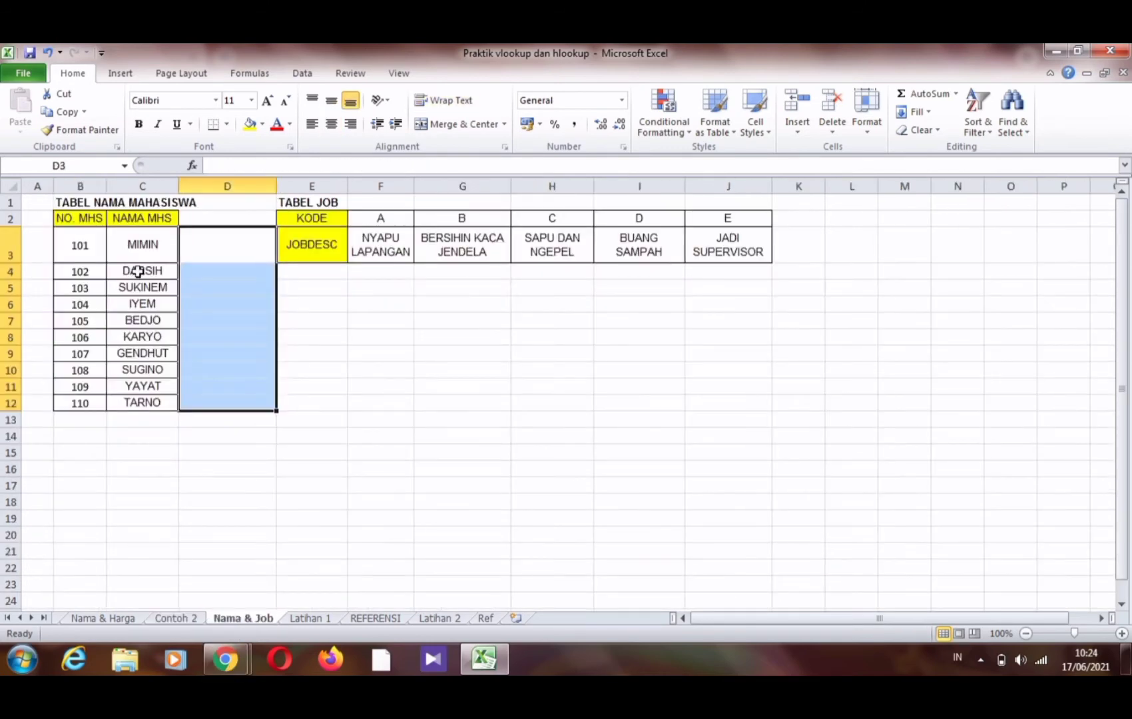
pyautogui.moveTo(142, 242); pyautogui.dragTo(155, 400)
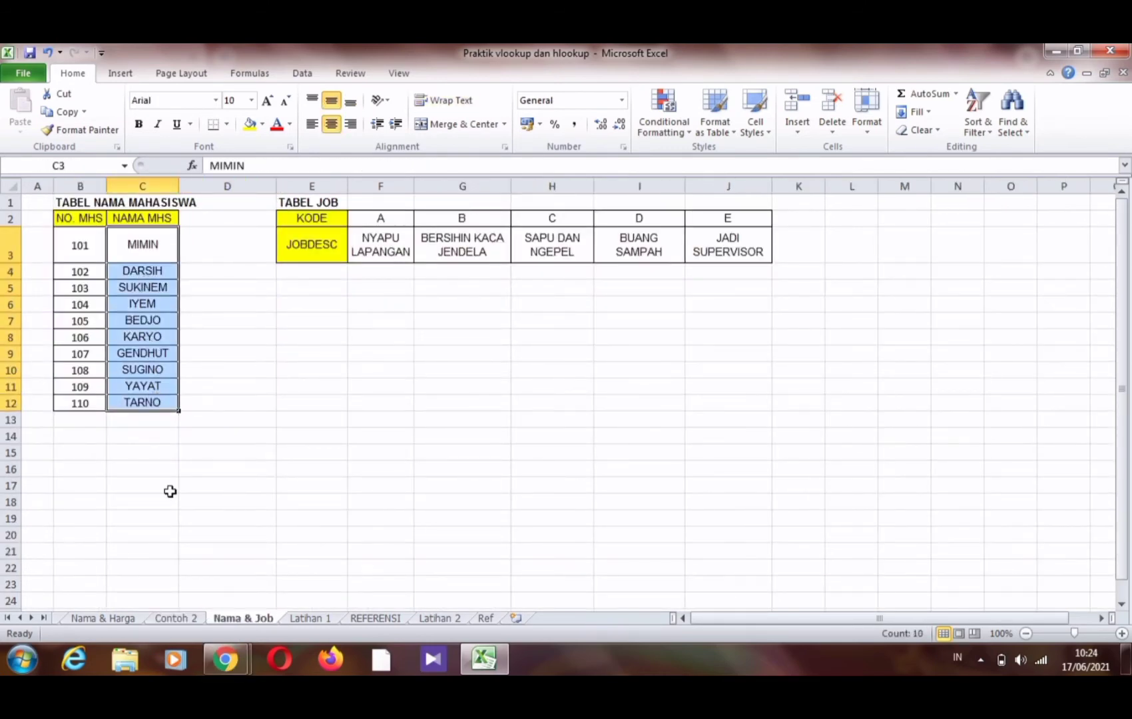
# Review the final range_lookup argument of the VLOOKUP in B6 on Contoh 2 and re-enter the formula.
pyautogui.click(183, 618)
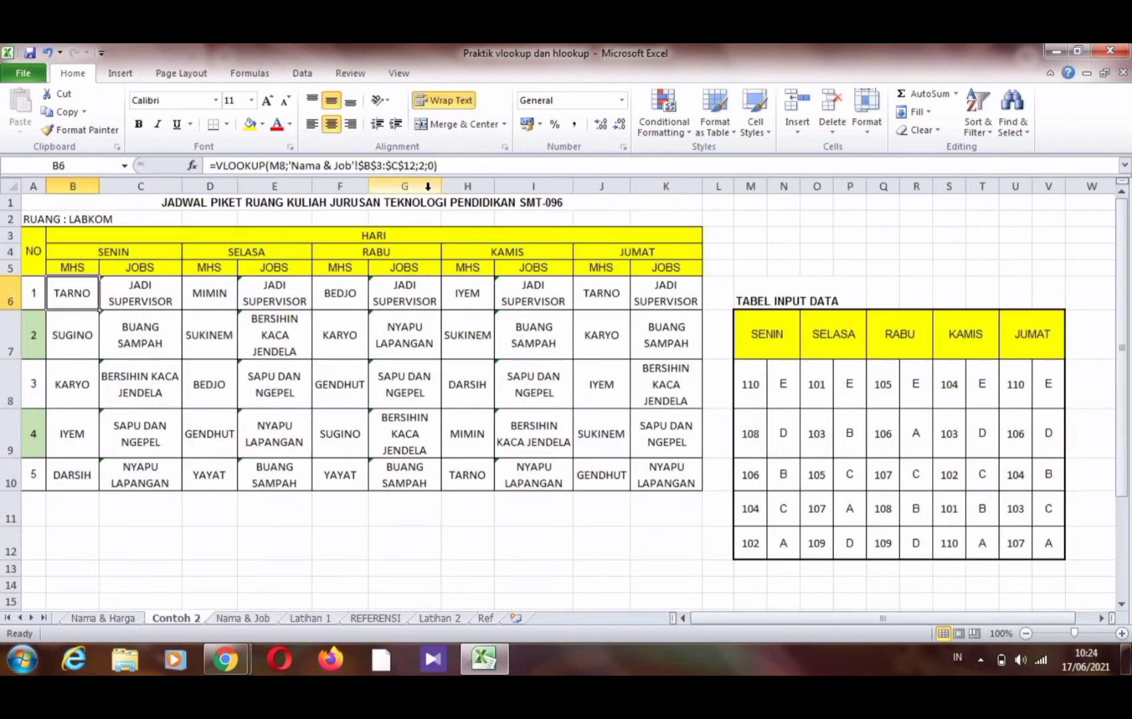
pyautogui.click(429, 165)
pyautogui.click(442, 166)
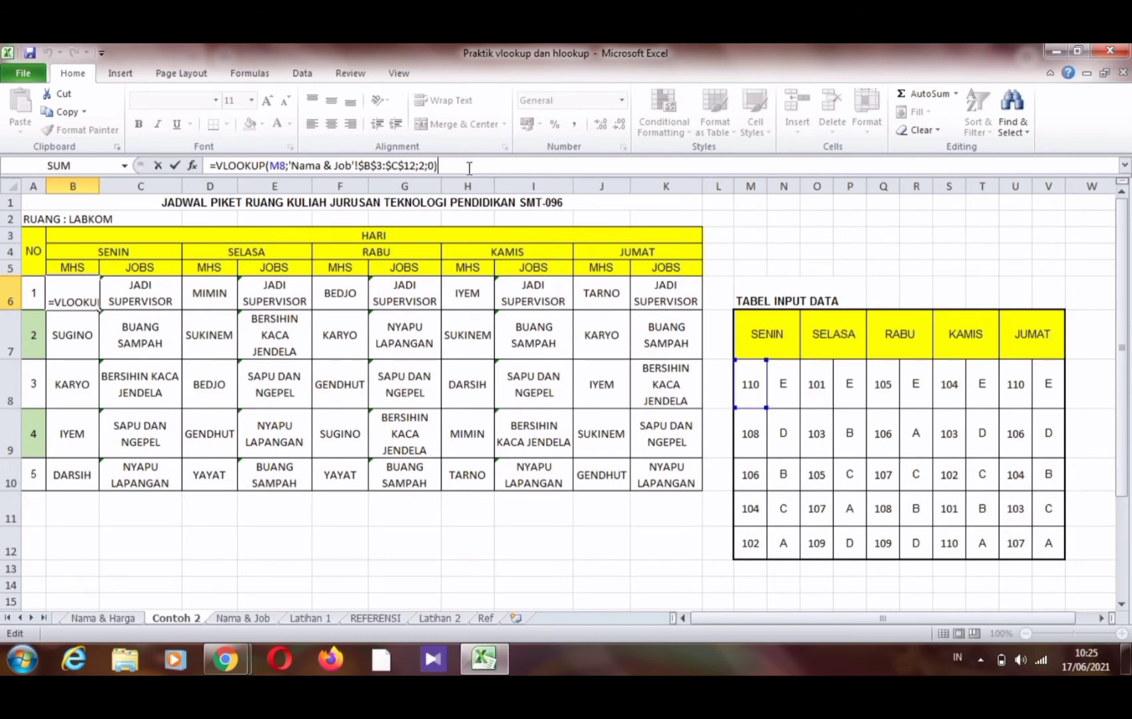
pyautogui.click(85, 296)
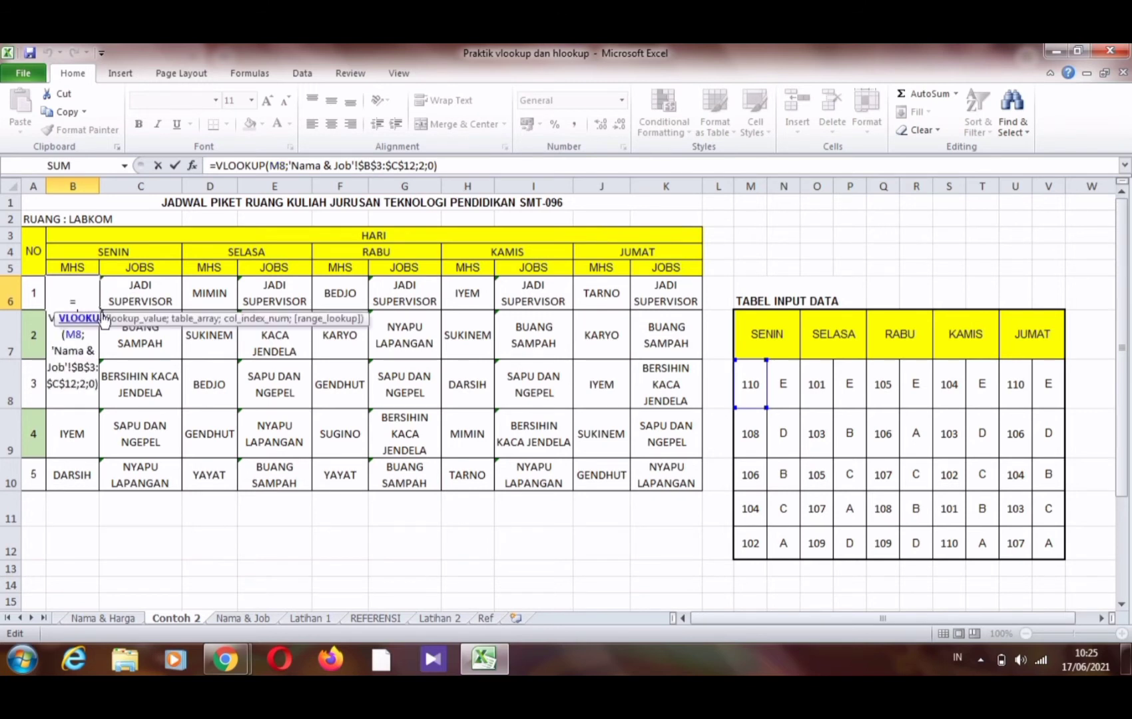
pyautogui.click(454, 165)
pyautogui.press('Return')
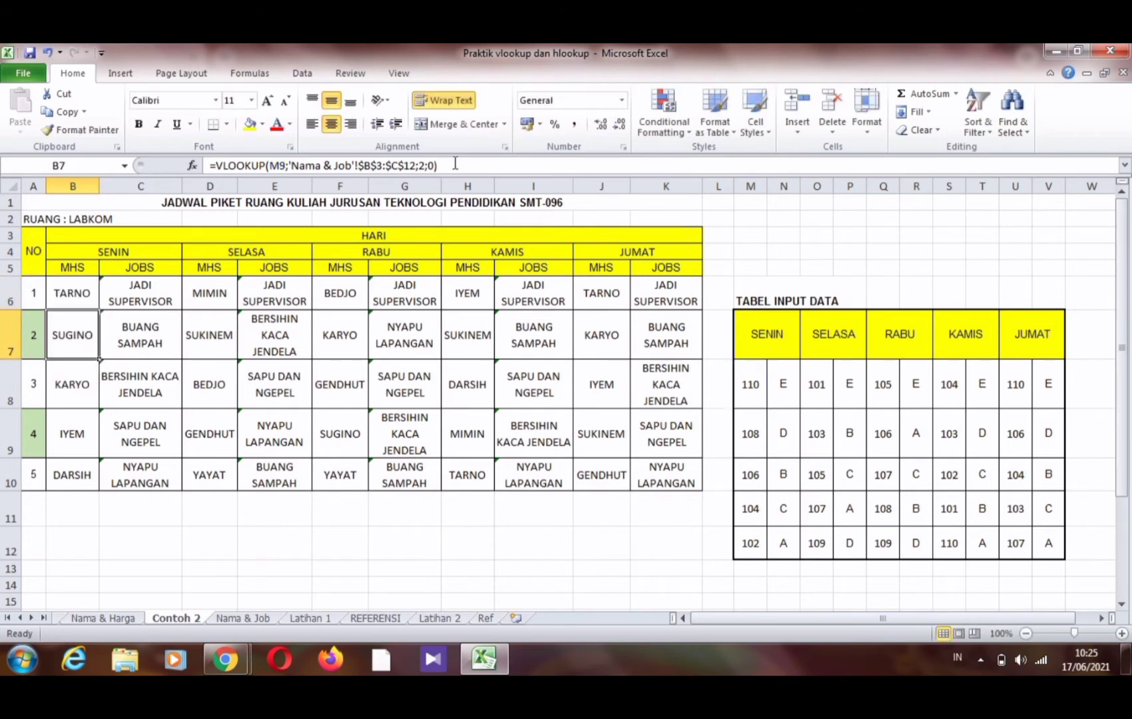
# Match the student name in B6 on Contoh 2 with its entry in C12 on the Nama & Job sheet.
pyautogui.click(74, 289)
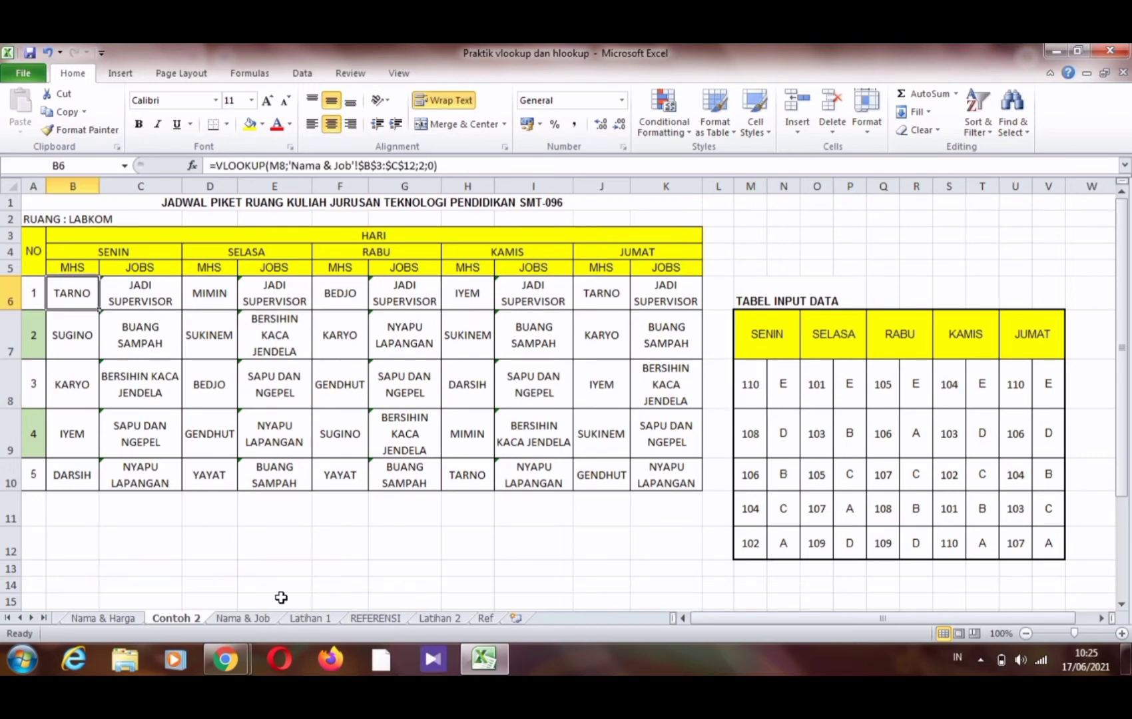
pyautogui.click(259, 617)
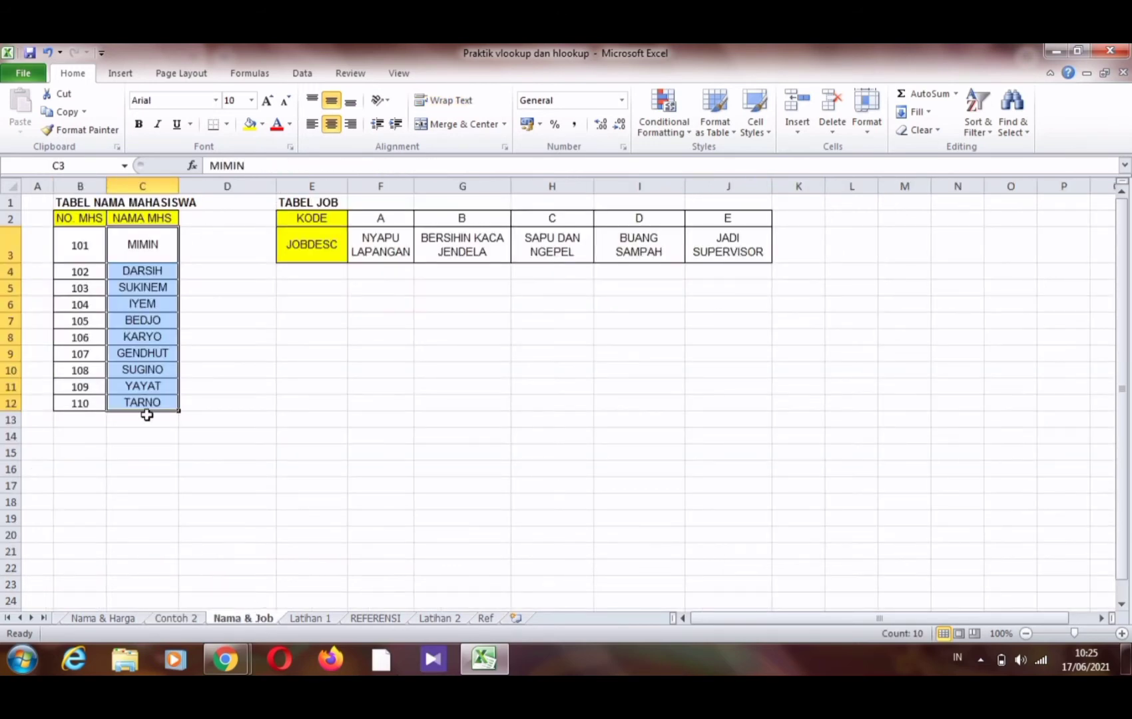
pyautogui.click(146, 405)
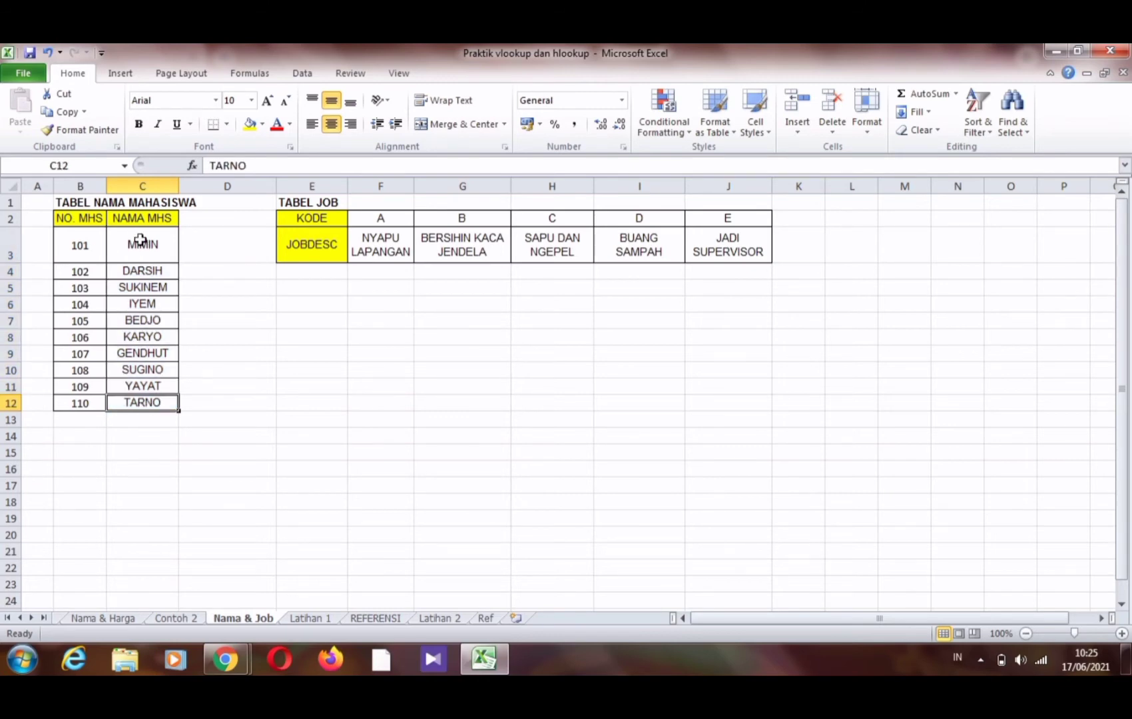
# Dismiss the Windows color scheme prompt and fill the VLOOKUP from B6 down to B10 on the Contoh 2 sheet.
pyautogui.click(188, 621)
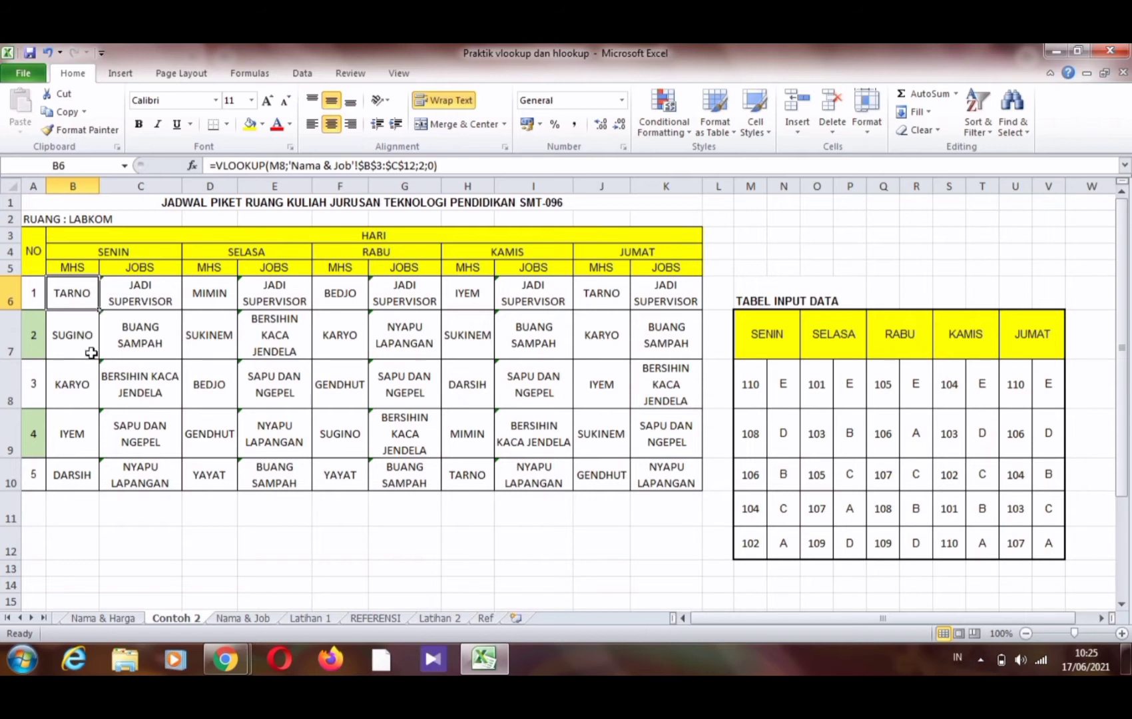
pyautogui.click(74, 483)
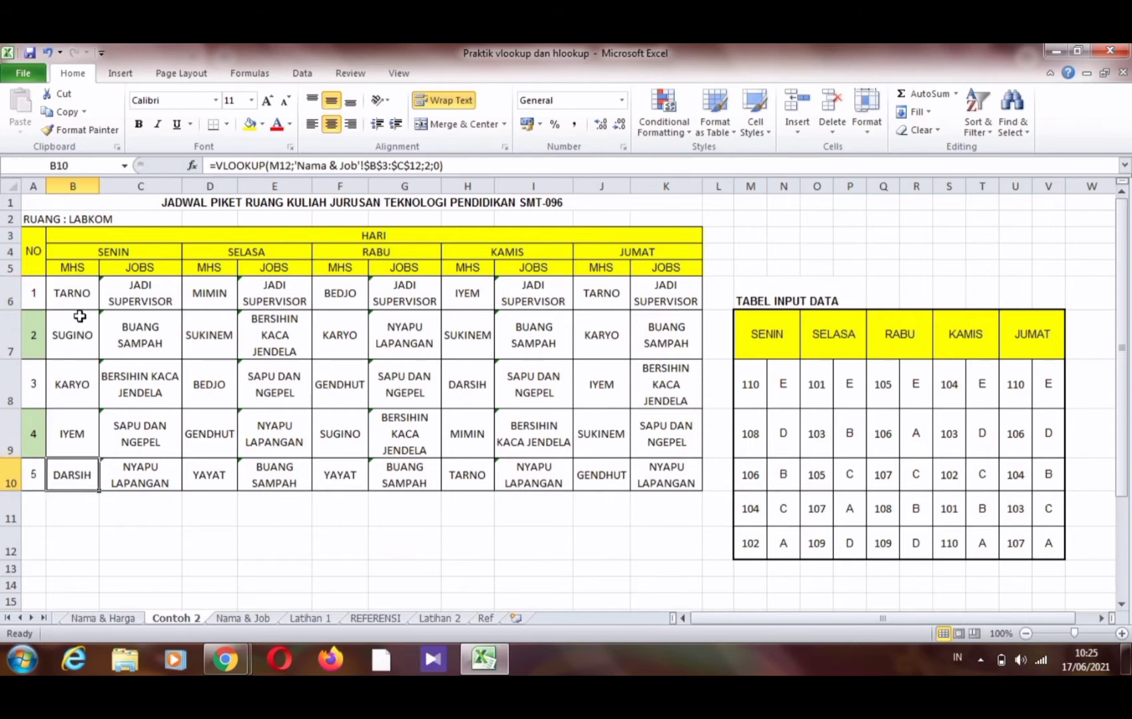
pyautogui.click(79, 317)
pyautogui.click(86, 377)
pyautogui.click(80, 297)
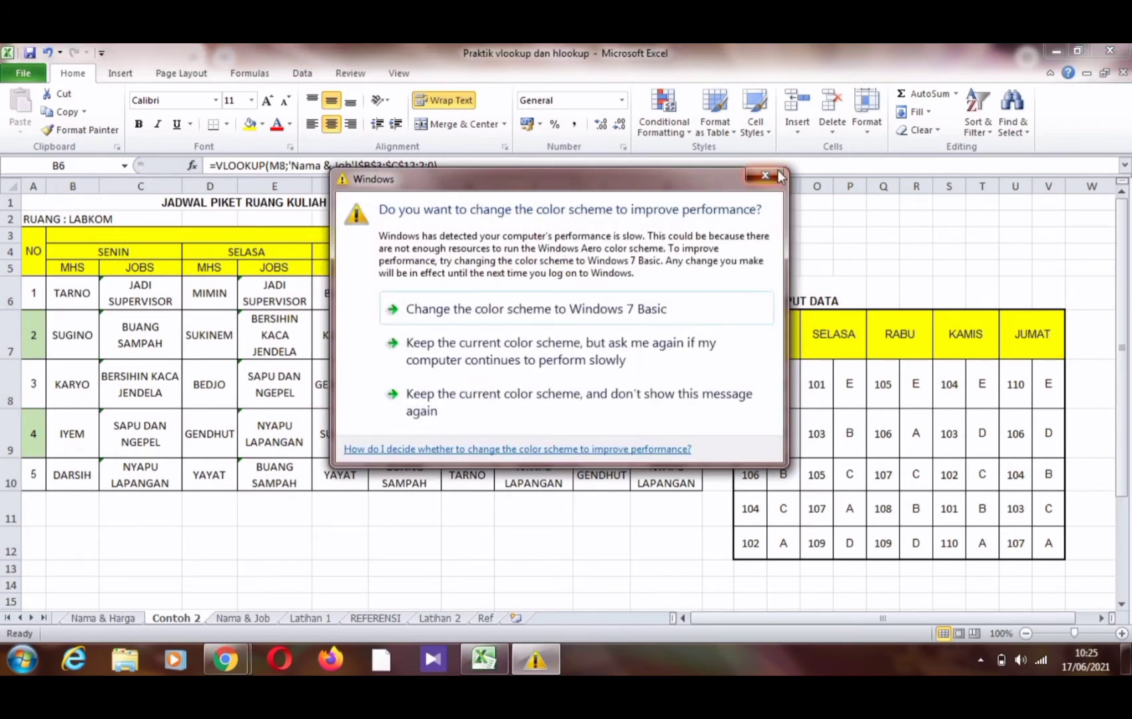
pyautogui.click(766, 176)
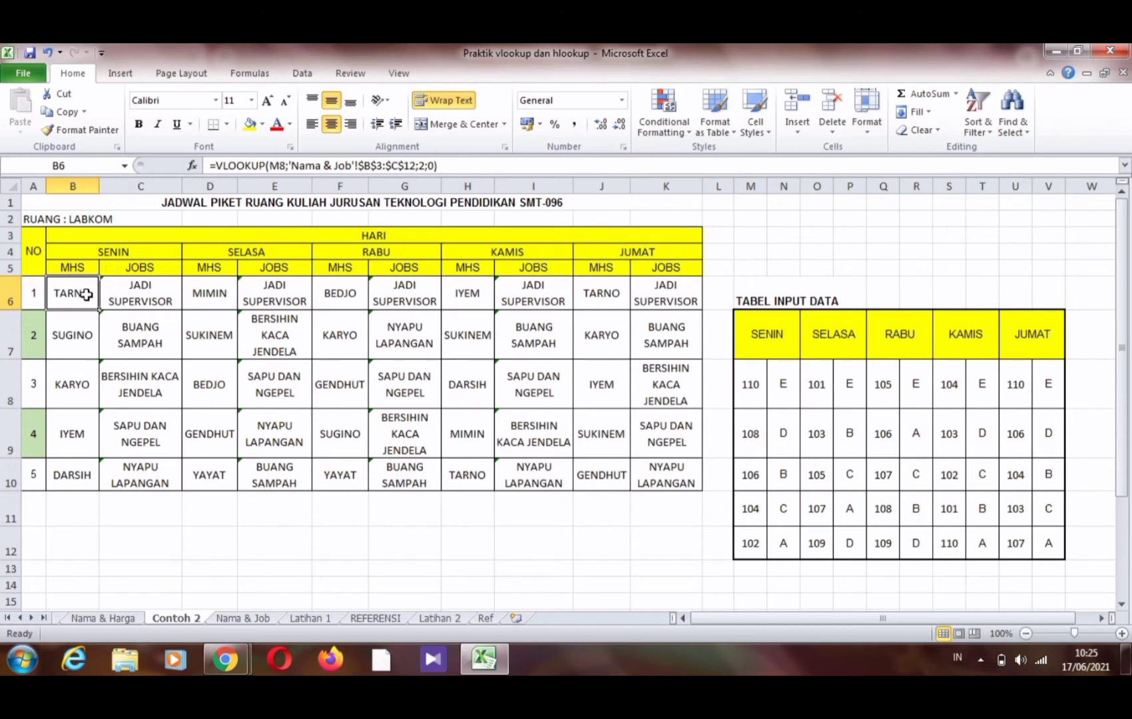
pyautogui.moveTo(98, 311); pyautogui.dragTo(84, 485)
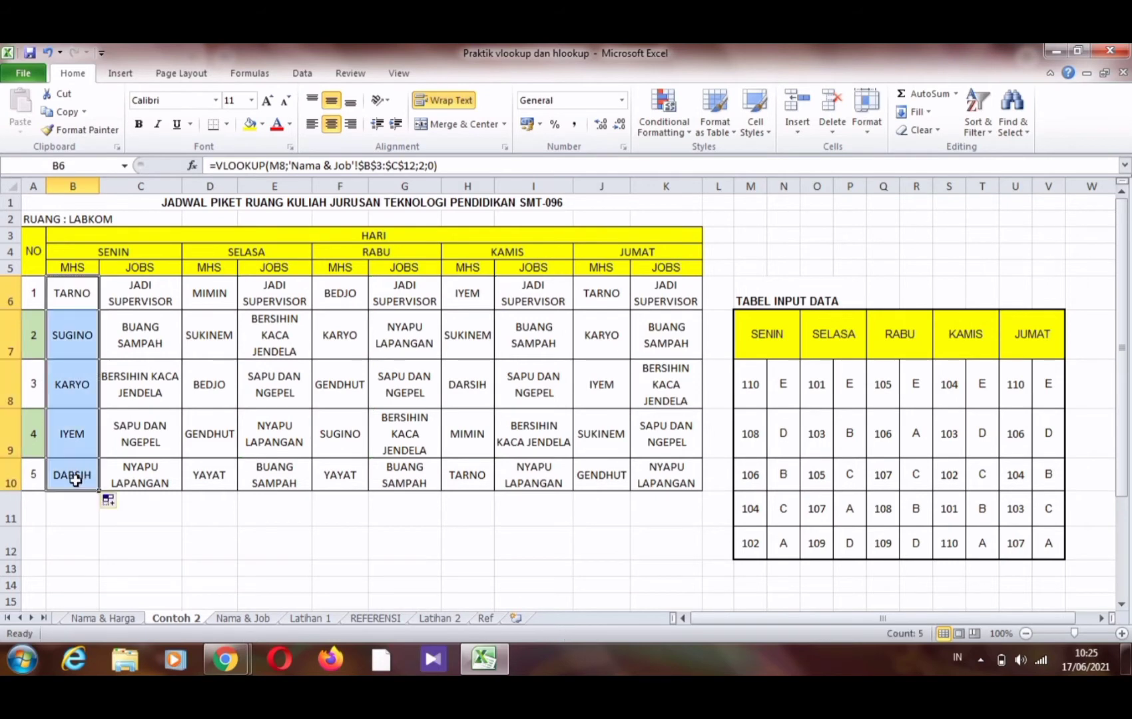
# Check the VLOOKUP formulas in B9 and B6 on Contoh 2 against the student table on the Nama & Job sheet.
pyautogui.click(167, 441)
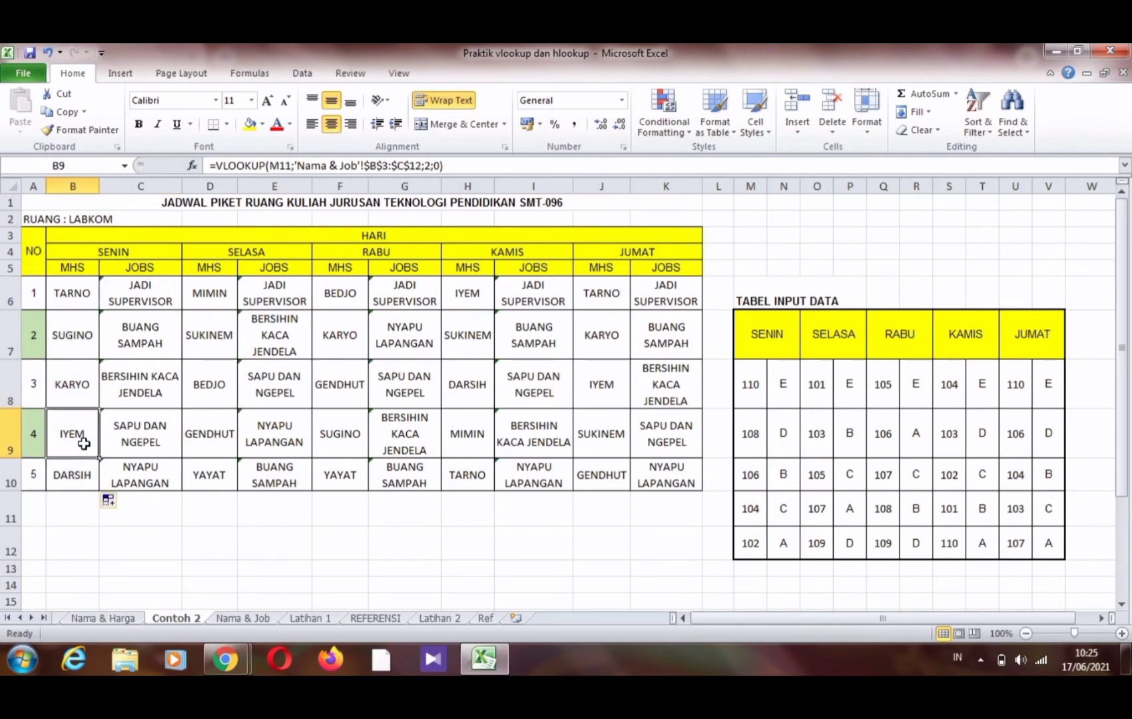
pyautogui.click(223, 618)
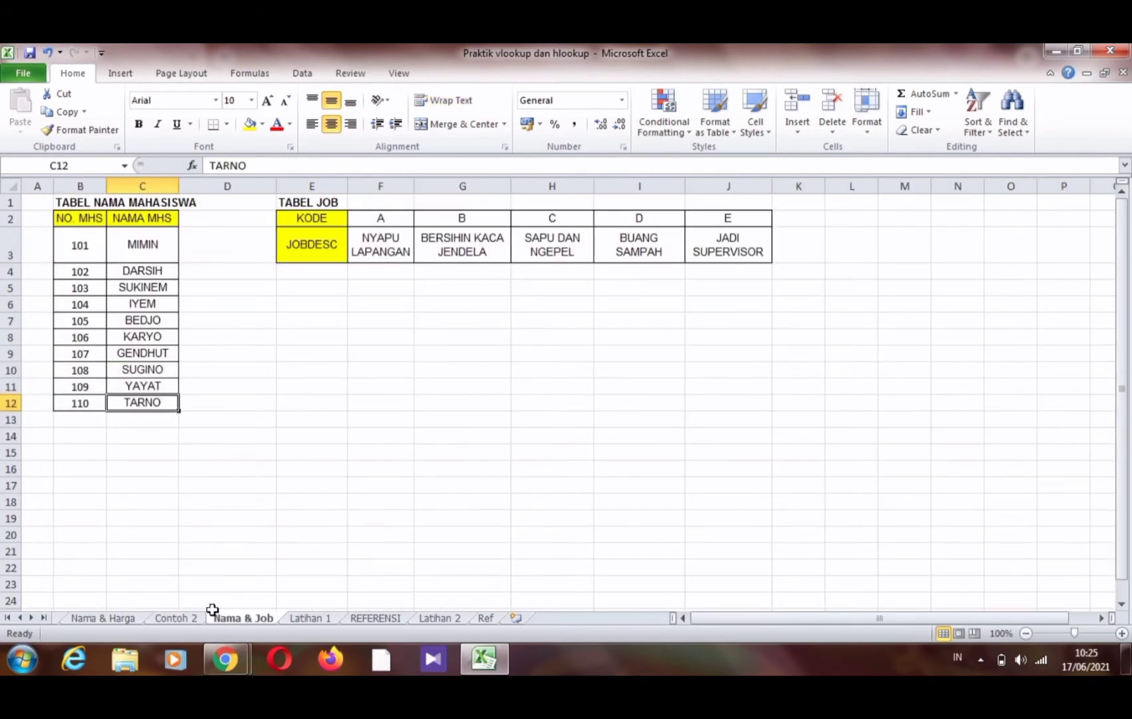
pyautogui.click(171, 619)
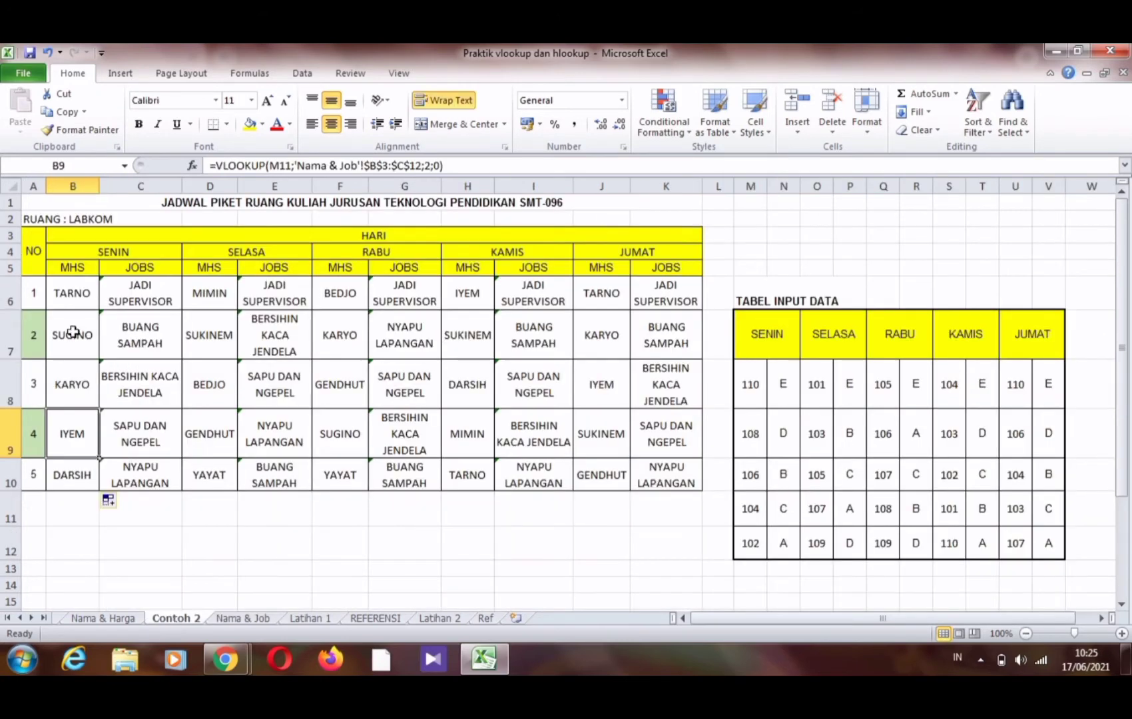
pyautogui.click(83, 293)
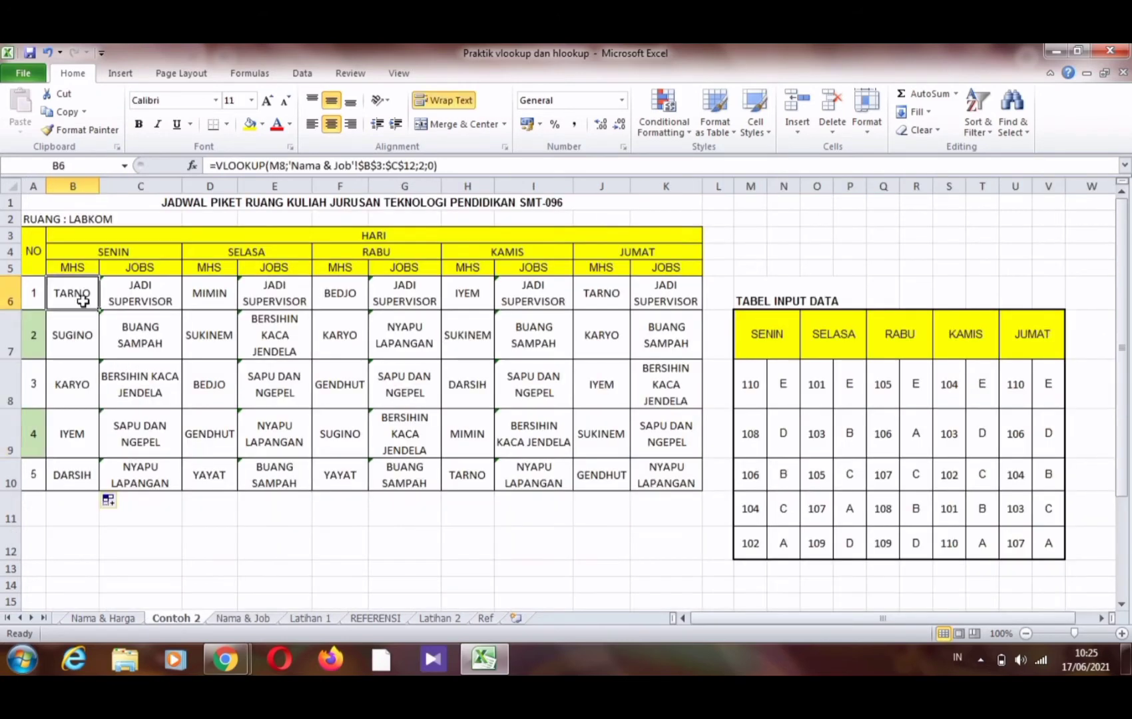
# Examine the HLOOKUP in C6 and the SENIN and SELASA job codes in TABEL INPUT DATA, including N8:N12.
pyautogui.click(175, 287)
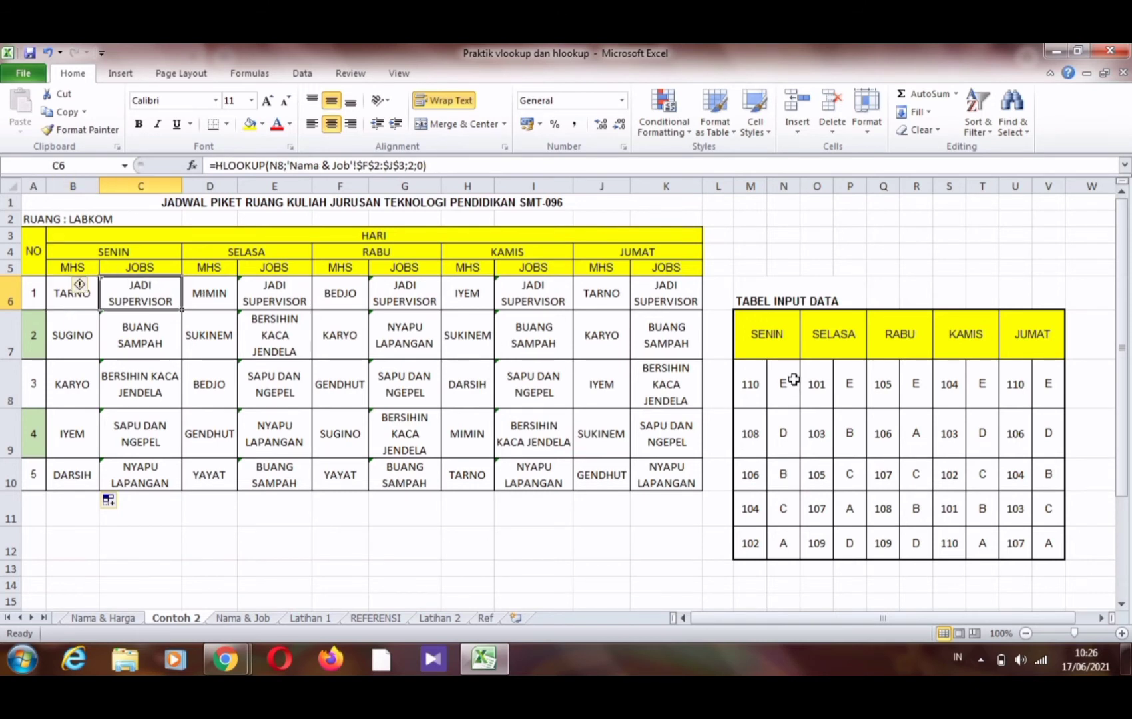
pyautogui.moveTo(789, 382); pyautogui.dragTo(786, 538)
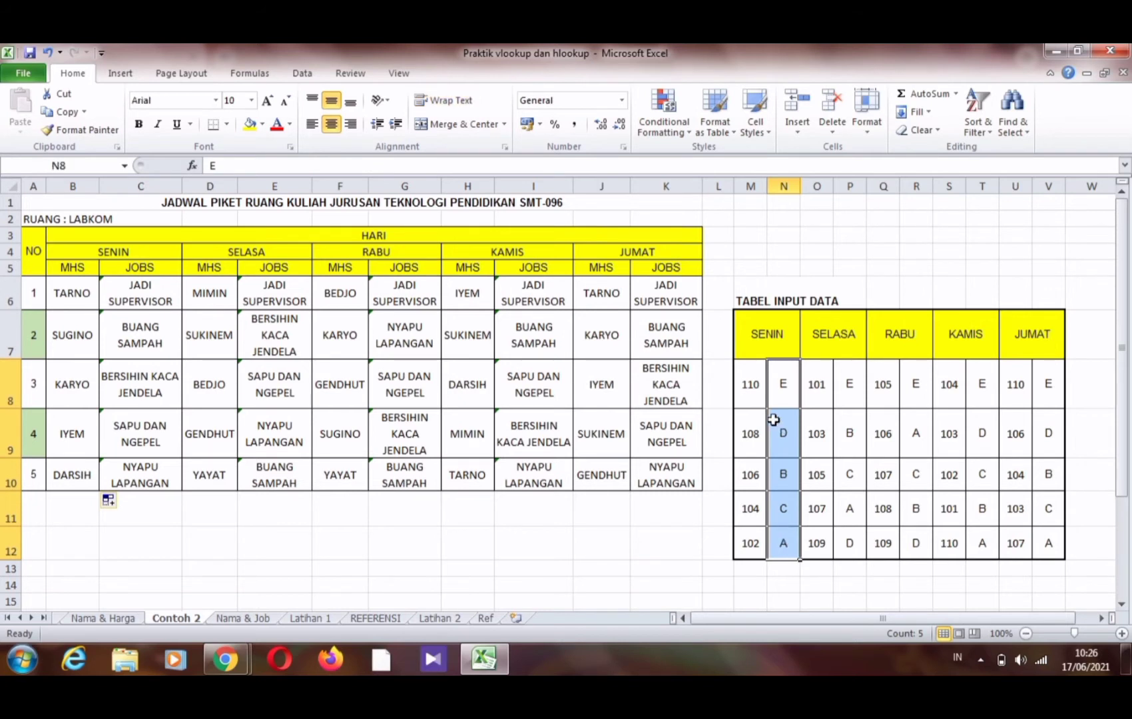
pyautogui.click(781, 391)
pyautogui.moveTo(850, 384); pyautogui.dragTo(844, 568)
pyautogui.click(784, 384)
pyautogui.click(152, 293)
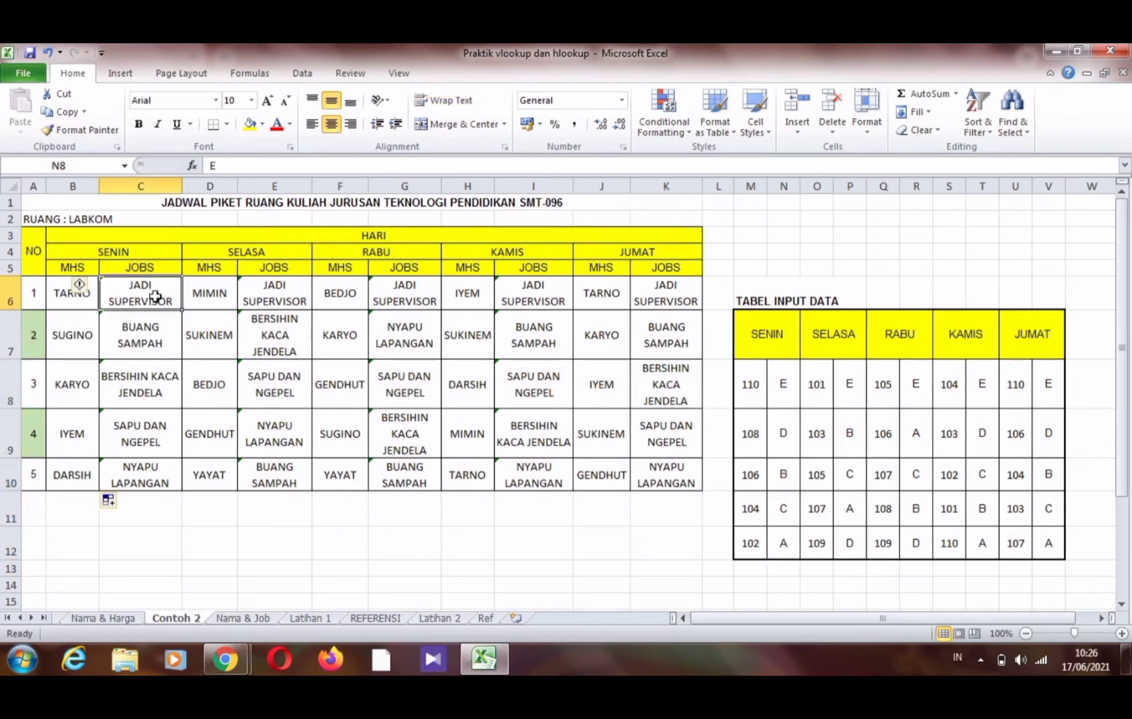
# Examine the TABEL JOB range F2:J3 on the Nama & Job sheet and compare it with the HLOOKUP in C6 on Contoh 2.
pyautogui.click(241, 618)
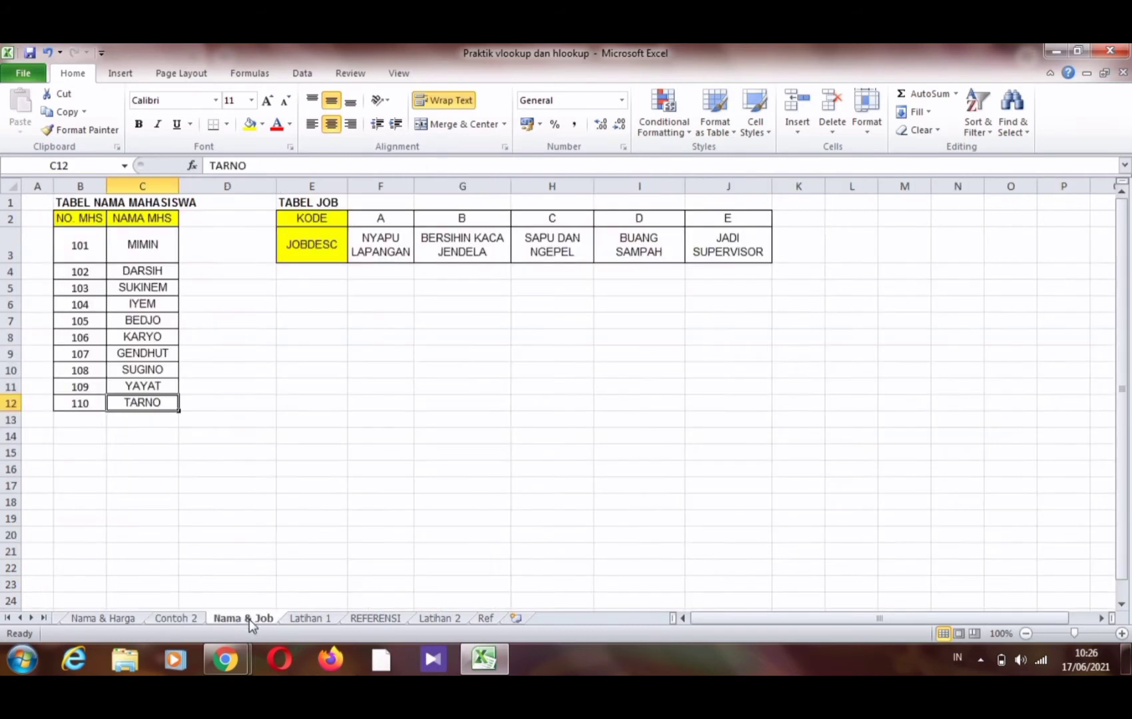
pyautogui.moveTo(397, 222); pyautogui.dragTo(703, 238)
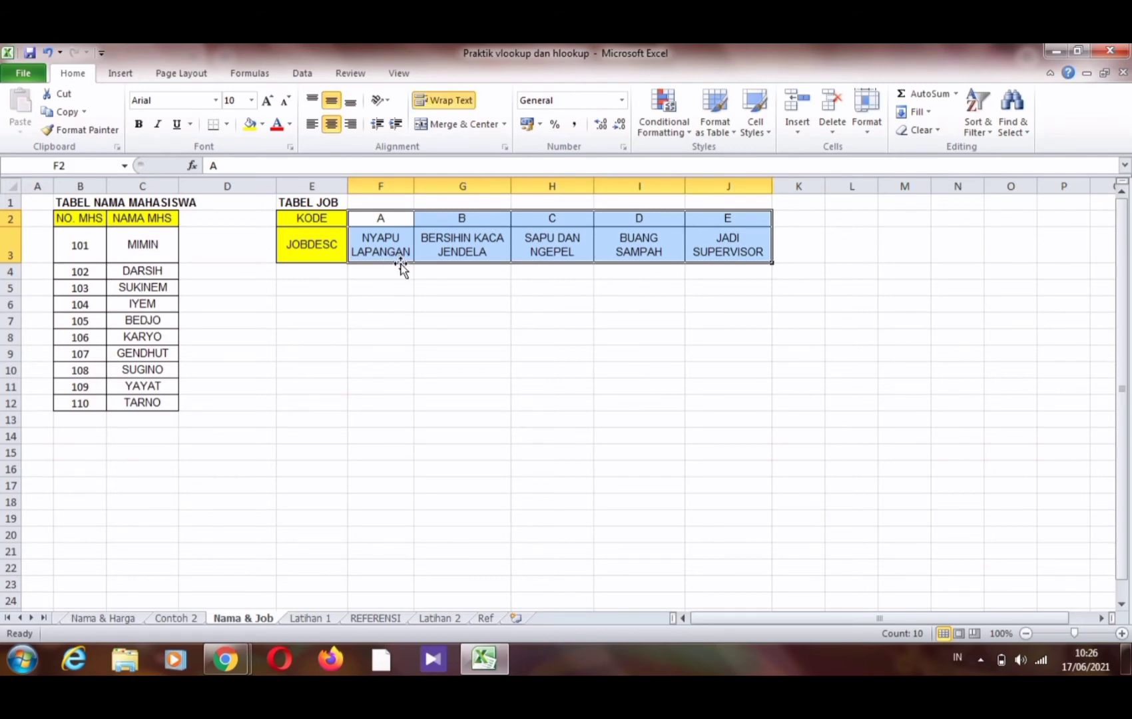
pyautogui.click(200, 618)
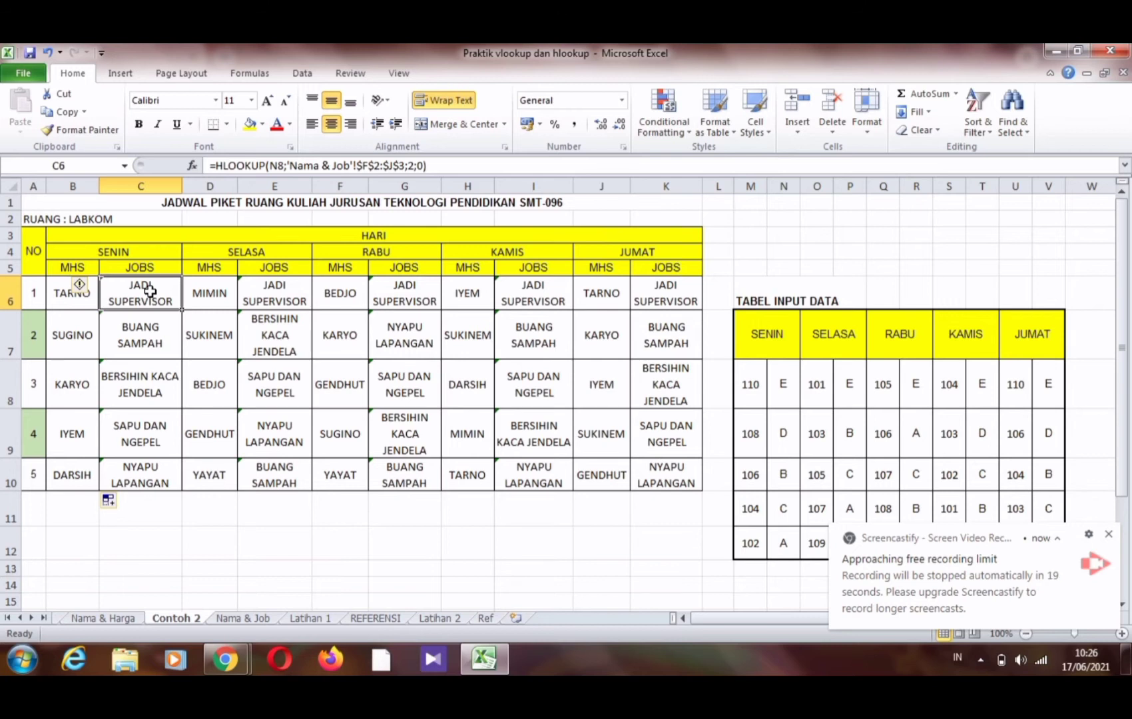
# Compare the lookup cells in the C6 and E6 HLOOKUP formulas with job codes N8 and P8 in TABEL INPUT DATA.
pyautogui.click(781, 395)
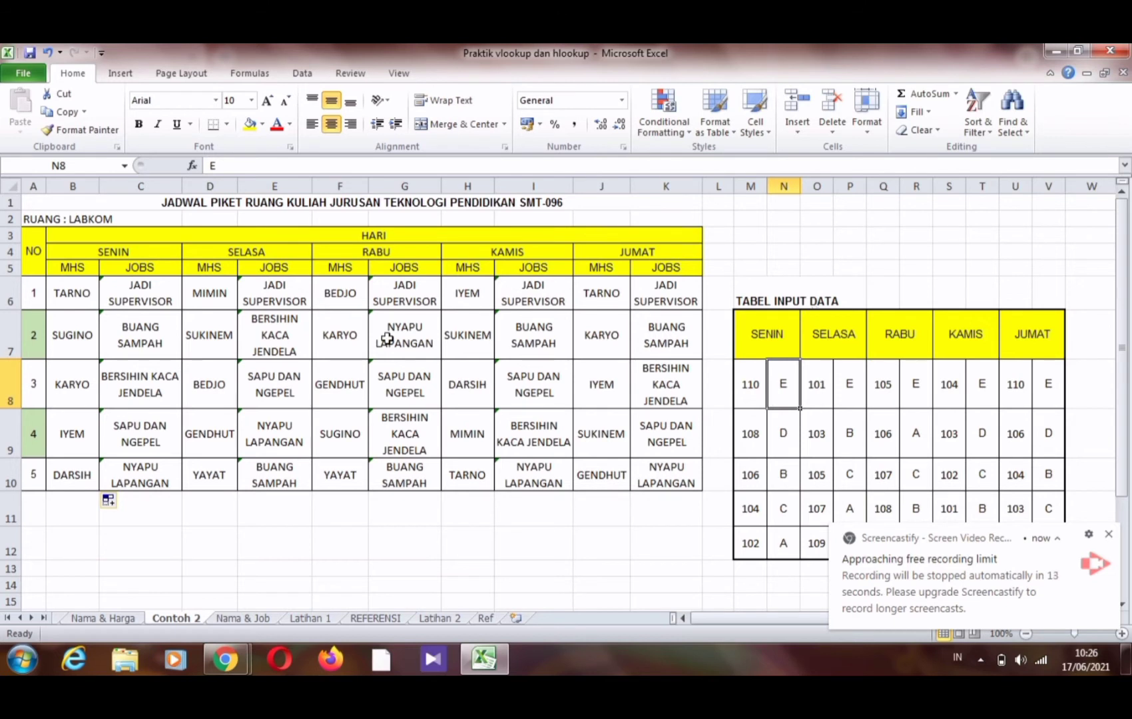
pyautogui.click(283, 303)
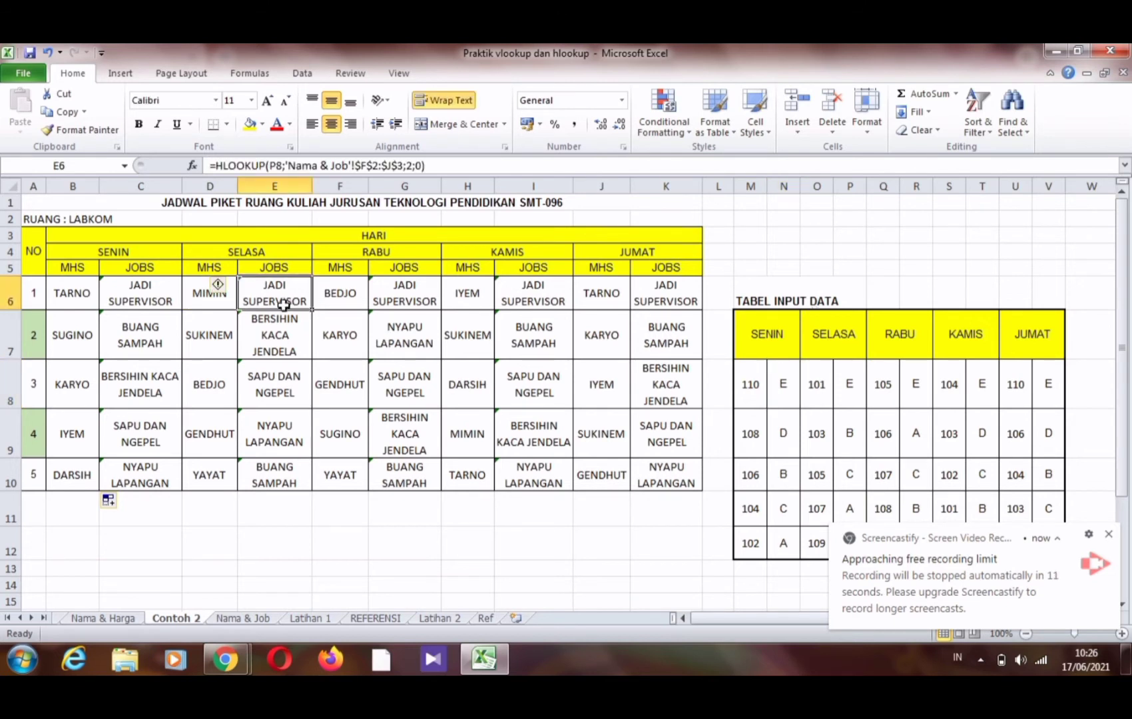
pyautogui.click(859, 377)
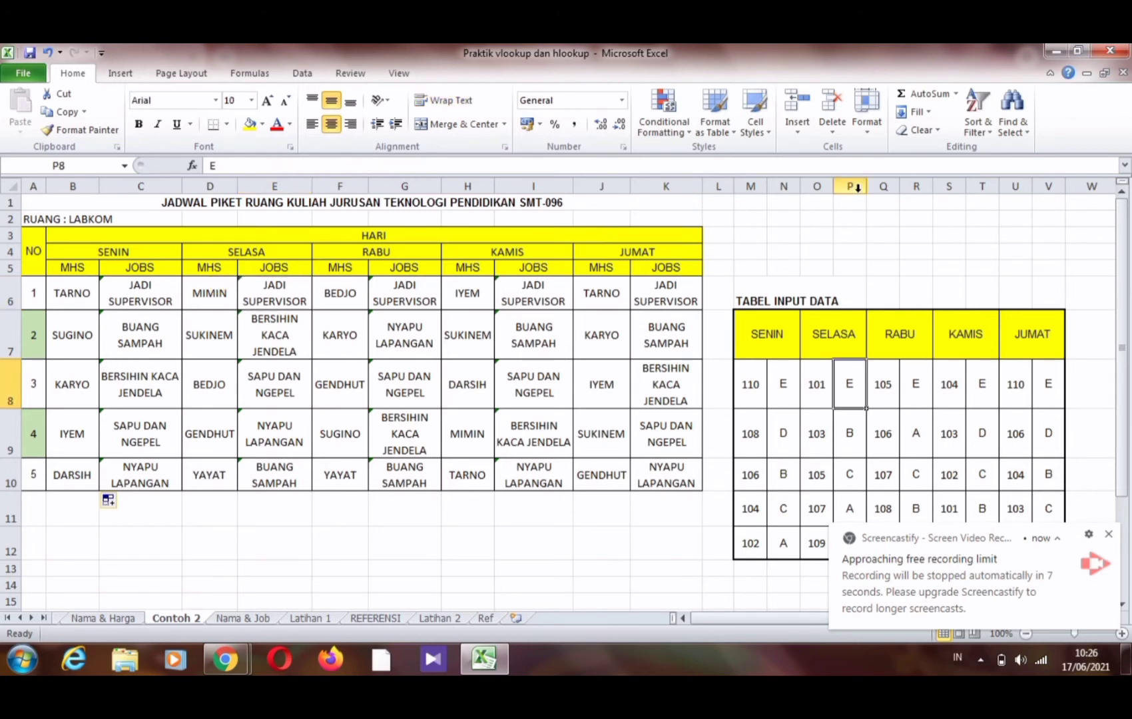
pyautogui.click(172, 287)
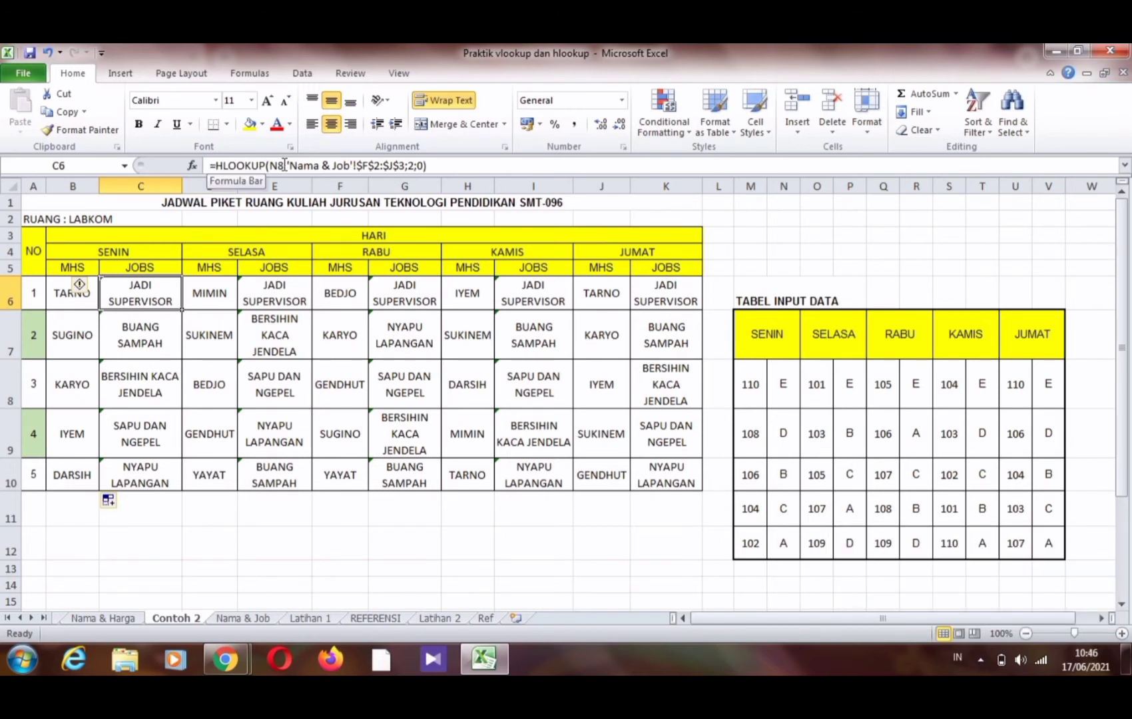
pyautogui.click(785, 384)
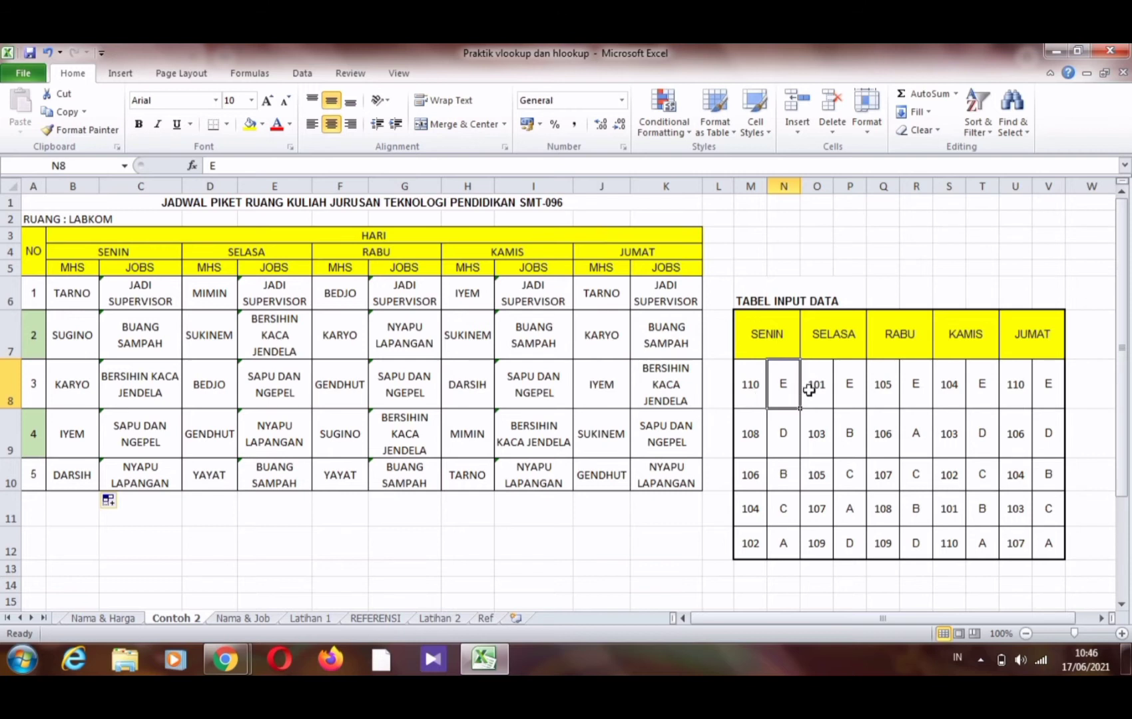
pyautogui.click(153, 287)
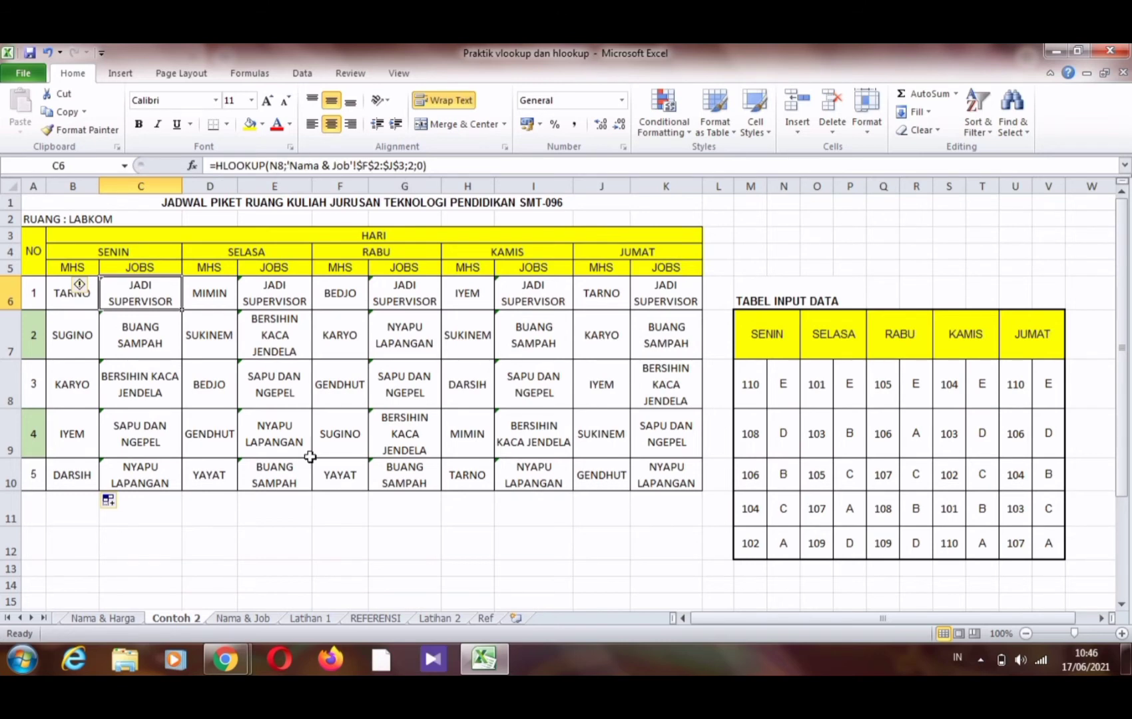
# Match the TABEL JOB range F2:J3 on the Nama & Job sheet to the table array argument in C6's HLOOKUP on Contoh 2.
pyautogui.click(244, 618)
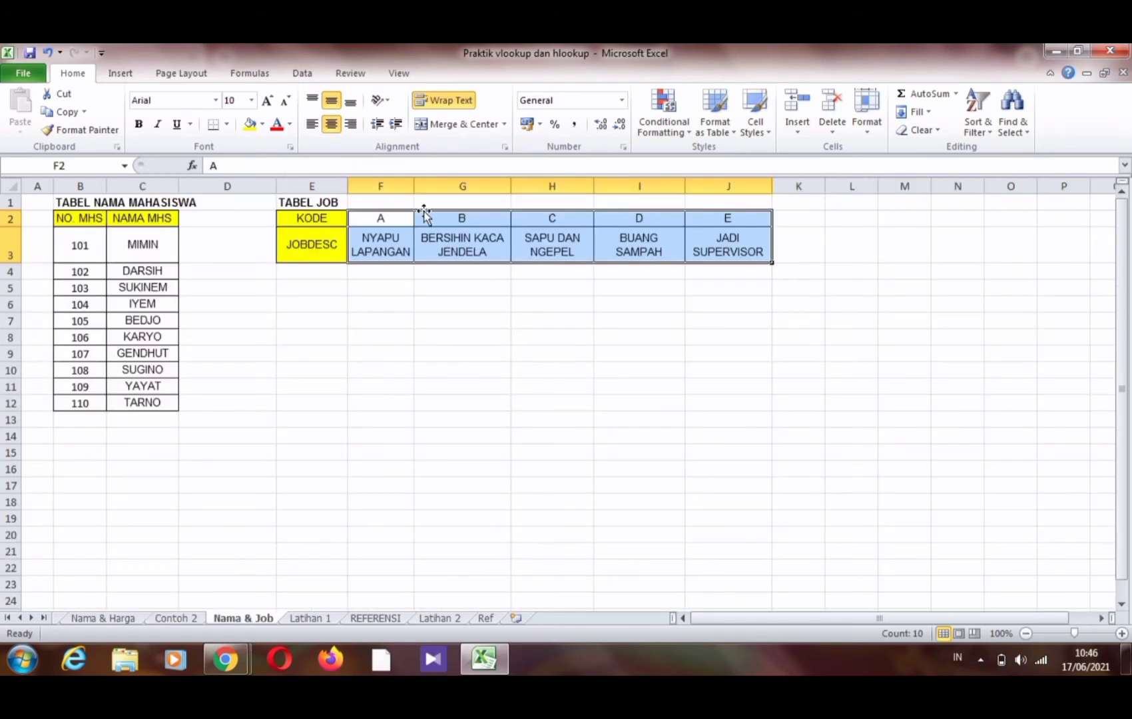
pyautogui.click(400, 244)
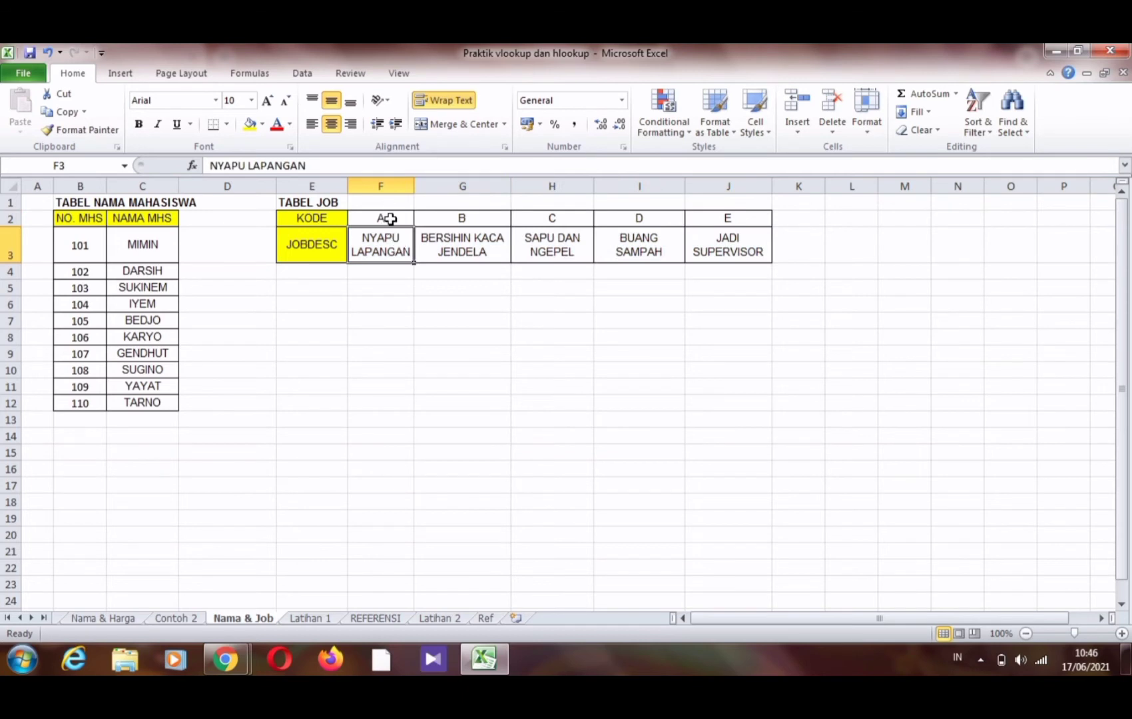
pyautogui.moveTo(390, 219); pyautogui.dragTo(710, 242)
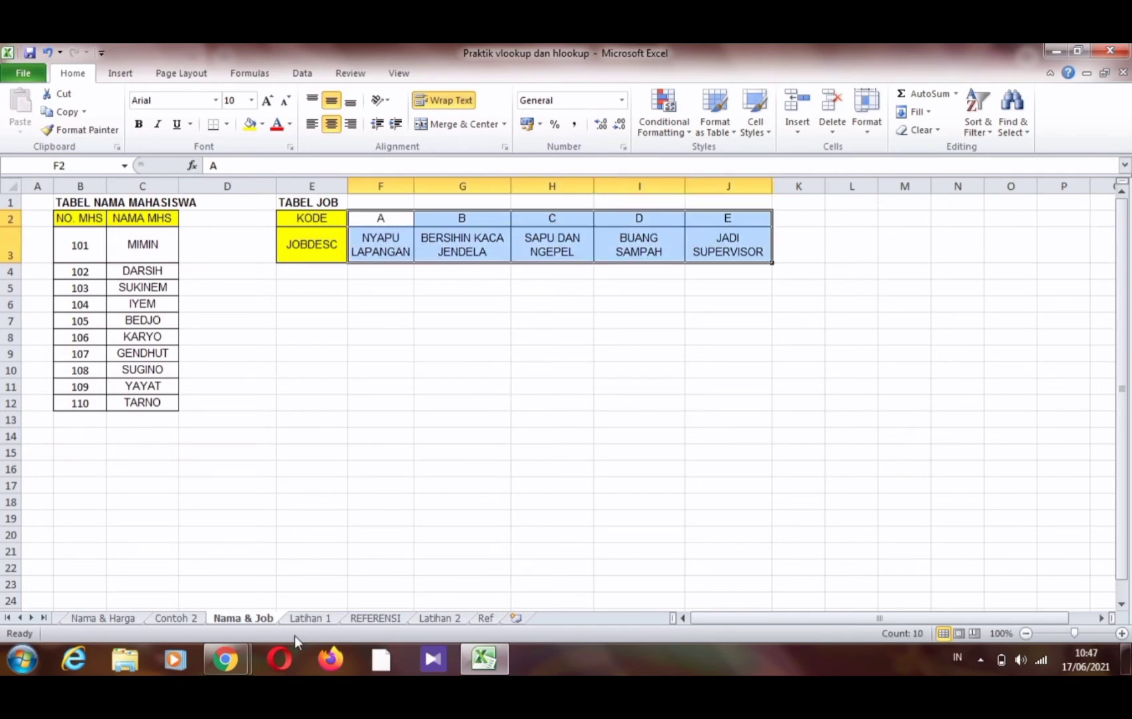
pyautogui.click(190, 620)
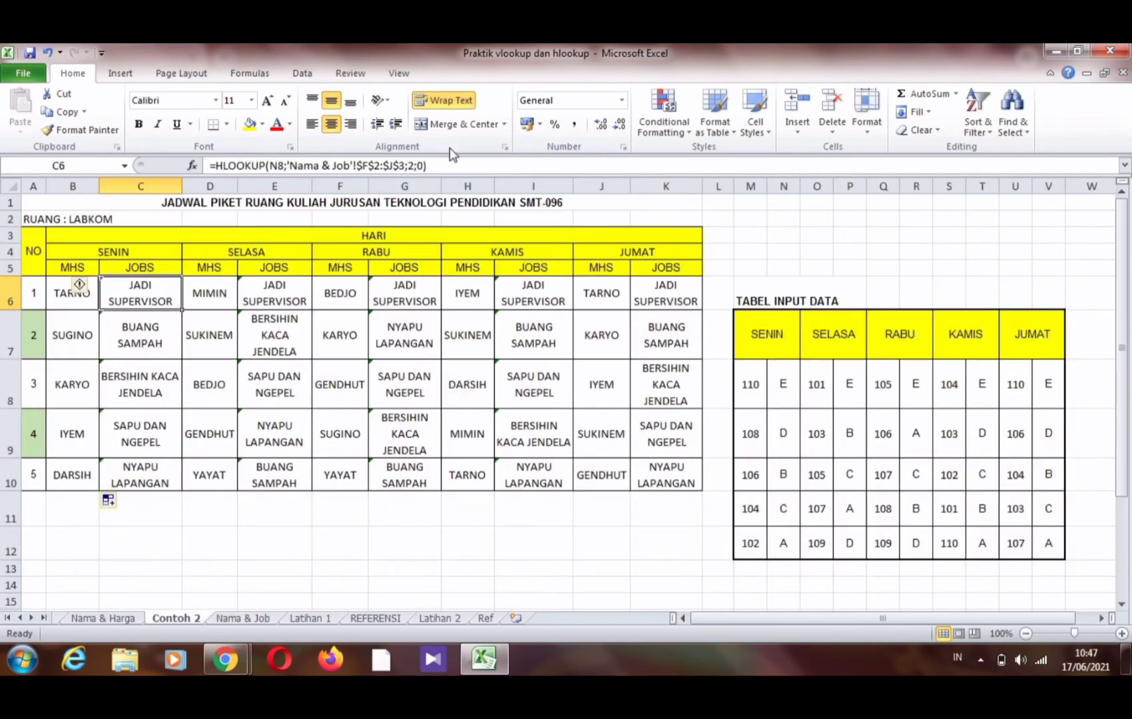
pyautogui.click(398, 165)
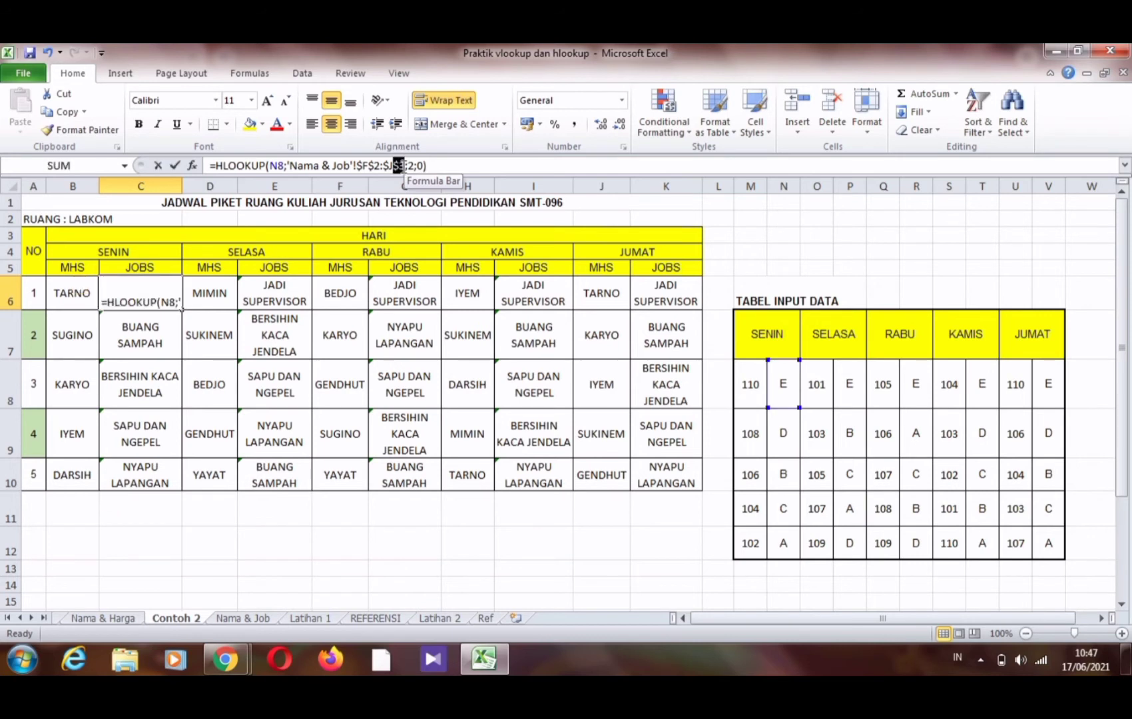
pyautogui.moveTo(397, 166); pyautogui.dragTo(294, 168)
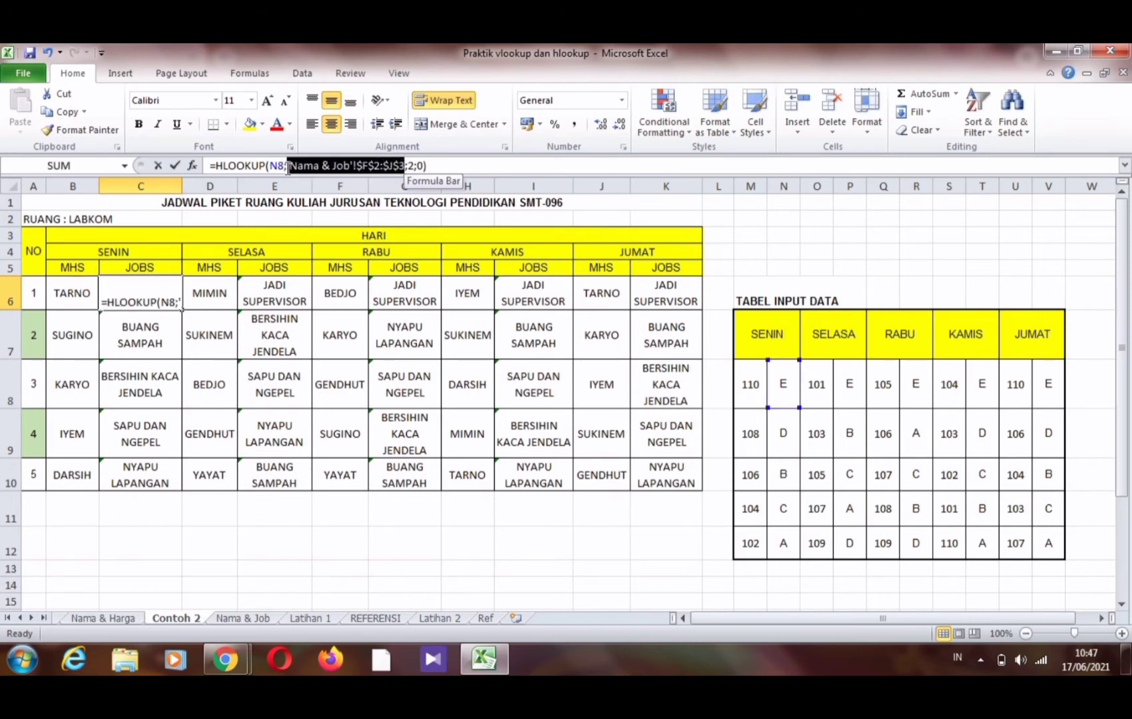
pyautogui.click(374, 167)
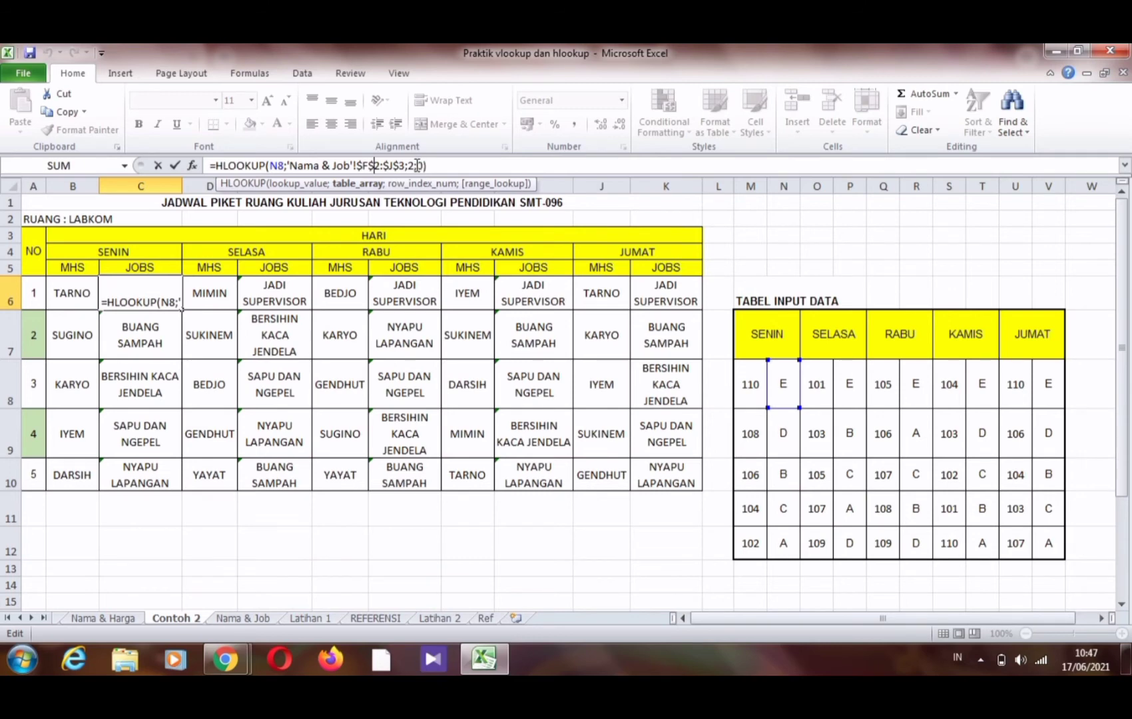
# Examine the KODE and JOBDESC rows of TABEL JOB on the Nama & Job sheet and return to Contoh 2.
pyautogui.click(265, 618)
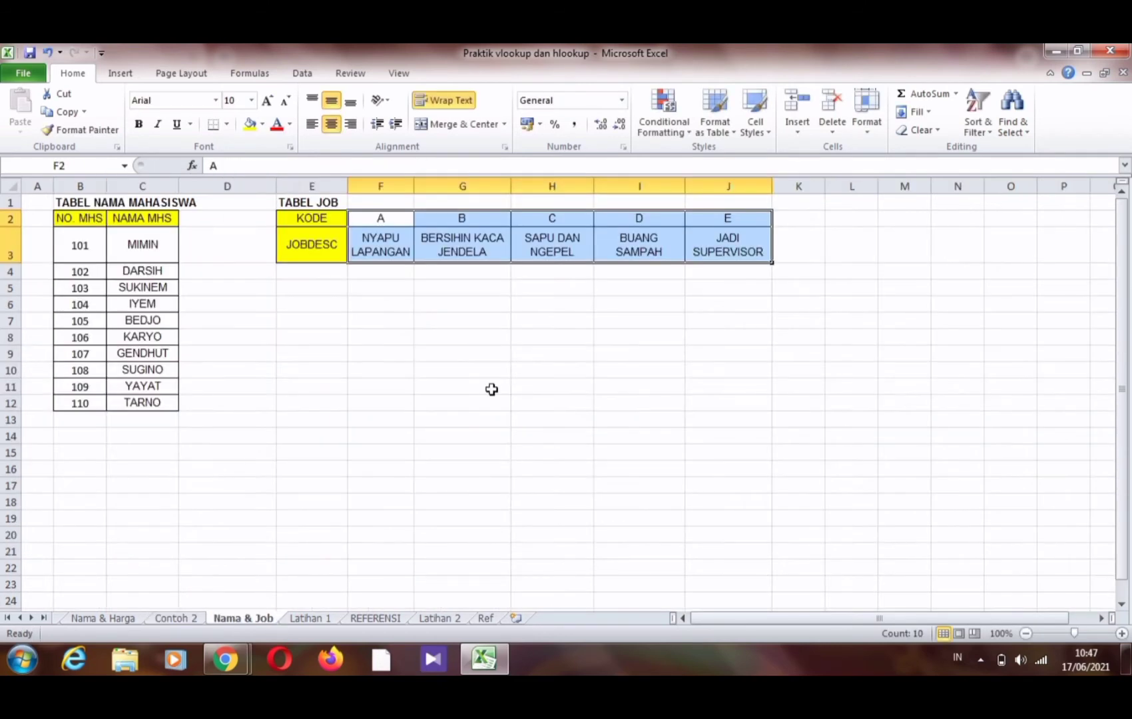
pyautogui.click(392, 230)
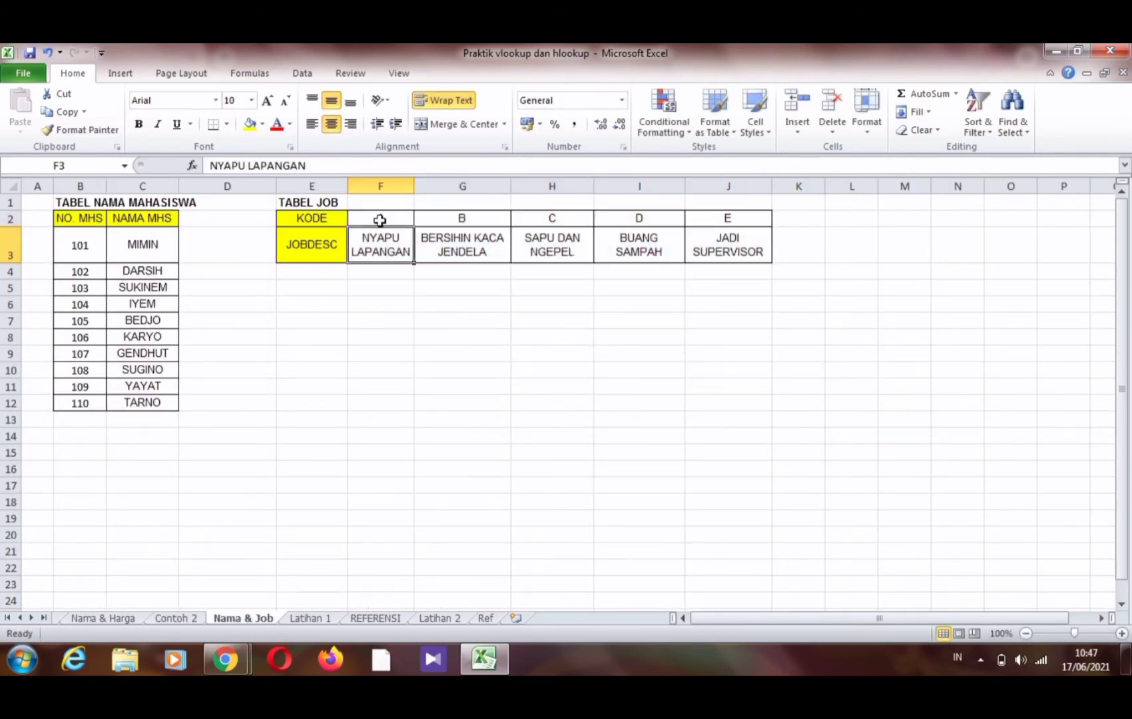
pyautogui.moveTo(379, 220); pyautogui.dragTo(696, 258)
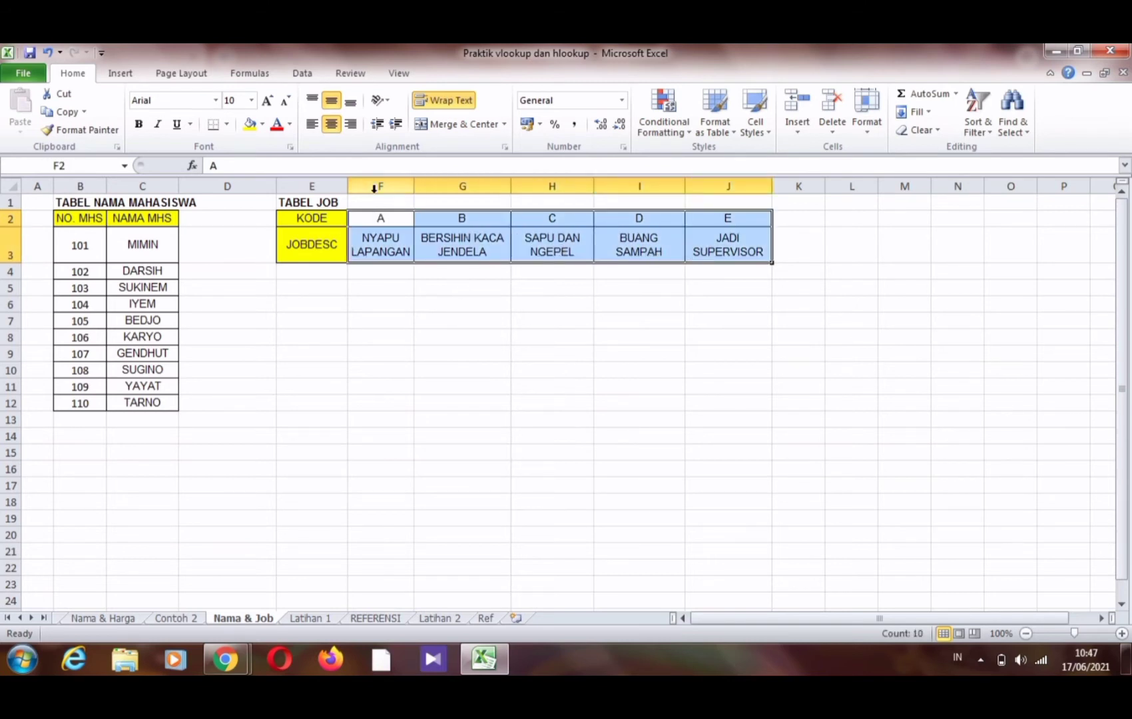
pyautogui.click(381, 238)
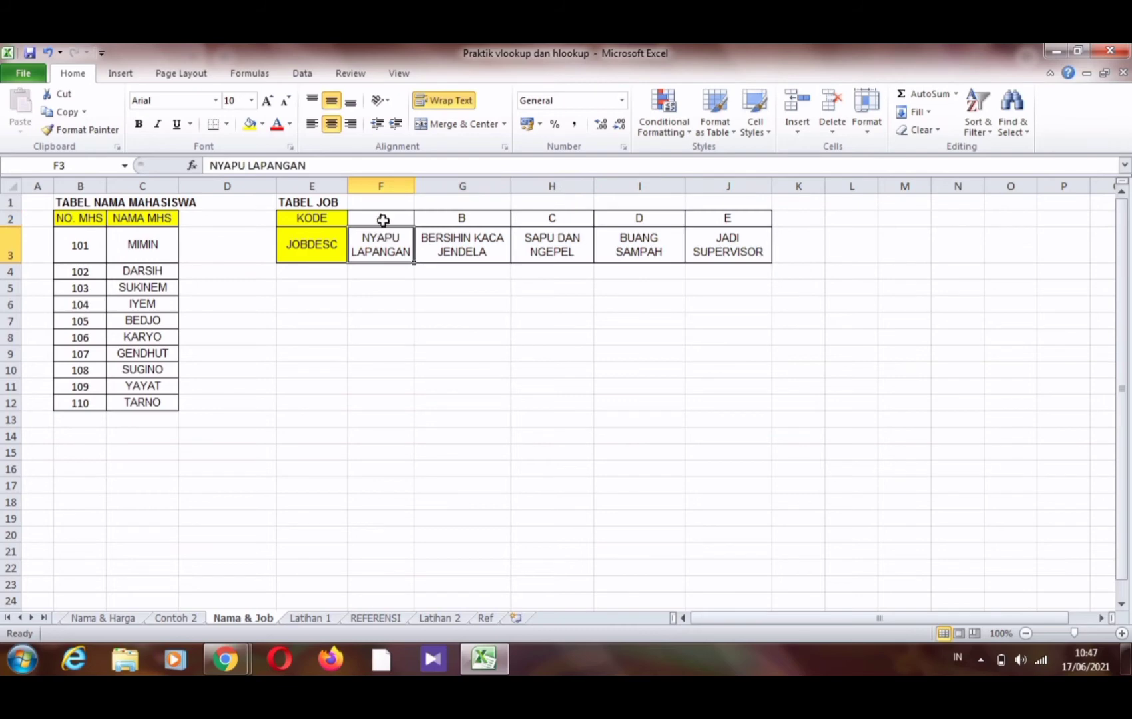
pyautogui.moveTo(381, 217); pyautogui.dragTo(796, 246)
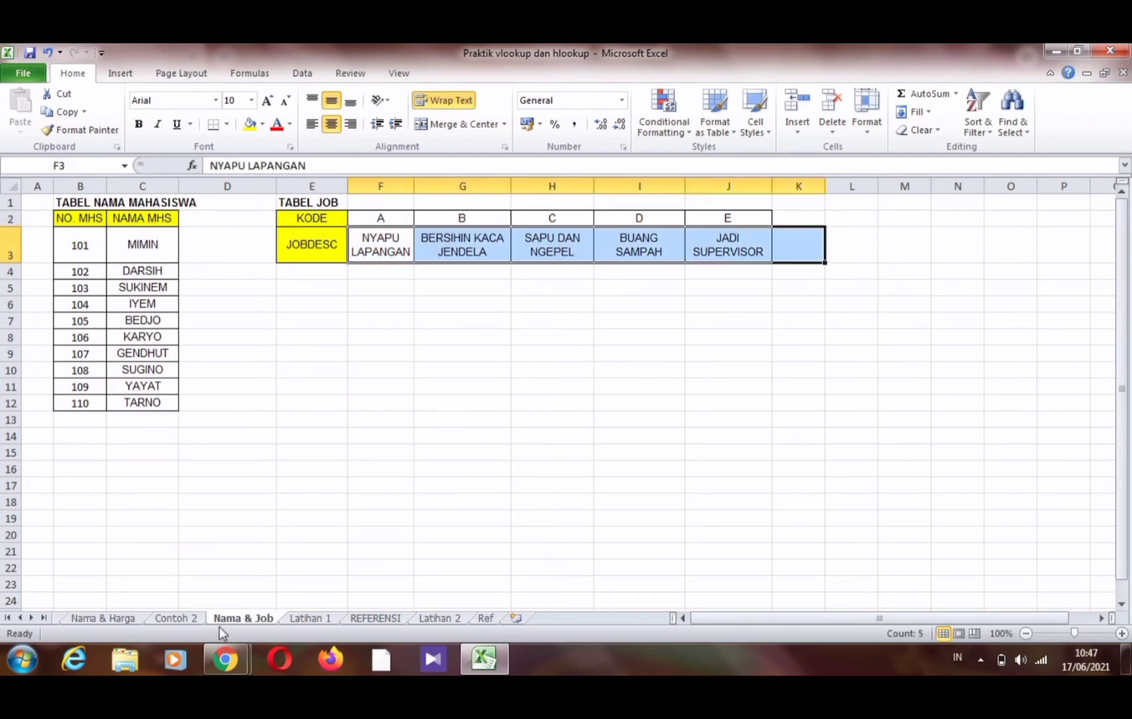
pyautogui.click(195, 620)
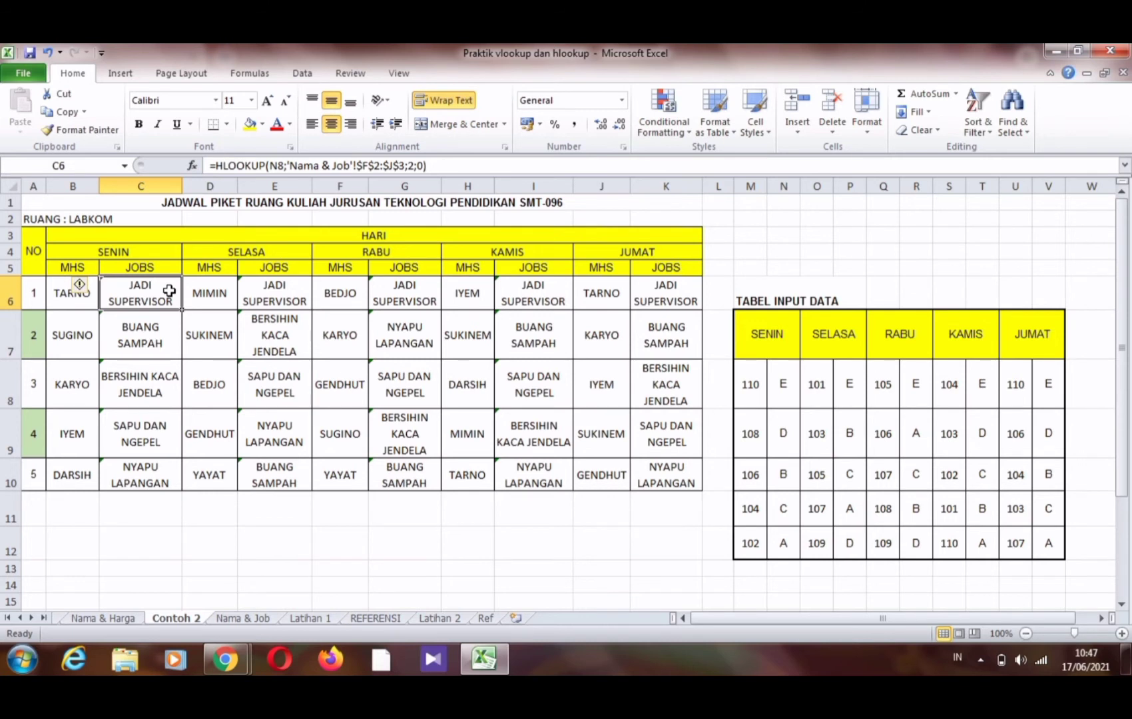
# Trace the C6 HLOOKUP from the job code in N8 to the matching job description in J3 on the Nama & Job sheet.
pyautogui.press('Down')
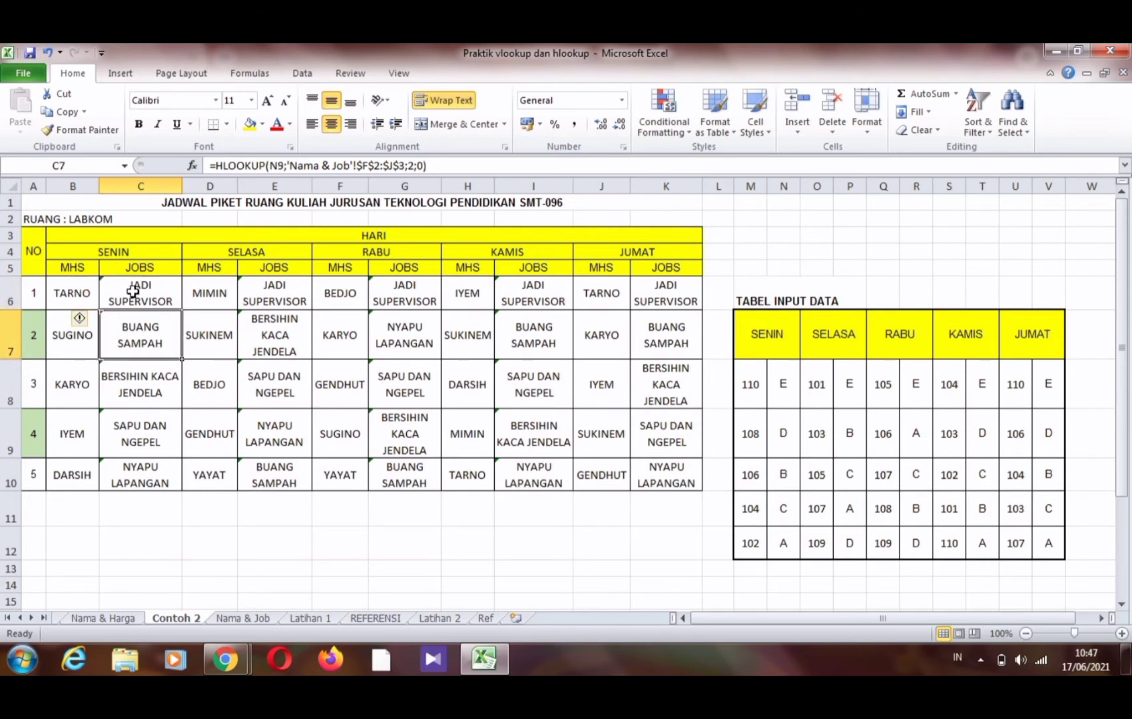
pyautogui.click(138, 293)
pyautogui.click(186, 332)
pyautogui.click(171, 301)
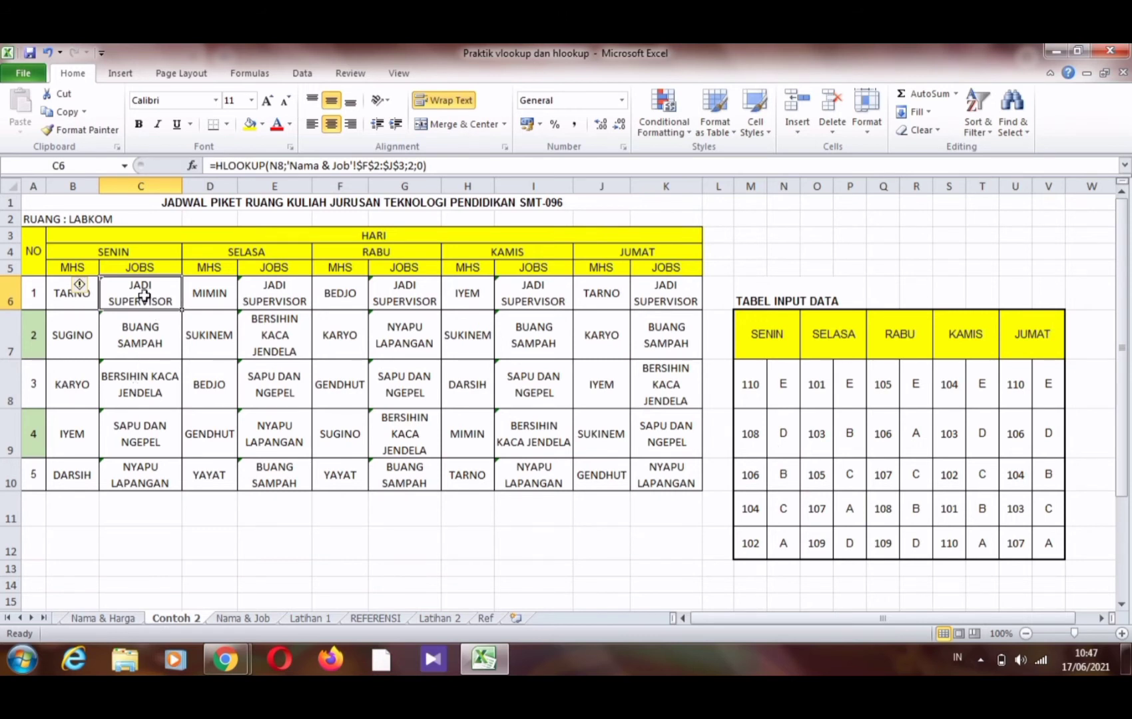
pyautogui.click(790, 389)
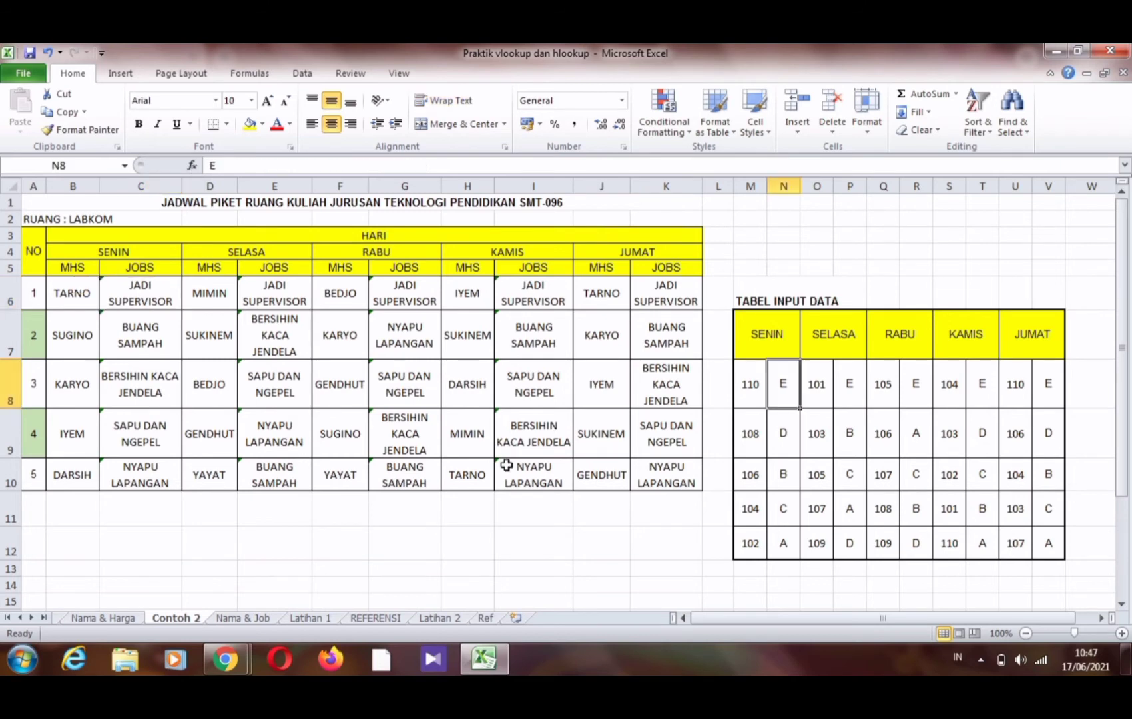
pyautogui.click(129, 305)
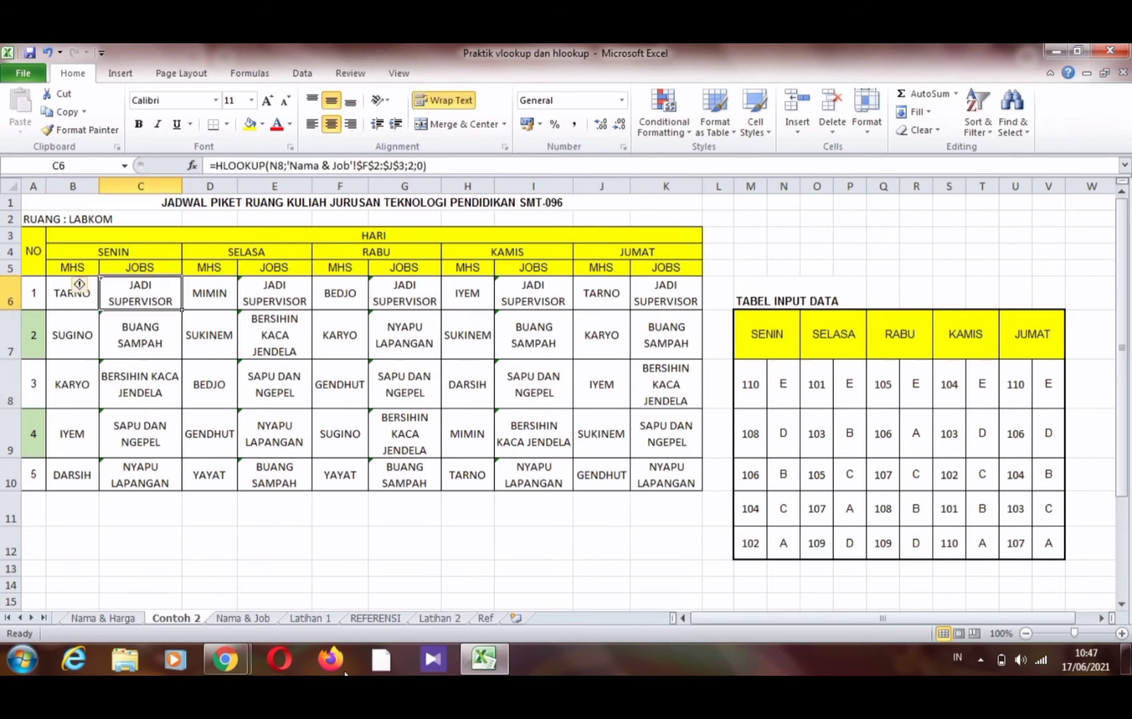
pyautogui.click(262, 626)
pyautogui.click(753, 249)
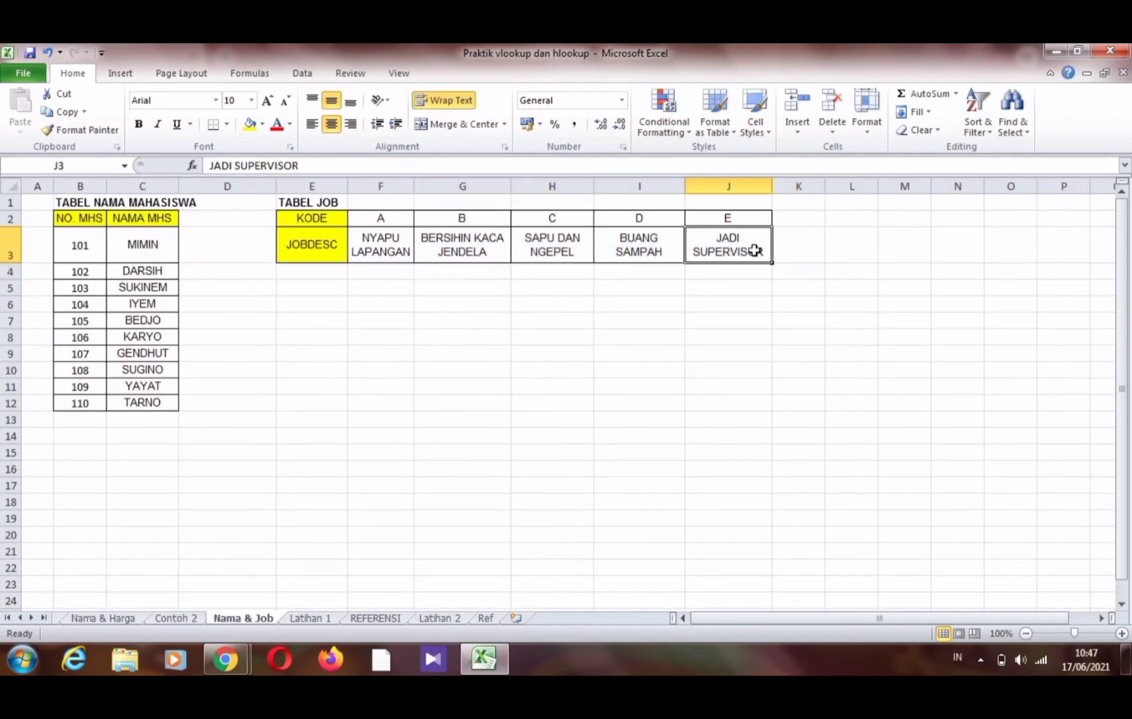
pyautogui.click(174, 619)
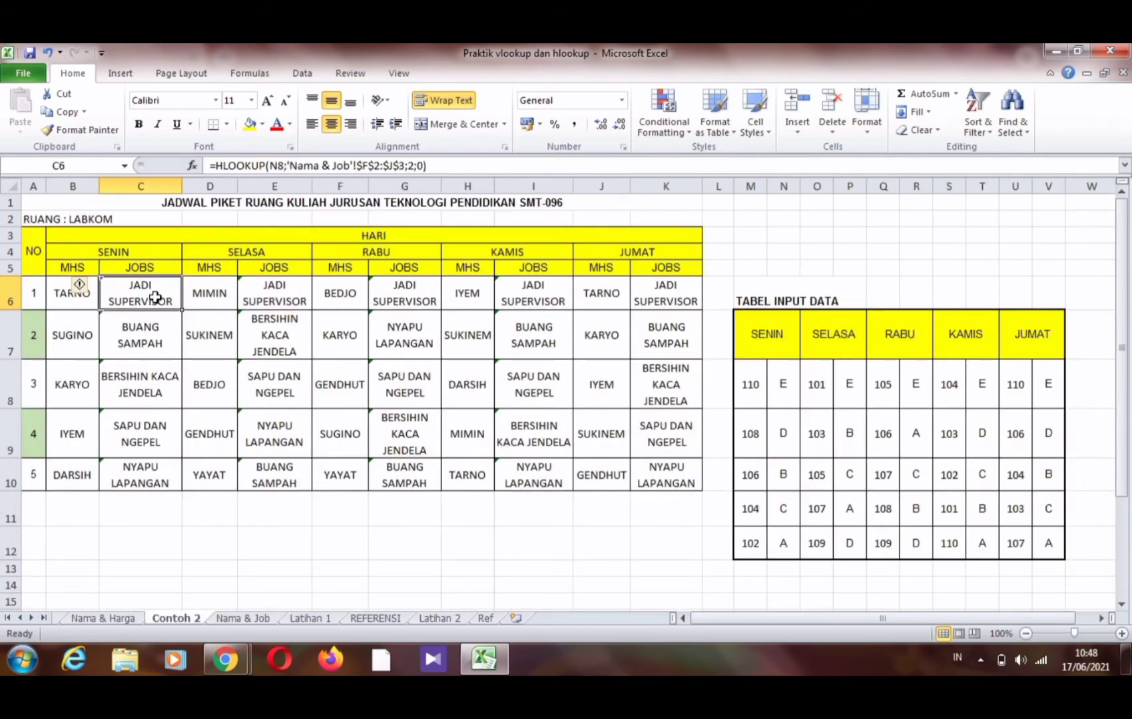
# Check the HLOOKUP formulas in C7:C10 on Contoh 2 and fill the HLOOKUP from C6 down to C10.
pyautogui.click(159, 334)
pyautogui.click(160, 396)
pyautogui.click(163, 434)
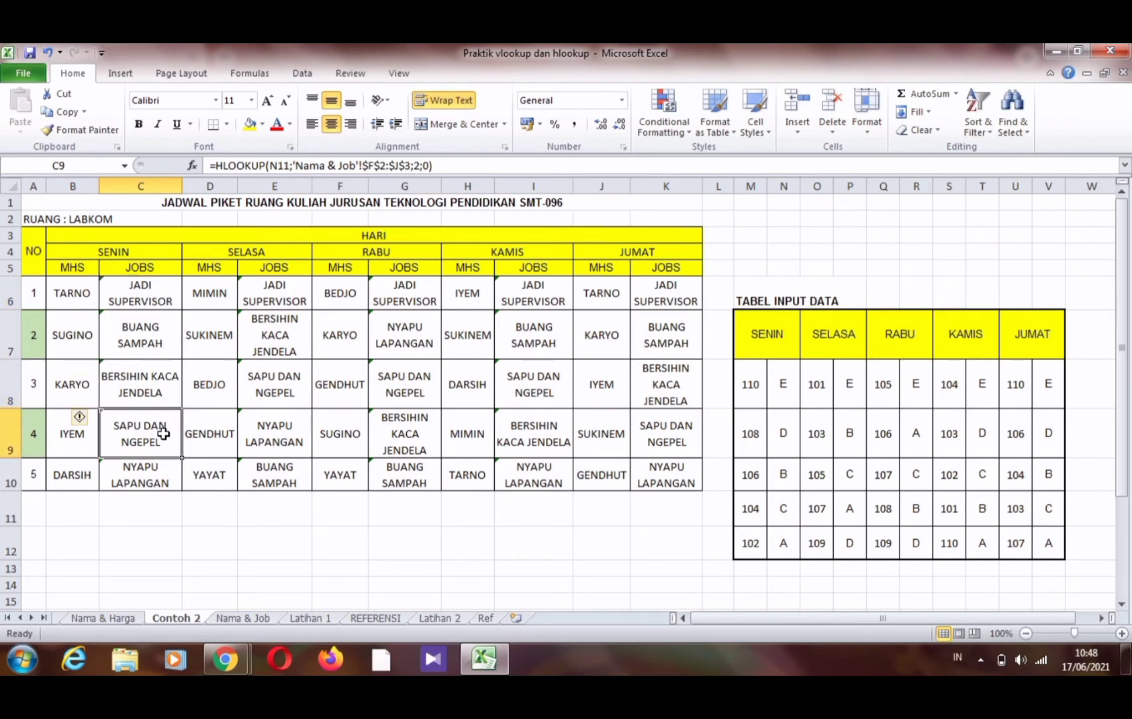
pyautogui.click(158, 482)
pyautogui.click(148, 365)
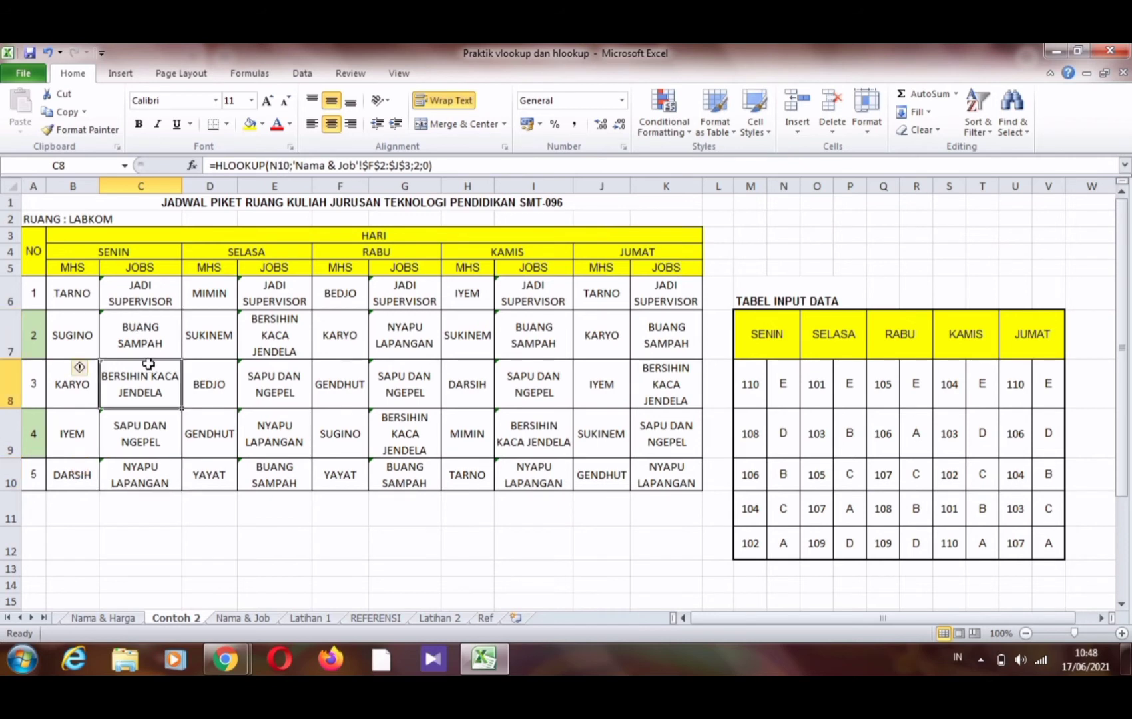
pyautogui.click(149, 439)
pyautogui.click(170, 303)
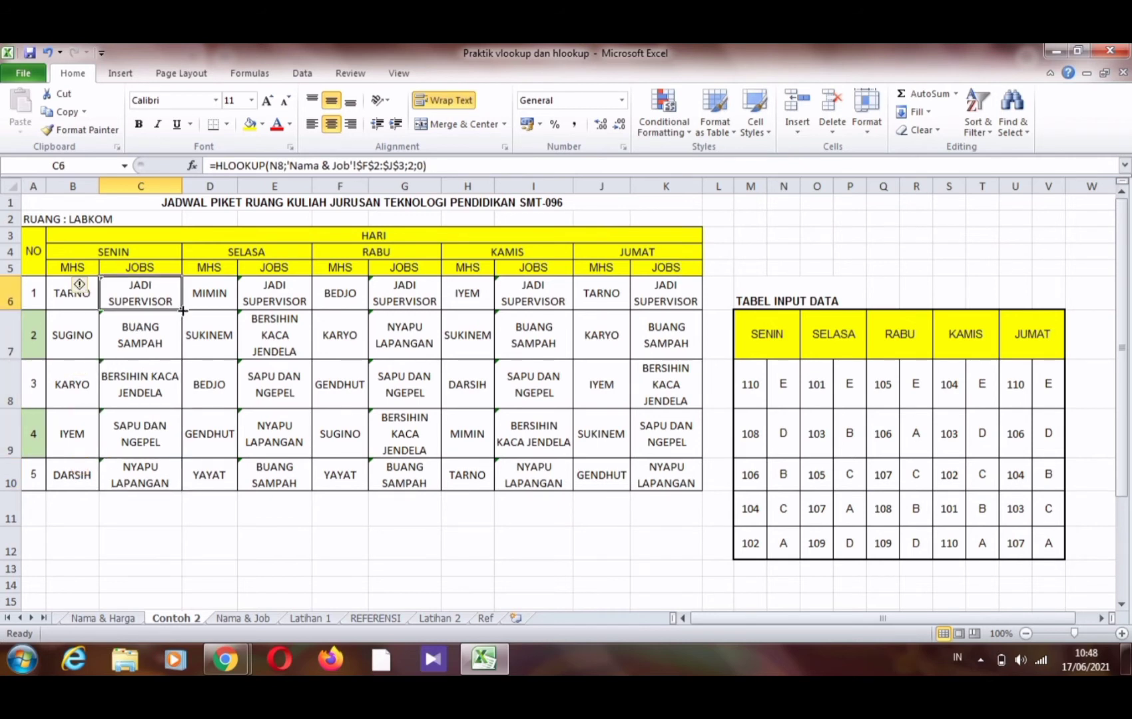
pyautogui.moveTo(181, 309); pyautogui.dragTo(167, 477)
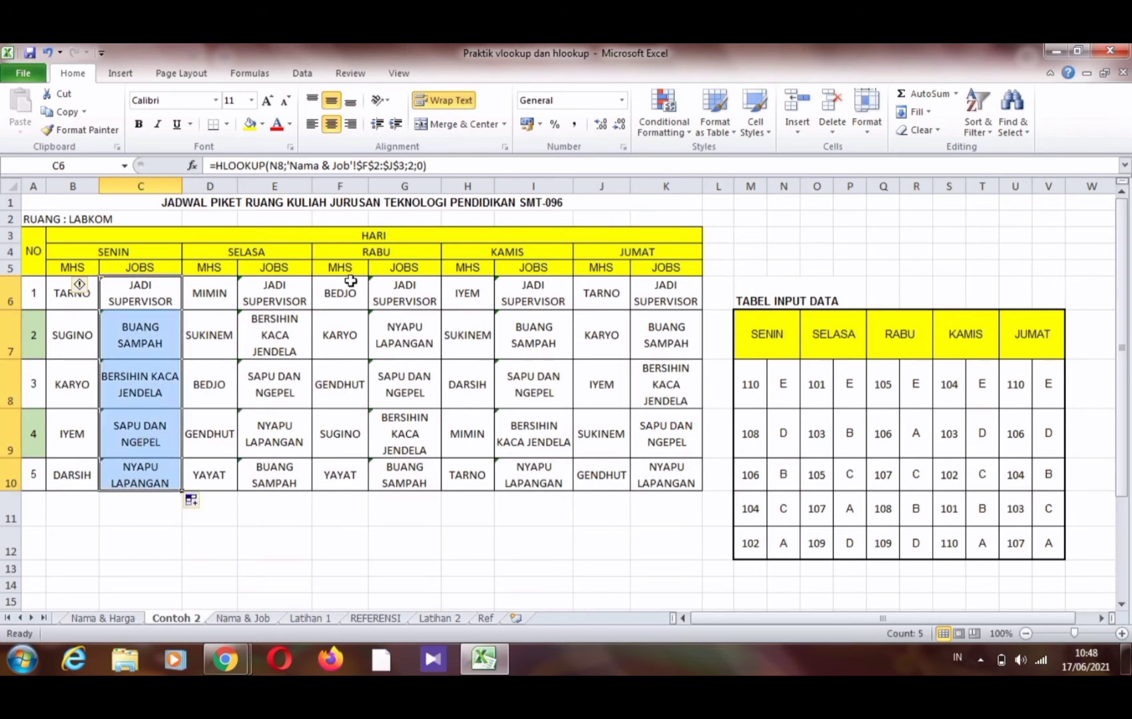
pyautogui.click(128, 397)
# Compare the schedule range D6:K10 with the SELASA and RABU columns of TABEL INPUT DATA and inspect the VLOOKUP in D6.
pyautogui.moveTo(210, 293); pyautogui.dragTo(645, 467)
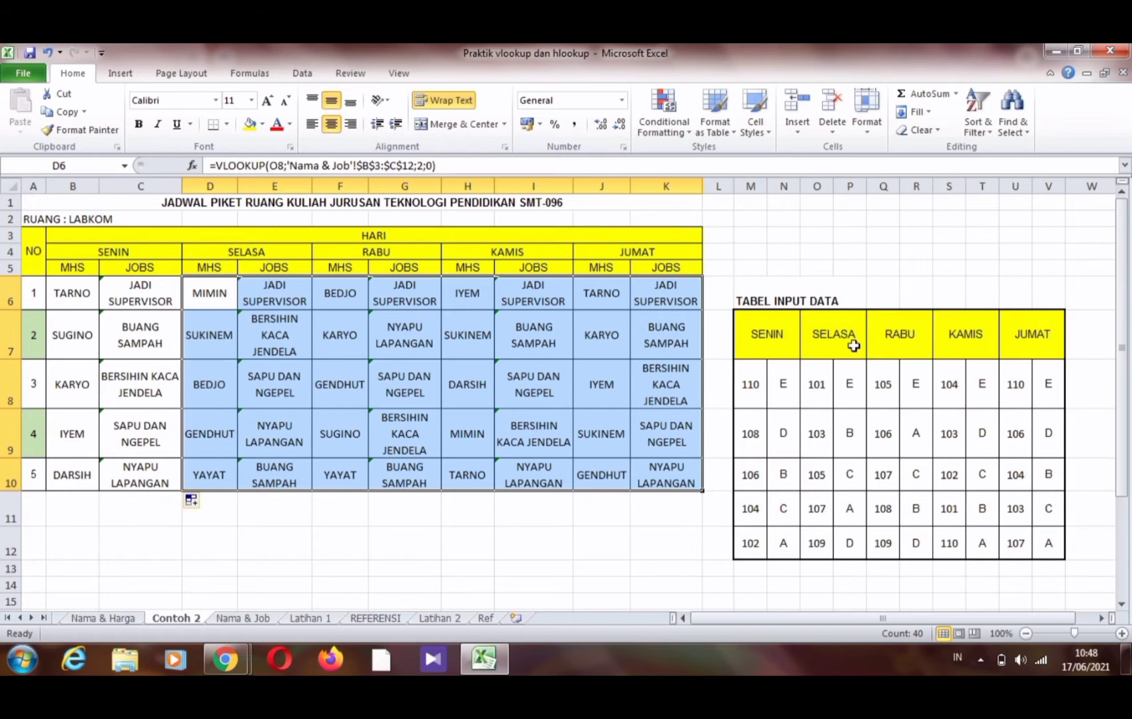
pyautogui.moveTo(820, 386); pyautogui.dragTo(801, 544)
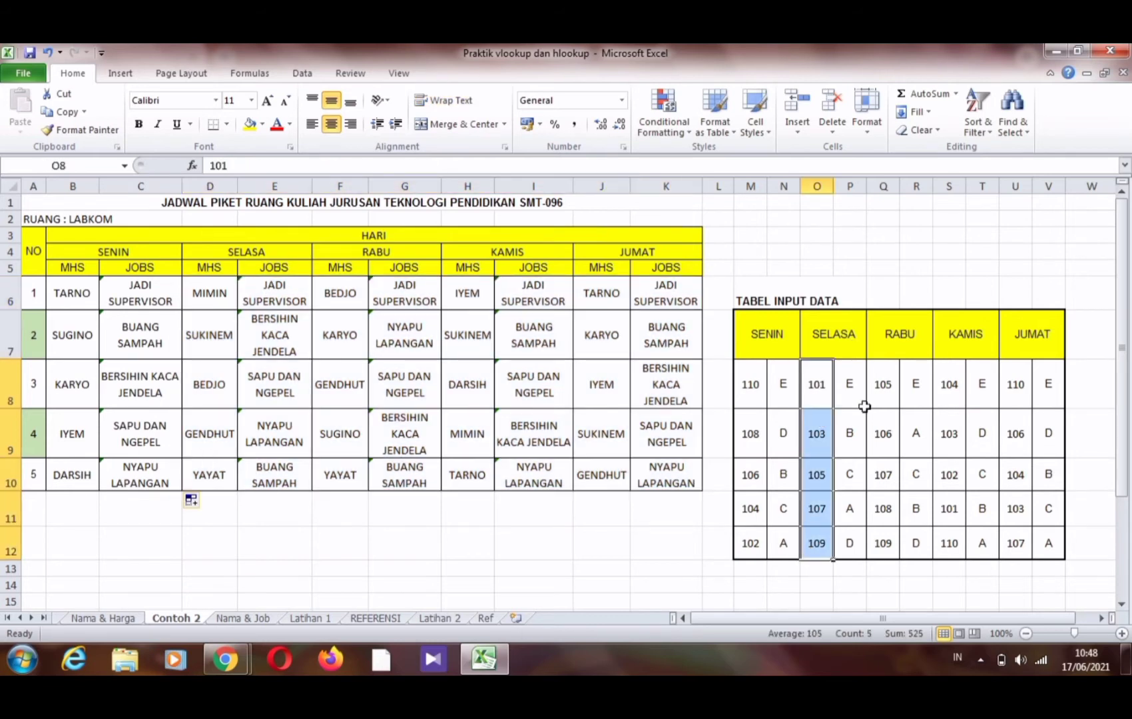
pyautogui.moveTo(851, 384); pyautogui.dragTo(851, 541)
pyautogui.moveTo(897, 384); pyautogui.dragTo(880, 536)
pyautogui.click(922, 394)
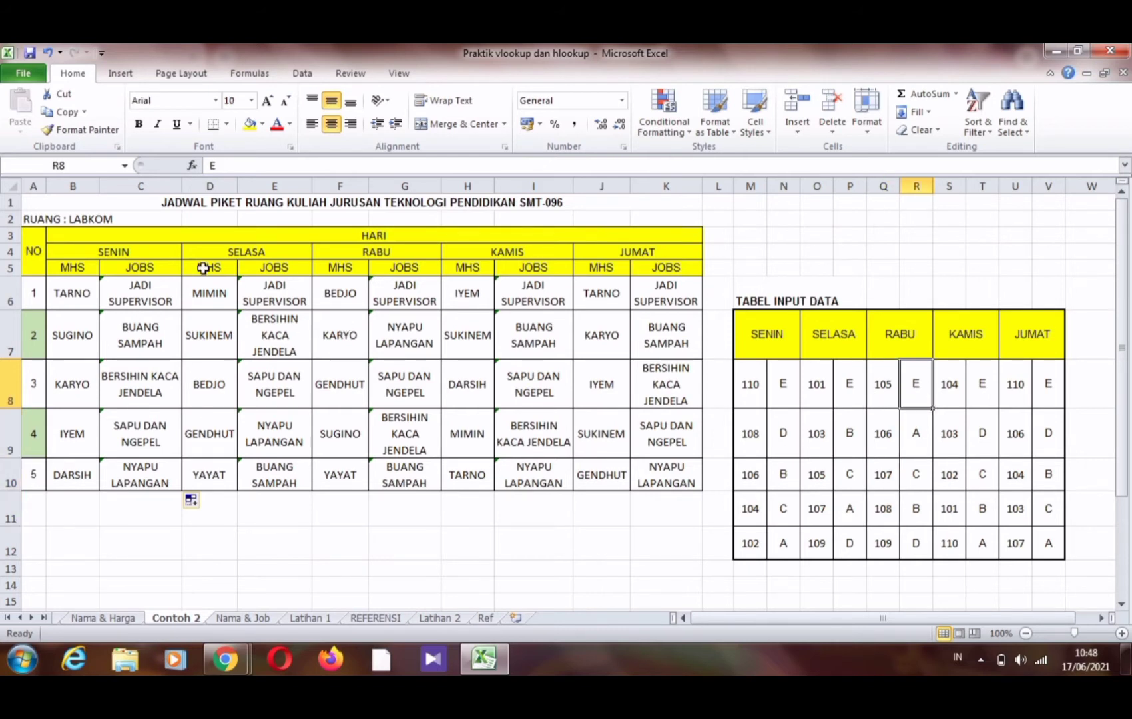
pyautogui.click(213, 293)
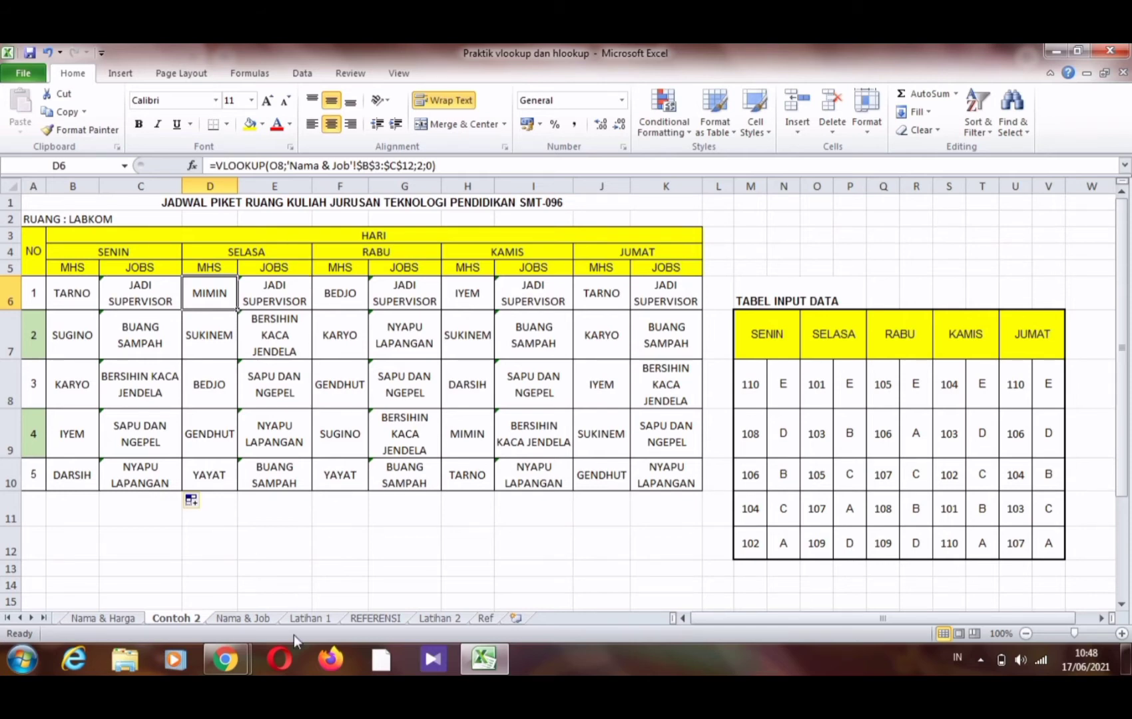
# Open the REFERENSI sheet to examine TABEL PERSEN, TABEL NILAI and TABEL KET for the Latihan 1 exercise.
pyautogui.moveTo(240, 662)
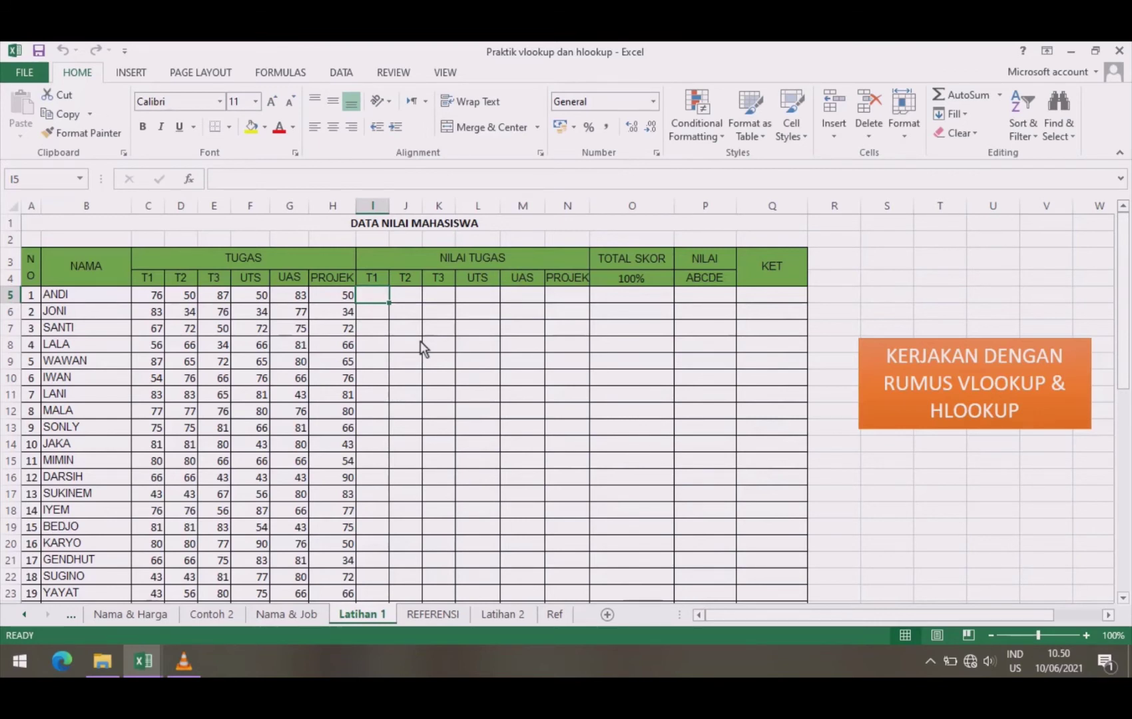
pyautogui.click(419, 615)
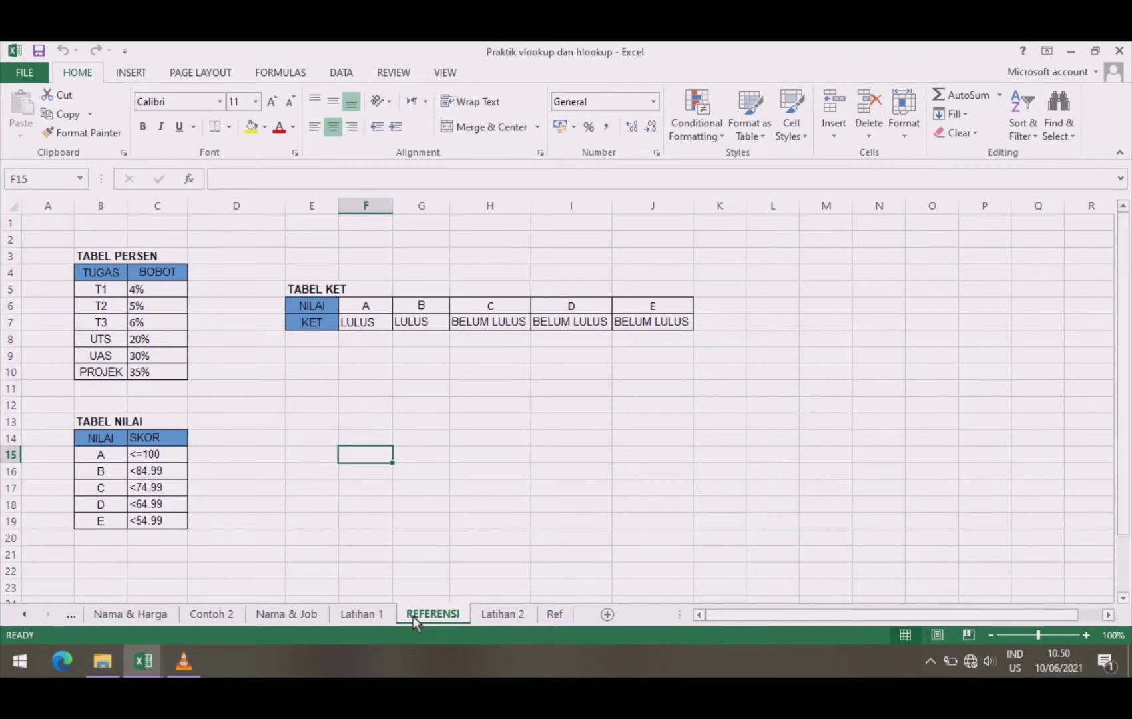
# On Latihan 1, begin a VLOOKUP in I5 using the T1 header as the absolute lookup value $C$4.
pyautogui.click(370, 615)
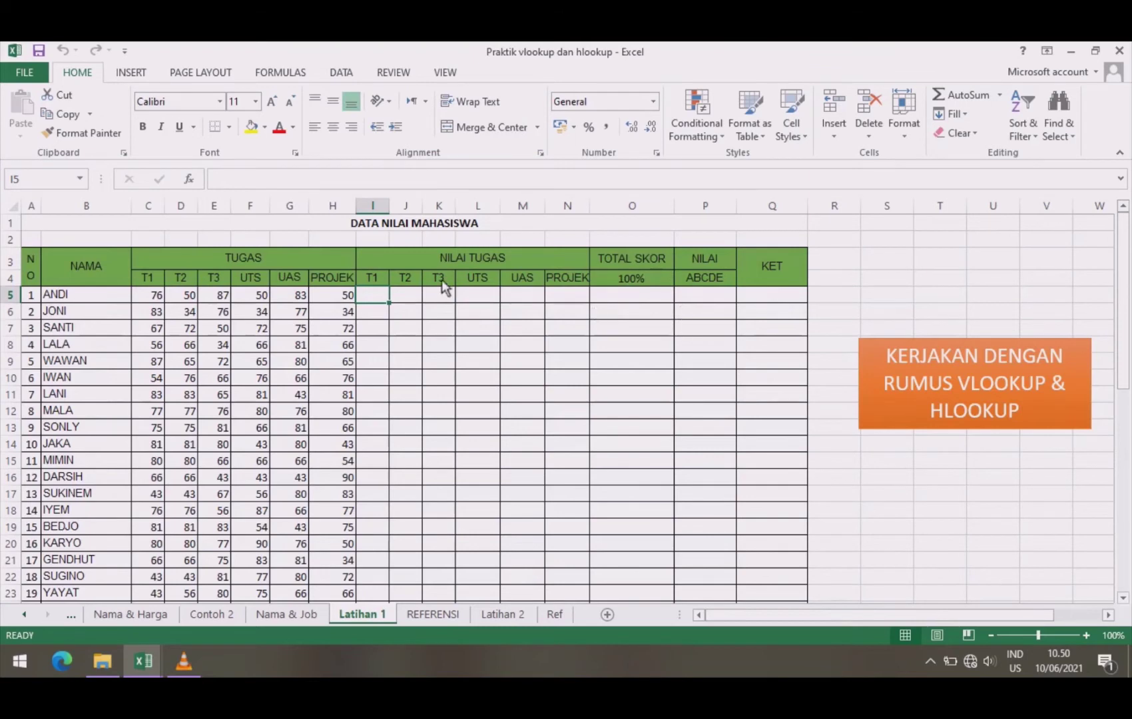
pyautogui.click(434, 614)
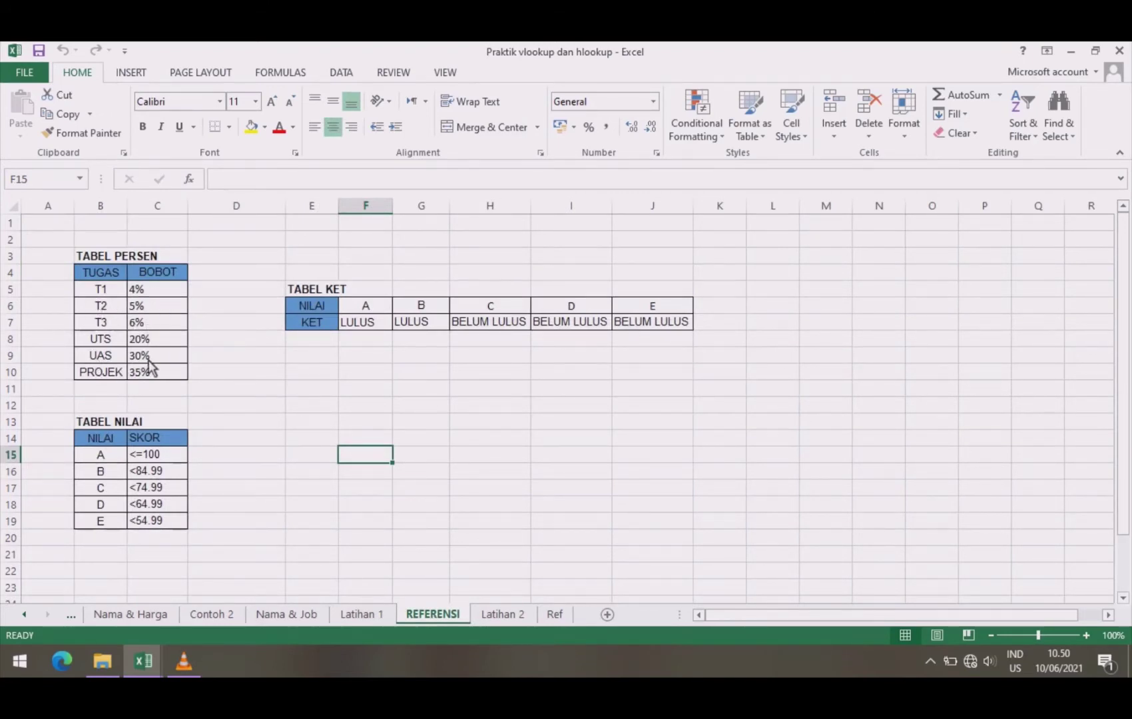
pyautogui.click(360, 614)
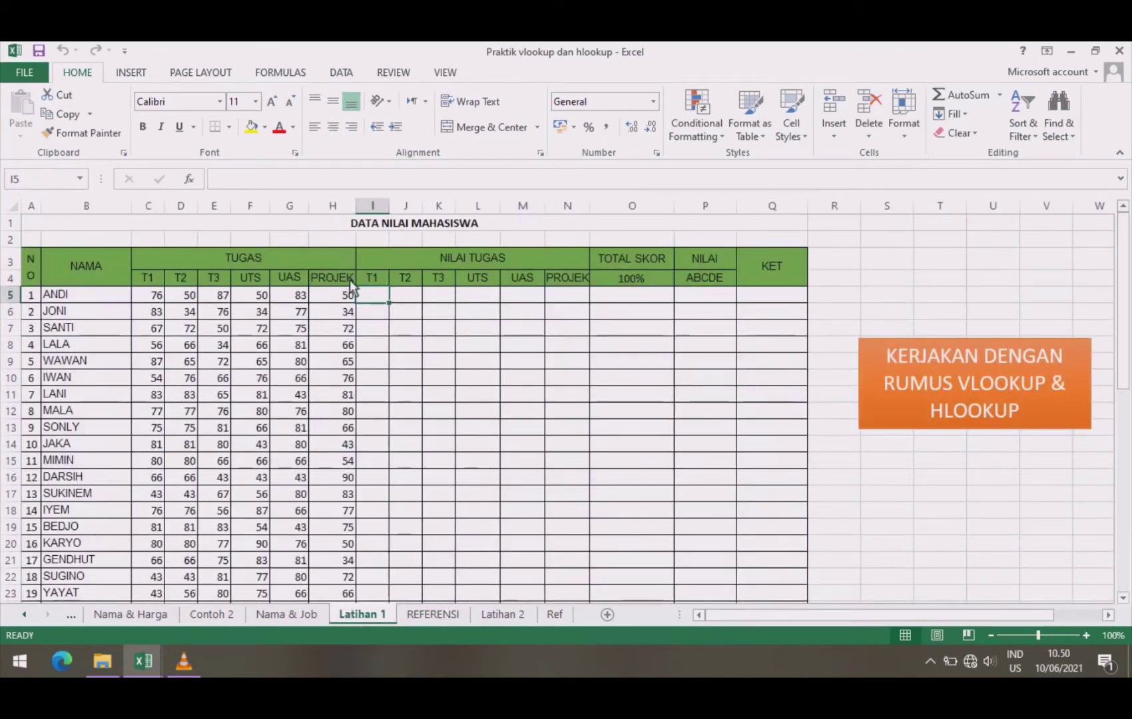
pyautogui.write('=VL')
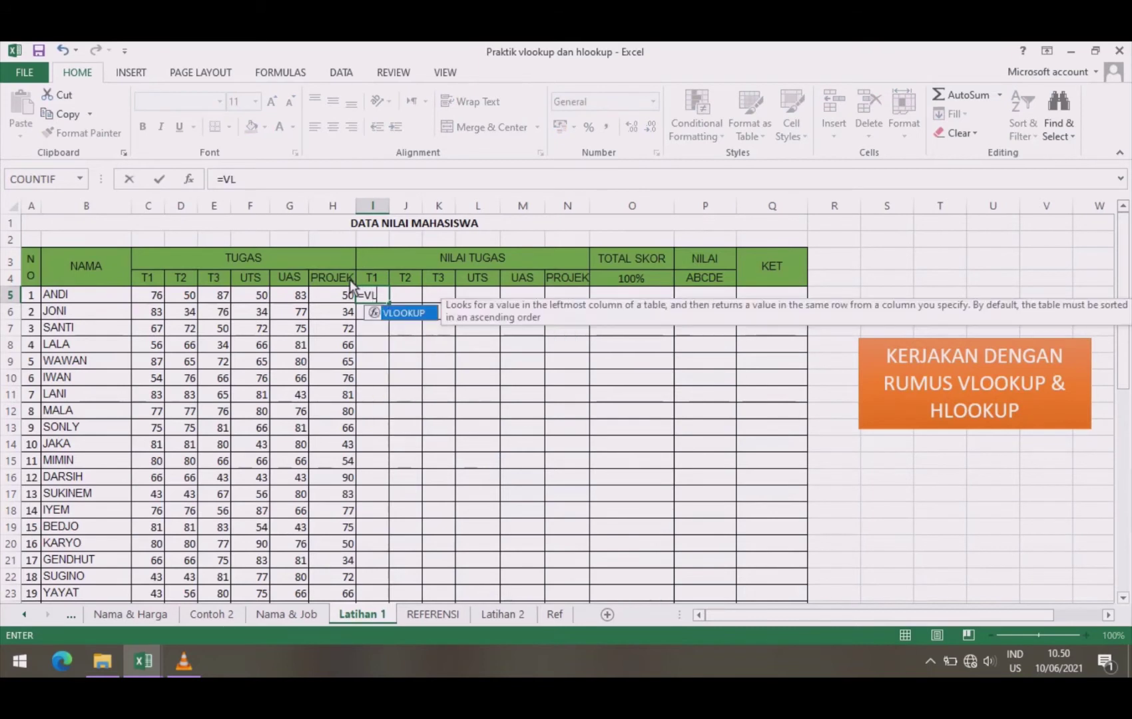
pyautogui.write('OOKUP(')
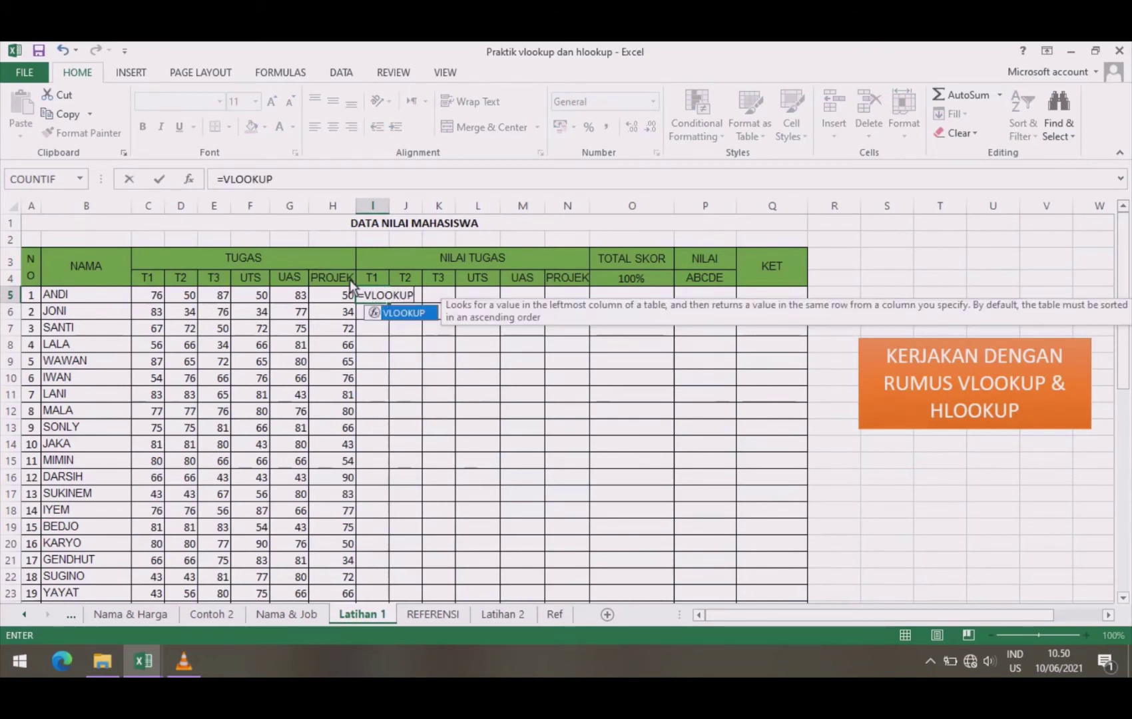
pyautogui.click(150, 277)
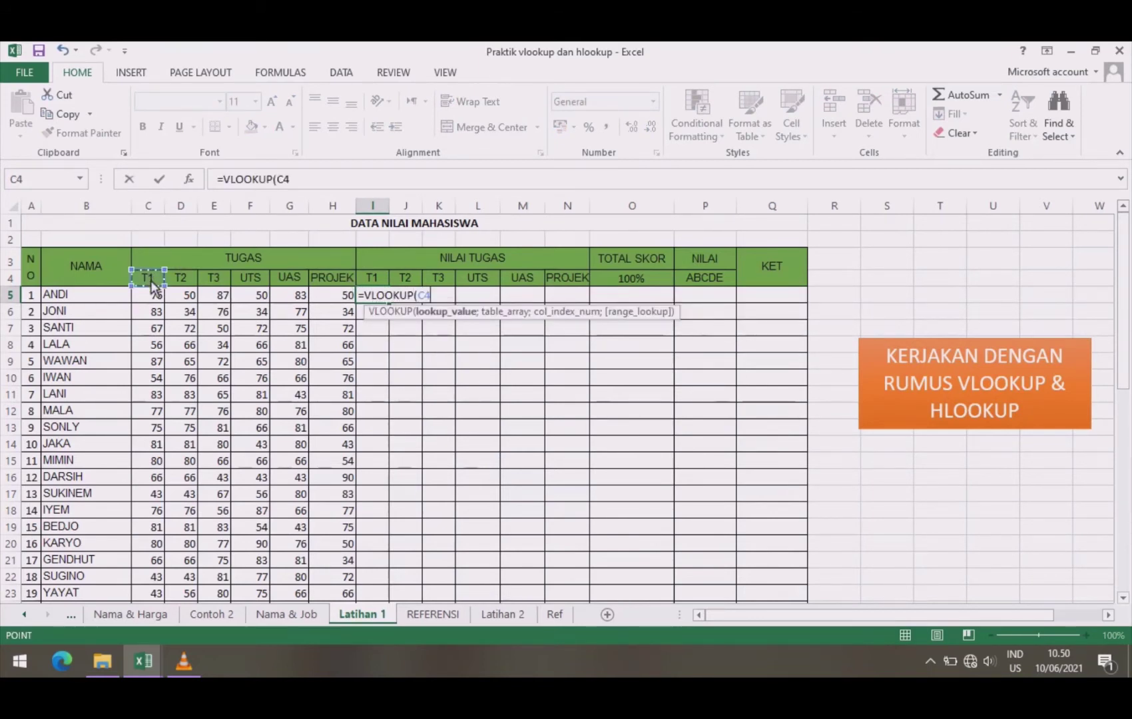
pyautogui.press('F4')
pyautogui.write(';')
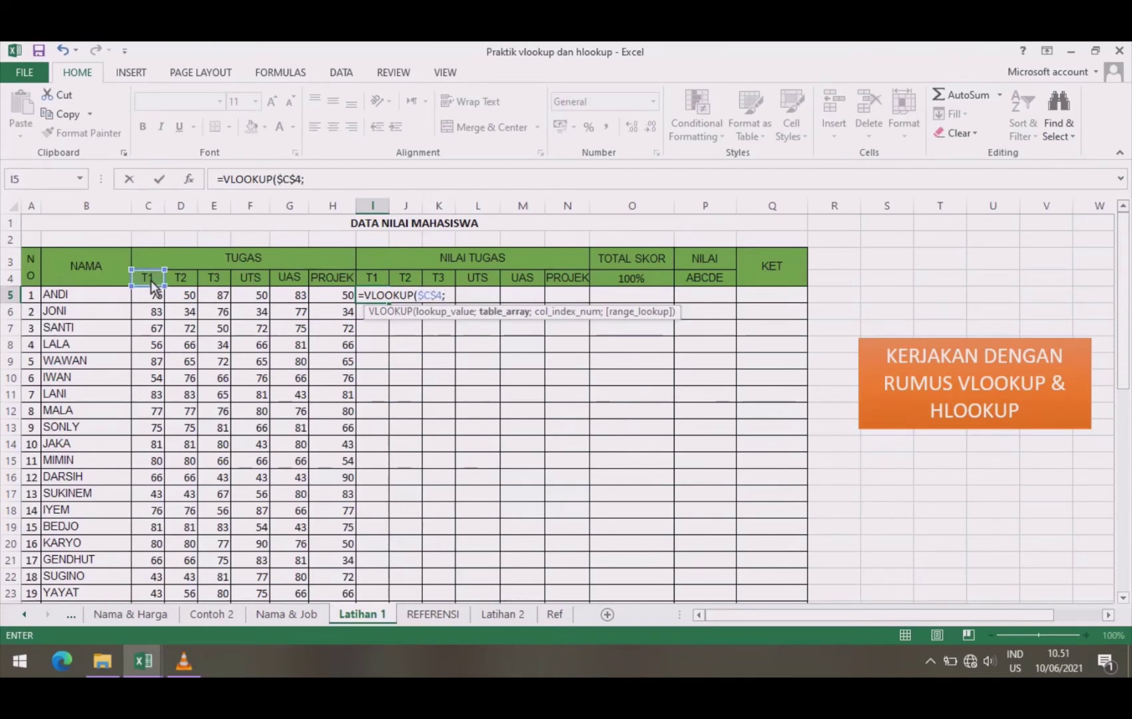
# Complete the I5 VLOOKUP with table array REFERENSI!$B$5:$C$10, column index 2 and range lookup 0.
pyautogui.click(426, 614)
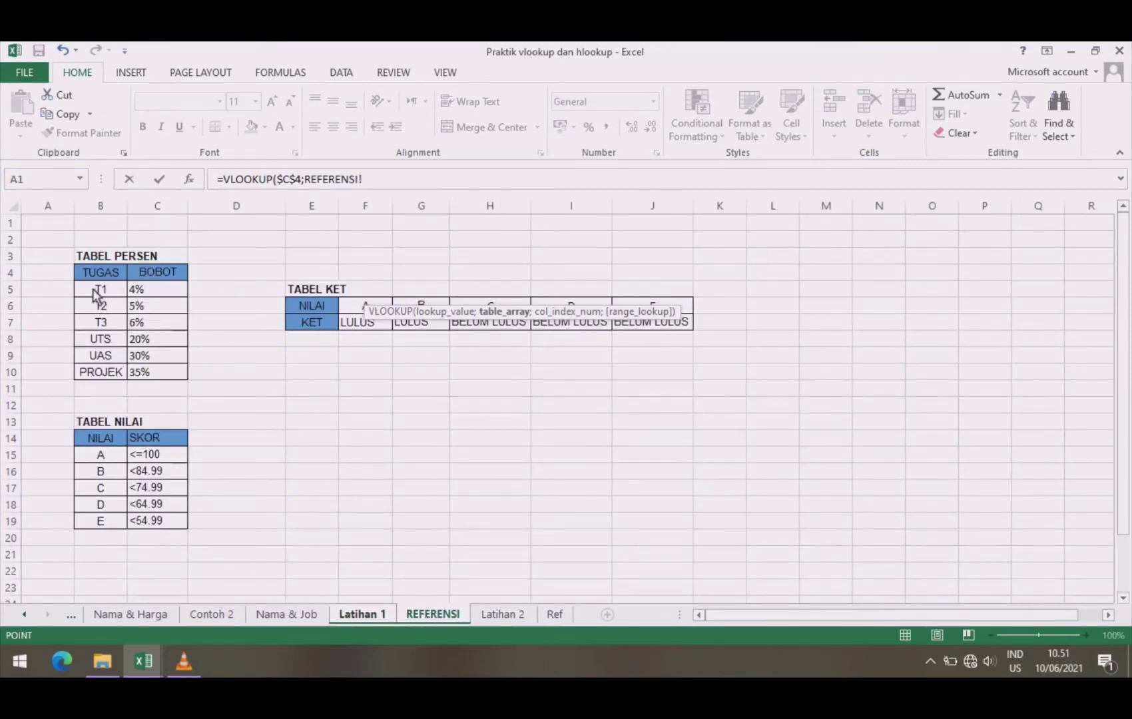
pyautogui.moveTo(98, 291); pyautogui.dragTo(172, 380)
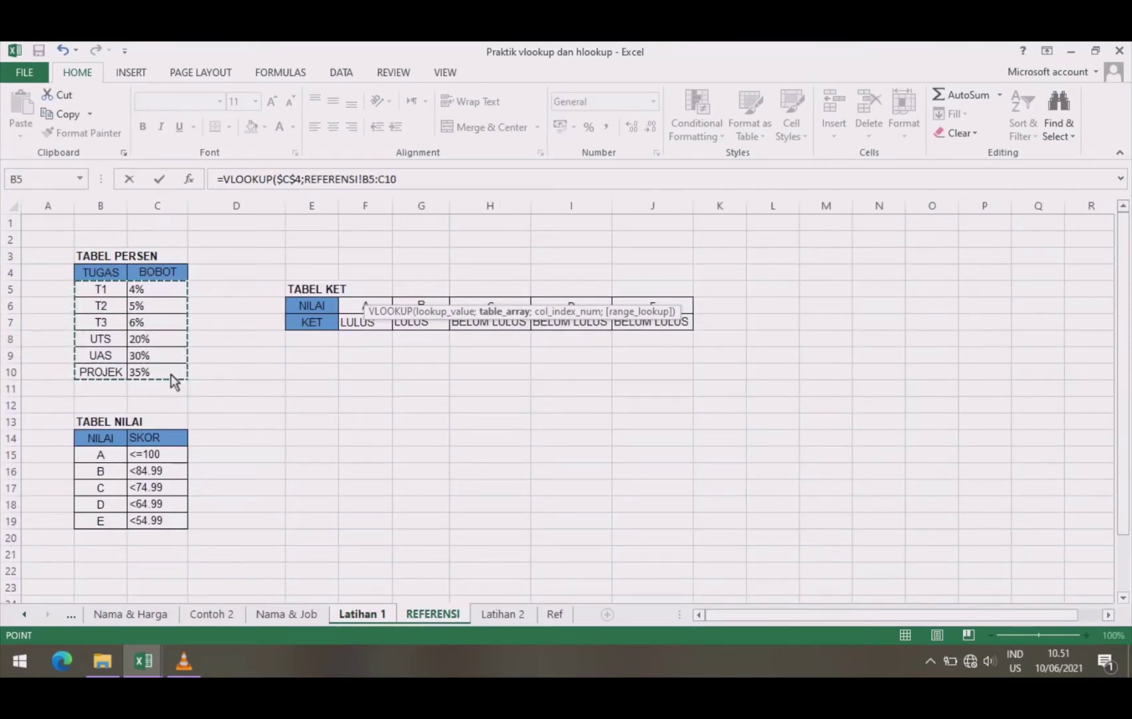
pyautogui.press('F4')
pyautogui.write(';')
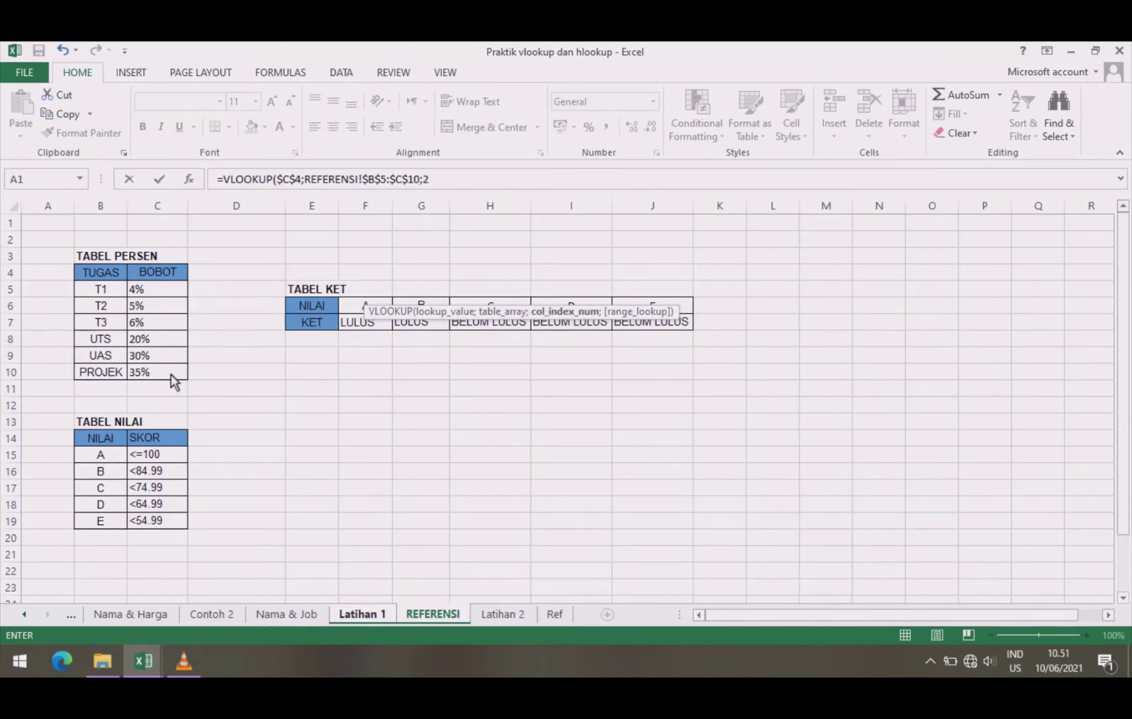
pyautogui.write('2;0')
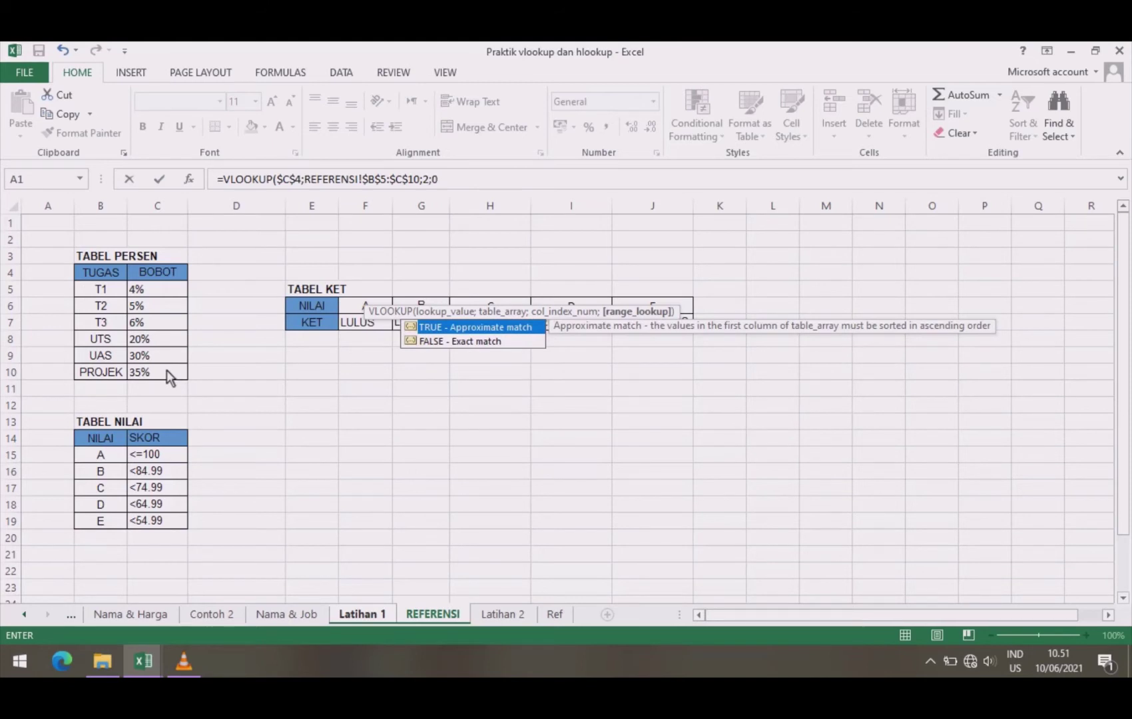
pyautogui.hotkey('ctrl', 'Return')
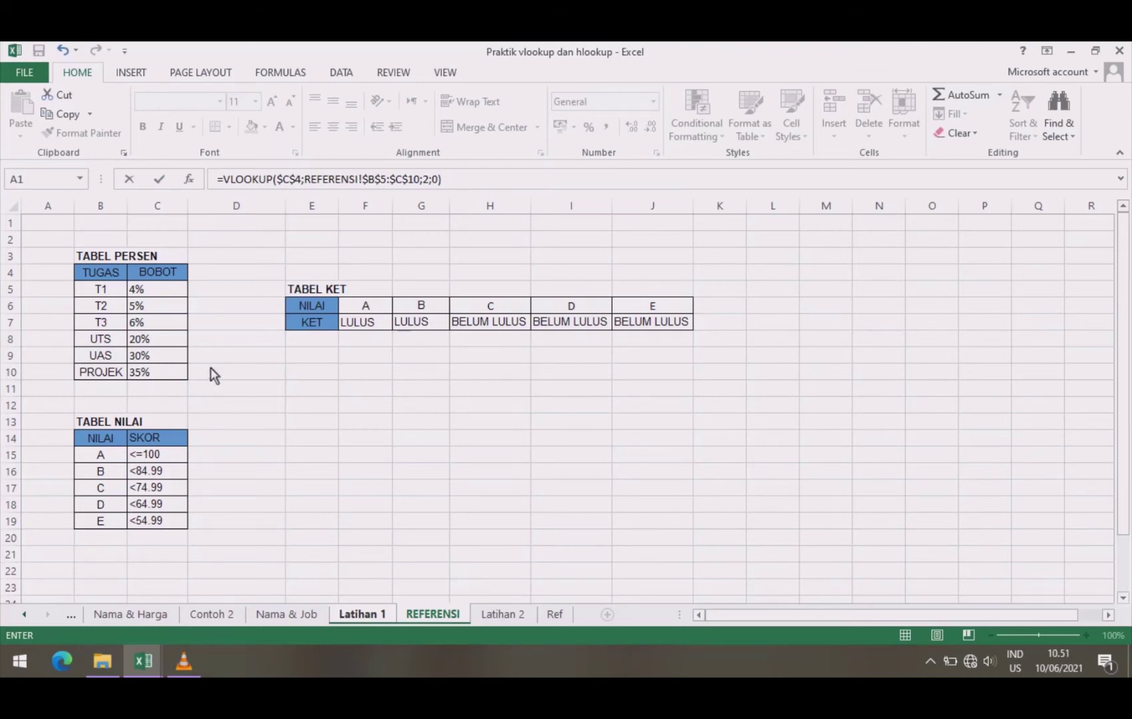
pyautogui.press('Return')
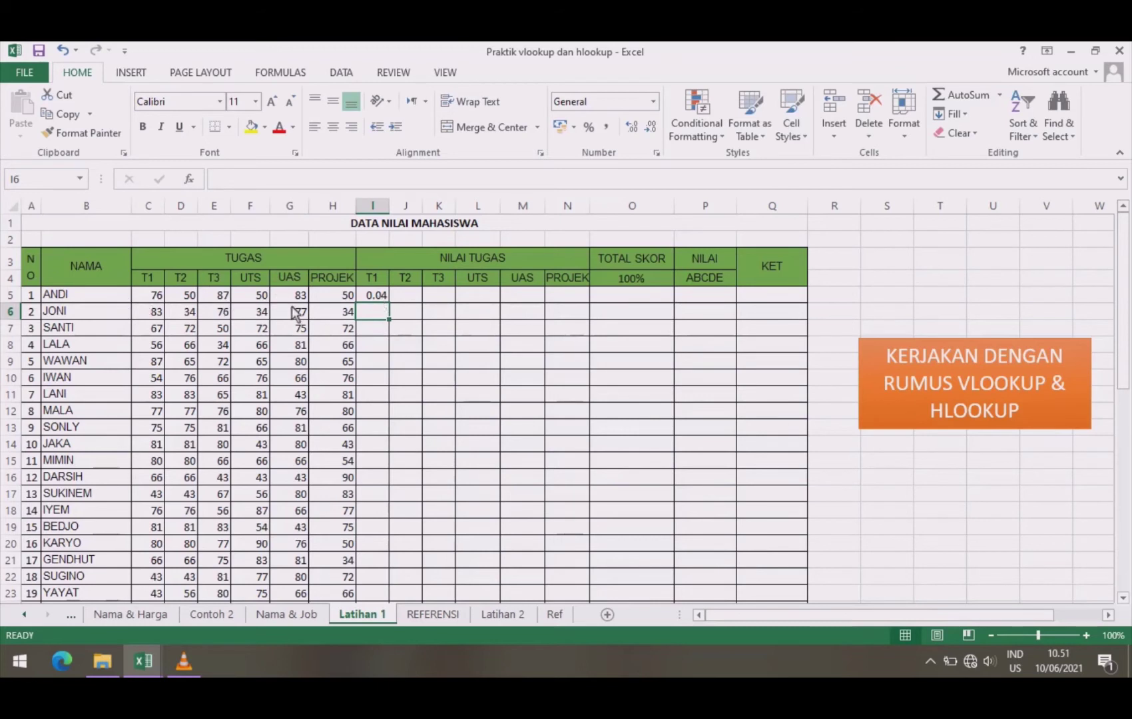
# Extend the I5 formula to multiply the VLOOKUP result by the T1 score in C5.
pyautogui.click(378, 296)
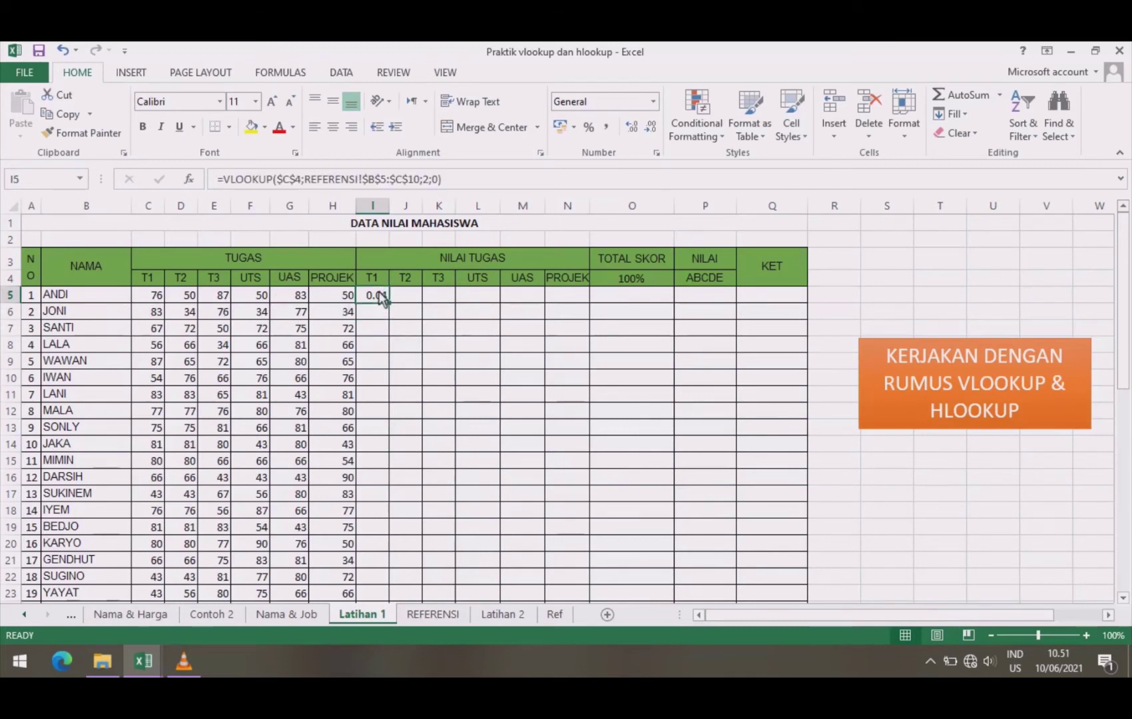
pyautogui.click(458, 184)
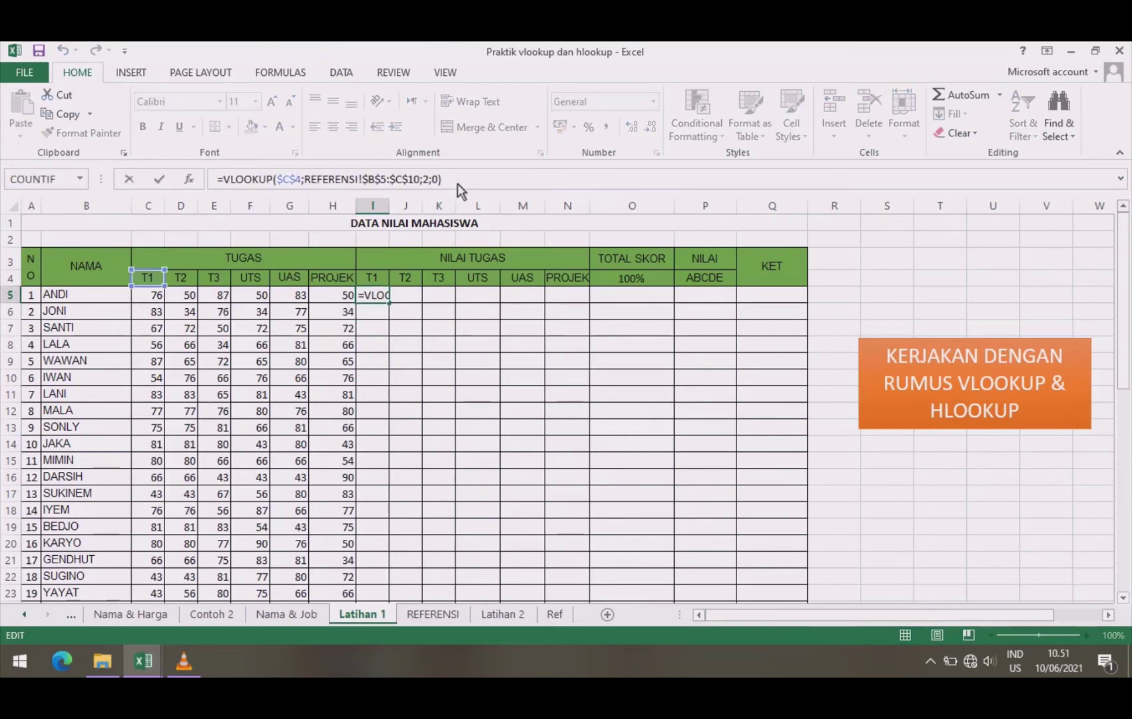
pyautogui.write('*')
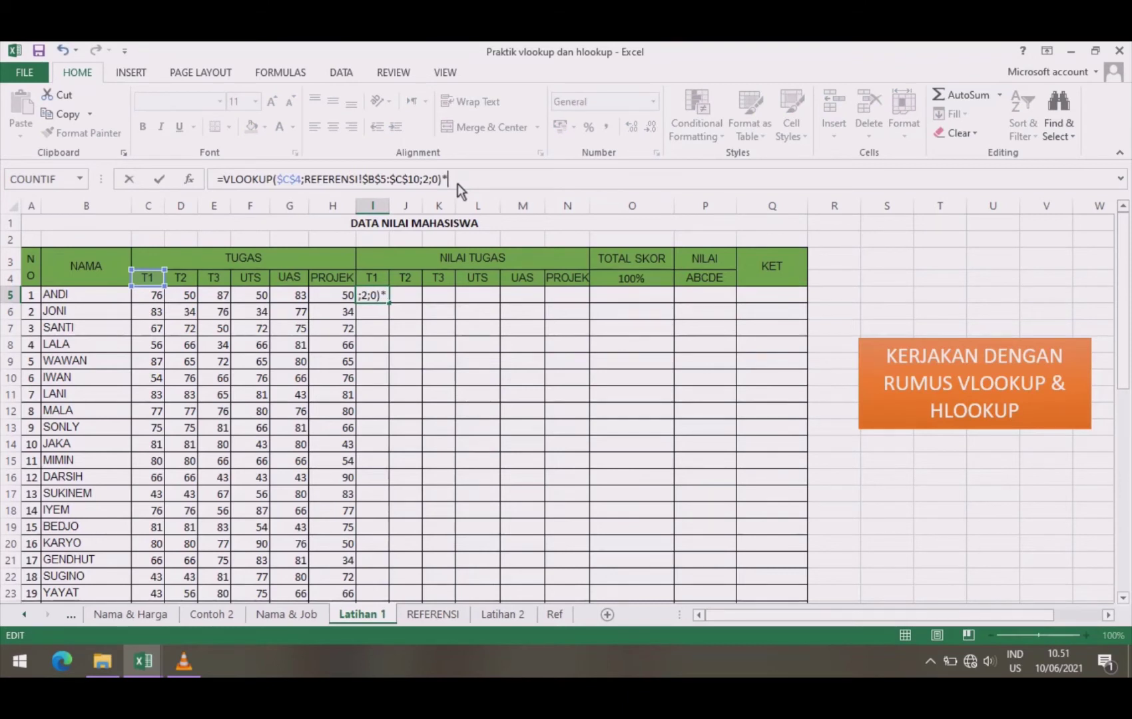
pyautogui.click(158, 298)
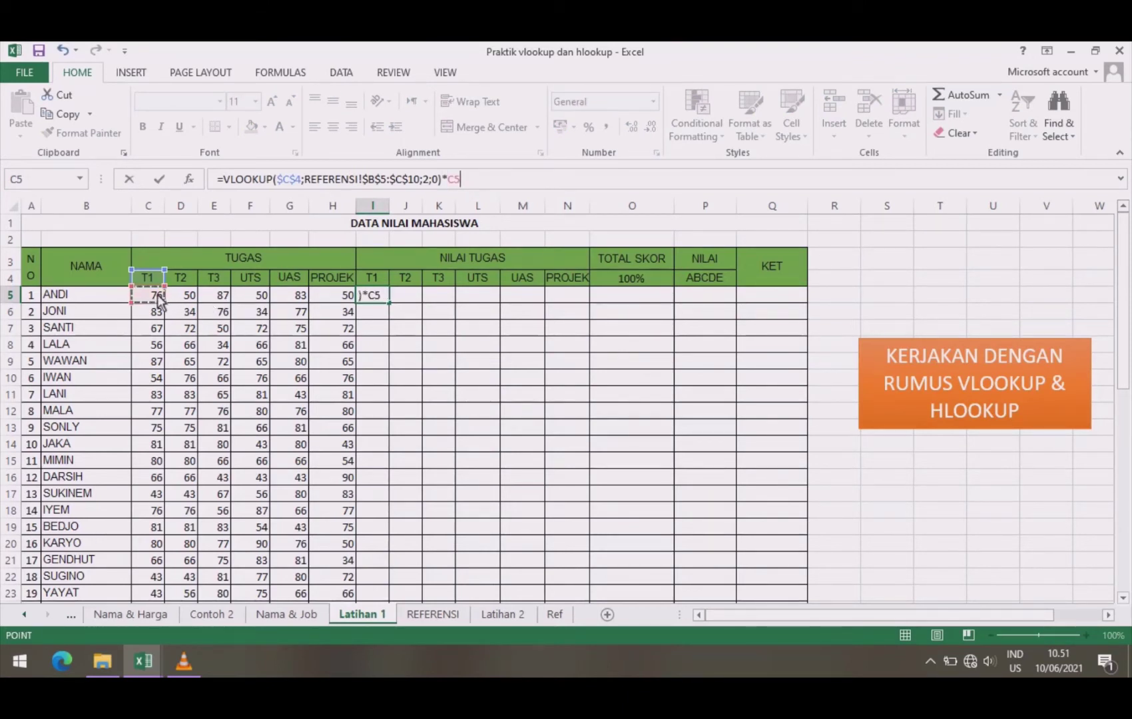
pyautogui.press('Return')
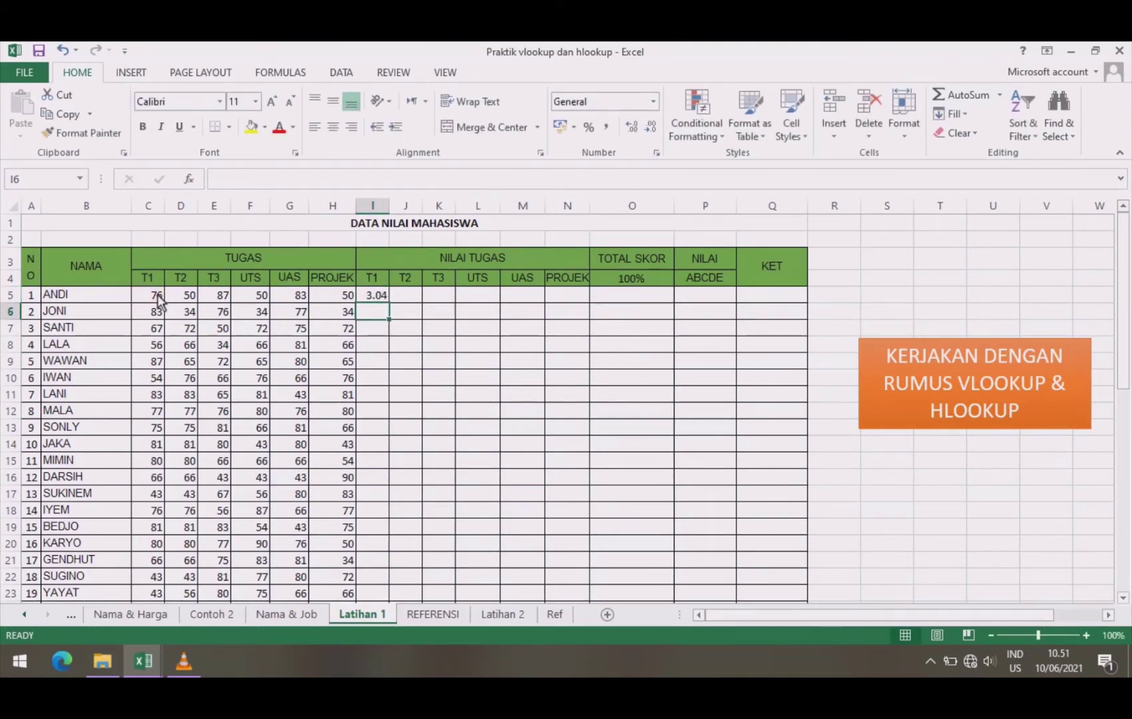
# Begin a VLOOKUP in J5 using the T2 header as the absolute lookup value $D$4.
pyautogui.click(404, 300)
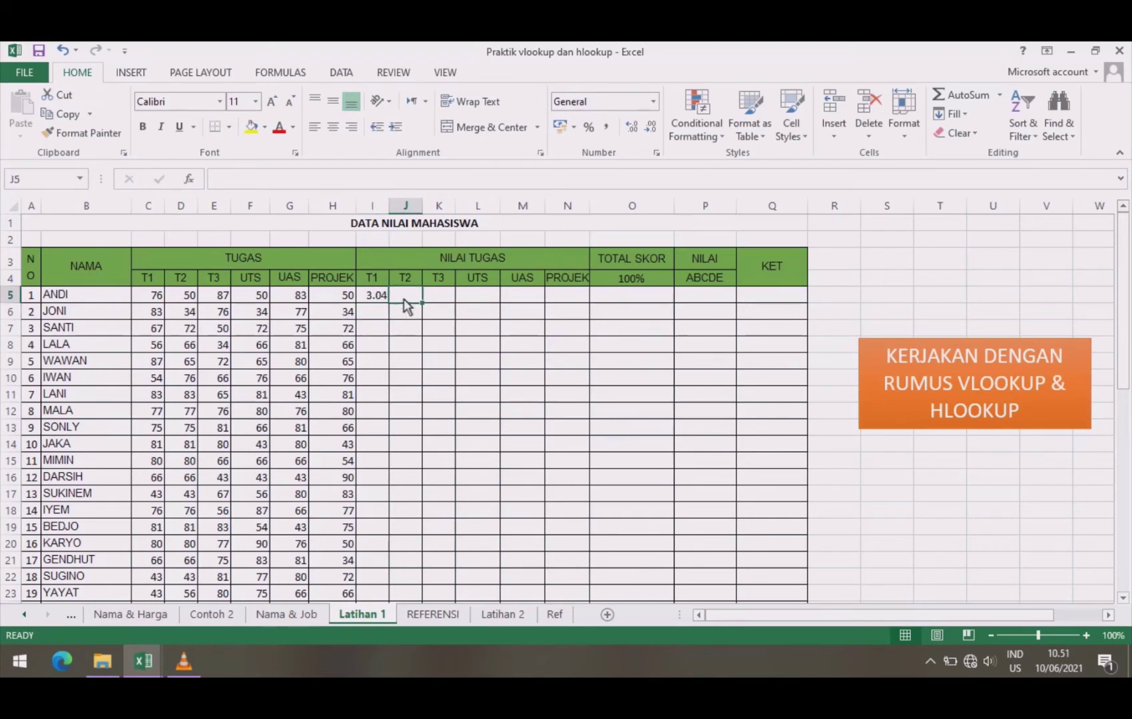
pyautogui.write('=')
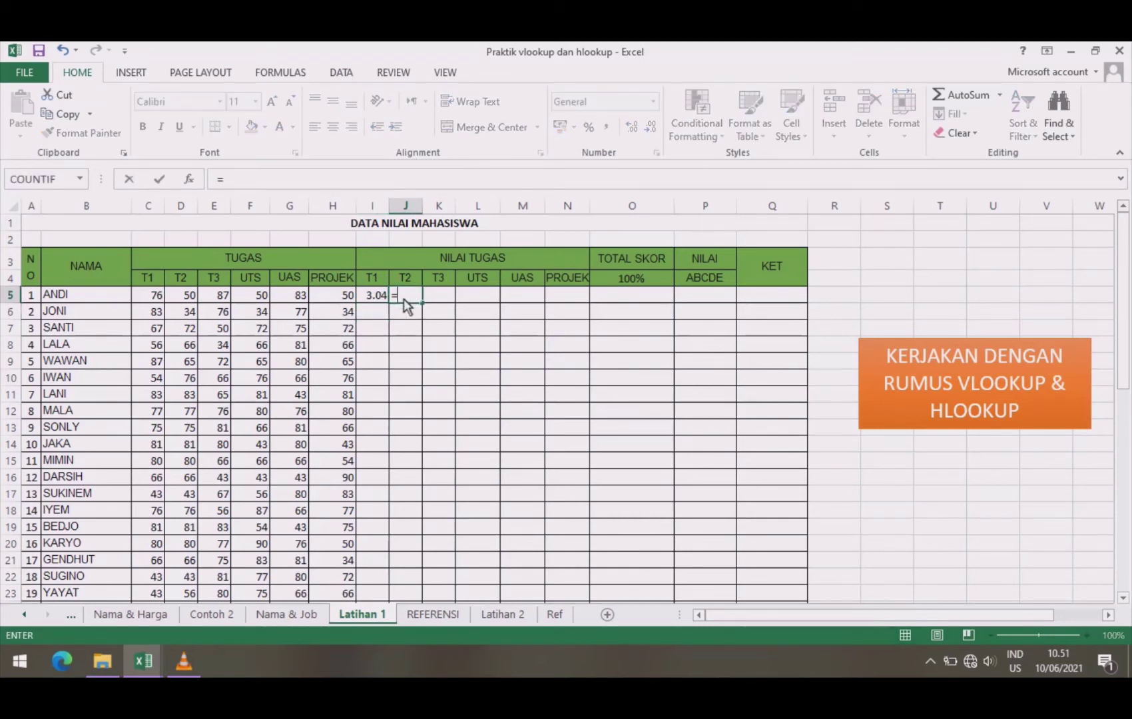
pyautogui.write('VLOOKUP(')
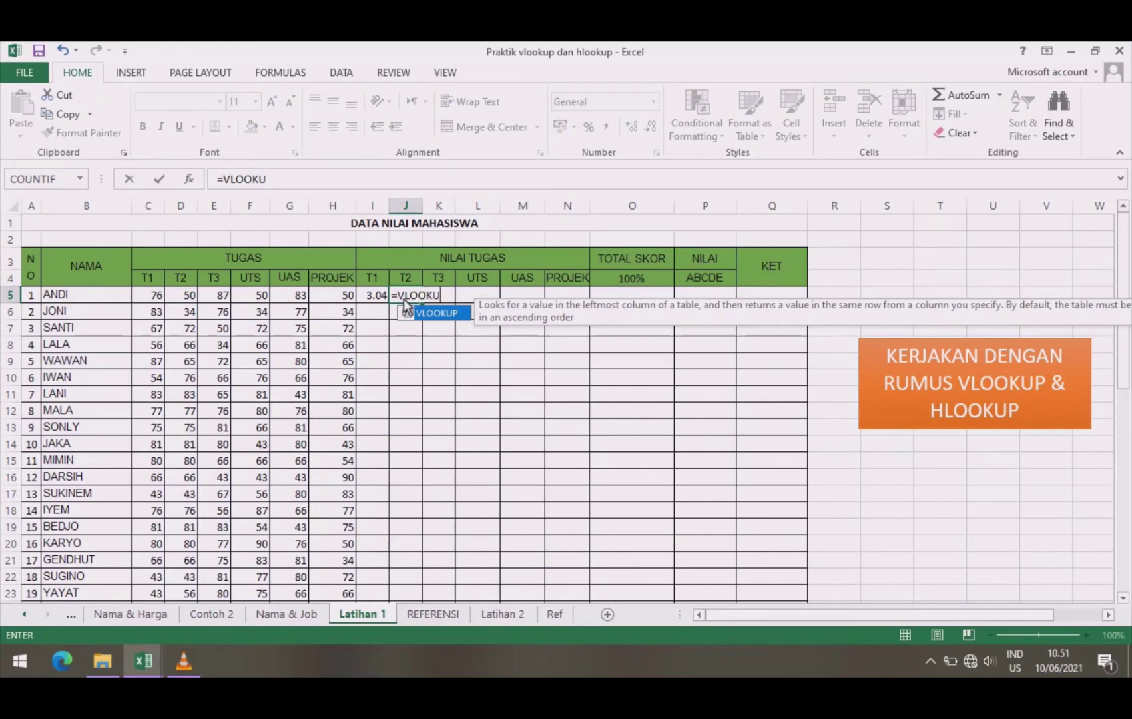
pyautogui.click(193, 283)
pyautogui.press('F4')
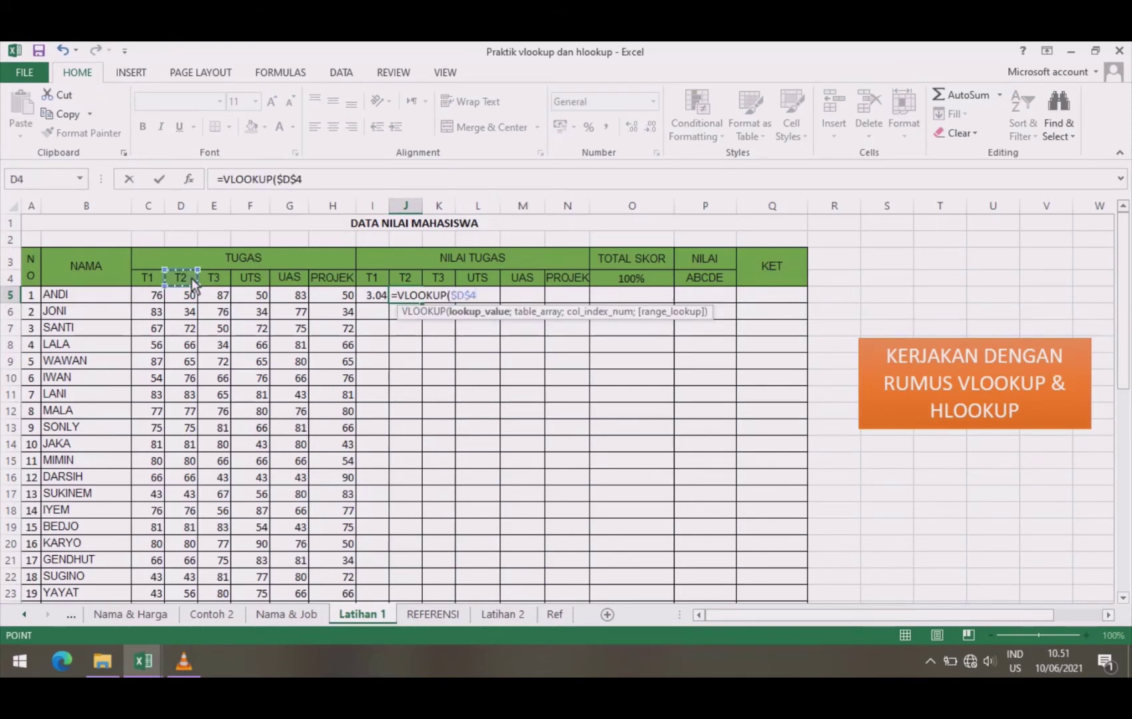
pyautogui.write(';')
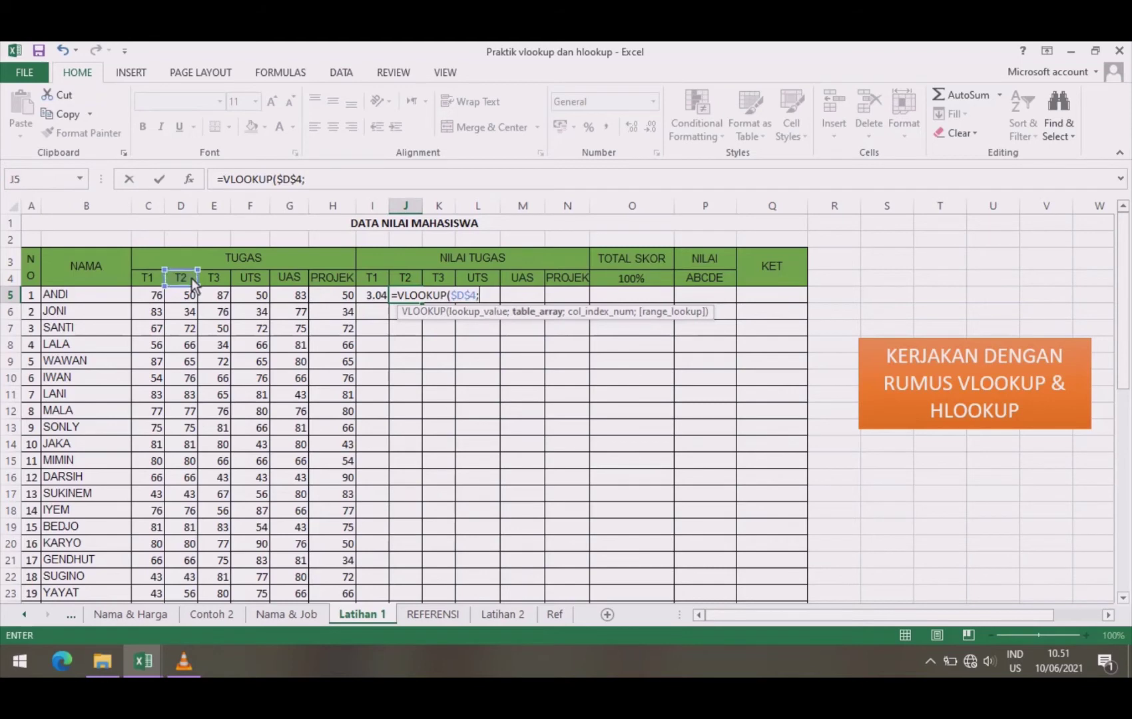
# Complete the J5 VLOOKUP with REFERENSI!$B$5:$C$10, column 2 and match 0, multiplied by the T2 score in D5.
pyautogui.click(435, 618)
pyautogui.click(96, 291)
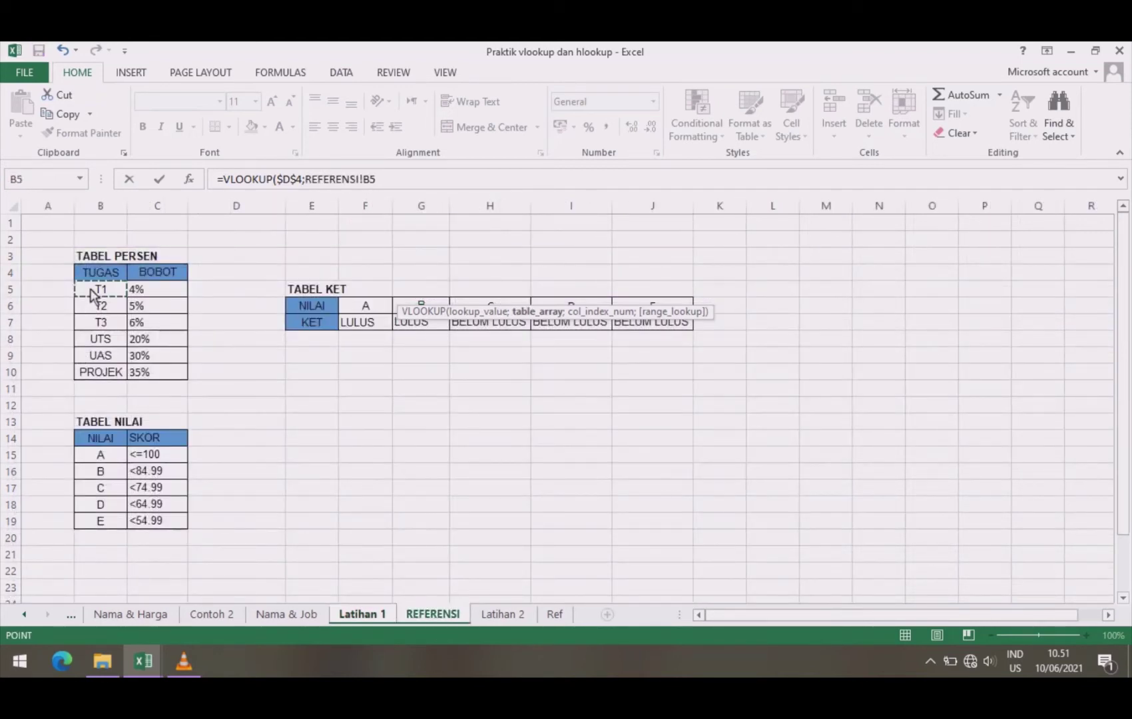
pyautogui.moveTo(93, 295); pyautogui.dragTo(150, 373)
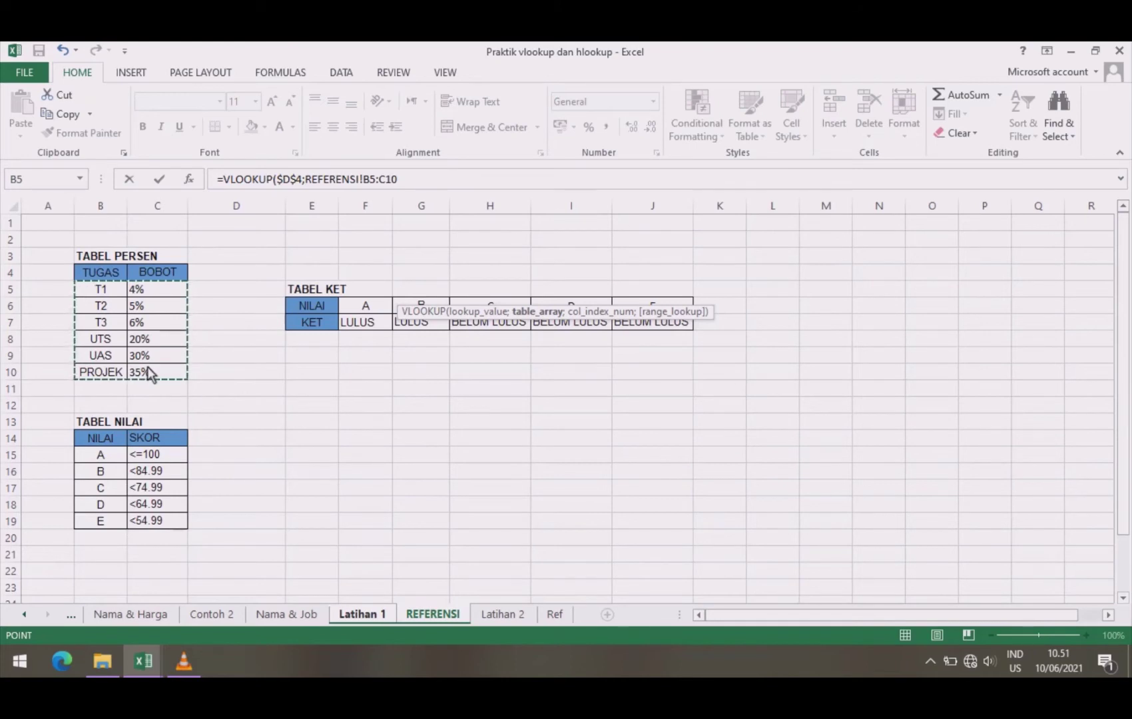
pyautogui.press('F4')
pyautogui.write(';')
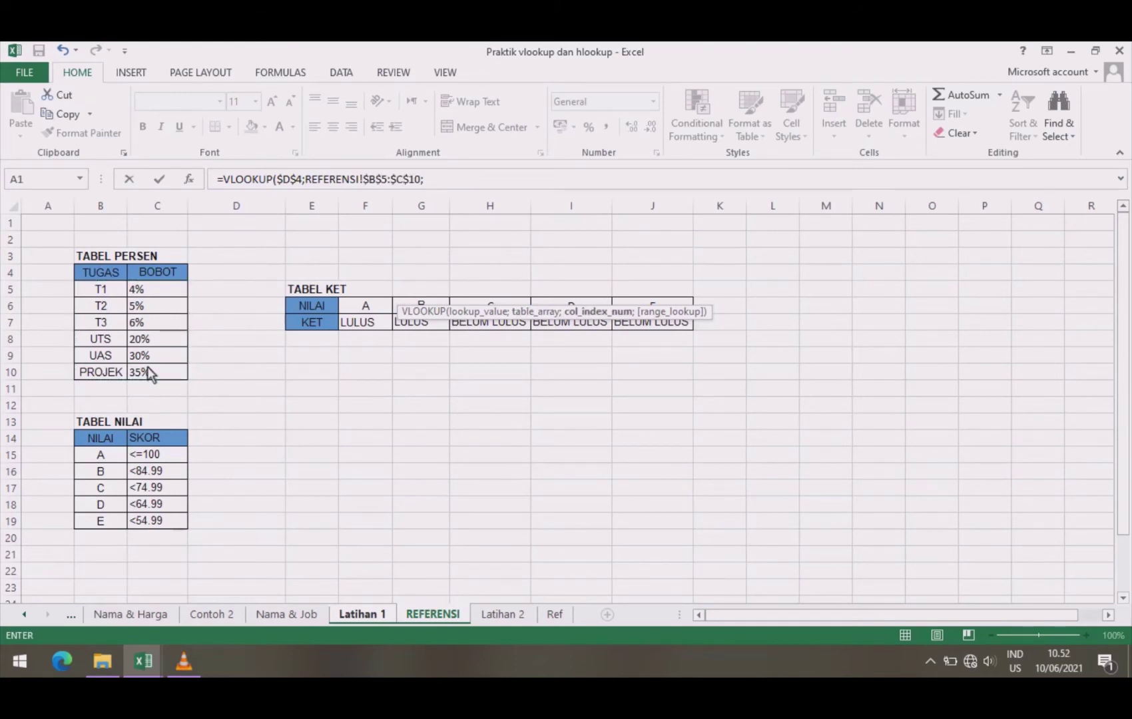
pyautogui.write('2;0)*')
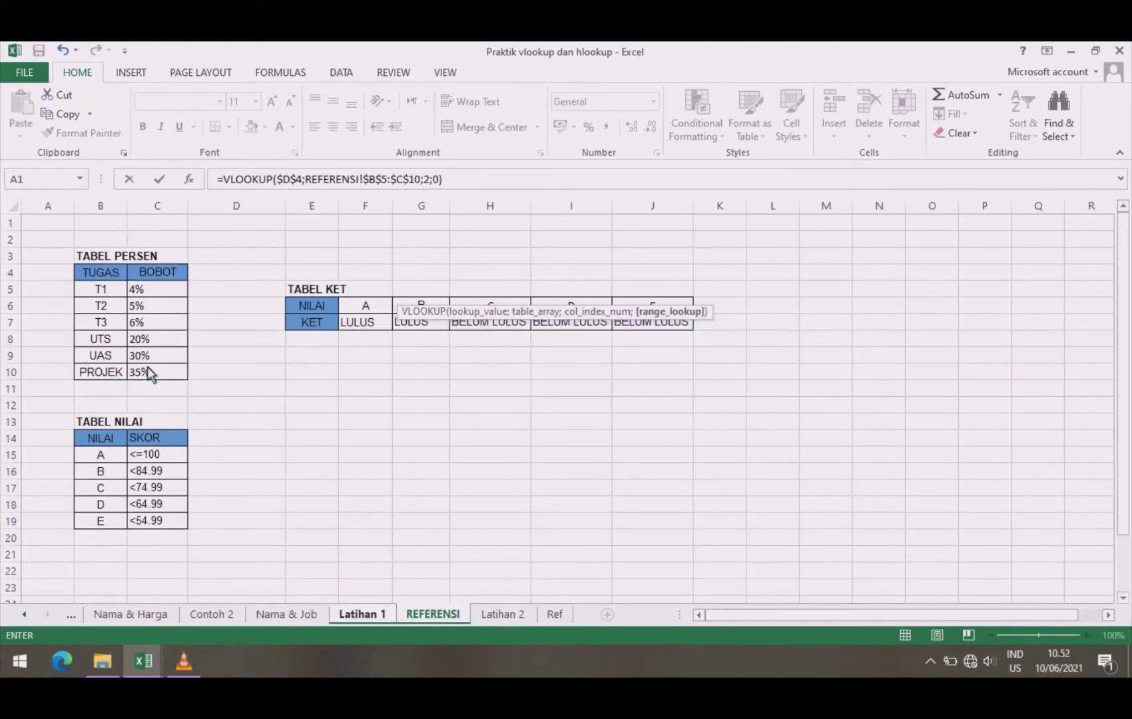
pyautogui.click(363, 614)
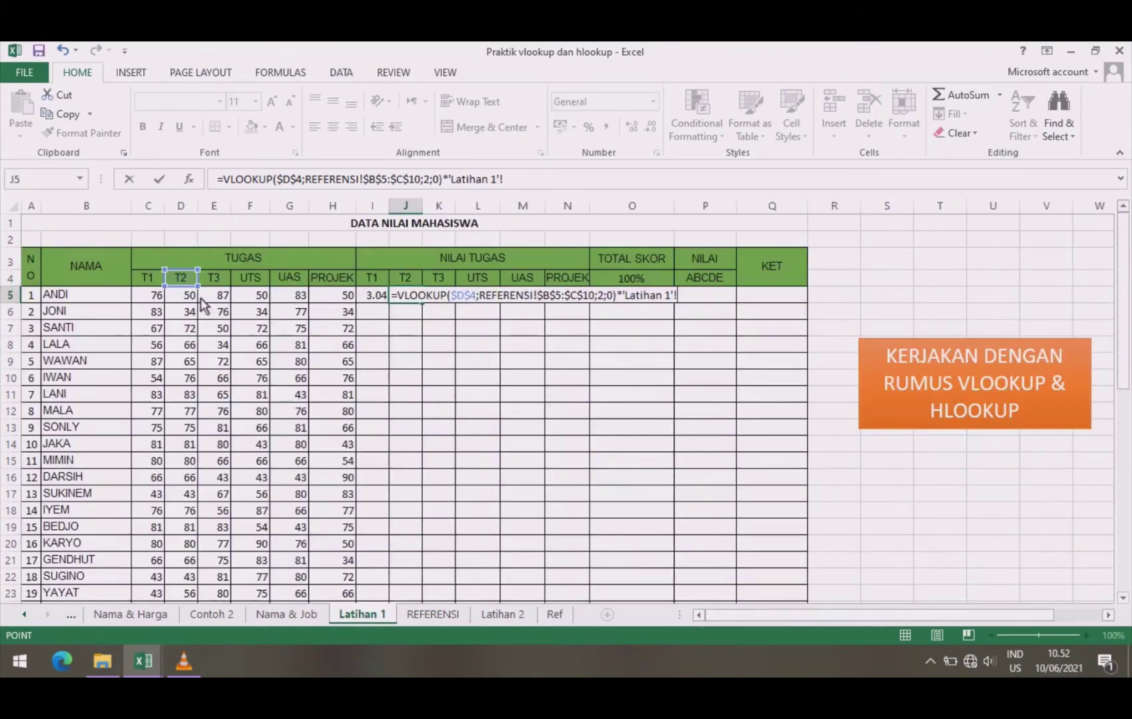
pyautogui.click(189, 297)
pyautogui.press('Return')
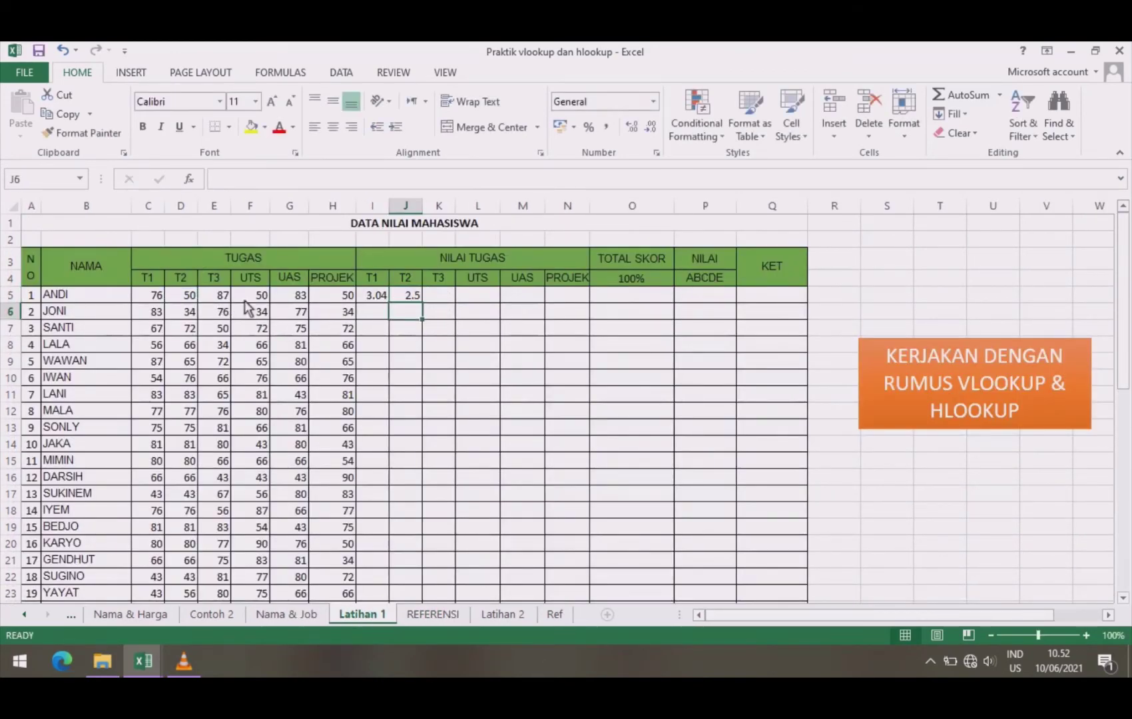
# Begin a VLOOKUP in K5 using the T3 header as the absolute lookup value $E$4.
pyautogui.click(451, 294)
pyautogui.write('=')
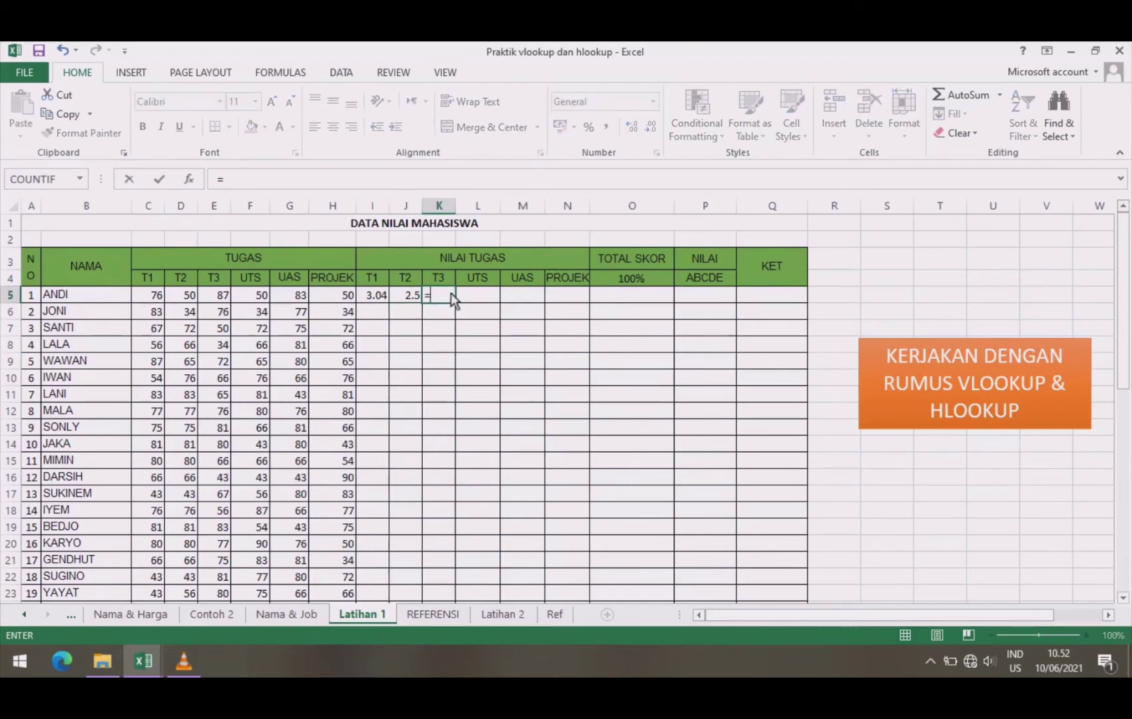
pyautogui.write('VLOOKUP(')
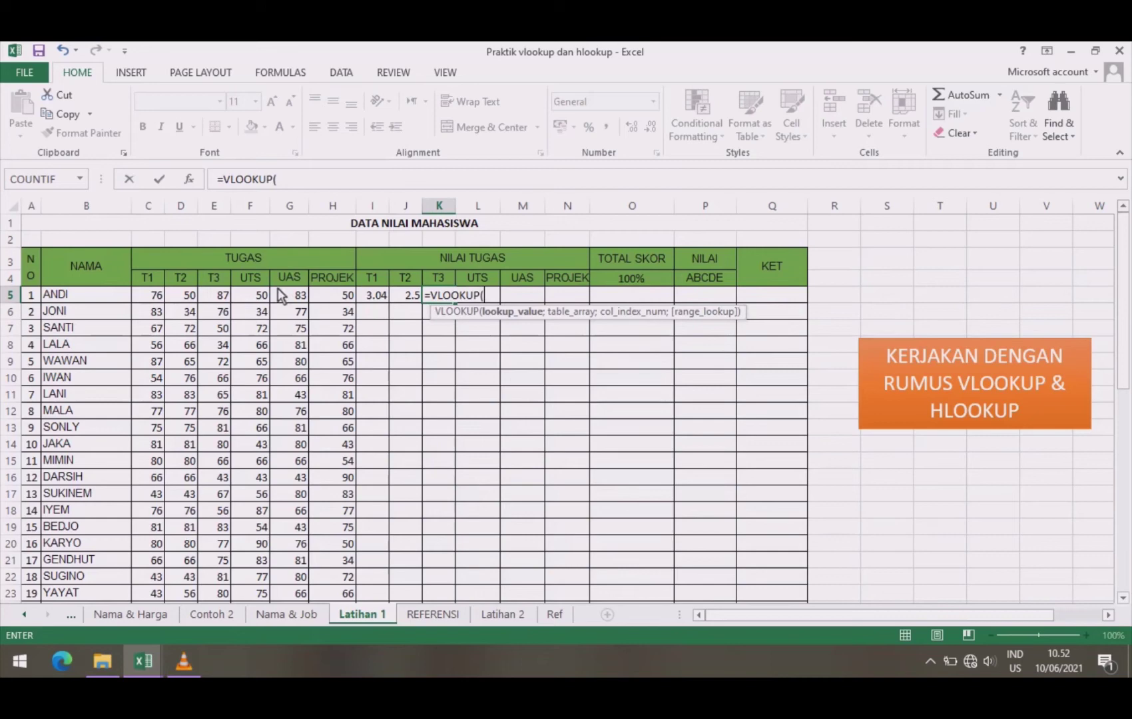
pyautogui.click(221, 279)
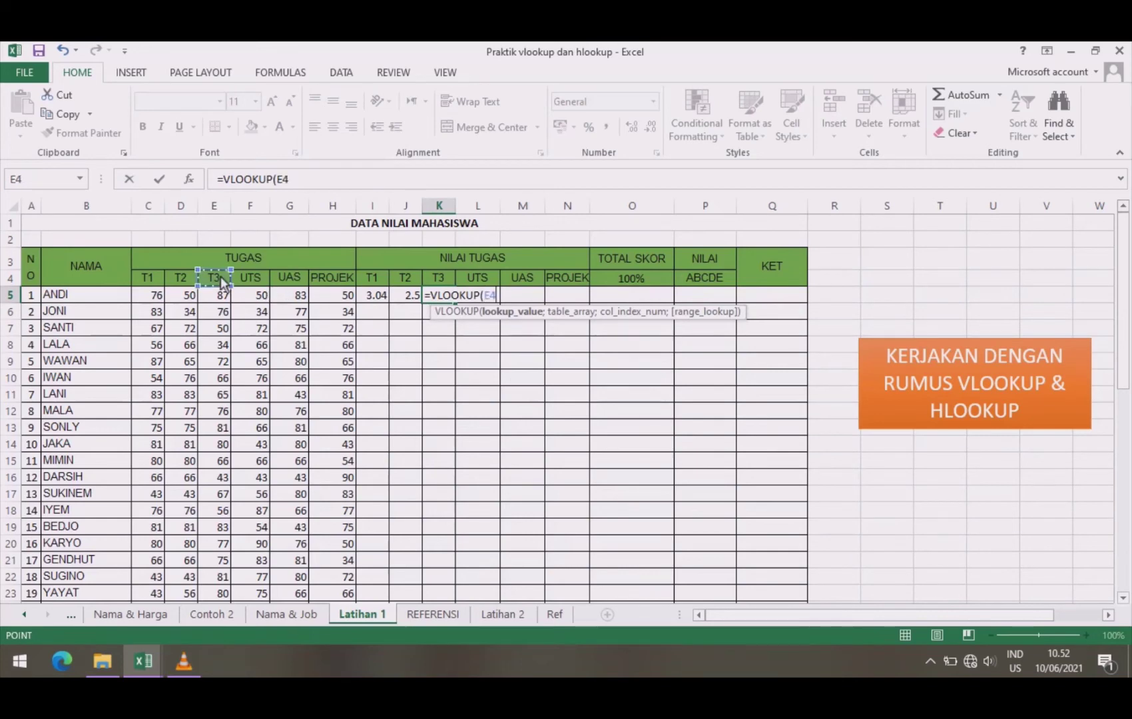
pyautogui.press('F4')
pyautogui.write(';')
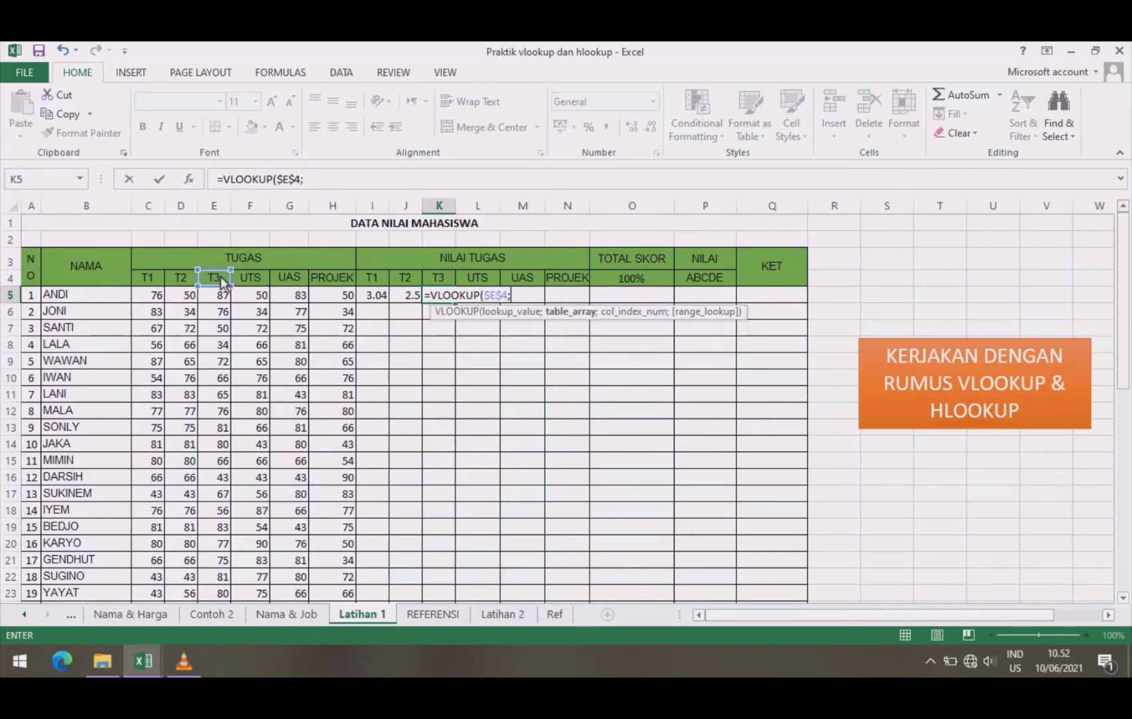
# Complete the K5 VLOOKUP with REFERENSI!$B$5:$C$10, column 2 and match 0, multiplied by the T3 score in E5.
pyautogui.click(446, 614)
pyautogui.moveTo(88, 293); pyautogui.dragTo(145, 377)
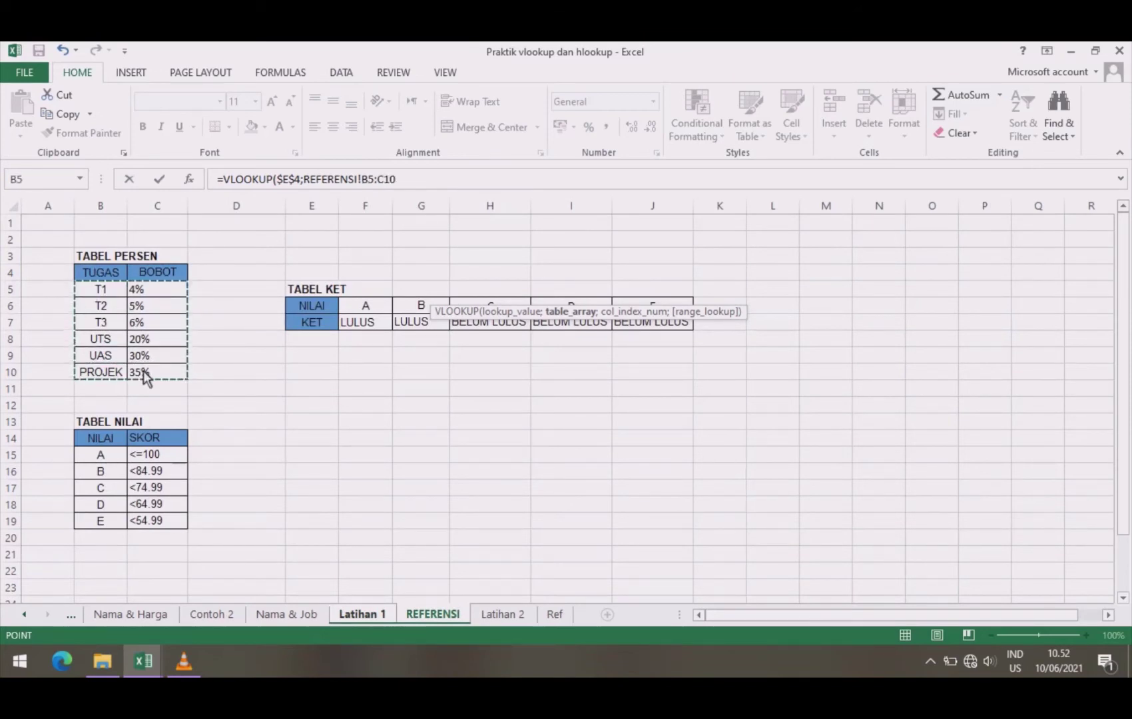
pyautogui.press('F4')
pyautogui.write(';2;0)*')
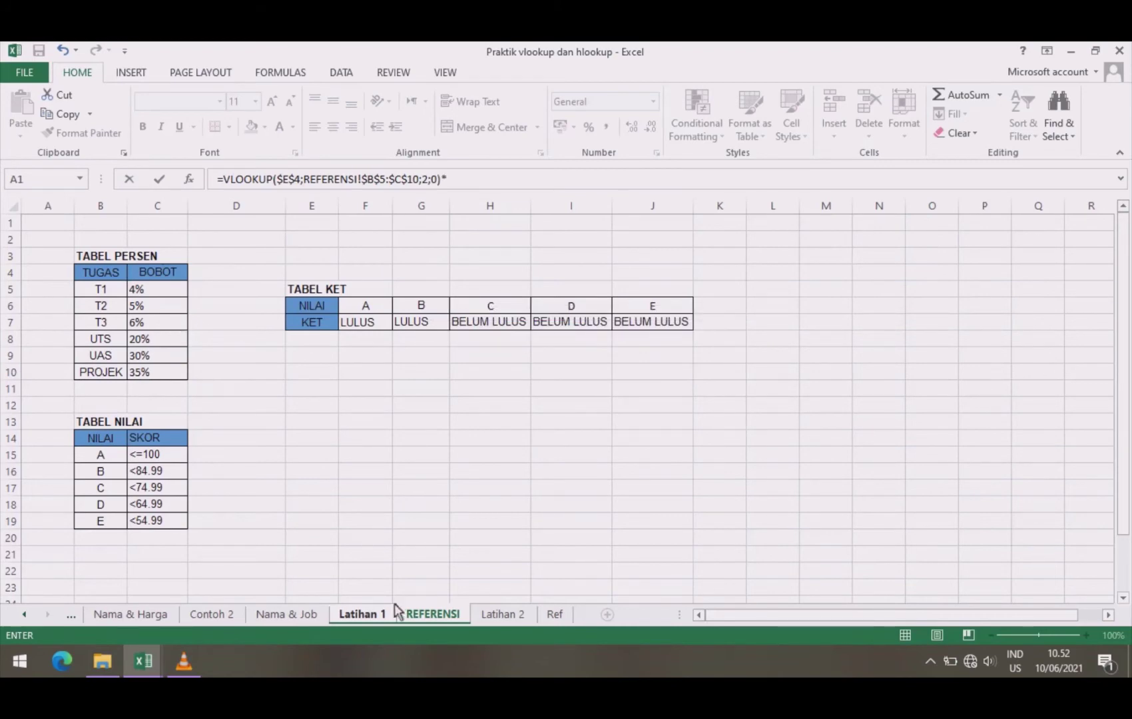
pyautogui.click(373, 614)
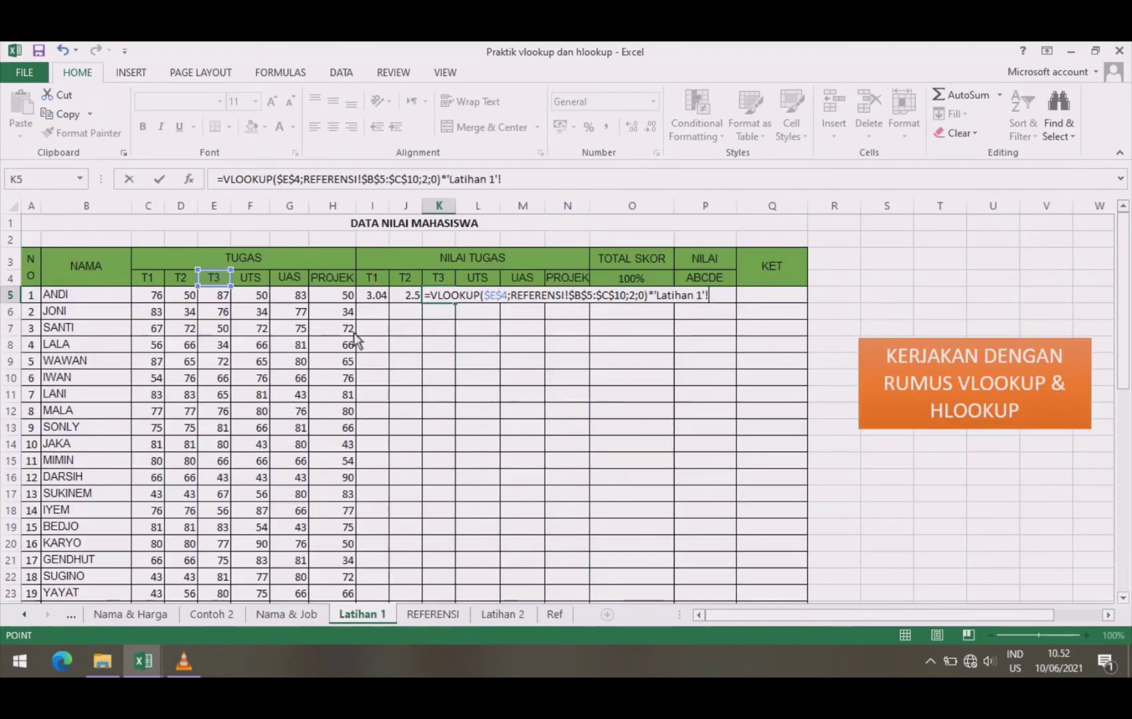
pyautogui.click(221, 300)
pyautogui.press('Return')
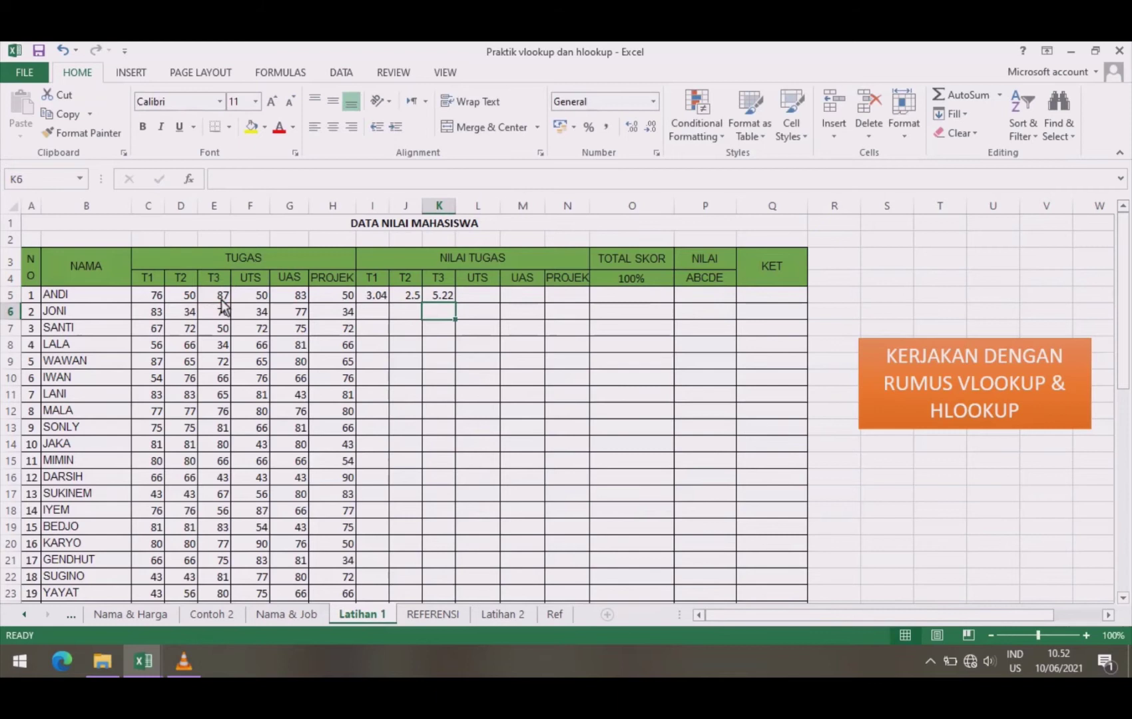
# Begin a VLOOKUP in L5 using the UTS header as the absolute lookup value $F$4.
pyautogui.click(487, 300)
pyautogui.write('=')
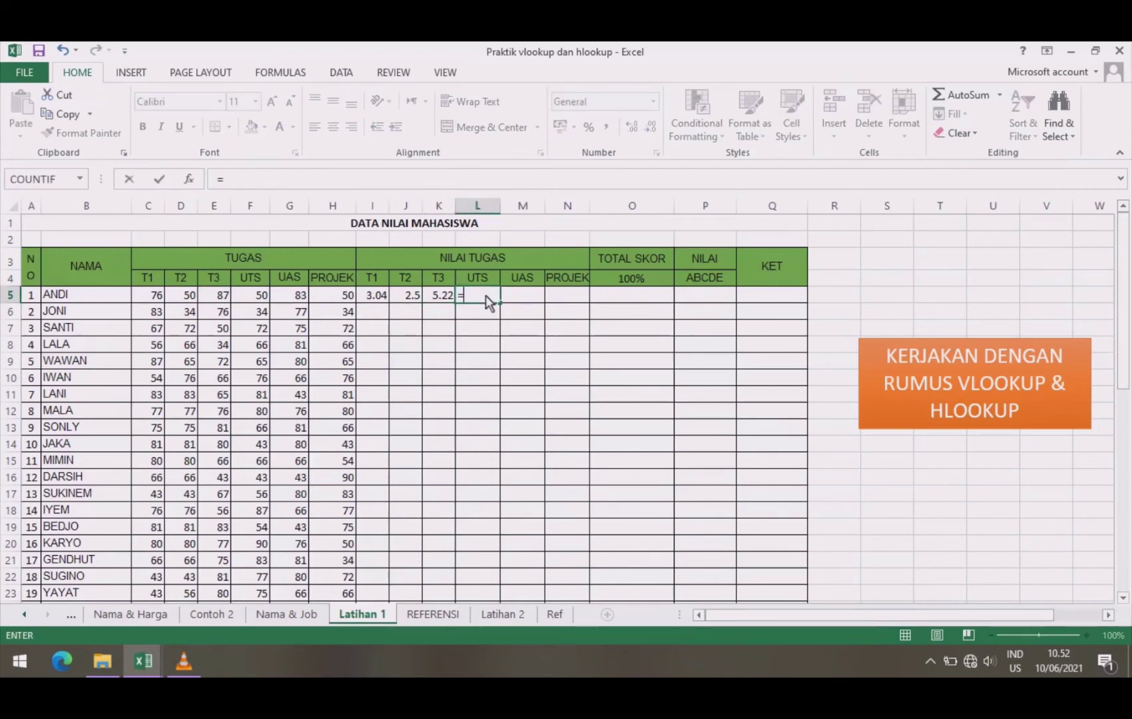
pyautogui.write('VLOOKUP(')
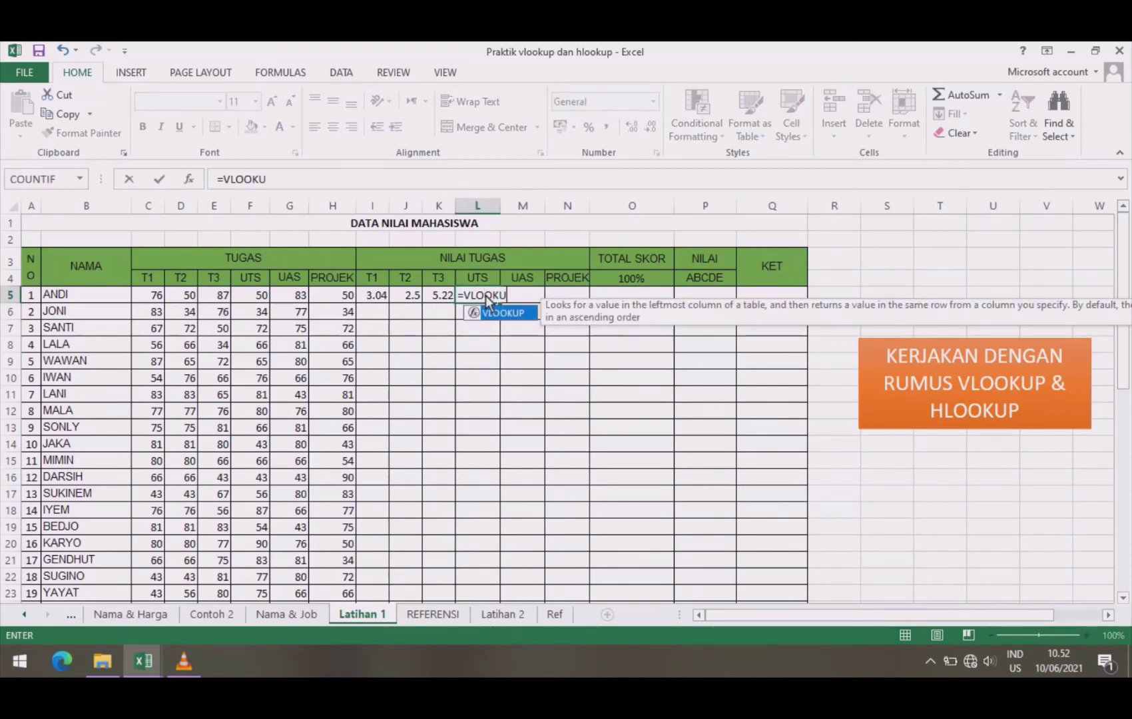
pyautogui.click(258, 276)
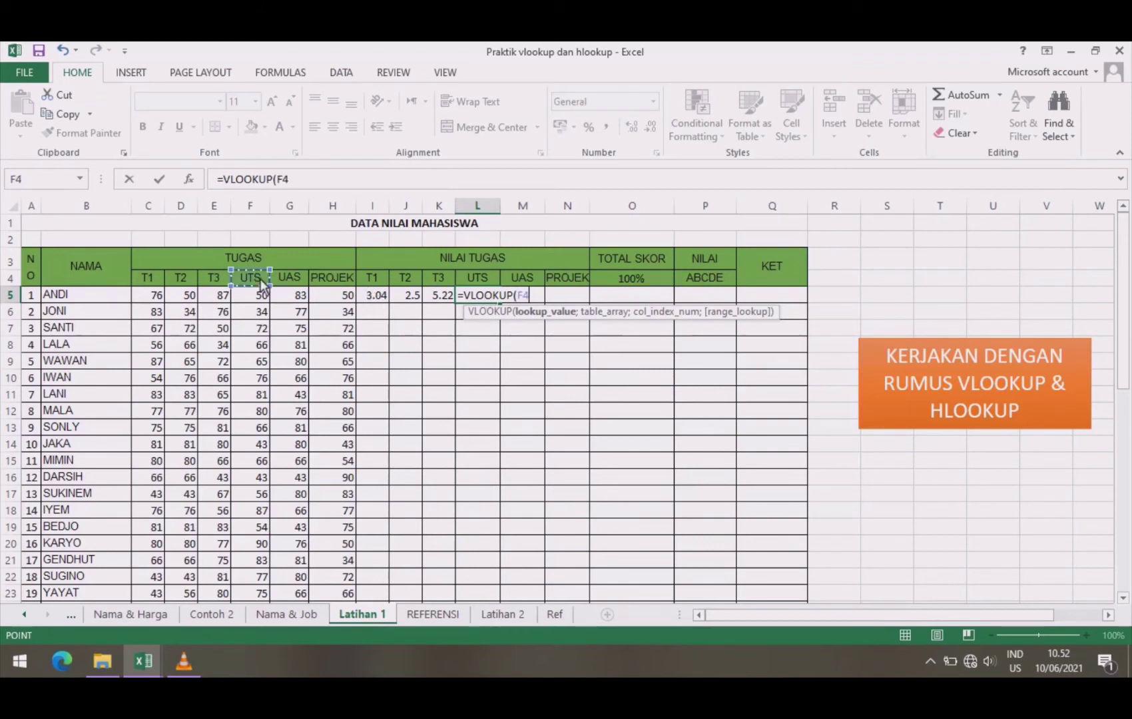
pyautogui.press('F4')
pyautogui.write(';')
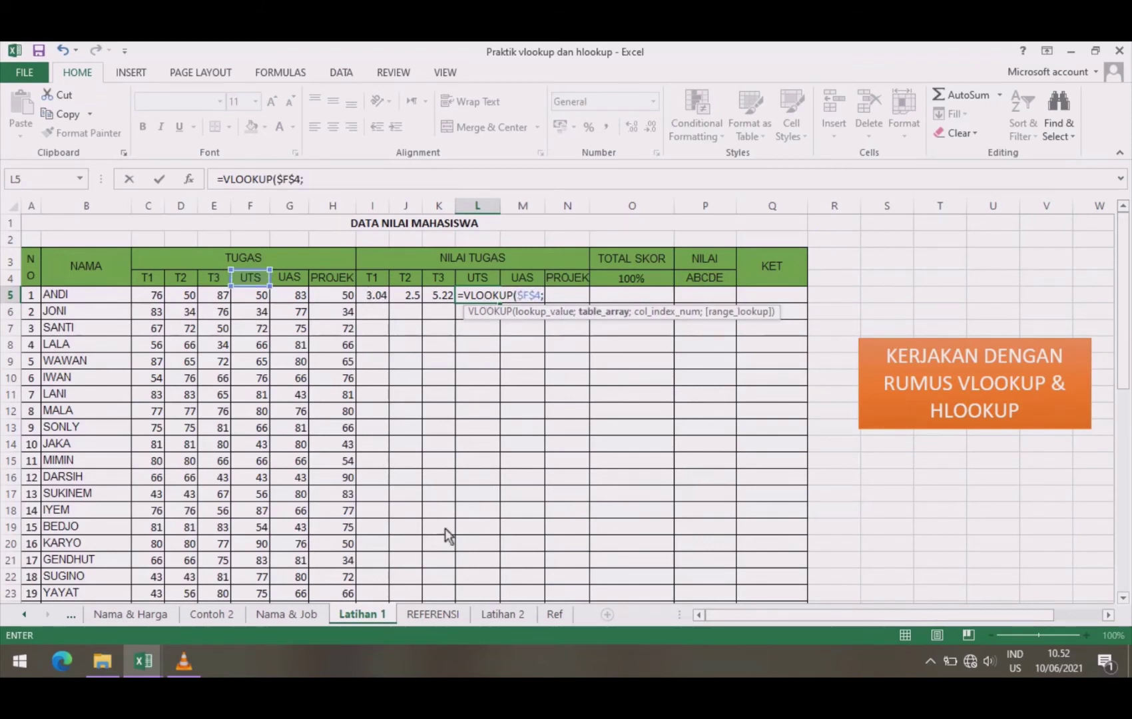
# Complete the L5 VLOOKUP with REFERENSI!$B$5:$C$10, column 2 and match 0, multiplied by the UTS score in F5.
pyautogui.click(434, 615)
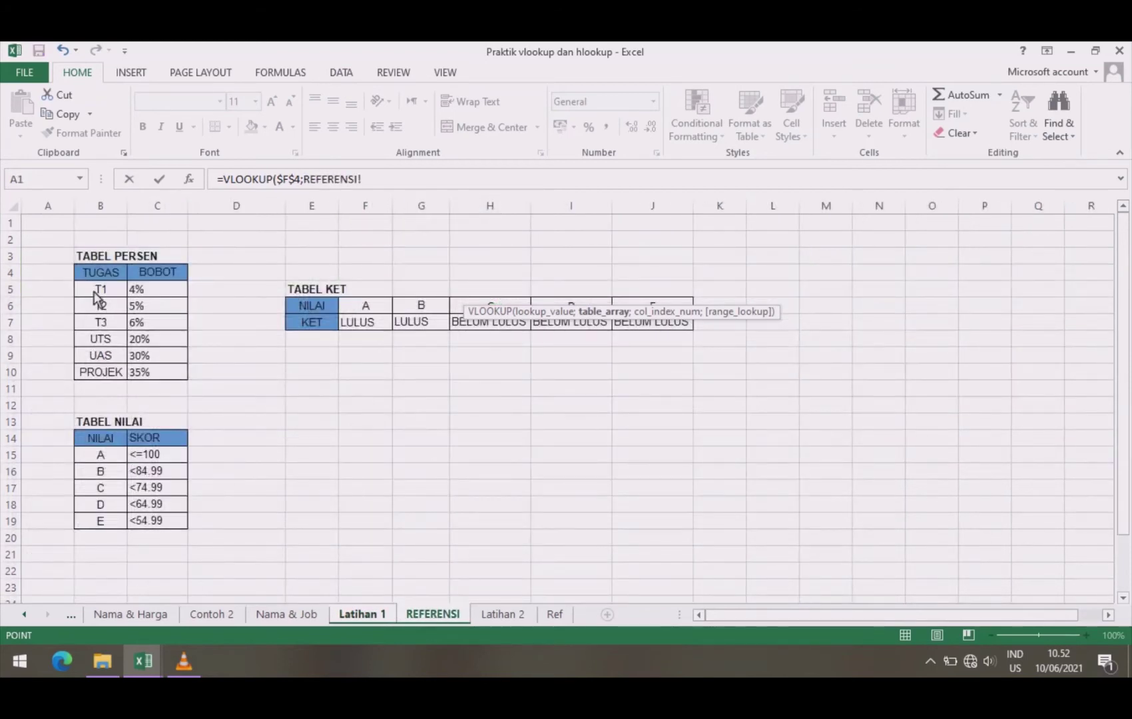
pyautogui.moveTo(100, 290); pyautogui.dragTo(148, 376)
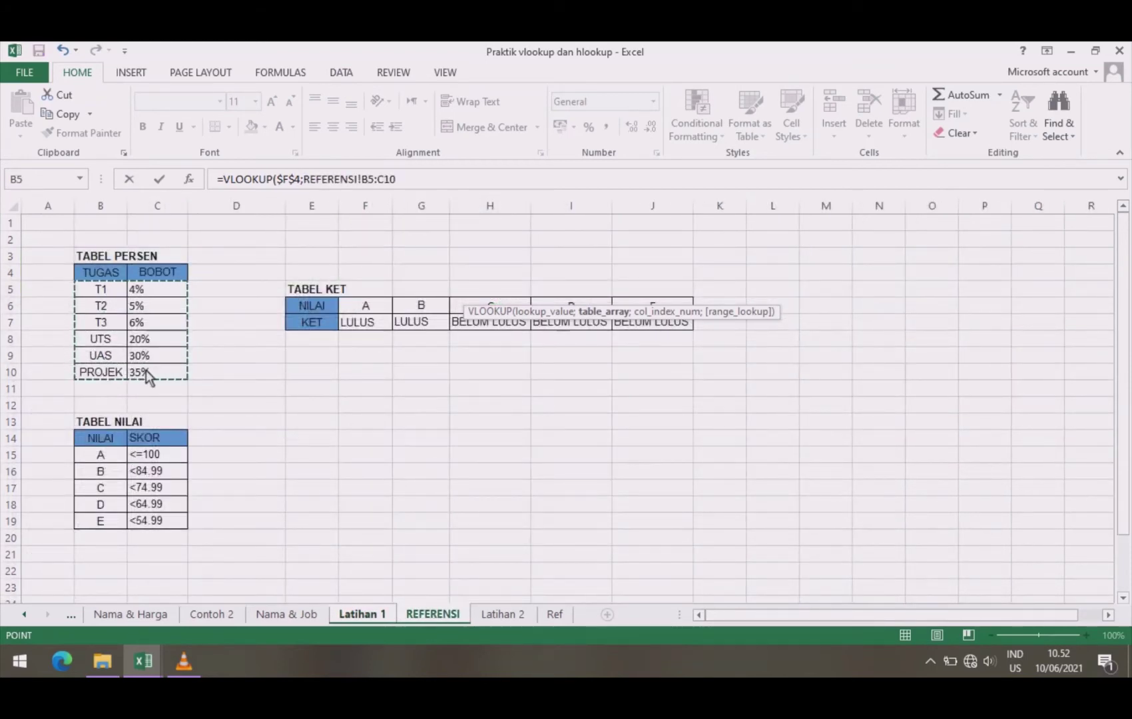
pyautogui.press('F4')
pyautogui.write(';2;0)*')
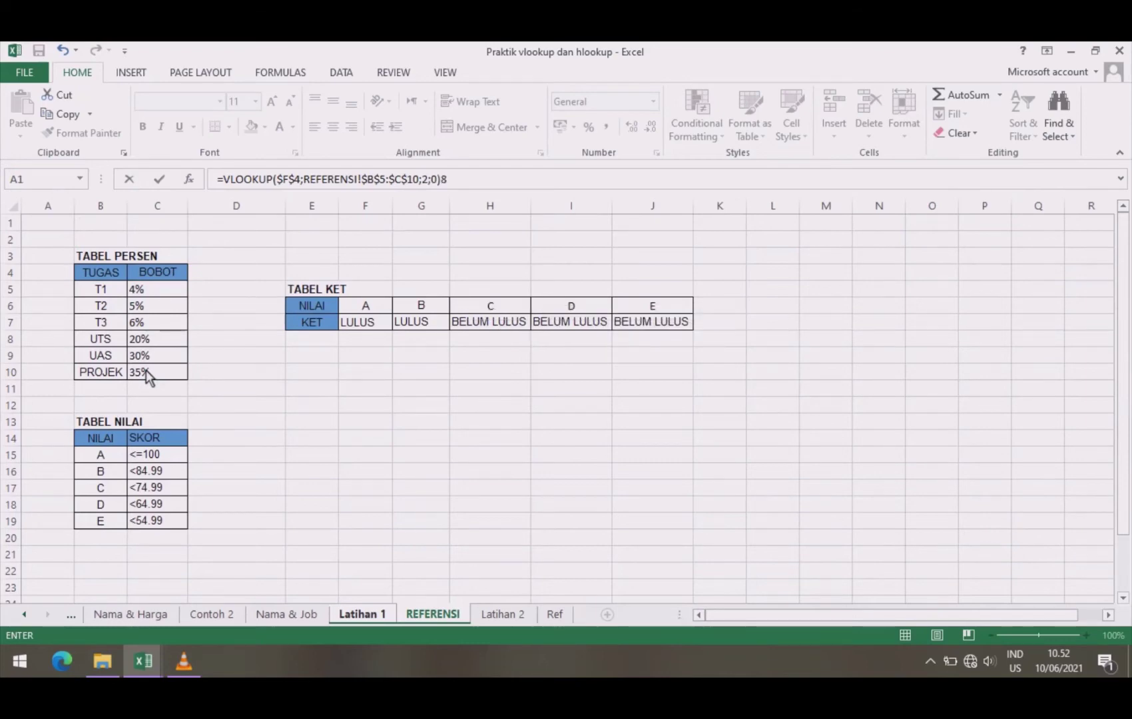
pyautogui.click(377, 614)
pyautogui.click(255, 300)
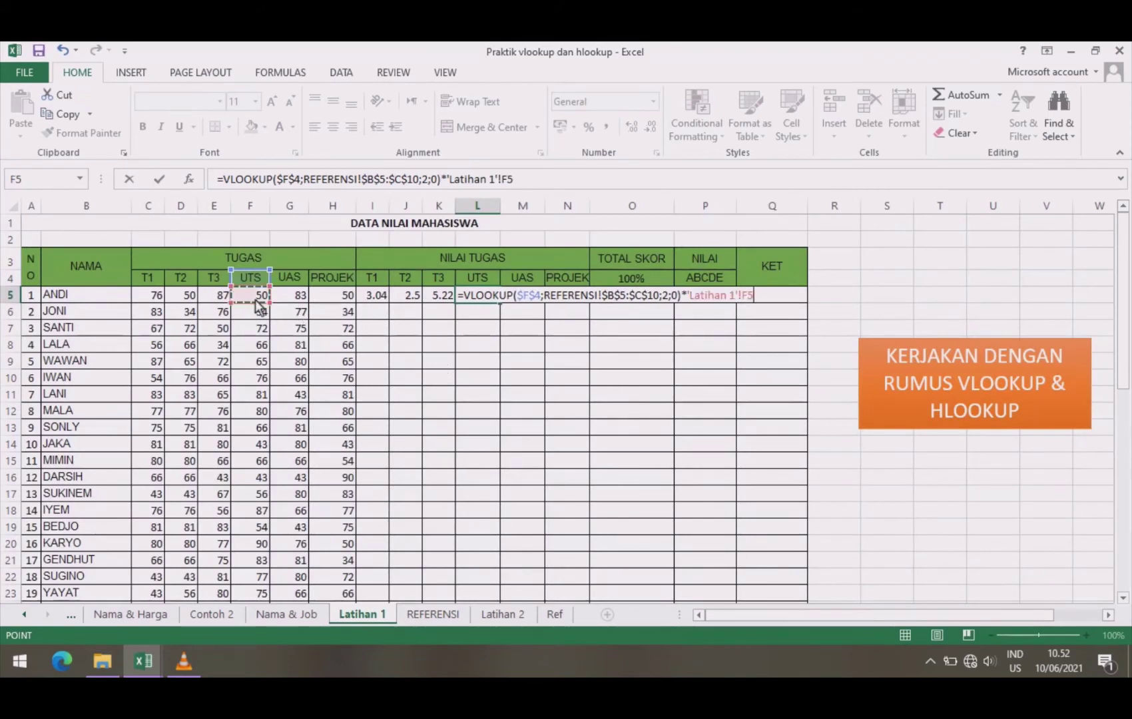
pyautogui.press('Return')
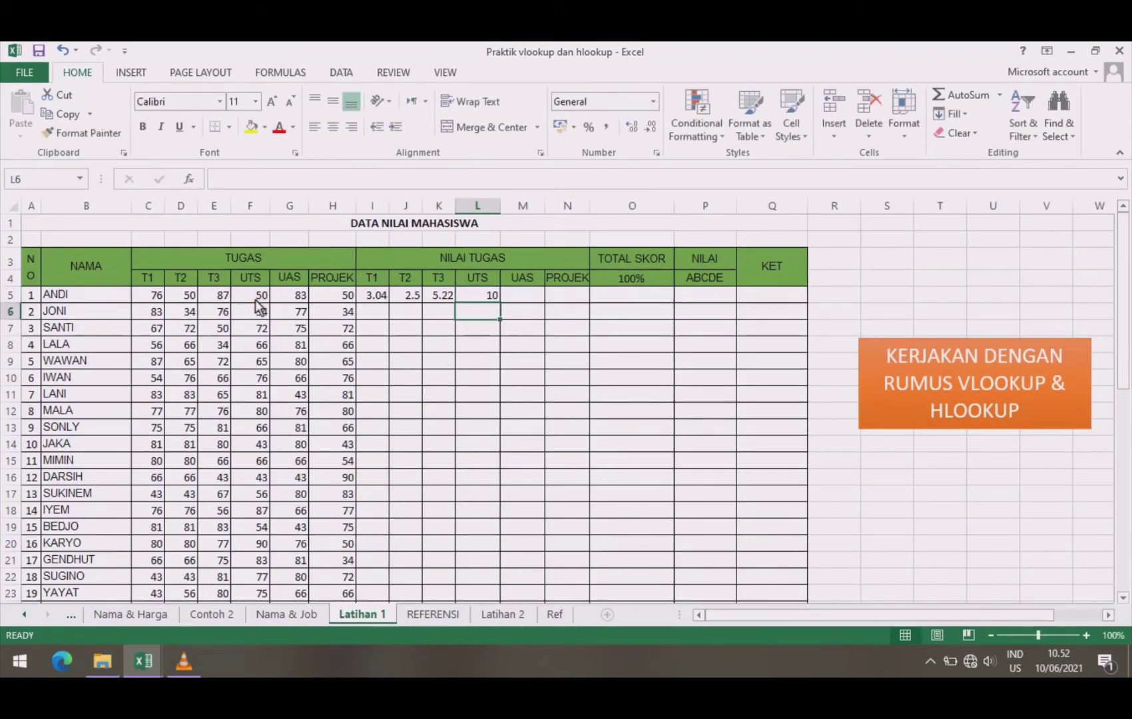
# Begin a VLOOKUP in M5 using the UAS header as the absolute lookup value $G$4.
pyautogui.click(533, 297)
pyautogui.write('=')
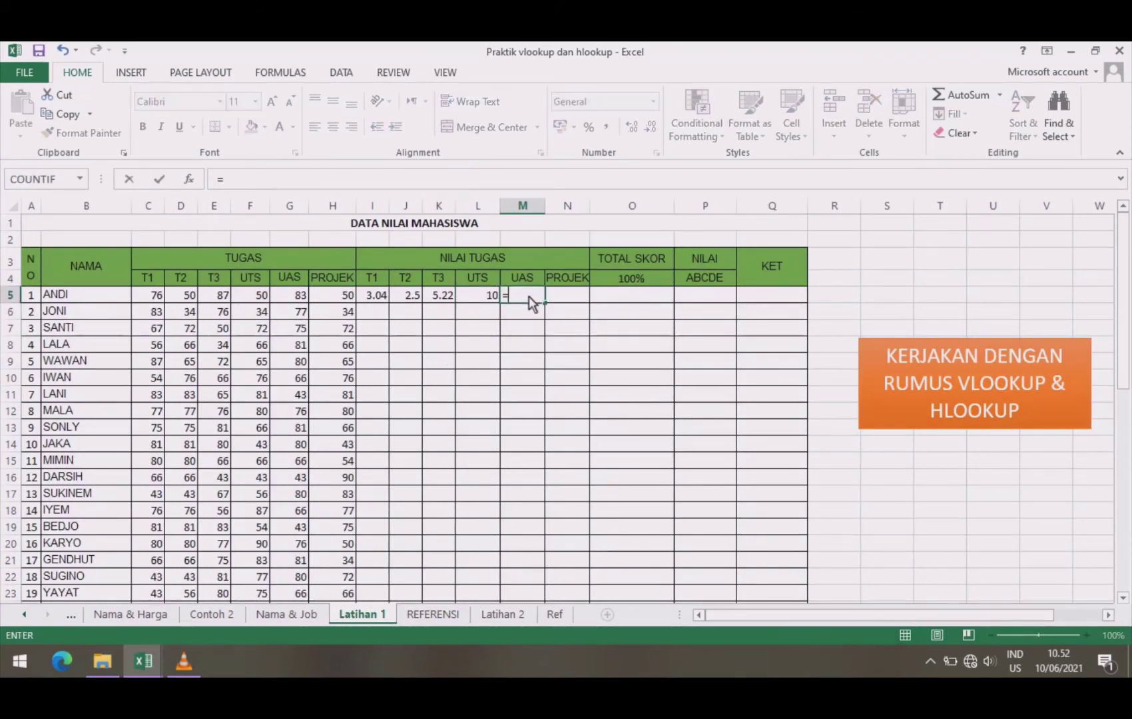
pyautogui.write('VLOO')
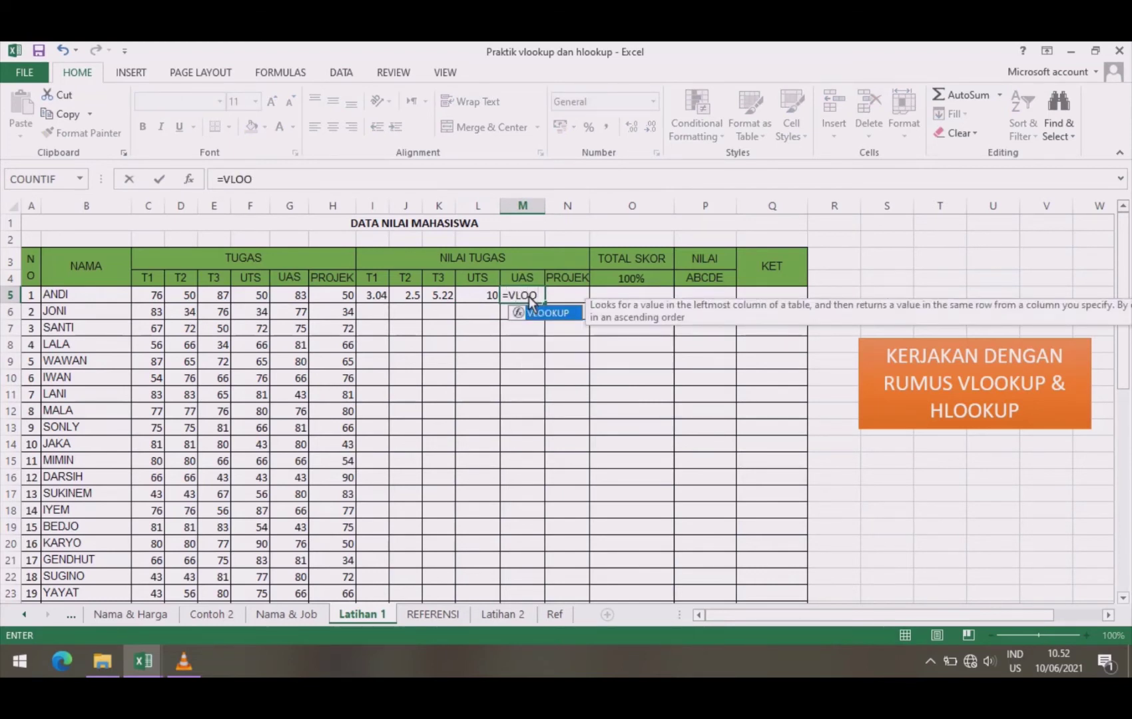
pyautogui.write('KUP(')
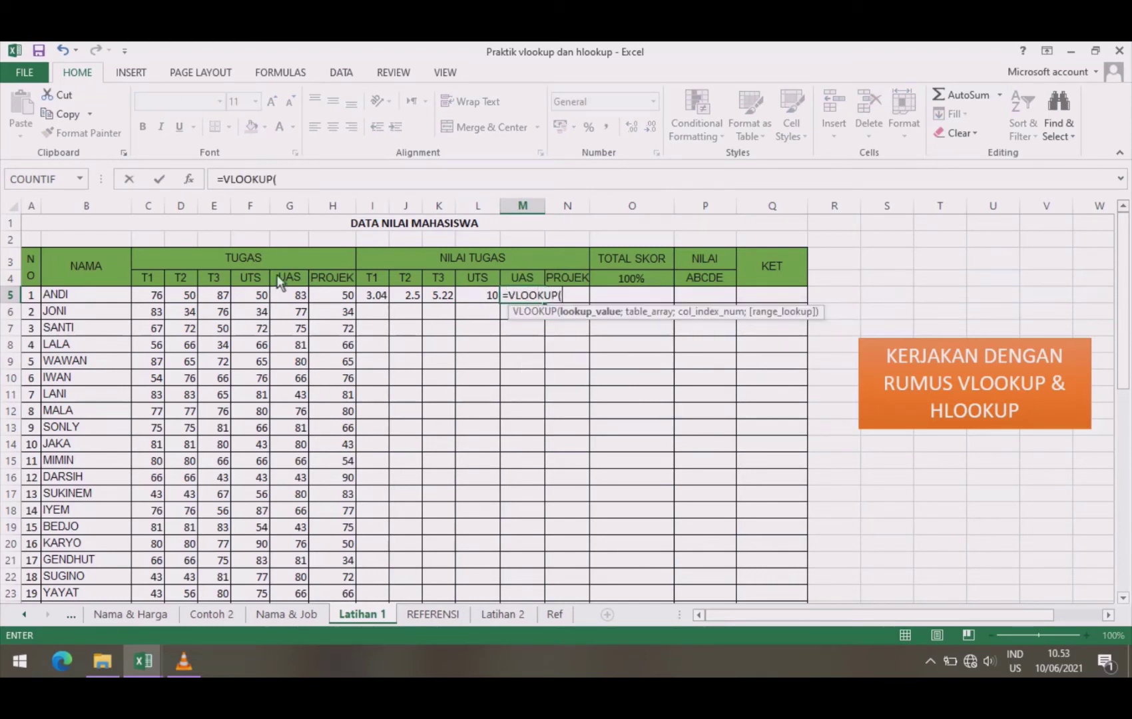
pyautogui.click(294, 280)
pyautogui.press('F4')
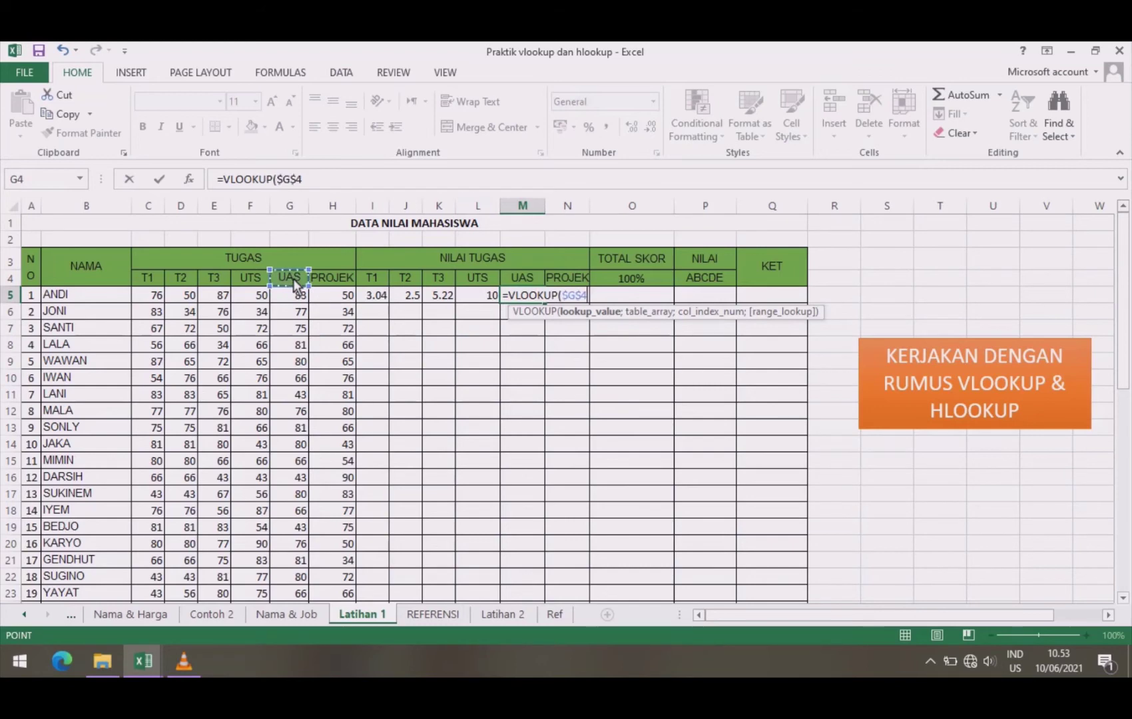
pyautogui.write(';')
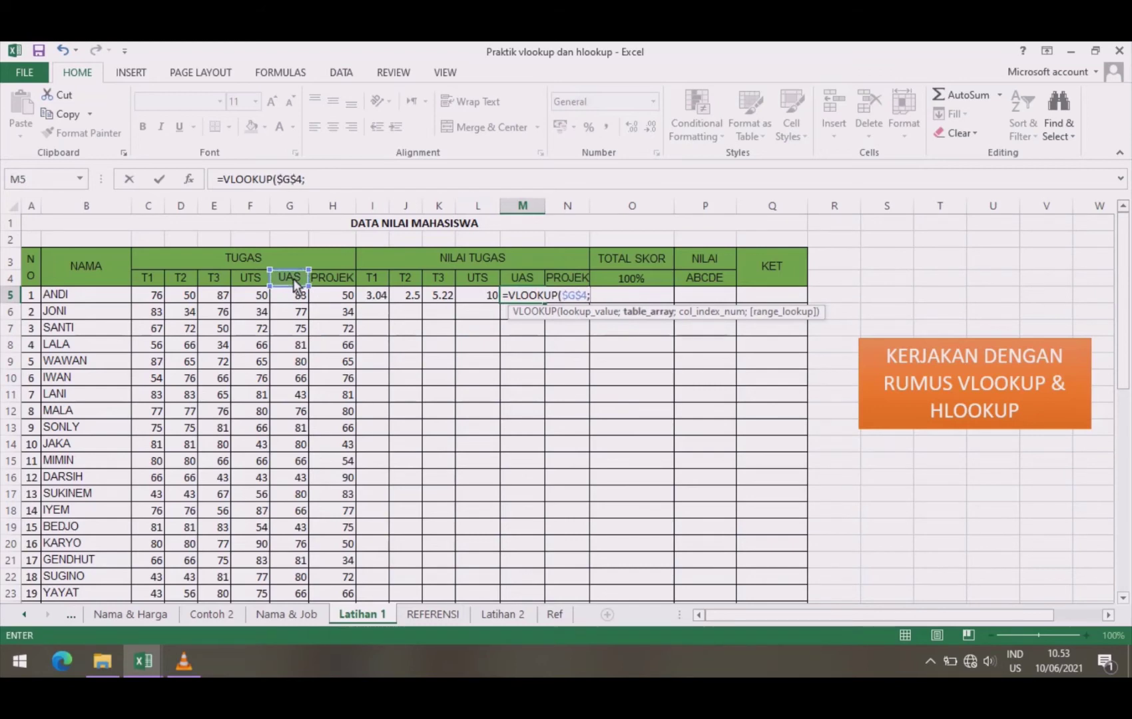
# Complete the M5 VLOOKUP with REFERENSI!$B$5:$C$10, column 2 and match 0, multiplied by the UAS score in G5.
pyautogui.click(455, 616)
pyautogui.moveTo(97, 293); pyautogui.dragTo(139, 374)
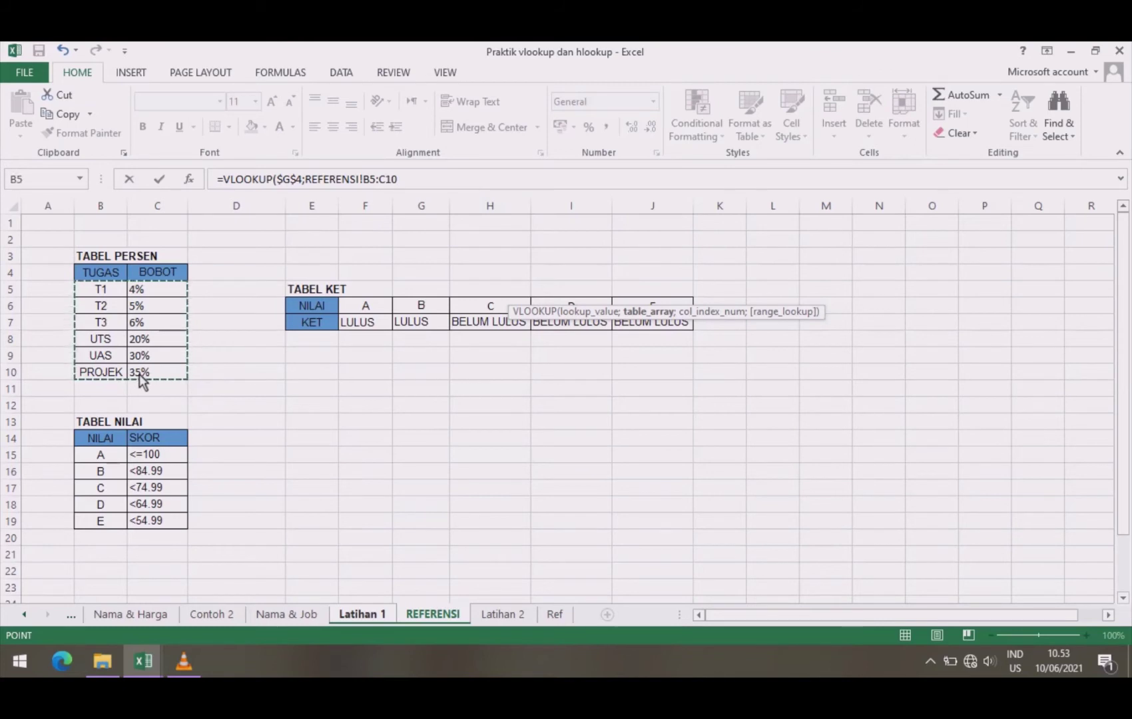
pyautogui.press('F4')
pyautogui.write(';2;0)*')
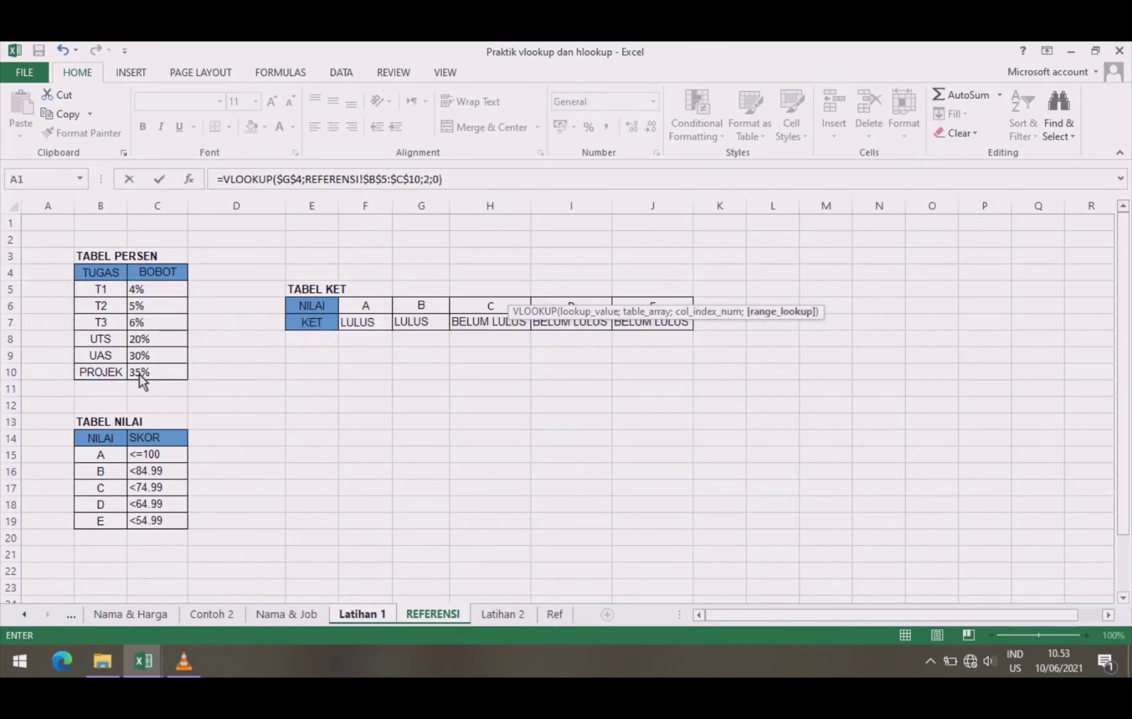
pyautogui.click(367, 616)
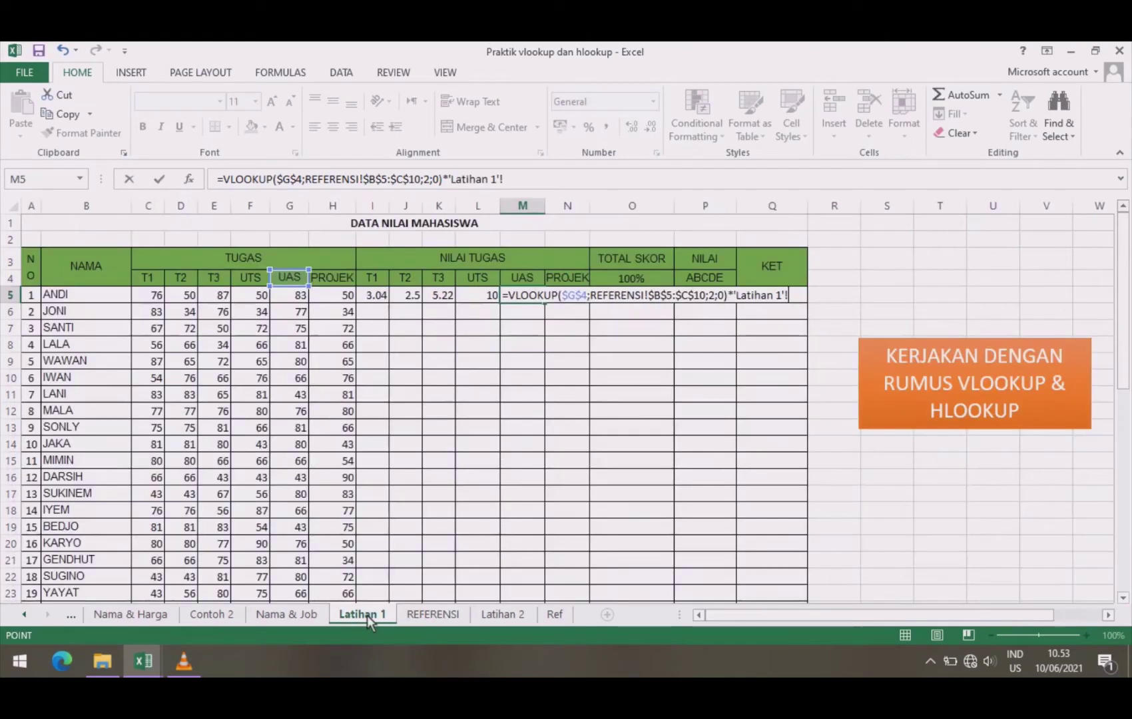
pyautogui.click(298, 303)
pyautogui.press('Return')
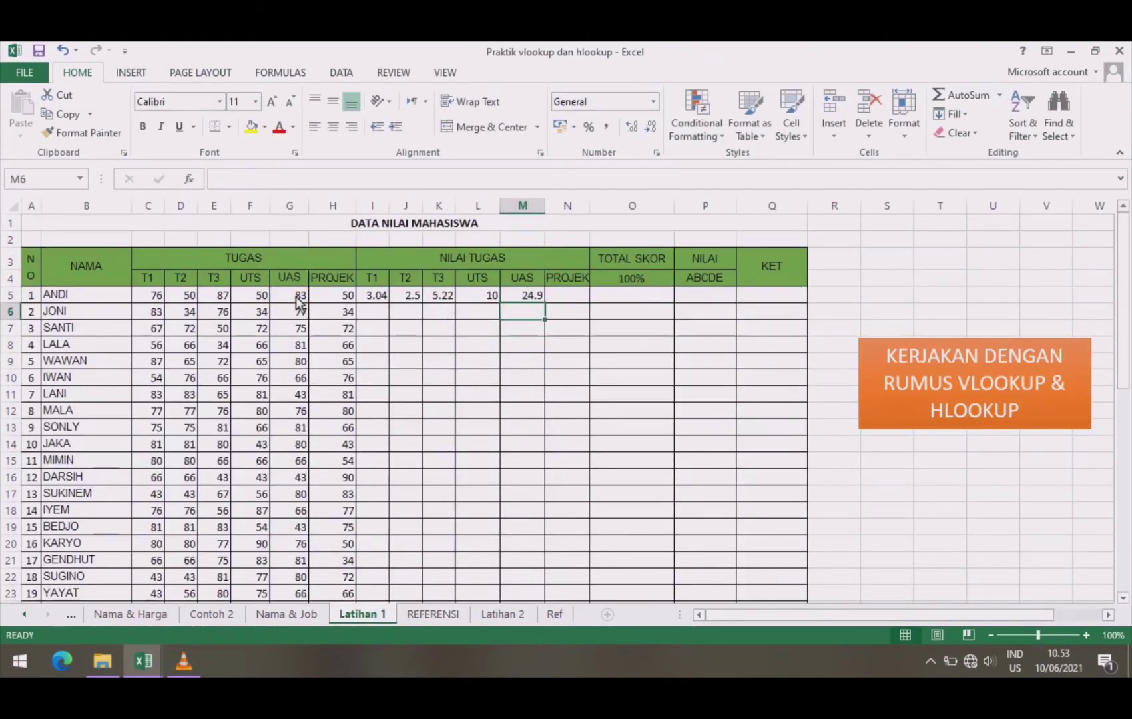
# Begin a VLOOKUP in N5 using the PROJEK header as the absolute lookup value $H$4.
pyautogui.click(582, 300)
pyautogui.write('=')
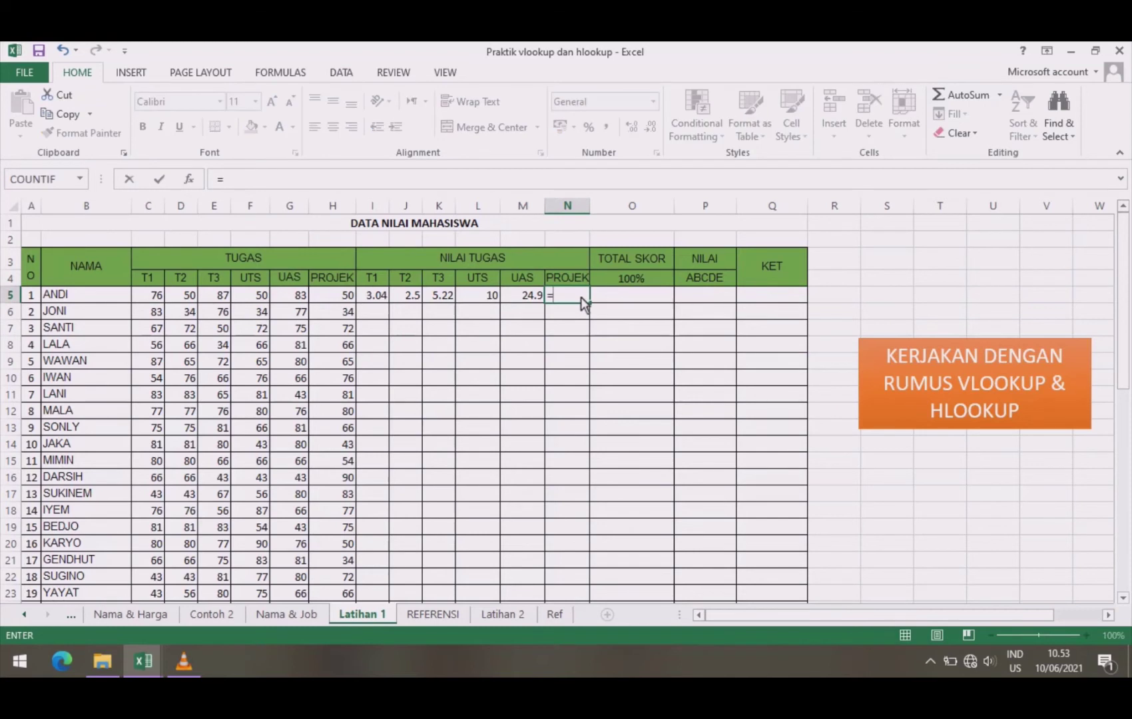
pyautogui.write('VLOOK')
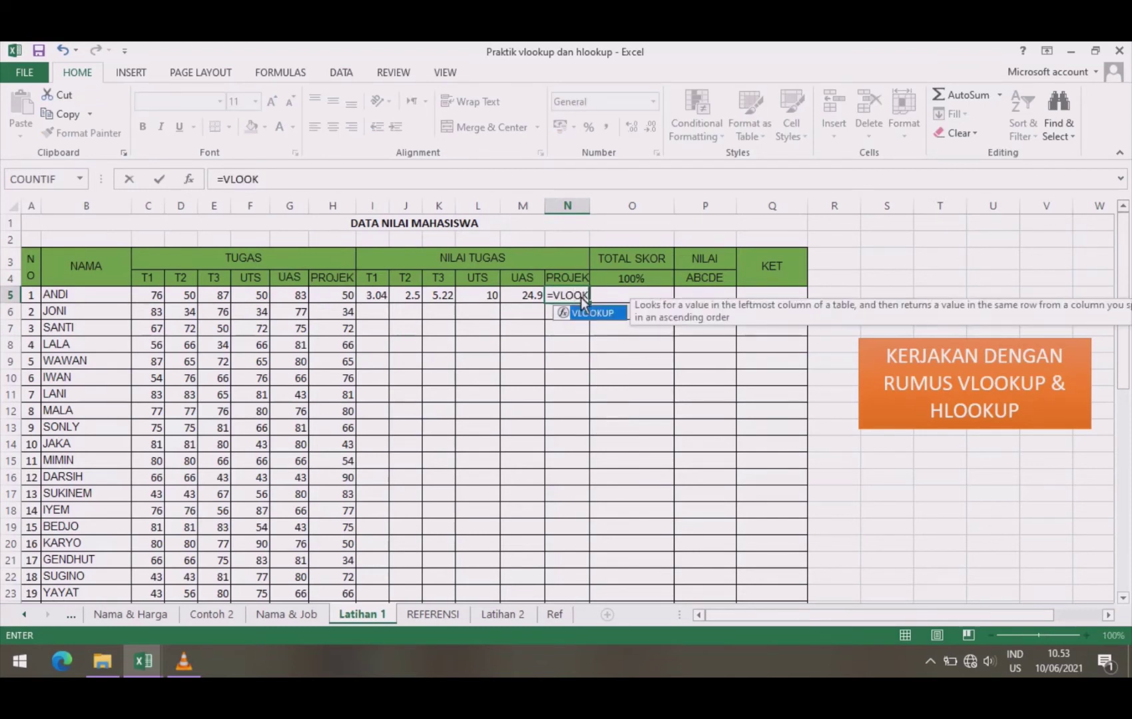
pyautogui.write('UP(')
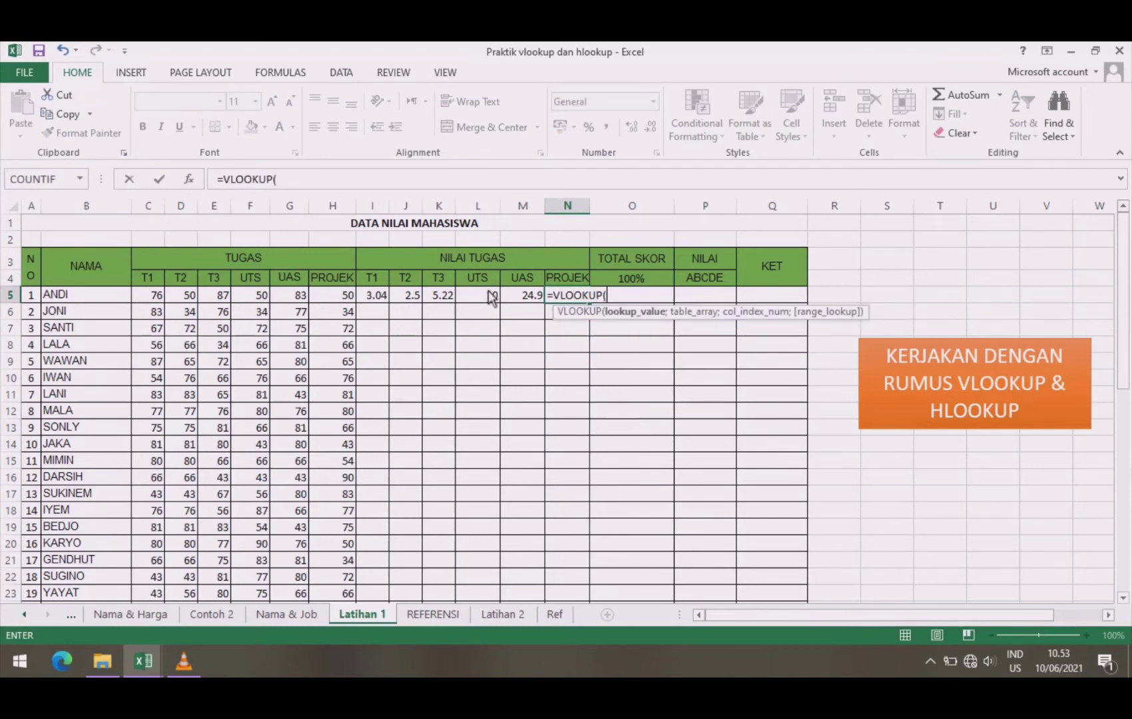
pyautogui.click(336, 285)
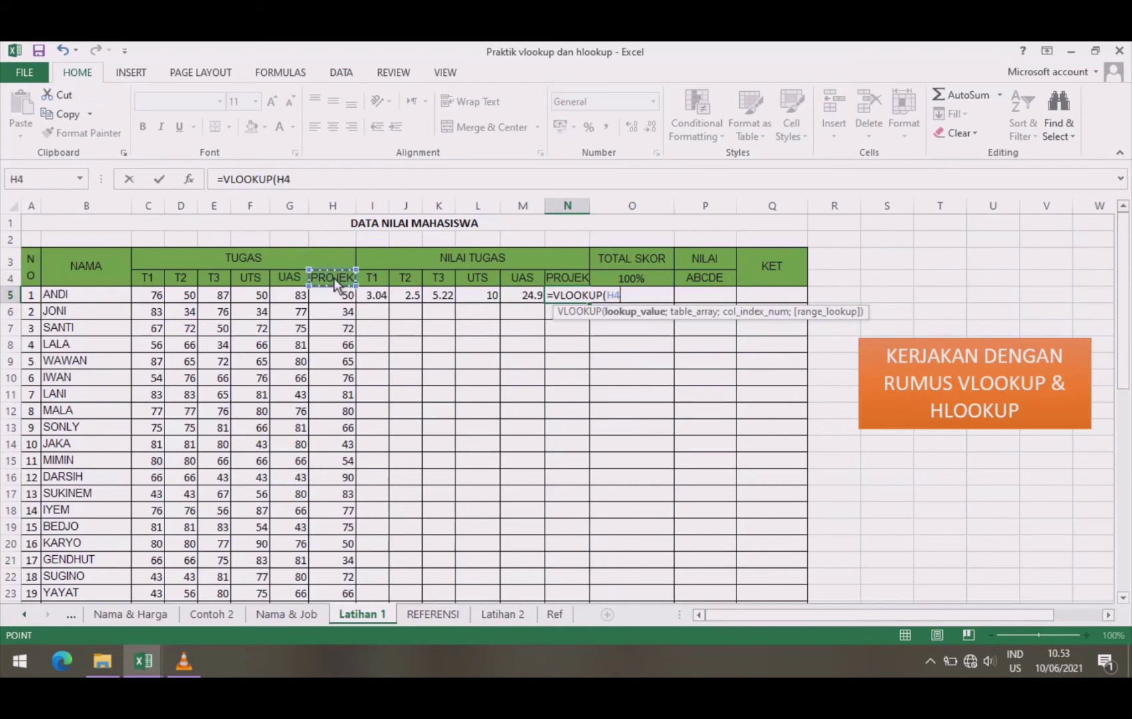
pyautogui.press('F4')
pyautogui.write(';')
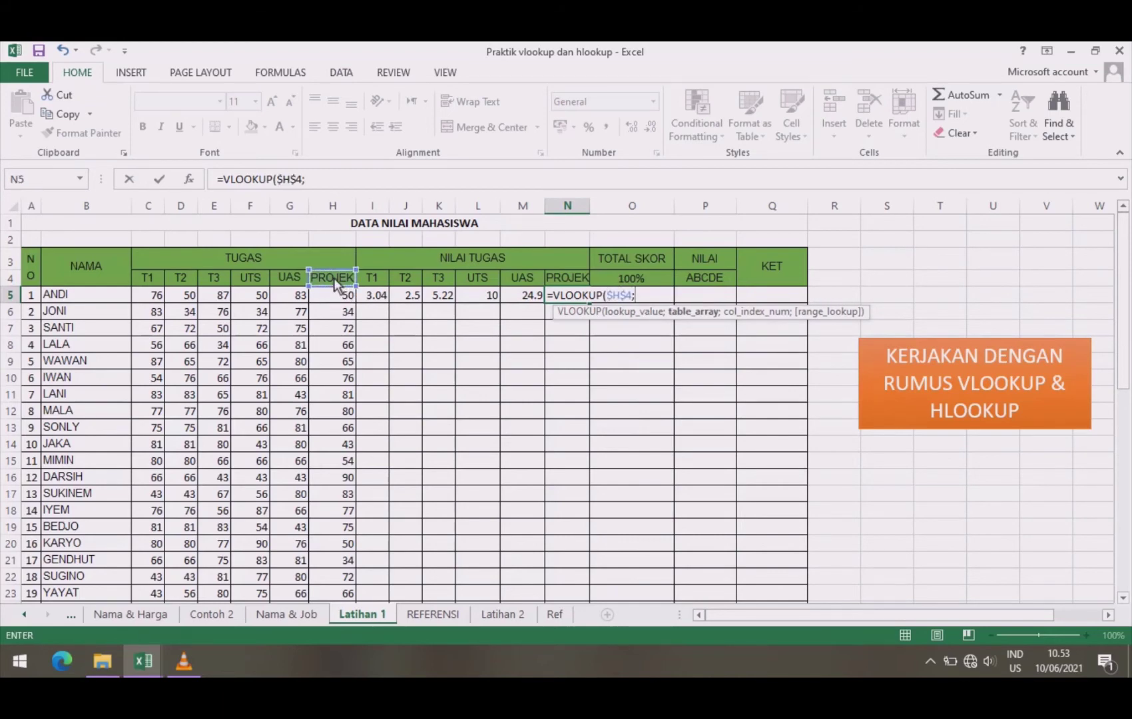
# Complete the N5 VLOOKUP with REFERENSI!$B$5:$C$10, column 2 and match 0, multiplied by the PROJEK score in H5.
pyautogui.click(430, 613)
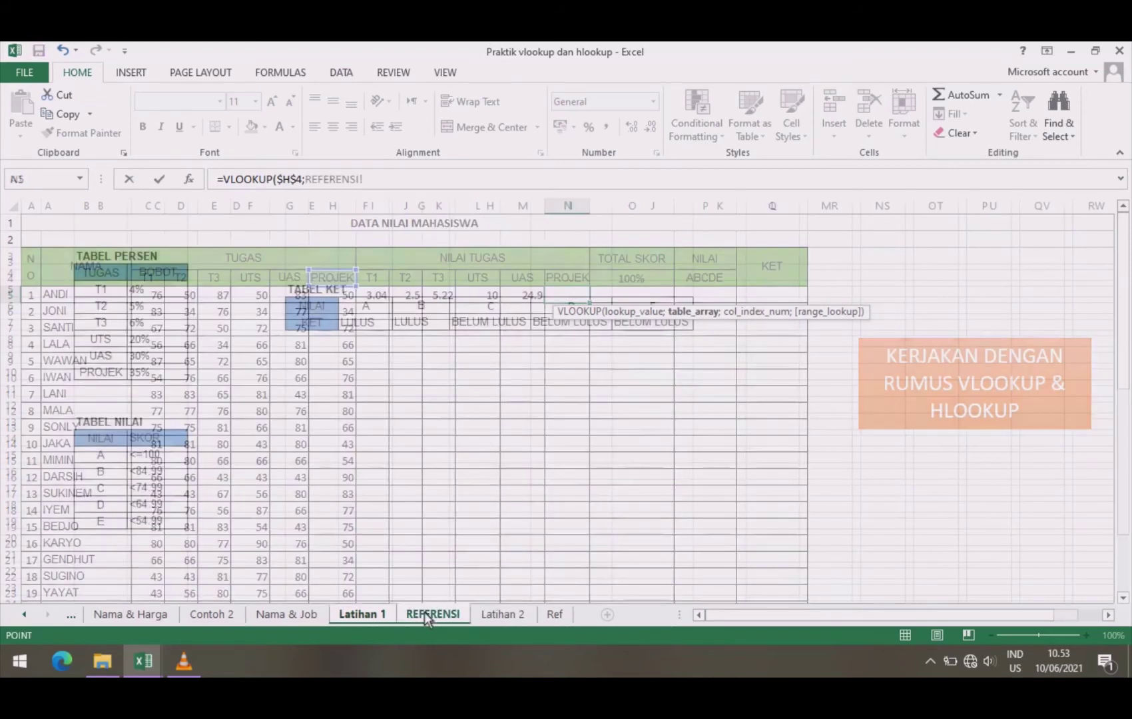
pyautogui.moveTo(96, 293); pyautogui.dragTo(147, 376)
pyautogui.press('F4')
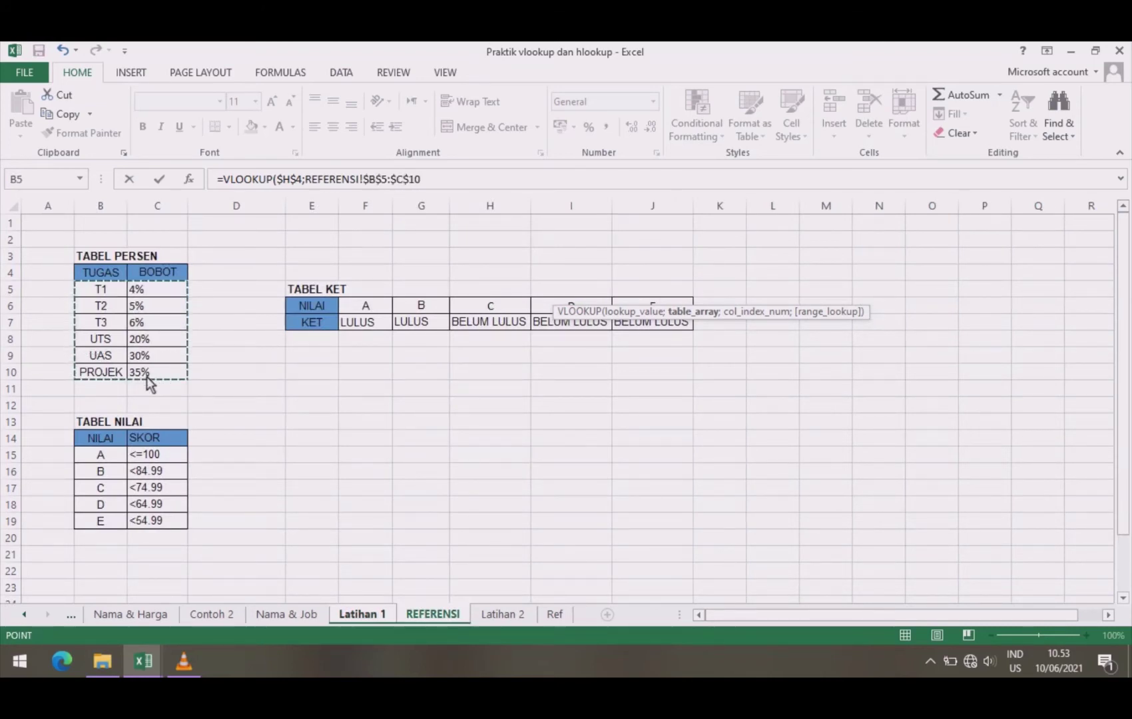
pyautogui.write(';2;0)')
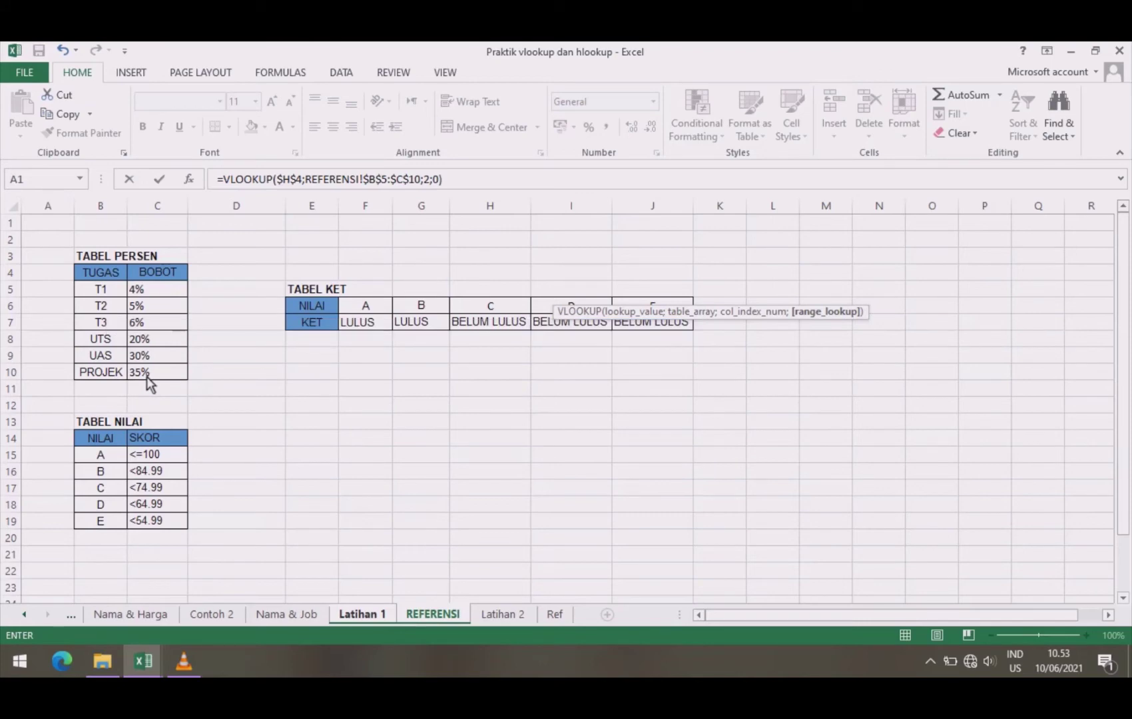
pyautogui.write('*')
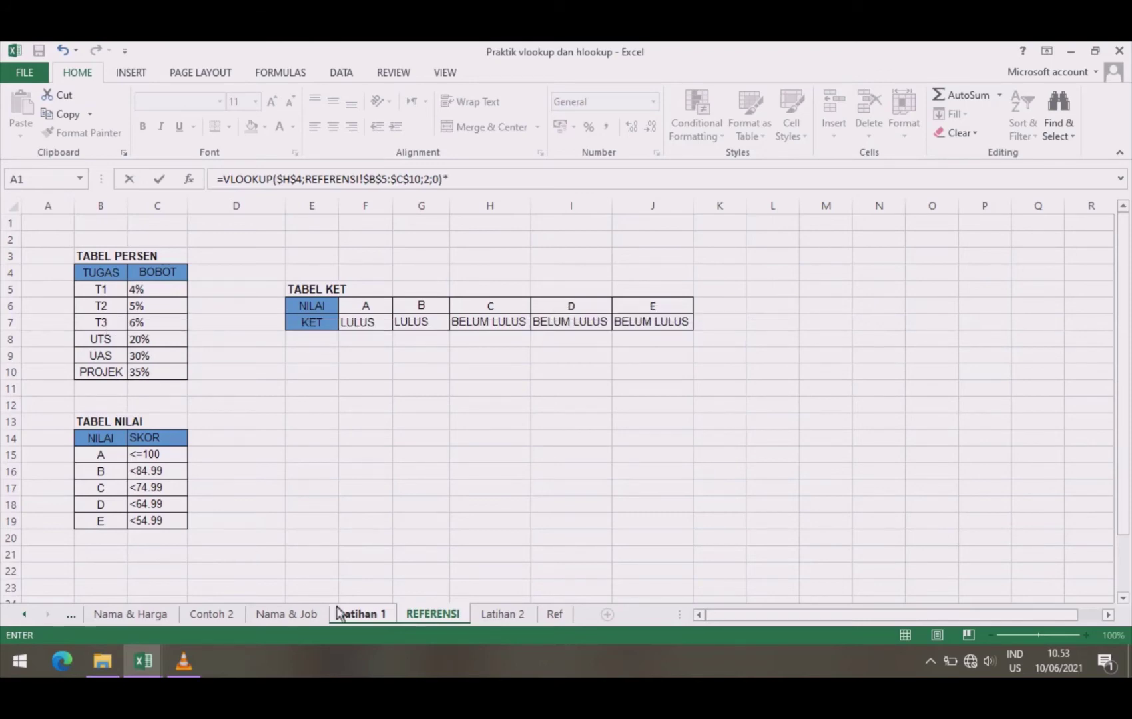
pyautogui.click(362, 616)
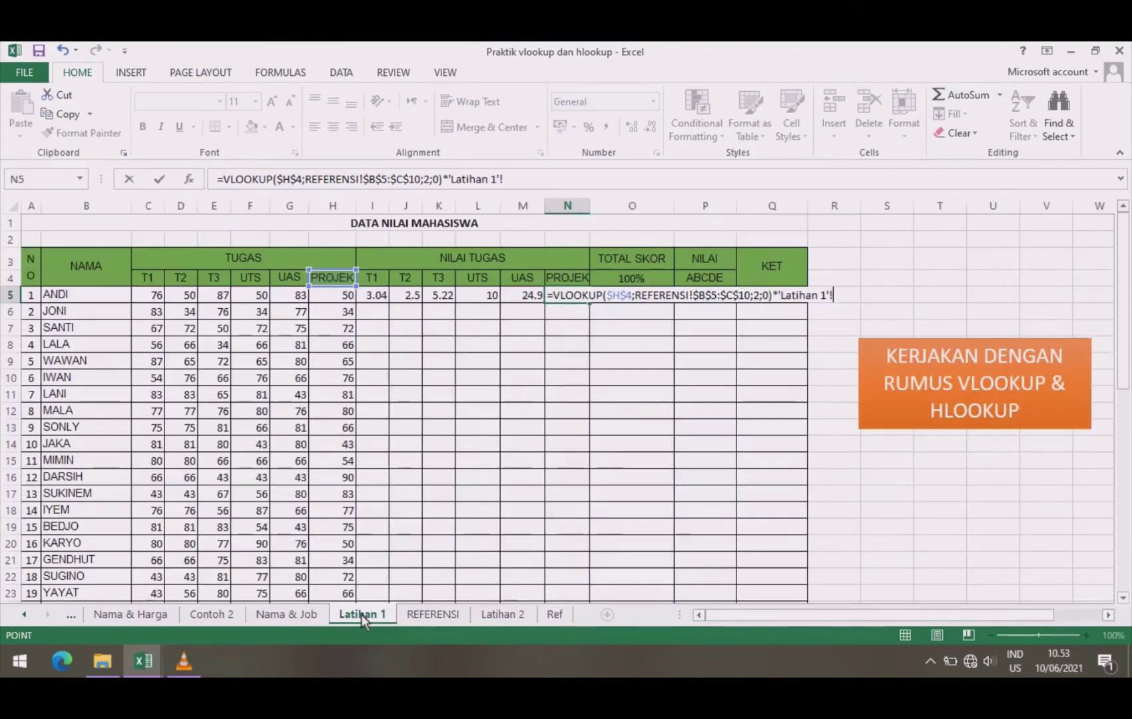
pyautogui.click(346, 299)
pyautogui.press('Return')
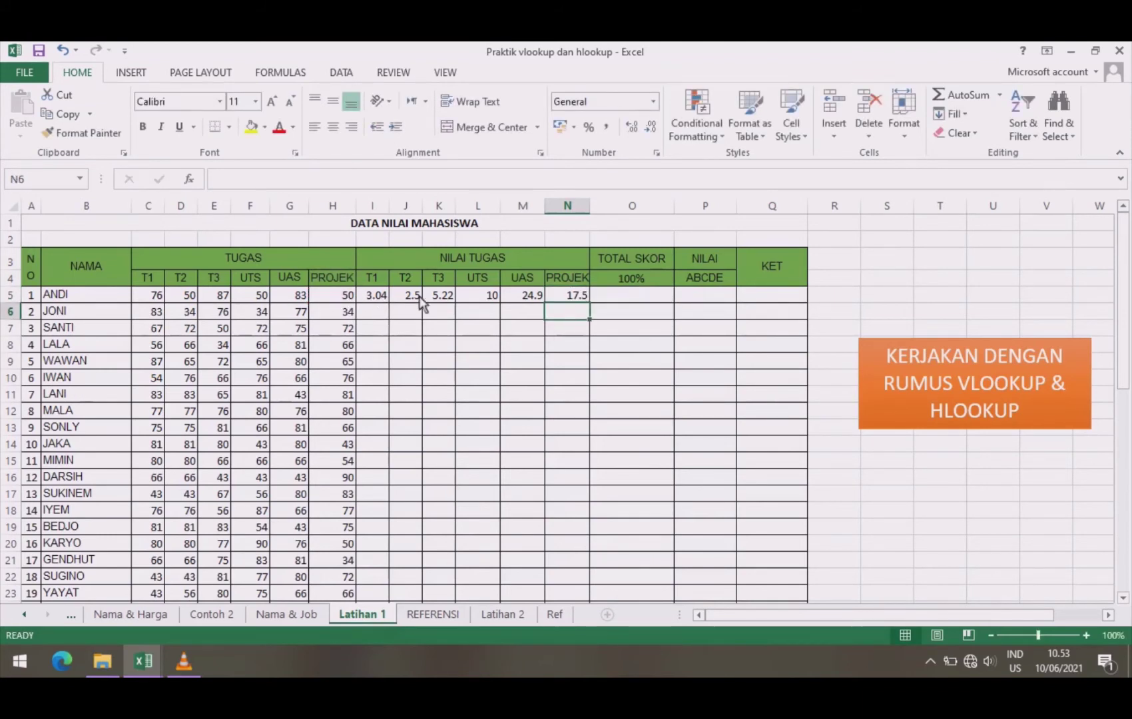
# Fill the T1 weighted-score formula from I5 down the column for all the students.
pyautogui.click(375, 297)
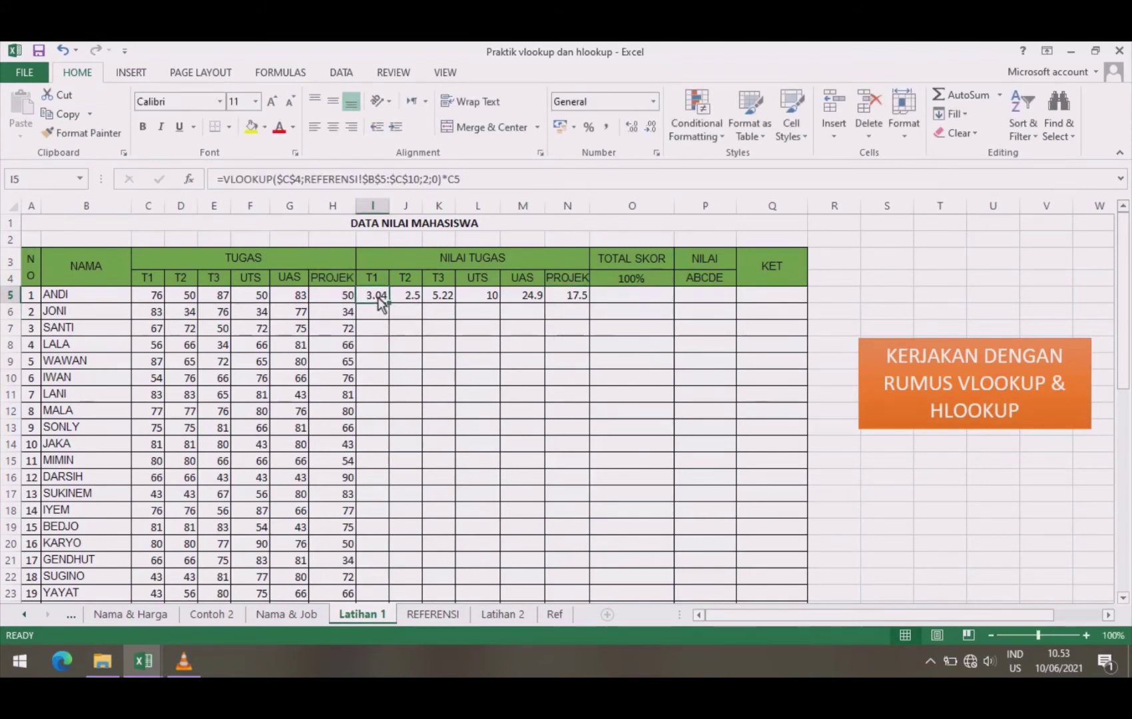
pyautogui.doubleClick(390, 303)
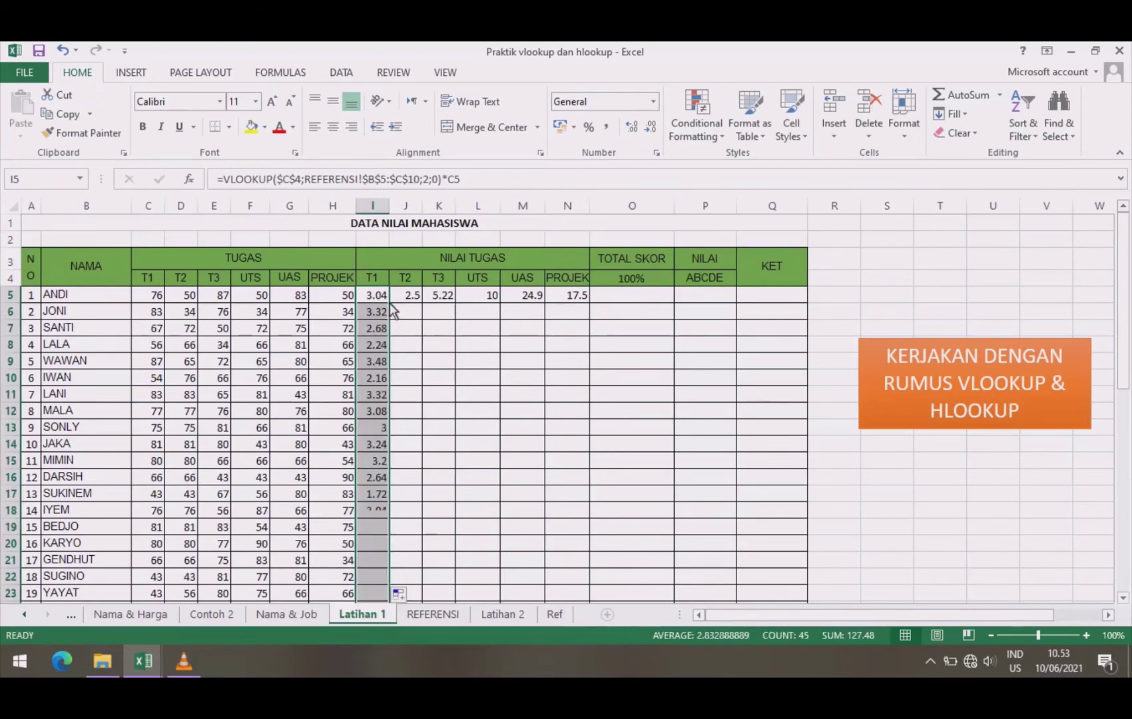
# Fill the T2, T3, UTS, UAS and PROJEK weighted-score formulas from J5:N5 down their columns for all the students.
pyautogui.click(422, 297)
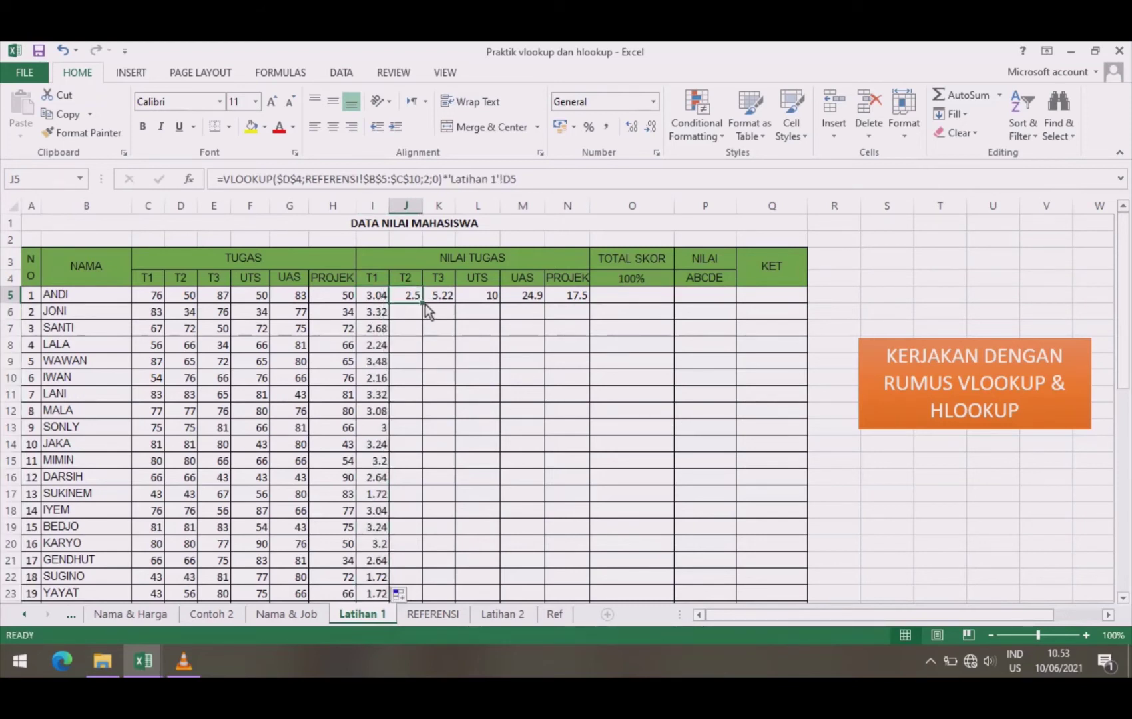
pyautogui.doubleClick(422, 303)
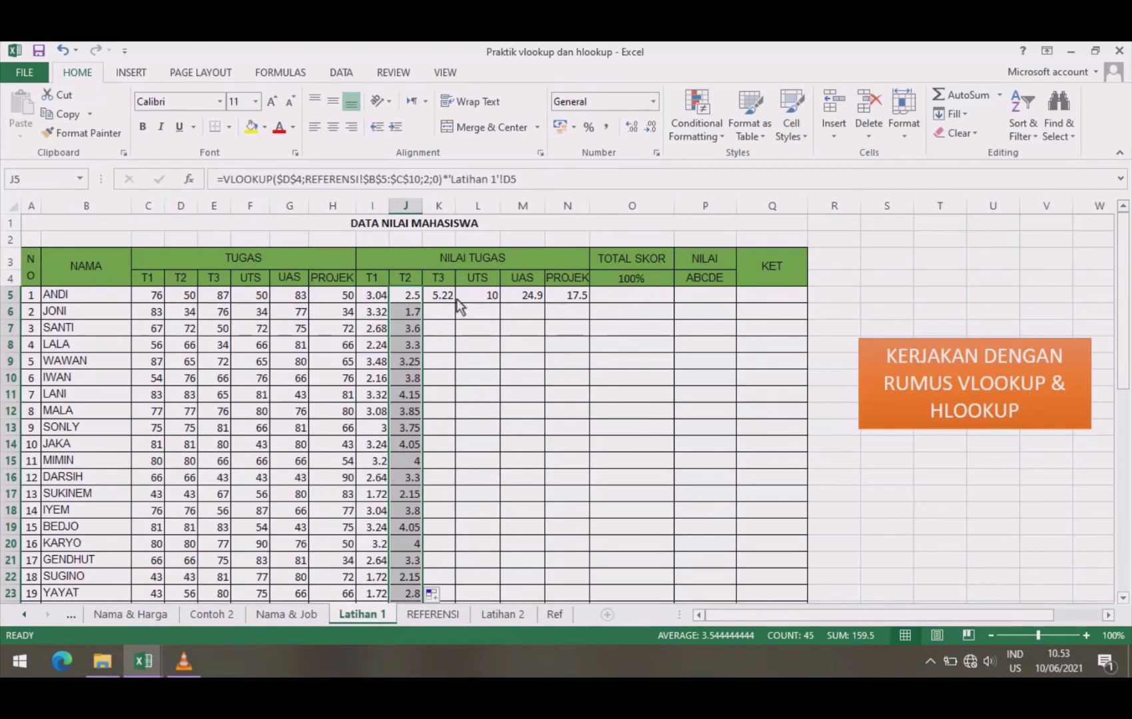
pyautogui.click(454, 298)
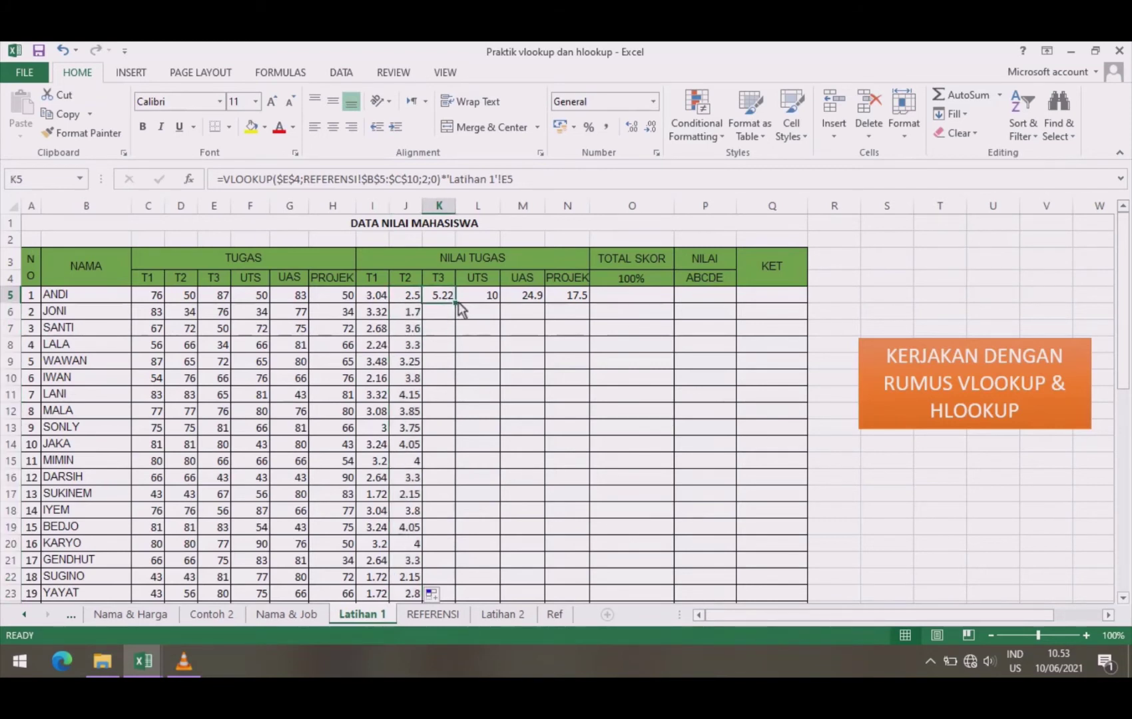
pyautogui.doubleClick(456, 303)
pyautogui.click(497, 299)
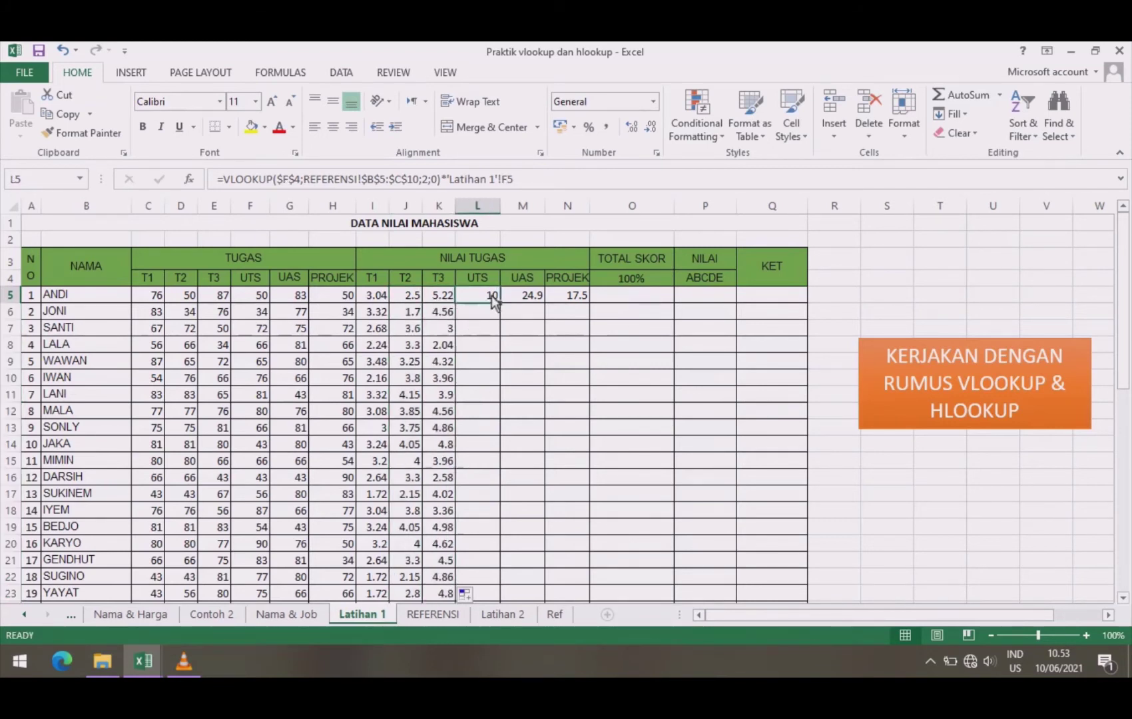
pyautogui.doubleClick(500, 303)
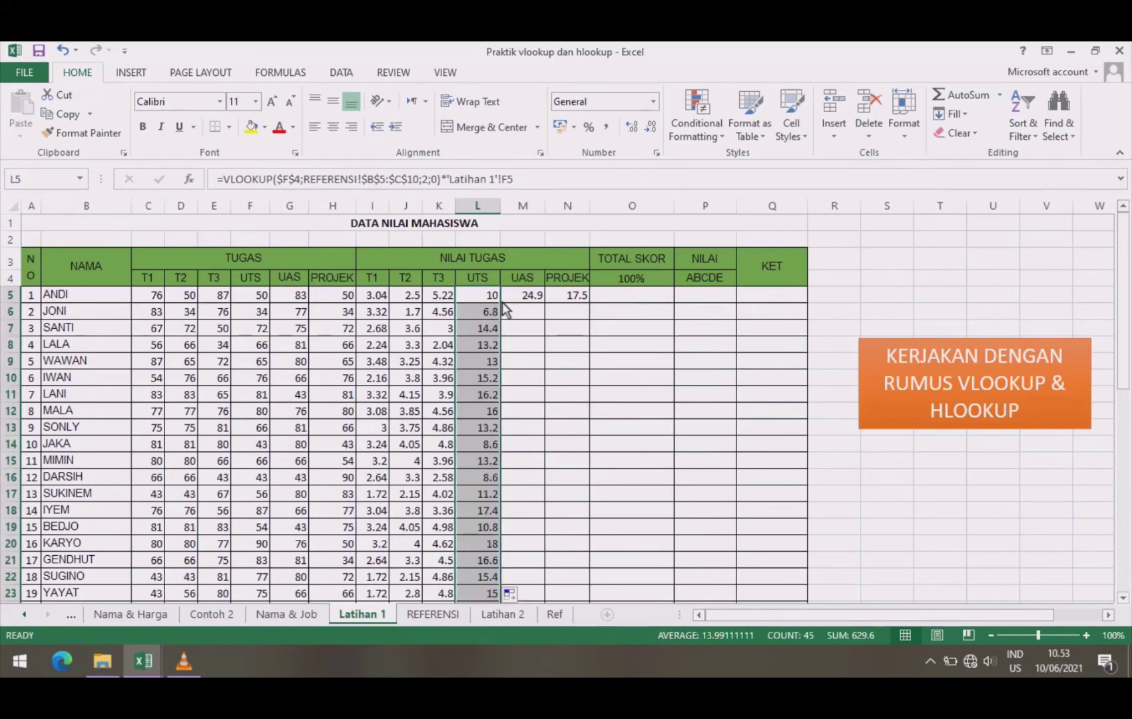
pyautogui.click(535, 299)
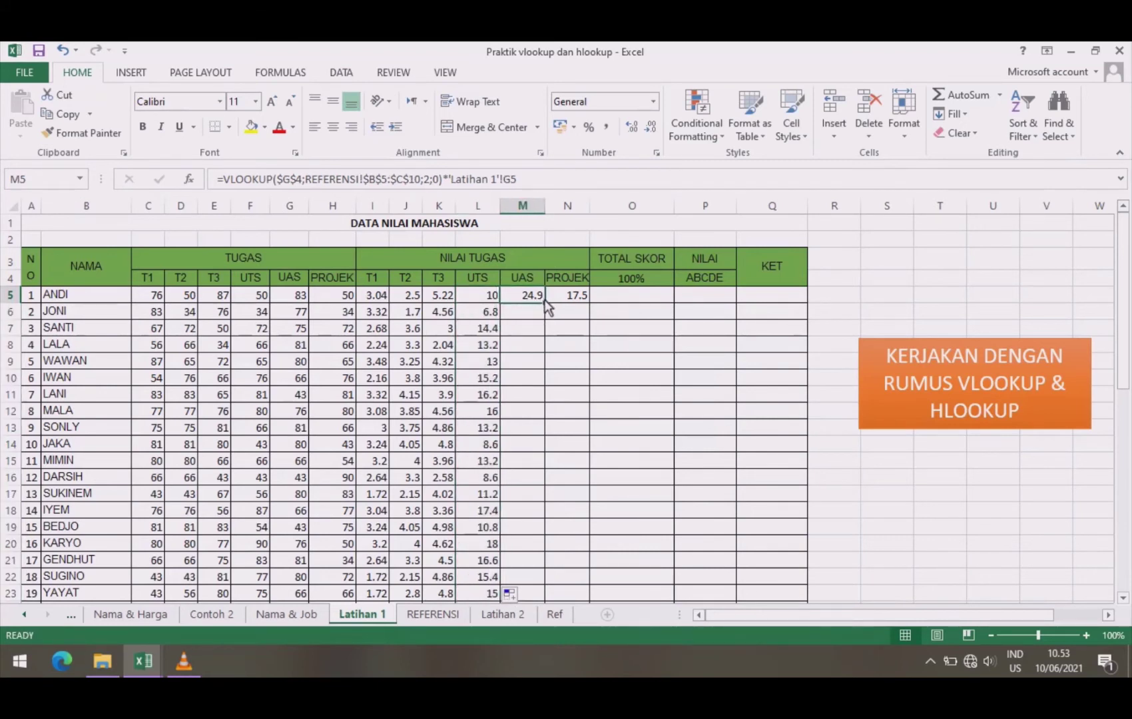
pyautogui.doubleClick(545, 303)
pyautogui.click(586, 298)
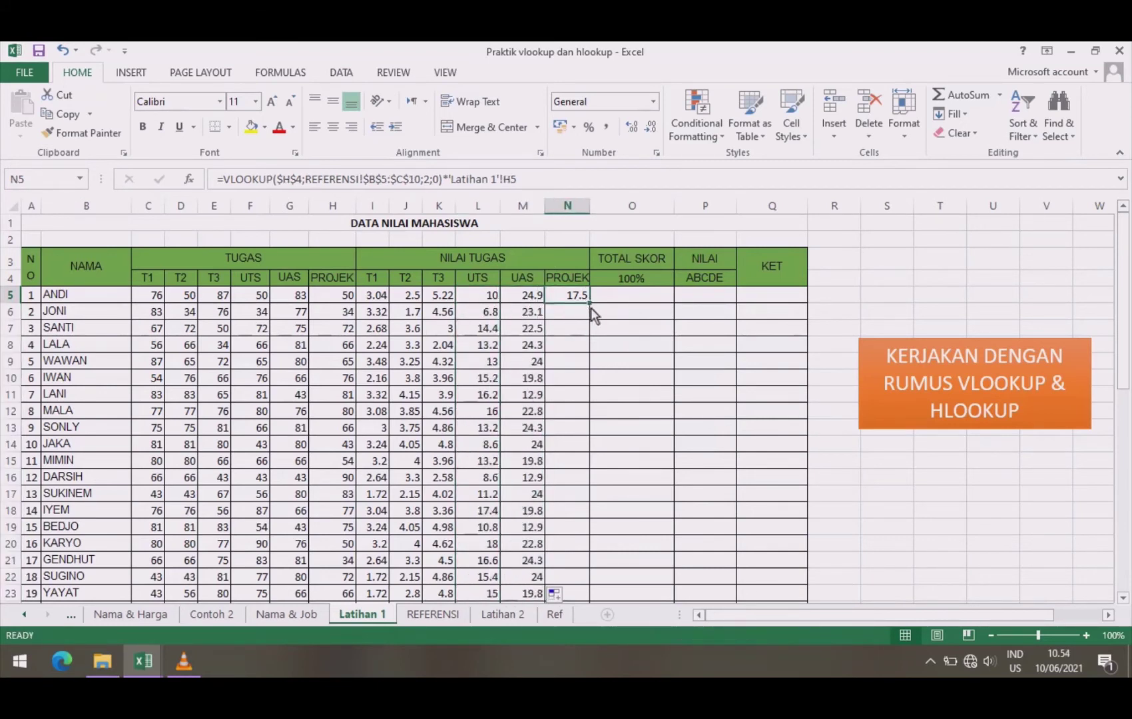
pyautogui.doubleClick(589, 303)
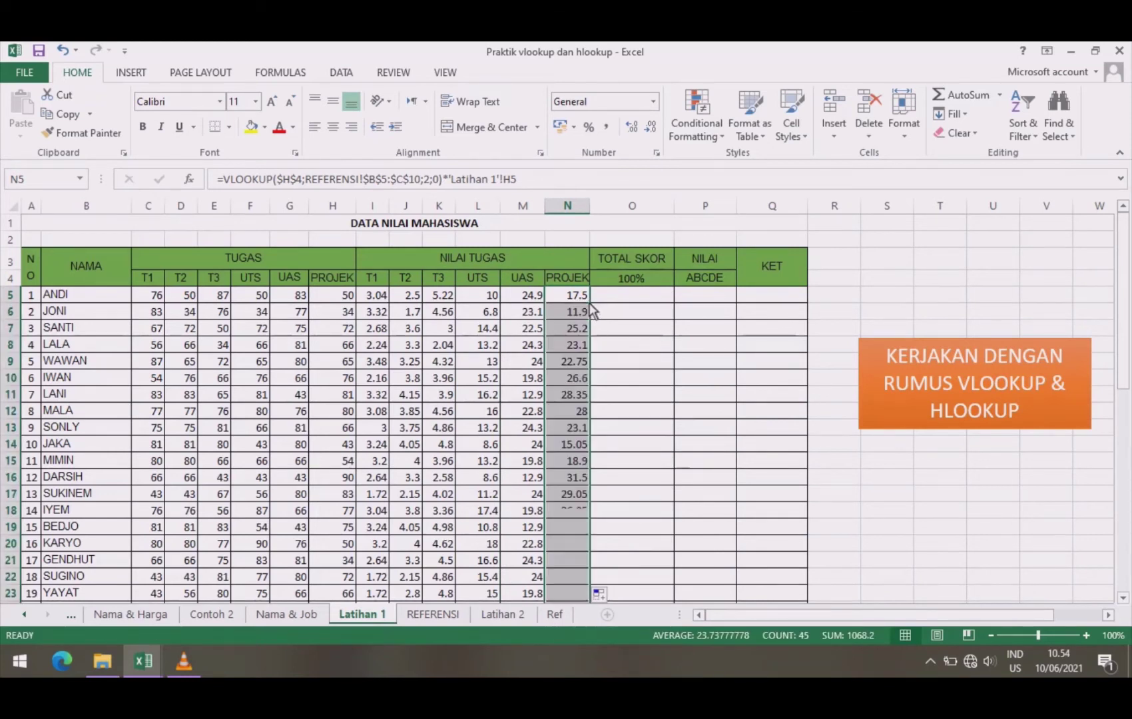
# Total the weighted scores with =SUM(I5:N5) in O5 and fill the formula down the TOTAL SKOR column for all students.
pyautogui.click(650, 295)
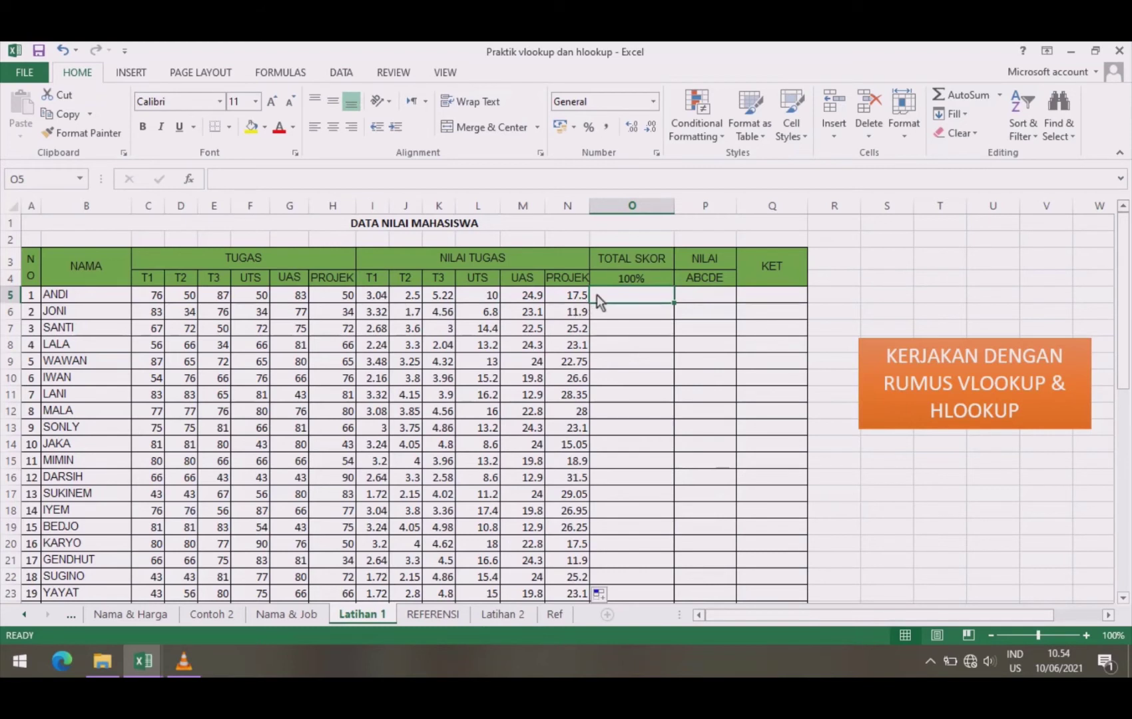
pyautogui.write('=SUM')
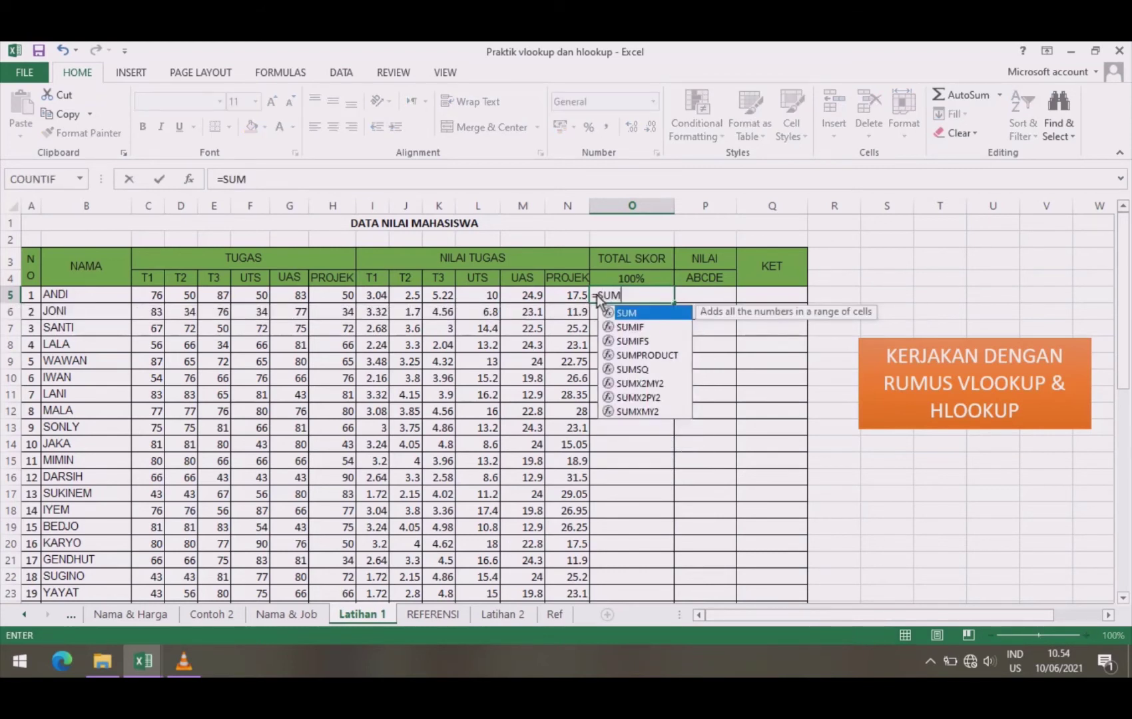
pyautogui.write('(')
pyautogui.click(377, 298)
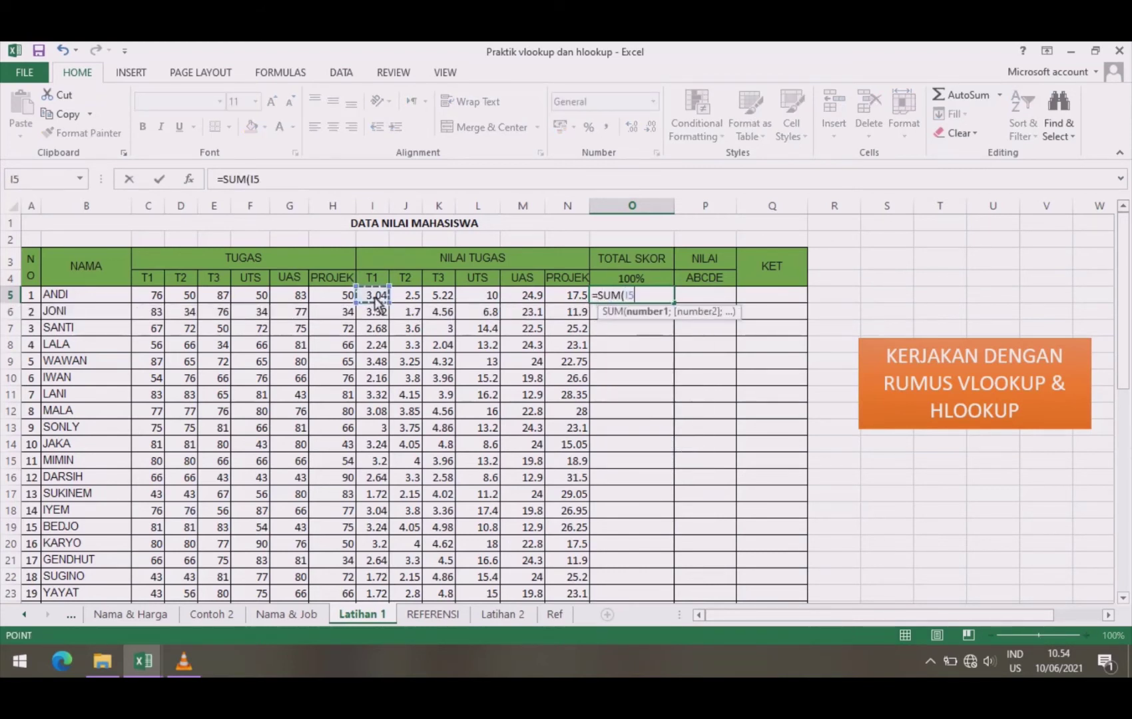
pyautogui.moveTo(376, 297); pyautogui.dragTo(565, 297)
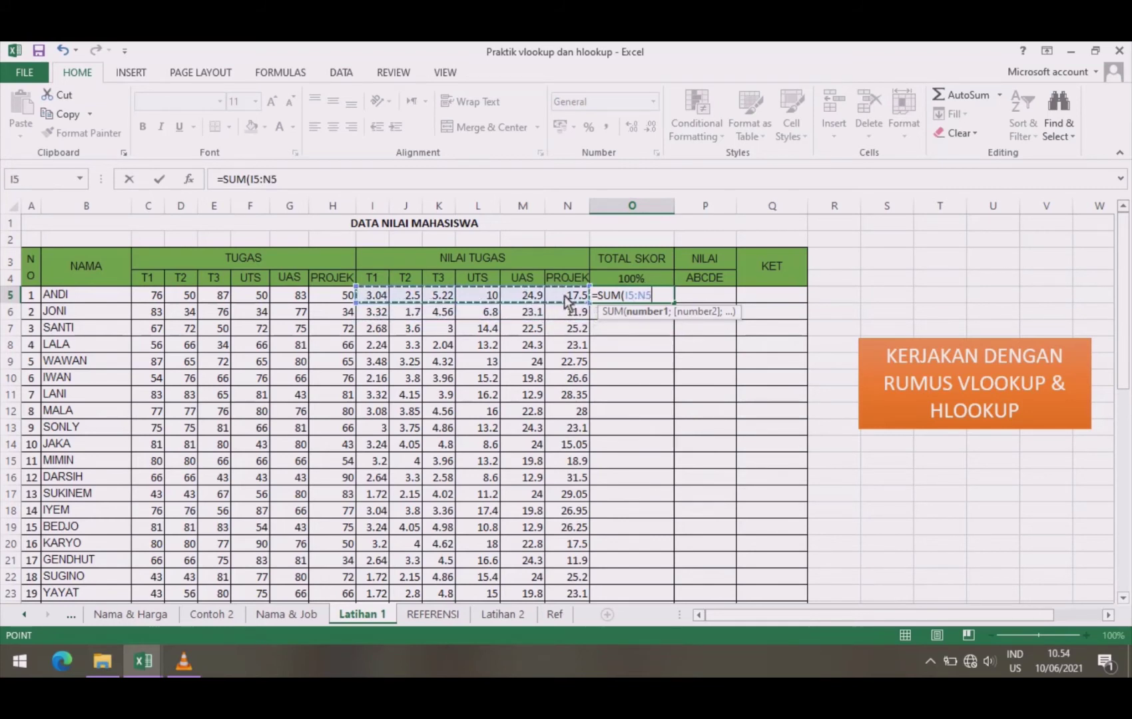
pyautogui.press('Return')
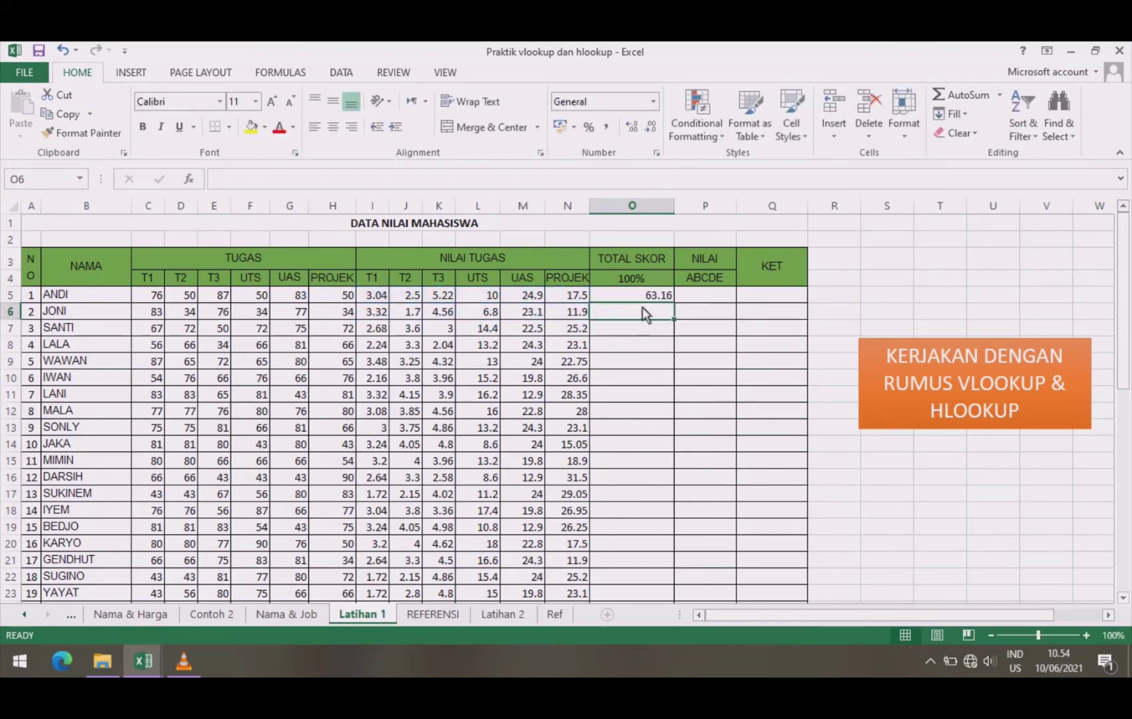
pyautogui.click(645, 295)
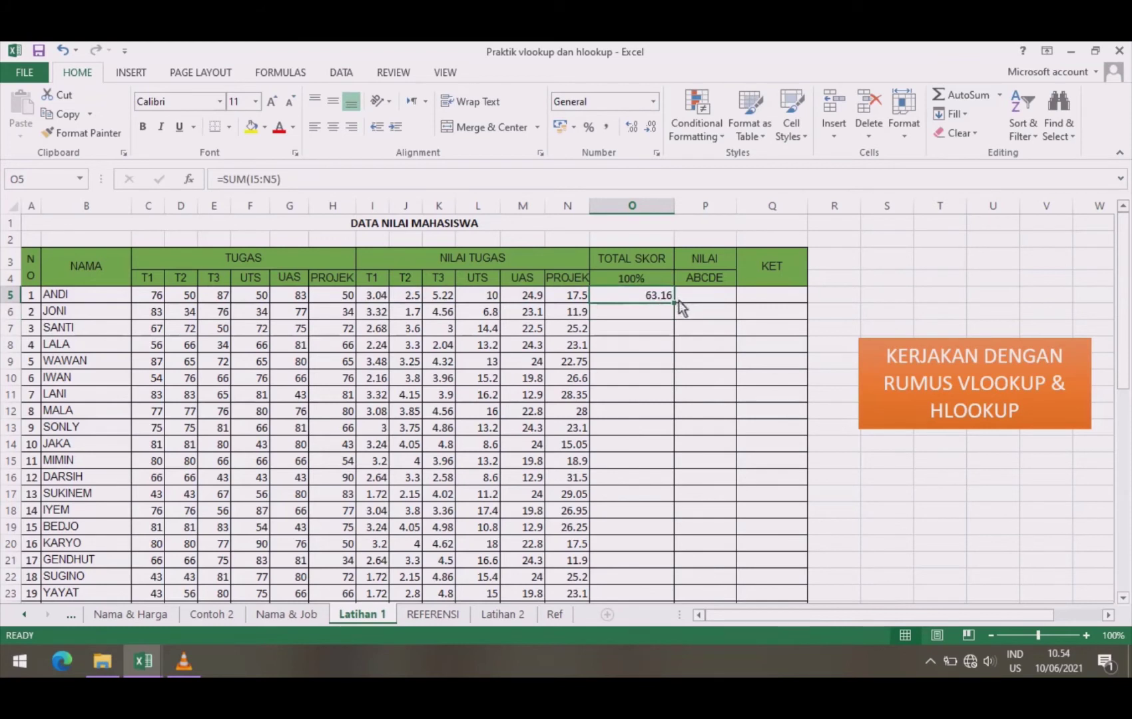
pyautogui.doubleClick(675, 302)
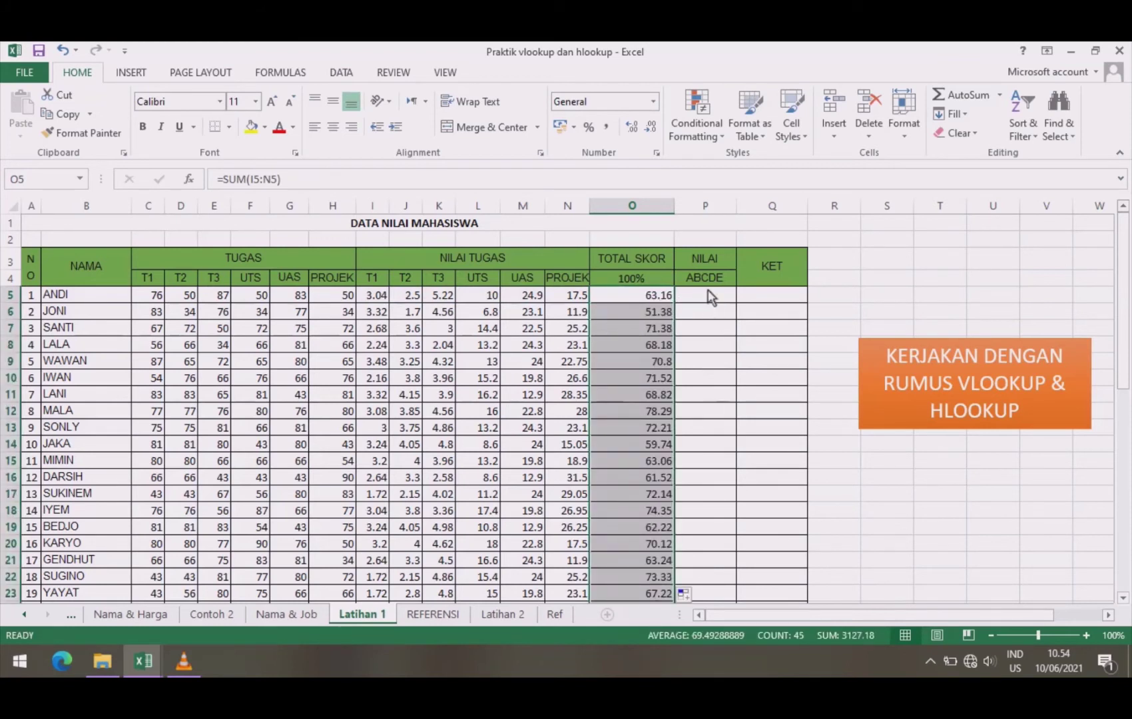
# On the REFERENSI sheet, start a helper grade table with the headers SKOR in E14 and NILAI in F14.
pyautogui.click(705, 268)
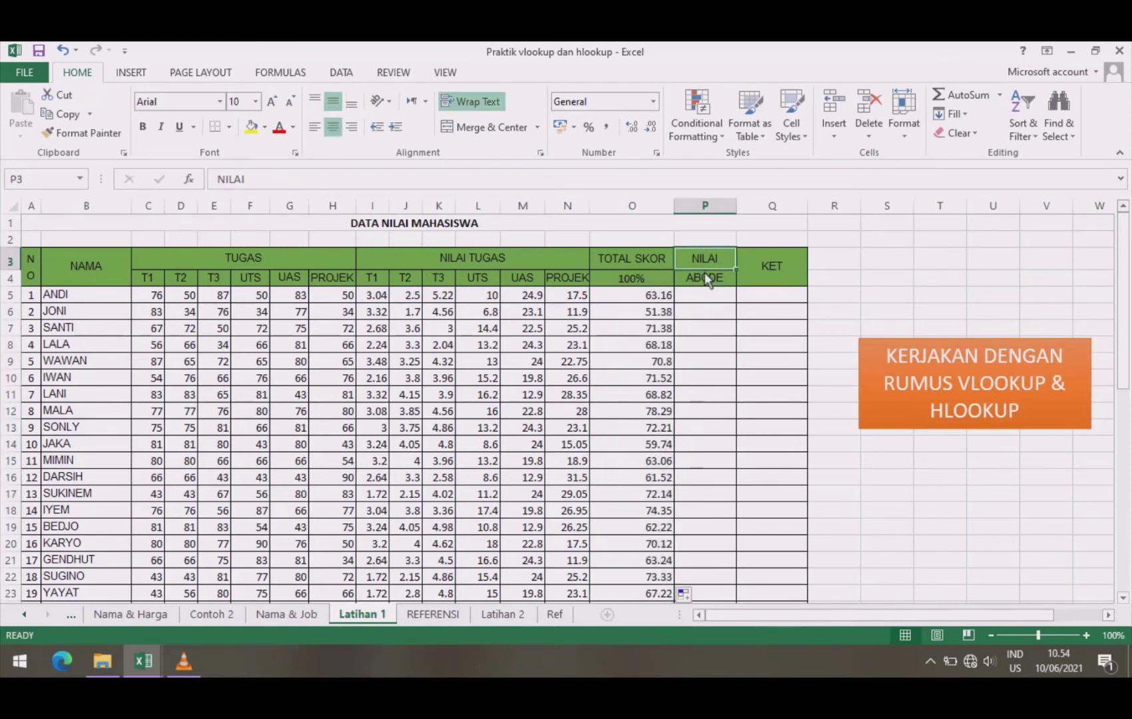
pyautogui.click(437, 616)
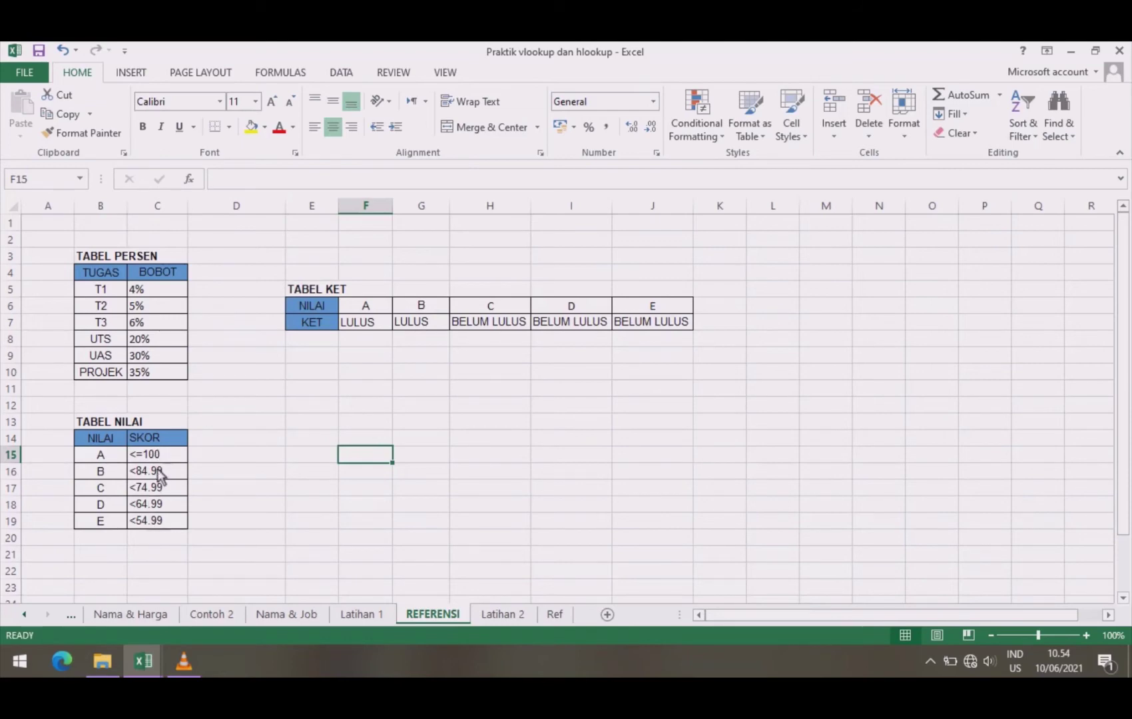
pyautogui.click(373, 616)
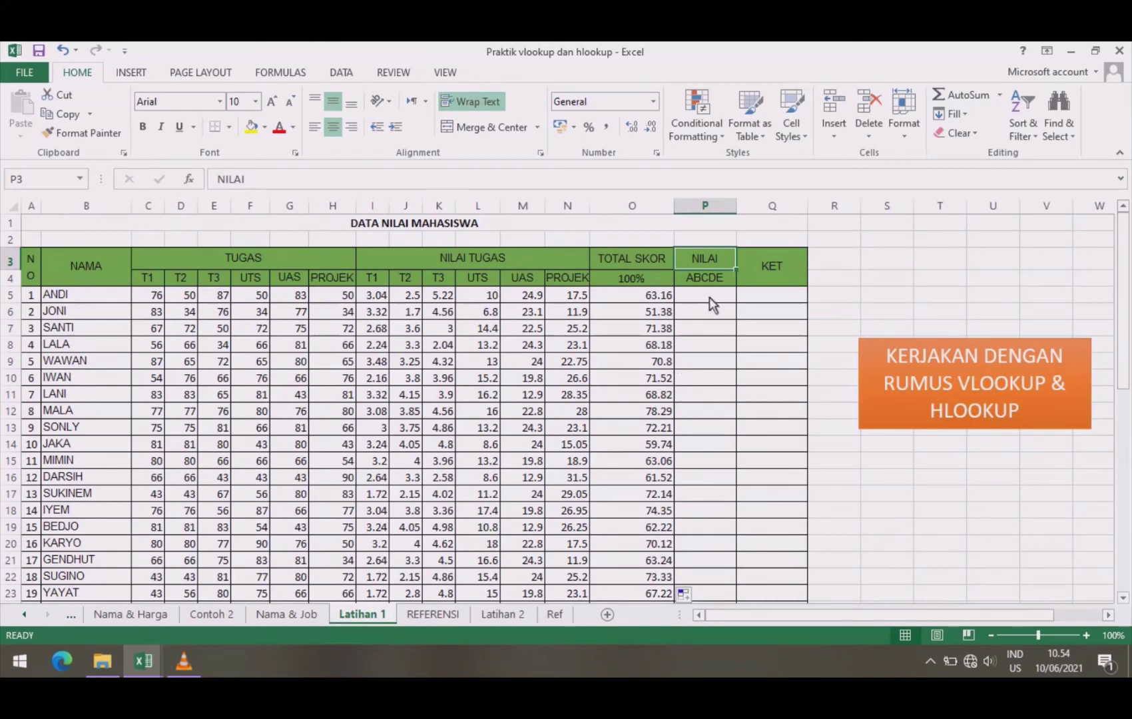
pyautogui.click(448, 616)
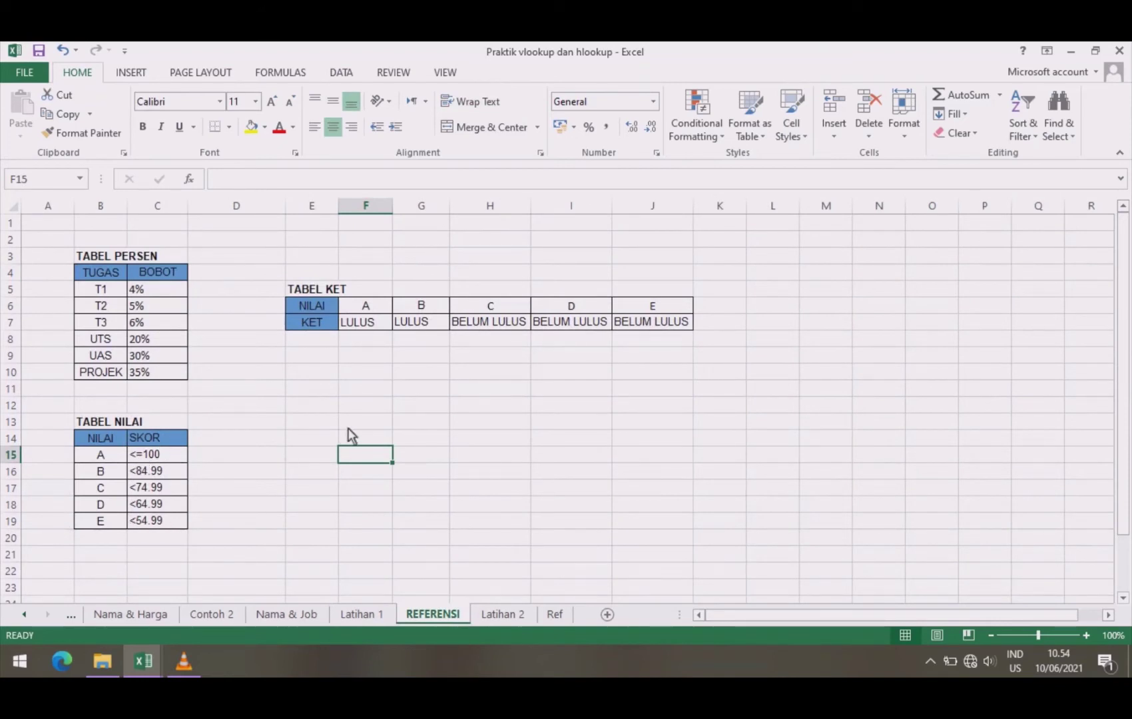
pyautogui.click(325, 443)
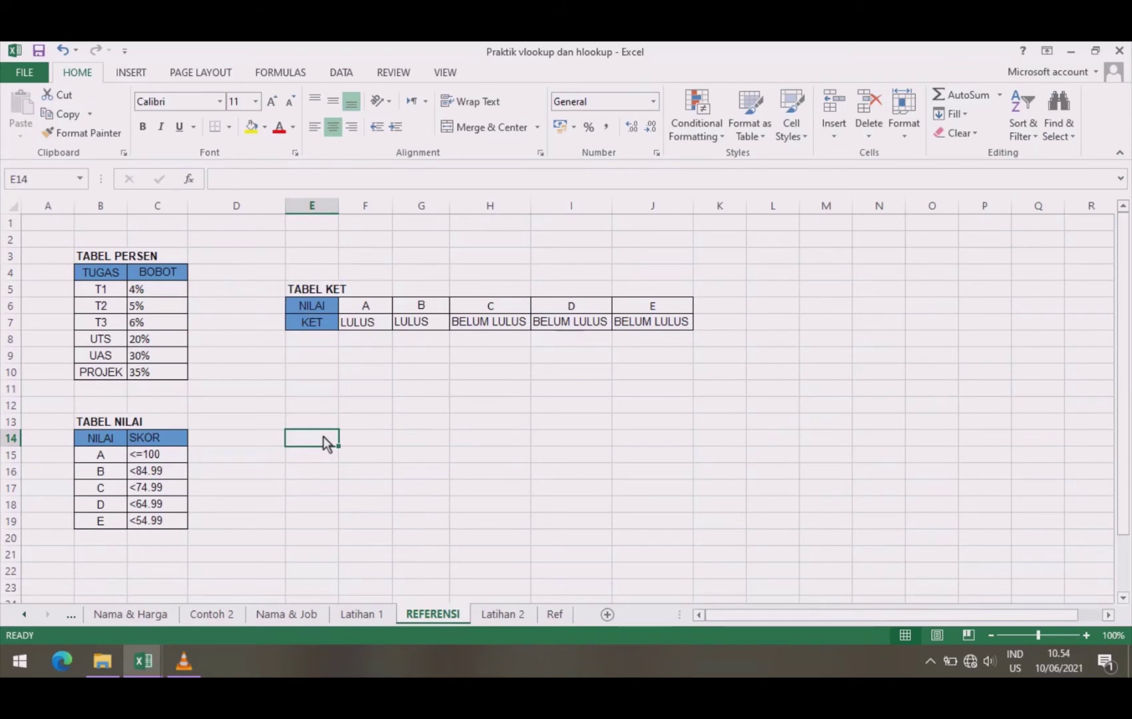
pyautogui.write('SKOR')
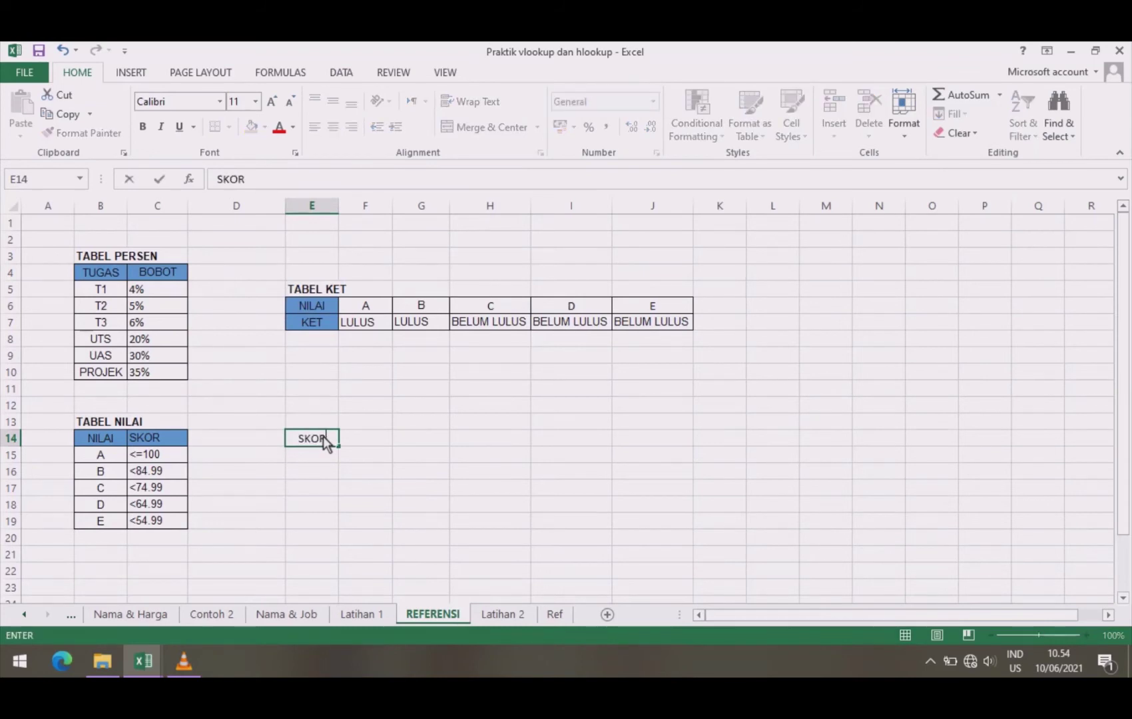
pyautogui.press('Tab')
pyautogui.write('NILAI')
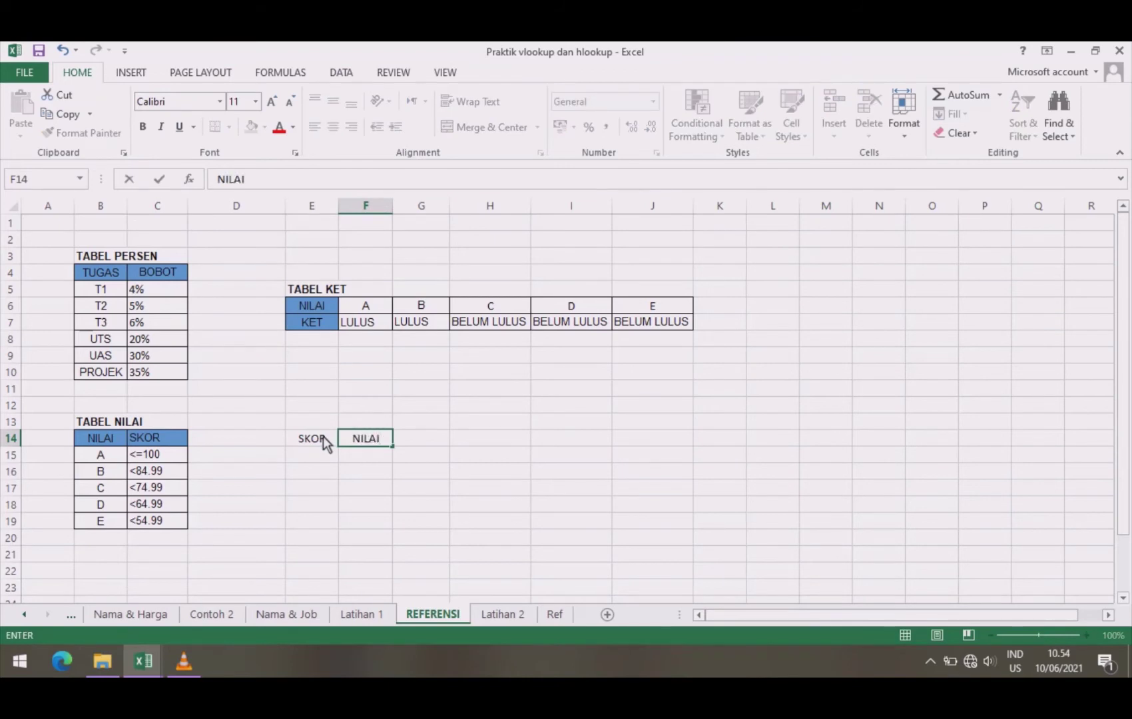
pyautogui.press('Return')
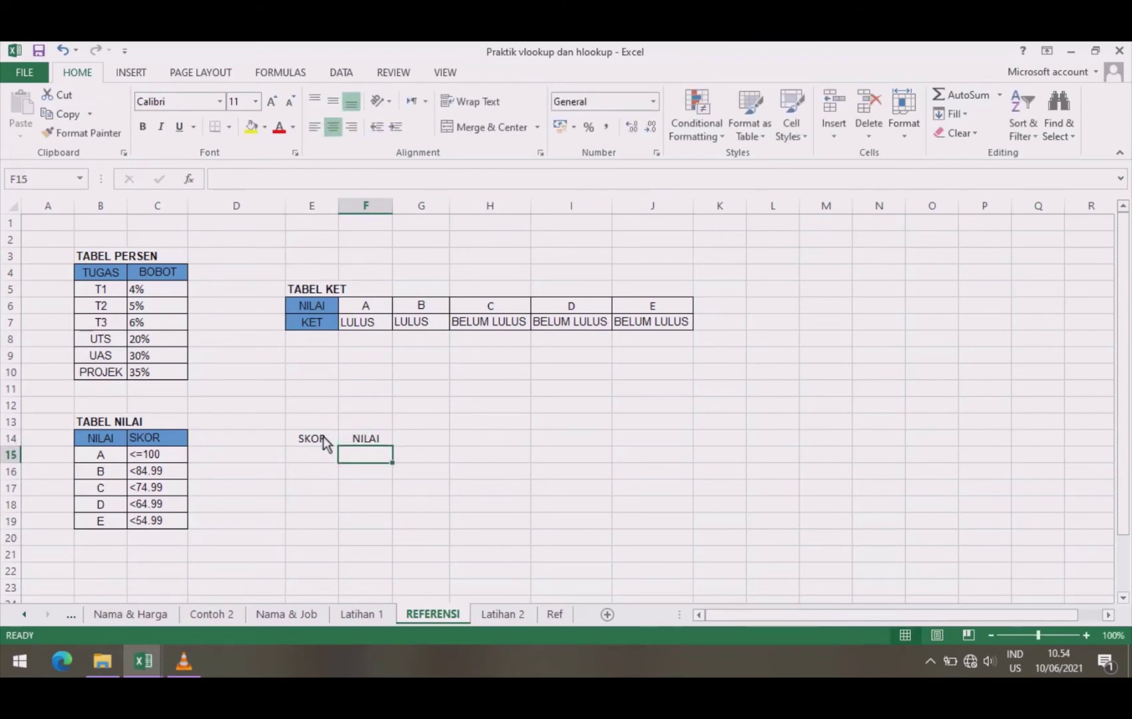
# List the grades E, D, C, B and A under the new NILAI header in F15:F19.
pyautogui.write('E')
pyautogui.press('Return')
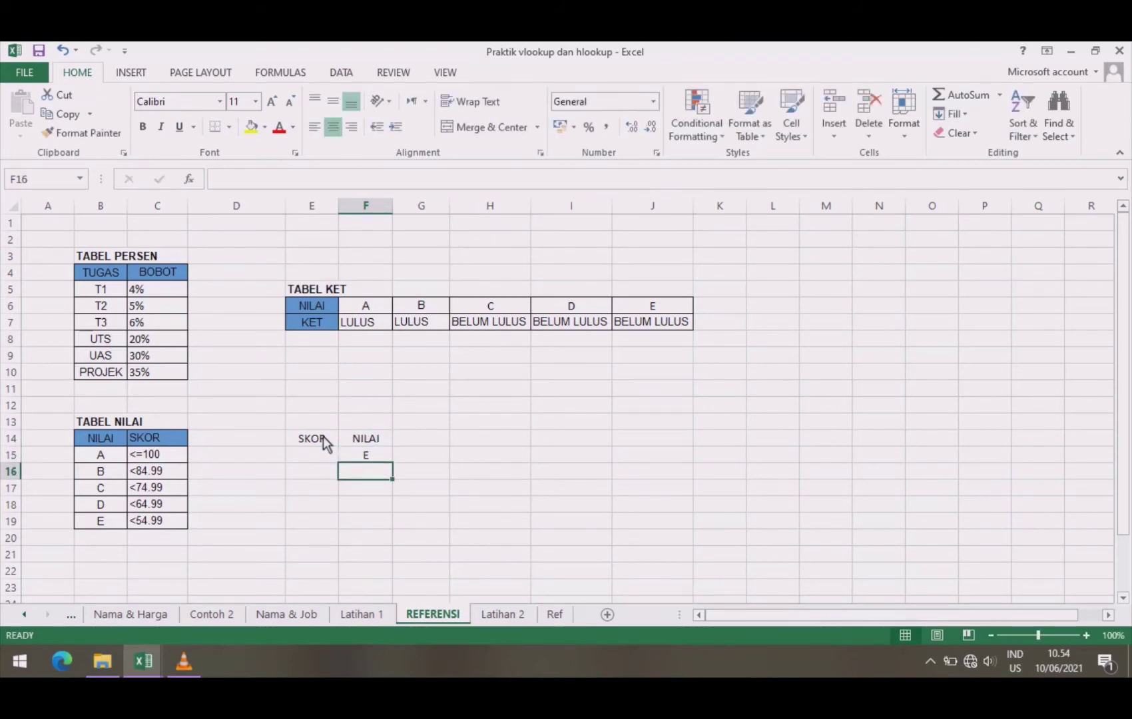
pyautogui.write('D')
pyautogui.press('Return')
pyautogui.write('C')
pyautogui.press('Return')
pyautogui.write('B')
pyautogui.press('Return')
pyautogui.write('A')
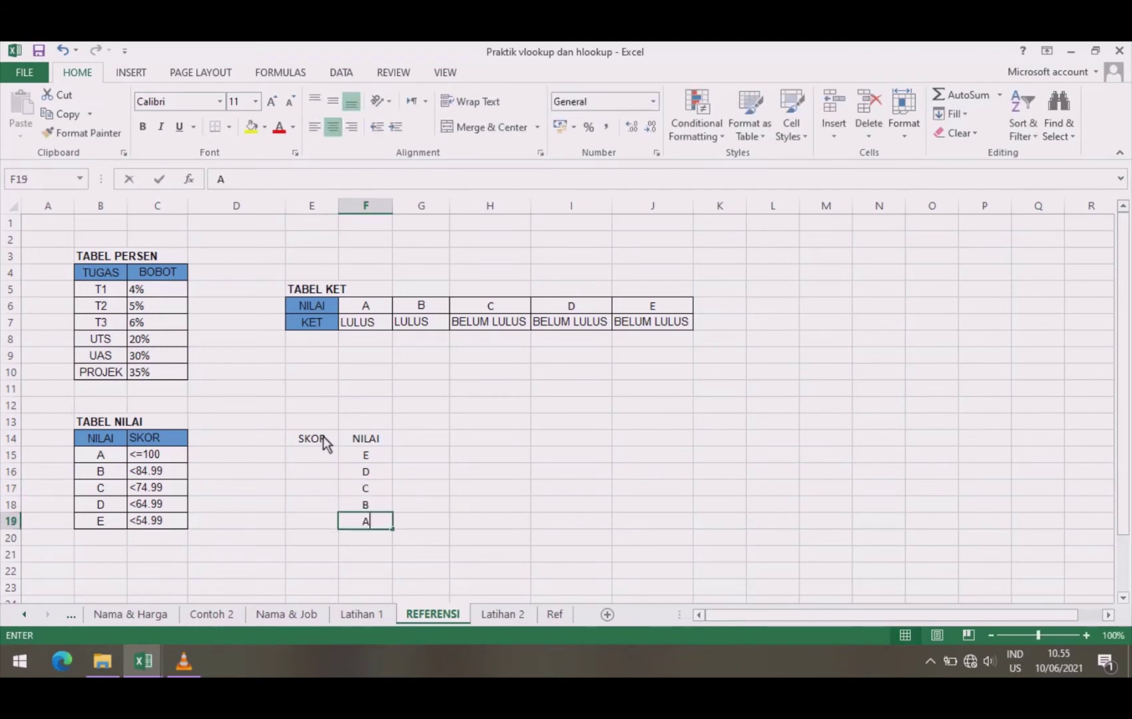
# Enter the lower score limits 0, 53.99, 63.99 and 73.99 under SKOR in E15:E18, beside grades E to B.
pyautogui.click(324, 450)
pyautogui.write('0')
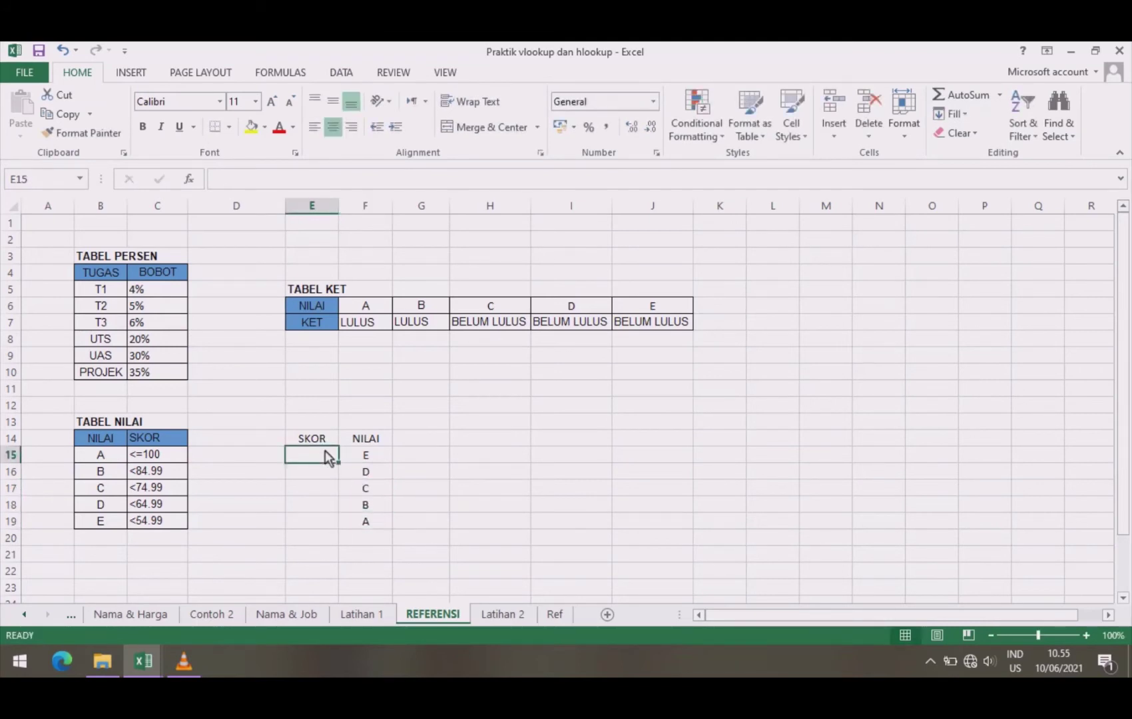
pyautogui.press('Return')
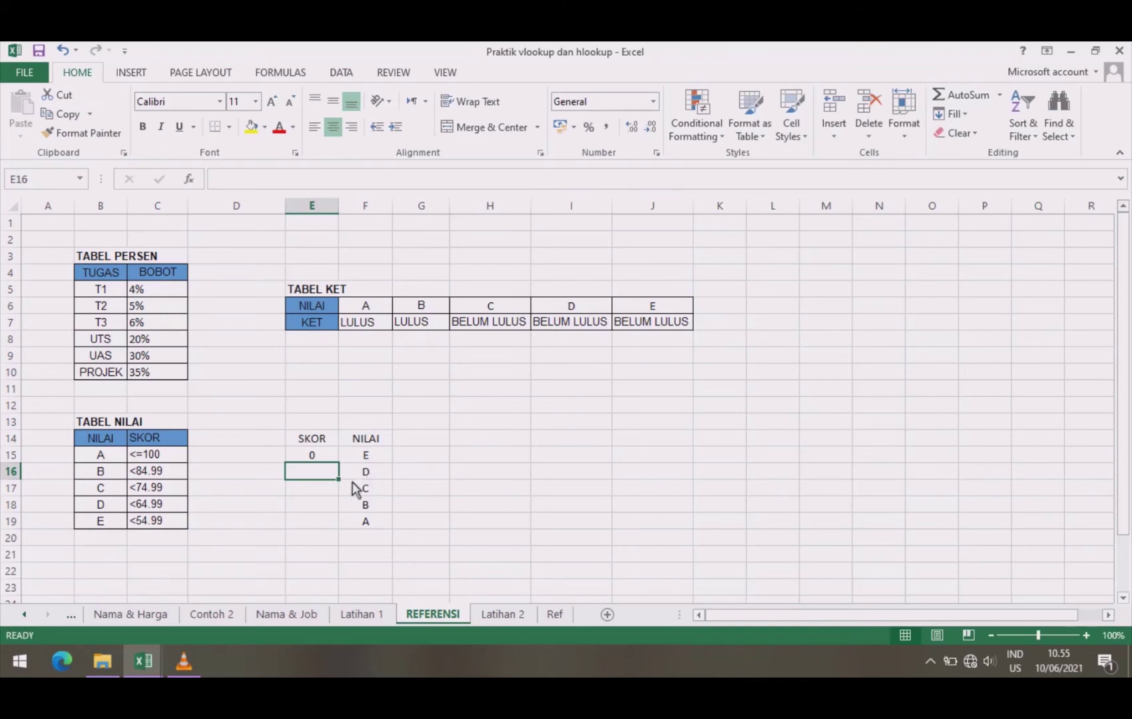
pyautogui.write('53.99')
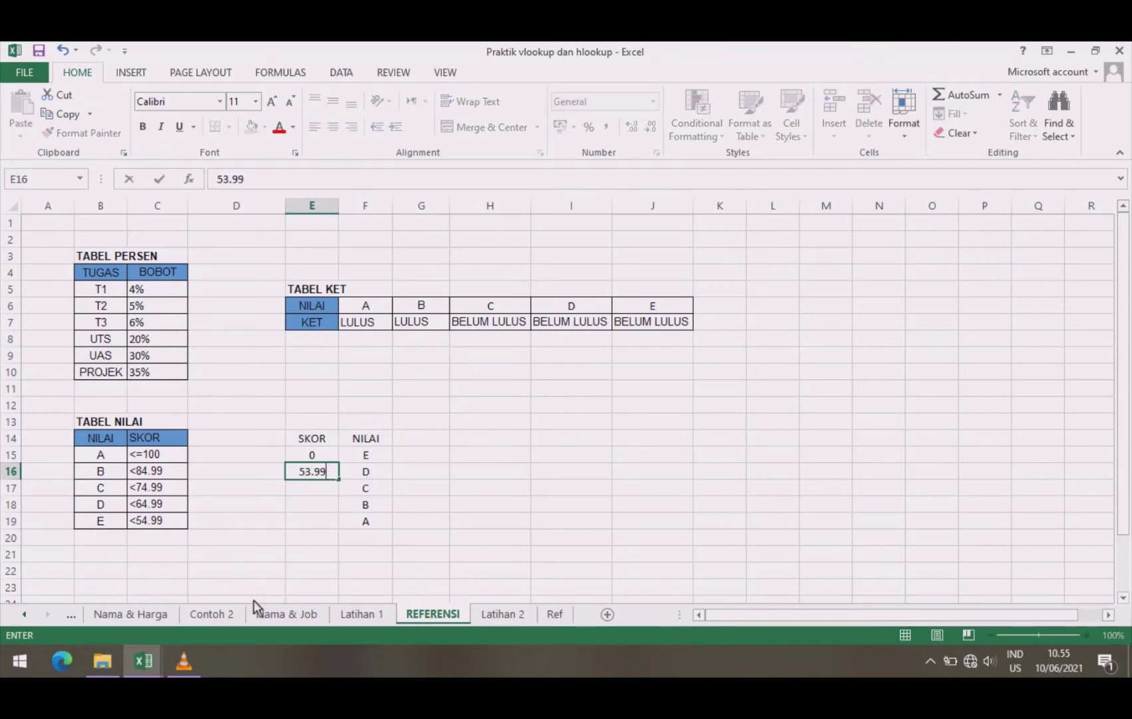
pyautogui.press('Return')
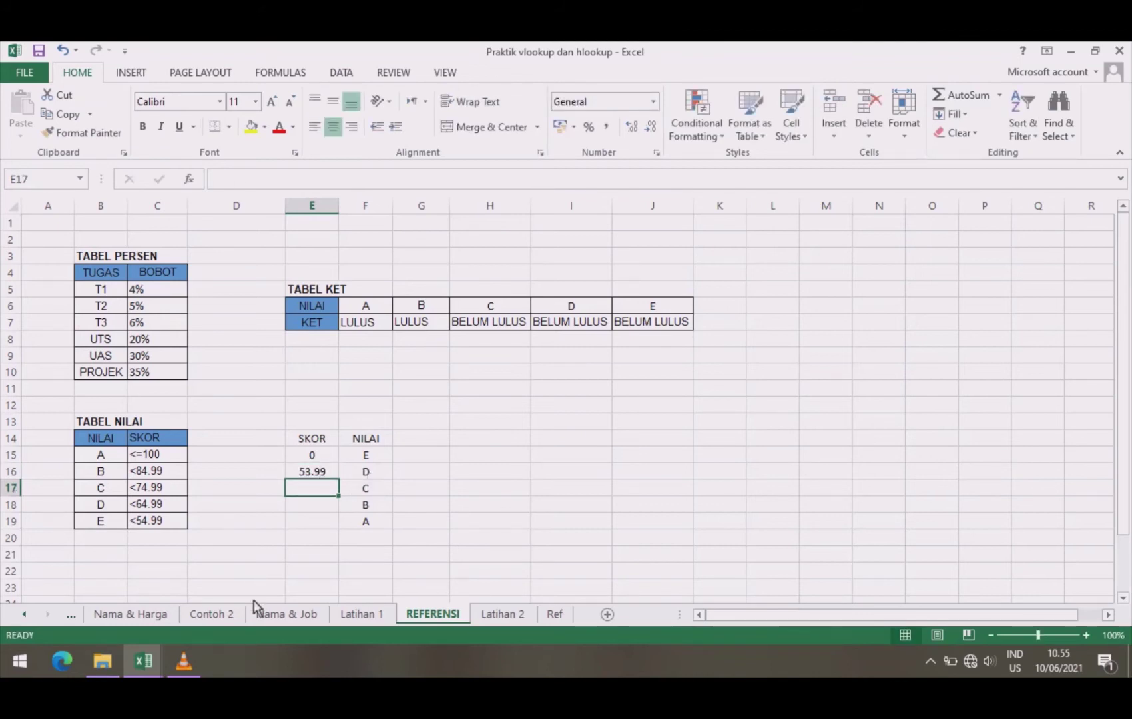
pyautogui.write('63.99')
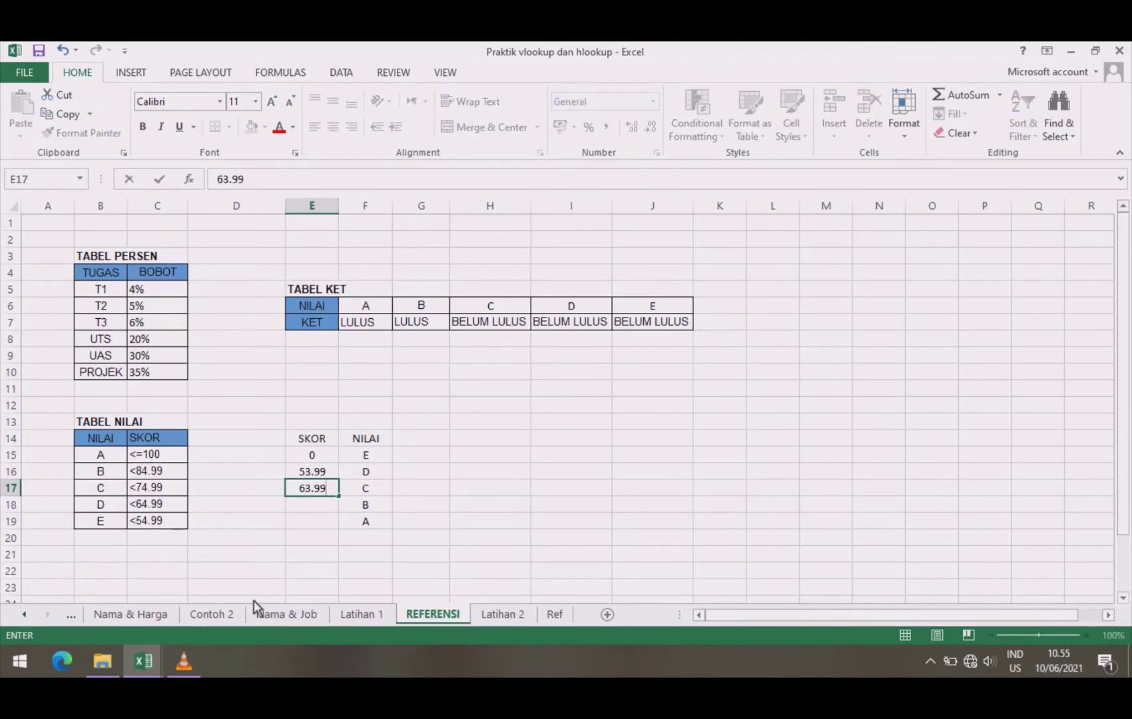
pyautogui.press('Return')
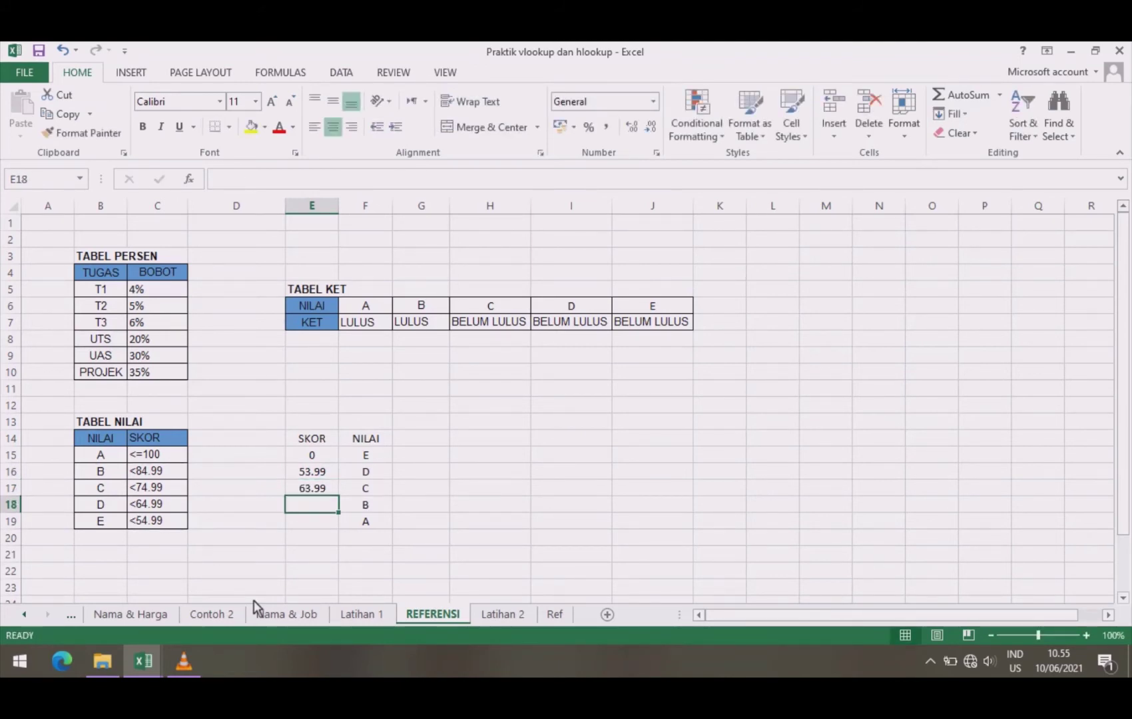
pyautogui.write('73.99')
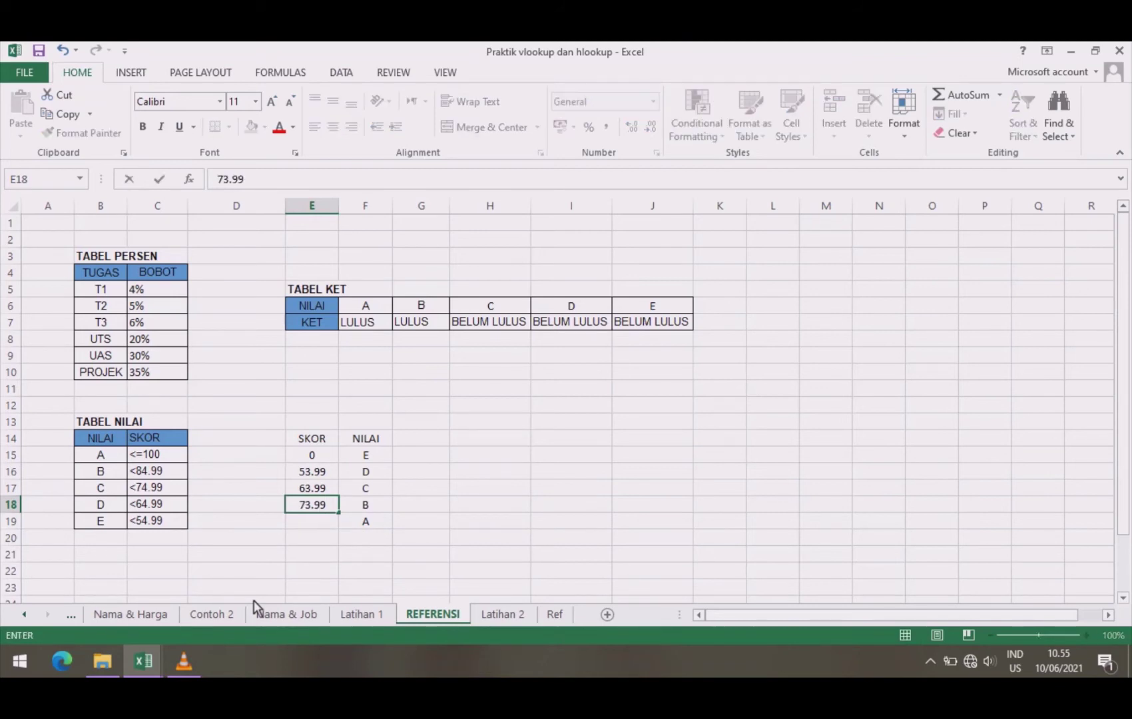
# Complete the SKOR column of the new score table with 73.99 in E18 and 83.99 in E19.
pyautogui.press('Return')
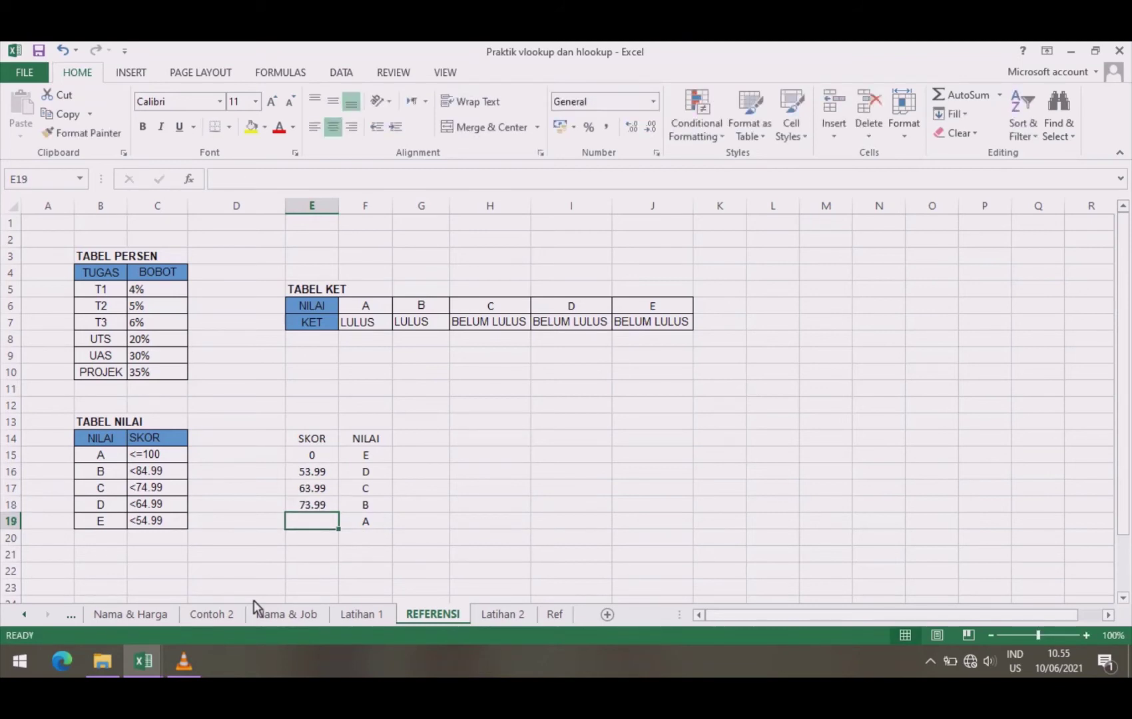
pyautogui.write('83.99')
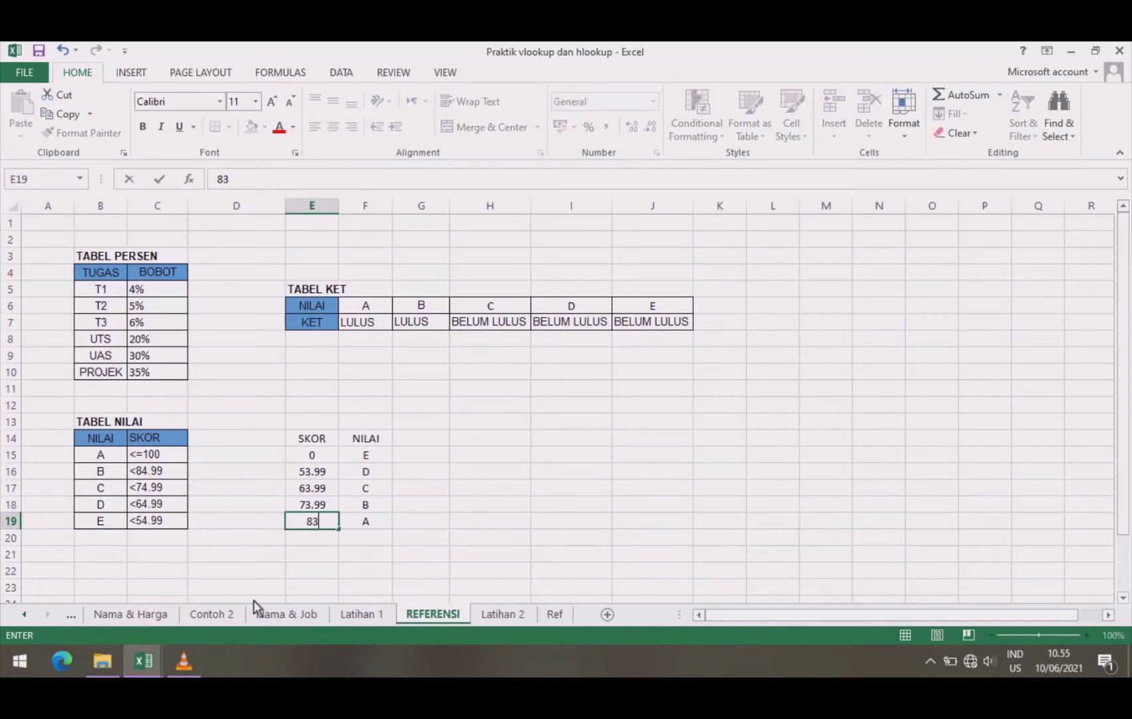
pyautogui.click(313, 444)
# Fill the headers E14:F14 with the same blue as the other tables and apply all borders to E14:F19.
pyautogui.moveTo(341, 447); pyautogui.dragTo(359, 453)
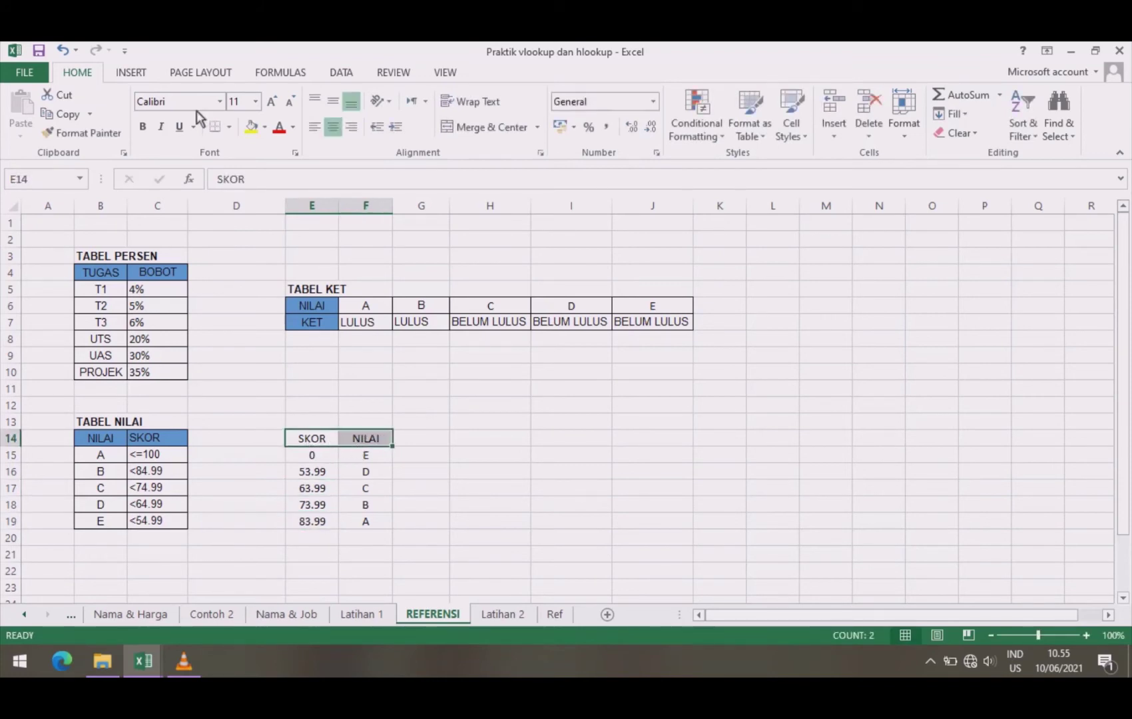
pyautogui.click(265, 129)
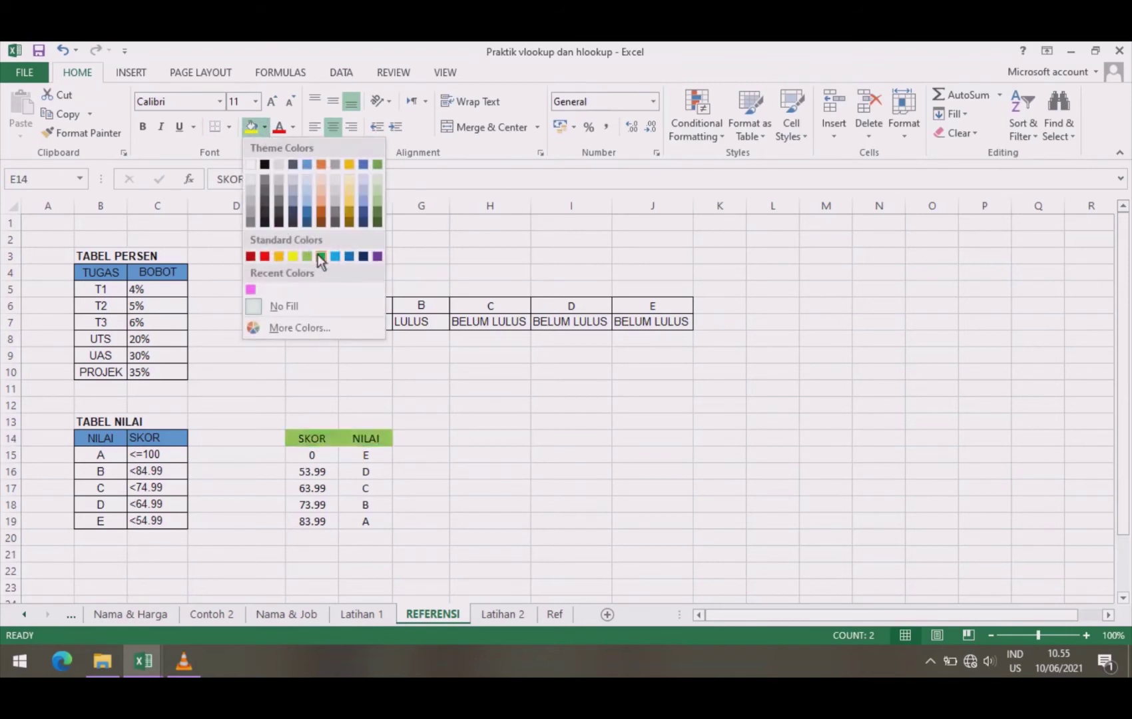
pyautogui.click(306, 163)
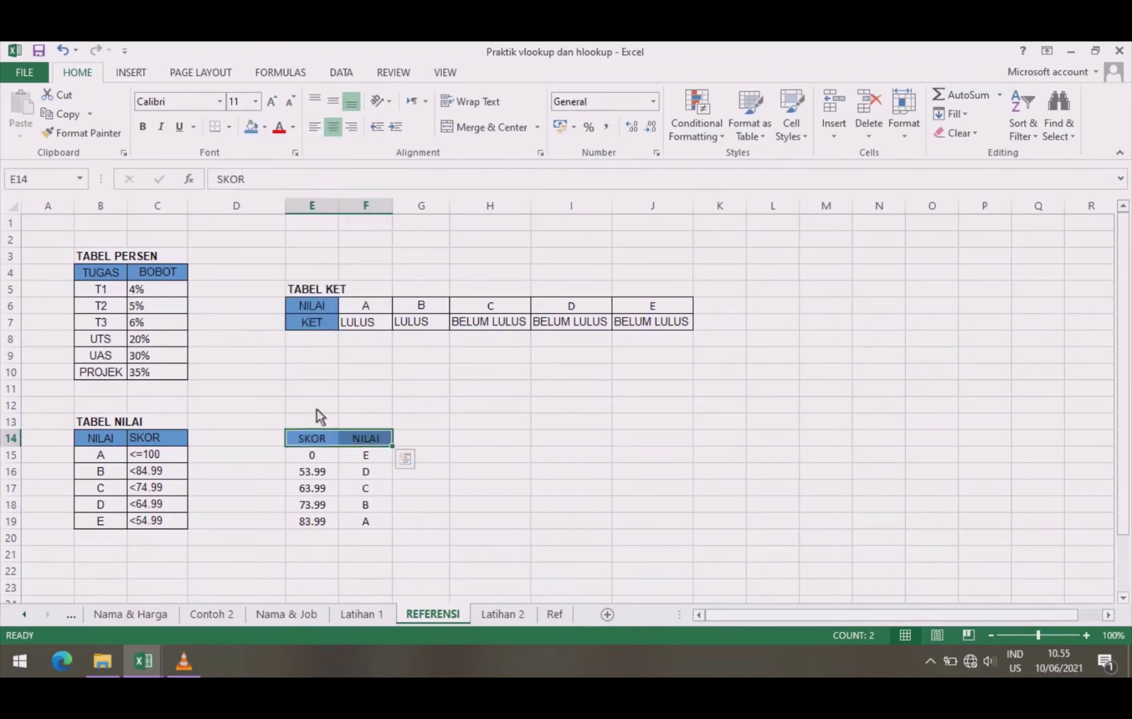
pyautogui.moveTo(316, 445); pyautogui.dragTo(364, 529)
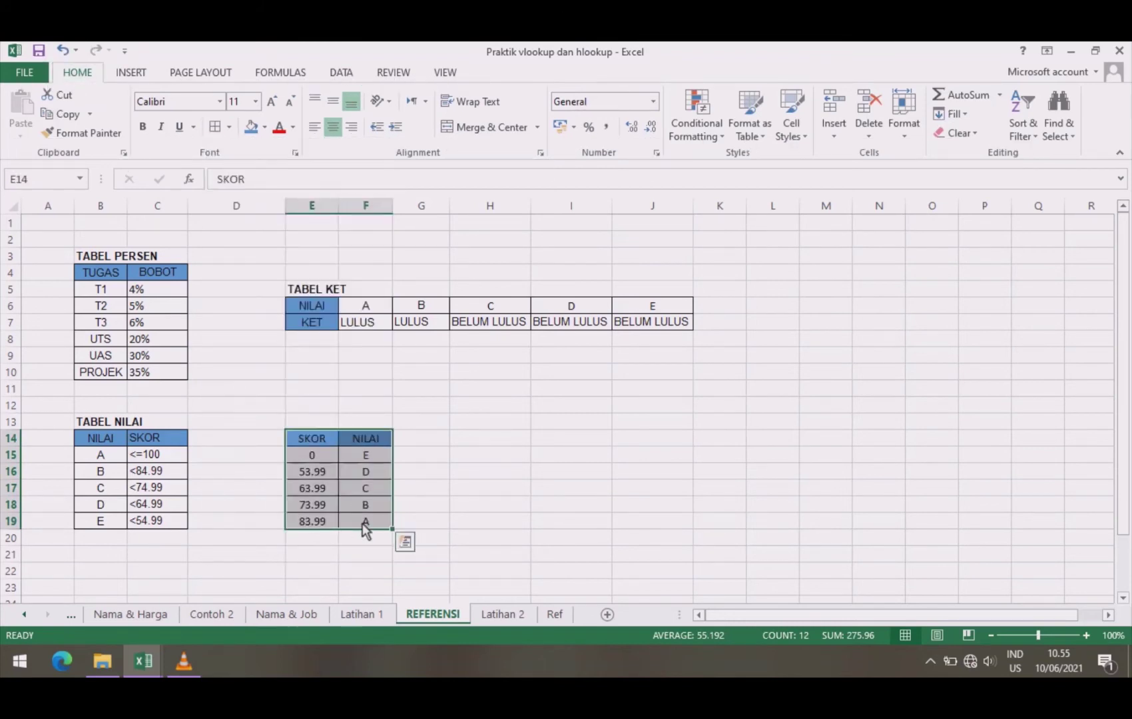
pyautogui.click(475, 466)
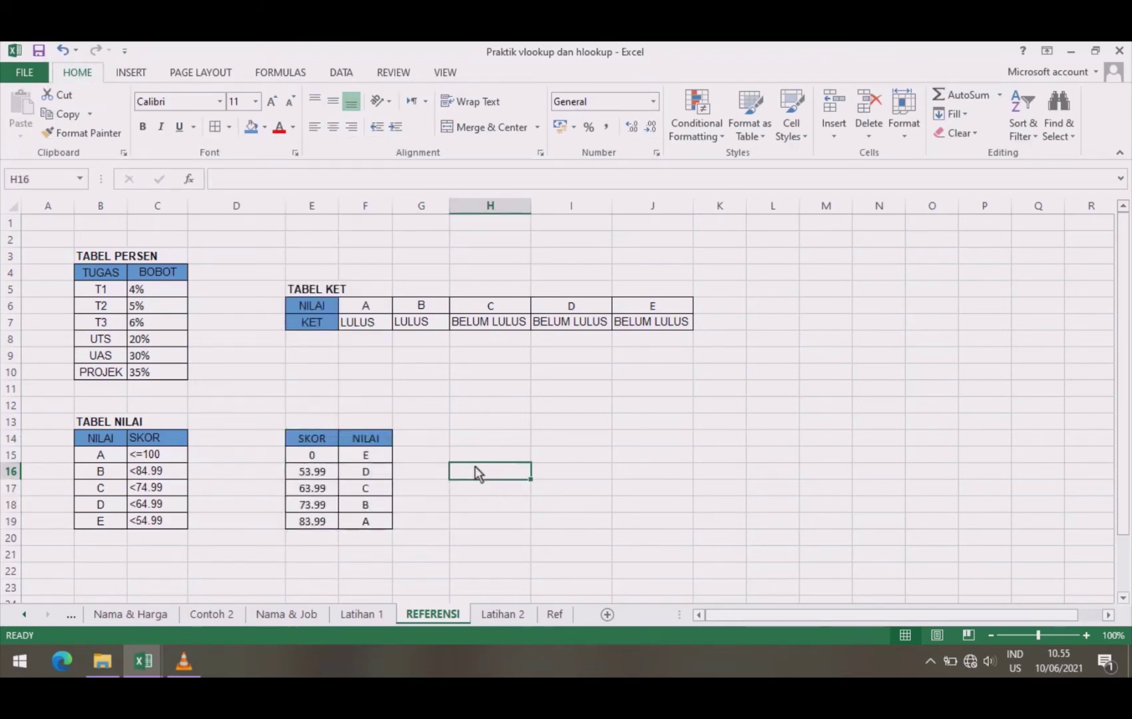
# Begin a VLOOKUP formula in cell P5 of the Latihan 1 sheet with O5 as the lookup value.
pyautogui.click(362, 614)
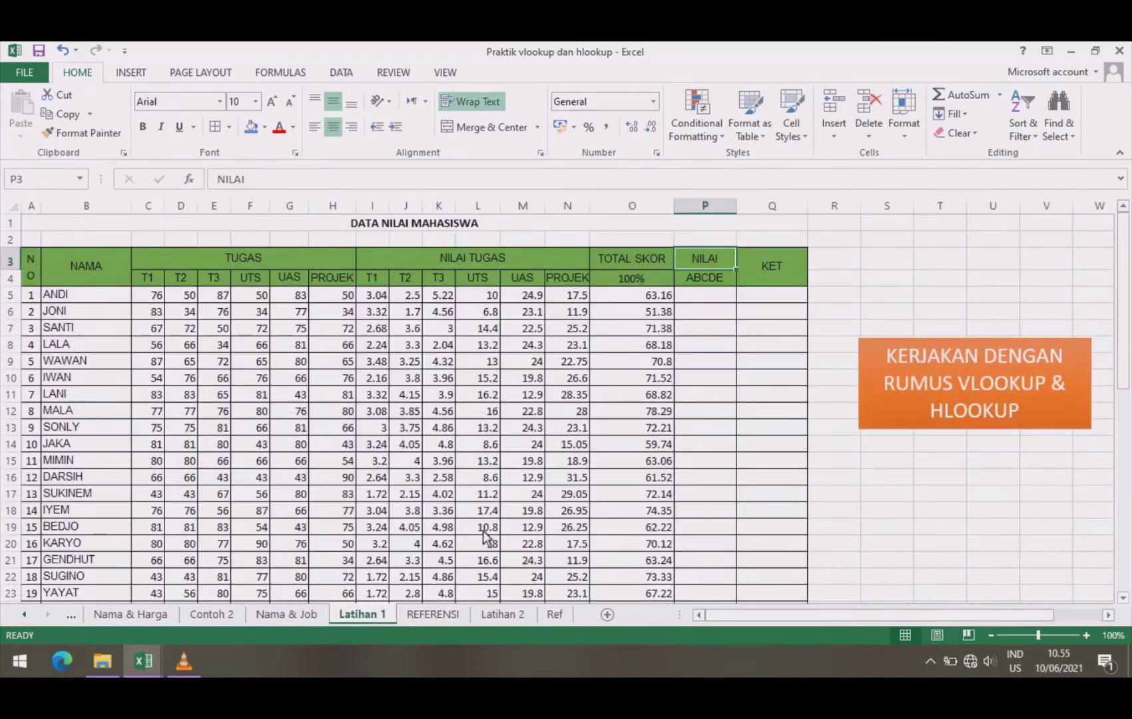
pyautogui.click(716, 295)
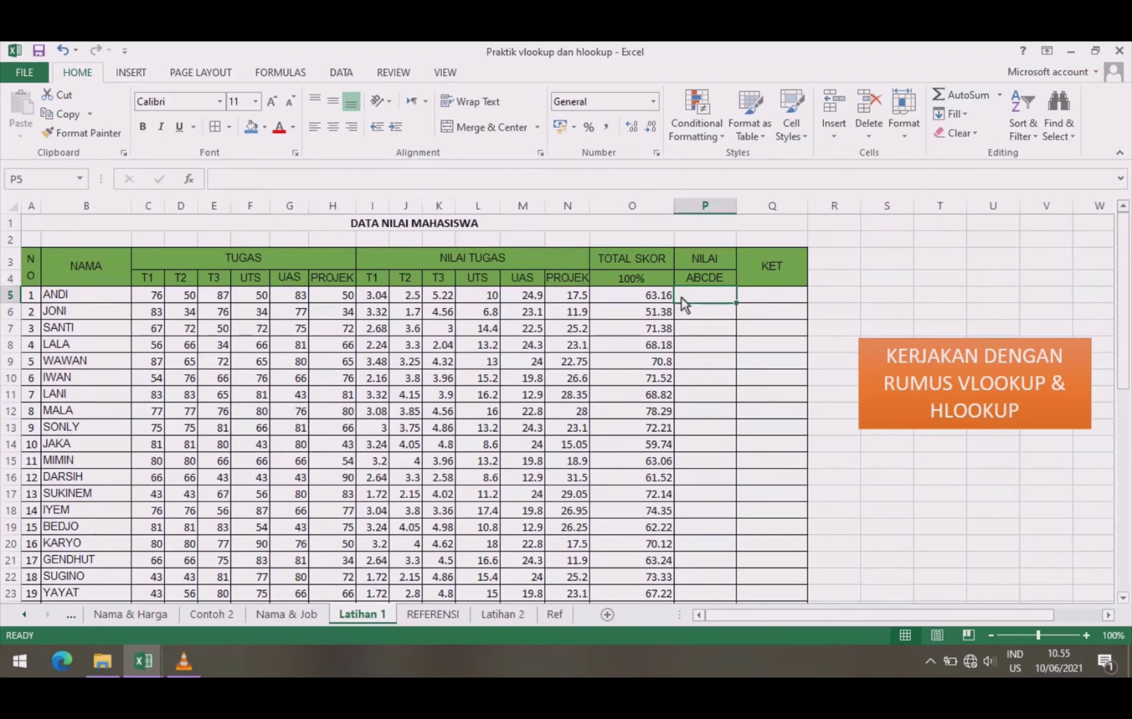
pyautogui.write('=')
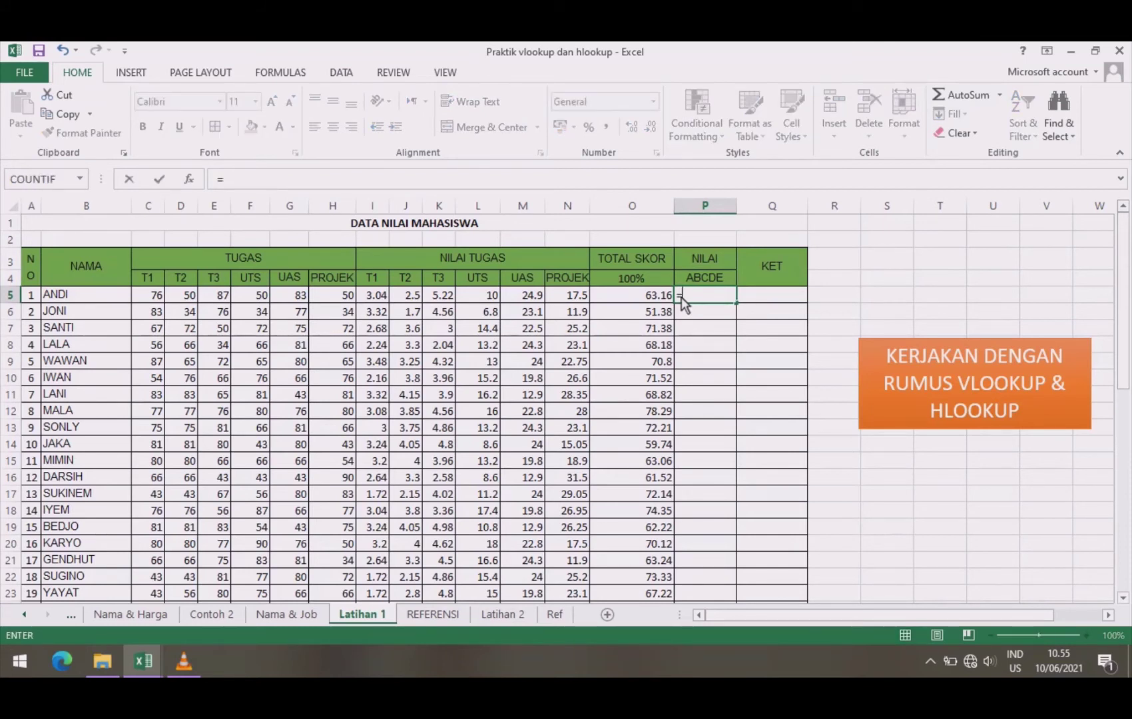
pyautogui.write('VLOO')
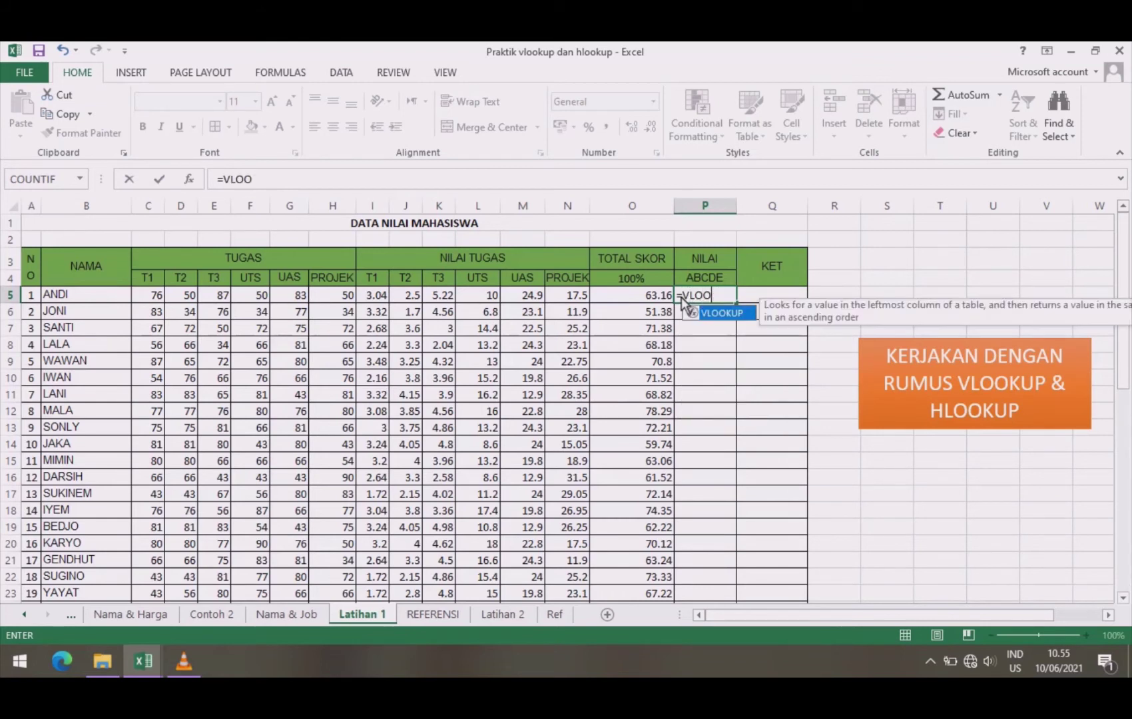
pyautogui.write('KUP(')
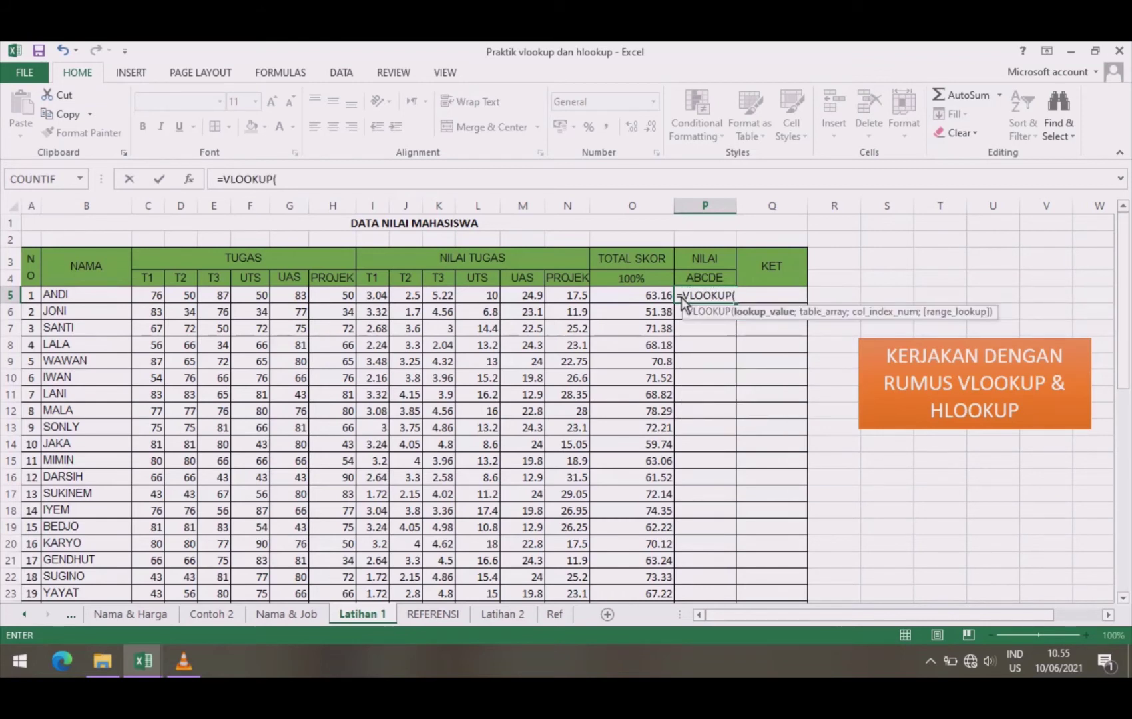
pyautogui.click(633, 301)
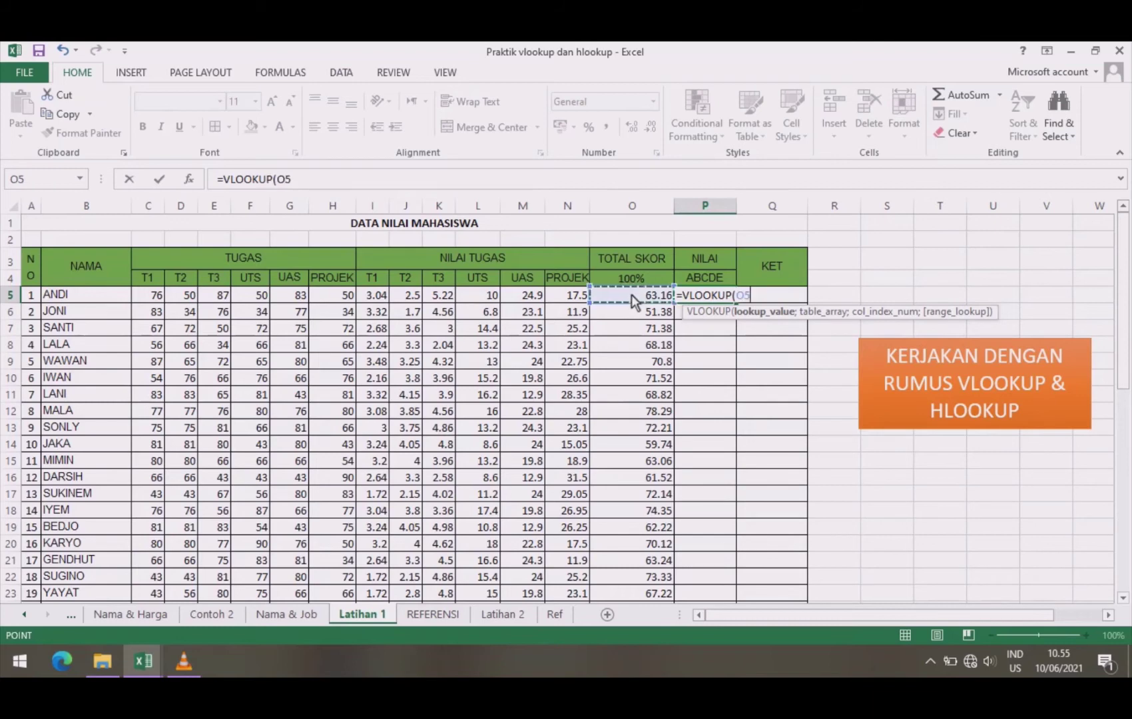
pyautogui.write(';')
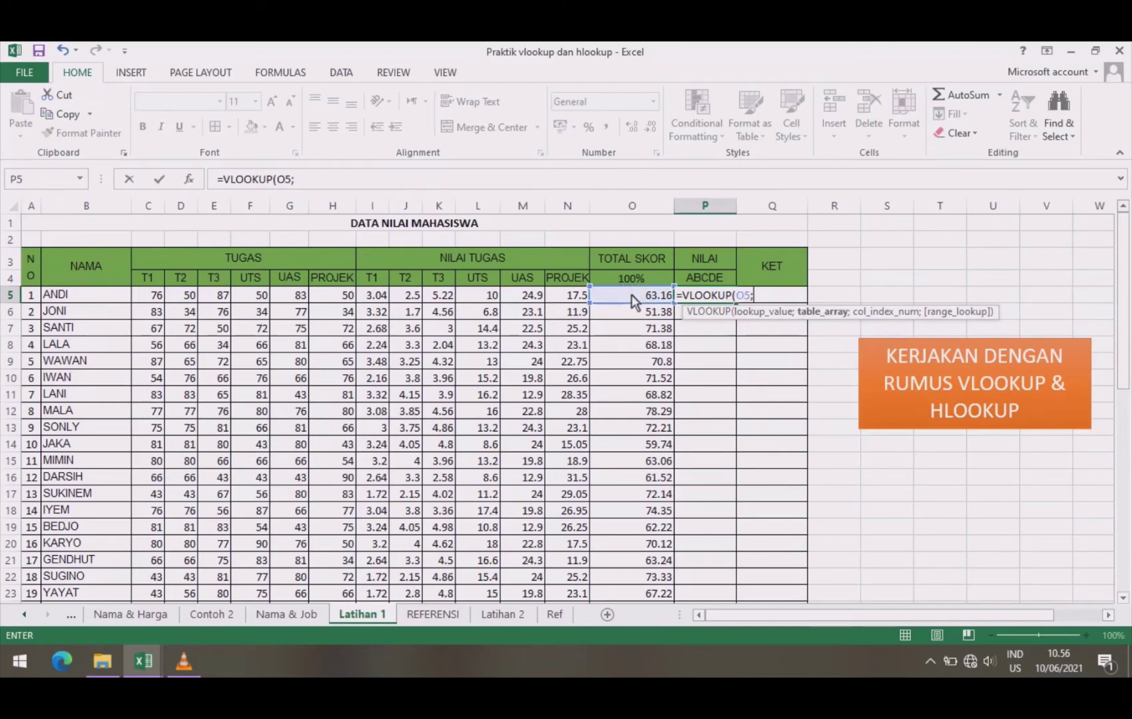
# Complete the VLOOKUP with the absolute table range REFERENSI!$E$15:$F$19, column index 2 and TRUE for approximate match.
pyautogui.click(418, 613)
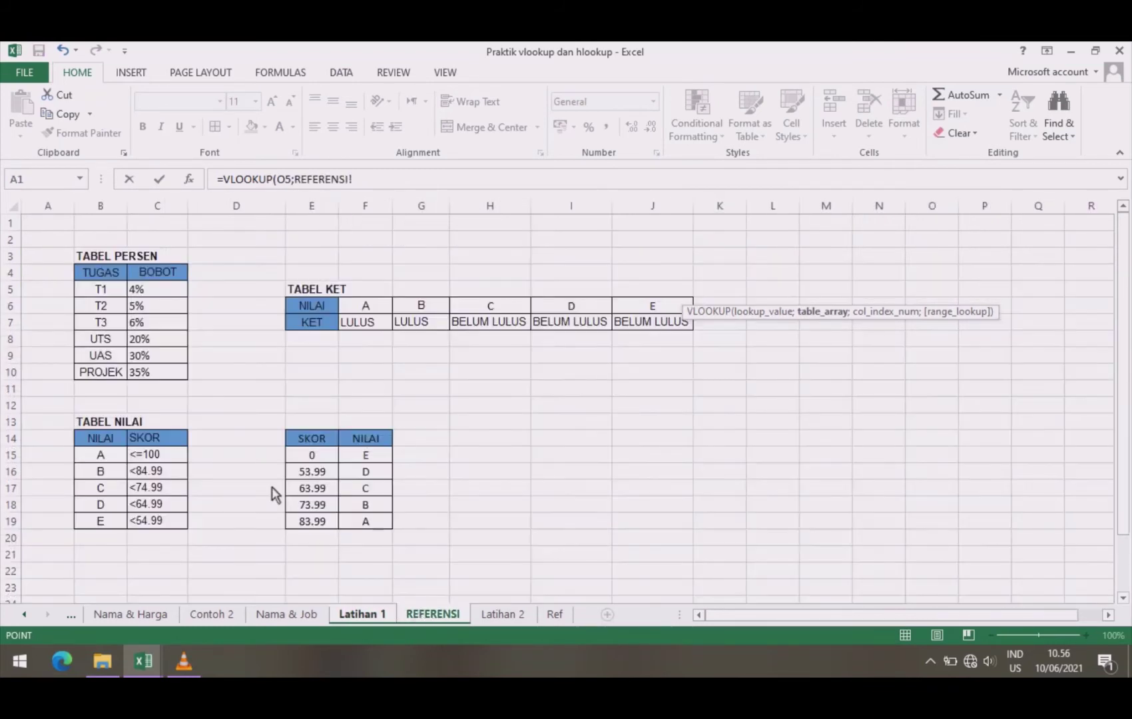
pyautogui.click(311, 457)
pyautogui.moveTo(346, 471); pyautogui.dragTo(353, 519)
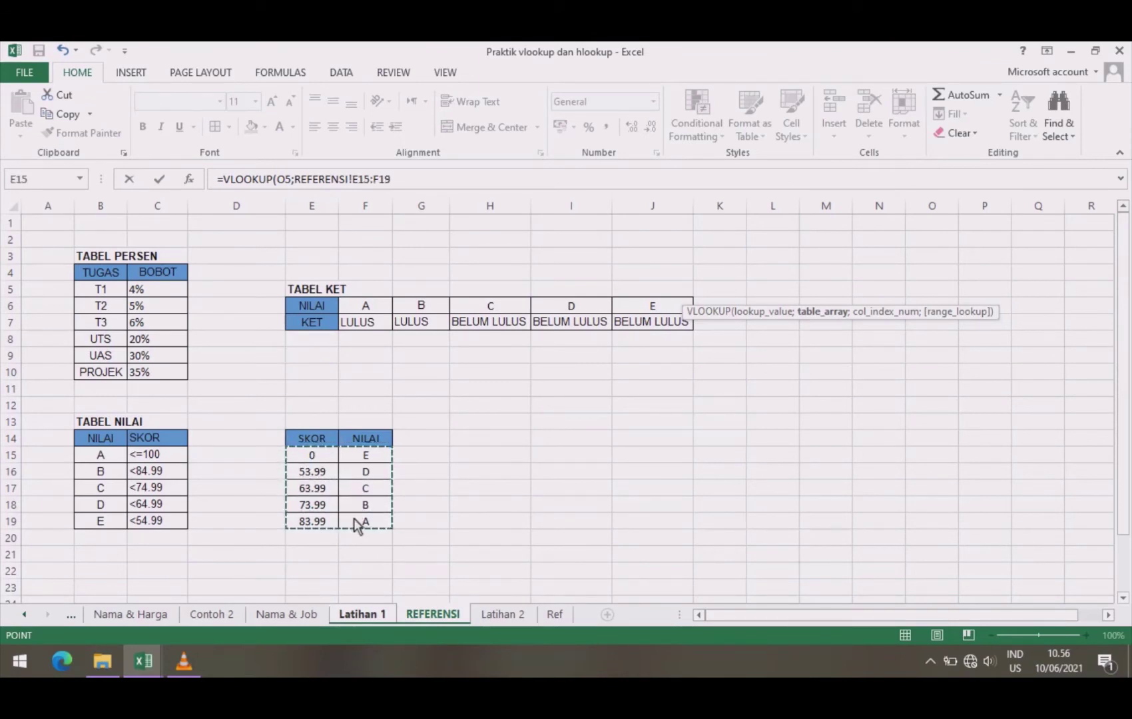
pyautogui.press('F4')
pyautogui.write(';2')
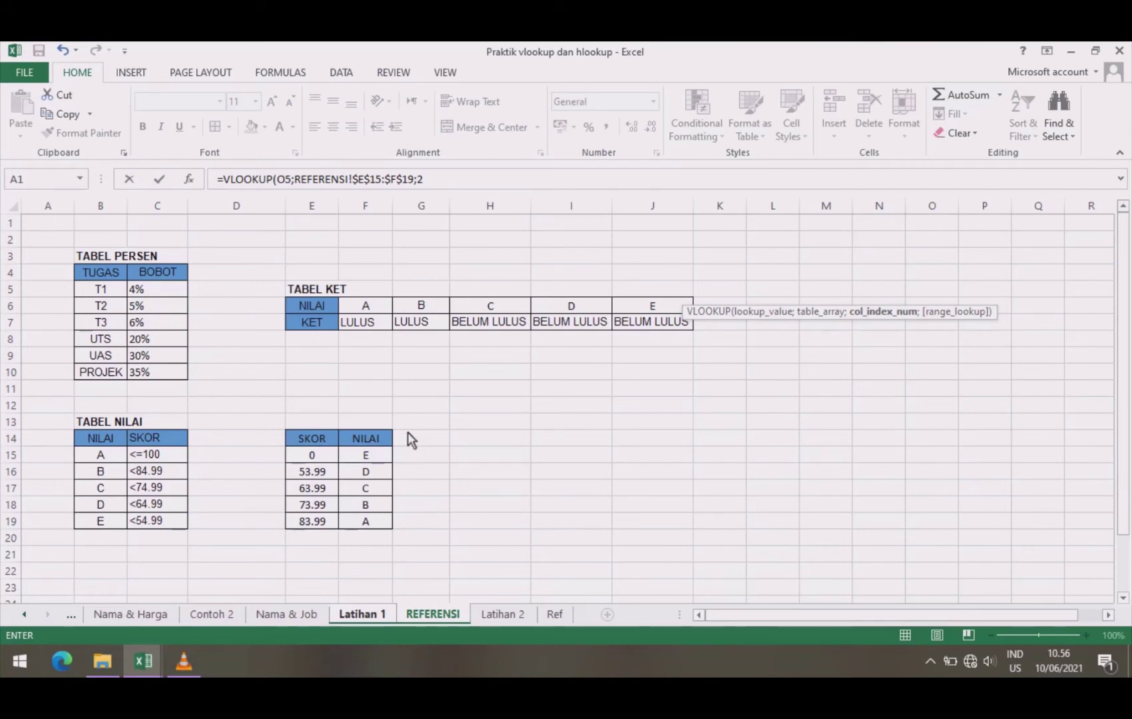
pyautogui.write(';')
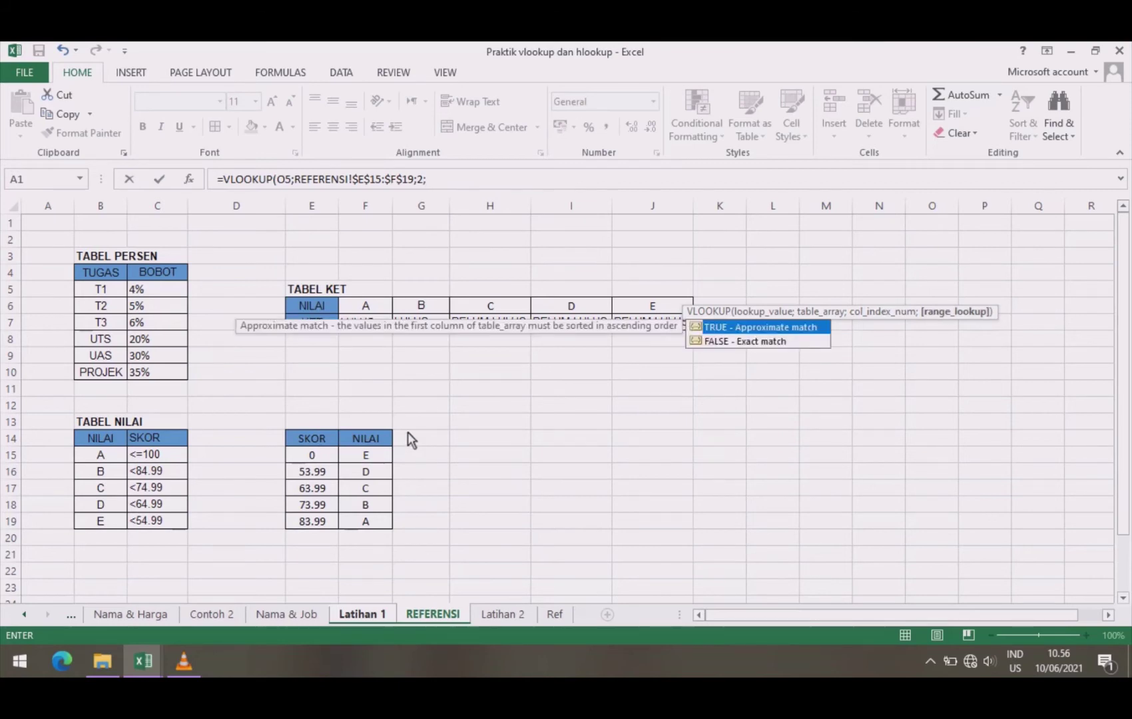
pyautogui.write('TRUE)')
pyautogui.press('Return')
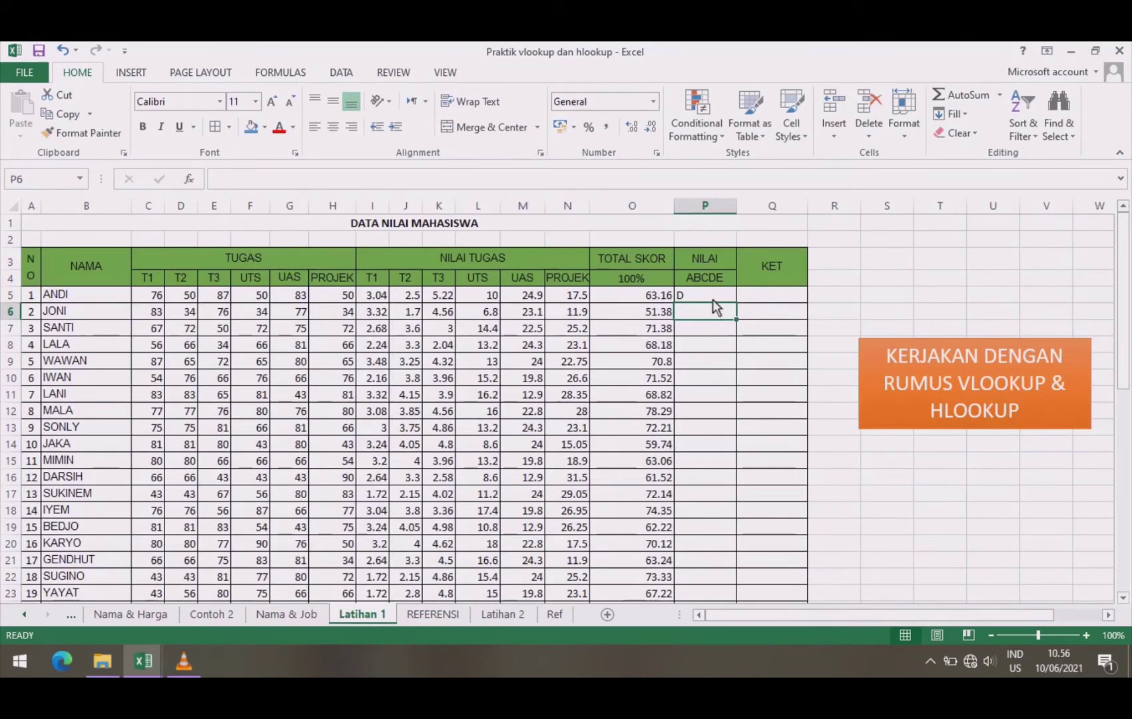
# Check the score table on REFERENSI, then fill the P5 formula down the NILAI column to row 49.
pyautogui.click(416, 617)
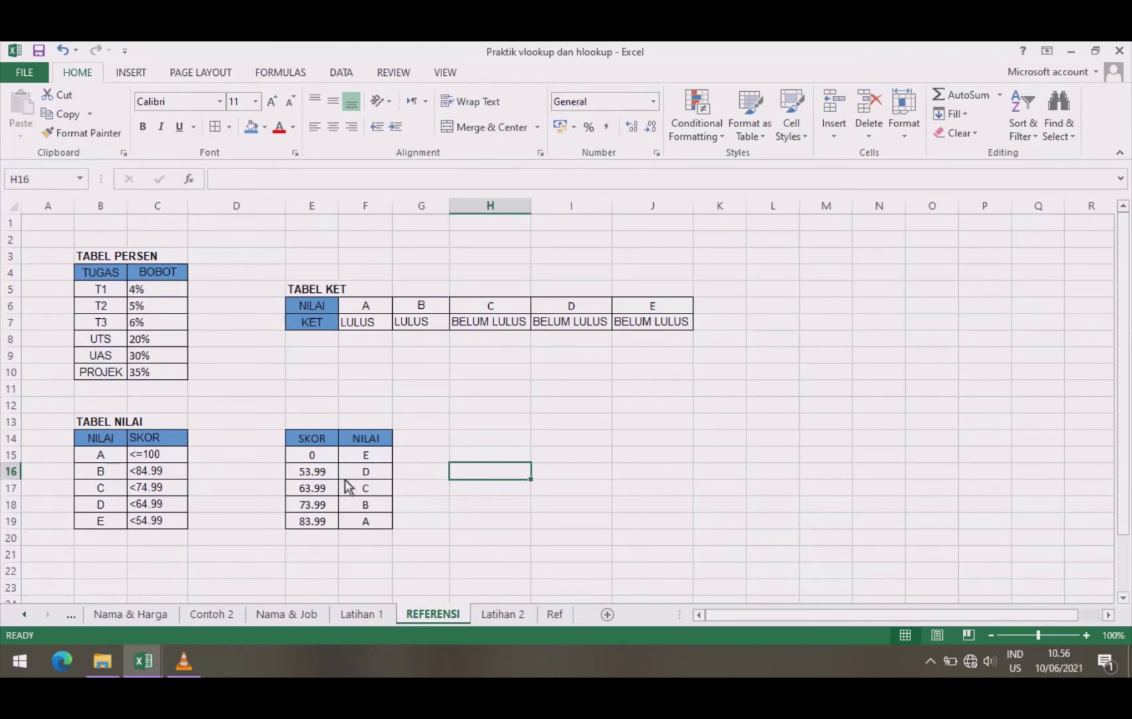
pyautogui.click(369, 620)
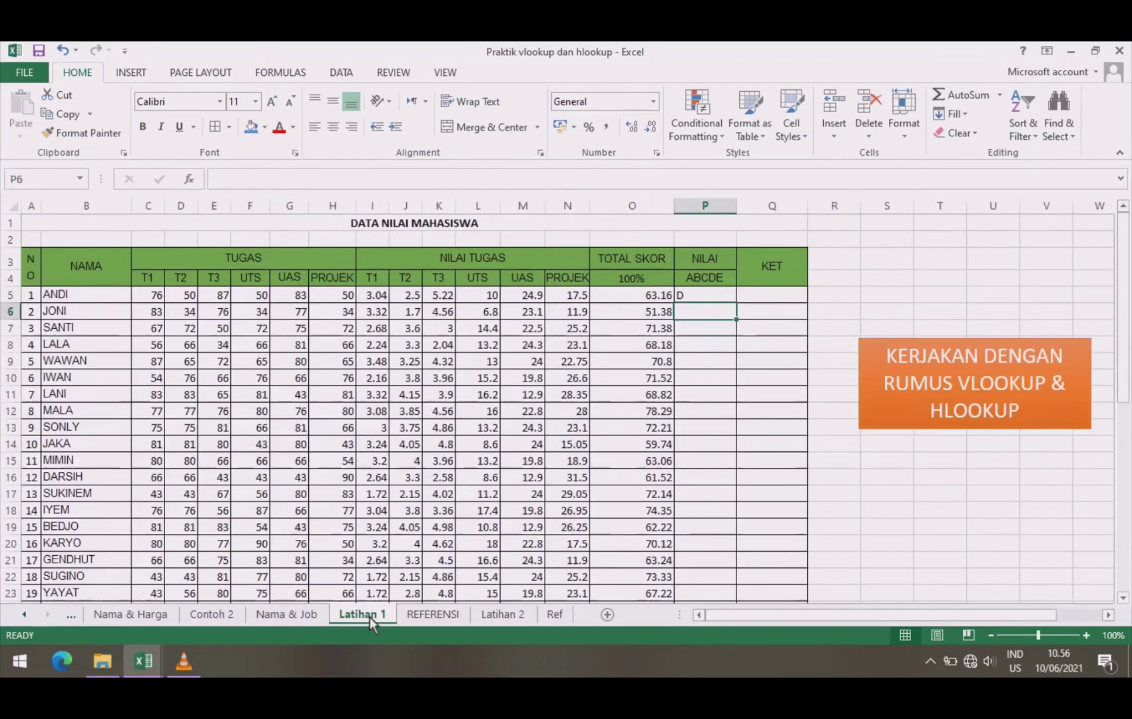
pyautogui.click(715, 293)
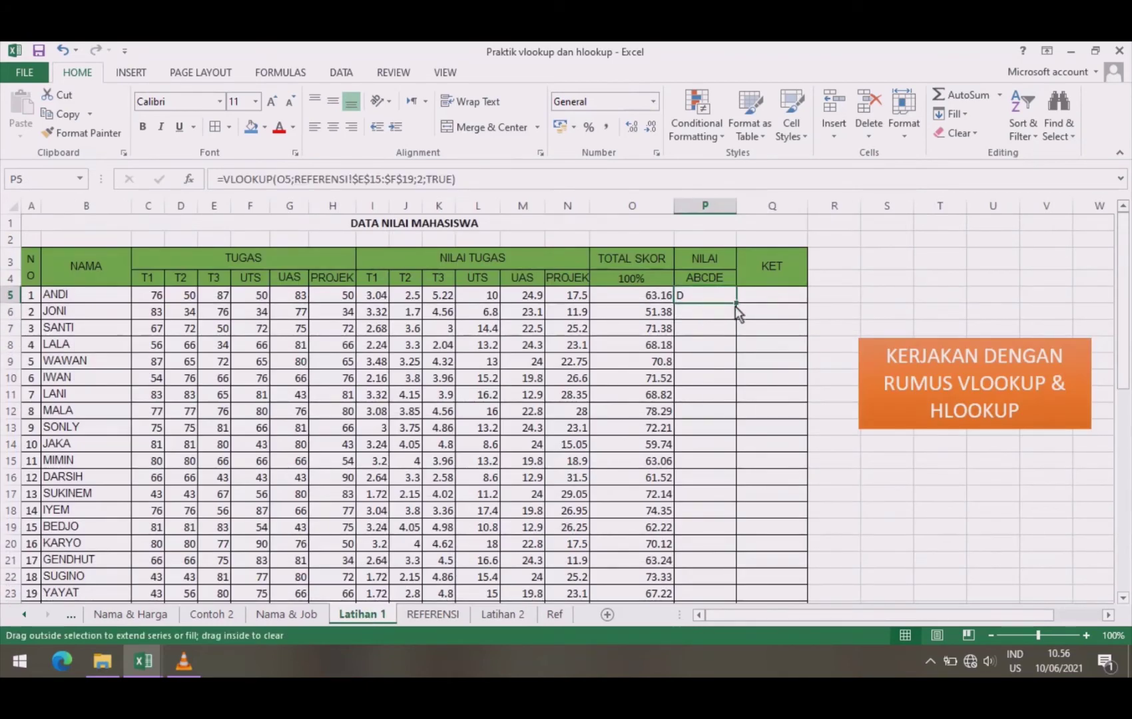
pyautogui.doubleClick(735, 304)
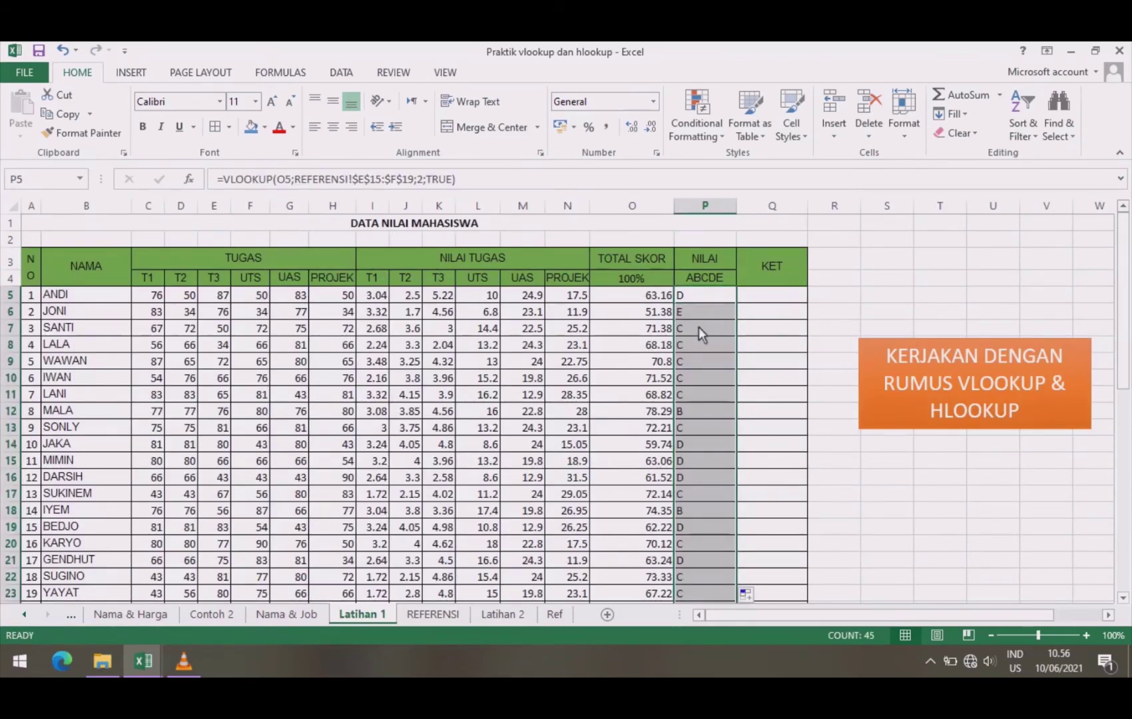
pyautogui.moveTo(1127, 323); pyautogui.dragTo(1130, 552)
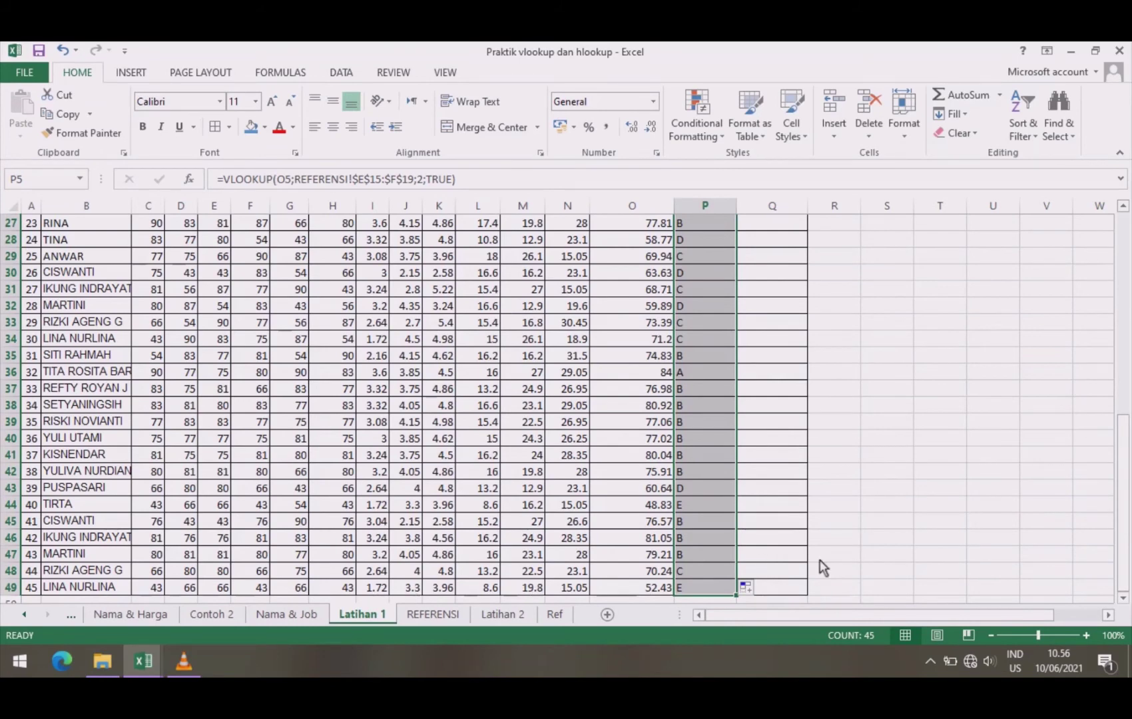
pyautogui.moveTo(1127, 496); pyautogui.dragTo(1127, 227)
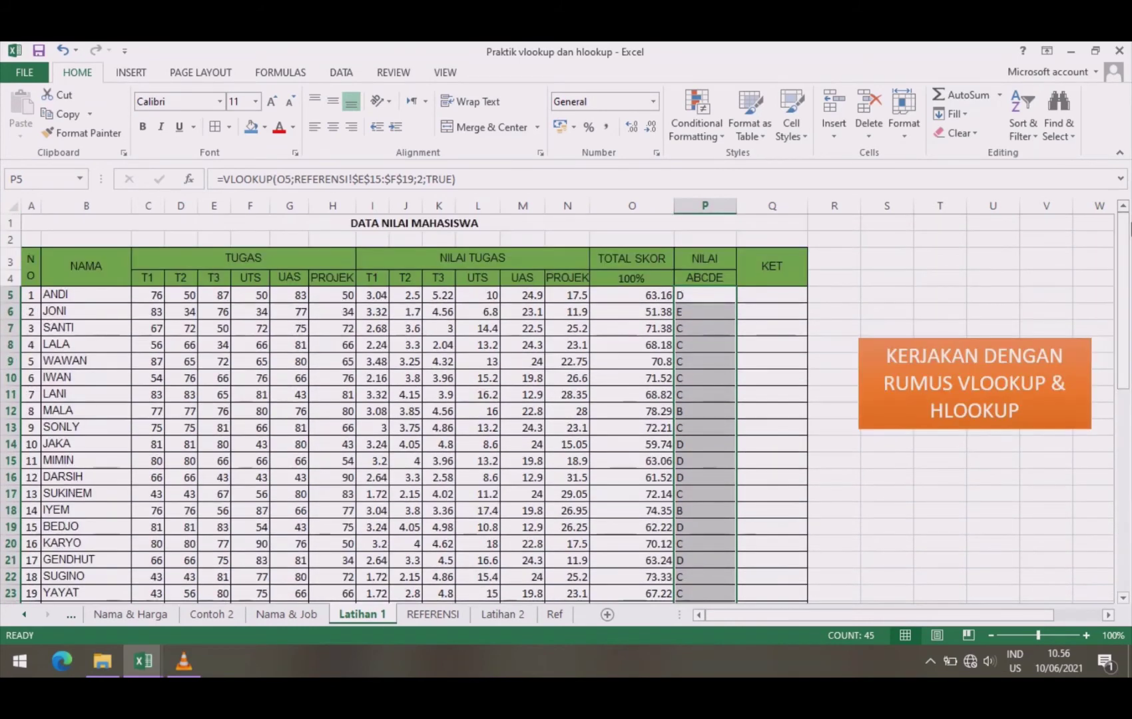
# Begin an HLOOKUP formula in cell Q5 of Latihan 1 with P5 as the lookup value.
pyautogui.click(786, 296)
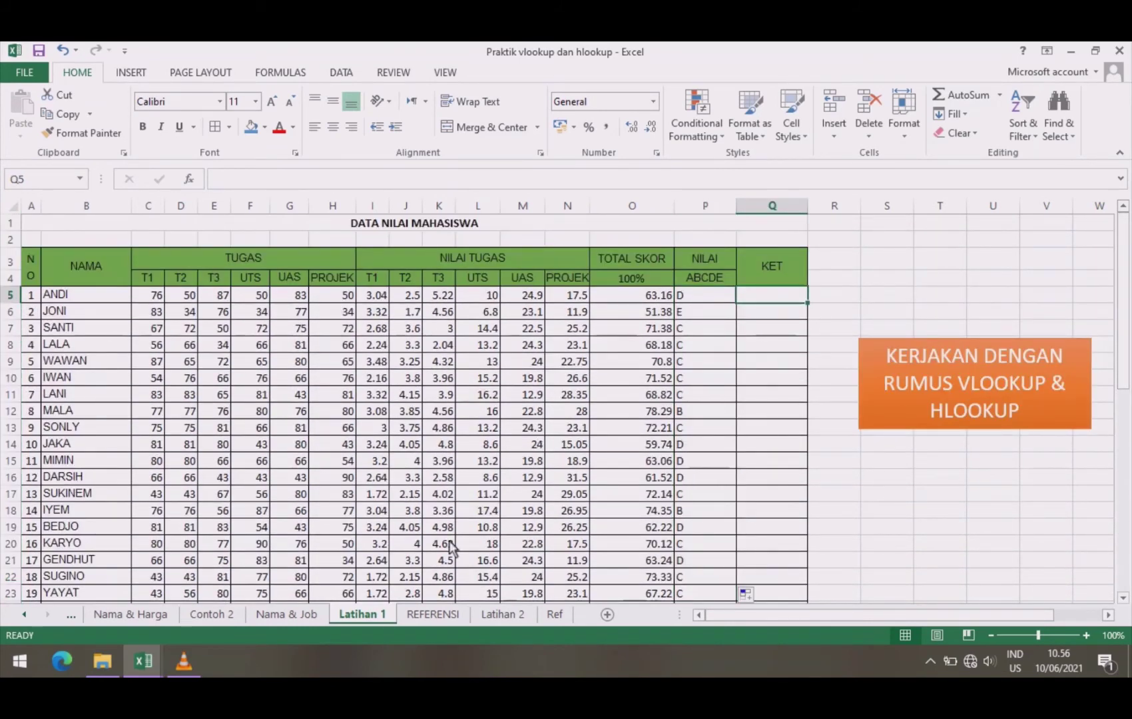
pyautogui.click(434, 614)
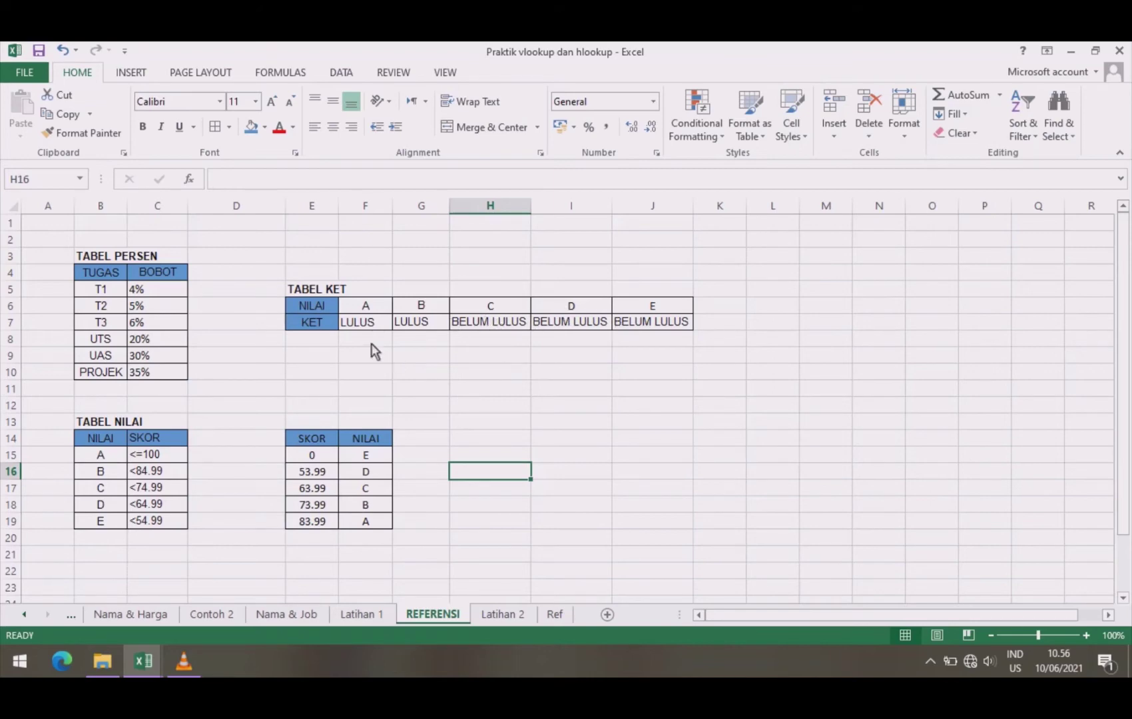
pyautogui.click(363, 614)
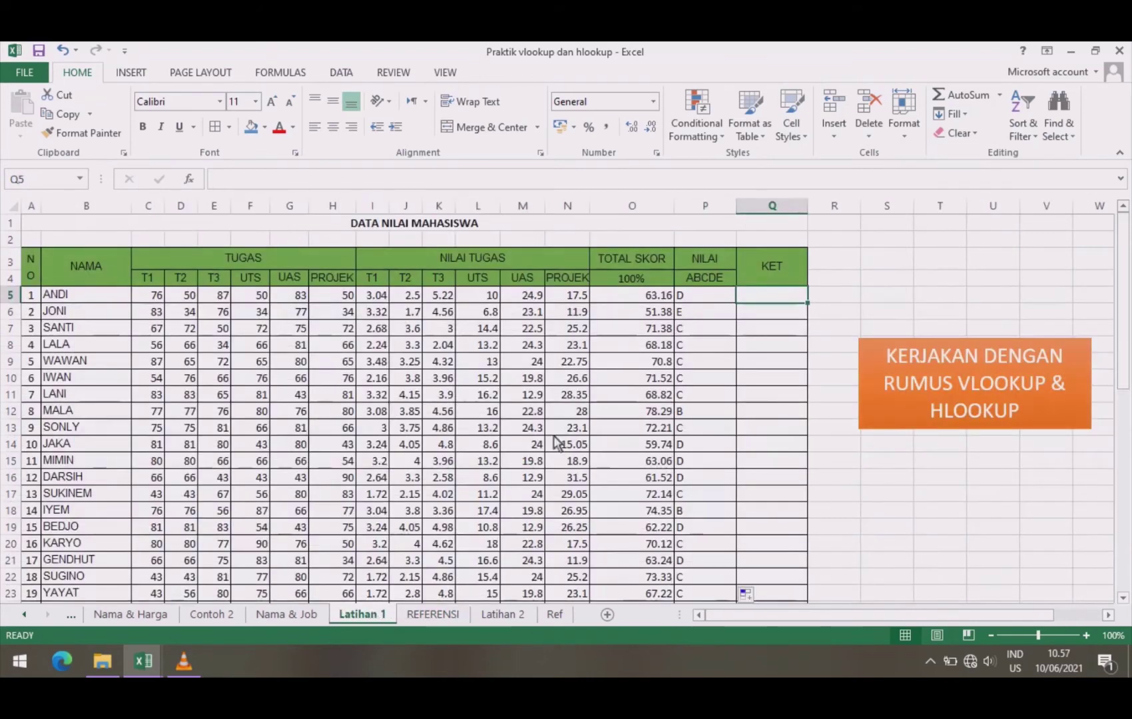
pyautogui.write('=')
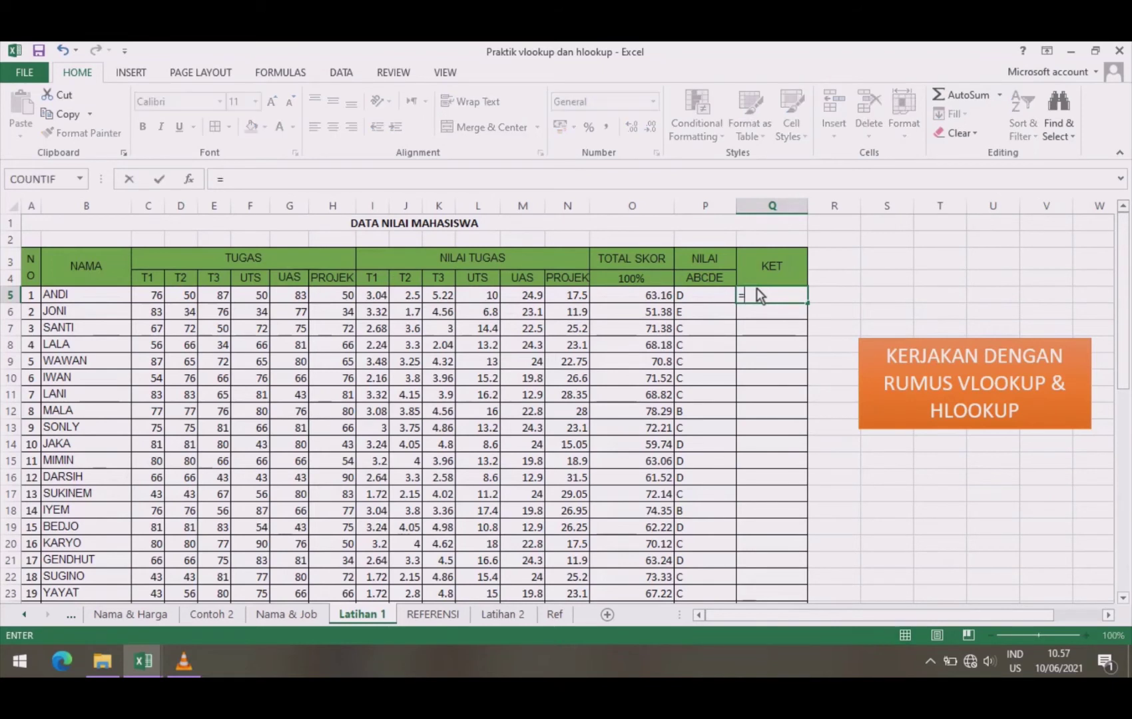
pyautogui.write('HLOOK')
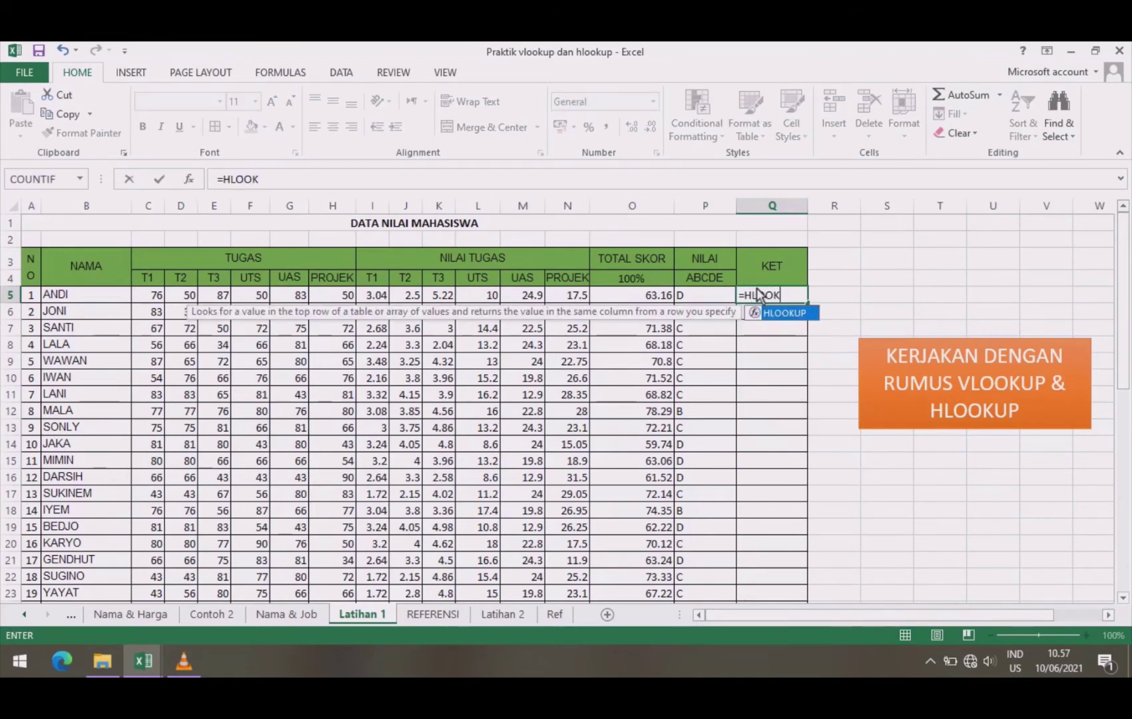
pyautogui.write('UP(')
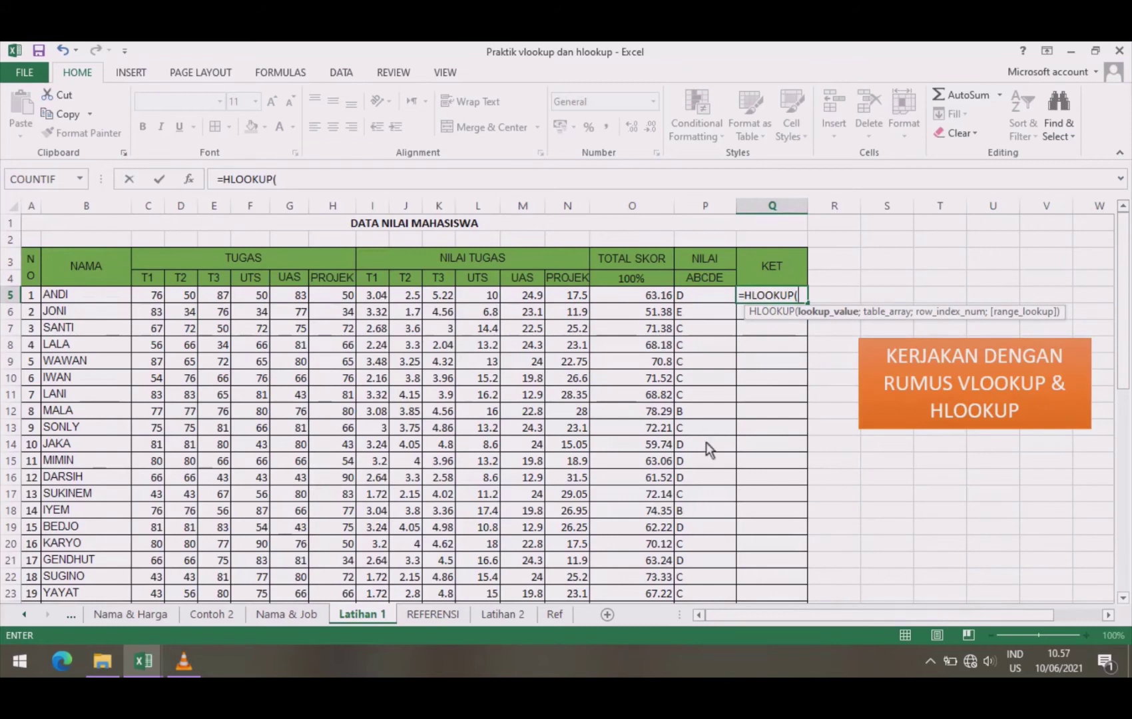
pyautogui.click(698, 298)
pyautogui.write(';')
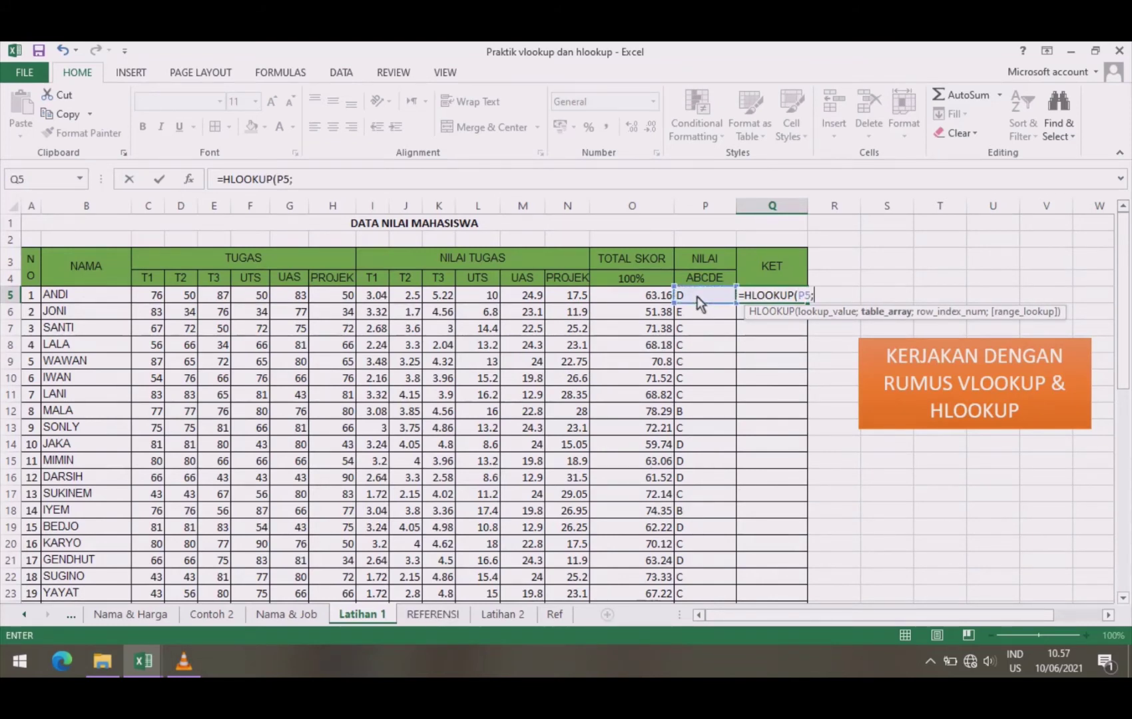
# Complete the Q5 HLOOKUP with the absolute table range REFERENSI!$F$6:$J$7, row index 2 and 0 for exact match.
pyautogui.click(434, 617)
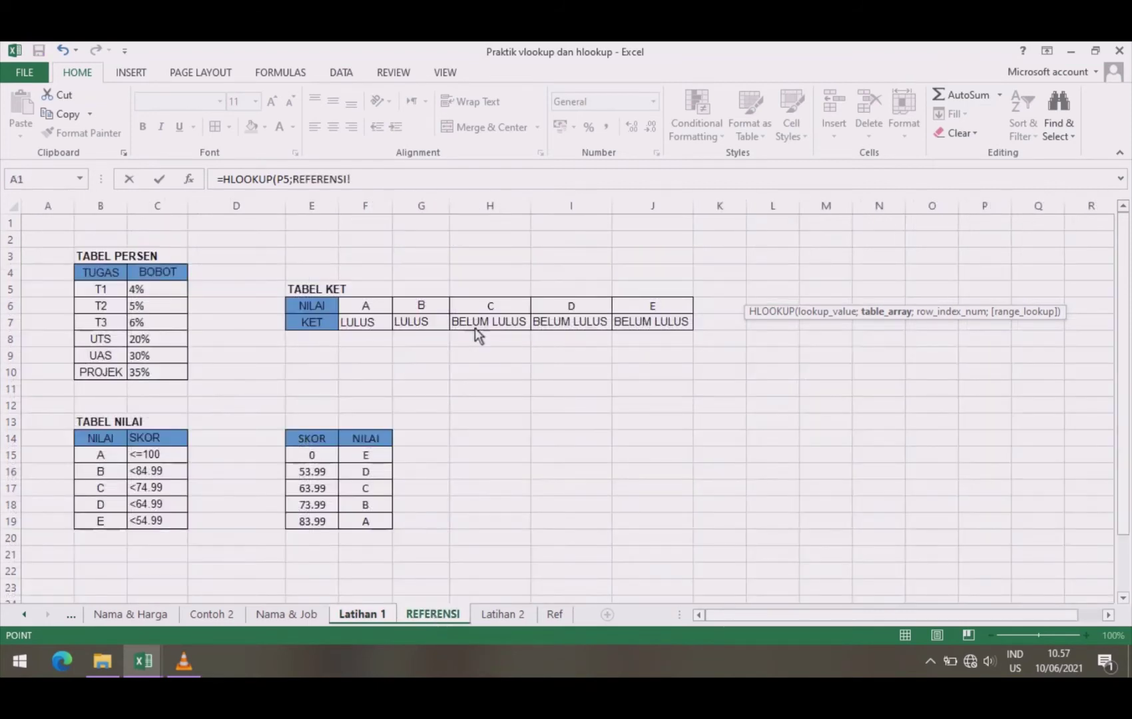
pyautogui.moveTo(367, 308); pyautogui.dragTo(663, 328)
pyautogui.press('F4')
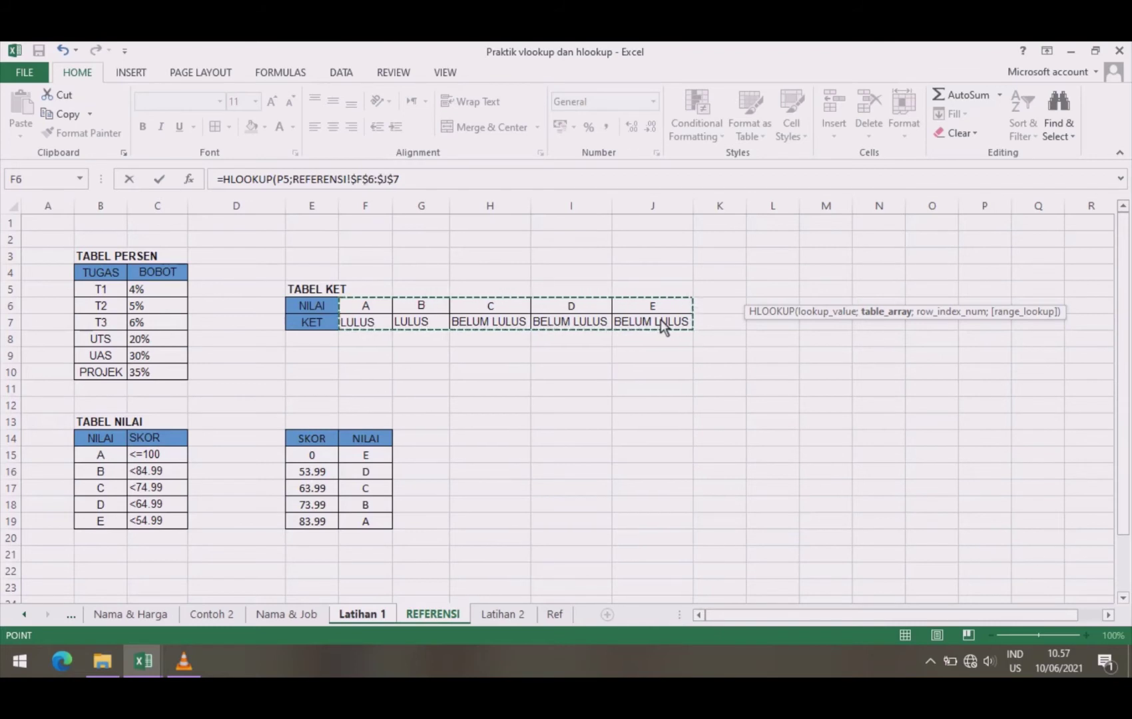
pyautogui.write(';')
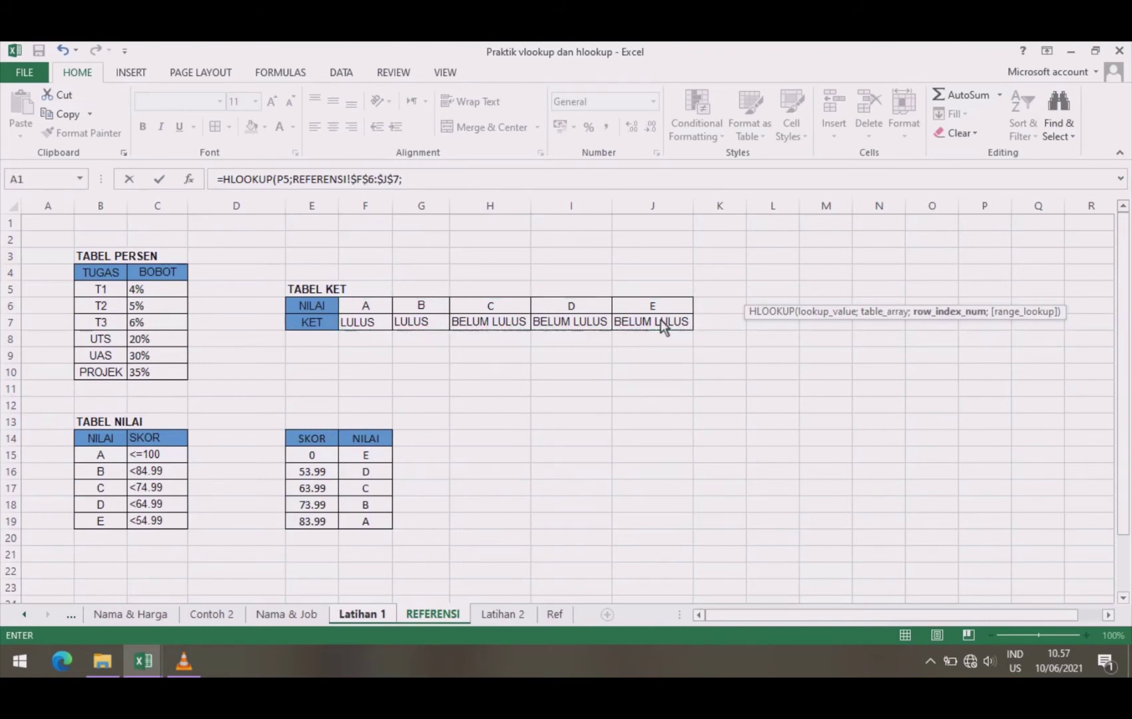
pyautogui.write('2;0')
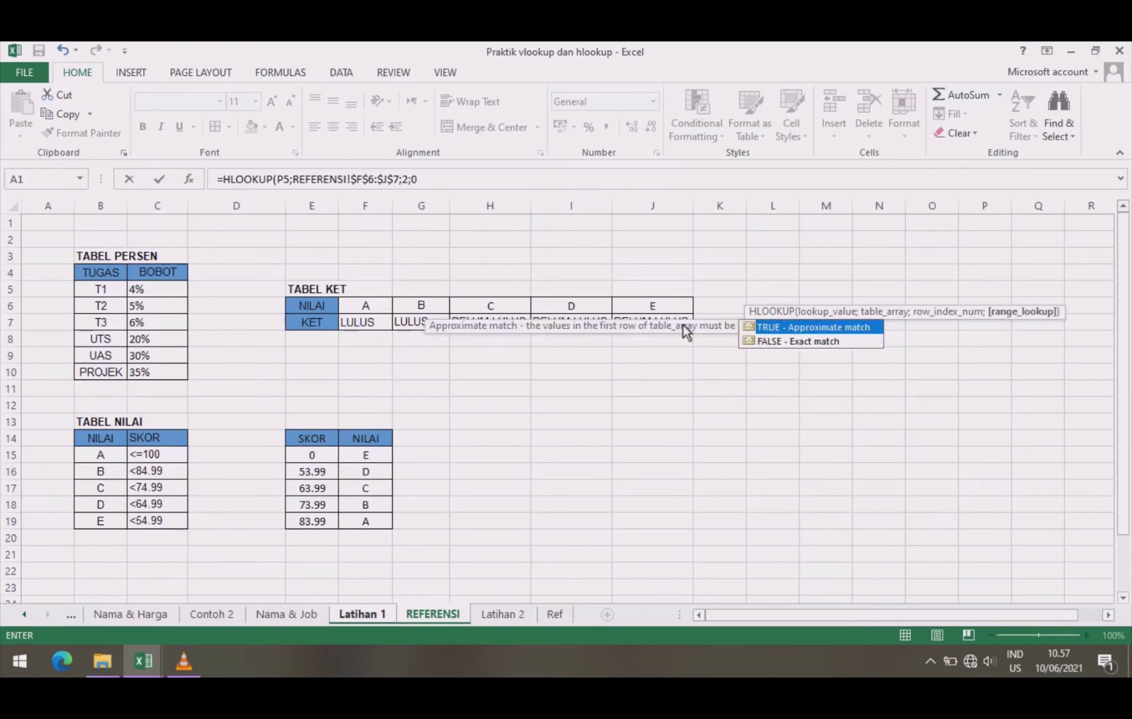
pyautogui.write(')')
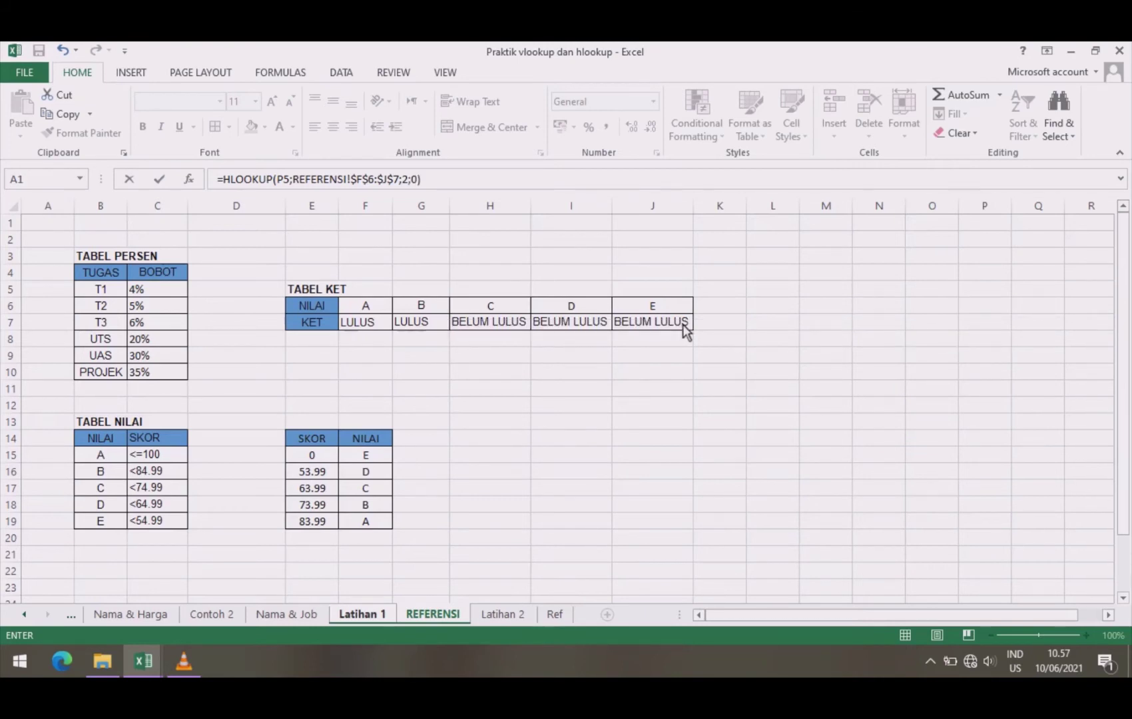
pyautogui.press('Return')
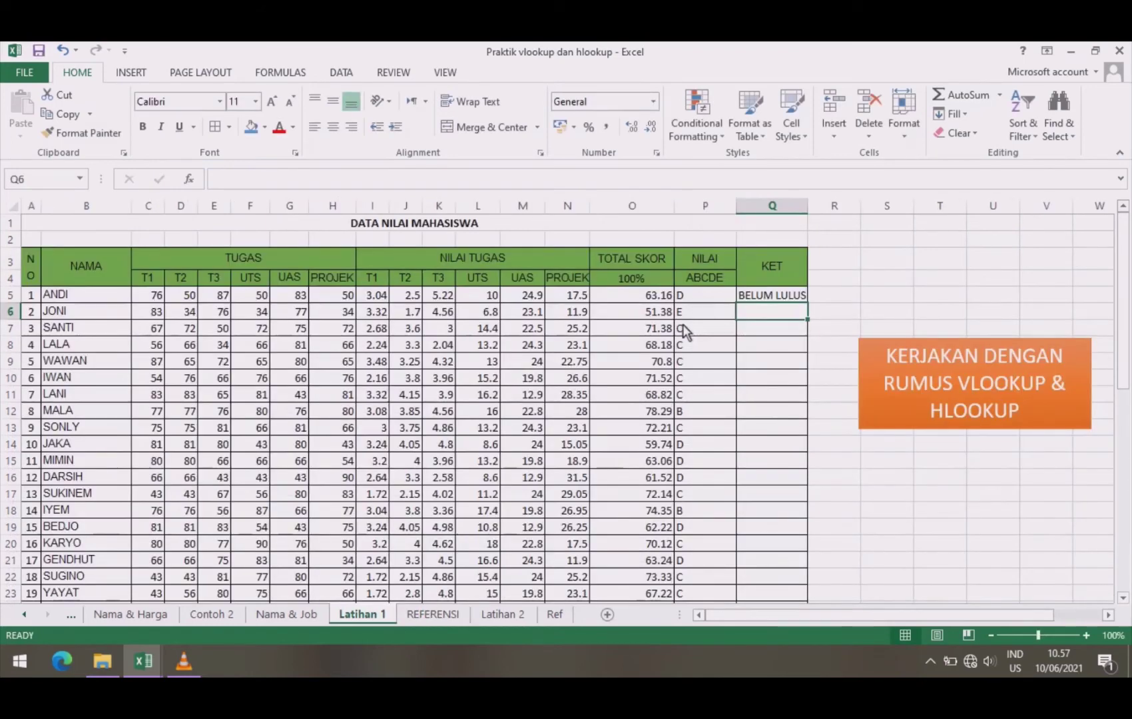
# Fill the Q5 HLOOKUP formula down the KET column to row 49 and review the filled rows.
pyautogui.click(801, 296)
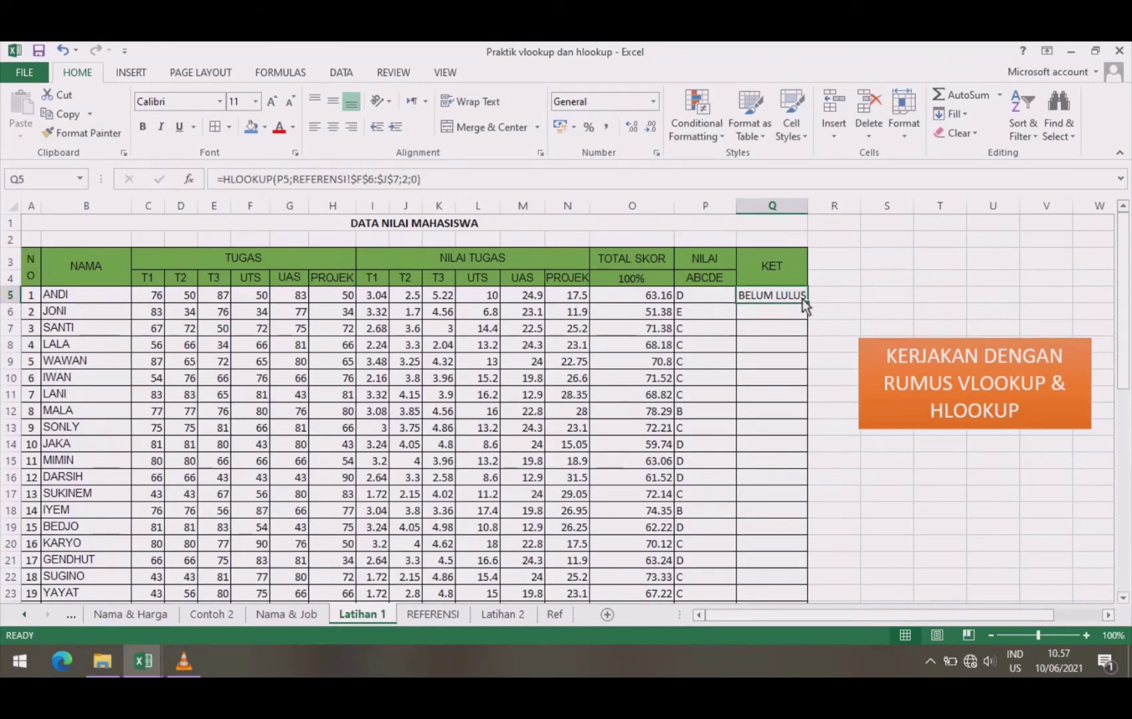
pyautogui.moveTo(811, 309)
pyautogui.mouseDown()
pyautogui.moveTo(805, 374)
pyautogui.moveTo(811, 310)
pyautogui.mouseUp()
pyautogui.doubleClick(808, 303)
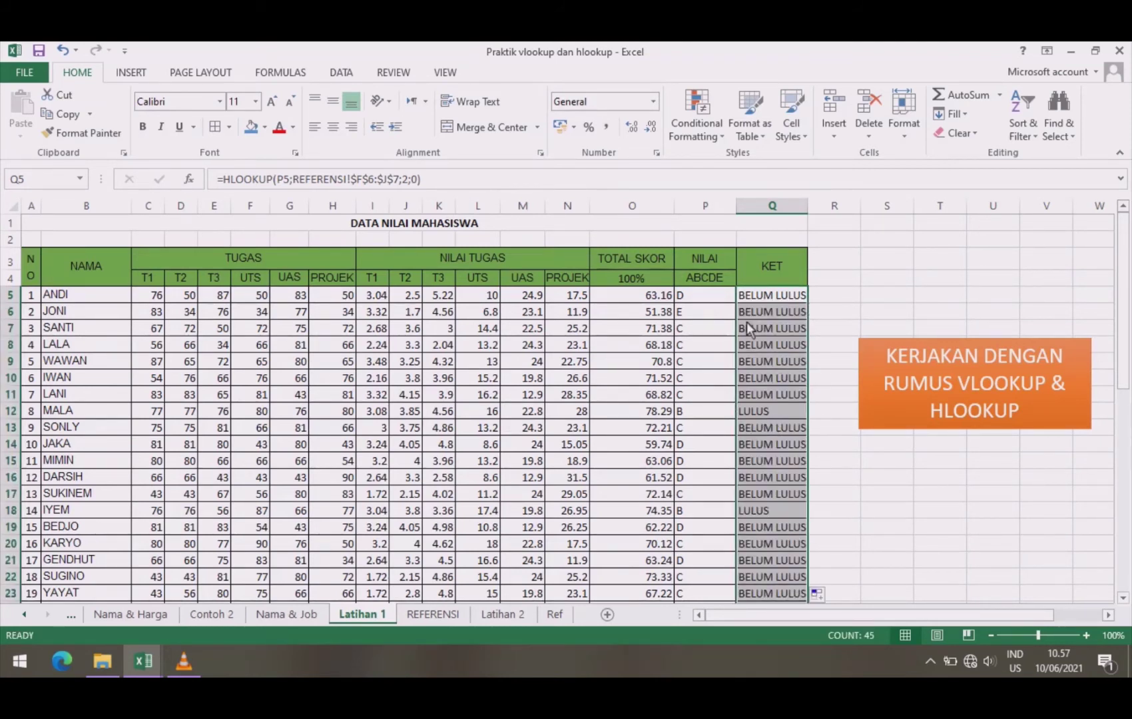
pyautogui.moveTo(1126, 357); pyautogui.dragTo(1126, 375)
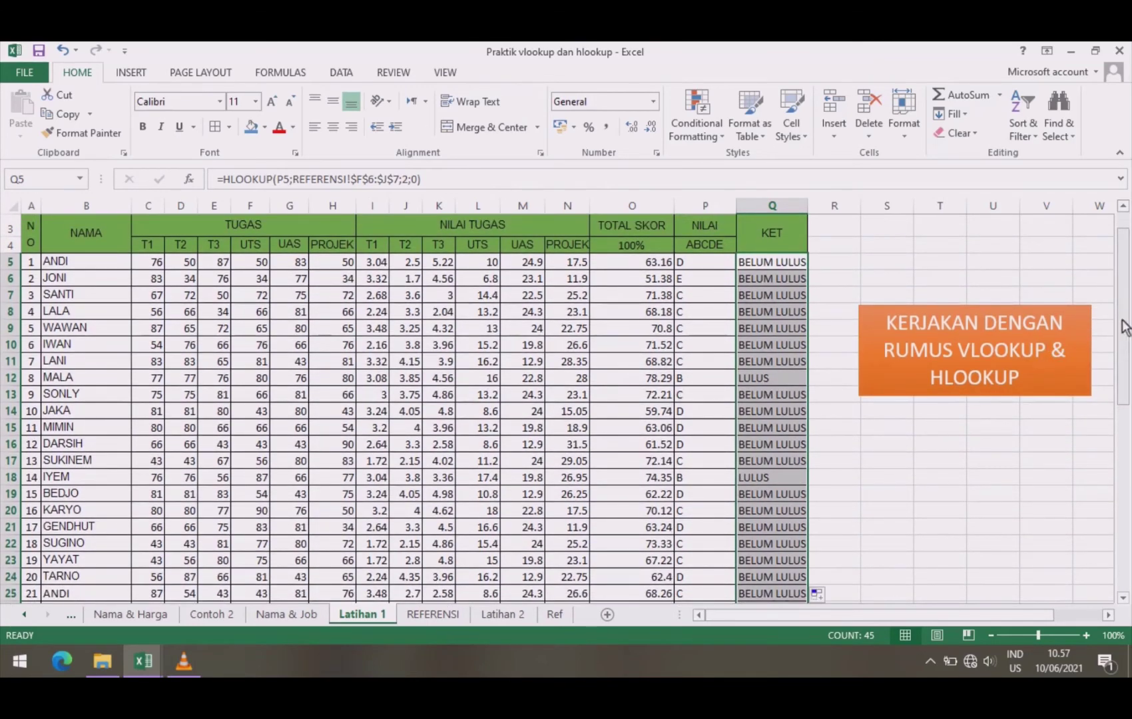
pyautogui.moveTo(1127, 326); pyautogui.dragTo(1130, 510)
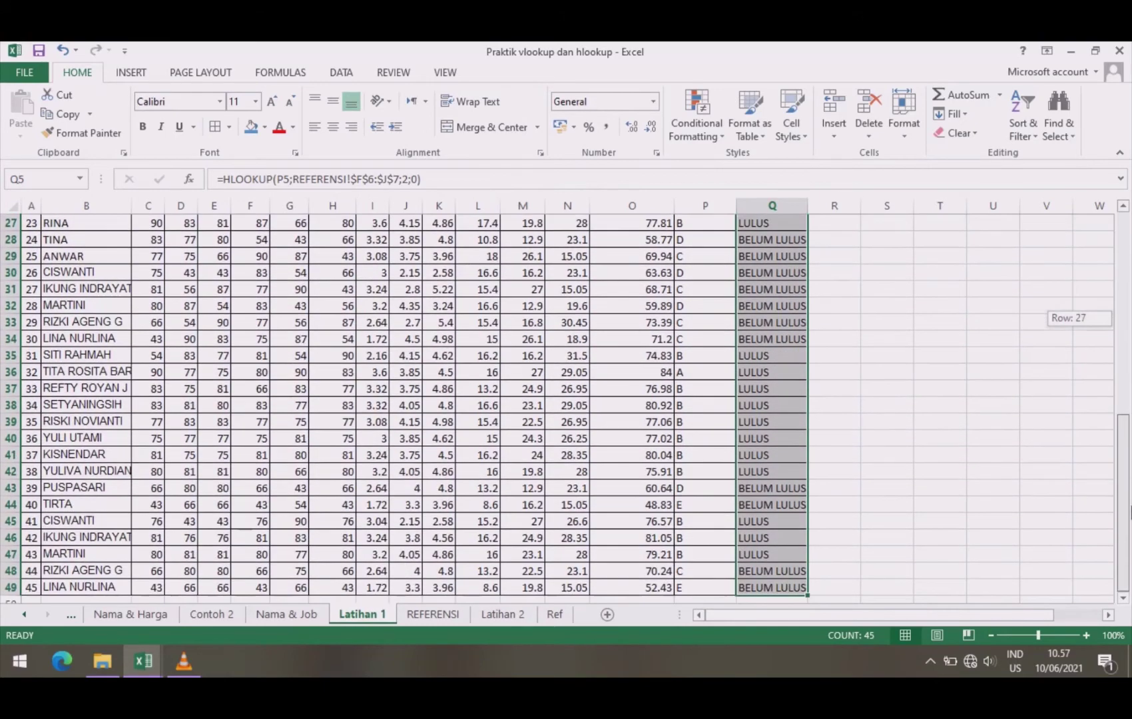
pyautogui.click(908, 402)
pyautogui.moveTo(1122, 434); pyautogui.dragTo(1130, 220)
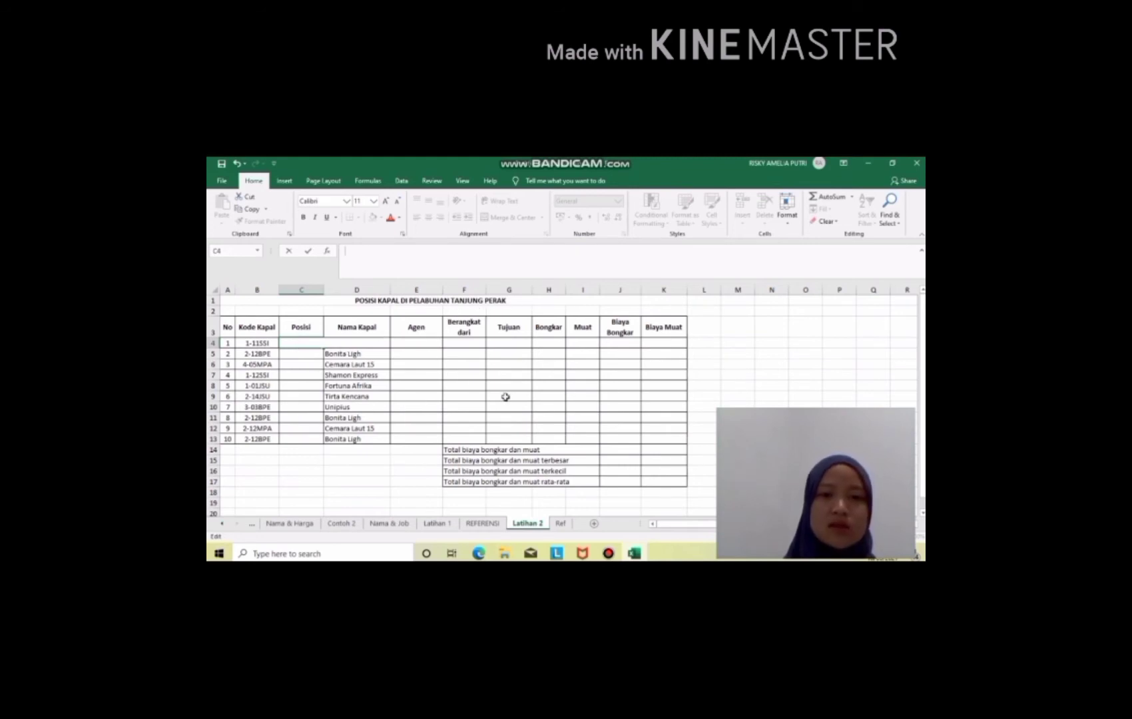
# Check the lookup tables on the Ref sheet, then begin a VLOOKUP with a nested VALUE function in cell C4 of Latihan 2.
pyautogui.click(298, 460)
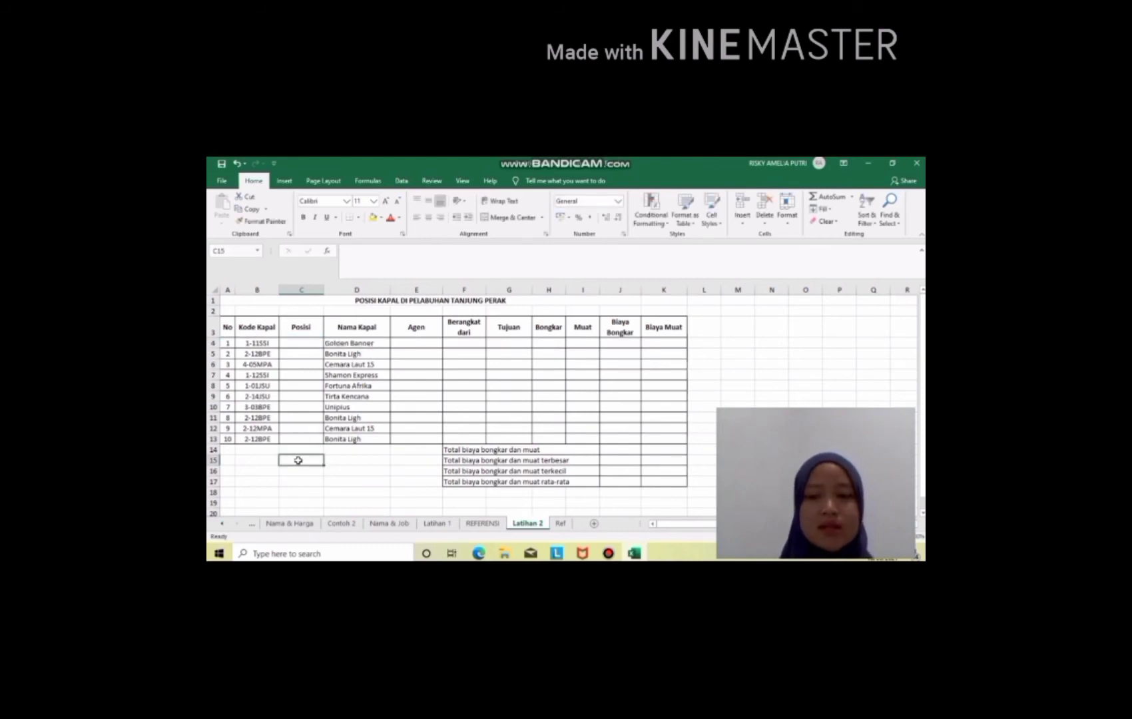
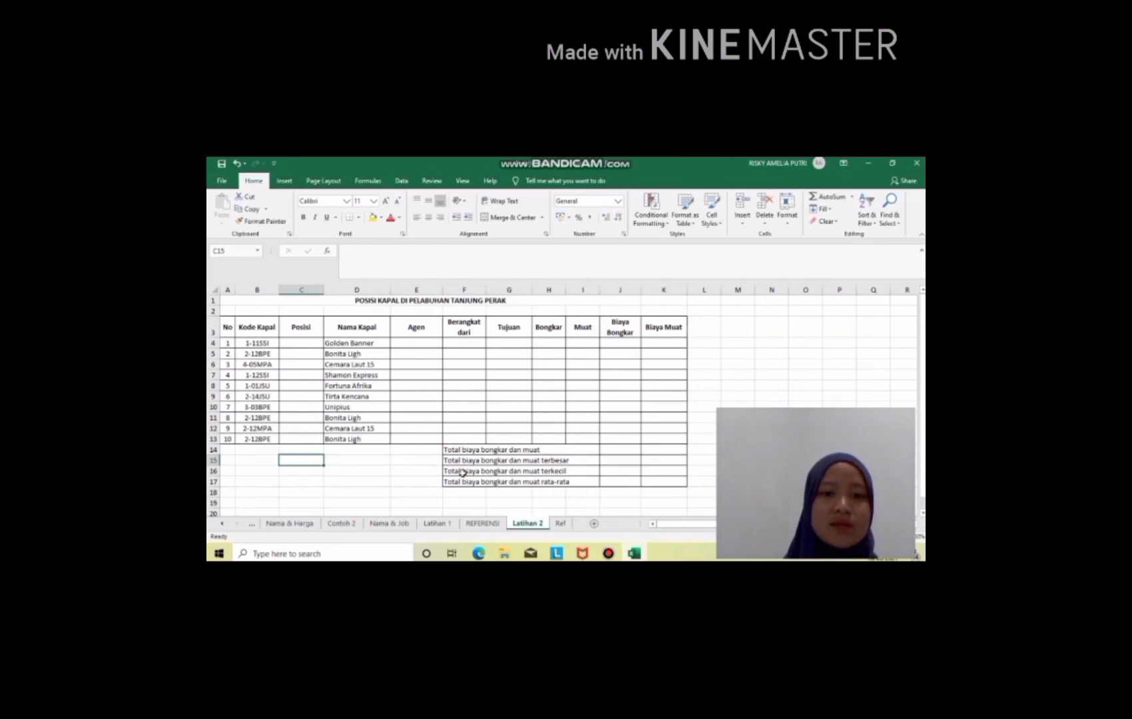
pyautogui.click(562, 525)
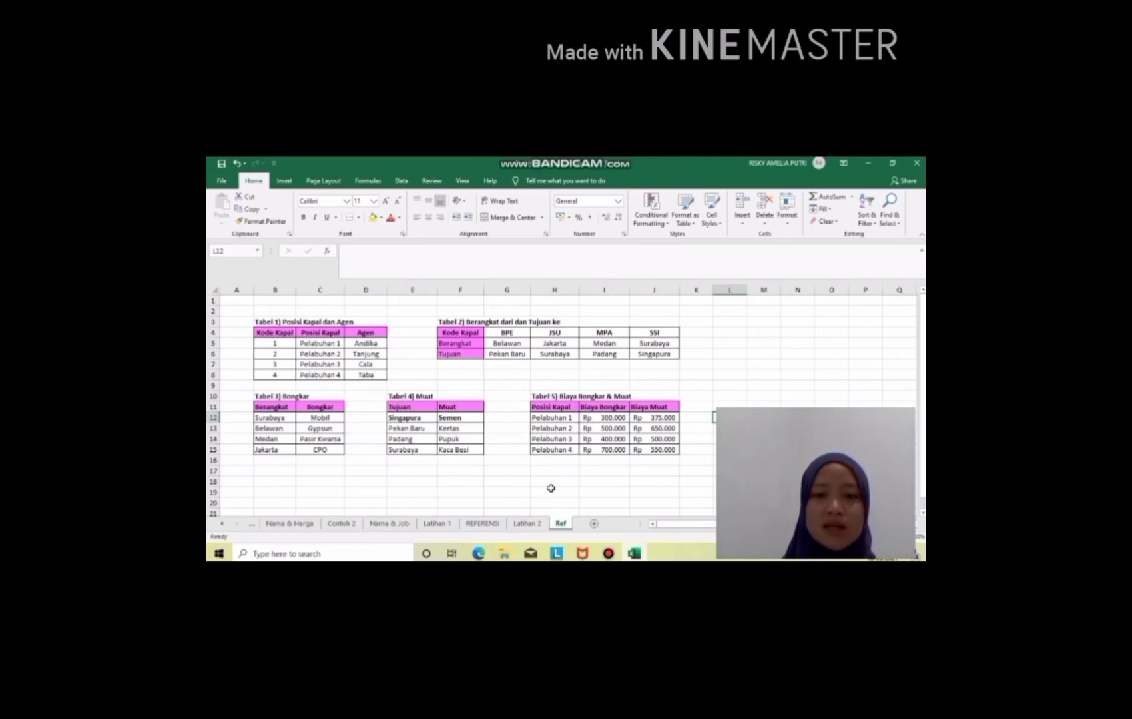
pyautogui.click(525, 523)
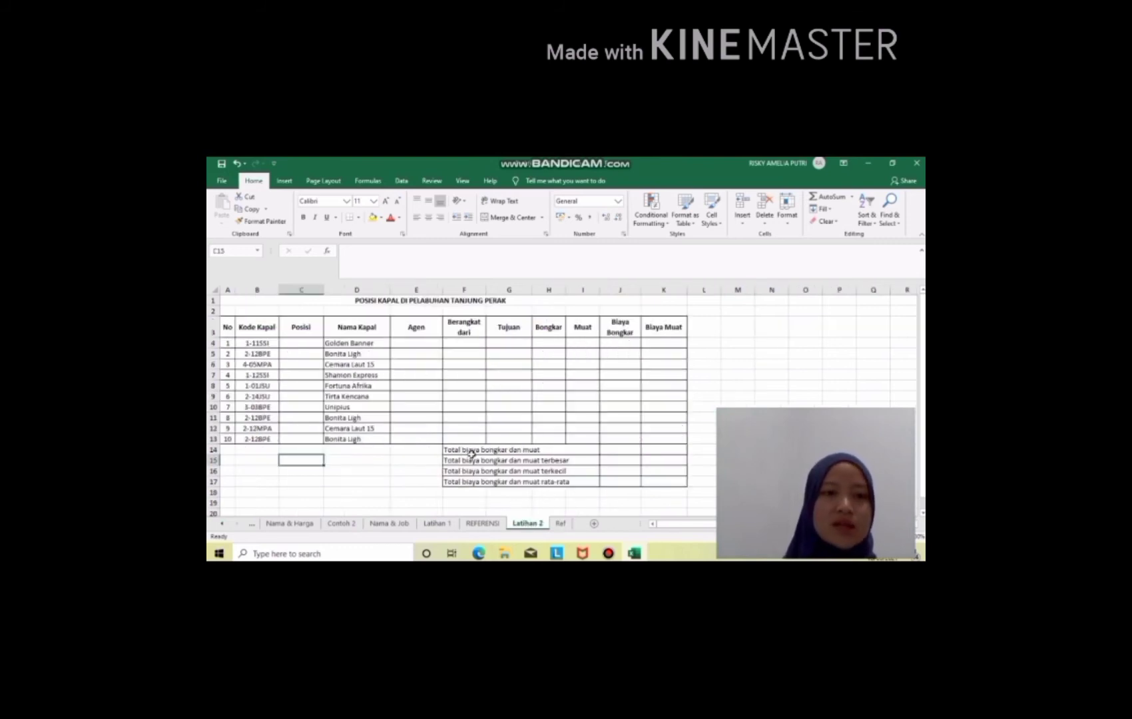
pyautogui.click(297, 342)
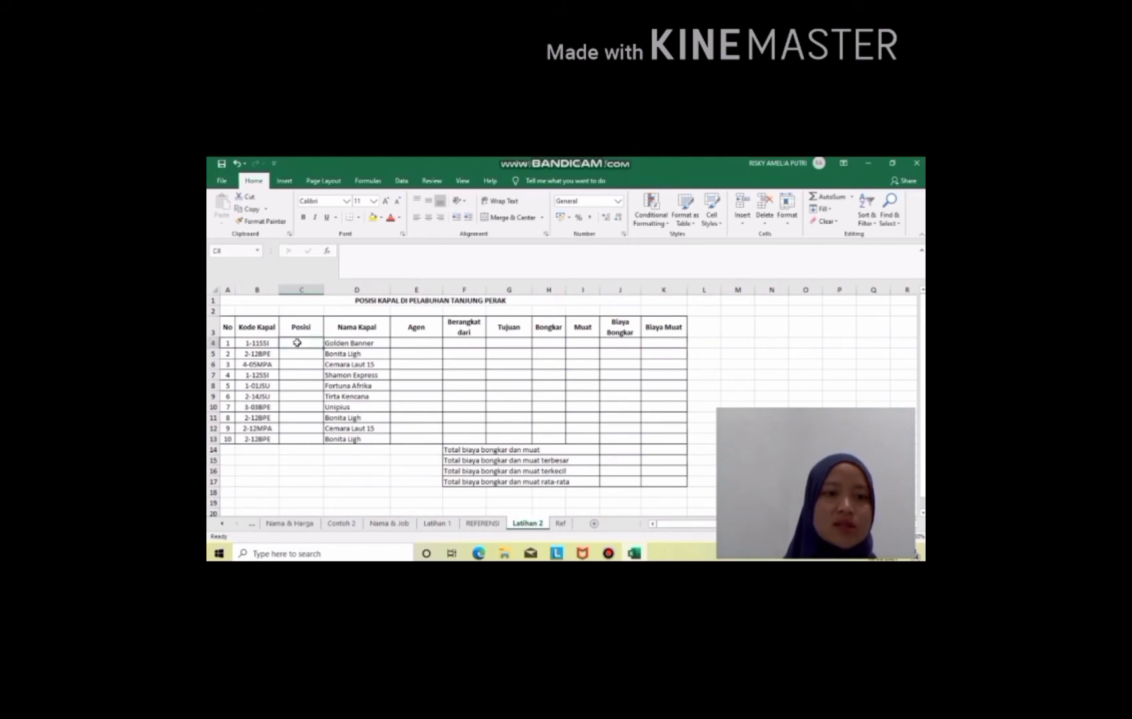
pyautogui.write('=')
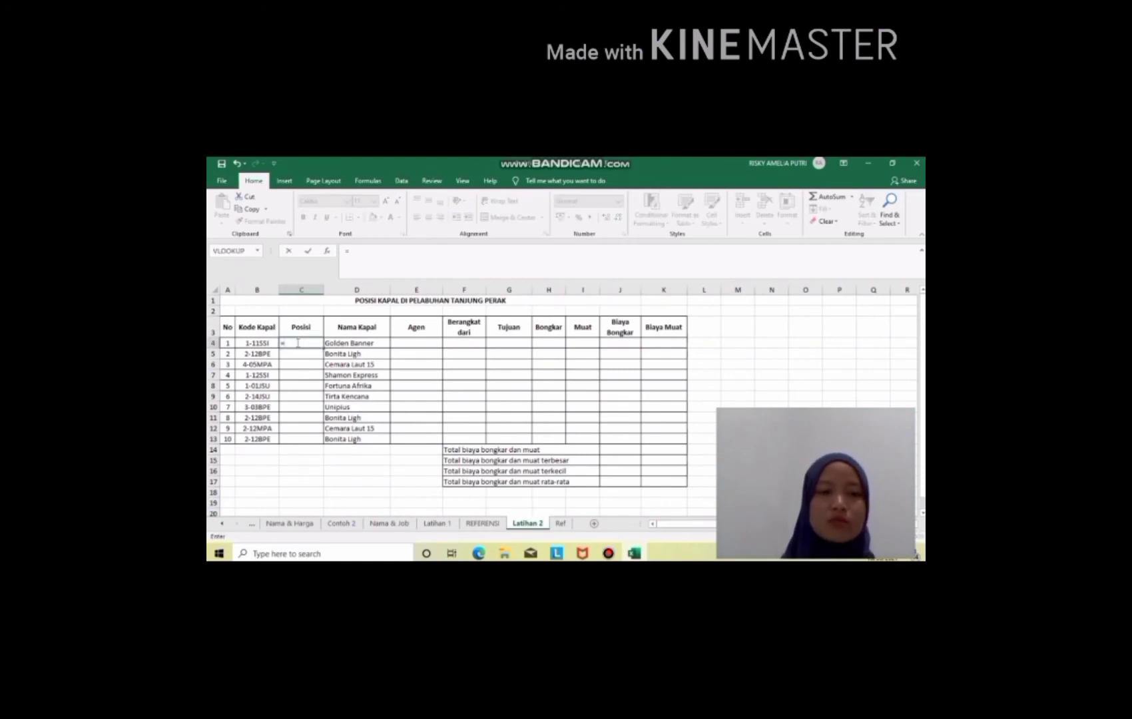
pyautogui.write('VLOOKUP')
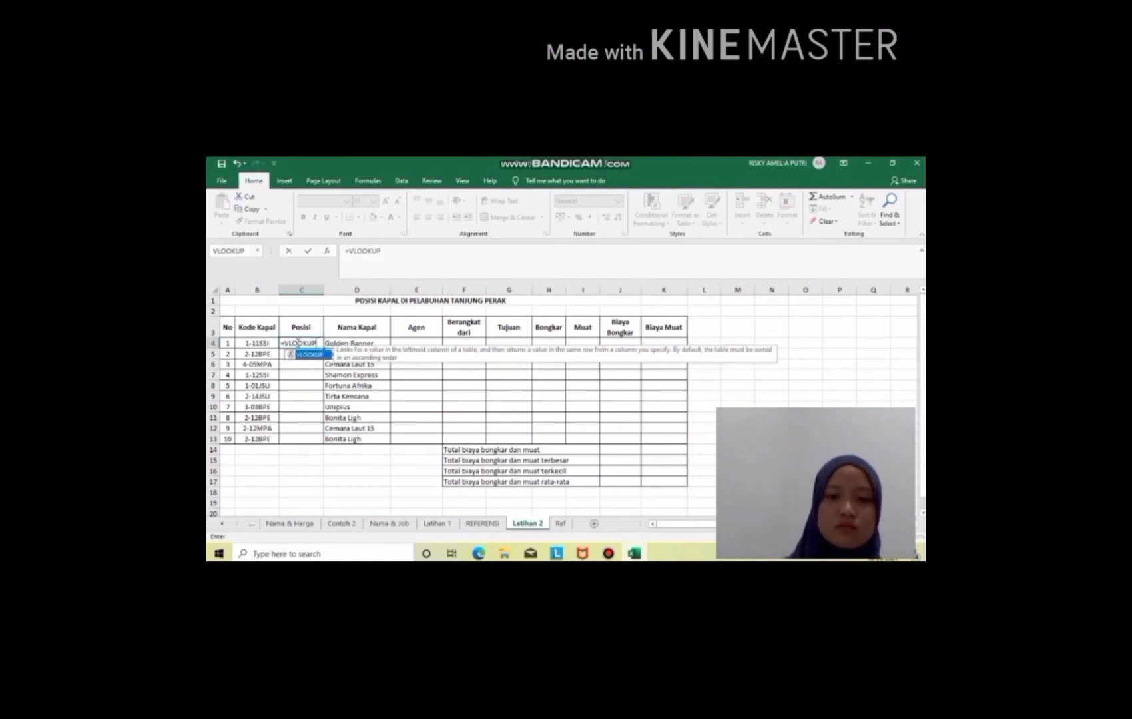
pyautogui.write('(VALUE')
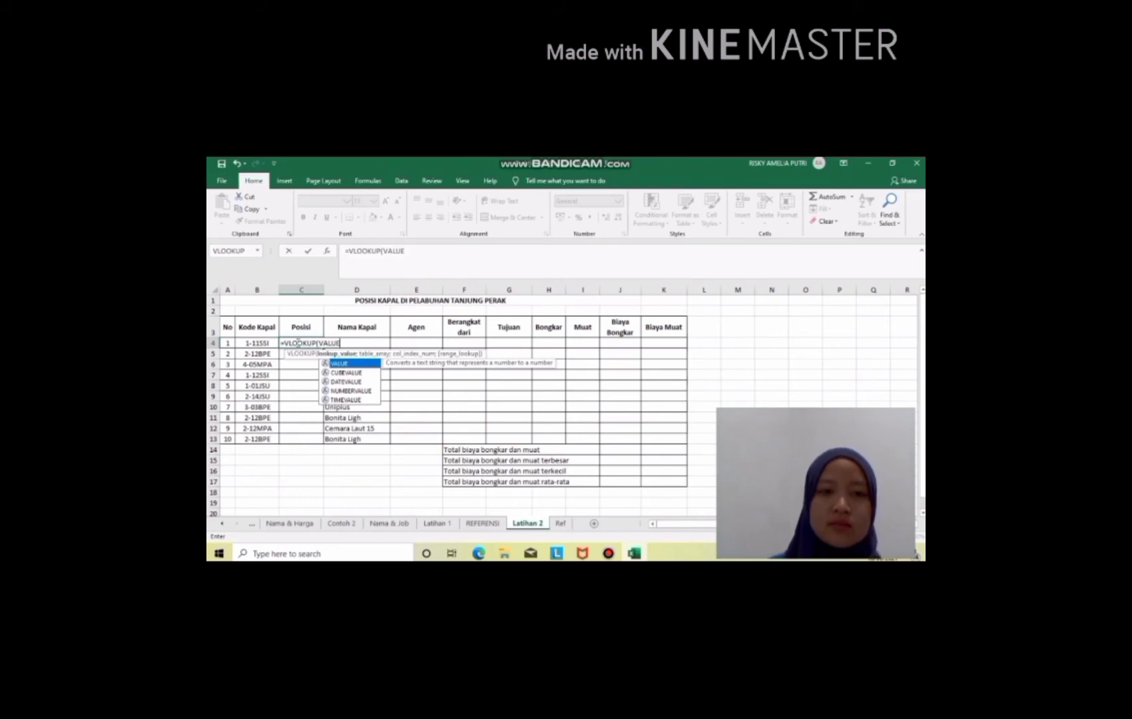
# Nest LEFT(B4;1) inside VALUE to use the first character of the ship code as the VLOOKUP's lookup value.
pyautogui.write('(LEFT')
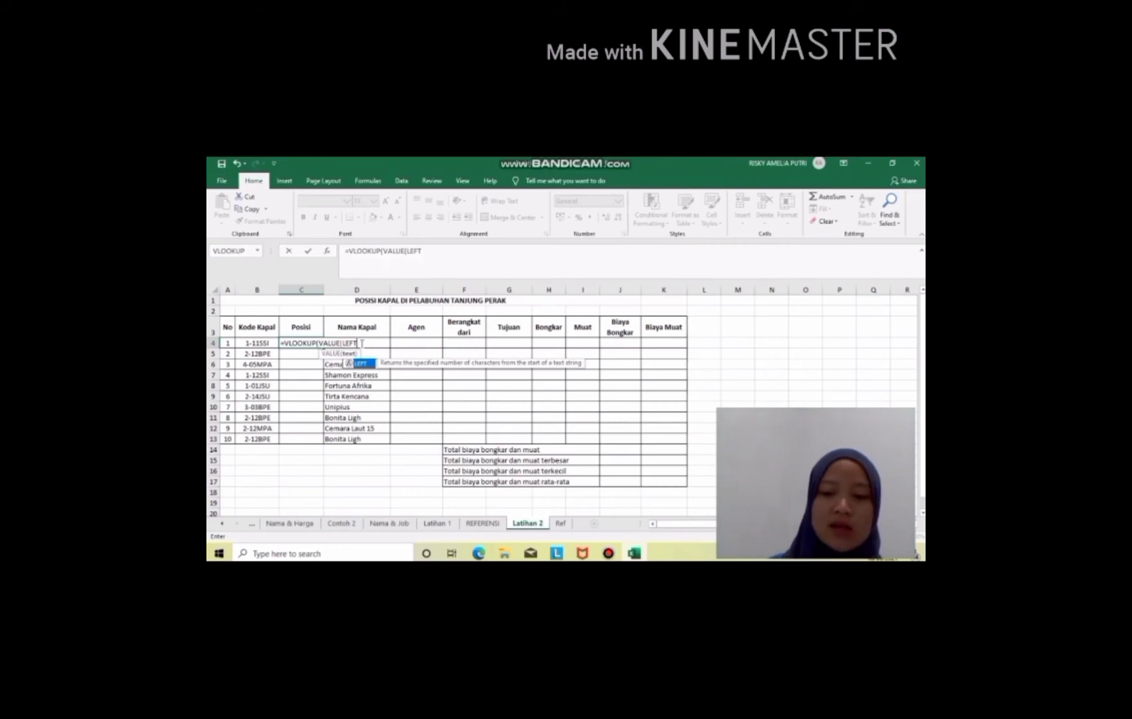
pyautogui.write('(')
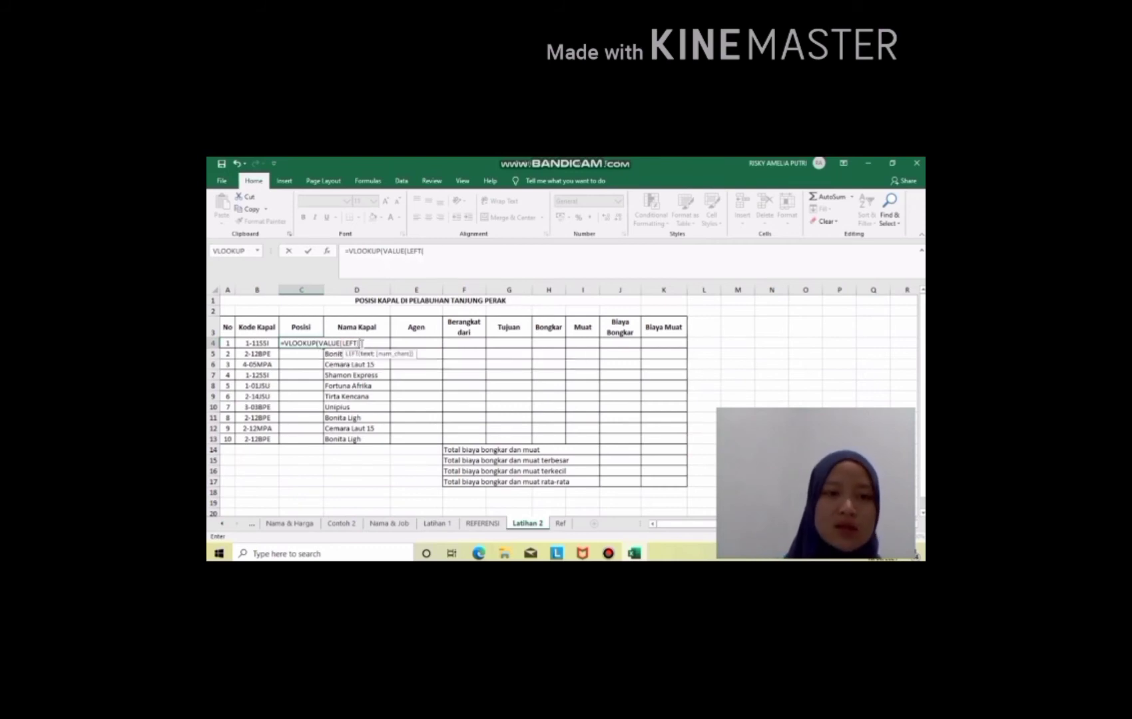
pyautogui.click(261, 343)
pyautogui.write(';')
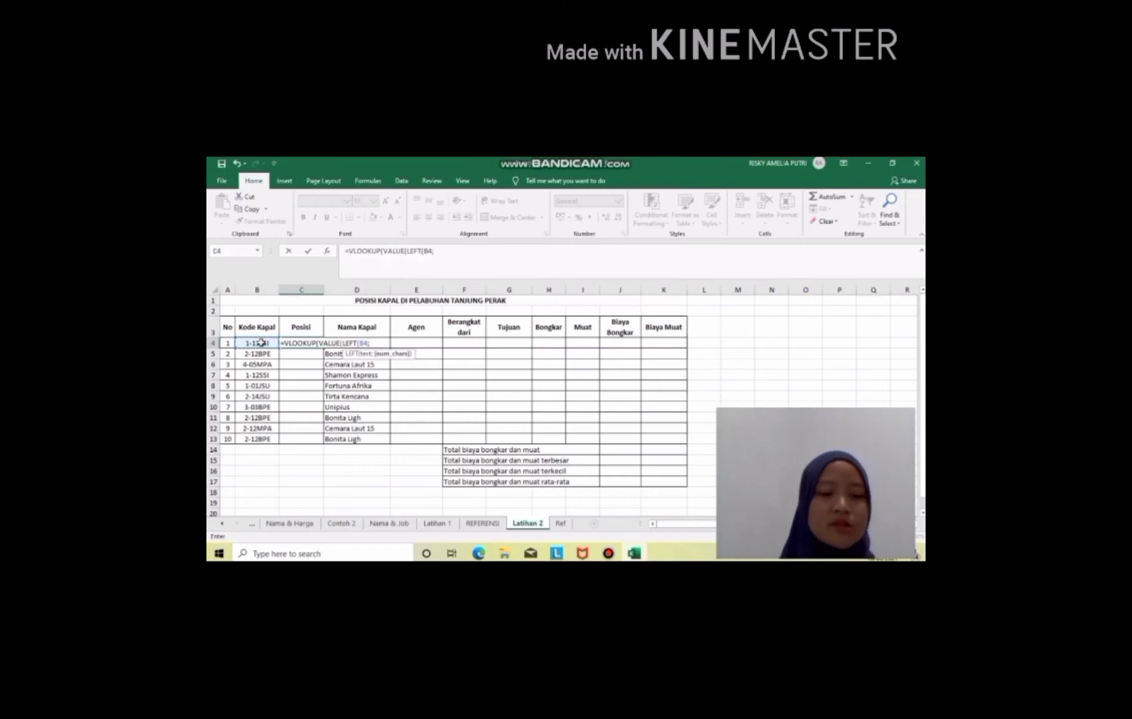
pyautogui.write('1')
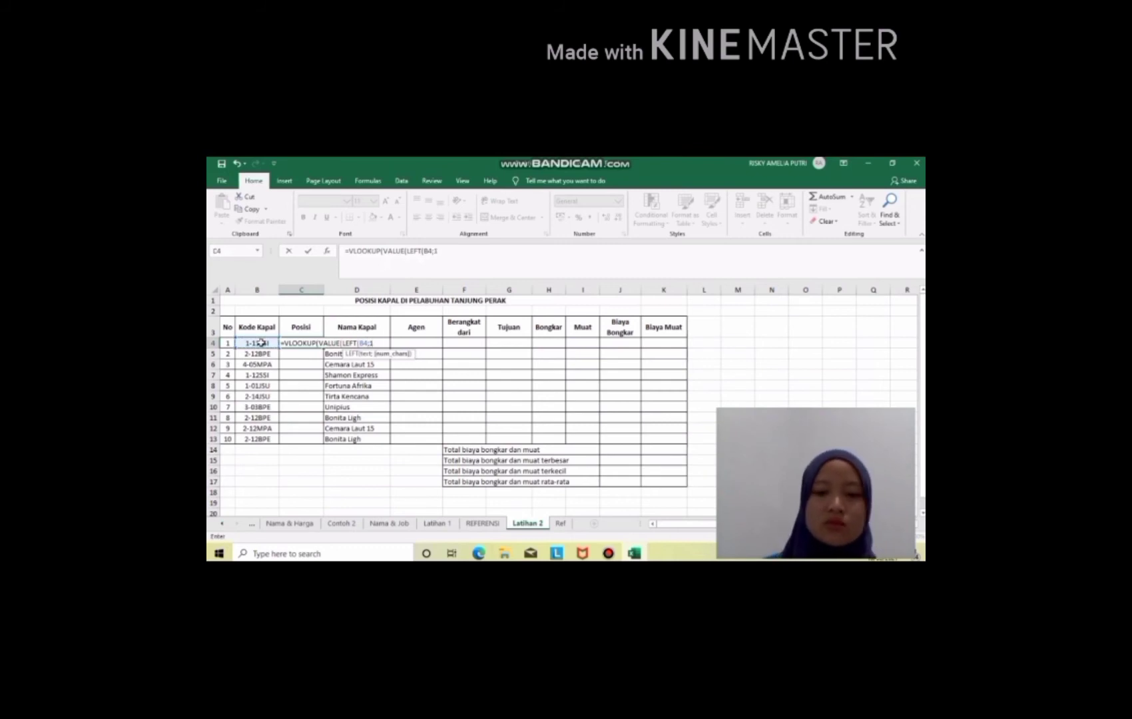
pyautogui.write('))')
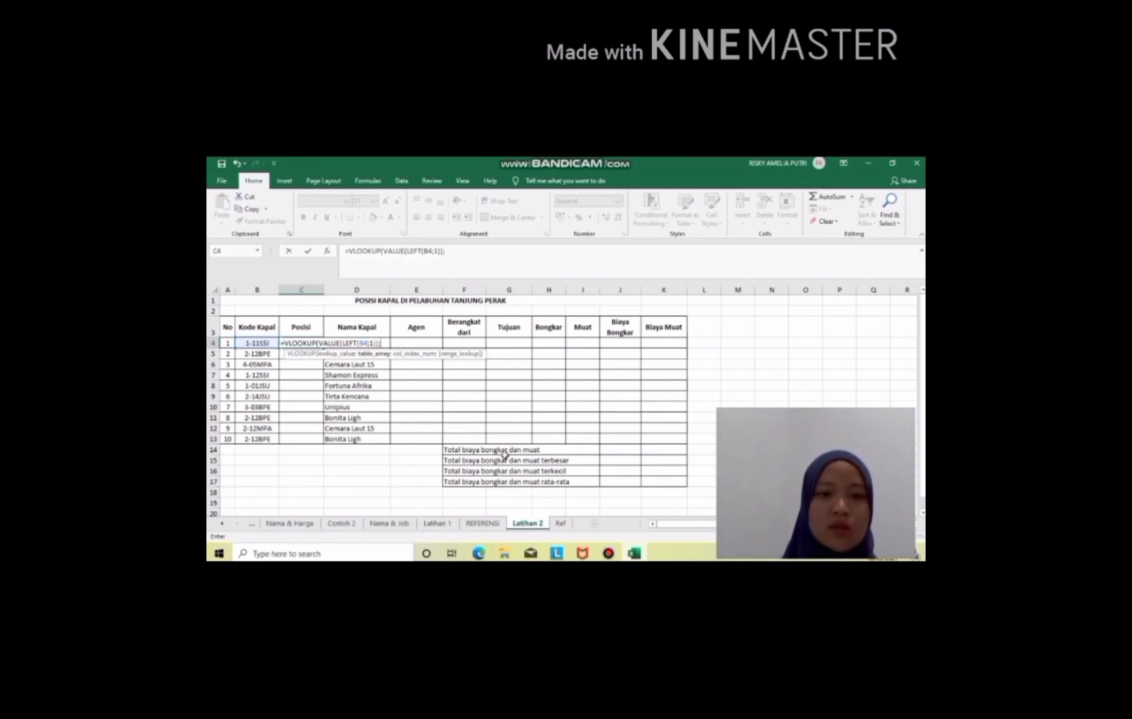
pyautogui.write(';')
# Set the VLOOKUP's table array to B5:D8 of Tabel 1 on the Ref sheet and make it absolute as Ref!$B$5:$D$8.
pyautogui.click(561, 524)
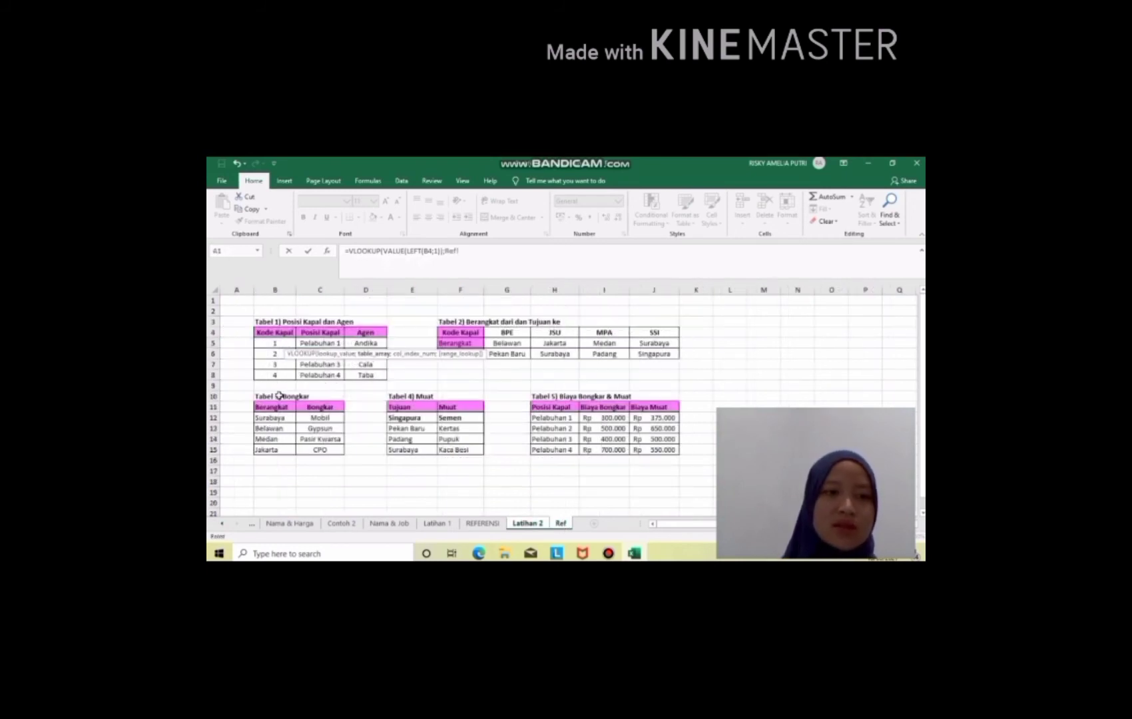
pyautogui.moveTo(276, 345); pyautogui.dragTo(373, 376)
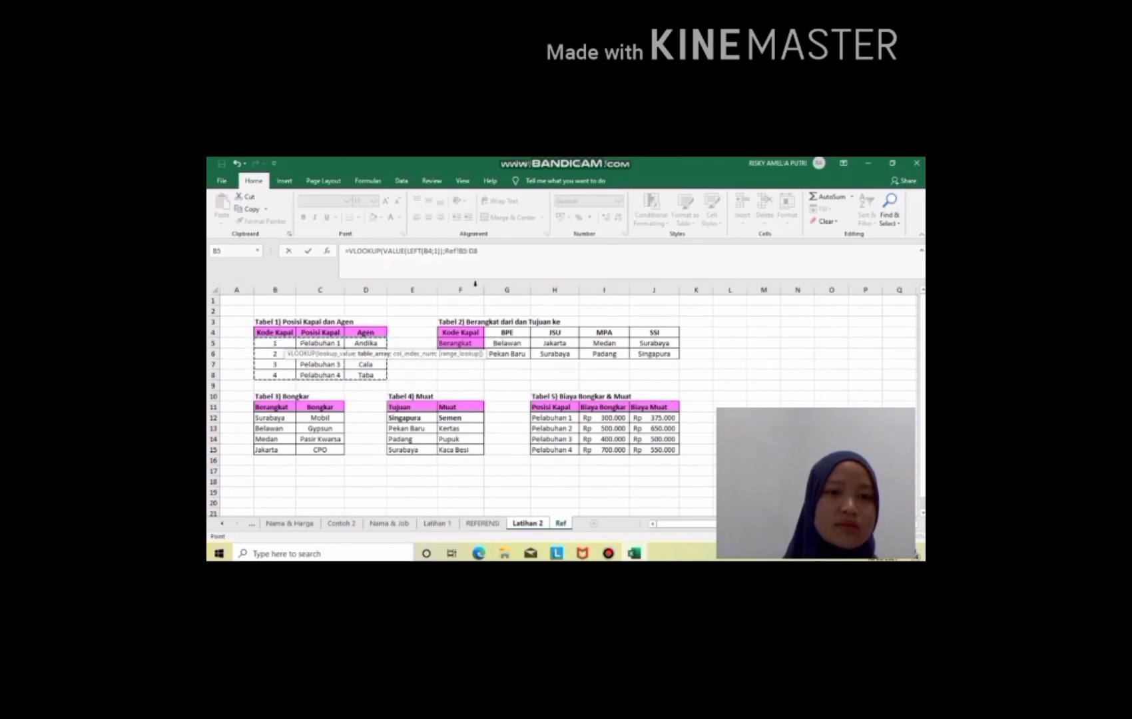
pyautogui.click(460, 251)
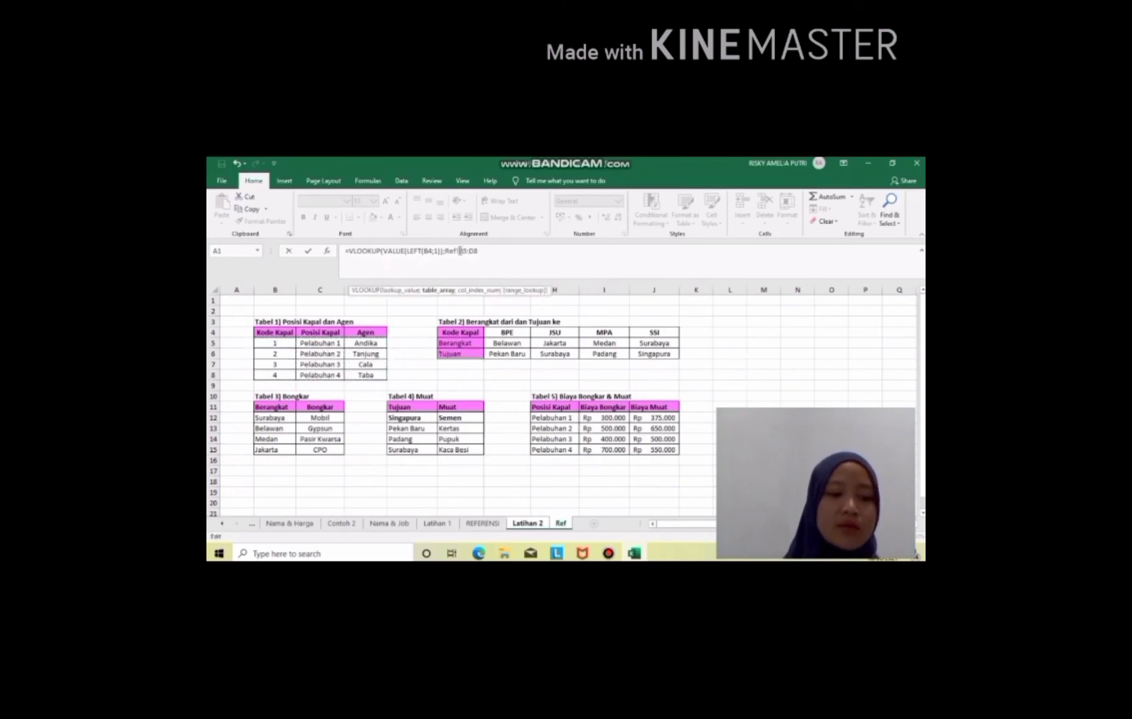
pyautogui.write('$')
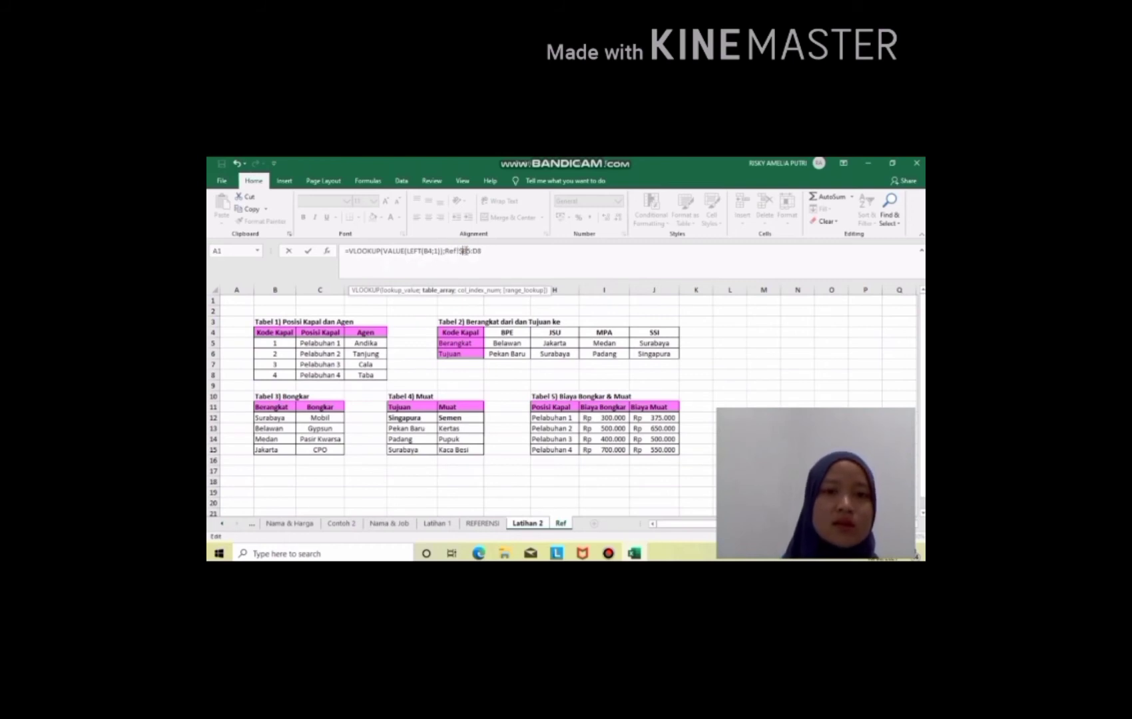
pyautogui.click(467, 251)
pyautogui.write('$')
pyautogui.click(478, 251)
pyautogui.write('$')
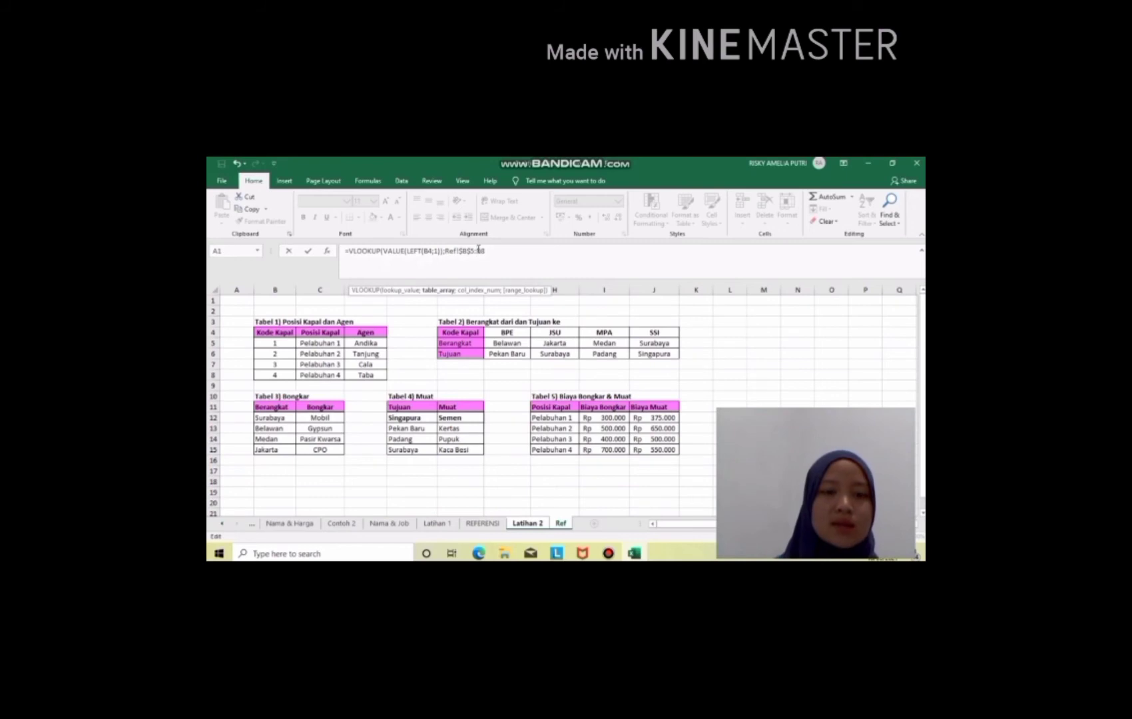
pyautogui.click(482, 251)
pyautogui.write('$8')
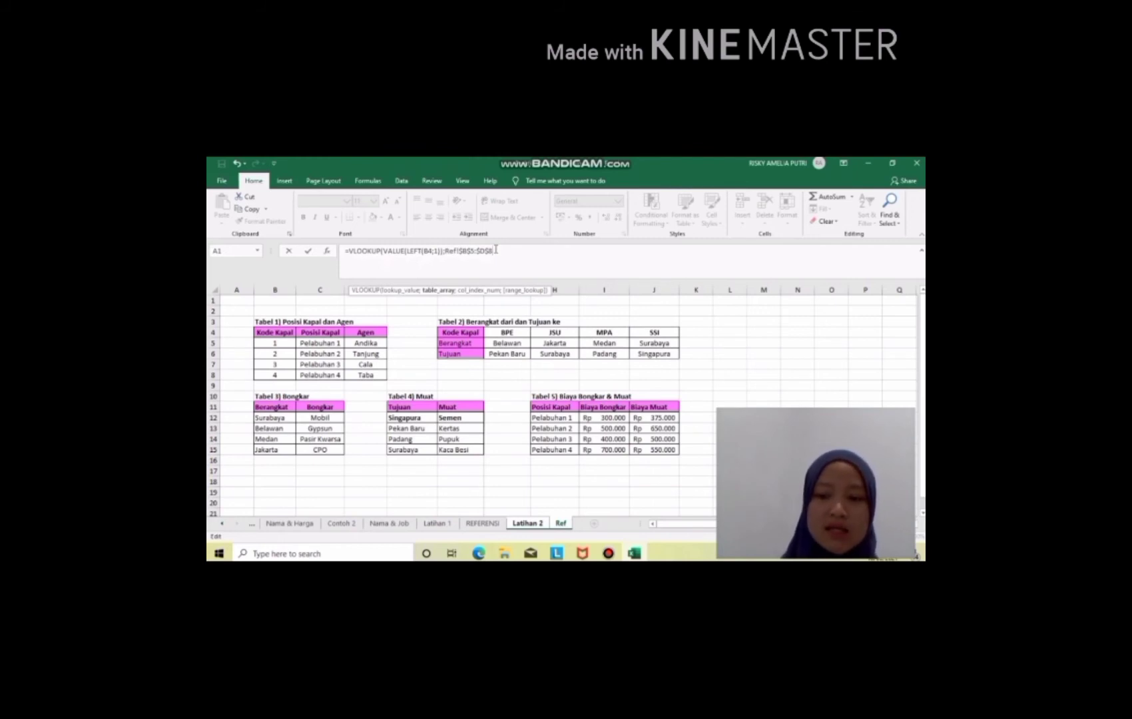
# Finish the C4 VLOOKUP with column index 2 and 0 for exact match.
pyautogui.write(';')
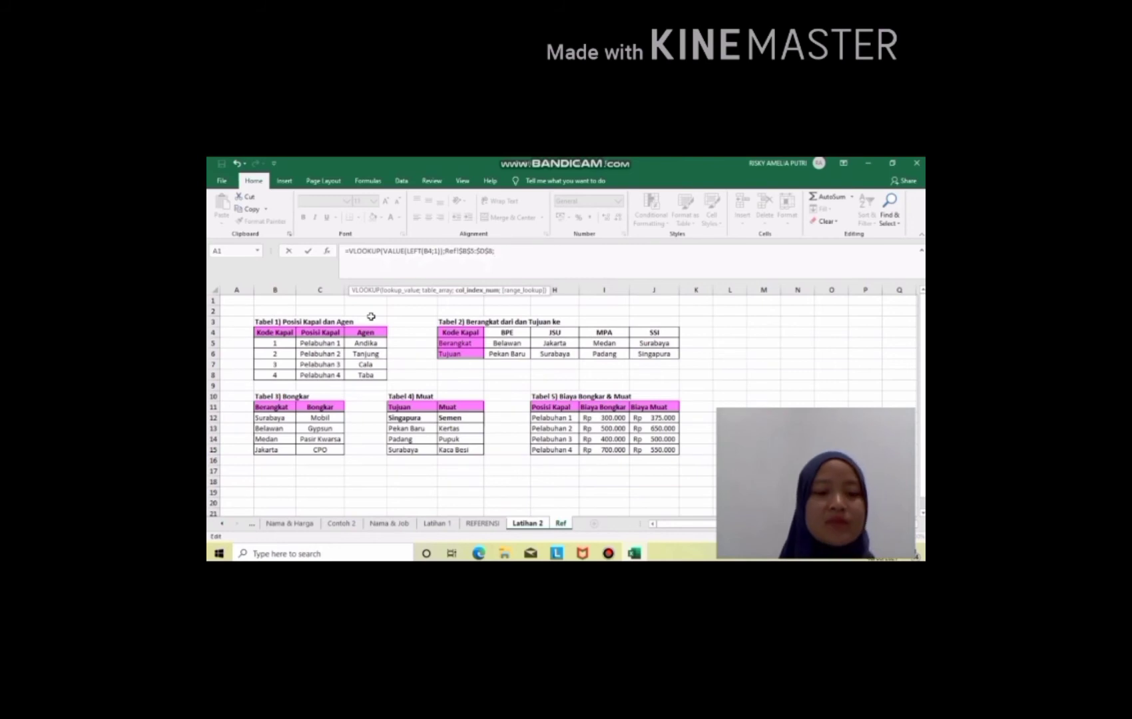
pyautogui.write('2;')
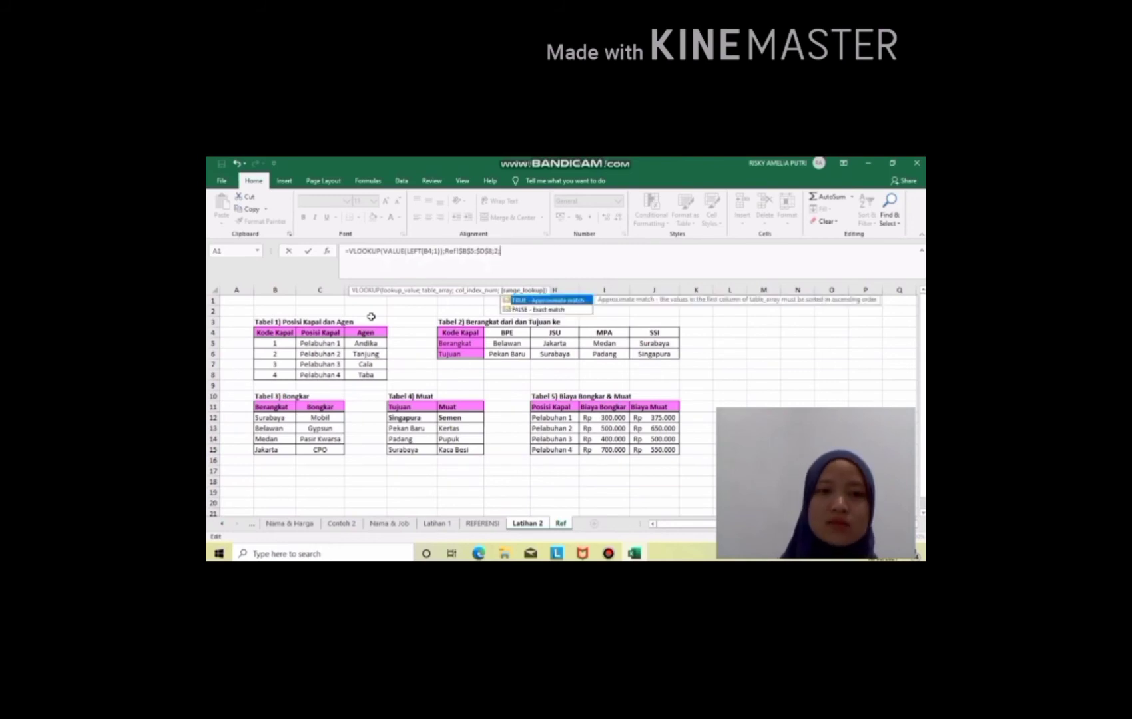
pyautogui.write('0')
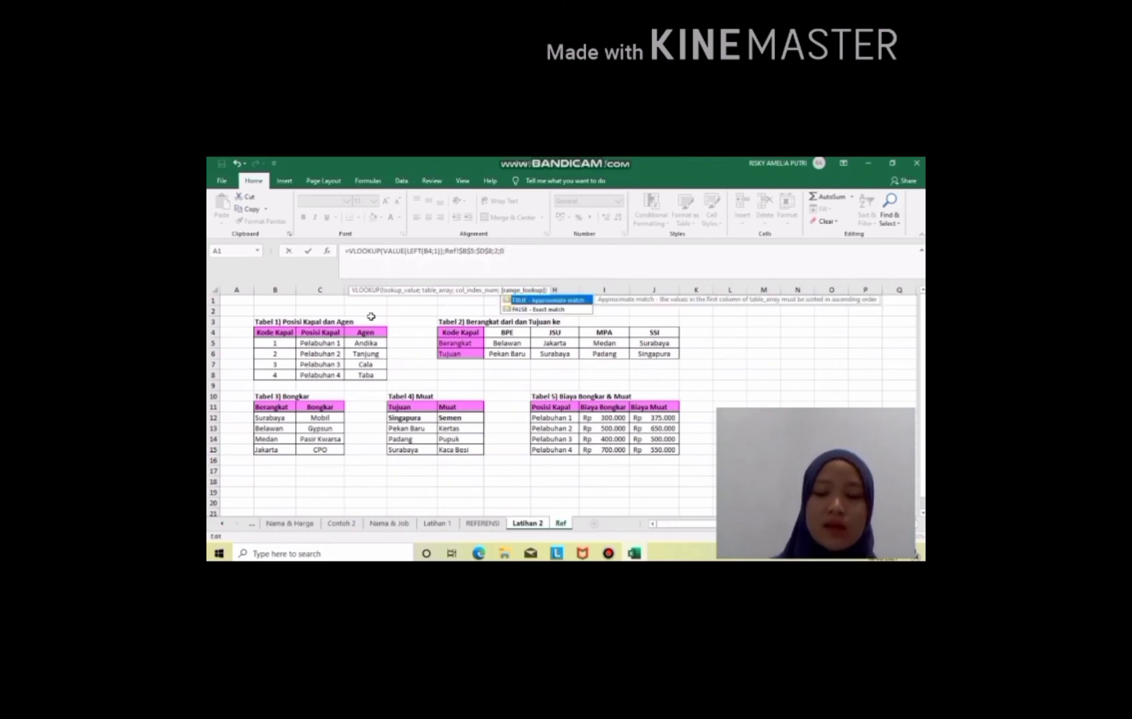
pyautogui.write(')')
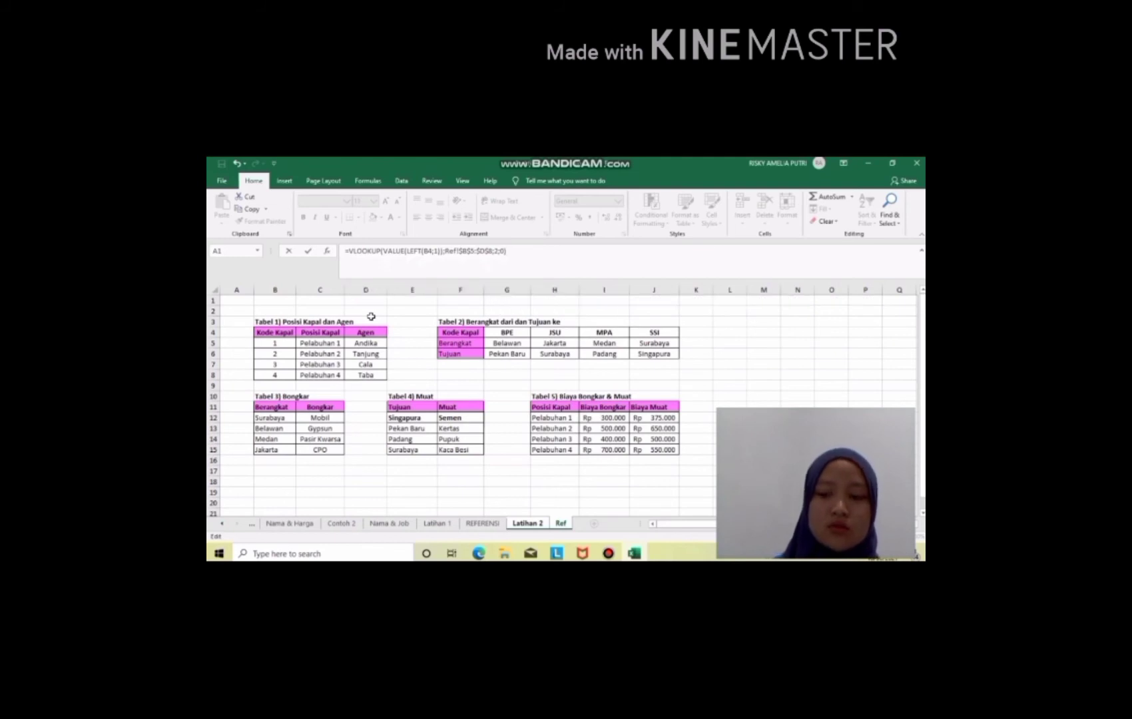
pyautogui.press('Return')
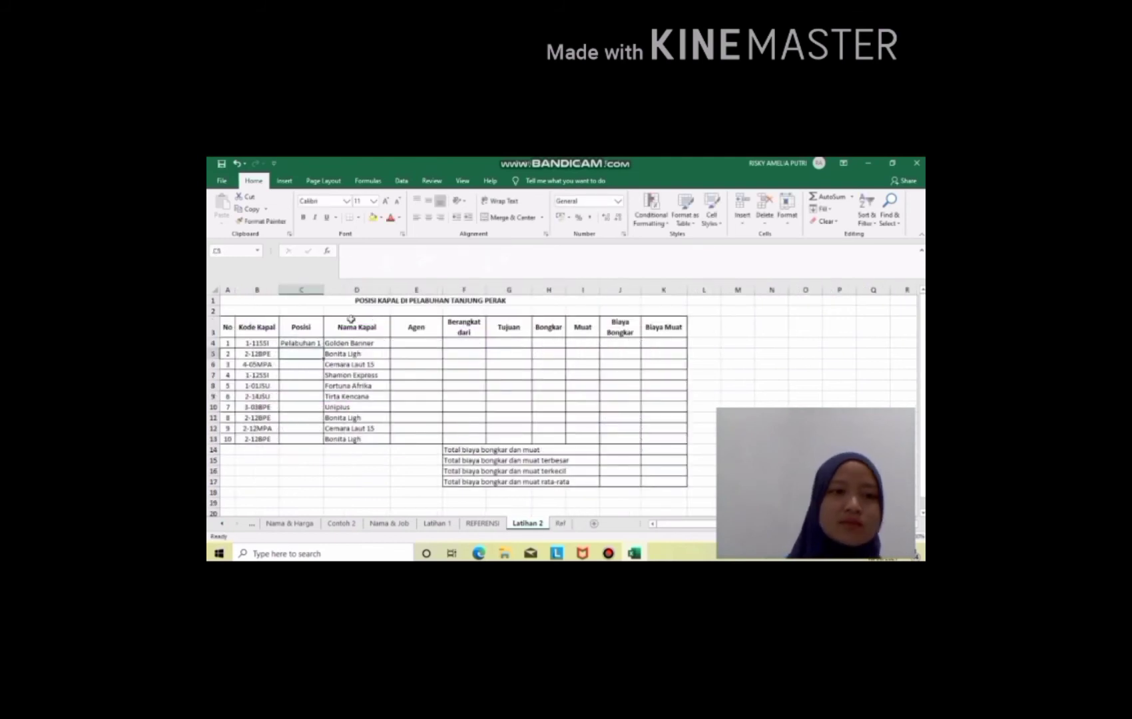
# Copy the Posisi formula from C4 down through C13.
pyautogui.click(303, 344)
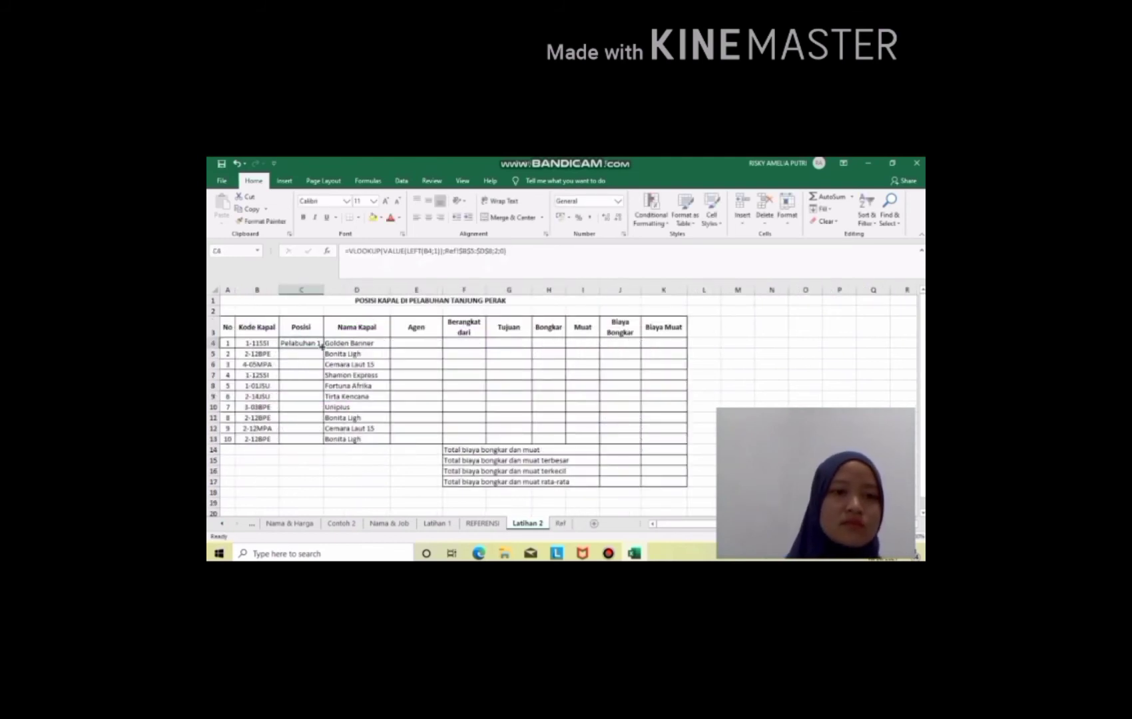
pyautogui.moveTo(323, 347); pyautogui.dragTo(316, 446)
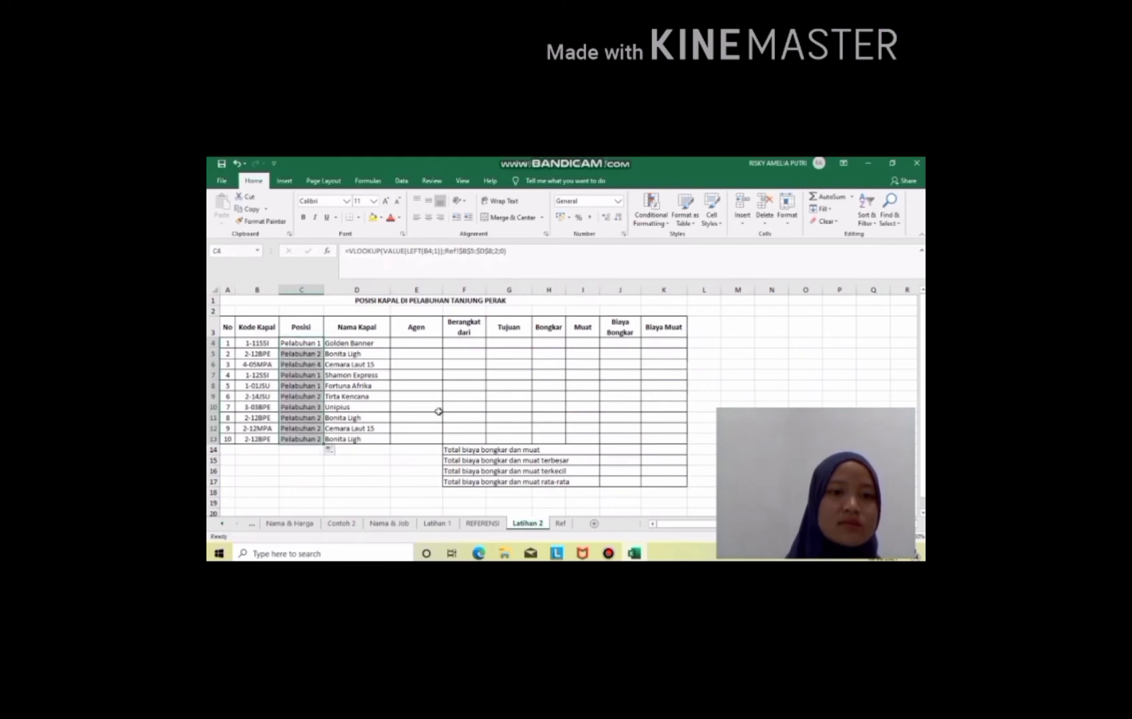
# Begin a VLOOKUP in the Agen cell E4 with VALUE(LEFT(B4;1)) as its lookup value.
pyautogui.click(429, 345)
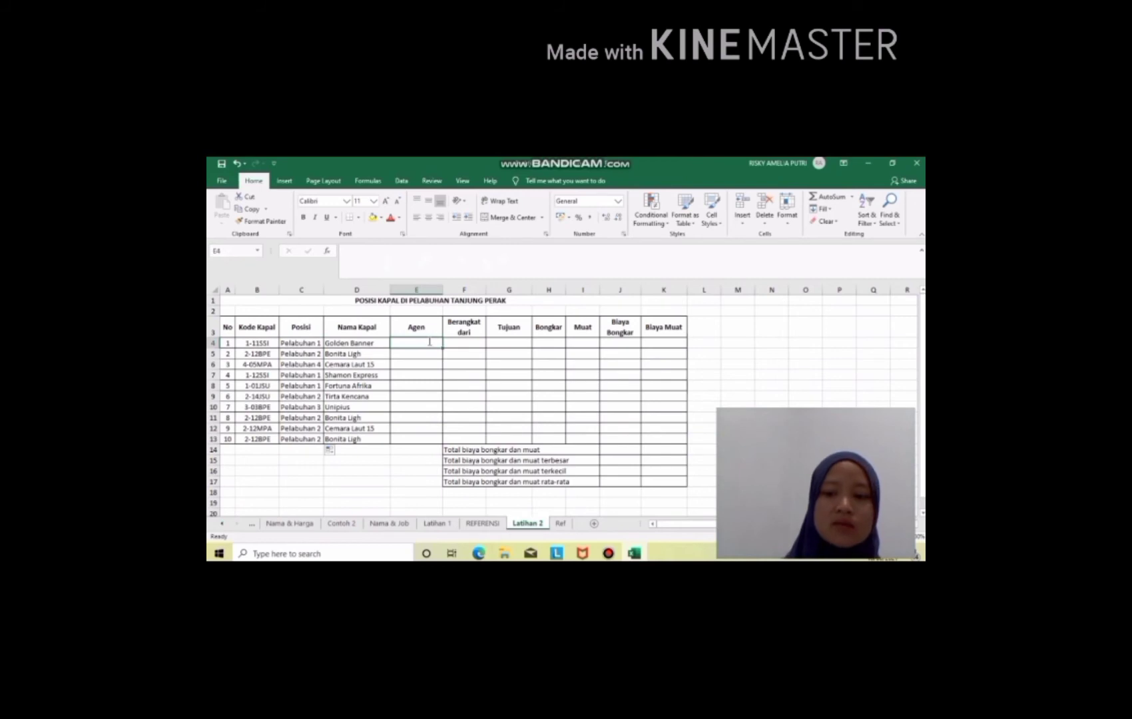
pyautogui.write('=VLOOKUP')
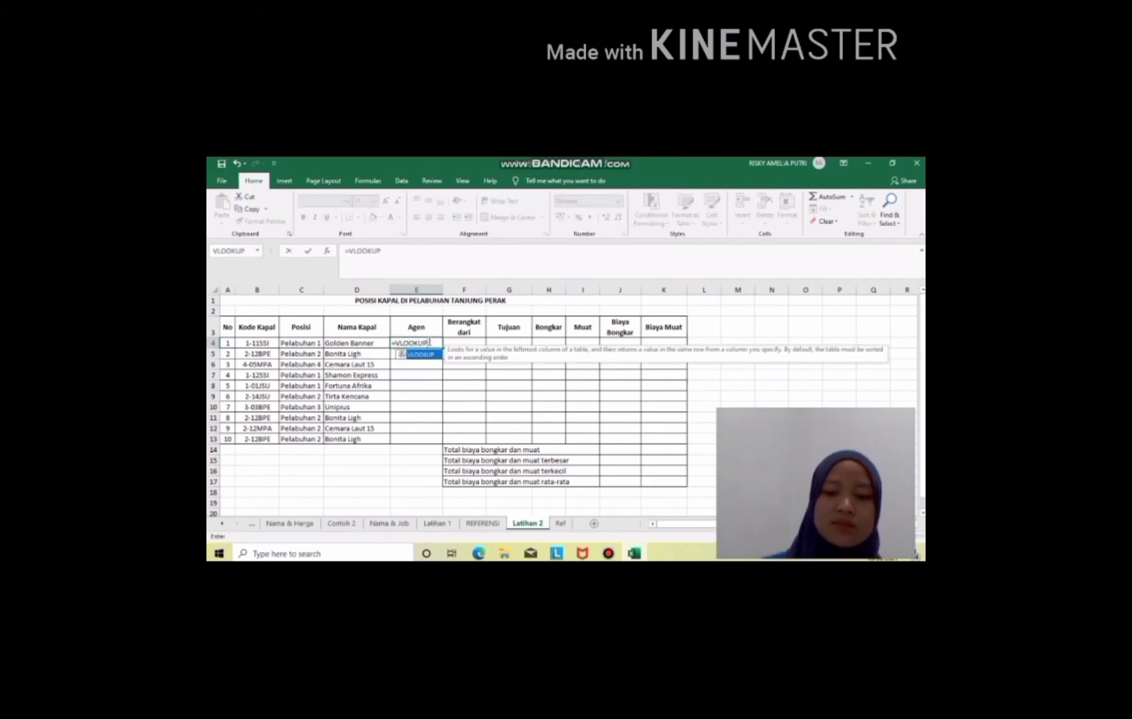
pyautogui.write('(')
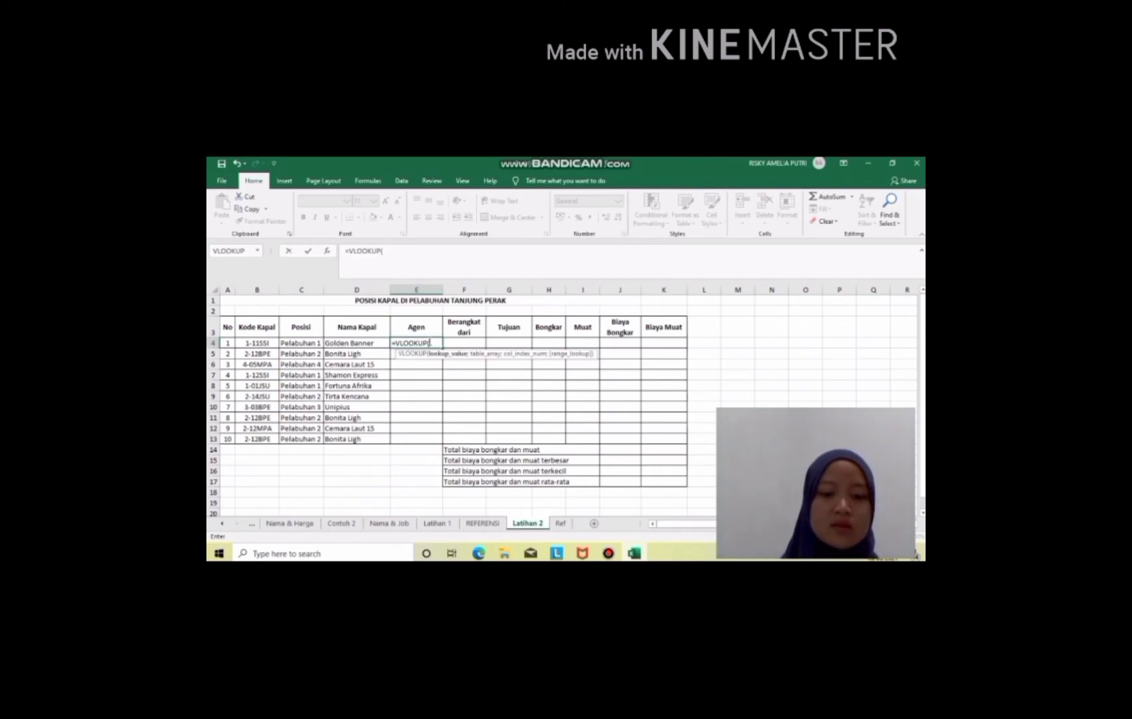
pyautogui.write('VALUE')
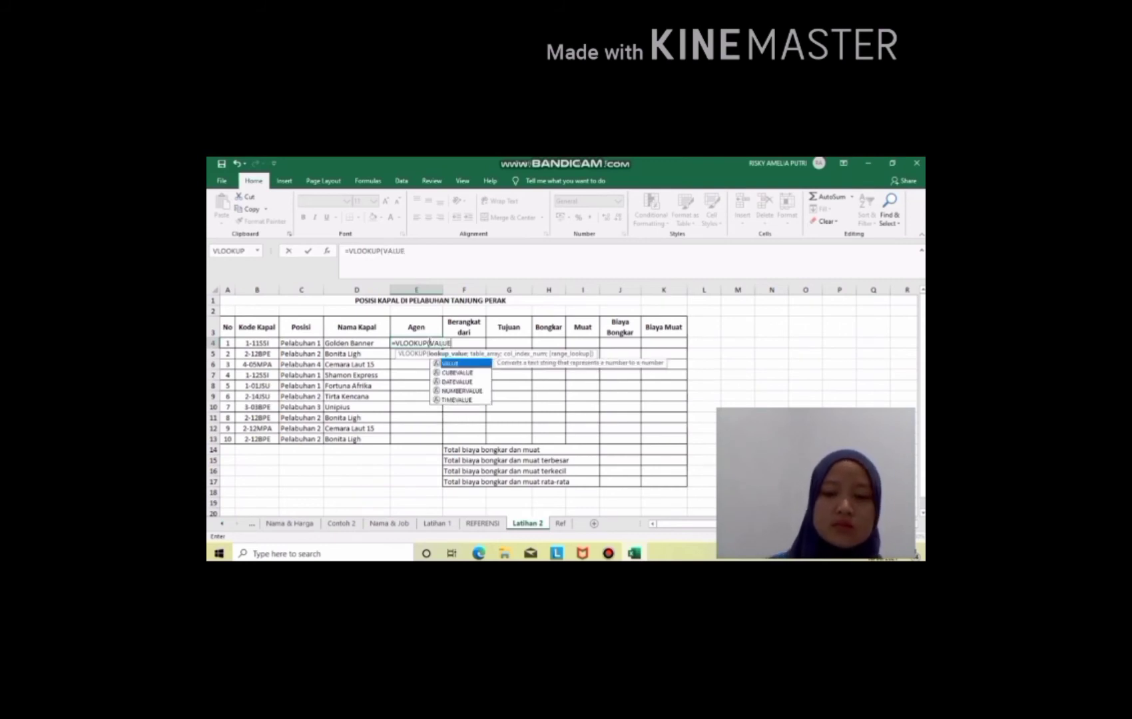
pyautogui.write('(LEFT')
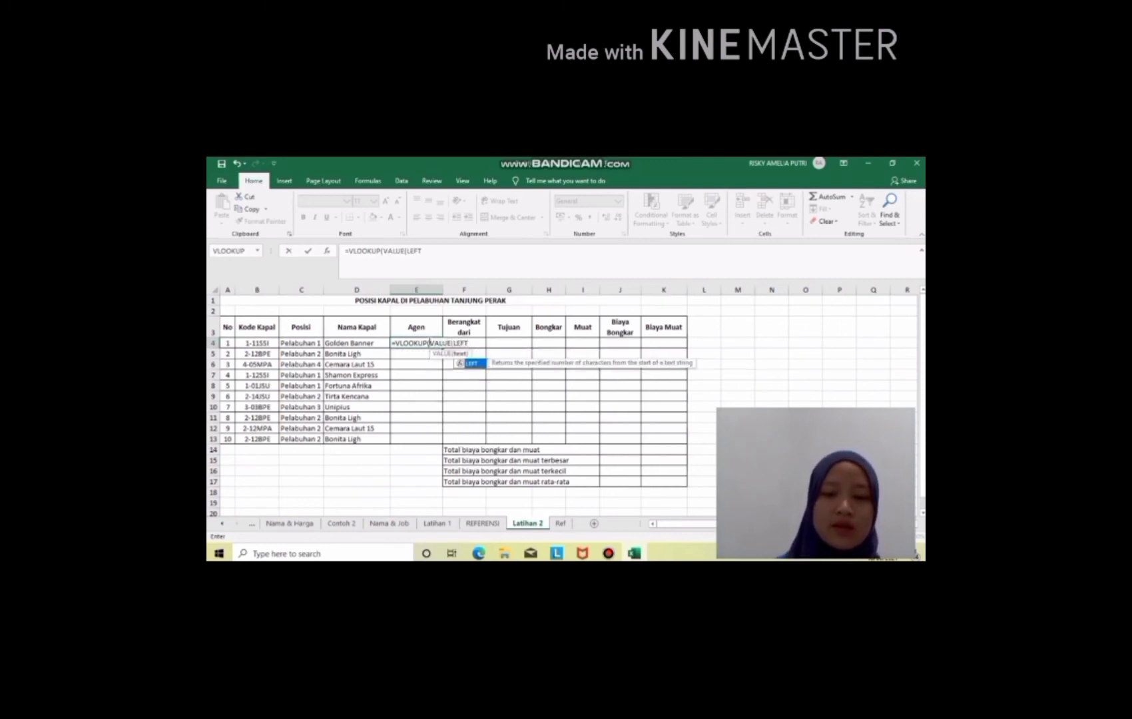
pyautogui.write('(')
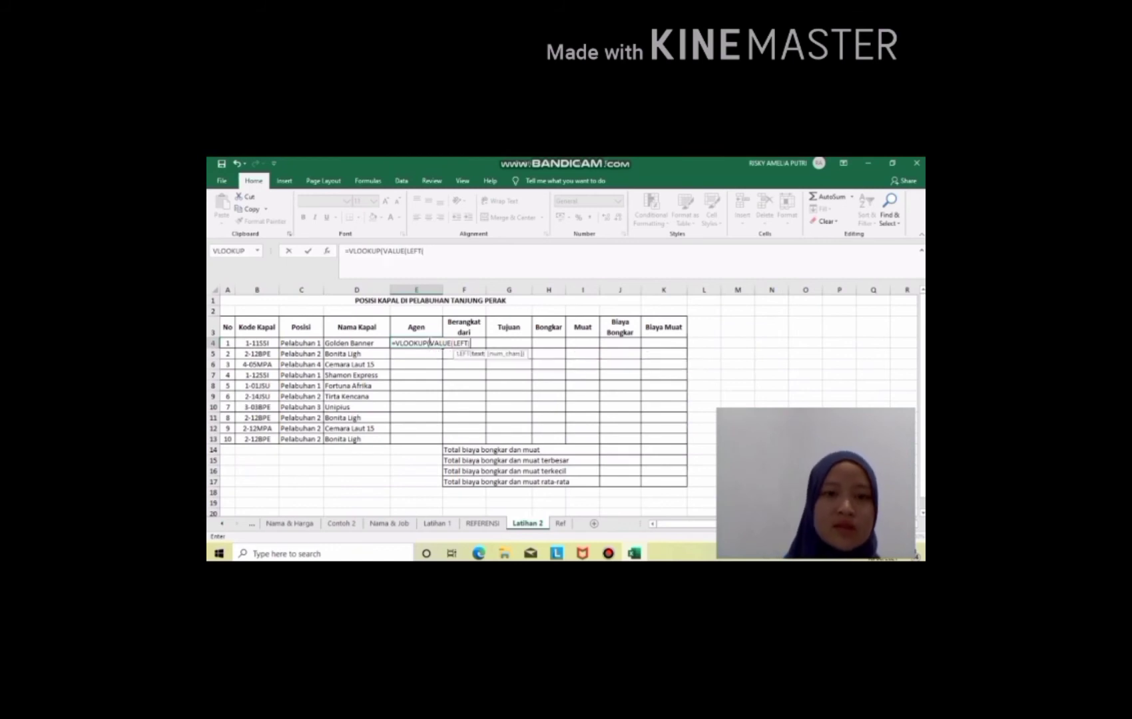
pyautogui.click(269, 343)
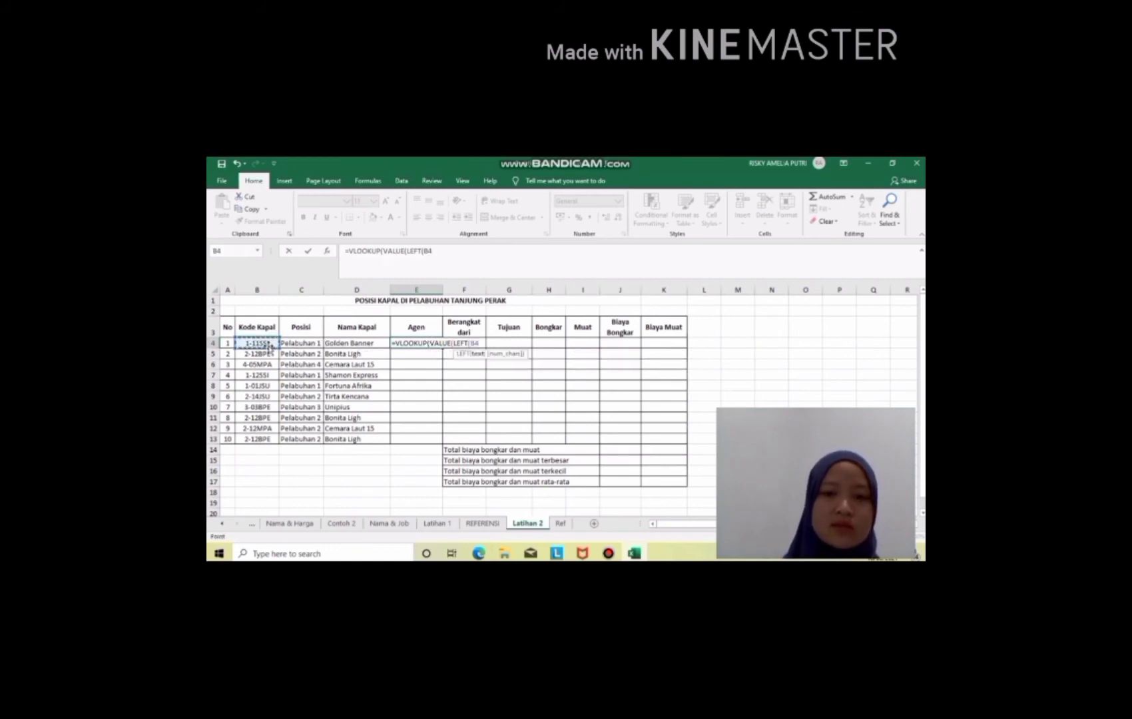
pyautogui.write(';1')
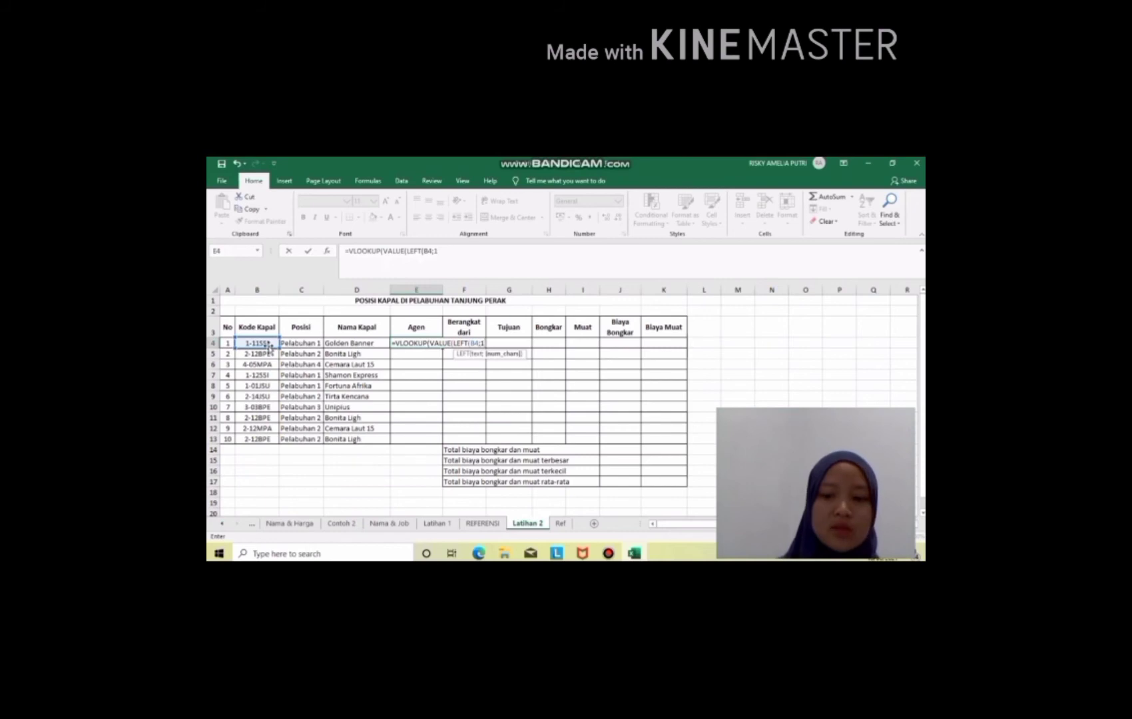
pyautogui.write(')')
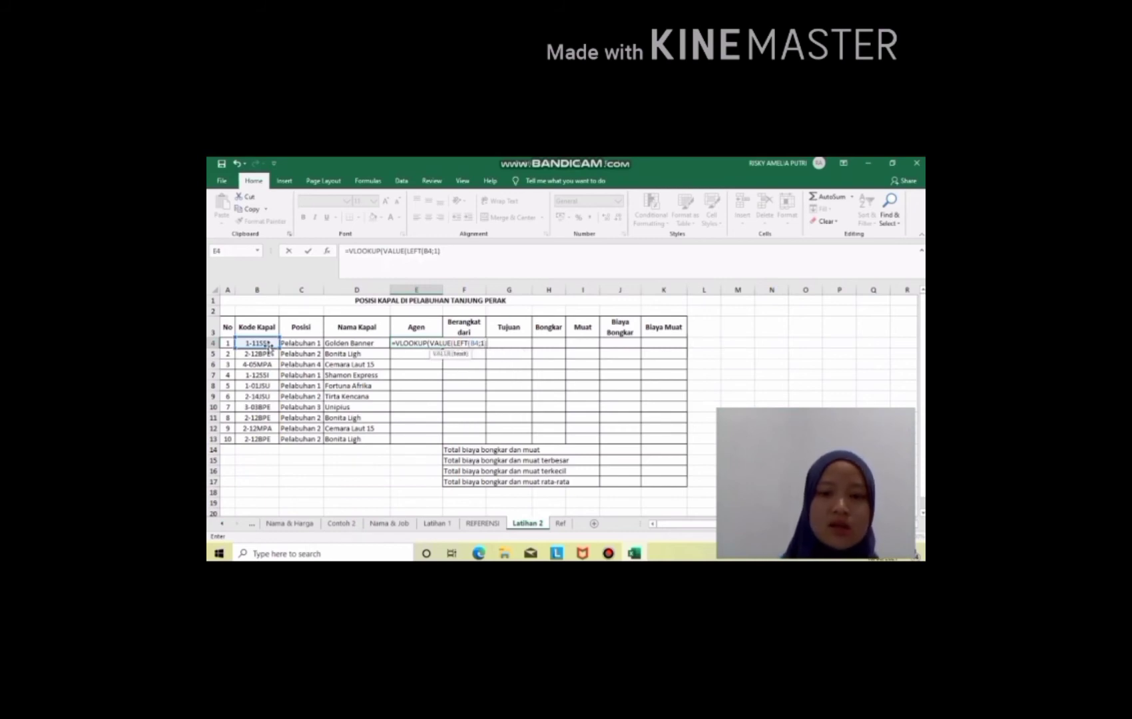
pyautogui.write(');')
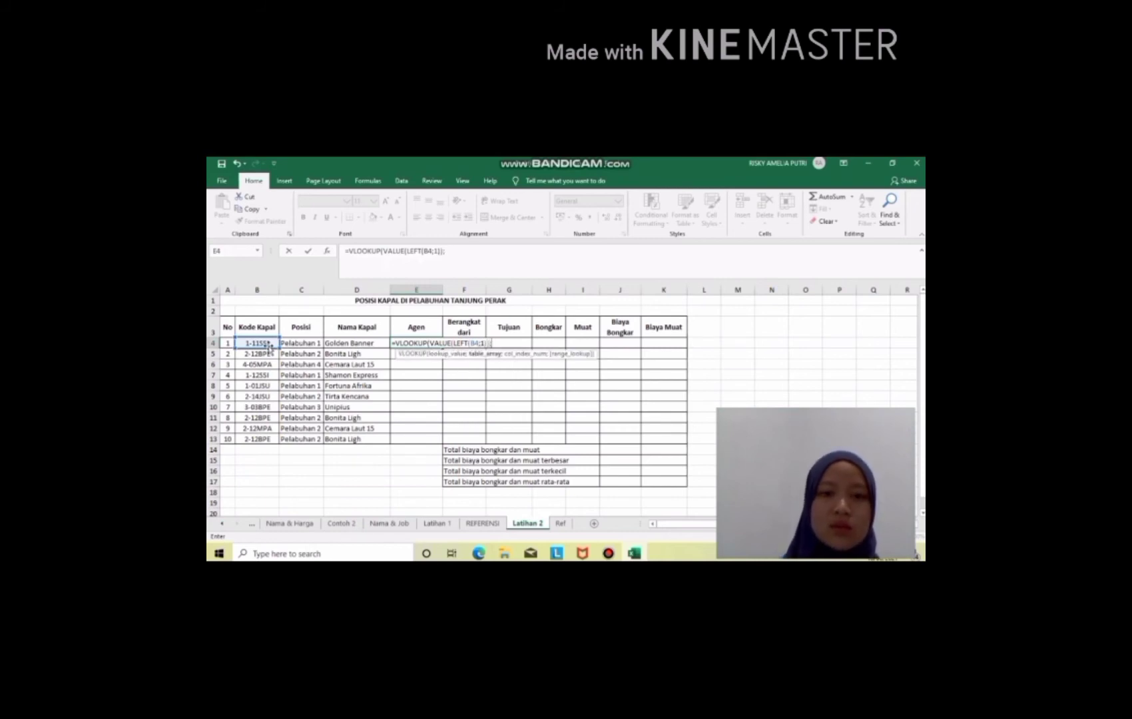
# Set the E4 VLOOKUP's table array to Tabel 1 on the Ref sheet as the absolute range Ref!$B$5:$D$8.
pyautogui.click(560, 525)
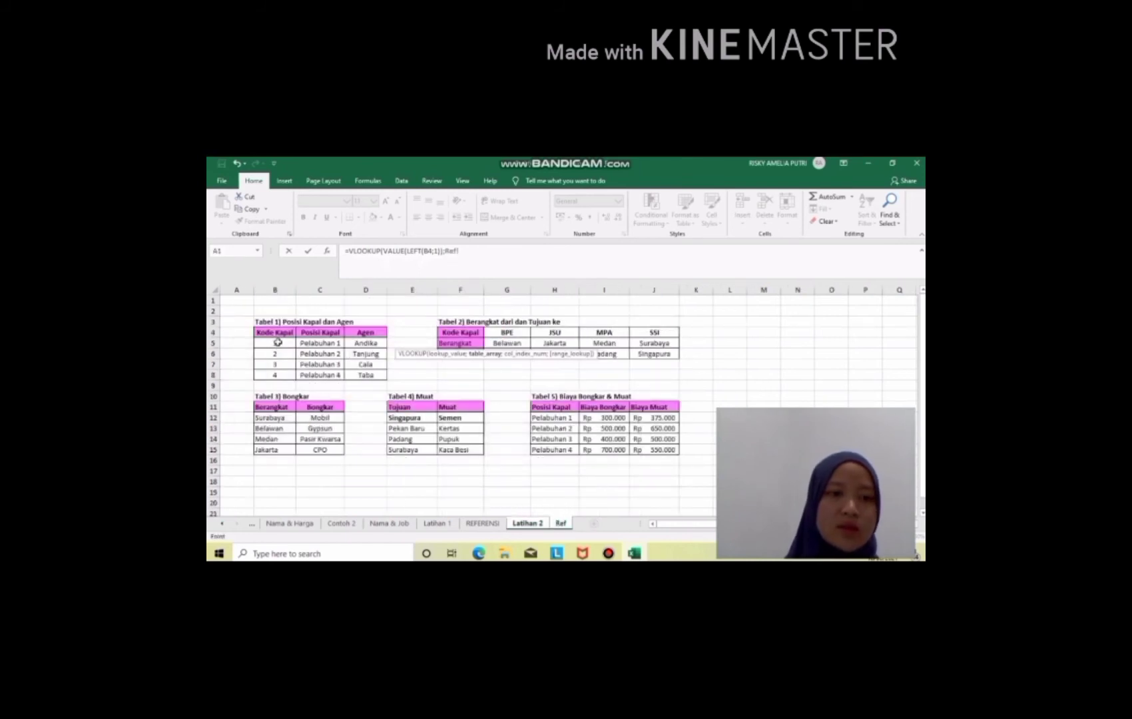
pyautogui.moveTo(274, 343); pyautogui.dragTo(367, 375)
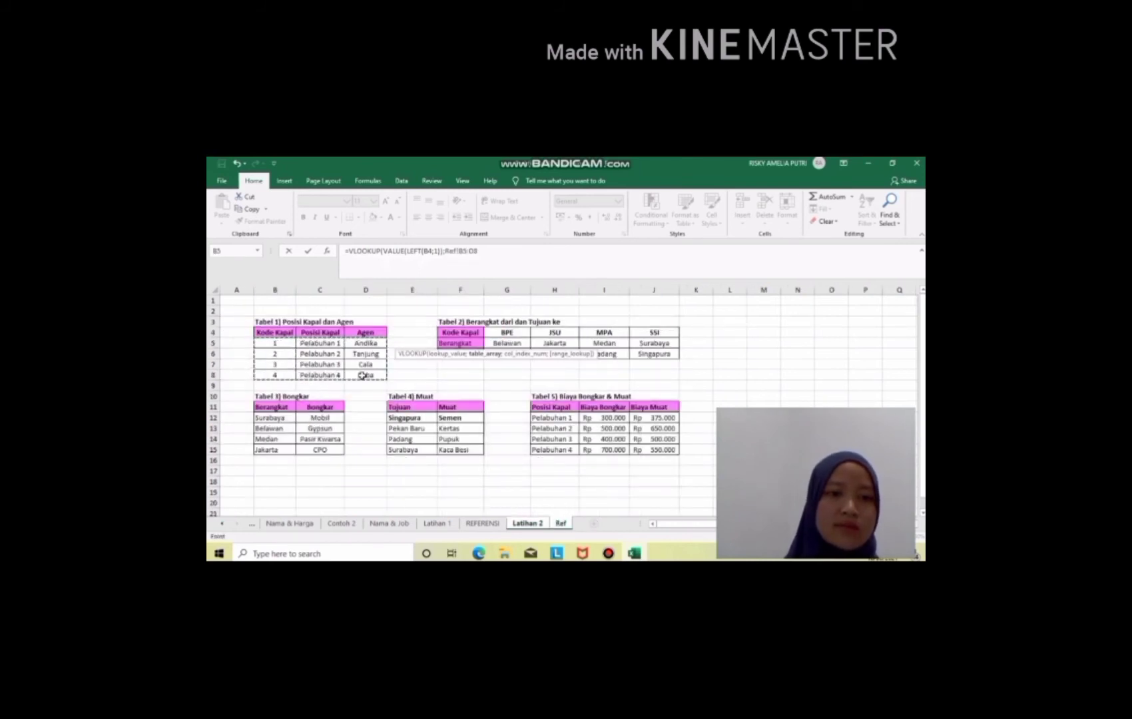
pyautogui.click(461, 250)
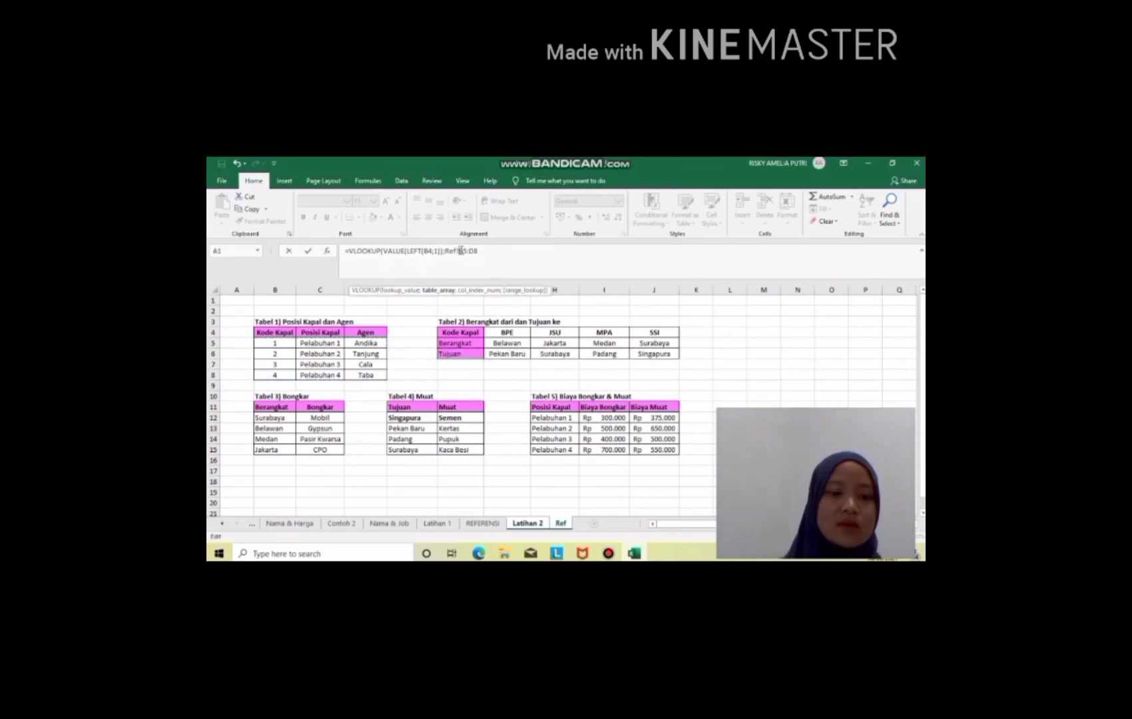
pyautogui.write('$')
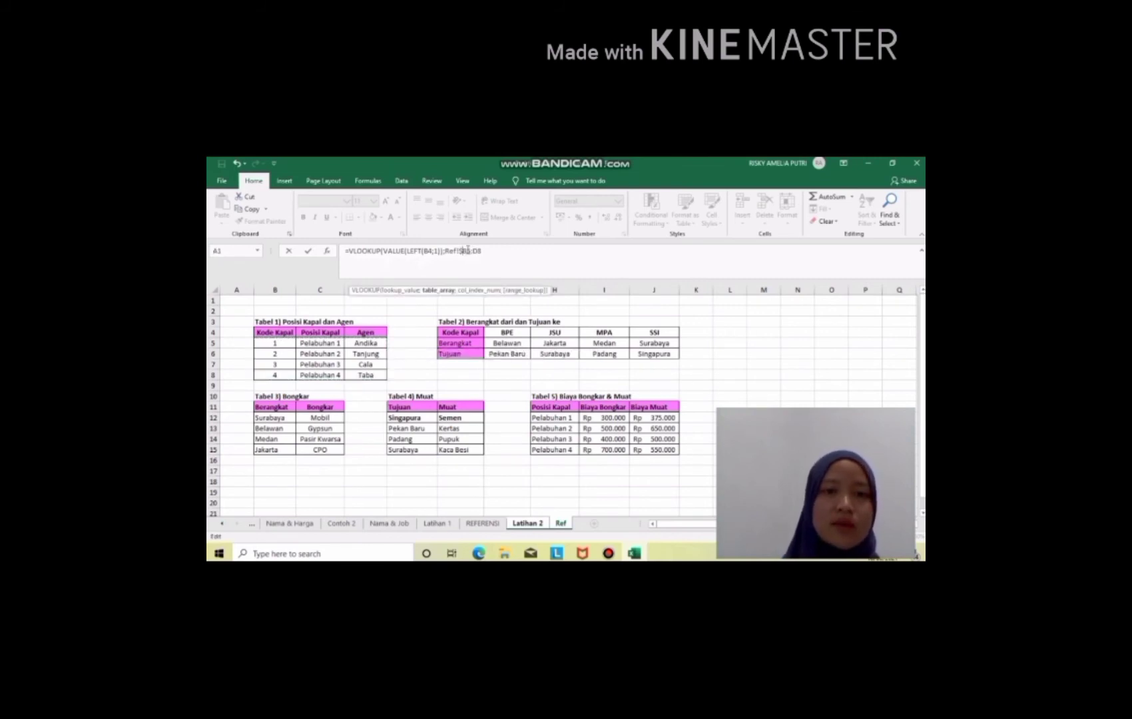
pyautogui.click(468, 250)
pyautogui.write('$')
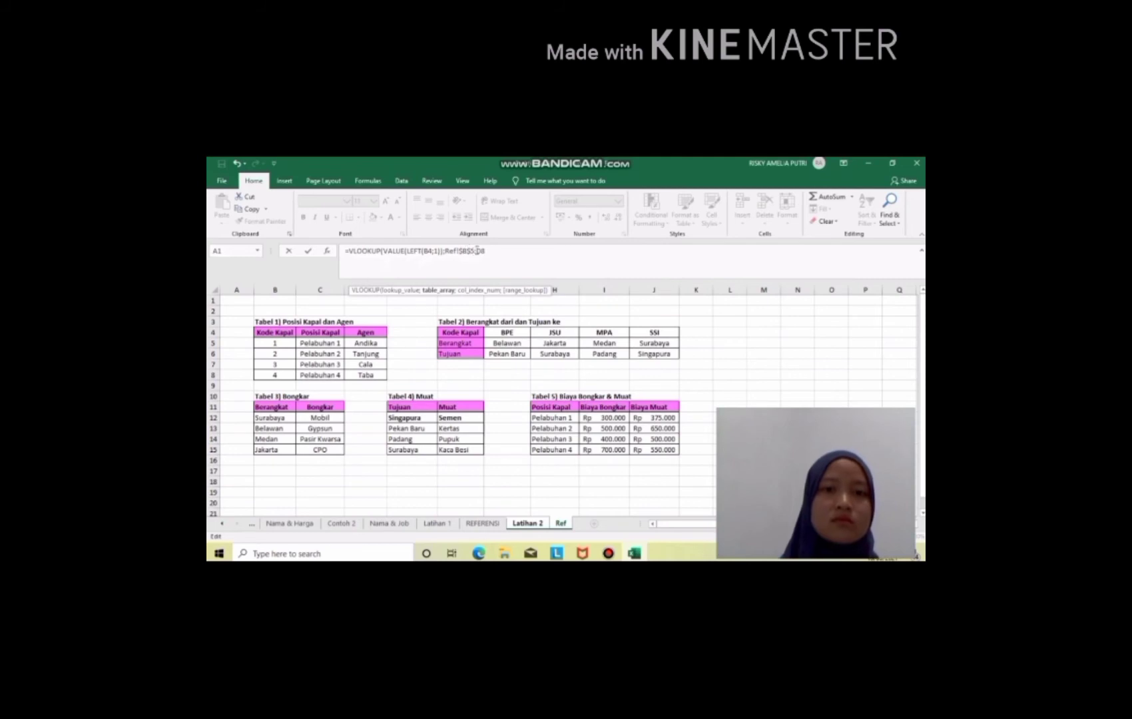
pyautogui.click(477, 250)
pyautogui.write('$D$')
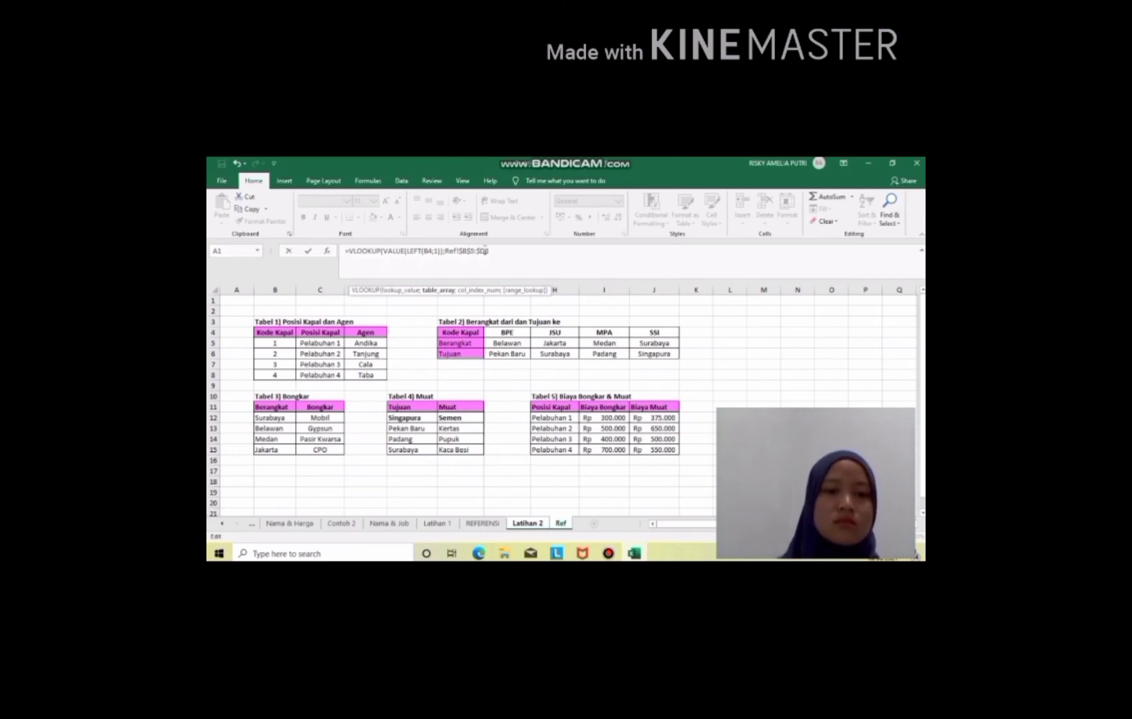
pyautogui.click(485, 250)
pyautogui.write('$8')
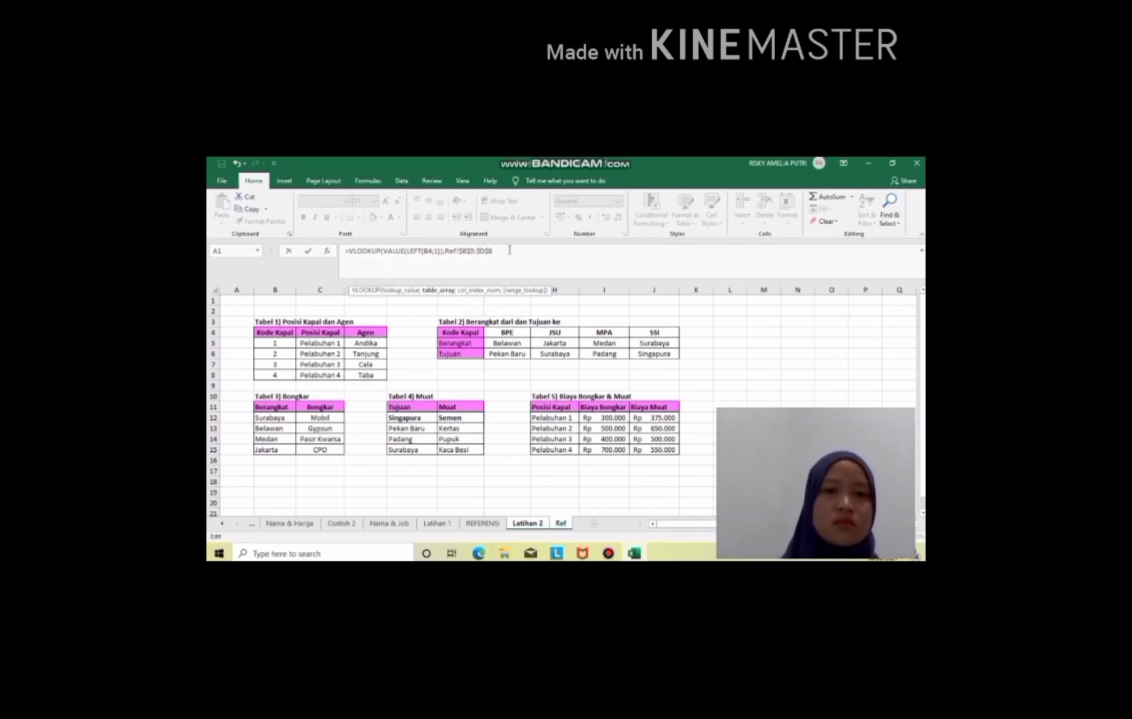
# Finish the E4 VLOOKUP with column index 3 and 0 for exact match, and copy it down through E13.
pyautogui.write(';')
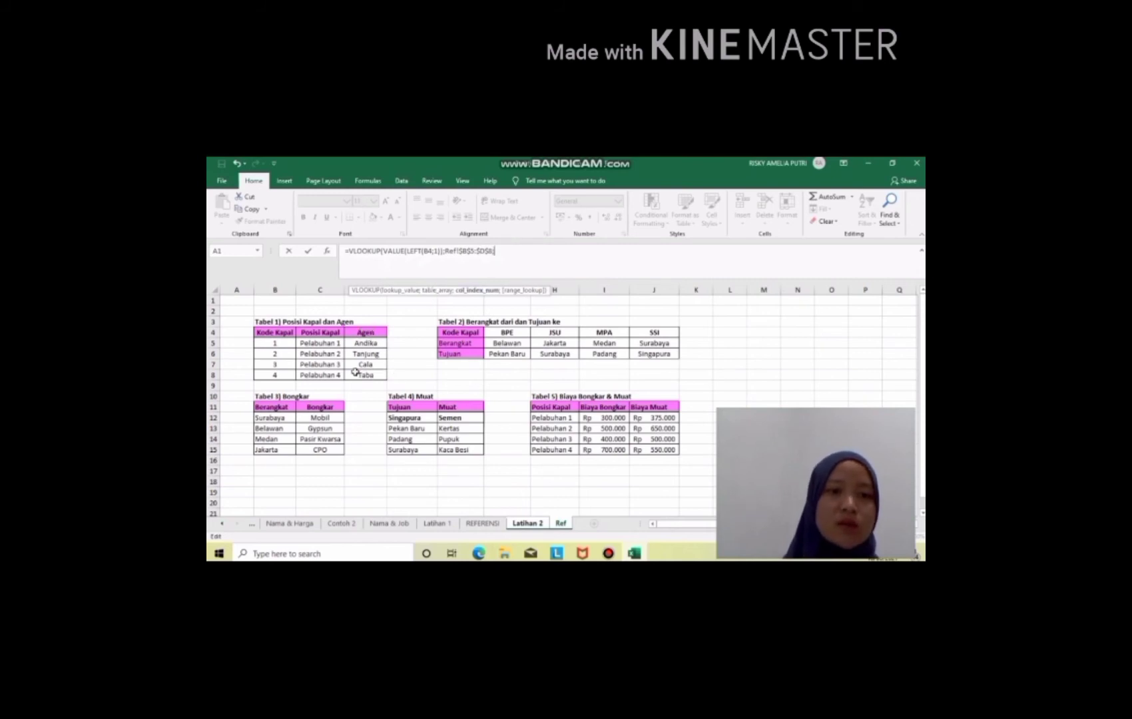
pyautogui.write('3')
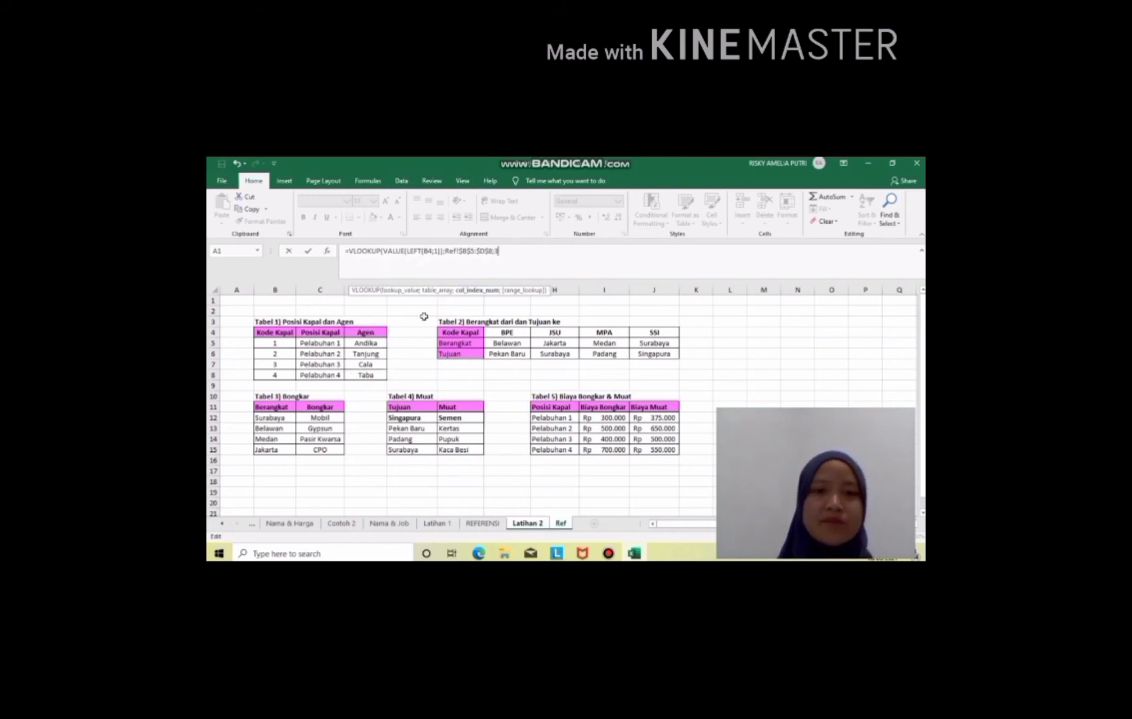
pyautogui.write(';')
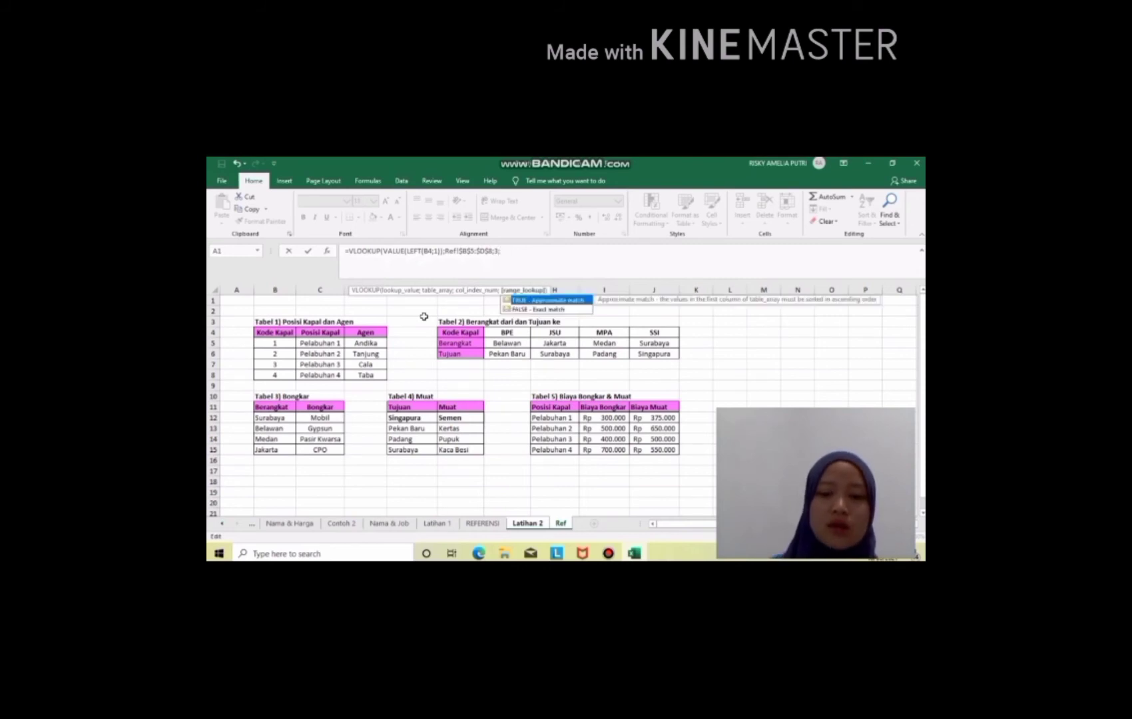
pyautogui.write('0)')
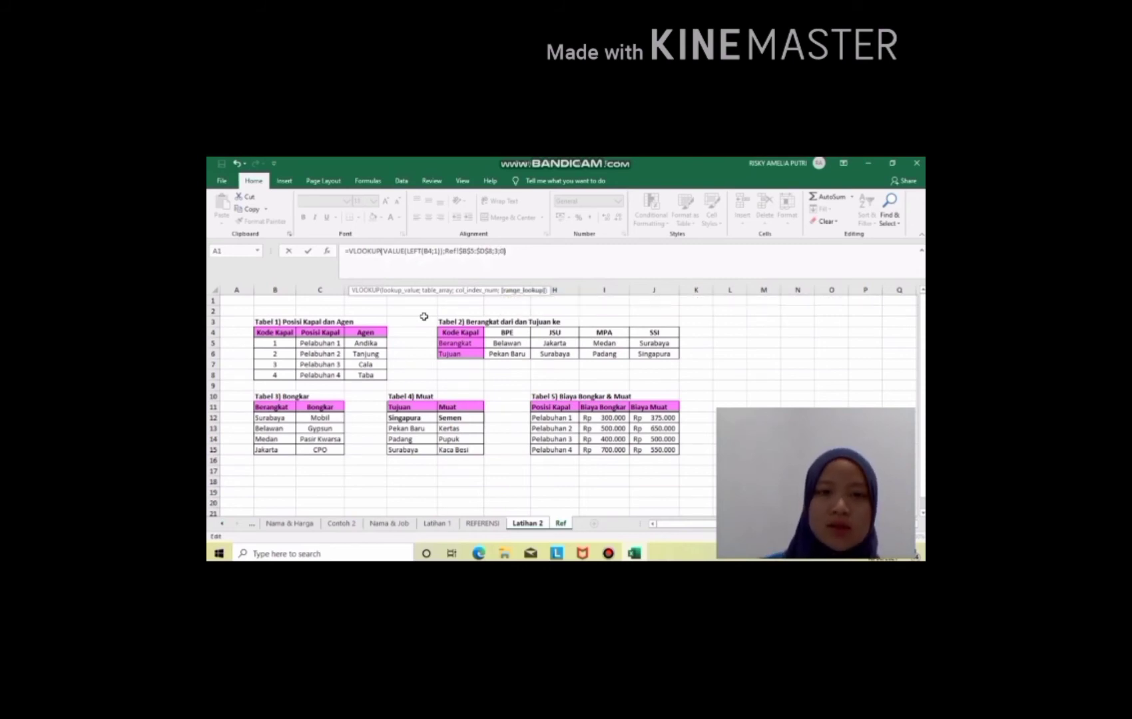
pyautogui.press('Return')
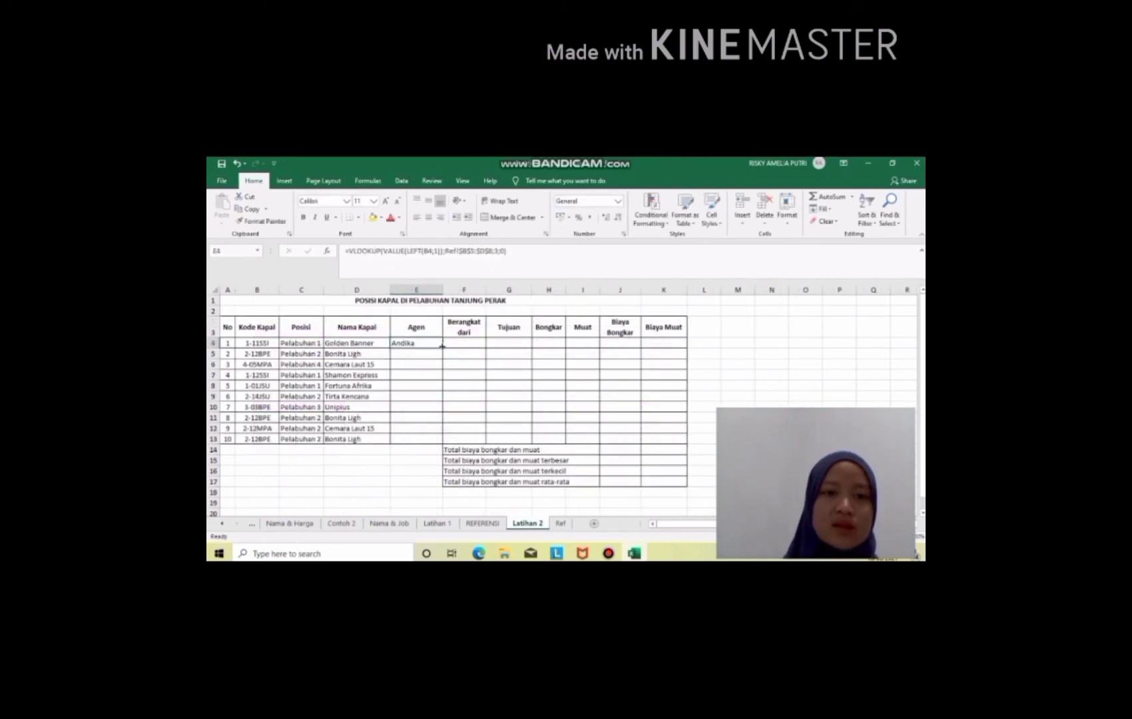
pyautogui.moveTo(441, 346); pyautogui.dragTo(432, 447)
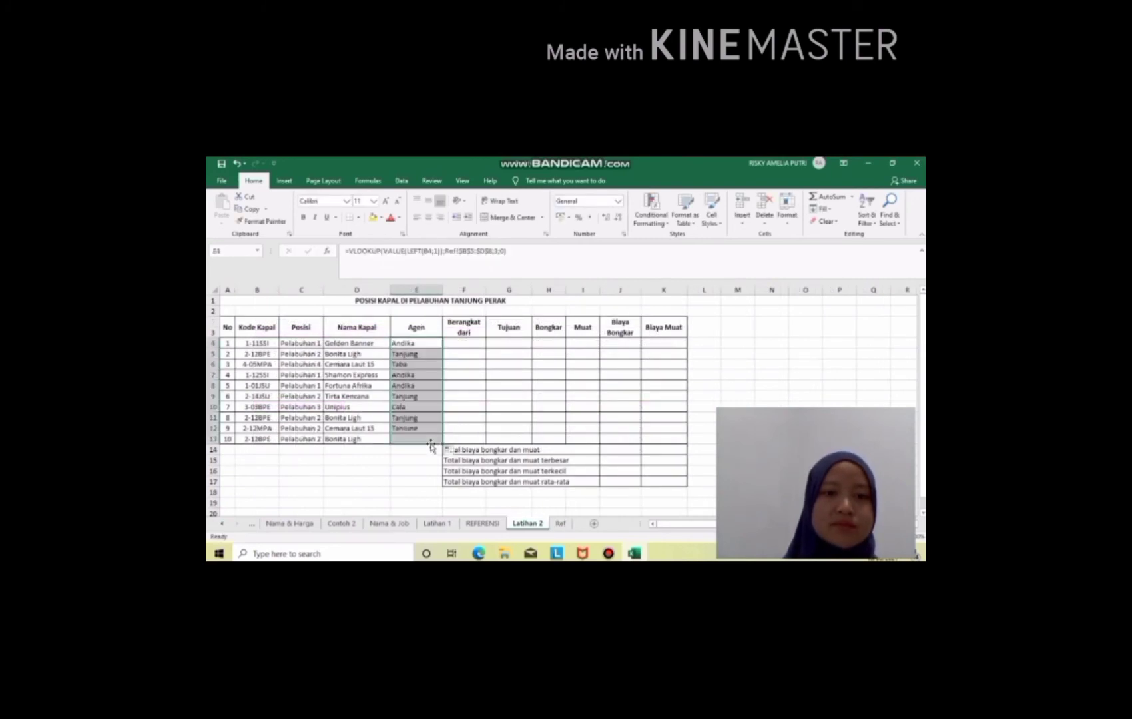
# Begin an HLOOKUP in the Berangkat dari cell F4 with RIGHT(B4;3) as its lookup value.
pyautogui.click(467, 341)
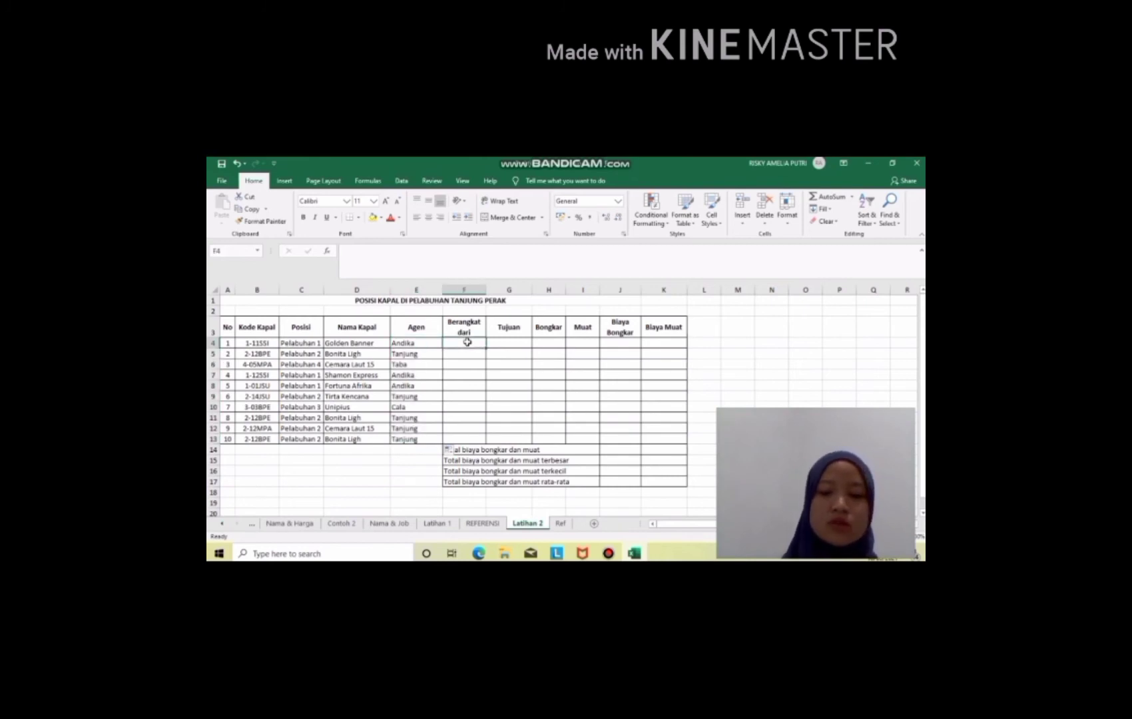
pyautogui.write('=HLOOKUP')
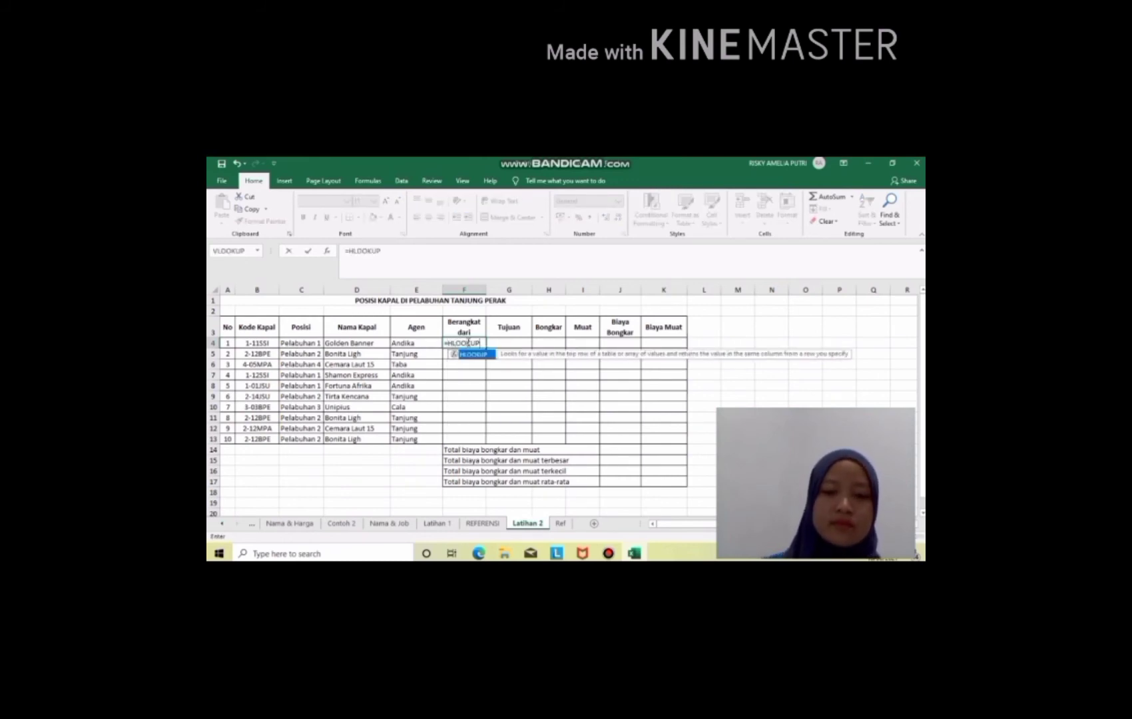
pyautogui.write('(RIGHT')
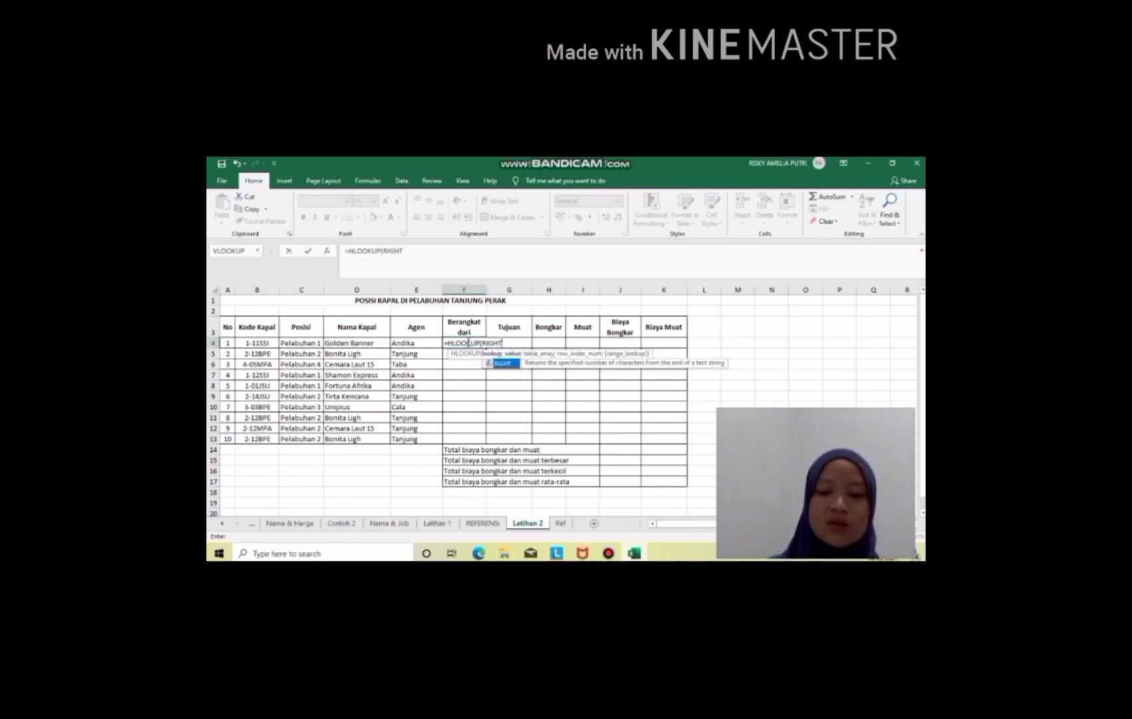
pyautogui.write('(')
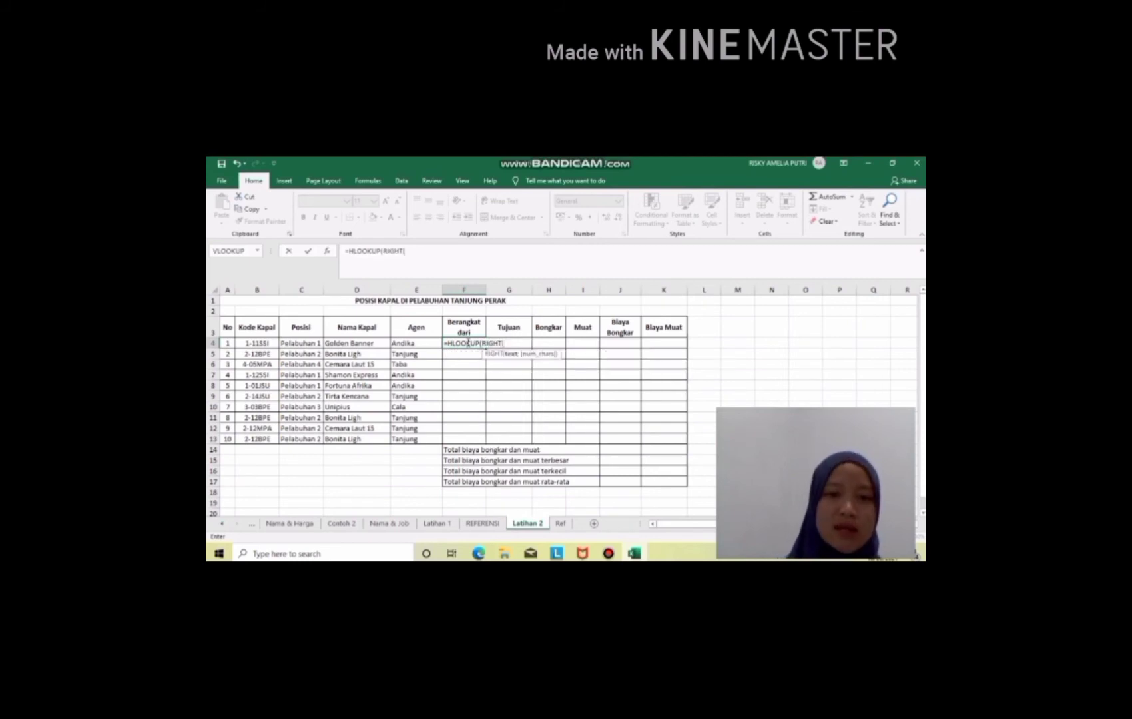
pyautogui.click(263, 343)
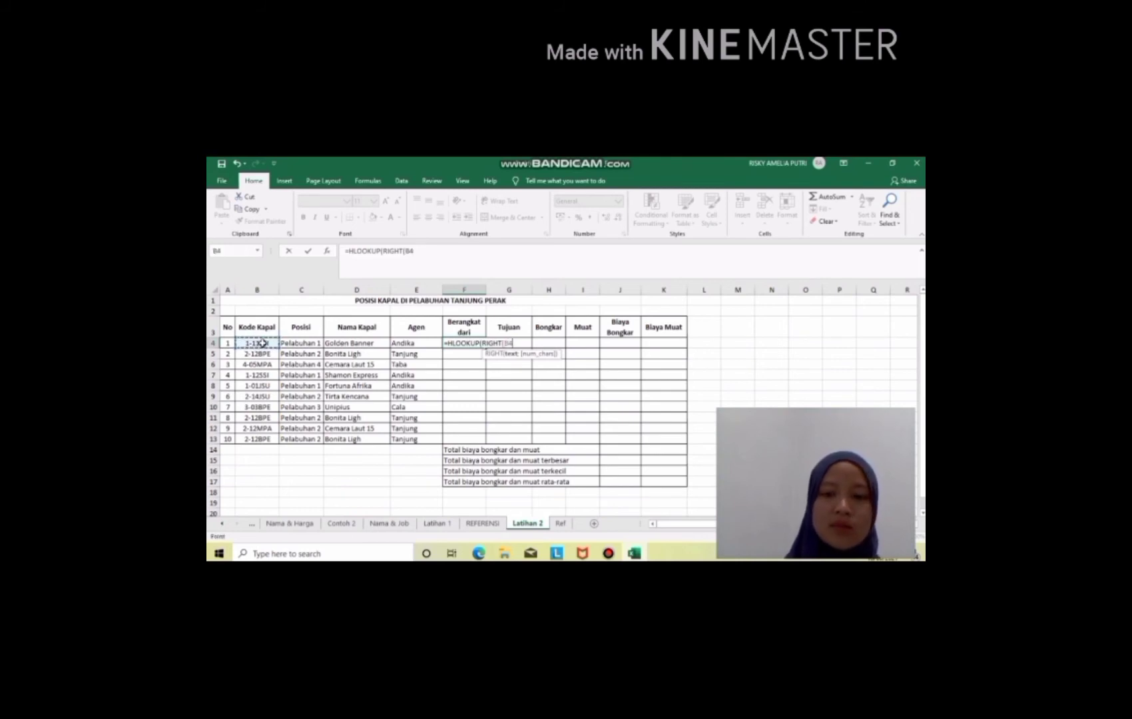
pyautogui.write(';3')
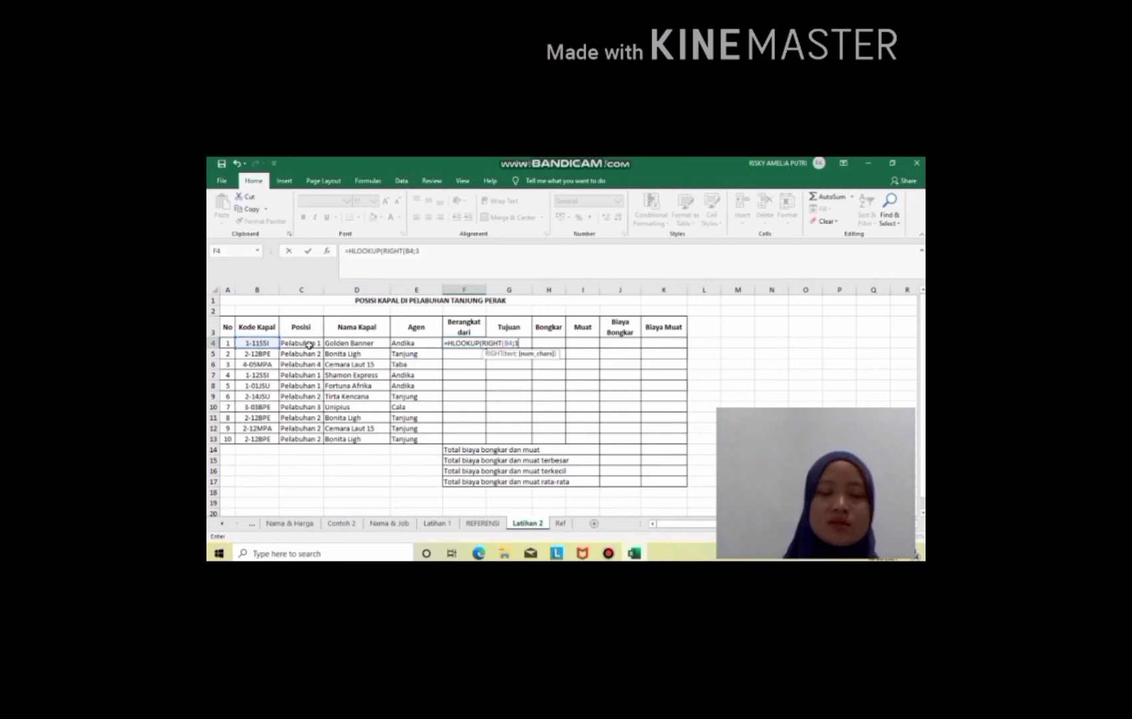
pyautogui.write(')')
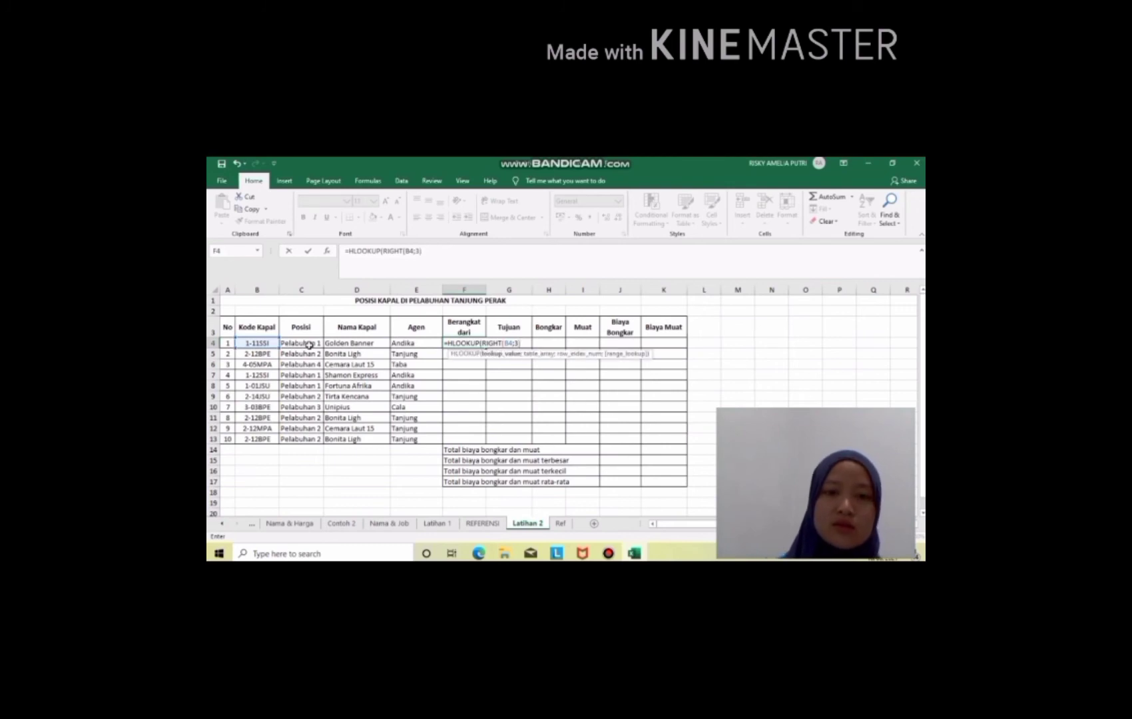
pyautogui.write(';')
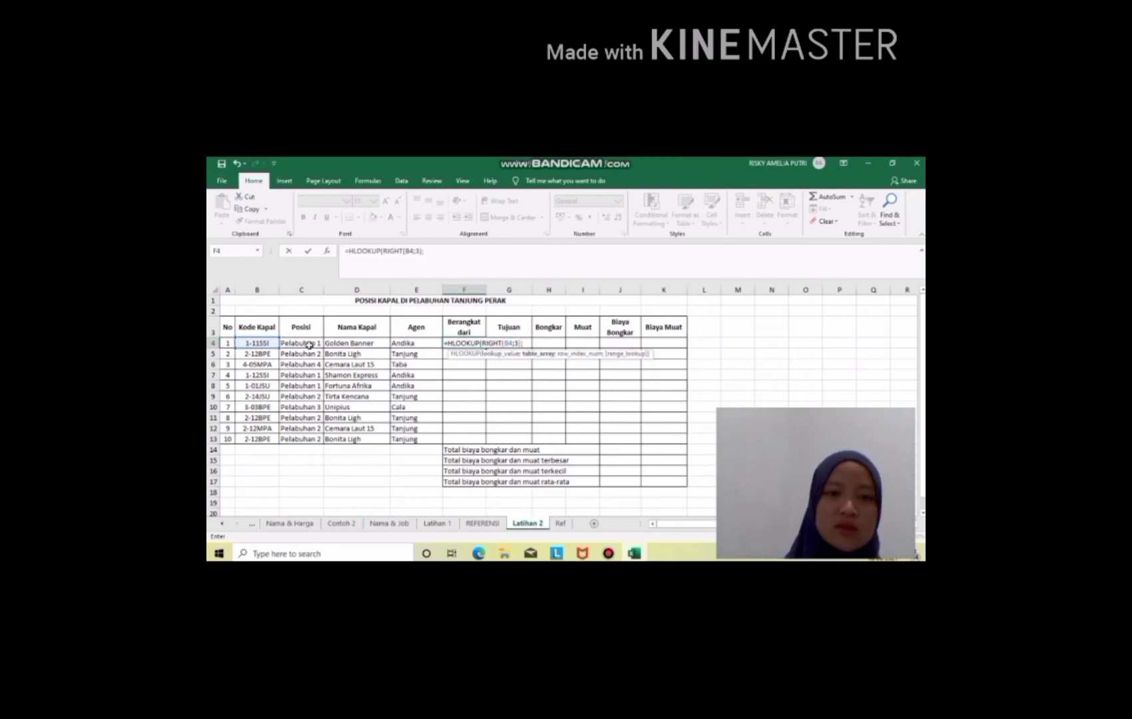
# Set the F4 HLOOKUP's table array to Tabel 2 on the Ref sheet as the absolute range Ref!$F$4:$J$6.
pyautogui.click(561, 525)
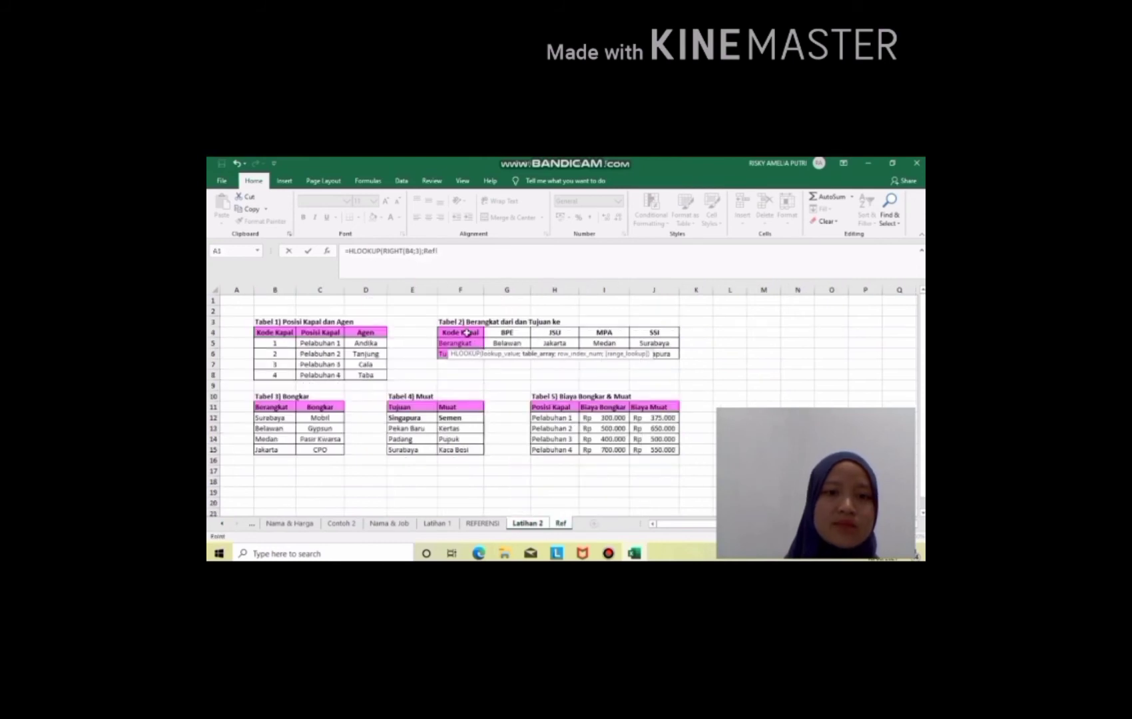
pyautogui.moveTo(466, 333); pyautogui.dragTo(659, 353)
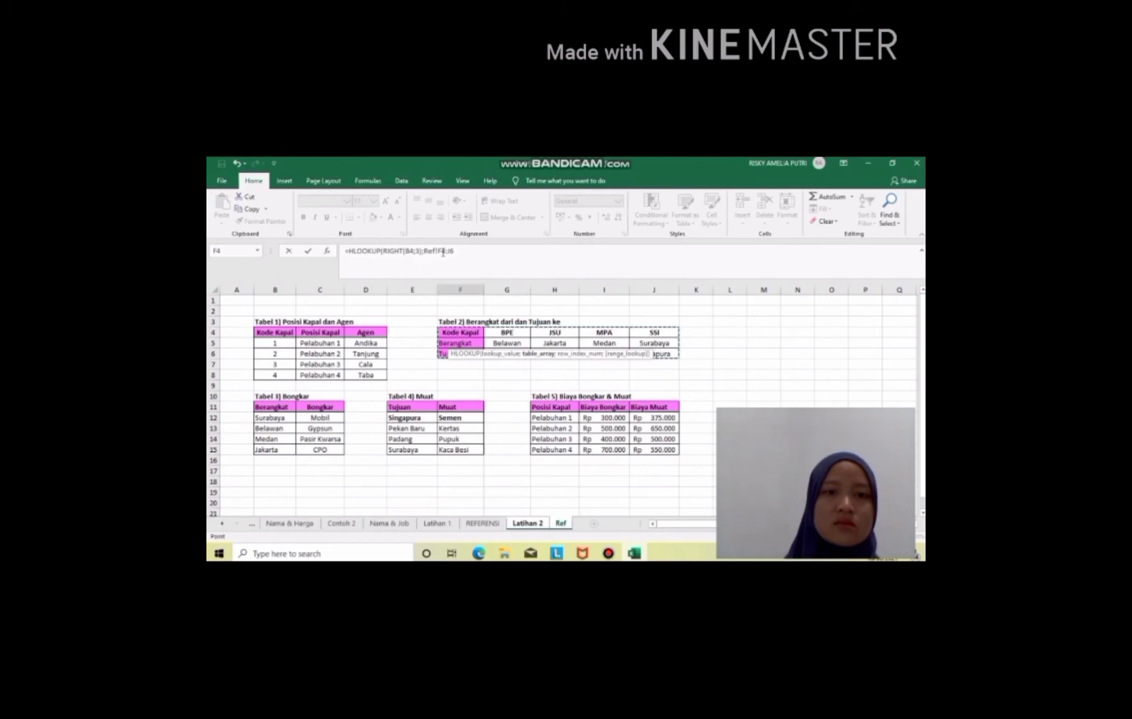
pyautogui.click(441, 252)
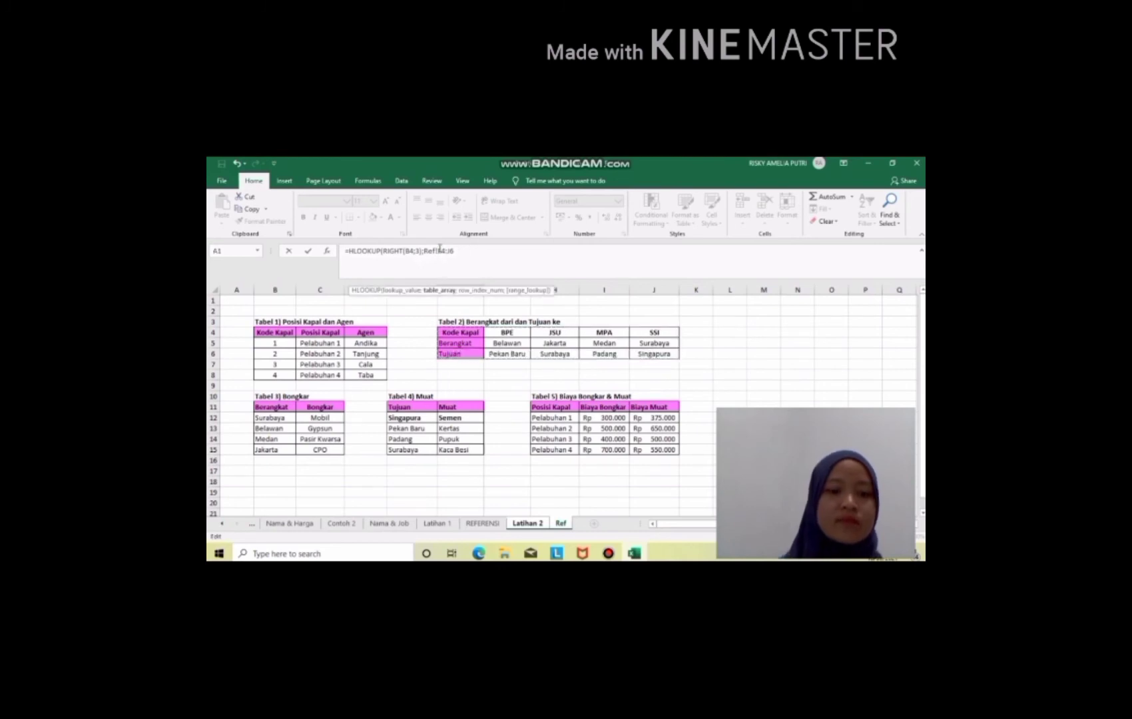
pyautogui.write('$B$')
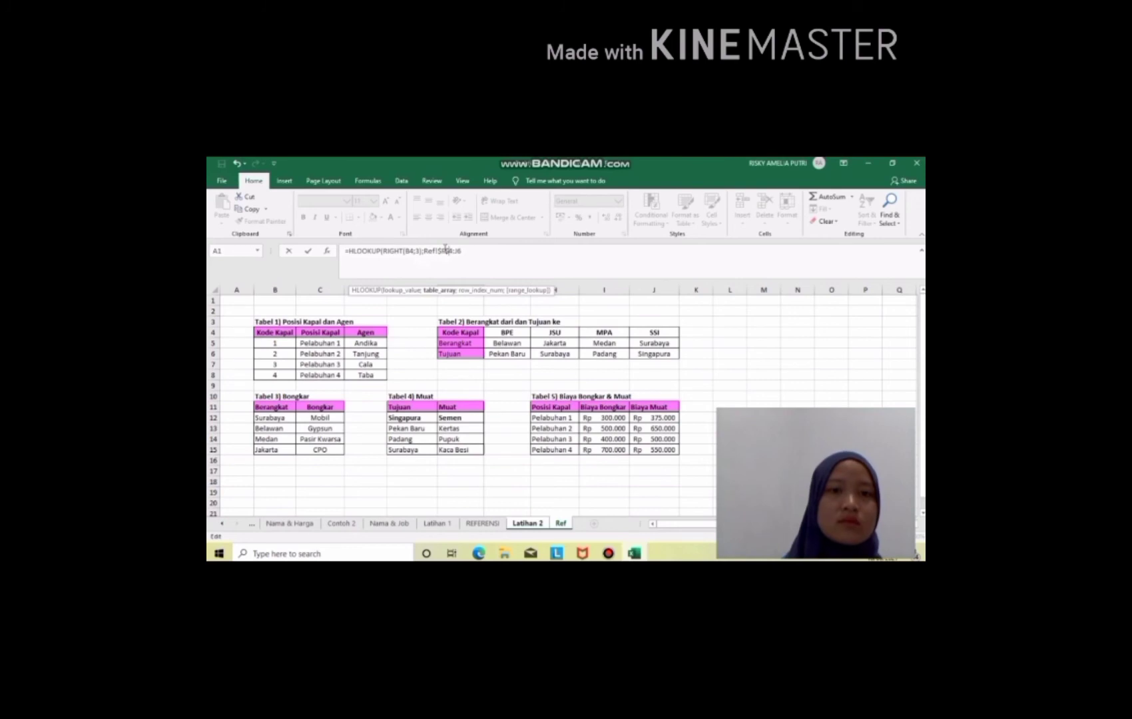
pyautogui.click(448, 252)
pyautogui.write('$')
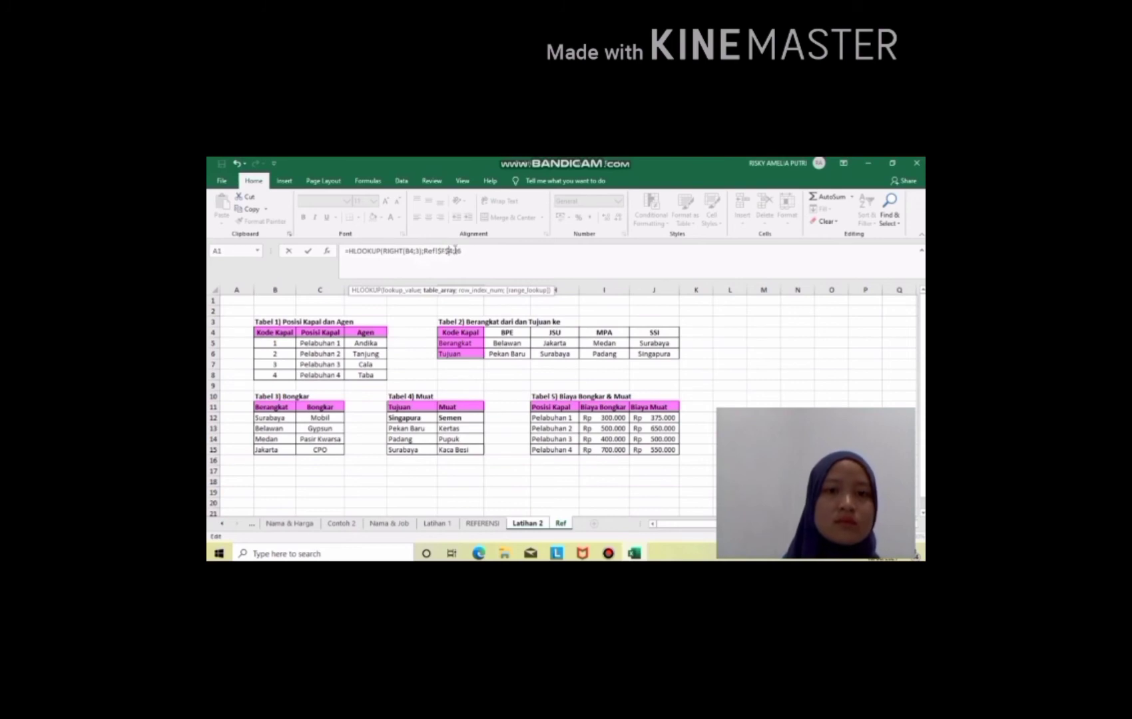
pyautogui.click(456, 251)
pyautogui.write('$')
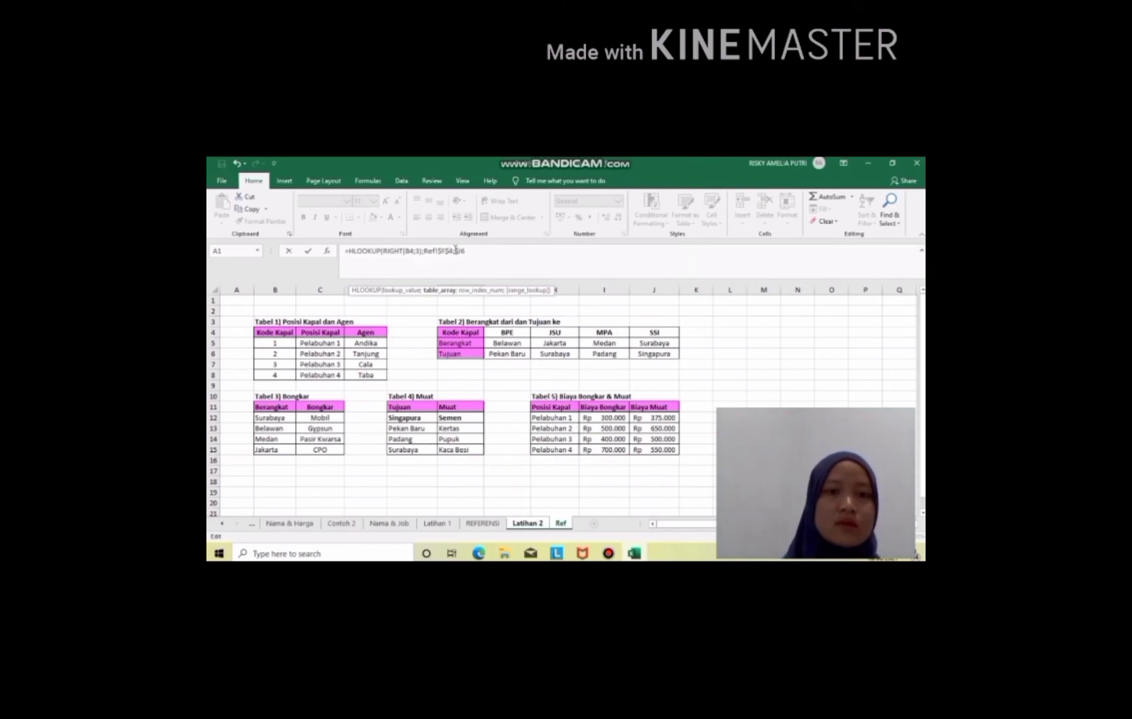
pyautogui.click(461, 251)
pyautogui.write('$J$')
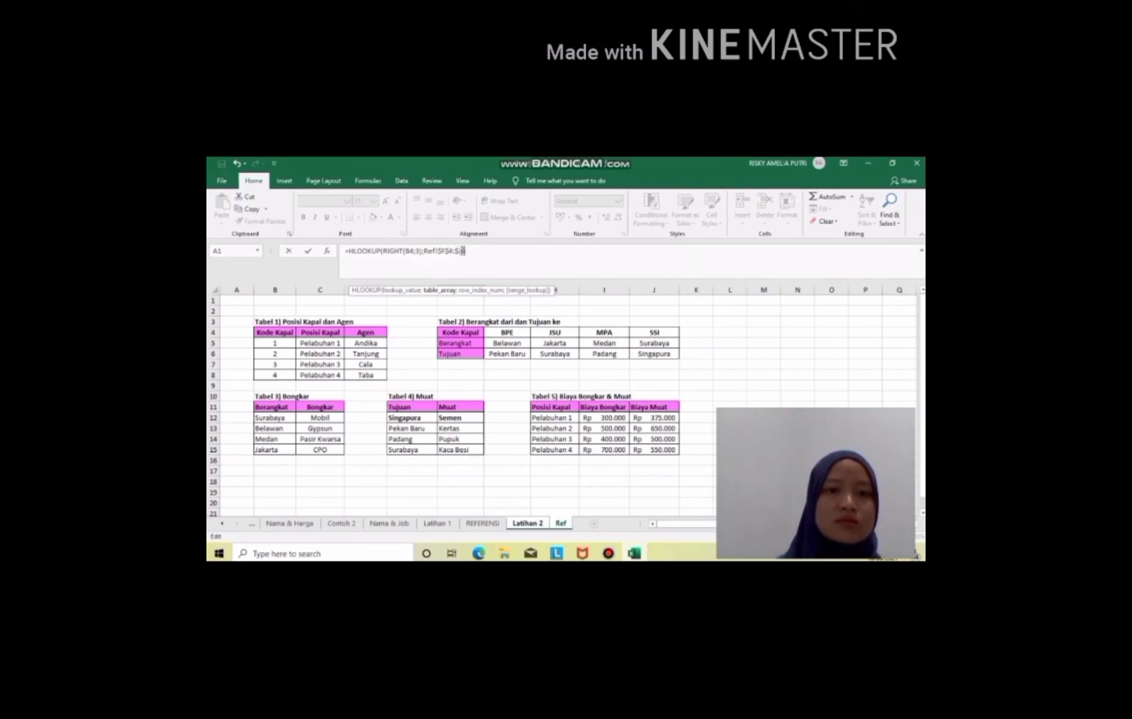
# Finish the F4 HLOOKUP with row index 2 and 0 for exact match, and copy it down through F13.
pyautogui.click(487, 253)
pyautogui.write(';')
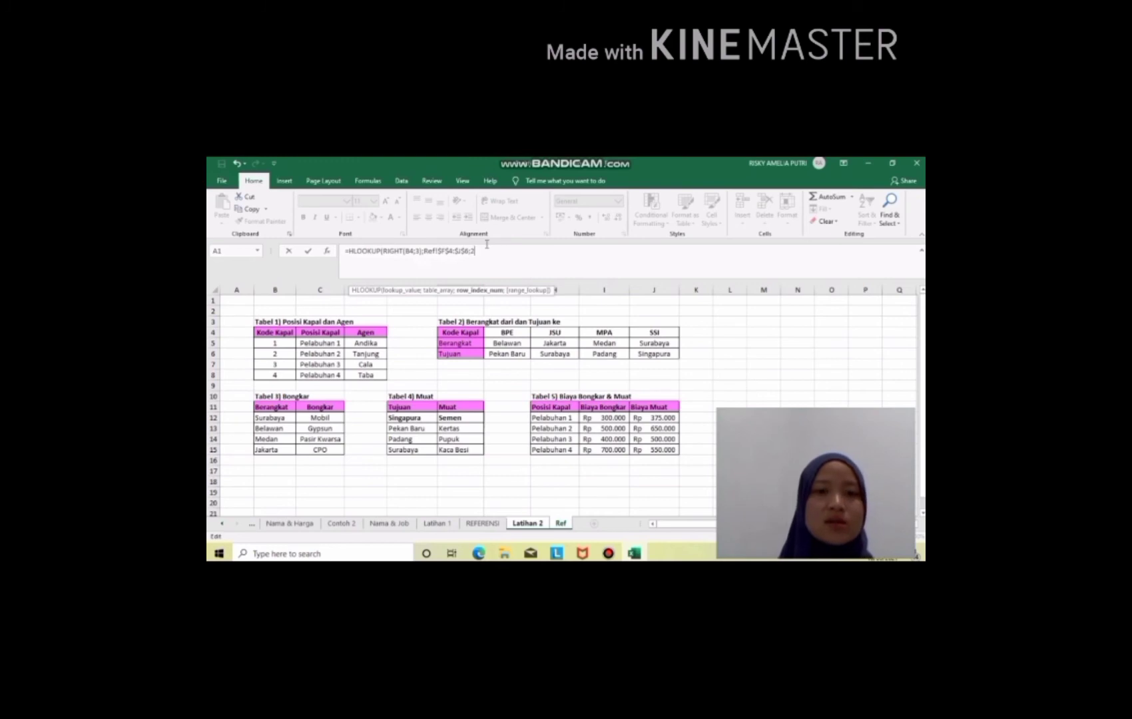
pyautogui.write('2;')
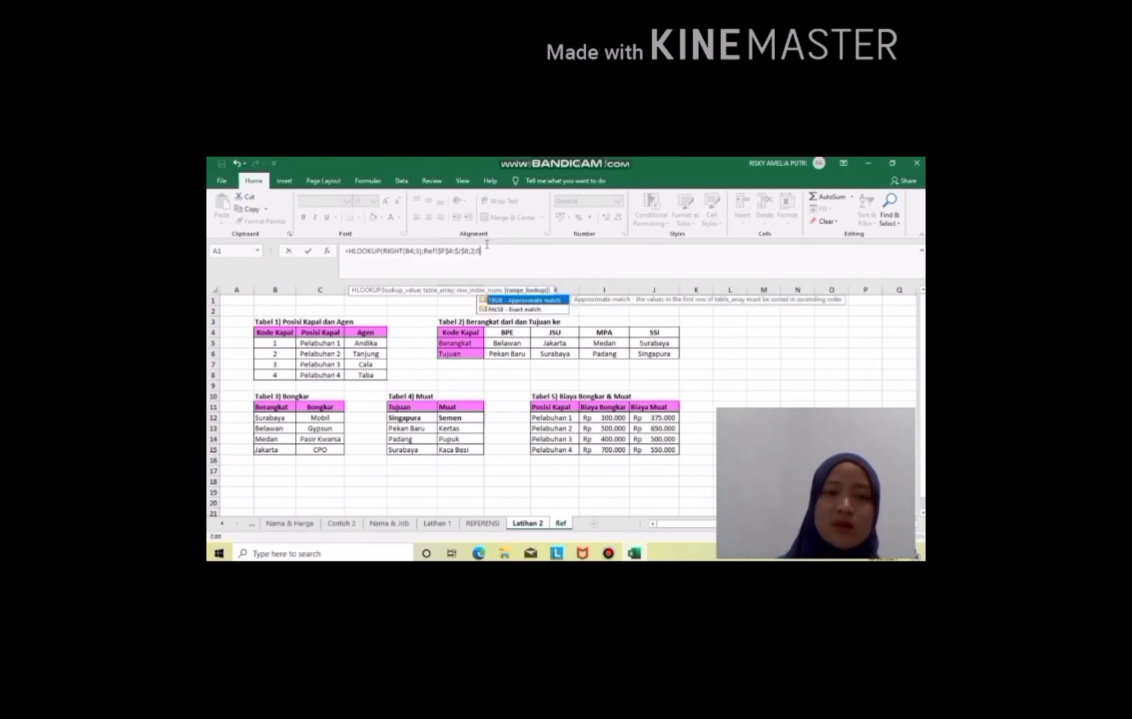
pyautogui.write('0)')
pyautogui.press('Return')
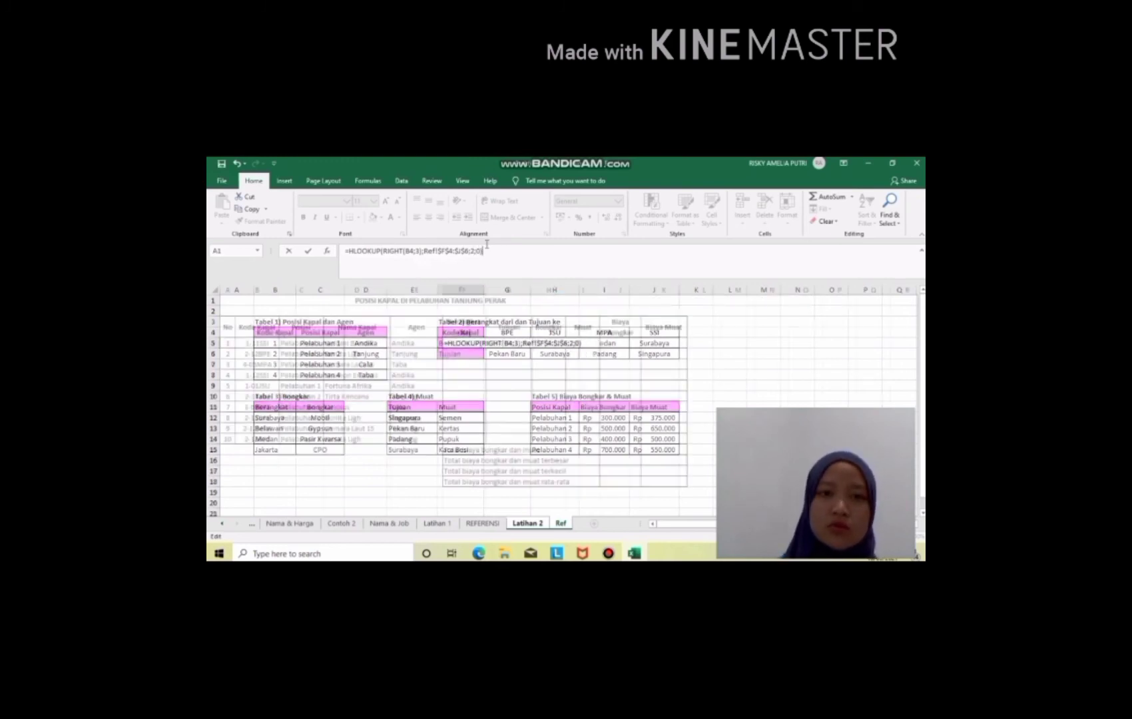
pyautogui.click(472, 343)
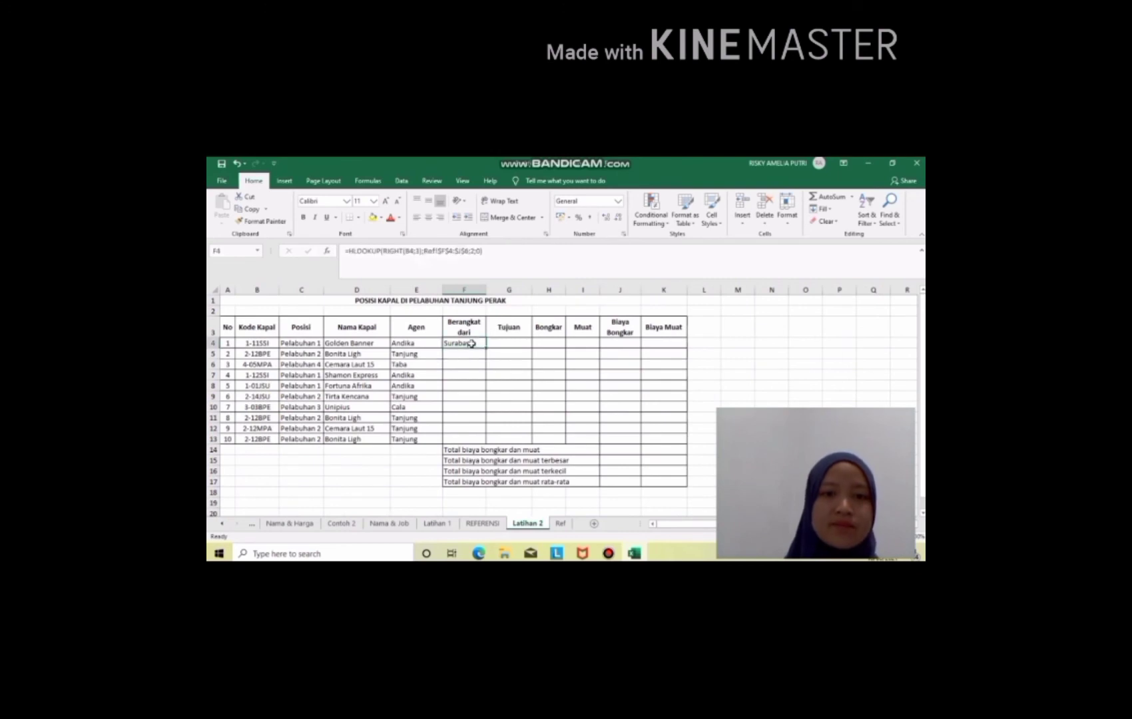
pyautogui.moveTo(485, 347); pyautogui.dragTo(479, 447)
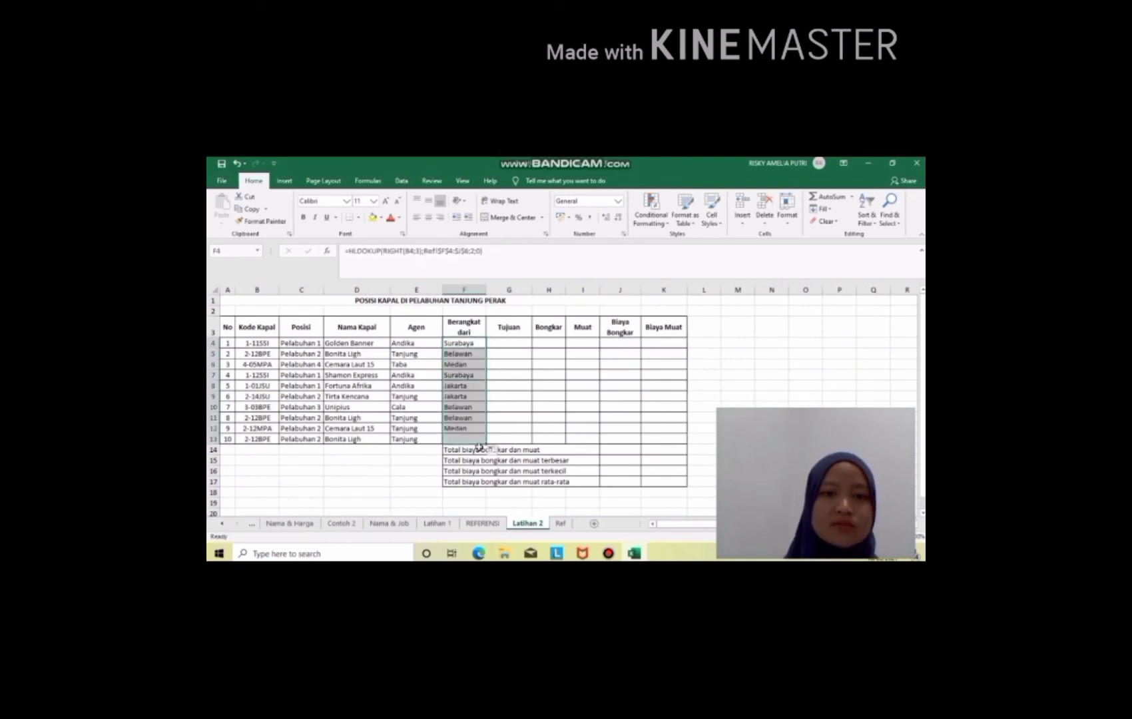
# Begin an HLOOKUP in the Tujuan cell G4 with RIGHT(B4;3) as its lookup value.
pyautogui.click(516, 347)
pyautogui.write('=HLOK')
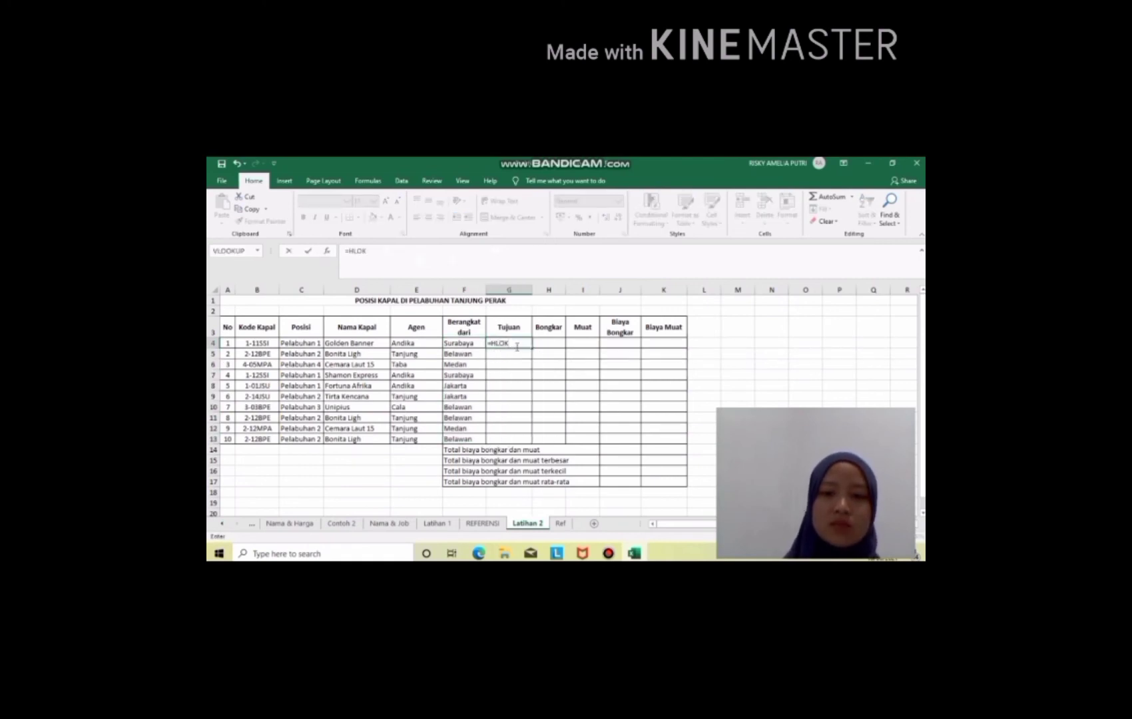
pyautogui.press('BackSpace')
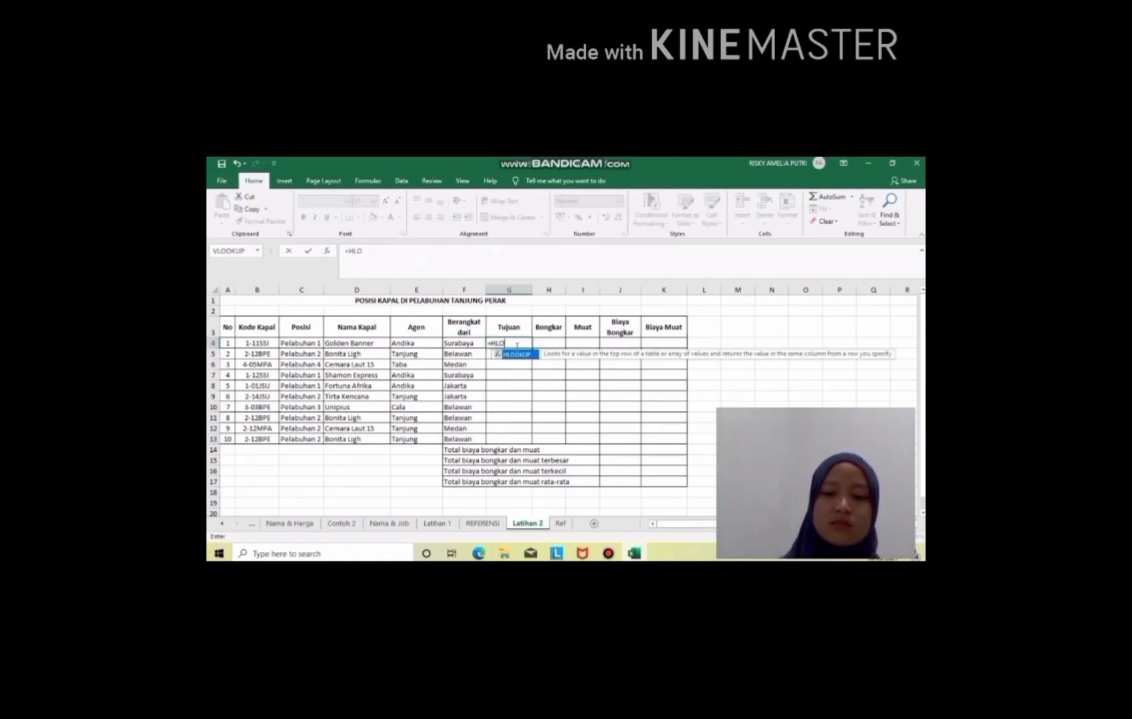
pyautogui.write('OKUP')
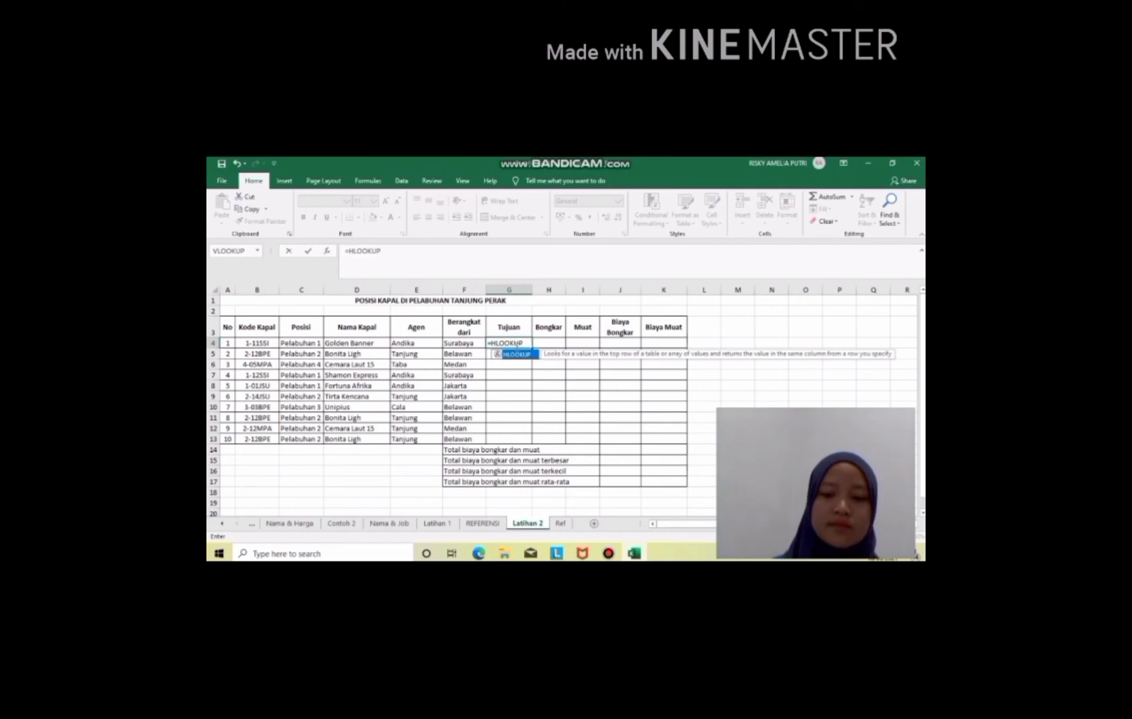
pyautogui.write('(RIGHT')
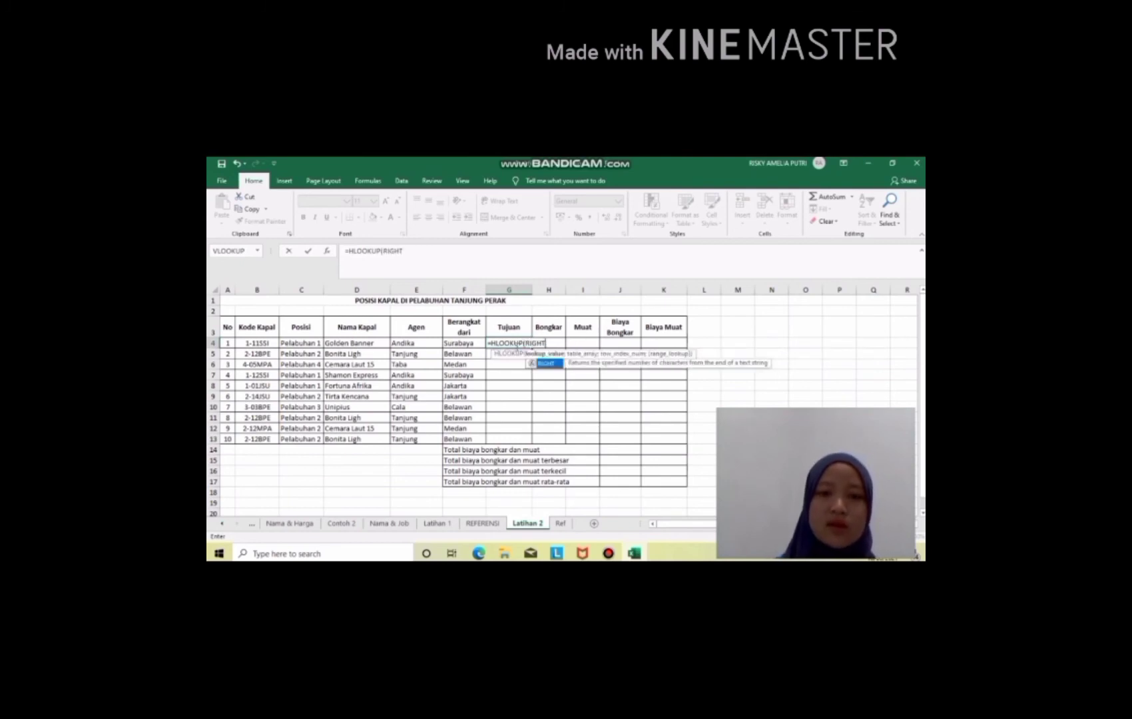
pyautogui.write('(')
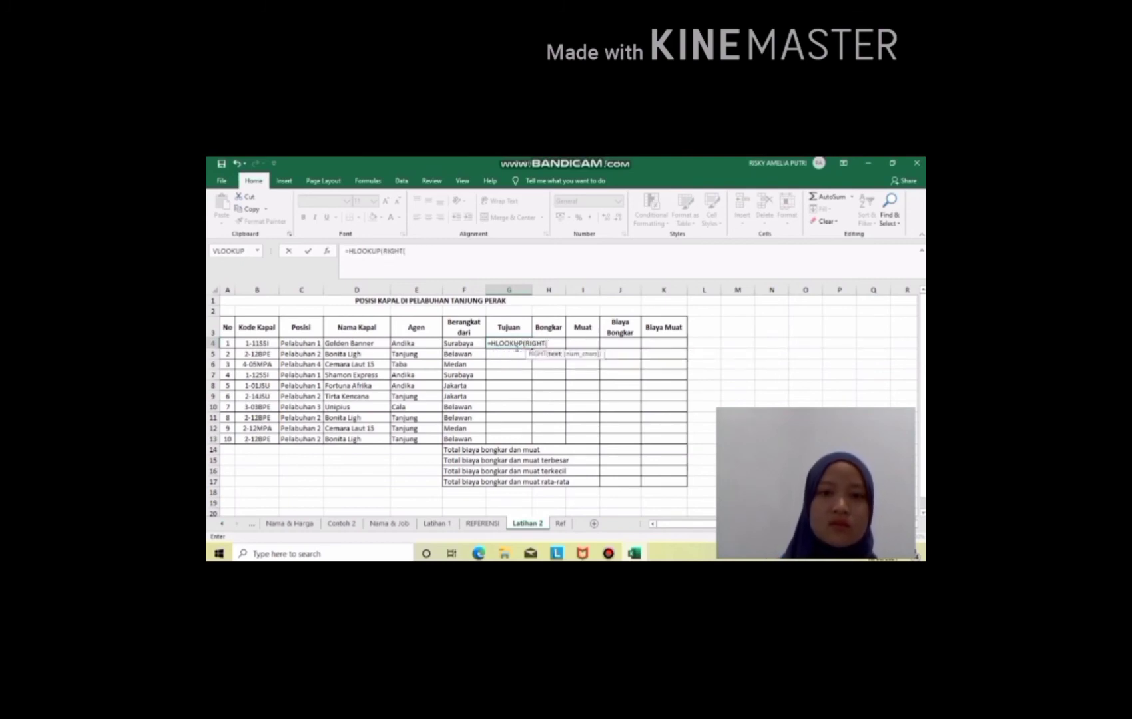
pyautogui.click(253, 342)
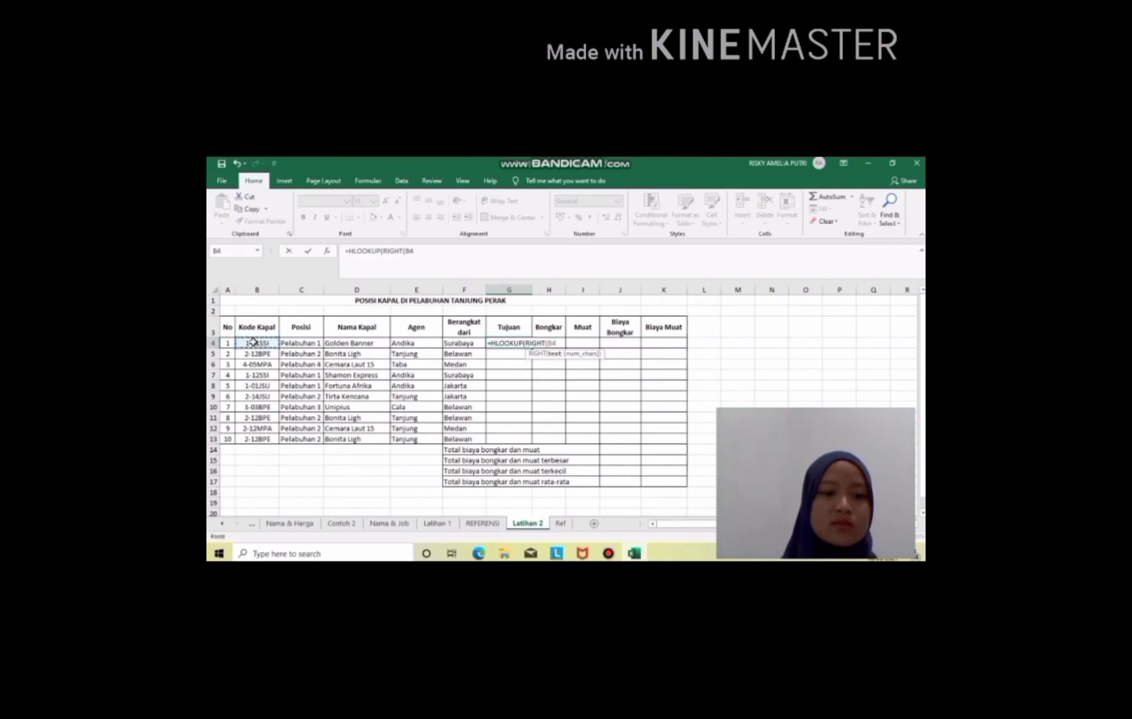
pyautogui.write(';')
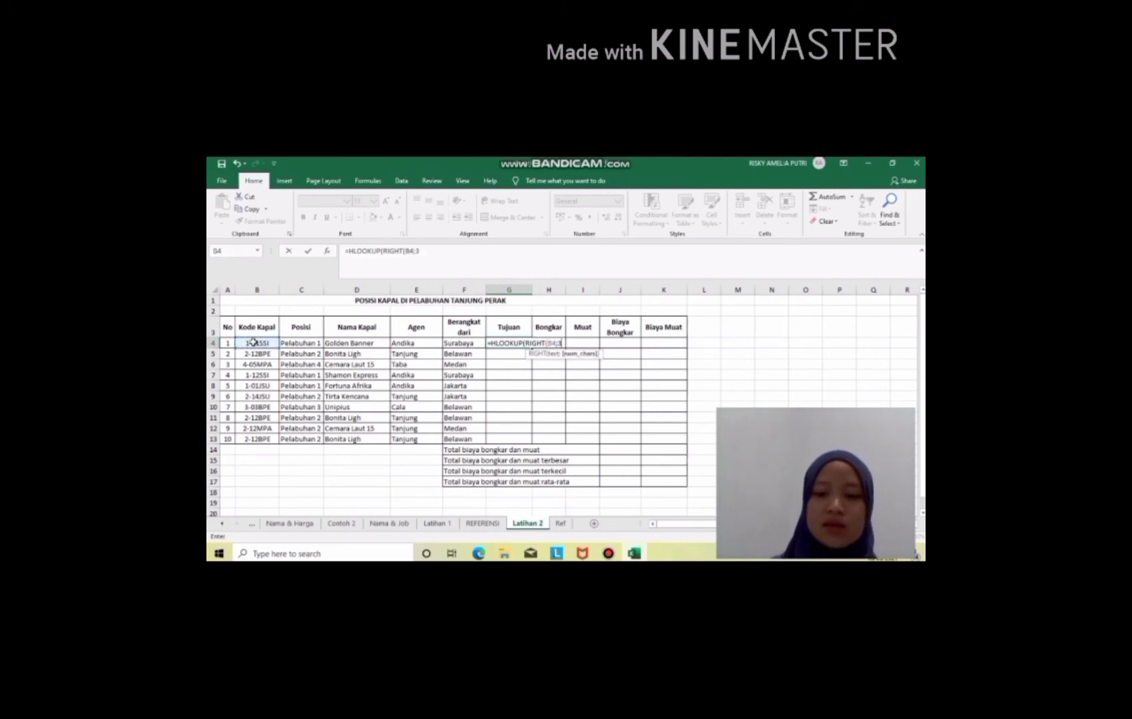
pyautogui.write('3);')
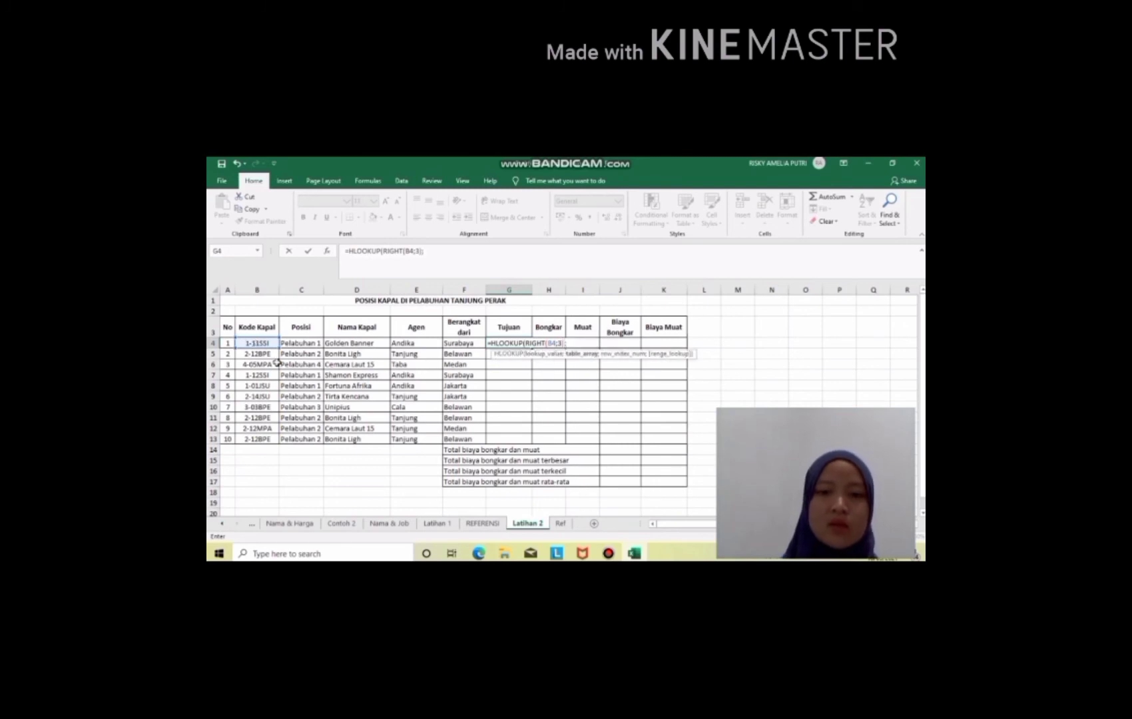
# Set the G4 HLOOKUP's table array to Tabel 2 on the Ref sheet as the absolute range Ref!$F$4:$J$6.
pyautogui.click(561, 523)
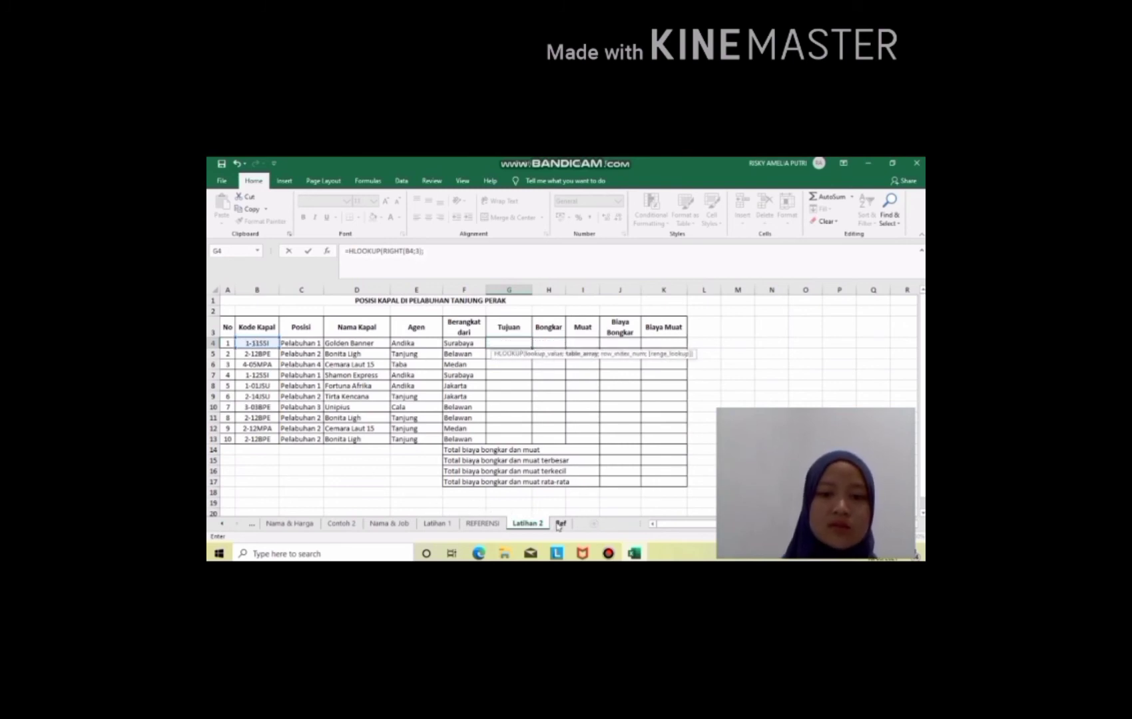
pyautogui.moveTo(470, 333); pyautogui.dragTo(684, 351)
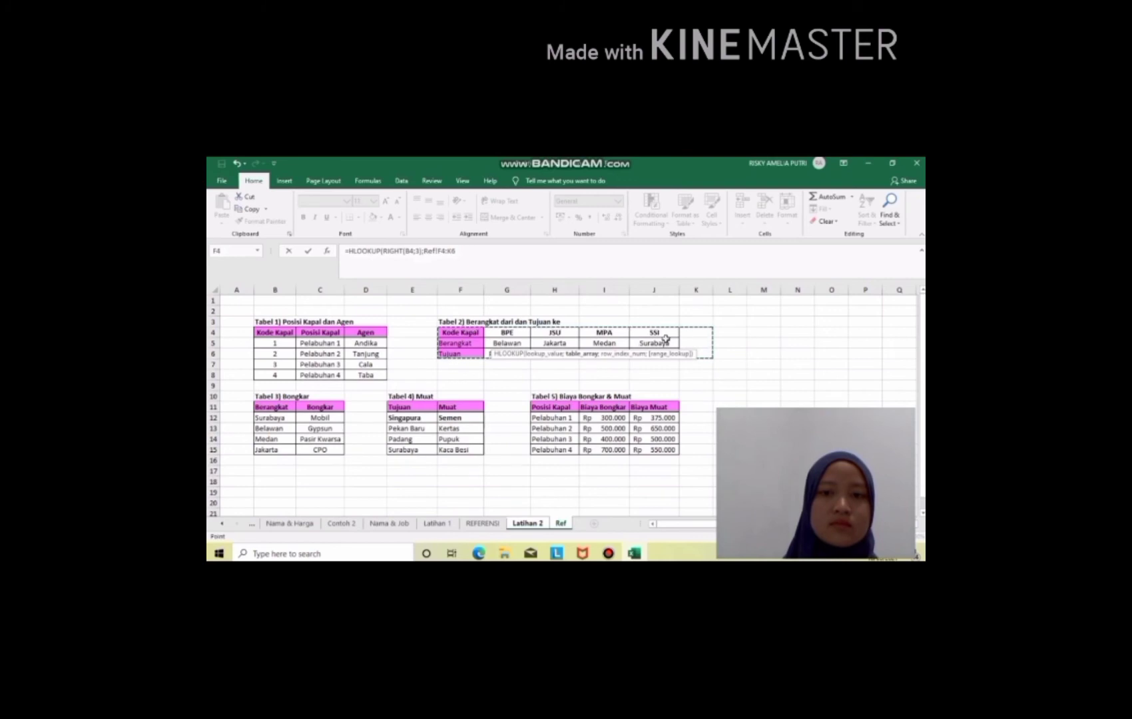
pyautogui.moveTo(478, 333); pyautogui.dragTo(637, 349)
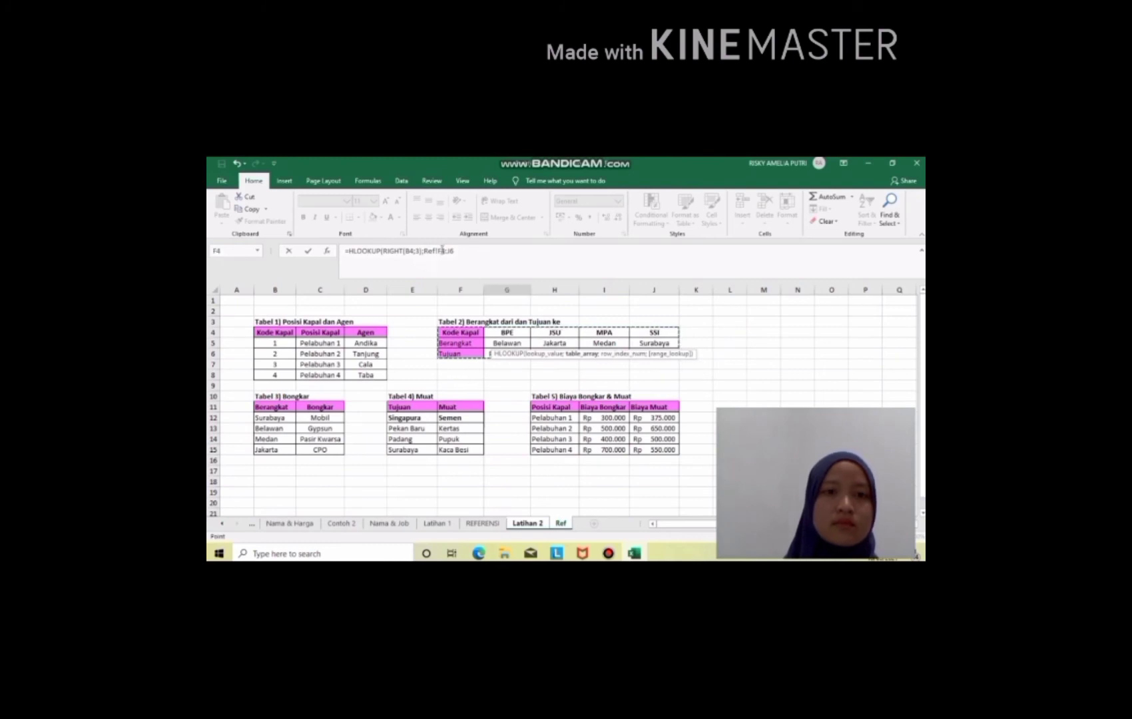
pyautogui.click(440, 250)
pyautogui.write('$')
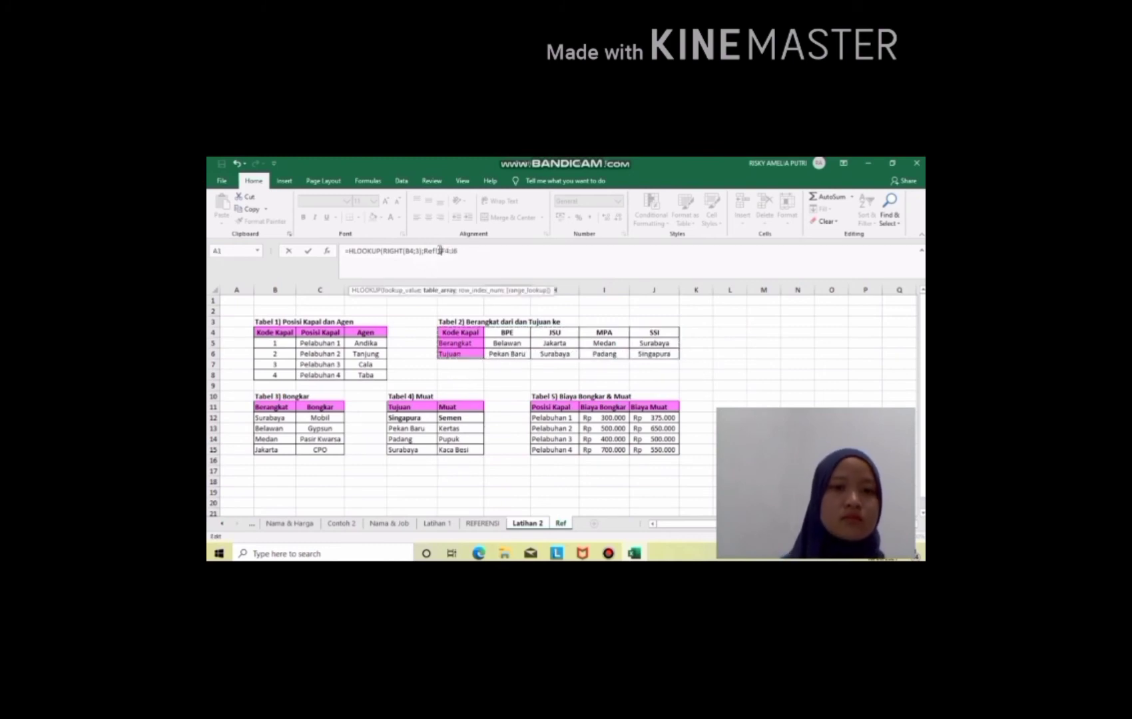
pyautogui.click(445, 251)
pyautogui.write('$F$')
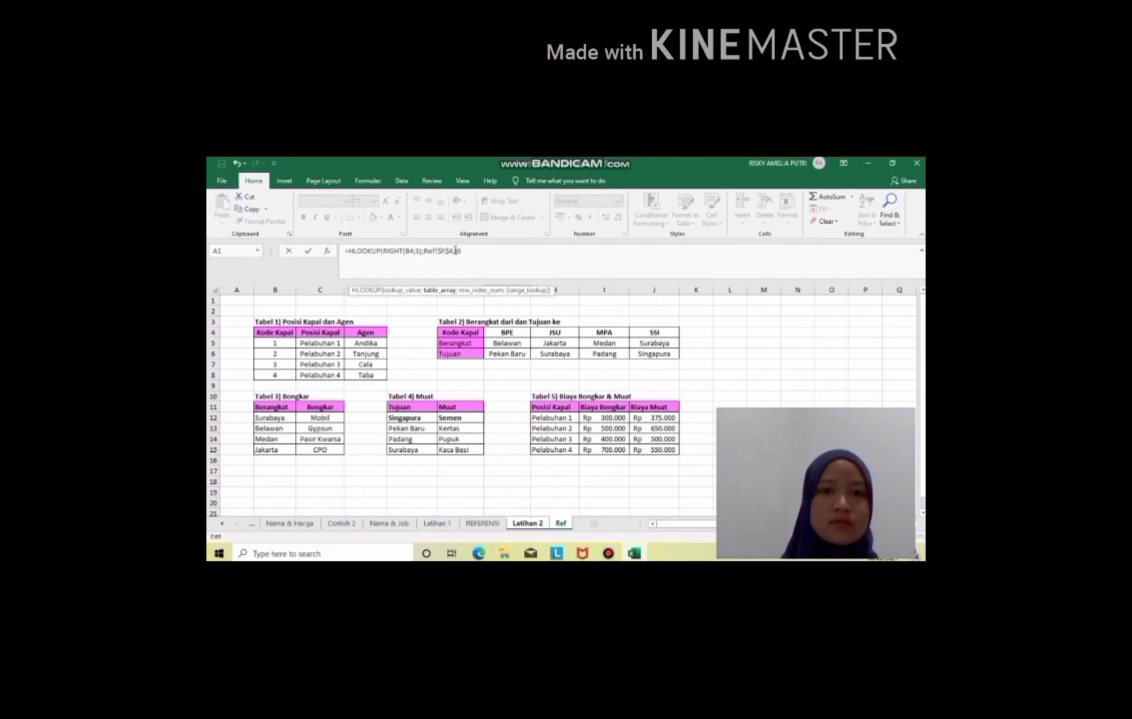
pyautogui.click(456, 251)
pyautogui.write('$')
pyautogui.click(462, 250)
pyautogui.write('$6')
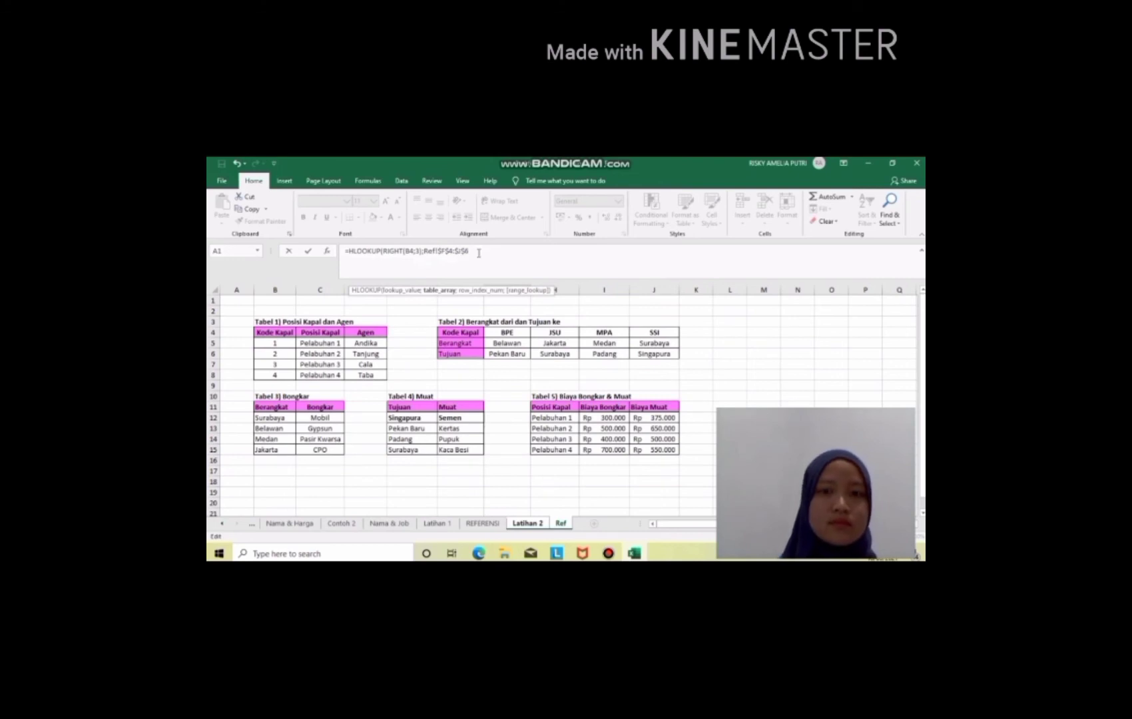
# Finish the G4 HLOOKUP with row index 3 and 0 for exact match, and copy it down through G13.
pyautogui.write(';')
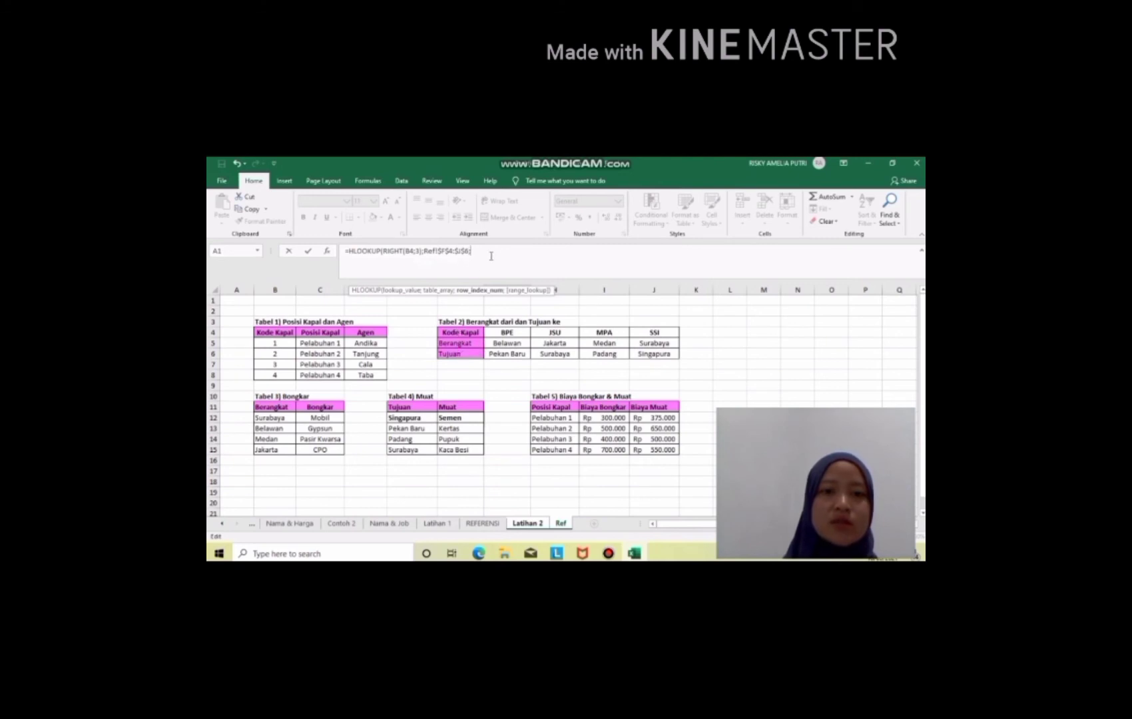
pyautogui.write('3;')
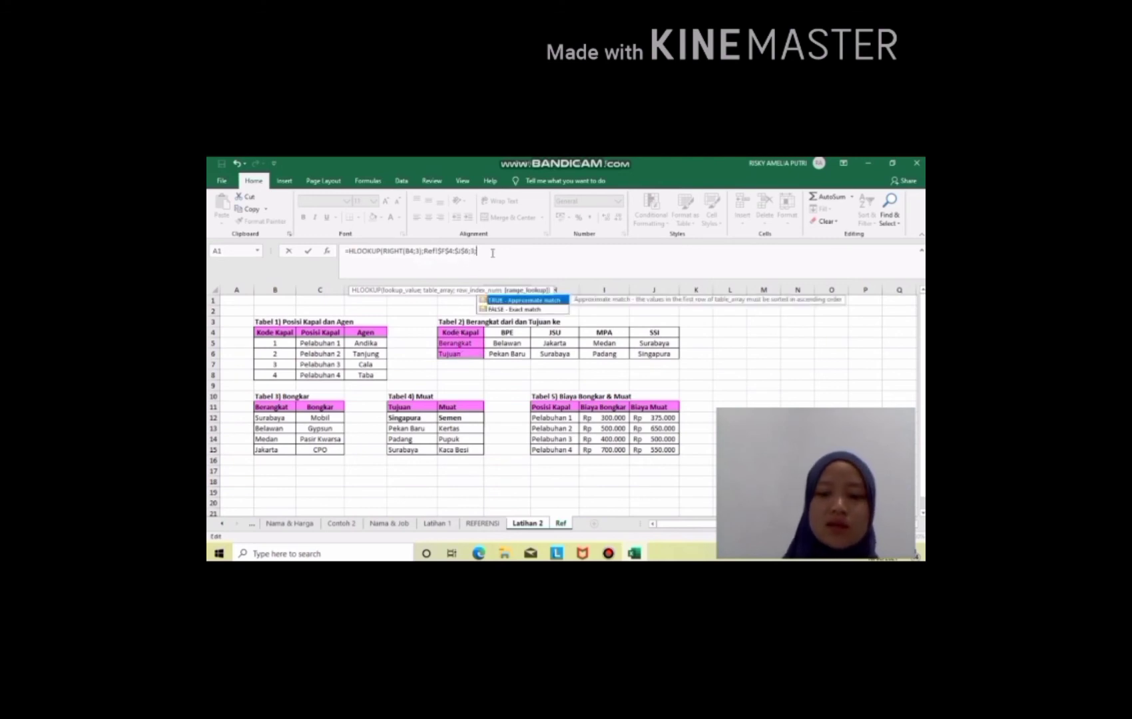
pyautogui.write('0)')
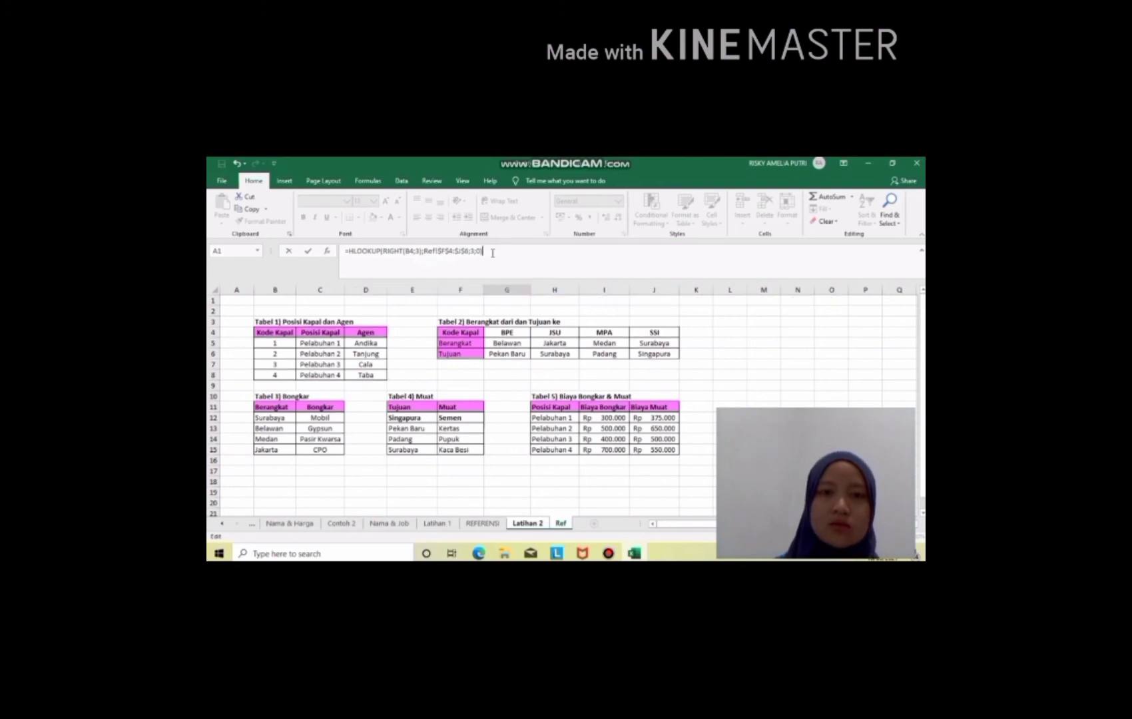
pyautogui.press('Return')
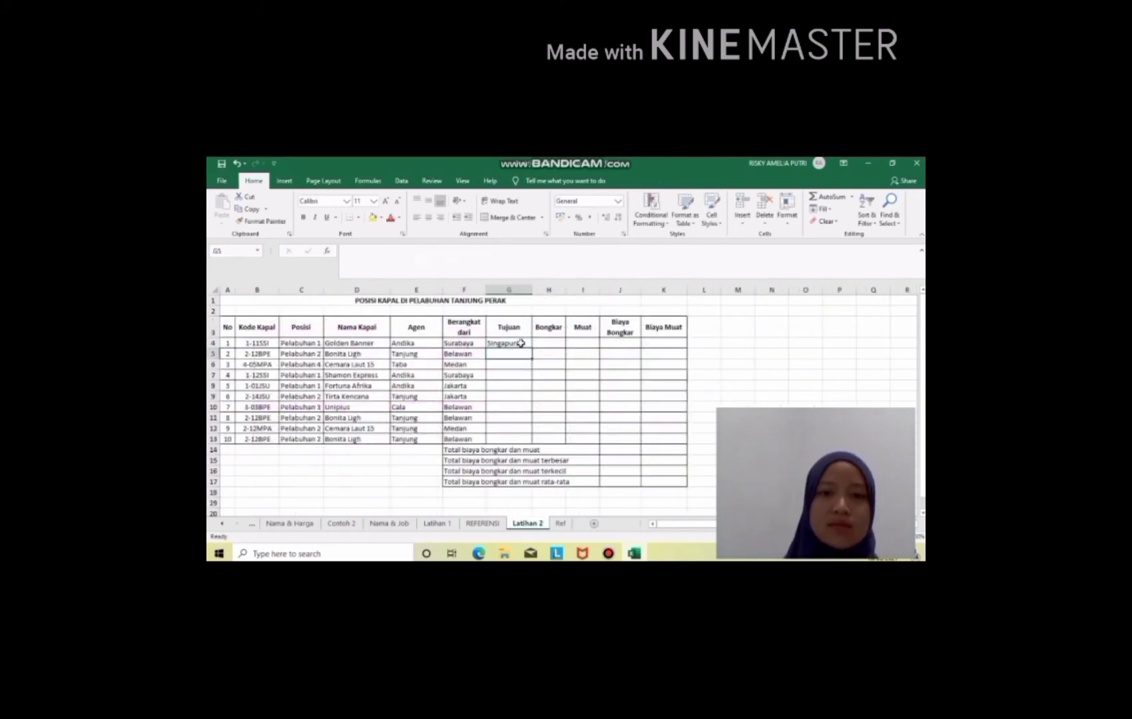
pyautogui.click(521, 343)
pyautogui.moveTo(532, 346); pyautogui.dragTo(534, 441)
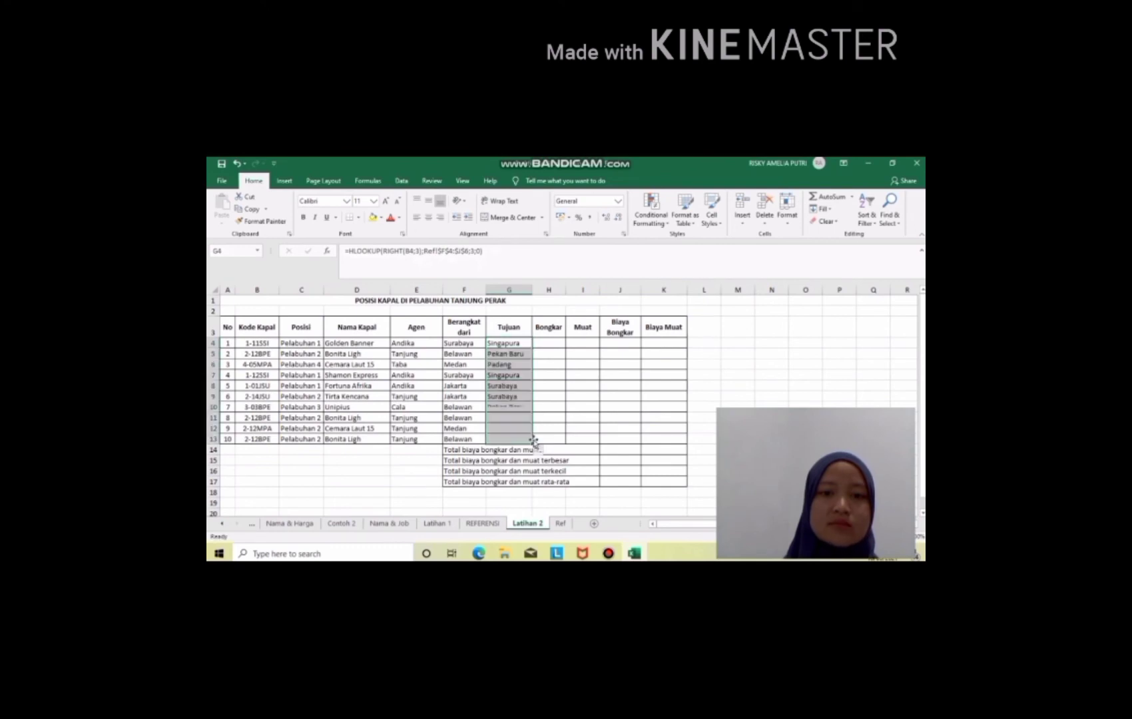
# Begin a VLOOKUP in the Bongkar cell H4 with the departure cell F4 as its lookup value.
pyautogui.click(552, 341)
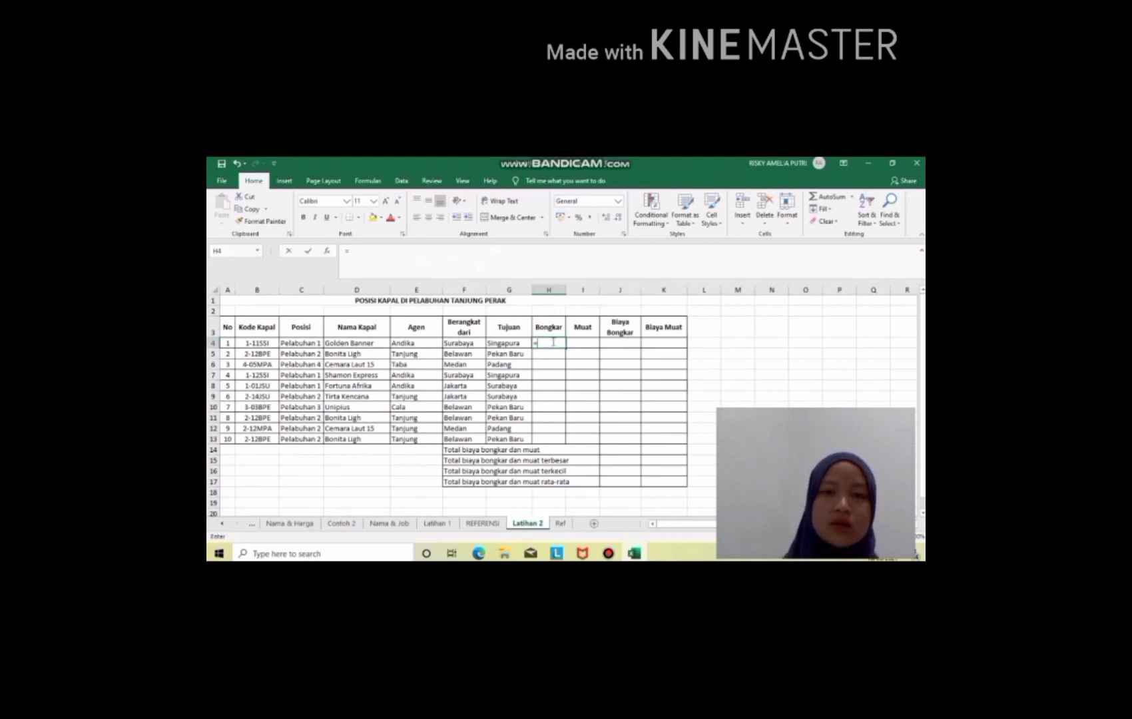
pyautogui.write('=VLOOK')
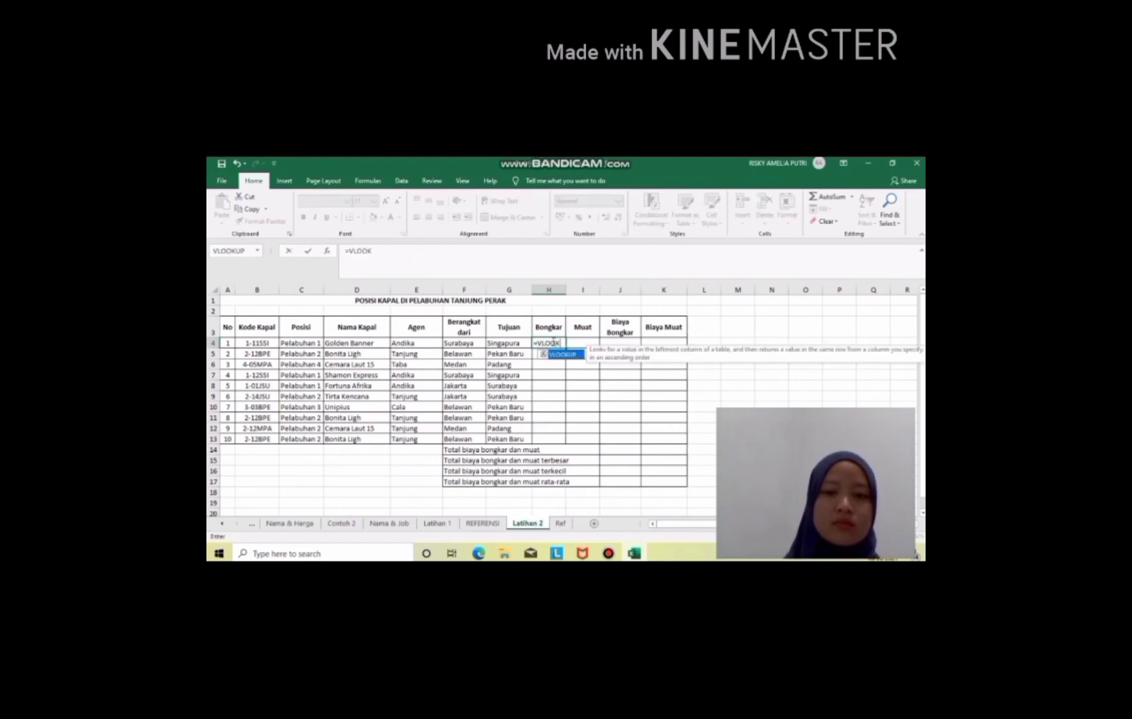
pyautogui.write('UP')
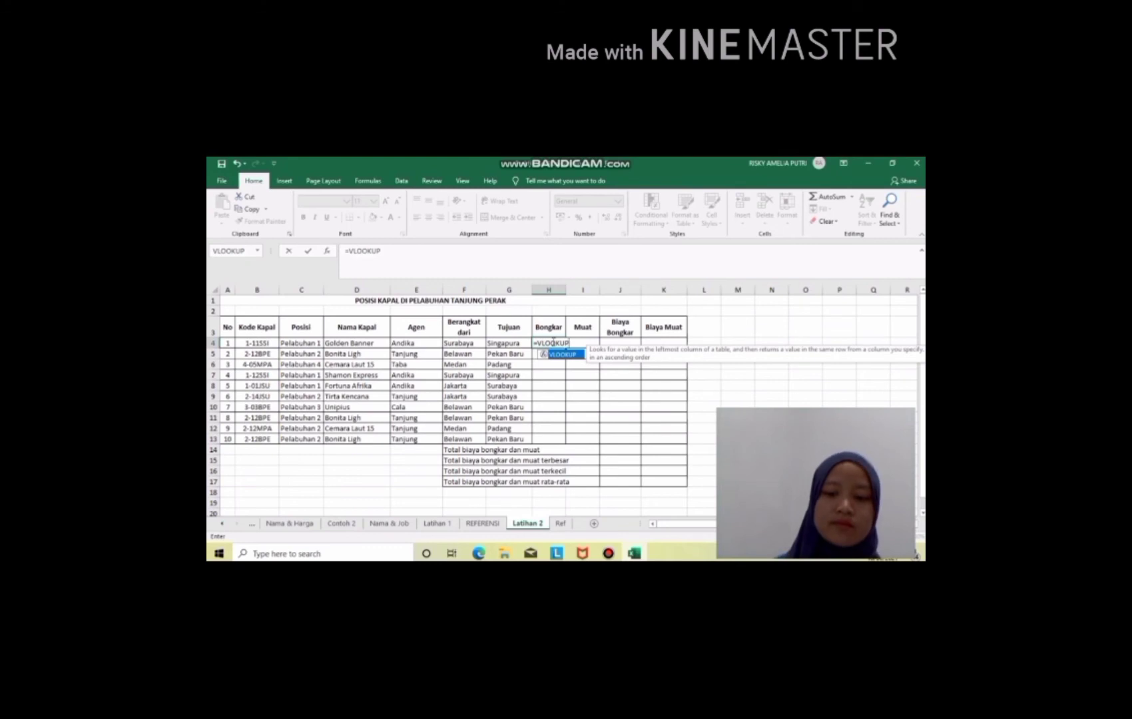
pyautogui.write('(')
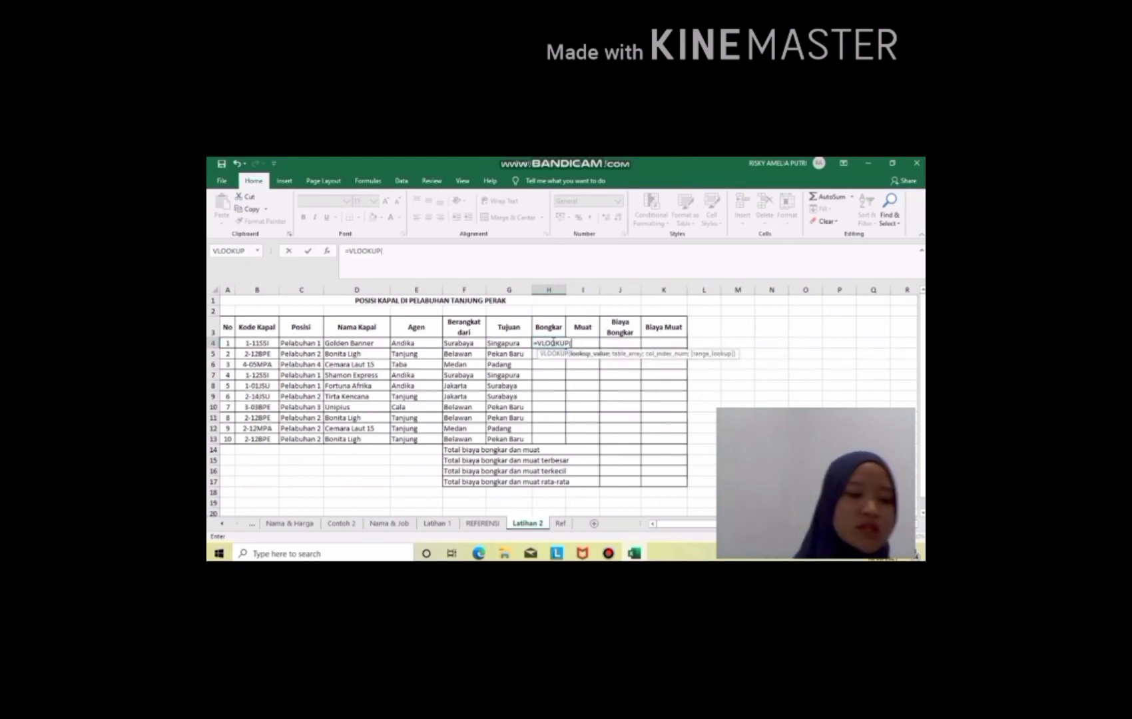
pyautogui.click(465, 343)
pyautogui.write(';')
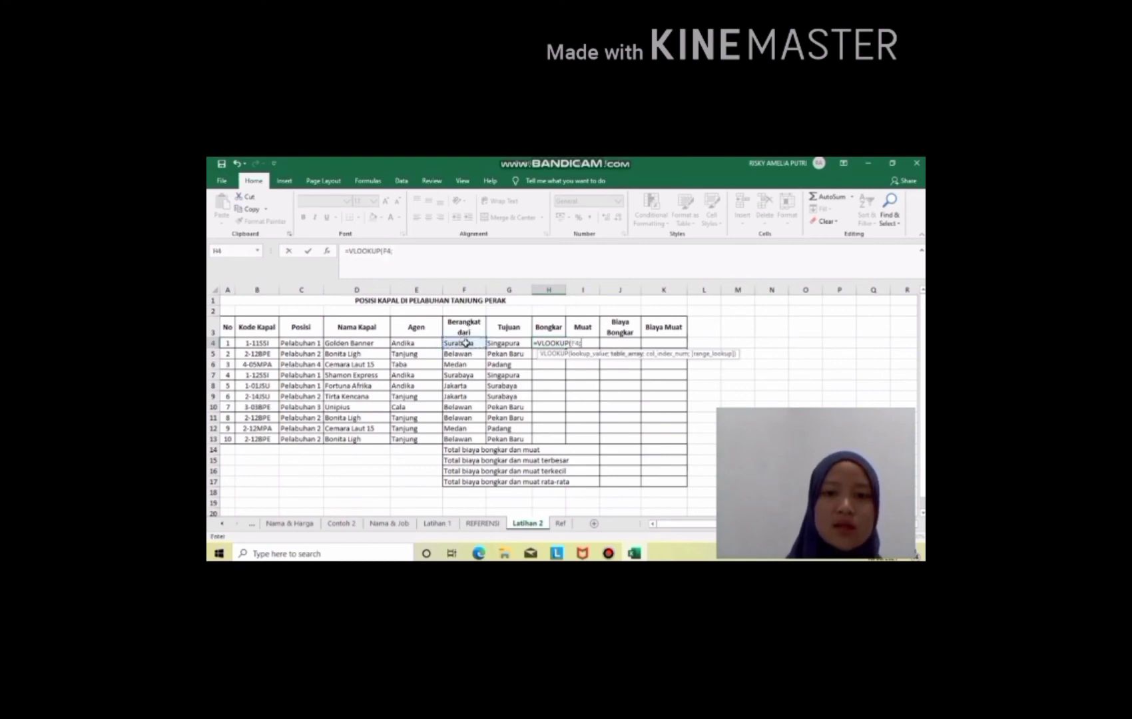
# Set the H4 VLOOKUP's table array to Tabel 3 on the Ref sheet as the absolute range Ref!$B$12:$C$15.
pyautogui.click(561, 524)
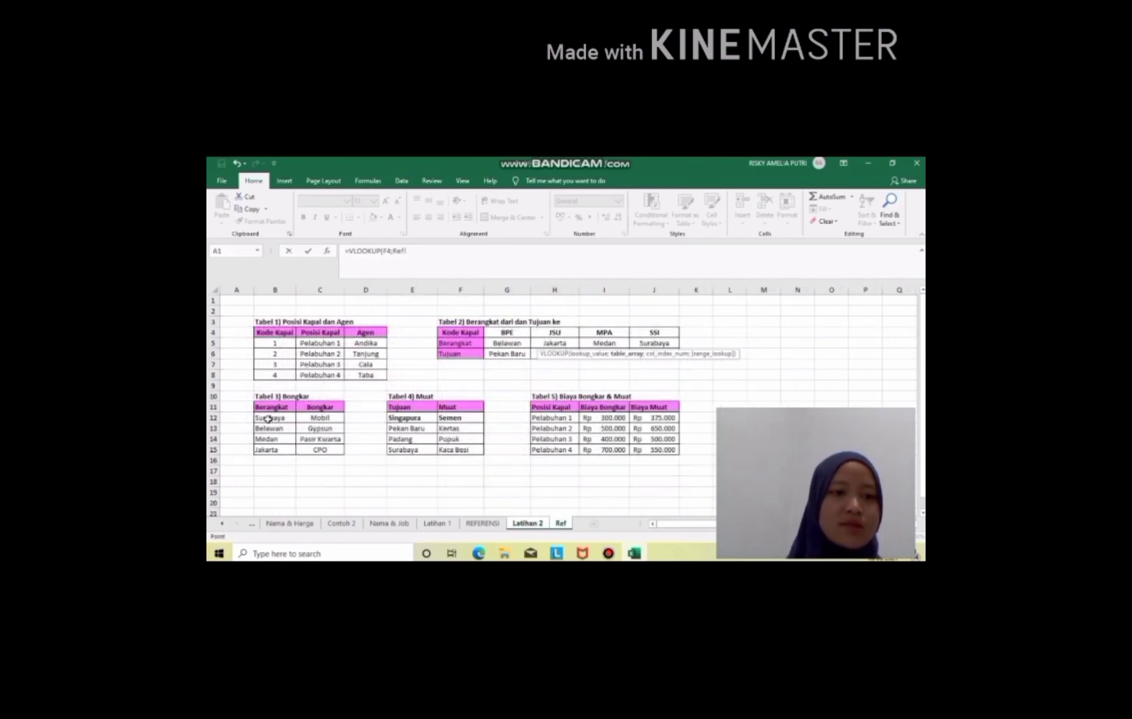
pyautogui.moveTo(270, 418); pyautogui.dragTo(306, 450)
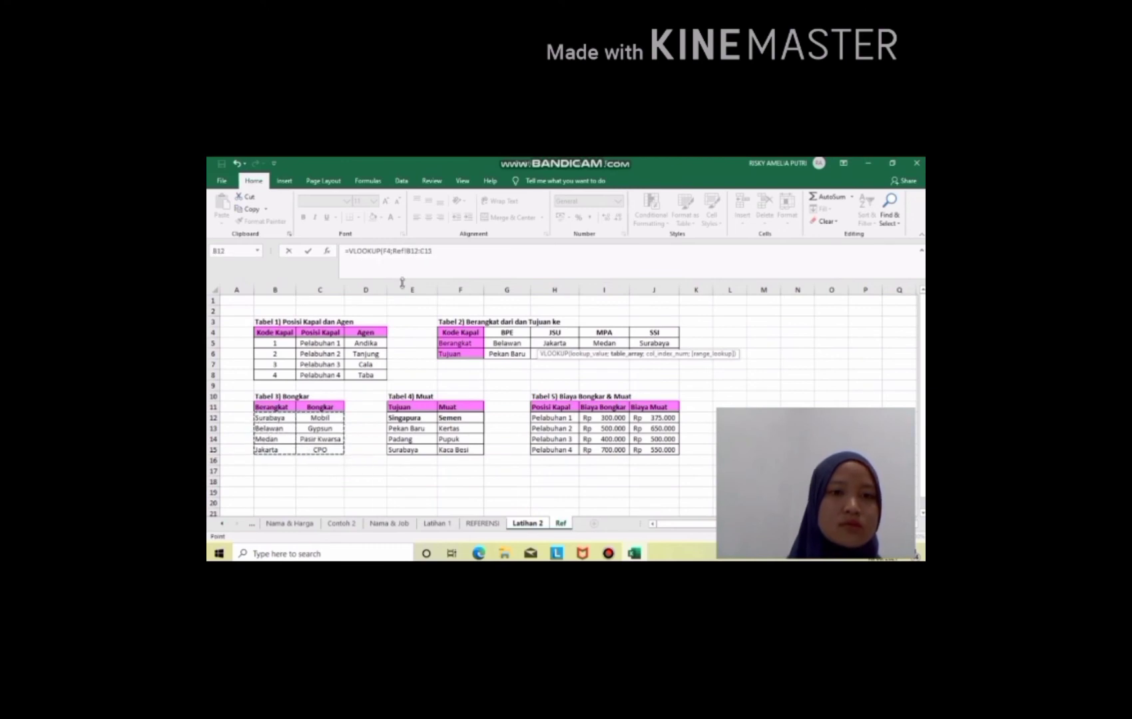
pyautogui.click(408, 251)
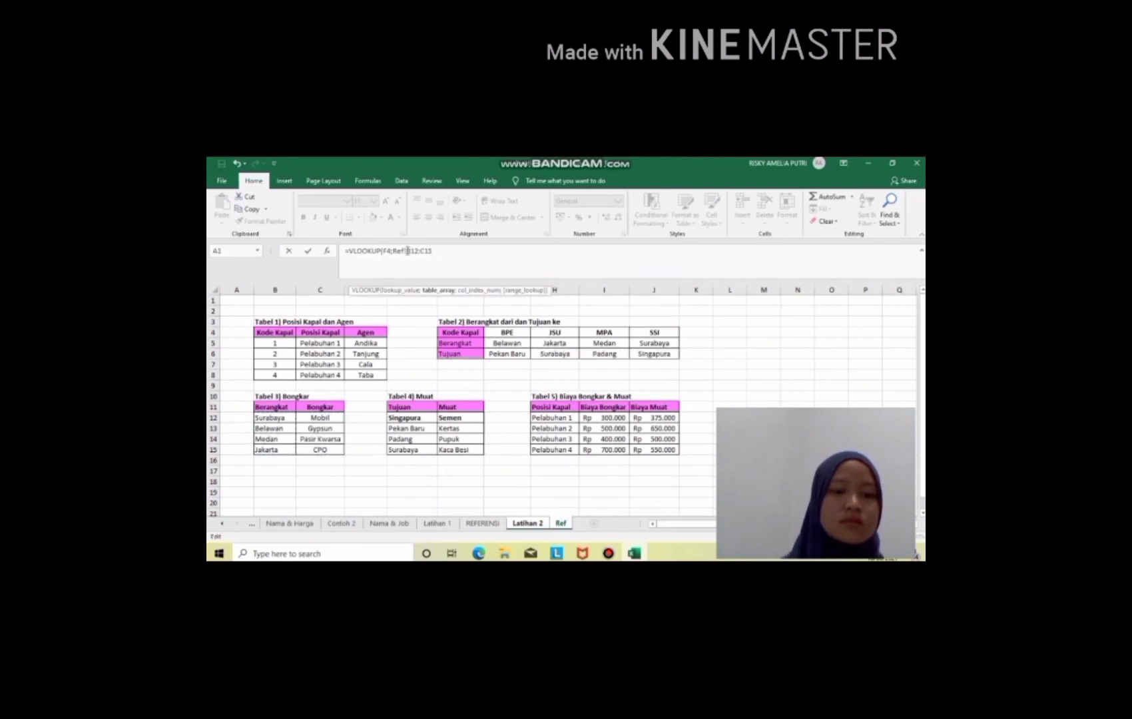
pyautogui.write('$')
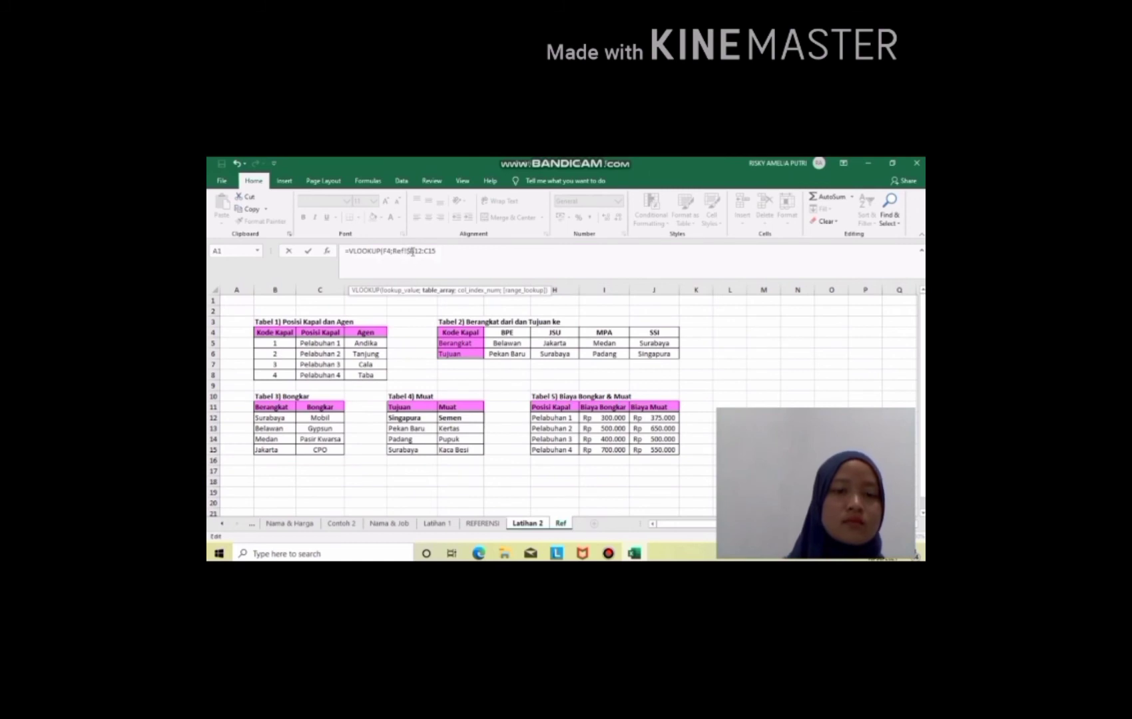
pyautogui.click(415, 251)
pyautogui.write('$')
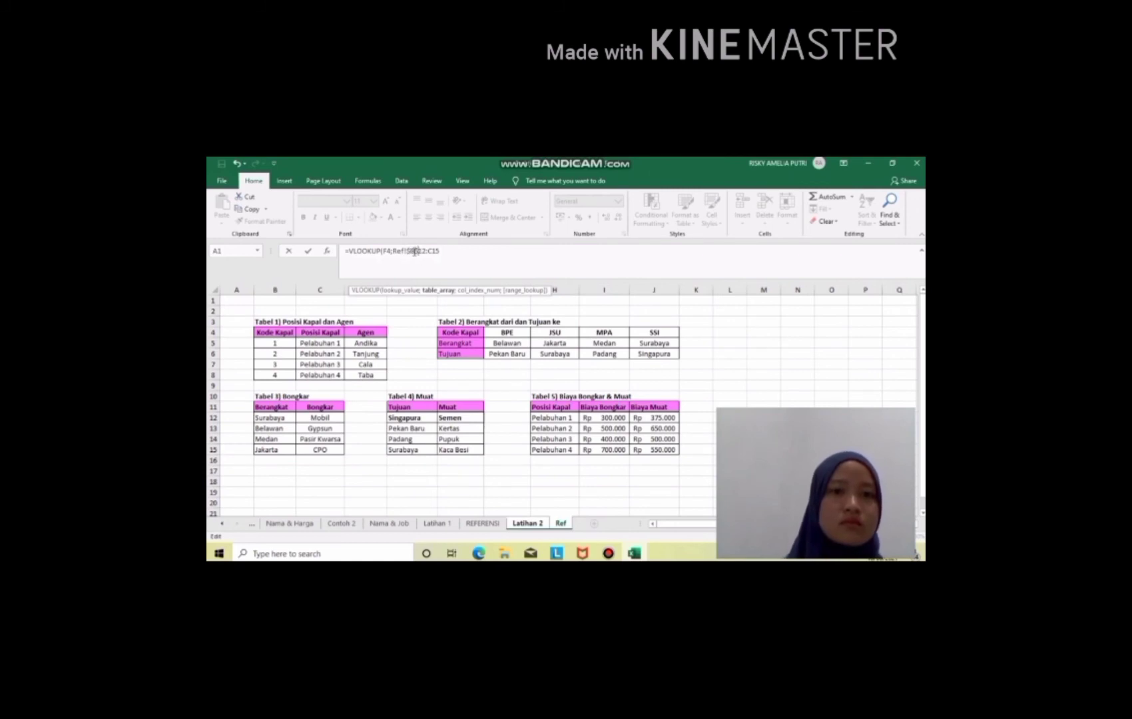
pyautogui.click(429, 251)
pyautogui.write('$')
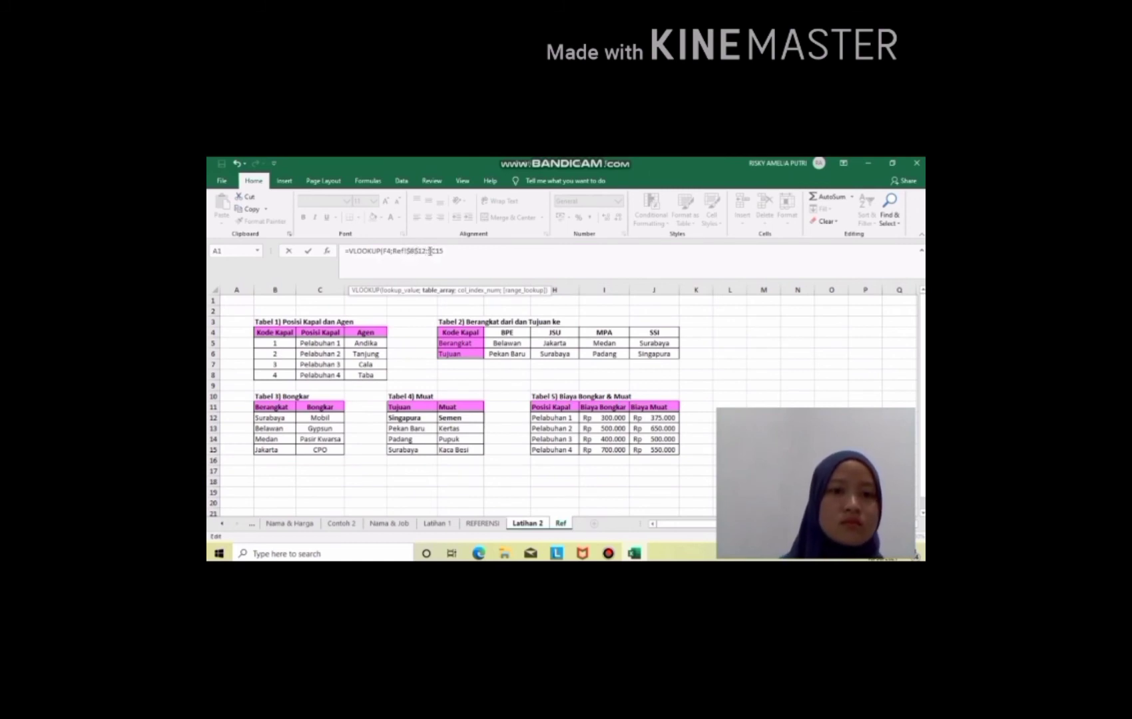
pyautogui.click(437, 252)
pyautogui.write('$15')
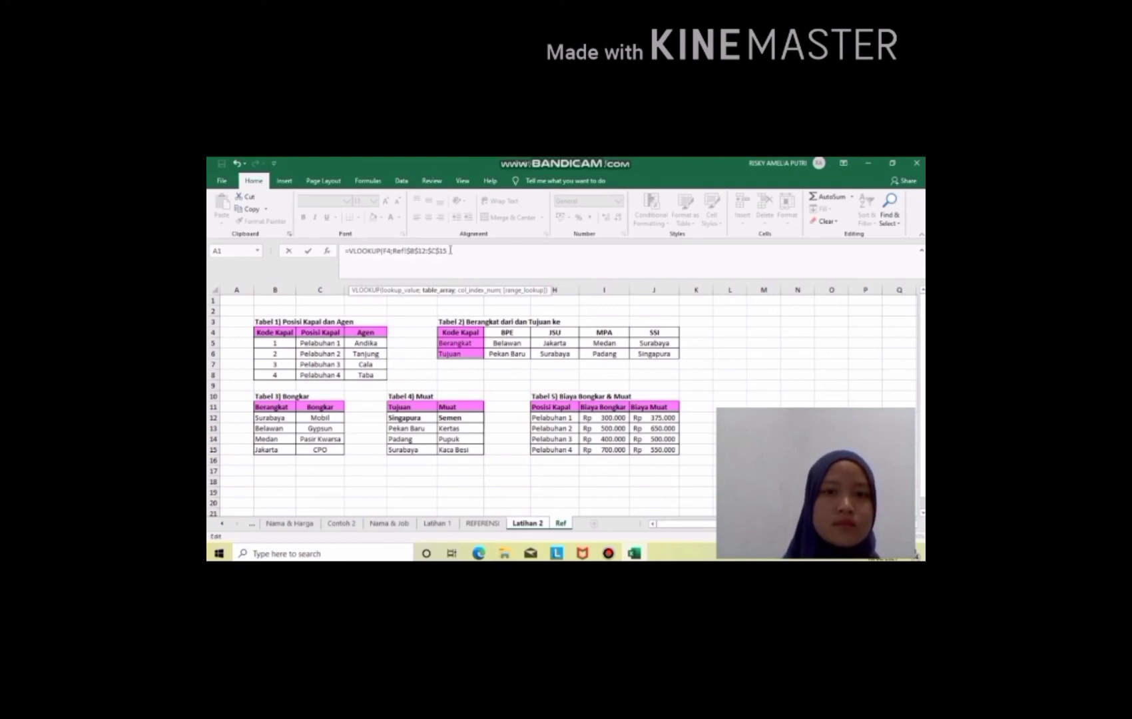
# Finish the H4 VLOOKUP with column index 2 and 0 for exact match.
pyautogui.write(';')
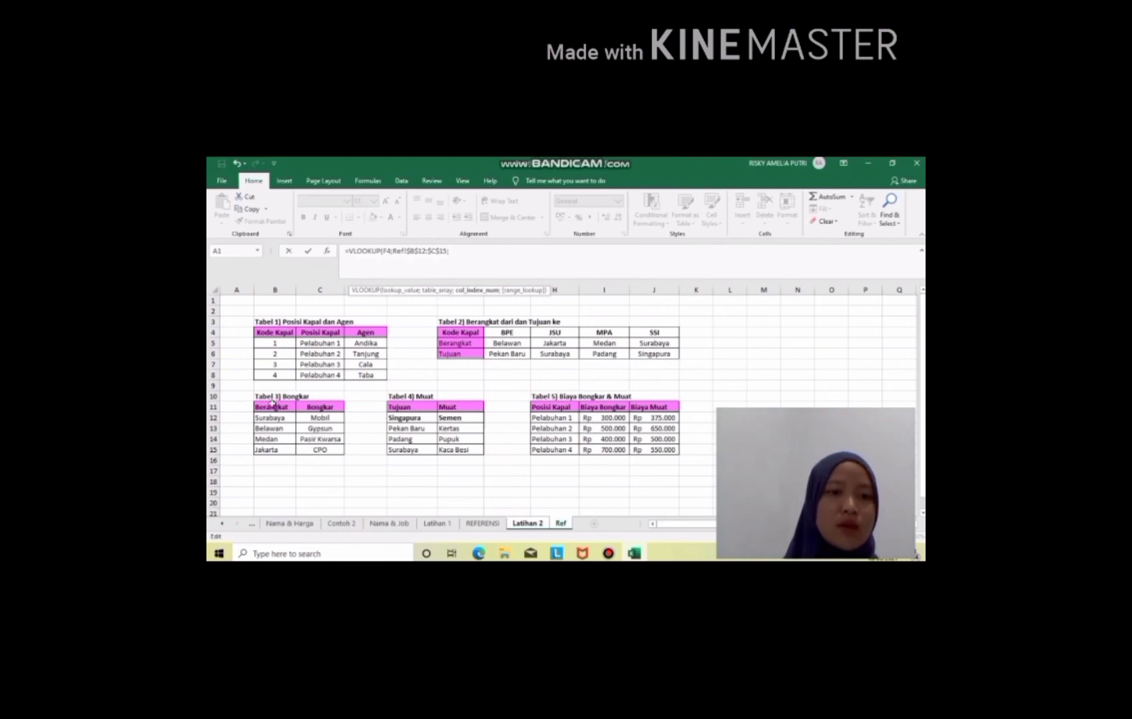
pyautogui.write('2;')
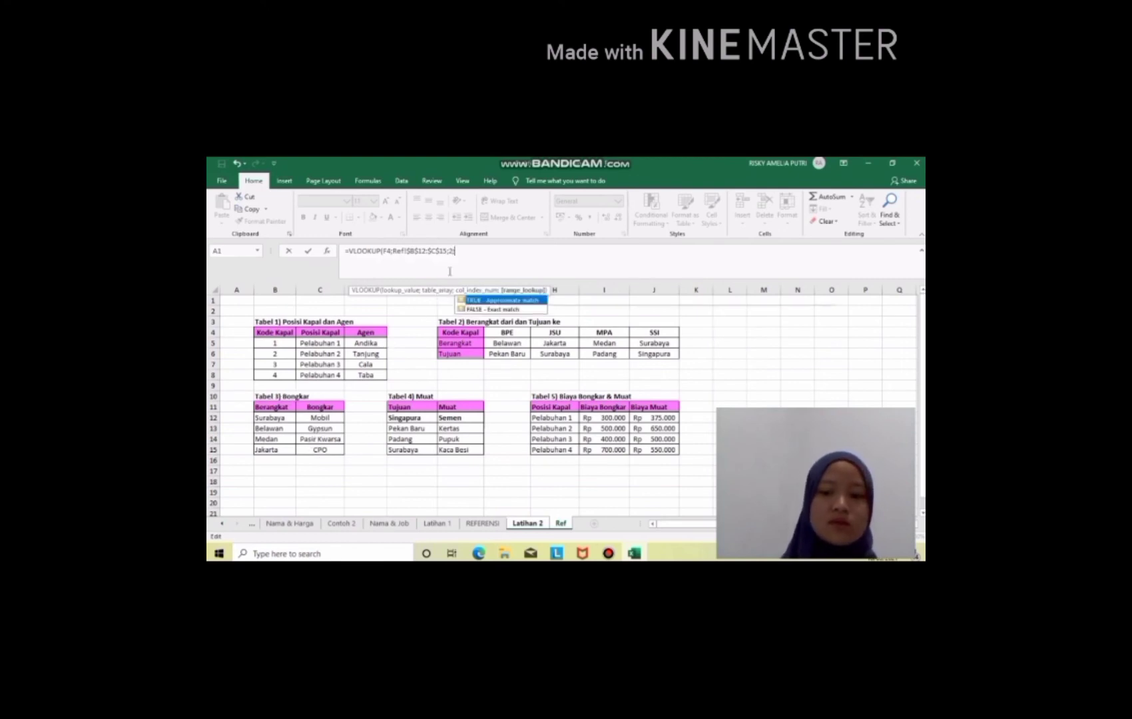
pyautogui.write('0')
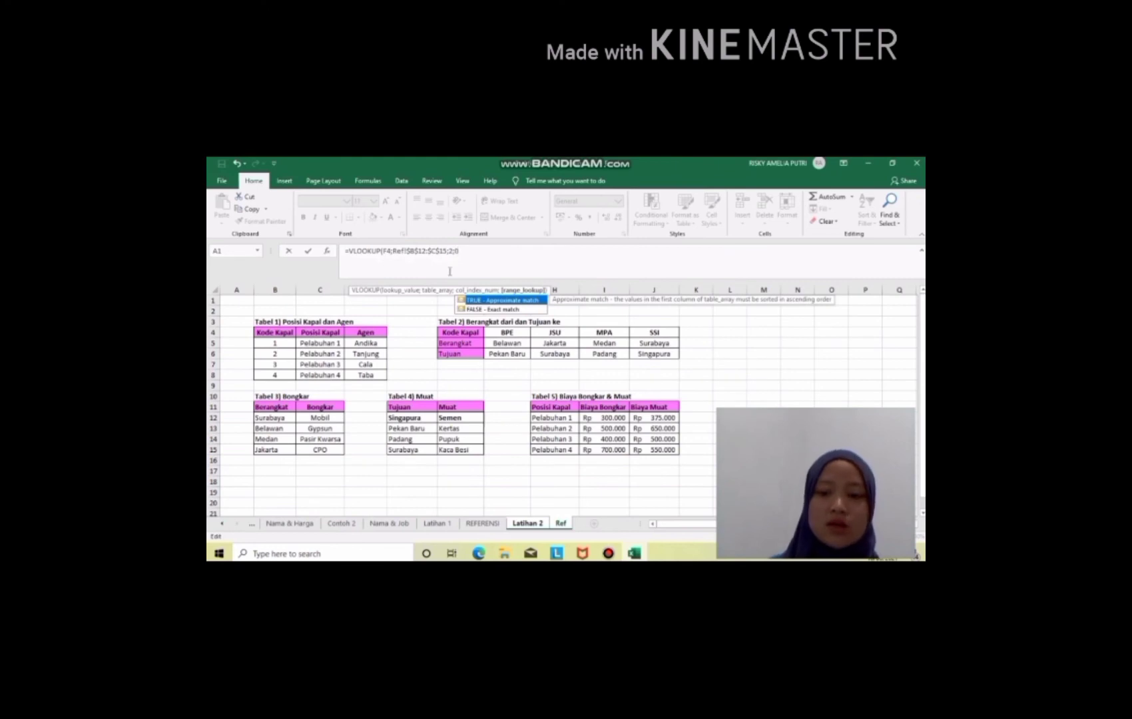
pyautogui.write(')')
pyautogui.press('Return')
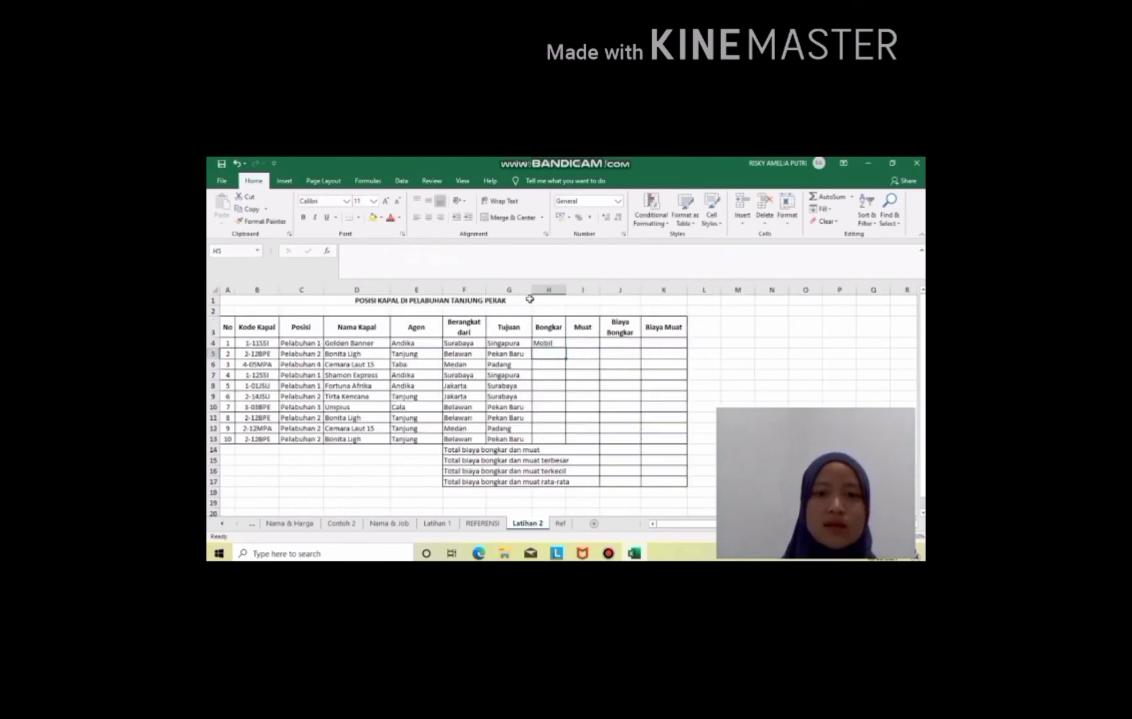
# Copy the H4 formula down through H13 and widen column H to fit its entries.
pyautogui.click(556, 340)
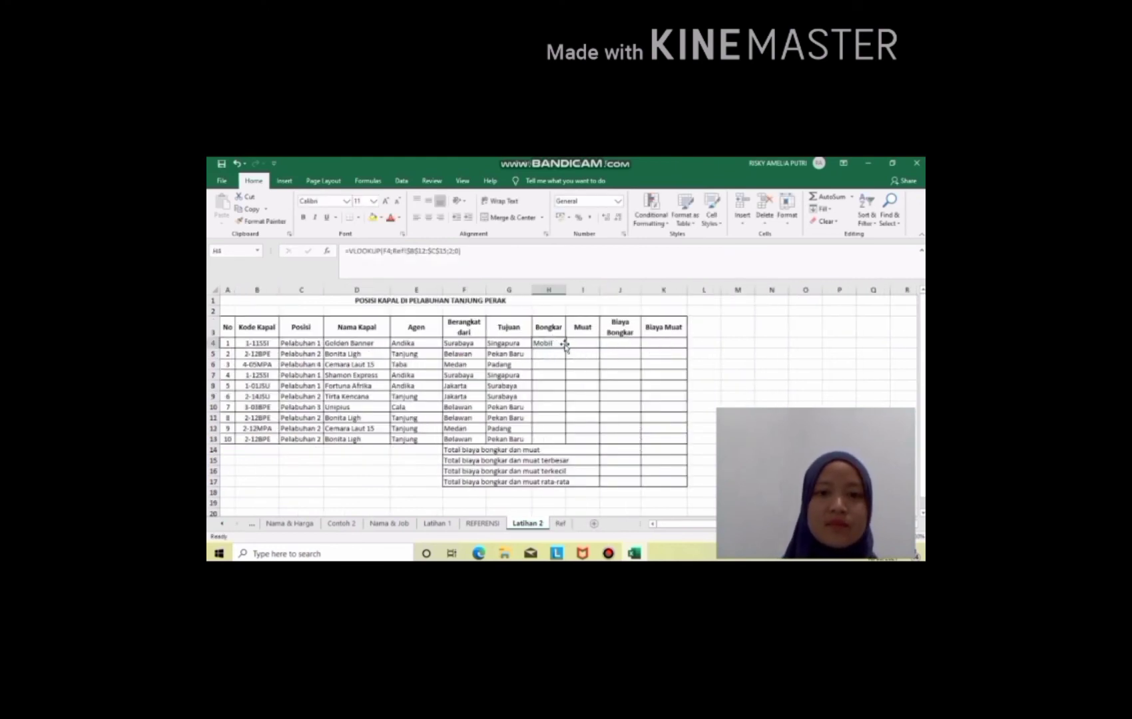
pyautogui.moveTo(565, 349); pyautogui.dragTo(568, 439)
pyautogui.moveTo(566, 294); pyautogui.dragTo(585, 293)
# Begin a VLOOKUP in the Muat cell I4 with the Tujuan cell G4 as its lookup value.
pyautogui.click(602, 345)
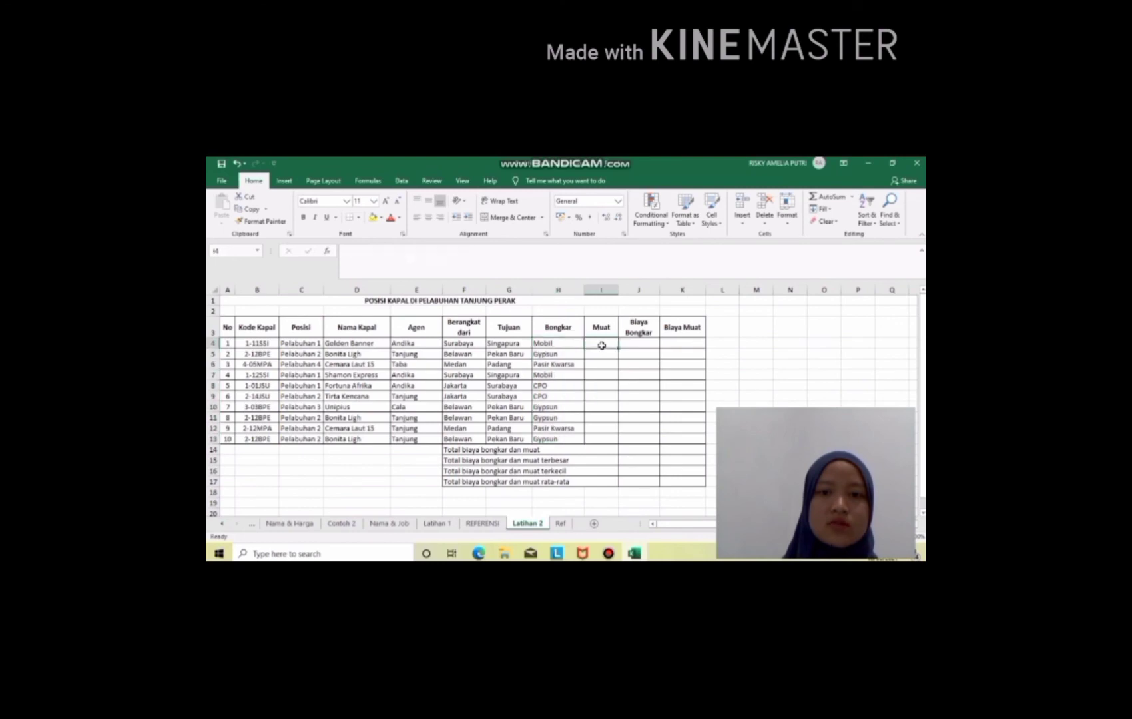
pyautogui.write('=VLOOKUP')
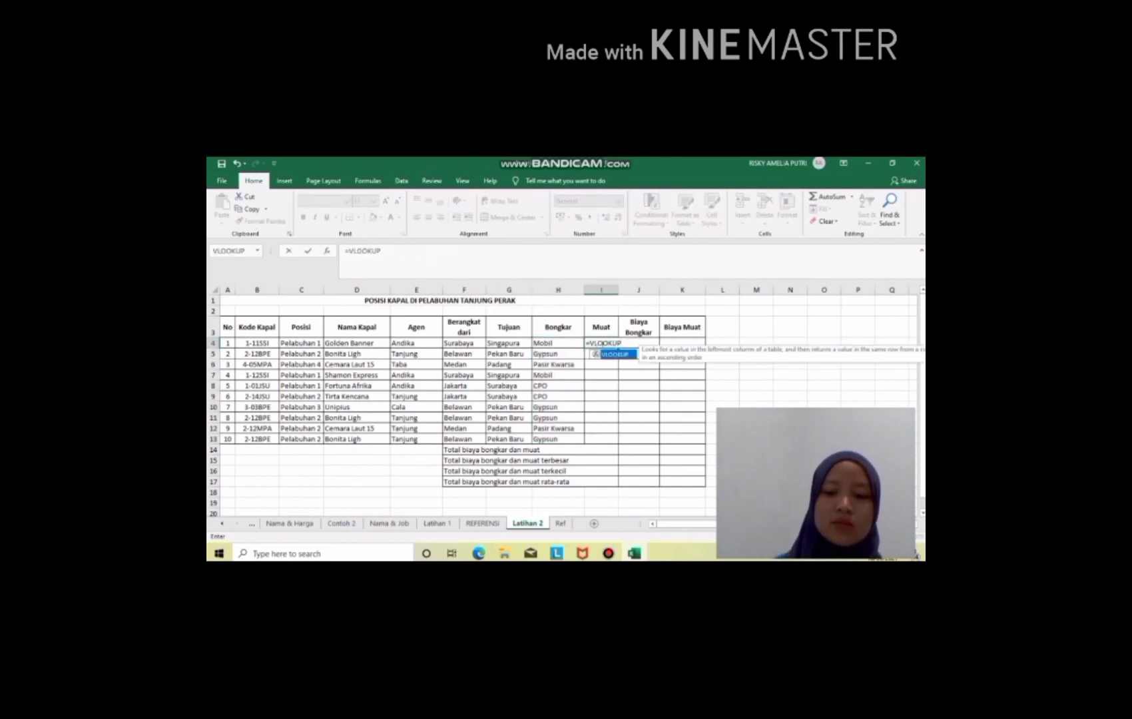
pyautogui.write('(')
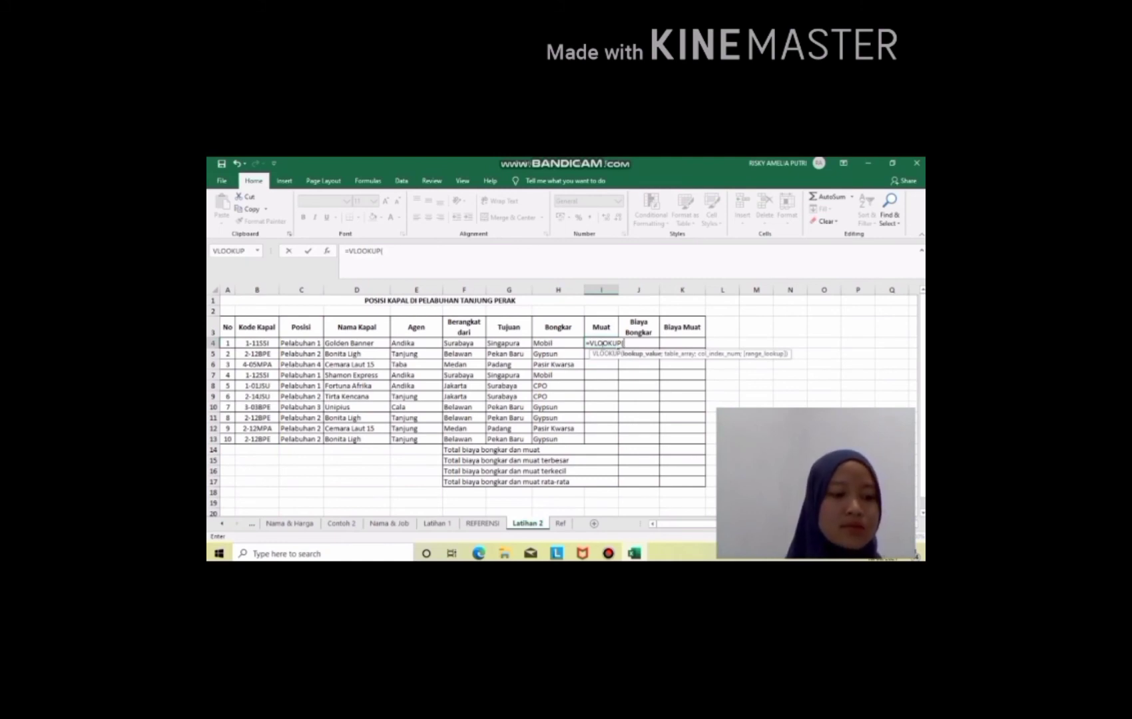
pyautogui.click(504, 344)
pyautogui.write(';')
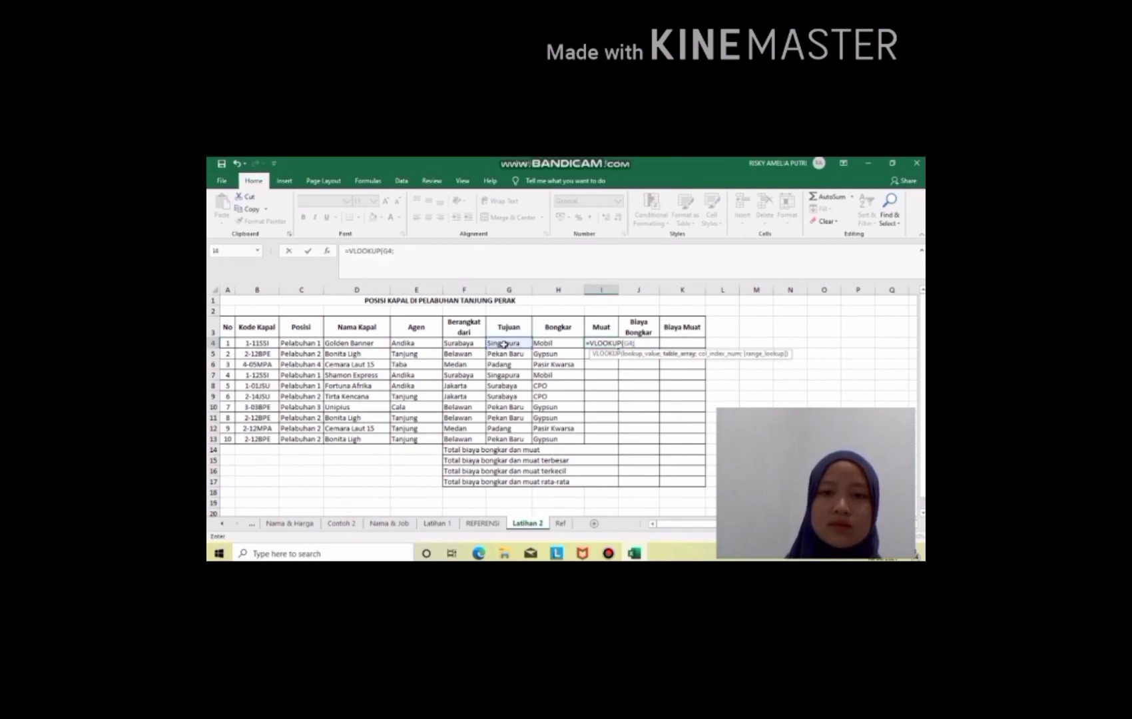
# Set the I4 VLOOKUP's table array to Tabel 4 on the Ref sheet as the absolute range Ref!$E$12:$F$15.
pyautogui.click(562, 524)
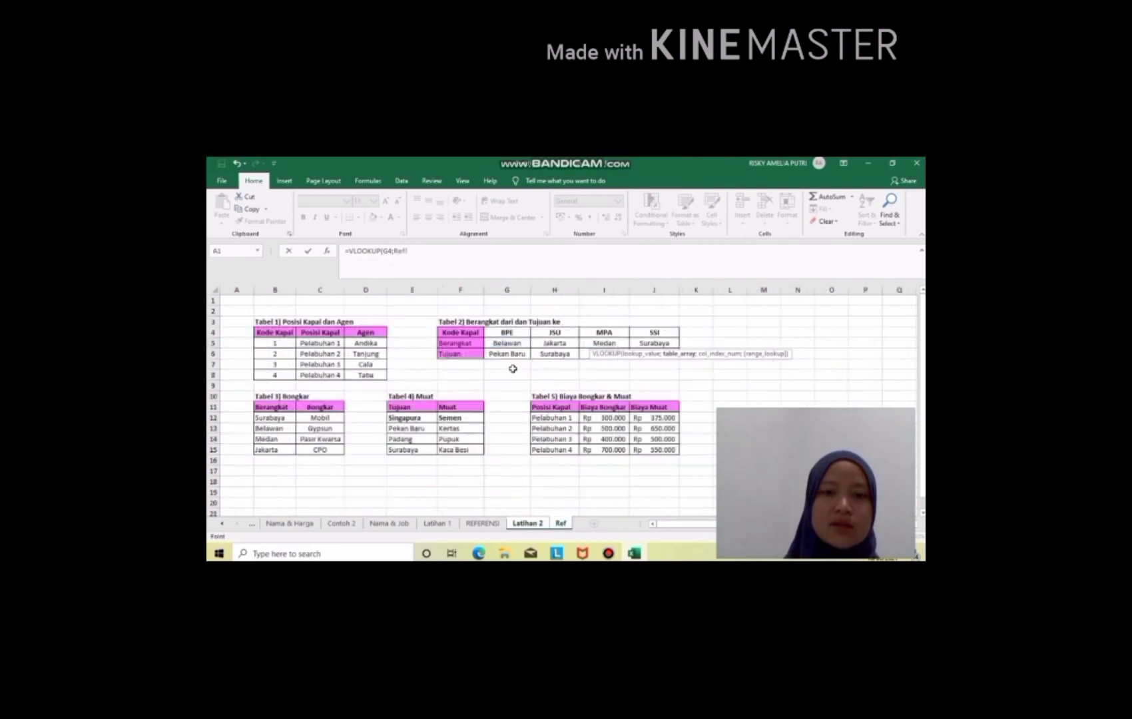
pyautogui.moveTo(408, 419); pyautogui.dragTo(457, 450)
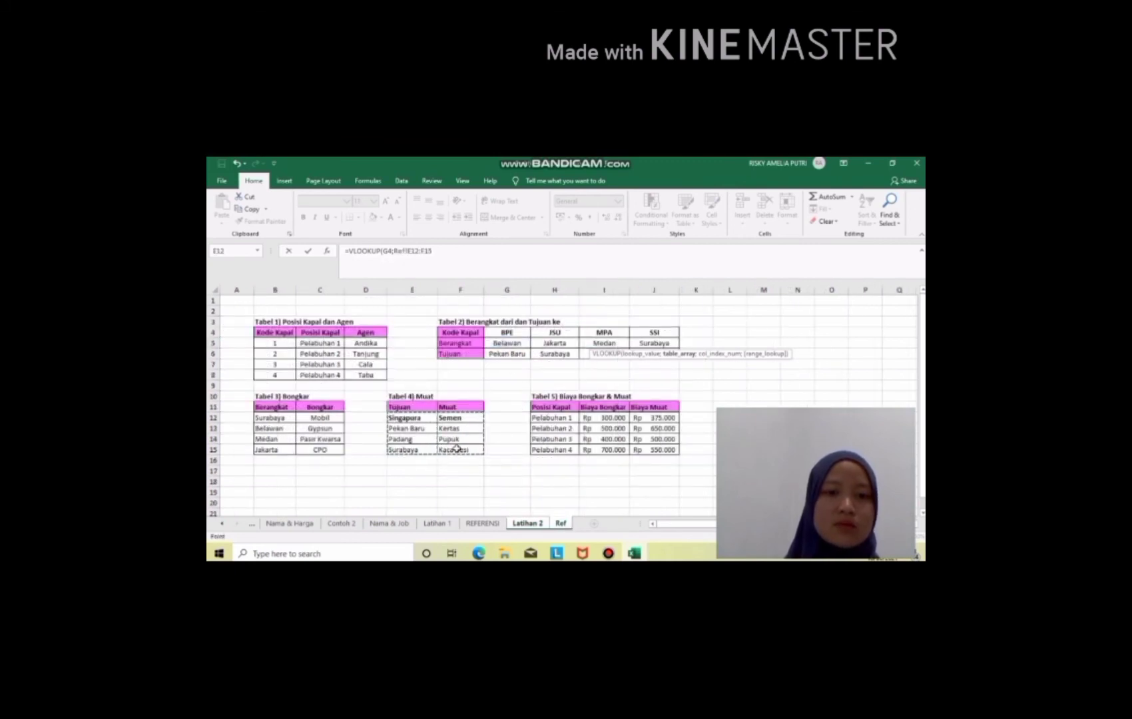
pyautogui.click(409, 253)
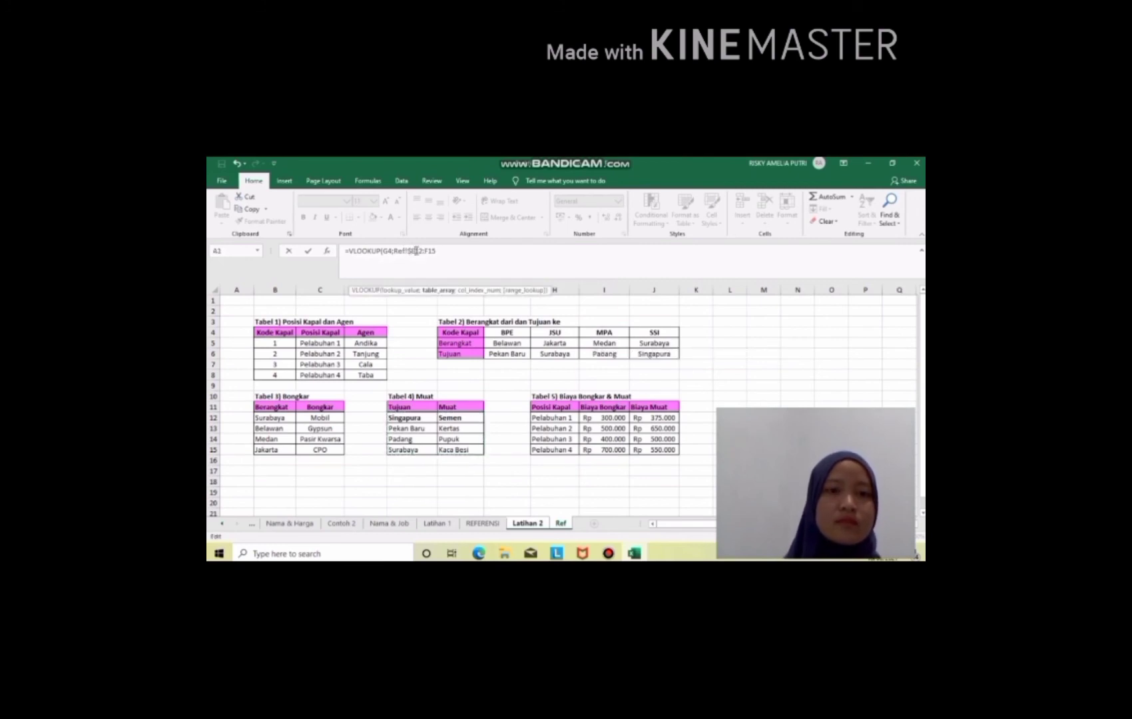
pyautogui.write('$')
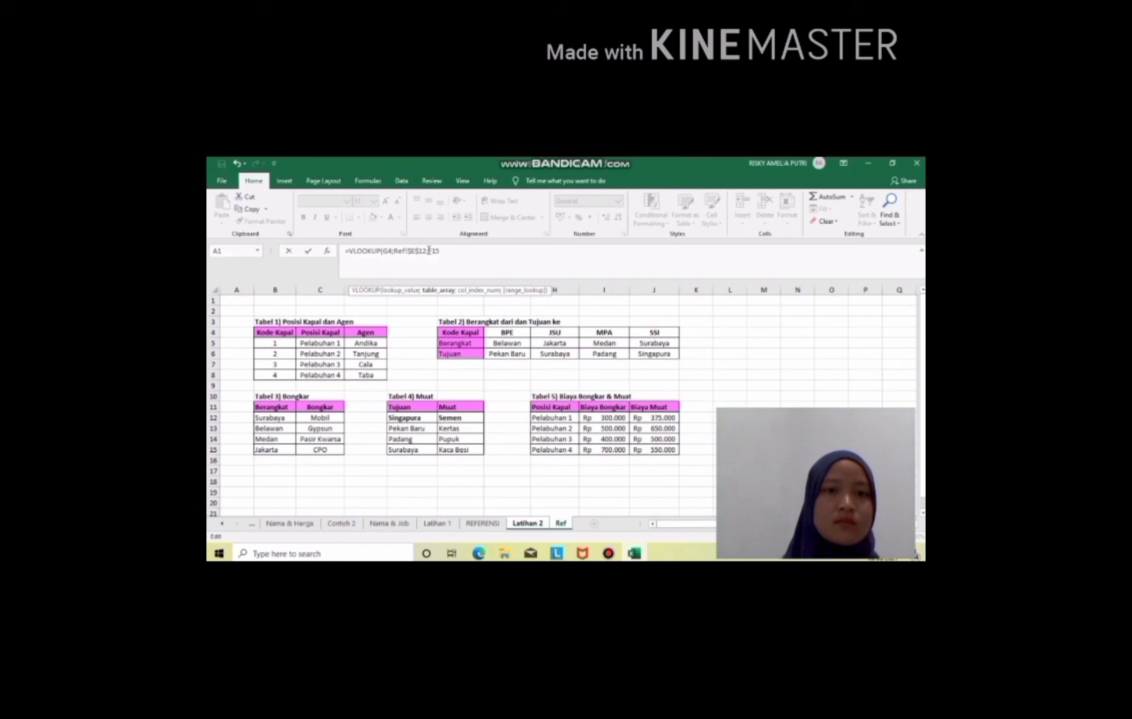
pyautogui.click(428, 251)
pyautogui.write('$')
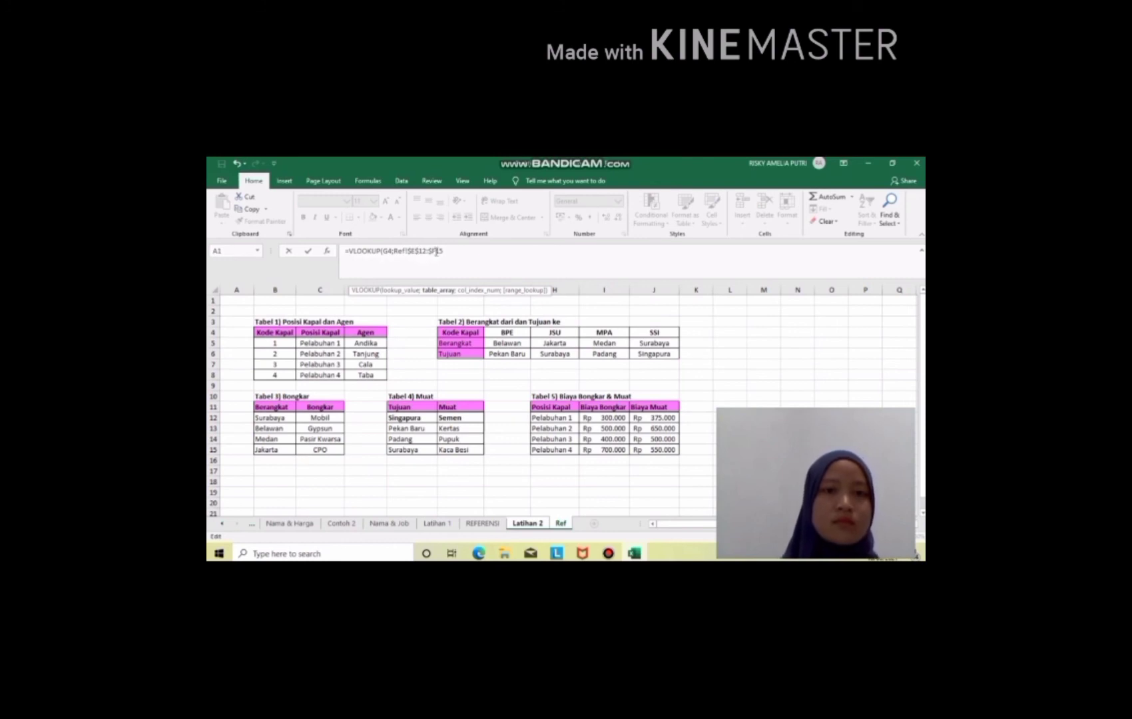
pyautogui.click(436, 251)
pyautogui.write('$15')
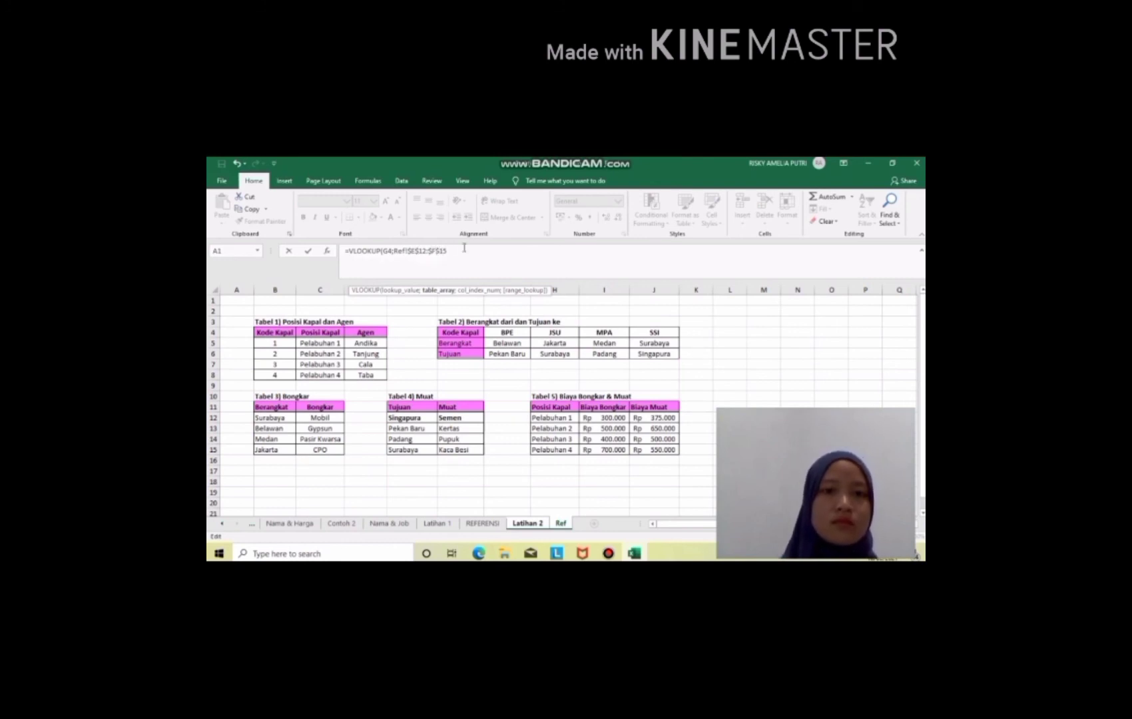
# Finish the I4 VLOOKUP with column index 2 and 0 for exact match, and copy it down through I13.
pyautogui.write(';')
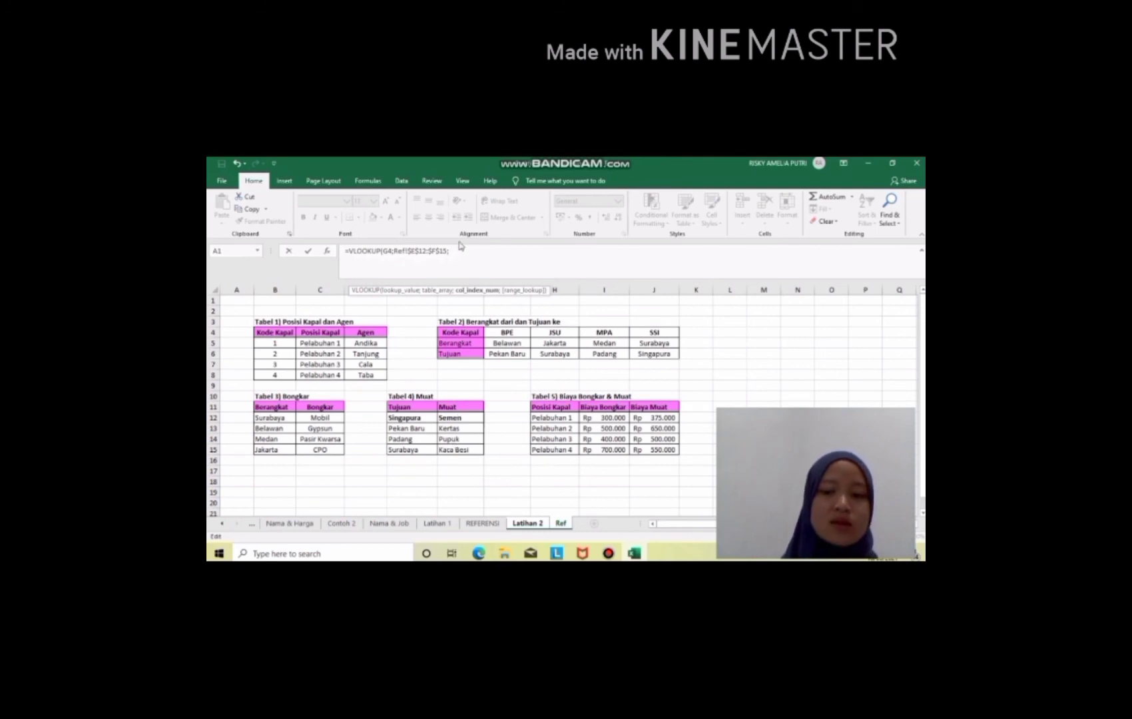
pyautogui.write('2;')
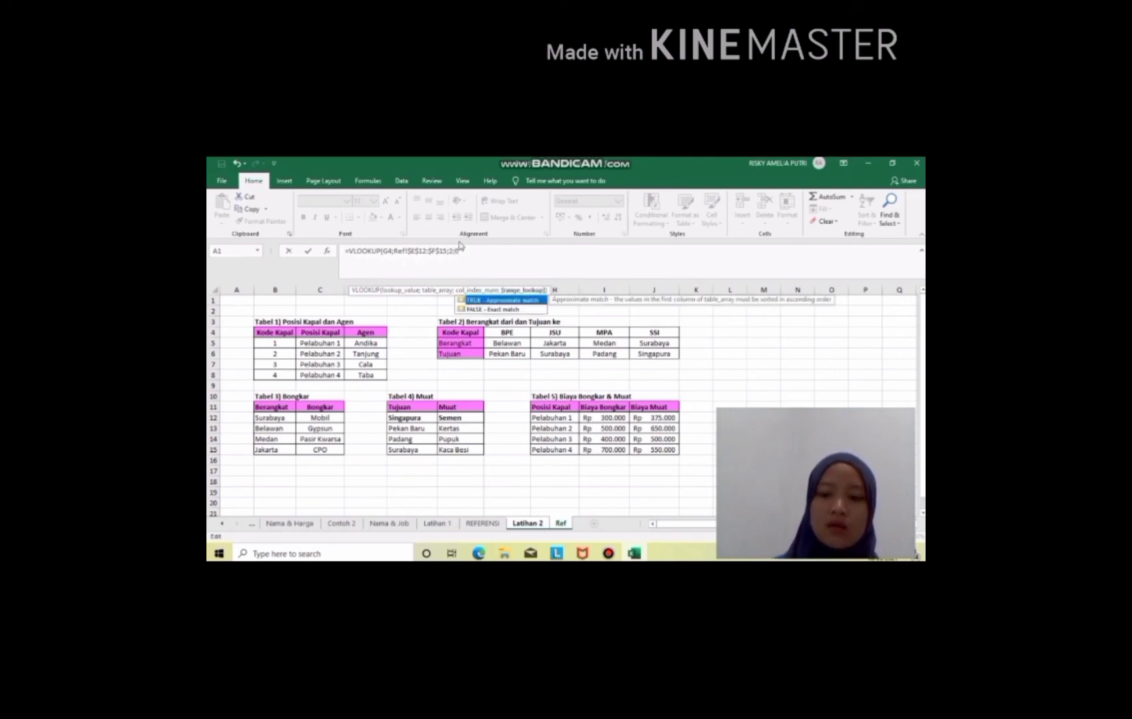
pyautogui.write('0')
pyautogui.press('Return')
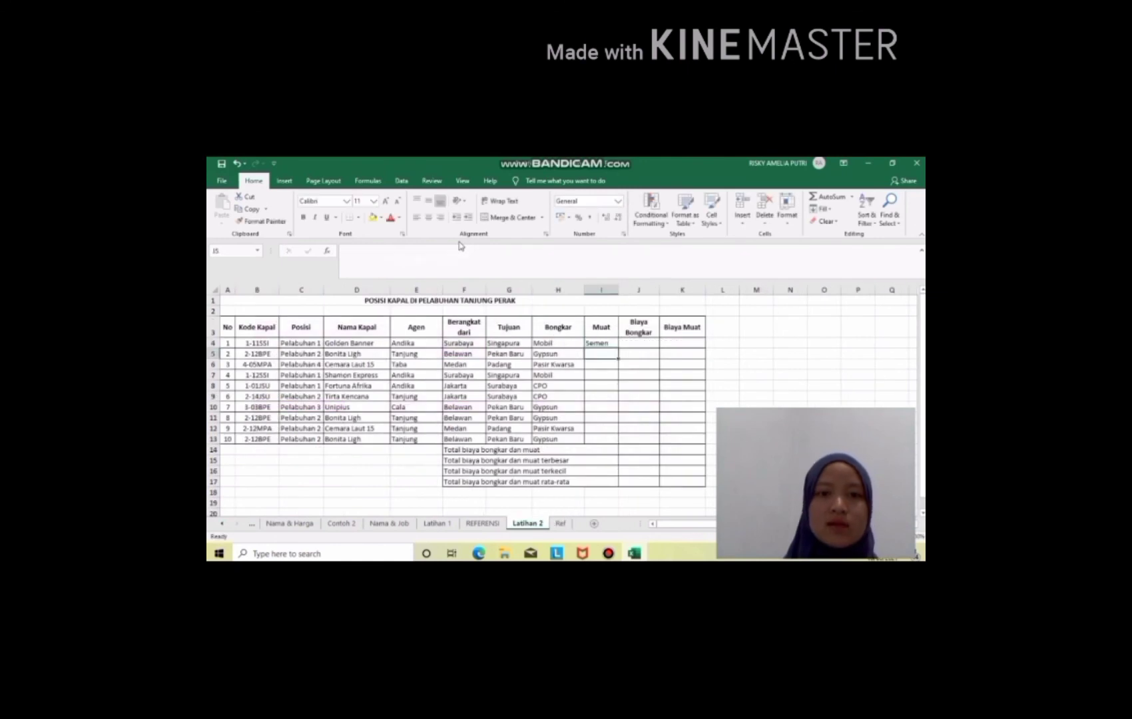
pyautogui.click(608, 343)
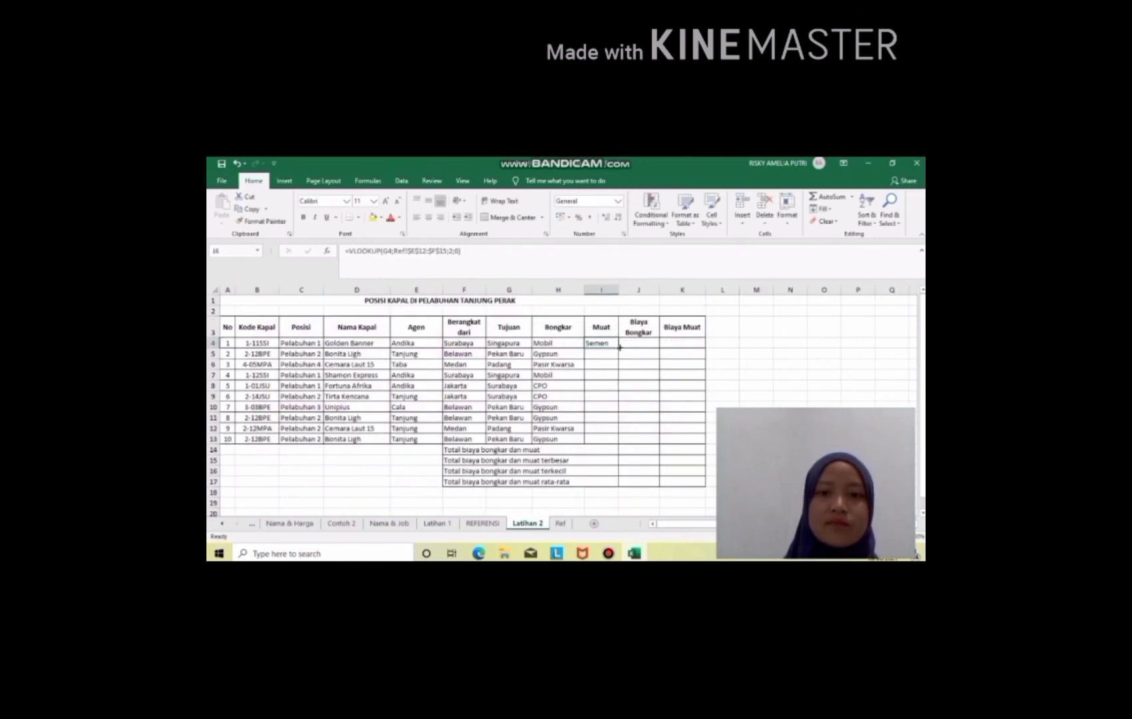
pyautogui.moveTo(618, 347); pyautogui.dragTo(613, 440)
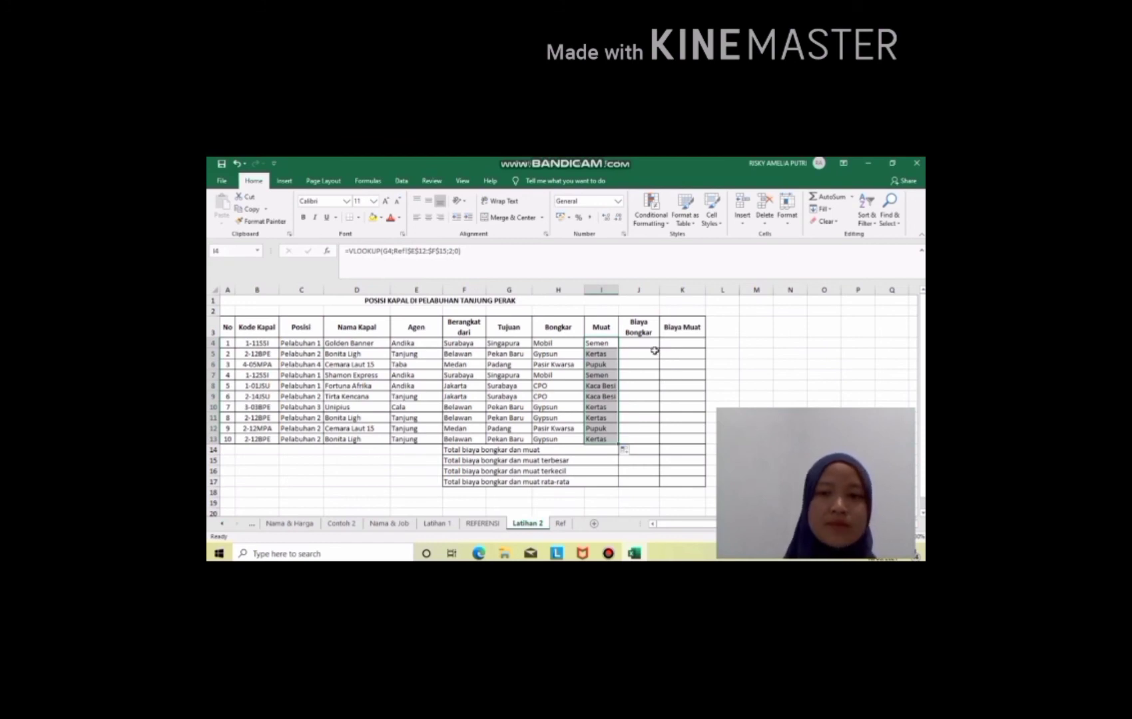
# Begin a VLOOKUP in the Biaya Bongkar cell J4 with the Posisi cell C4 as its lookup value.
pyautogui.click(645, 343)
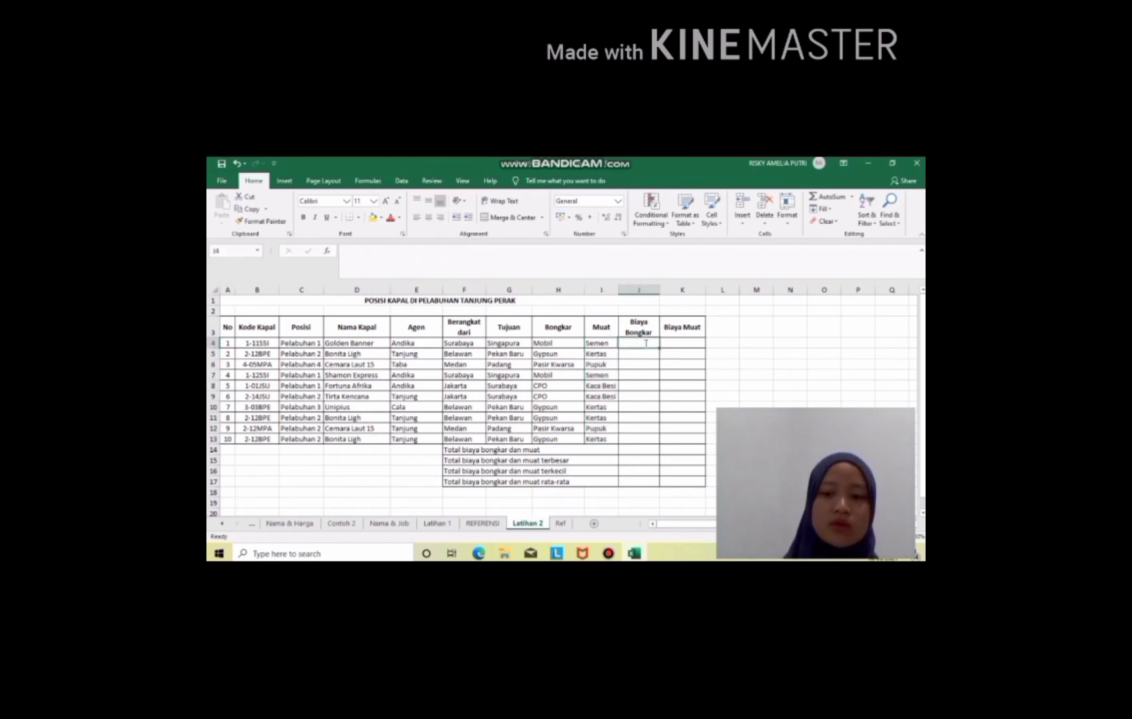
pyautogui.write('=VLOOK')
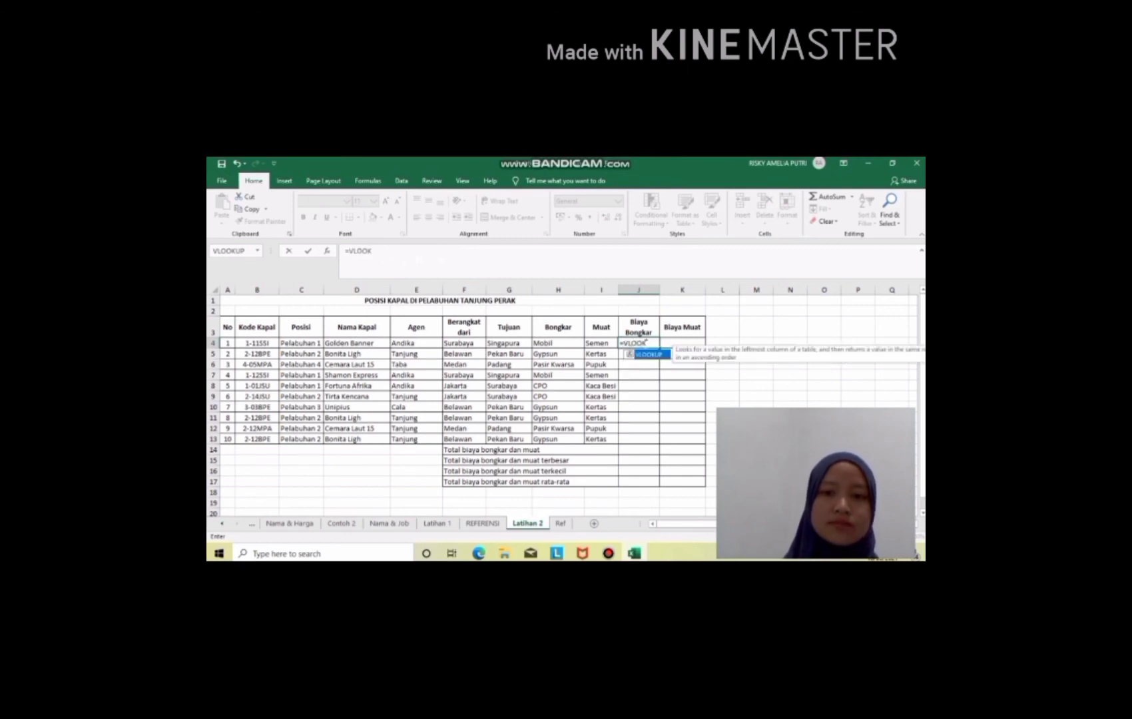
pyautogui.write('UP')
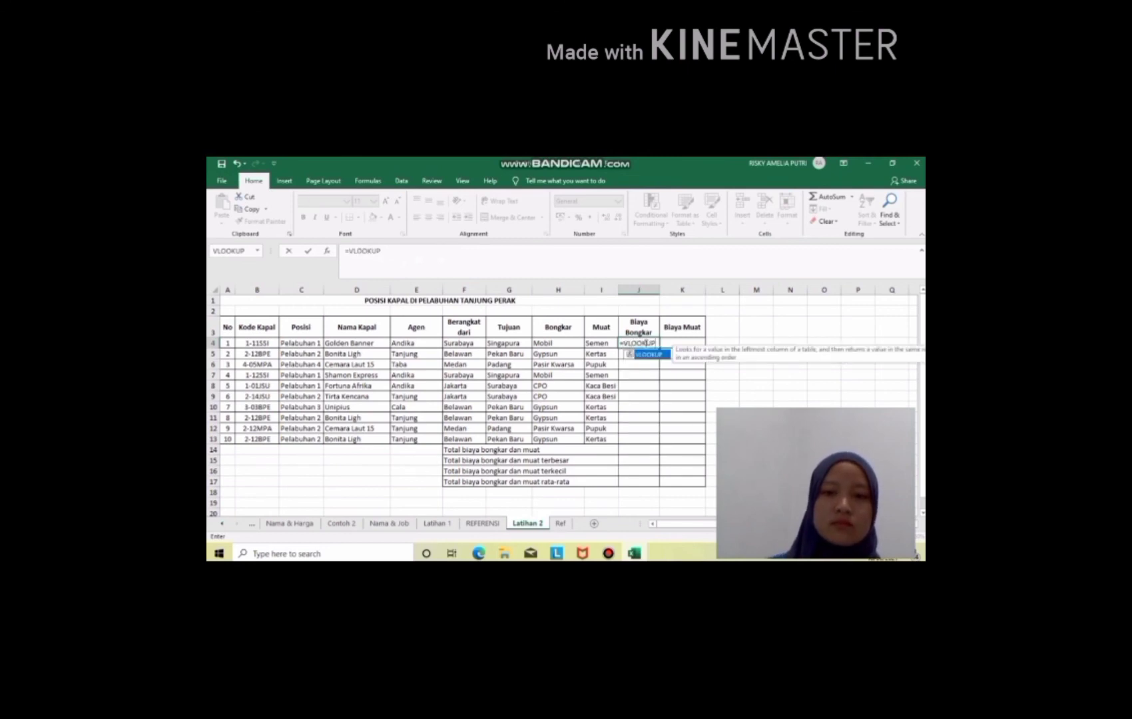
pyautogui.write('(')
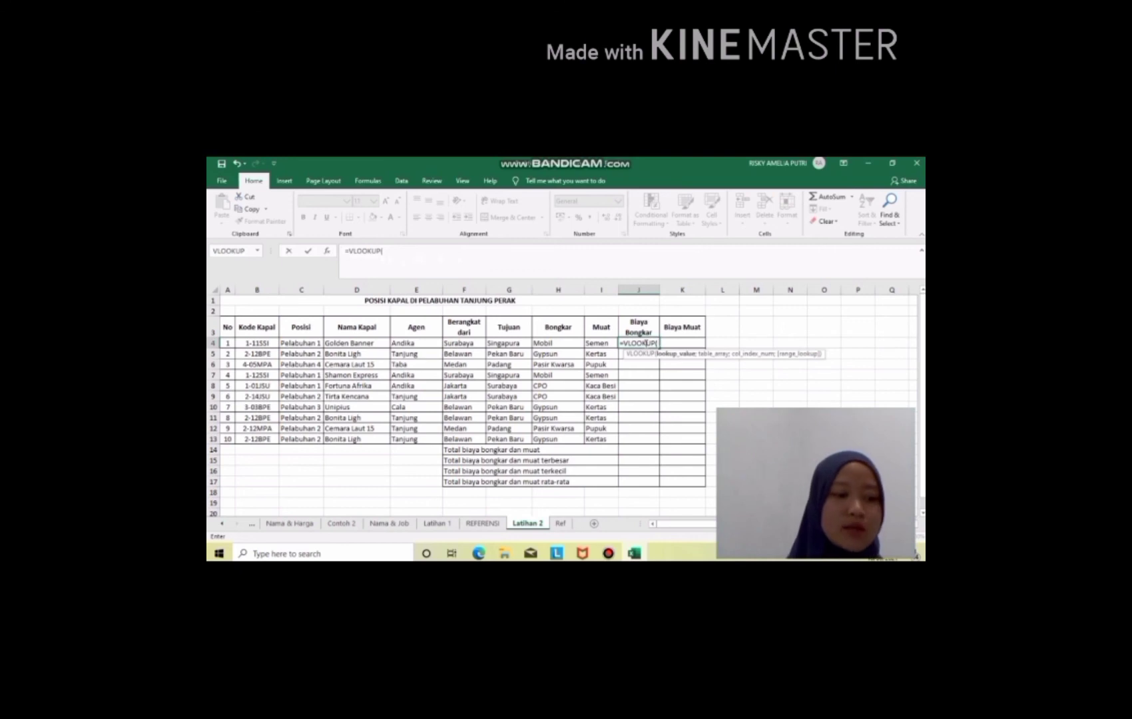
pyautogui.click(301, 344)
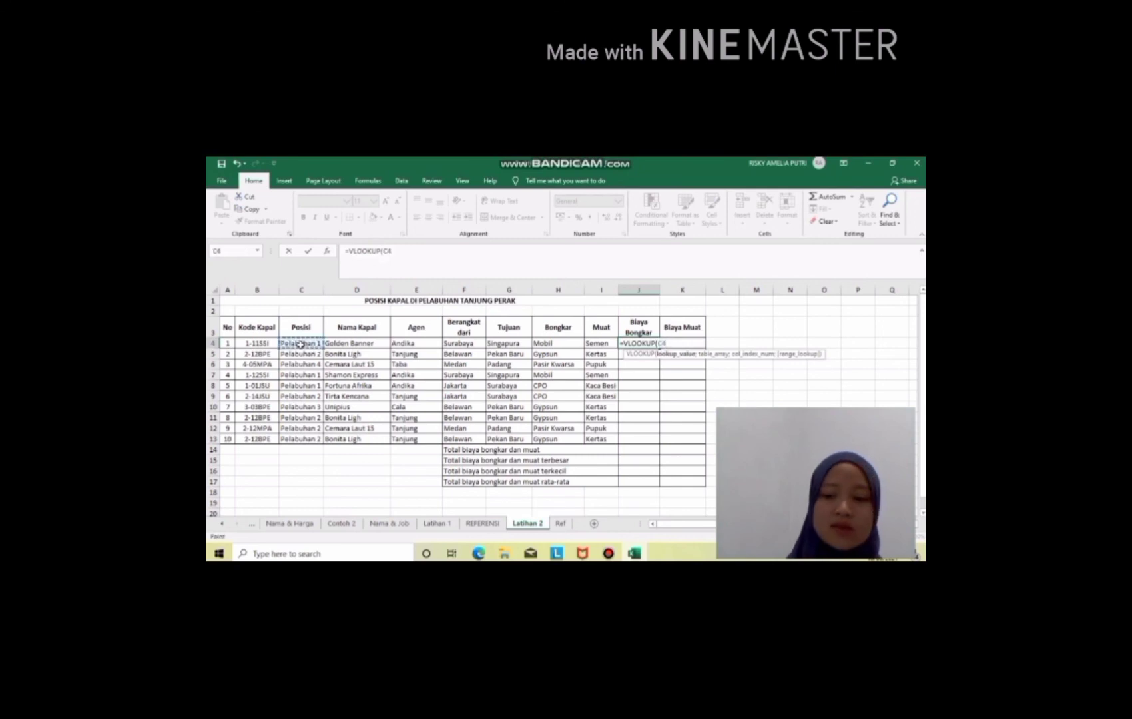
pyautogui.write(';')
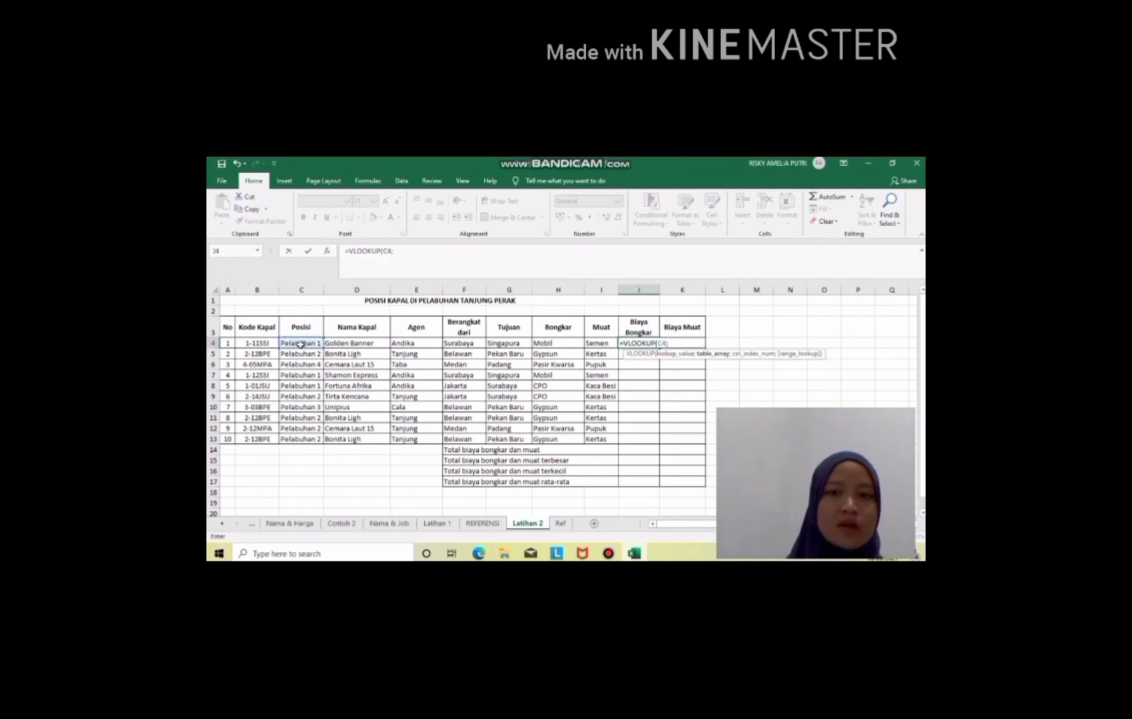
# Set the J4 VLOOKUP's table array to Tabel 5 on the Ref sheet as the absolute range Ref!$H$12:$J$15.
pyautogui.click(561, 524)
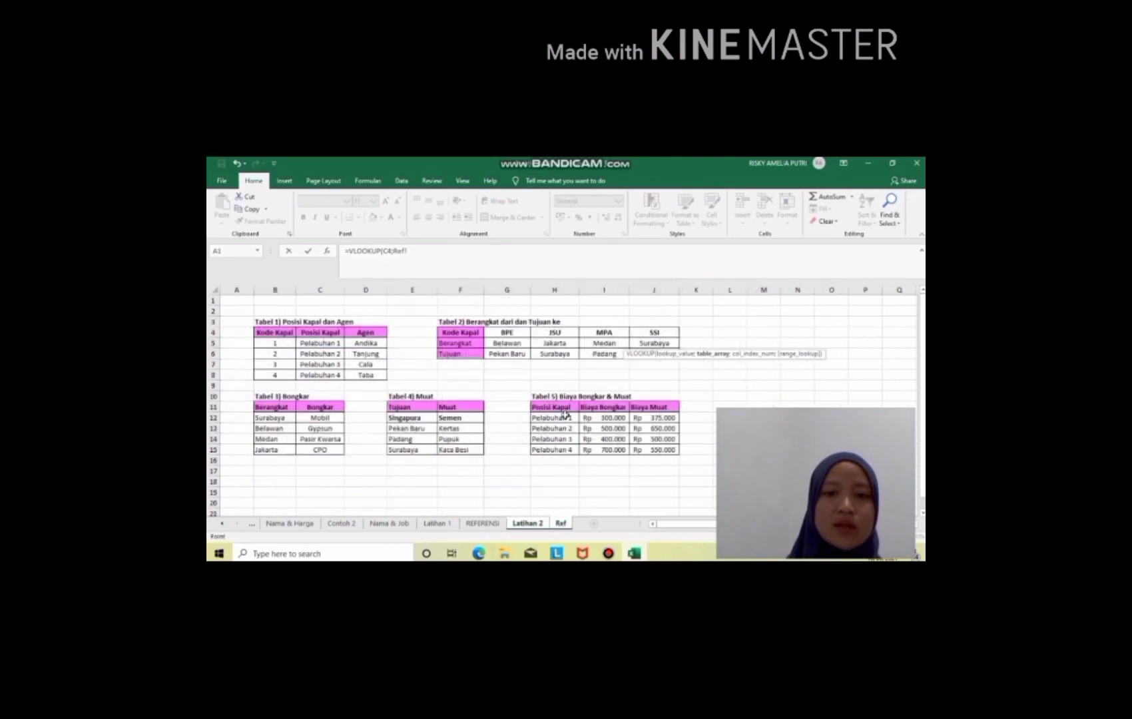
pyautogui.moveTo(559, 419); pyautogui.dragTo(674, 445)
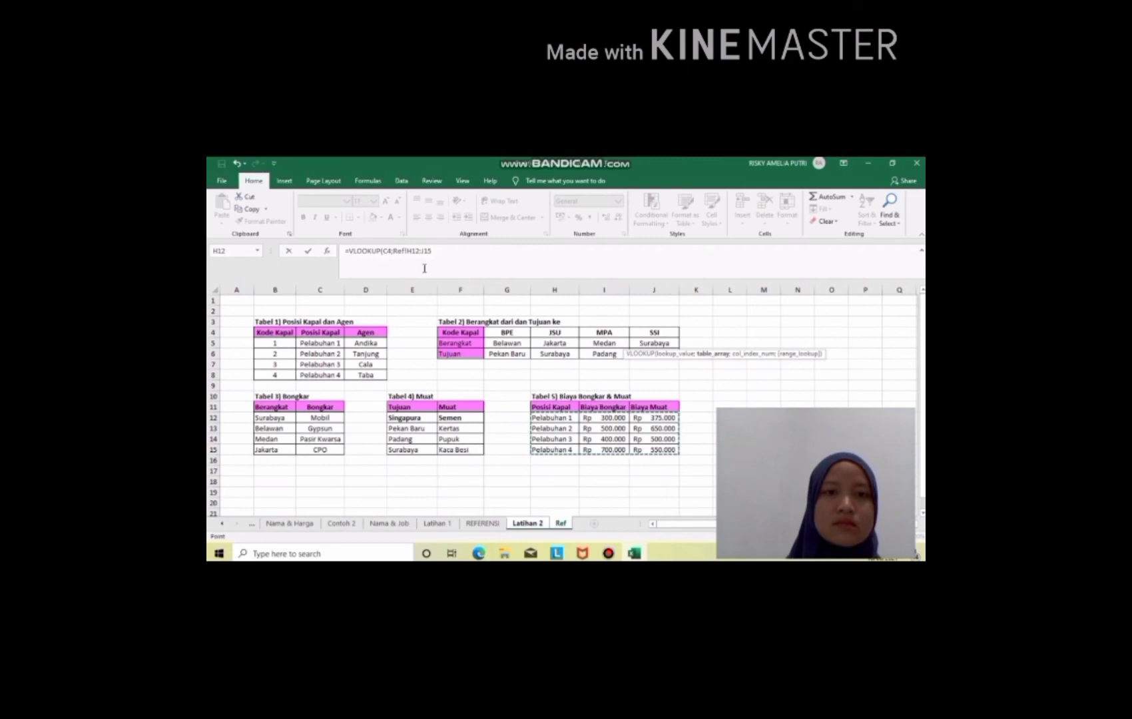
pyautogui.click(408, 251)
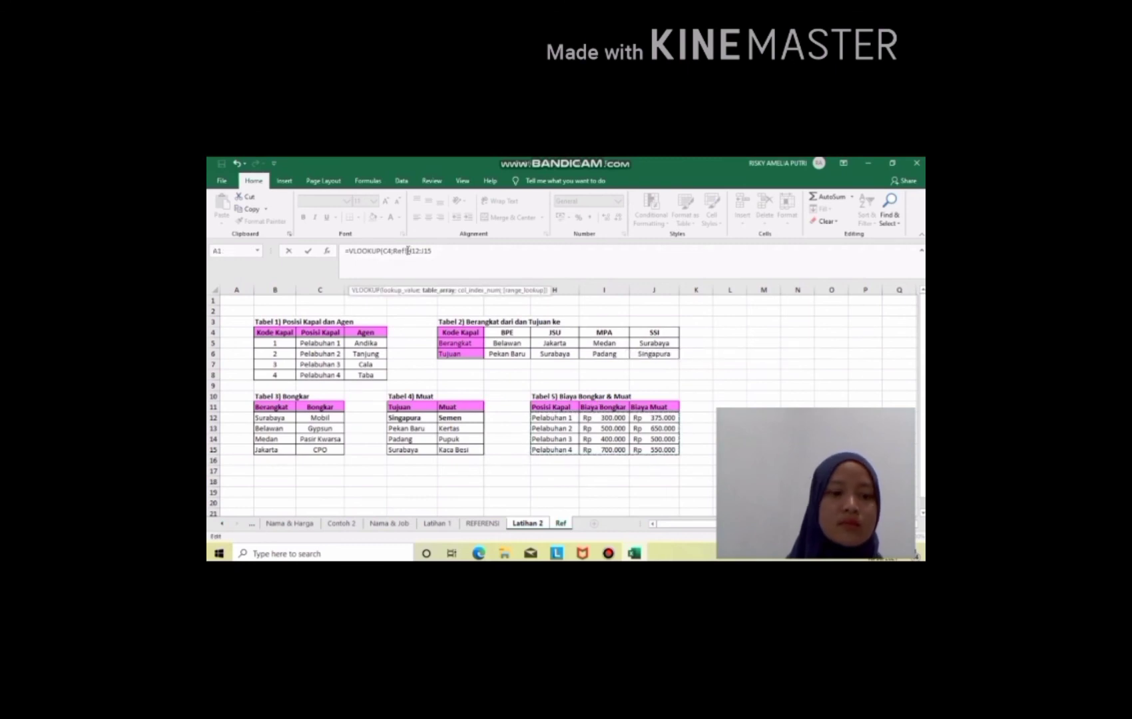
pyautogui.write('$')
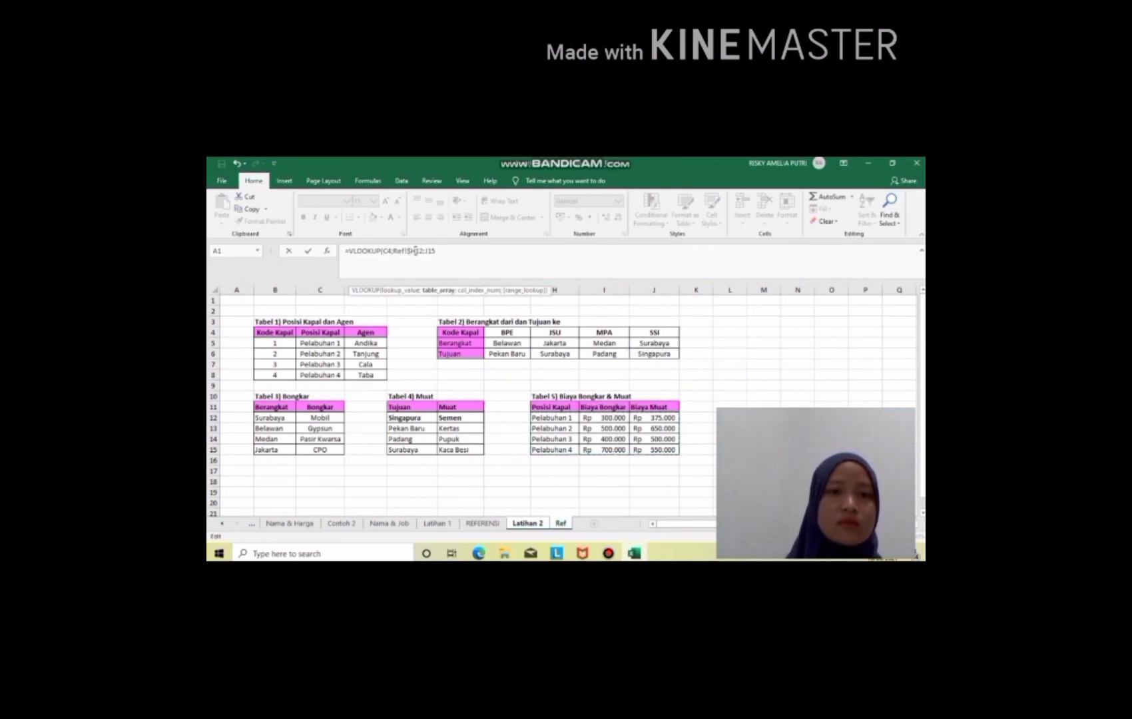
pyautogui.click(416, 251)
pyautogui.write('$')
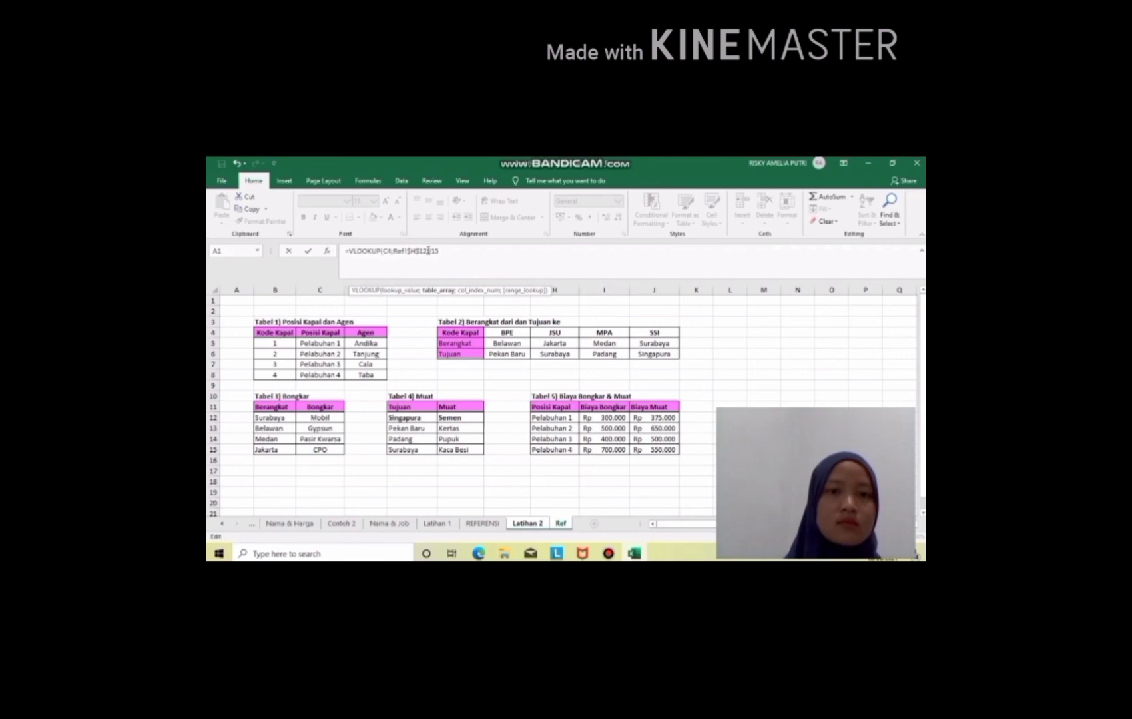
pyautogui.click(431, 252)
pyautogui.write('$')
pyautogui.click(431, 251)
pyautogui.write('$I$')
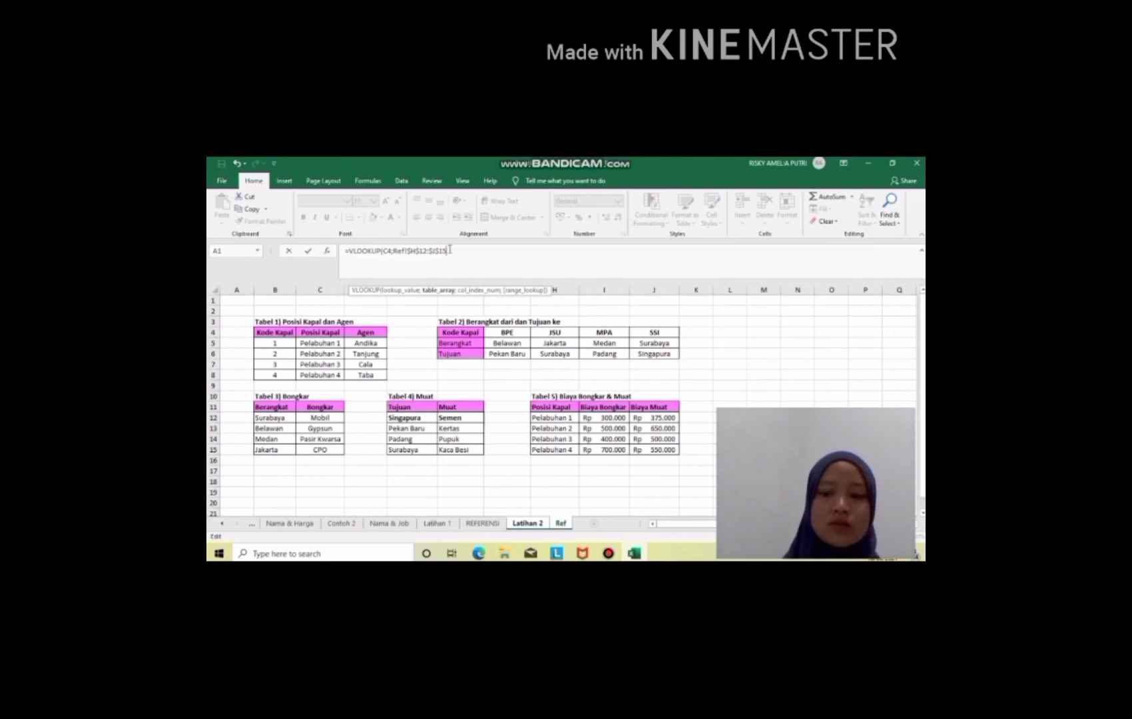
# Finish the J4 VLOOKUP with column index 2 and 0 for exact match, and copy it down through J13.
pyautogui.click(450, 251)
pyautogui.write(';')
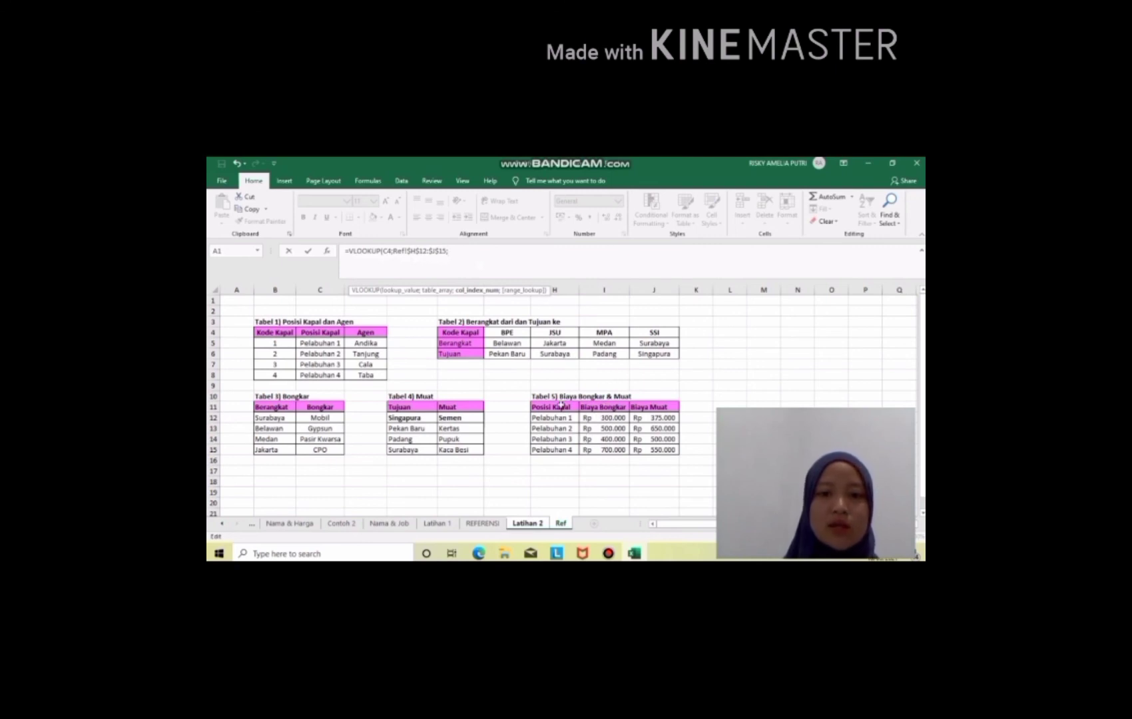
pyautogui.write('2')
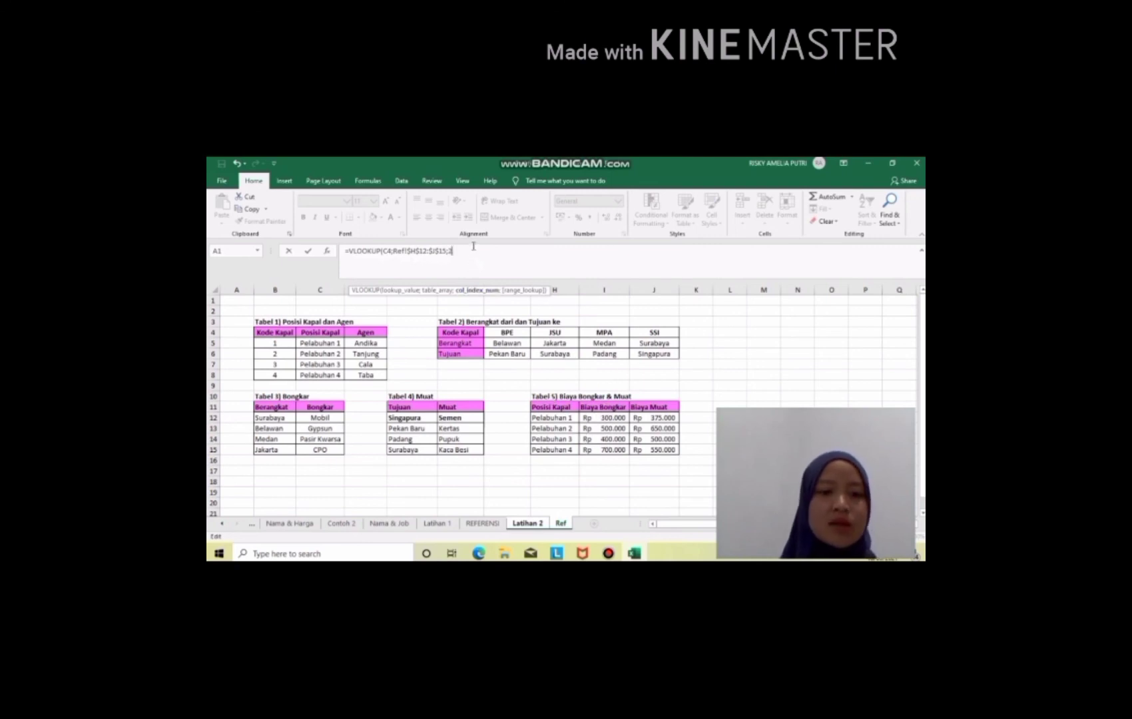
pyautogui.write(';')
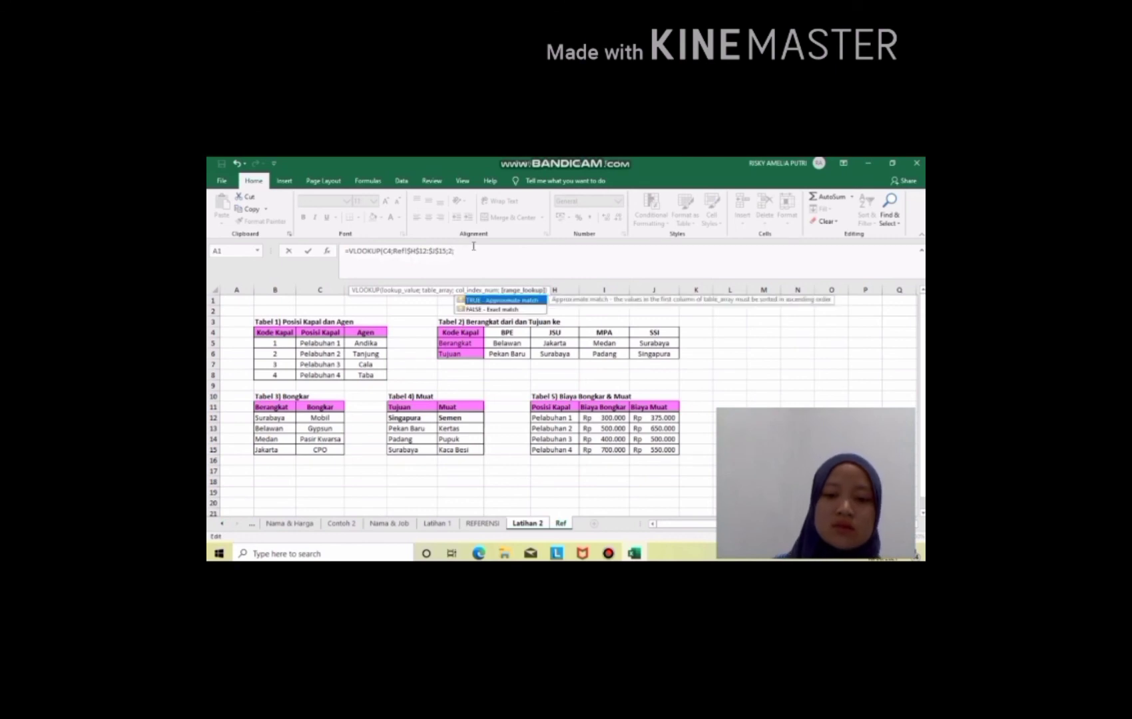
pyautogui.write('0')
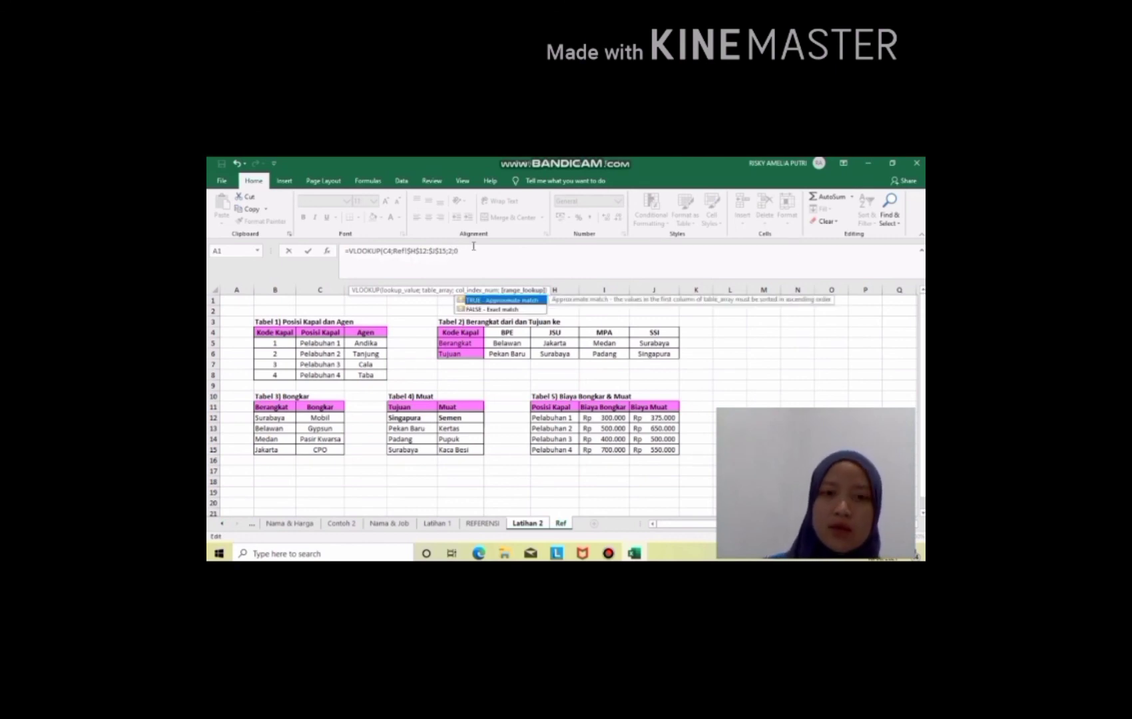
pyautogui.write(')')
pyautogui.press('Return')
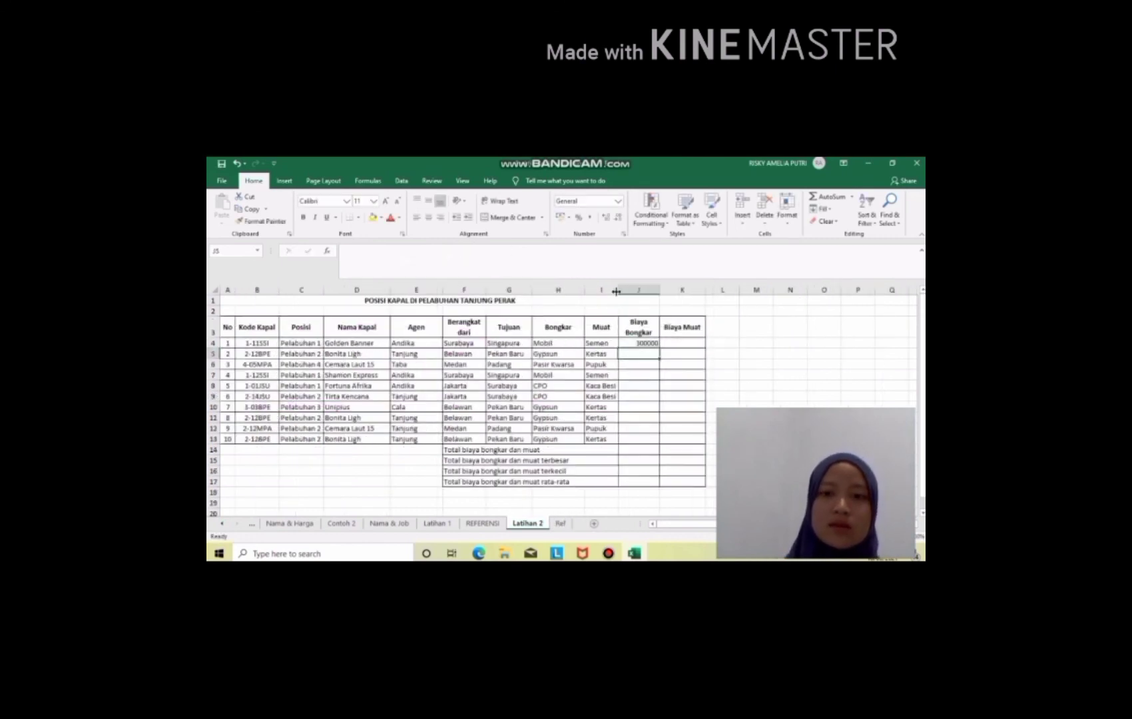
pyautogui.click(656, 341)
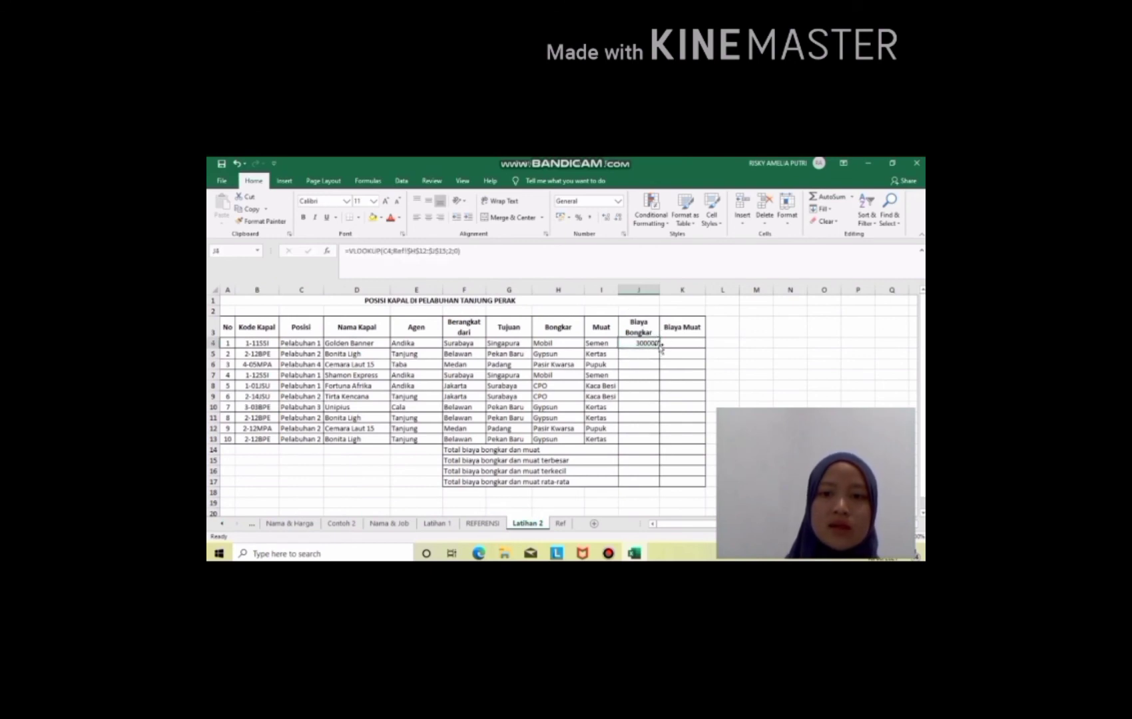
pyautogui.moveTo(658, 345); pyautogui.dragTo(657, 442)
pyautogui.click(682, 343)
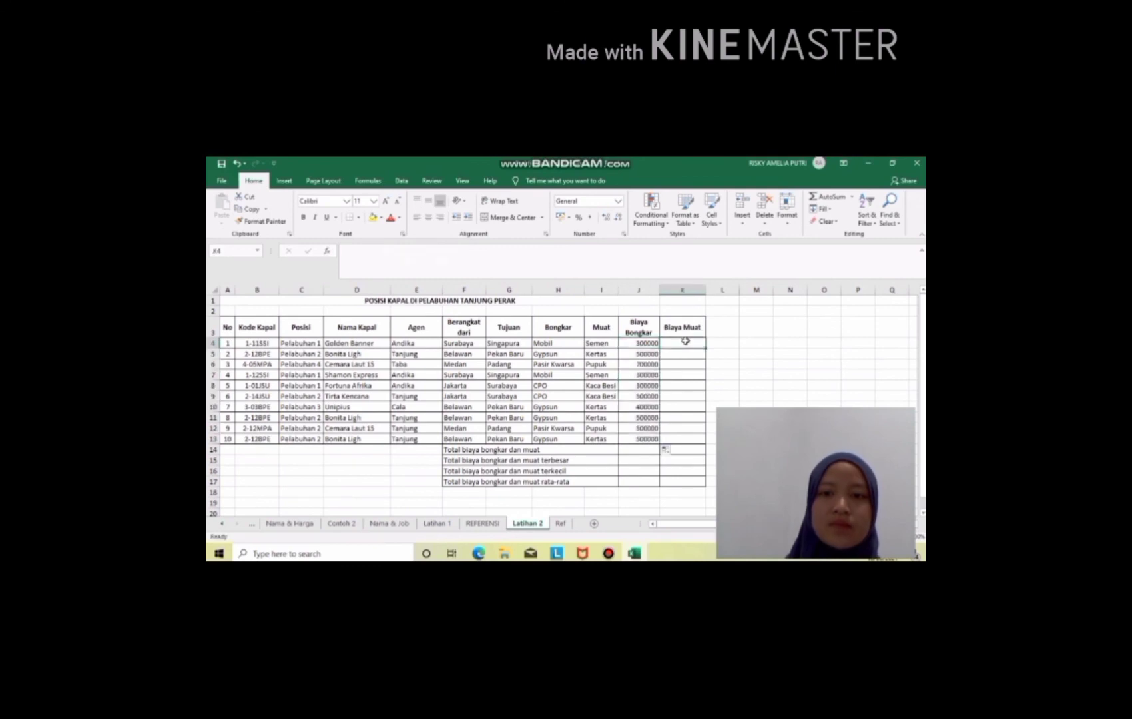
pyautogui.click(608, 553)
pyautogui.click(670, 212)
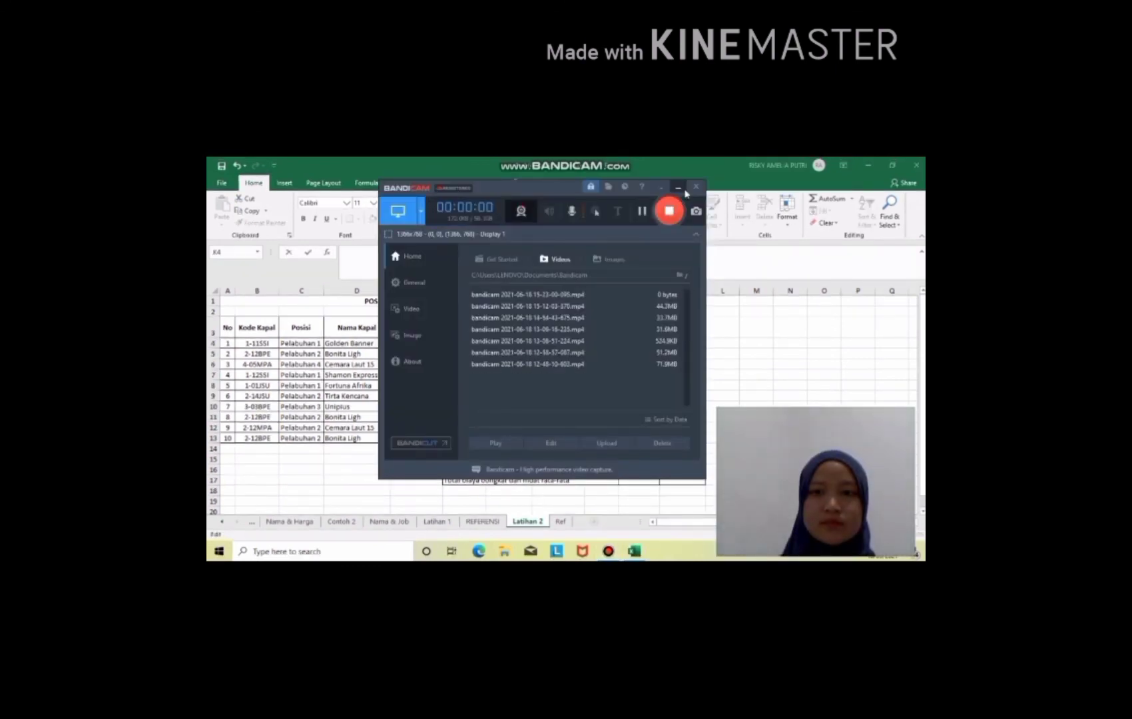
pyautogui.click(680, 188)
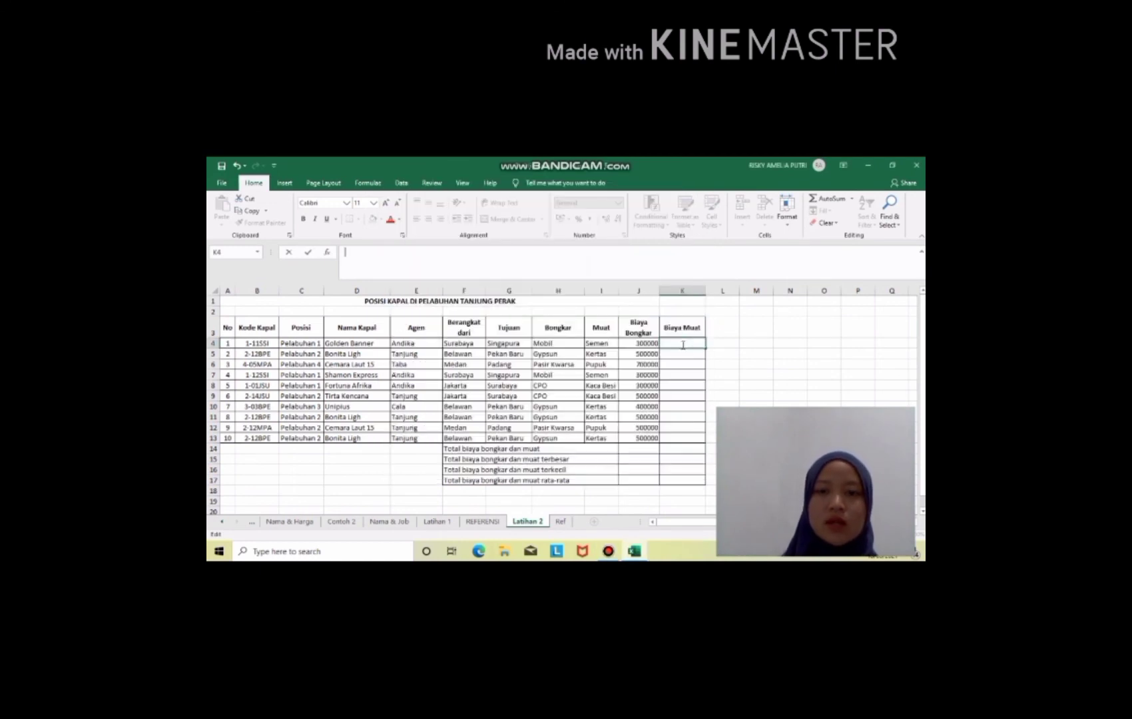
# Begin a VLOOKUP in the Biaya Muat cell K4 with the Posisi cell 'Latihan 2'!C4 as its lookup value.
pyautogui.click(682, 344)
pyautogui.write('=VLOOOKU')
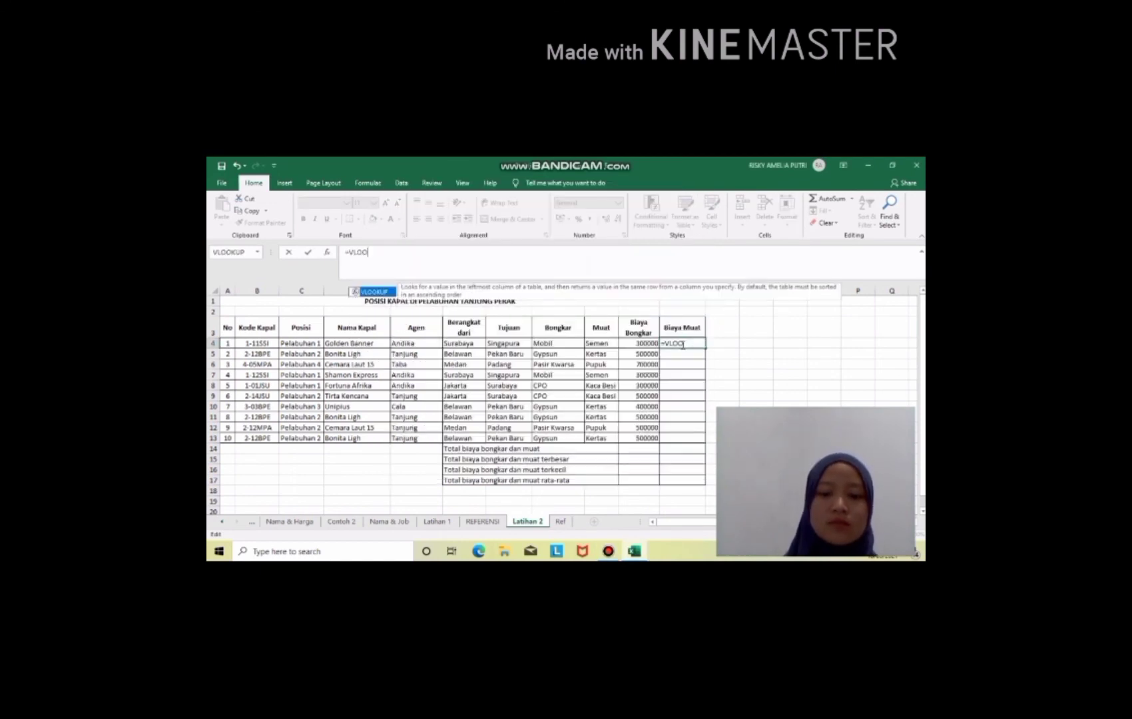
pyautogui.press('BackSpace')
pyautogui.press('BackSpace')
pyautogui.press('BackSpace')
pyautogui.press('BackSpace')
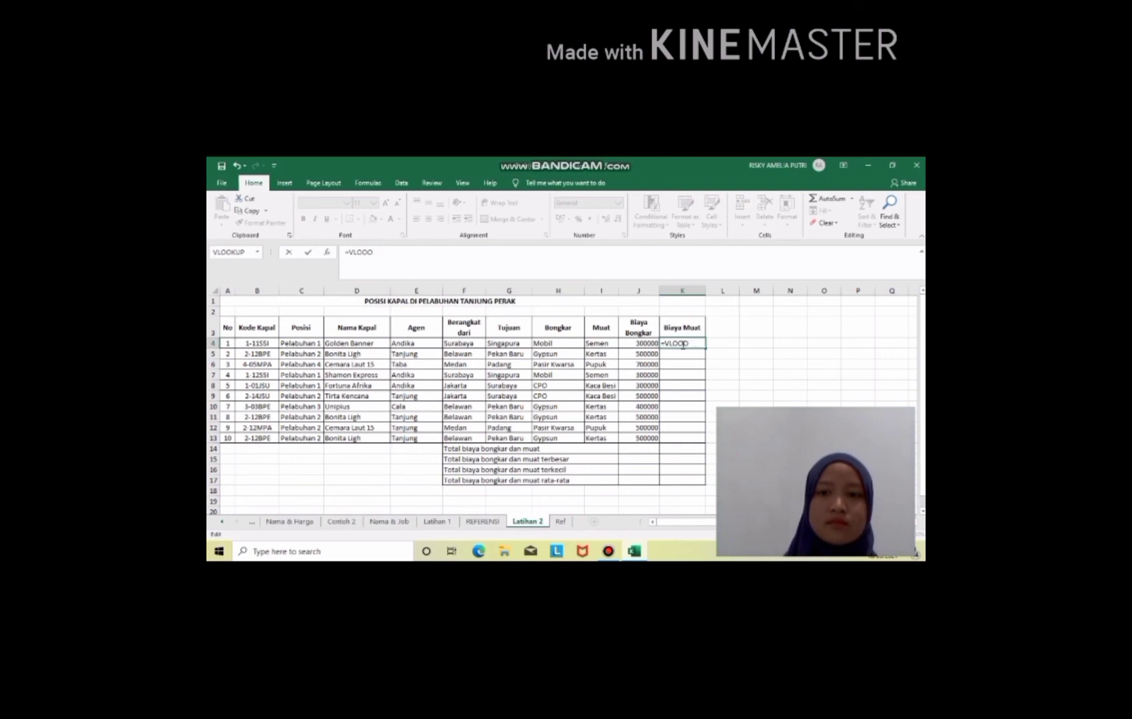
pyautogui.write('OKUP')
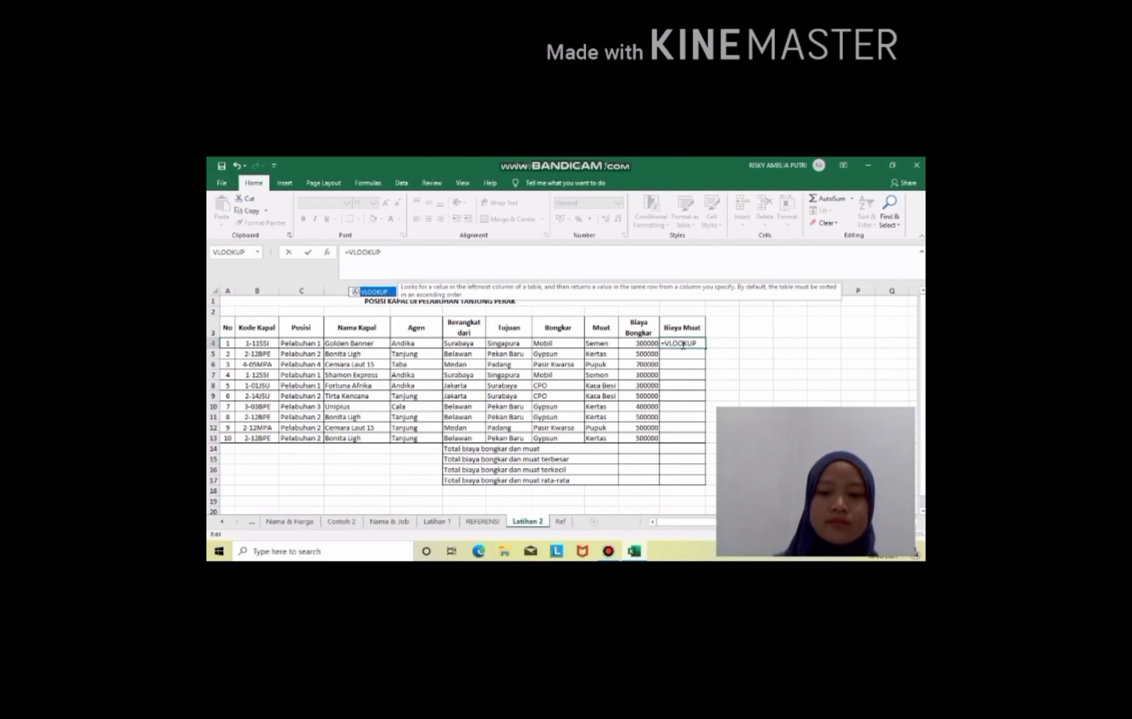
pyautogui.write('(')
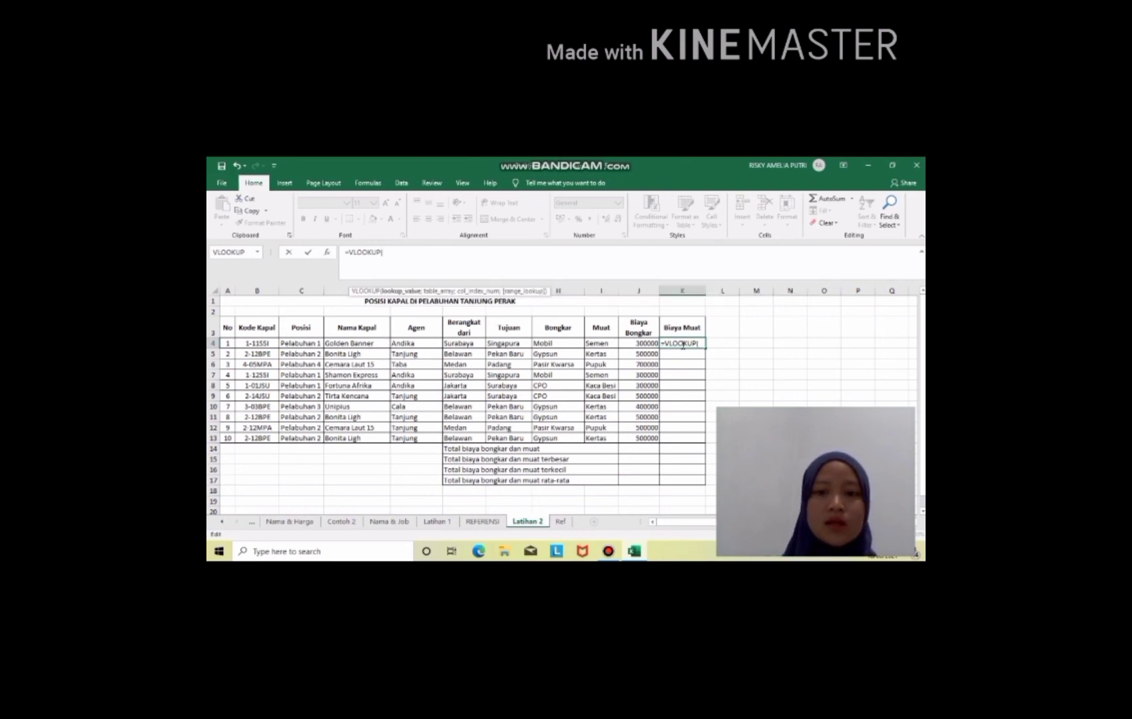
pyautogui.click(296, 341)
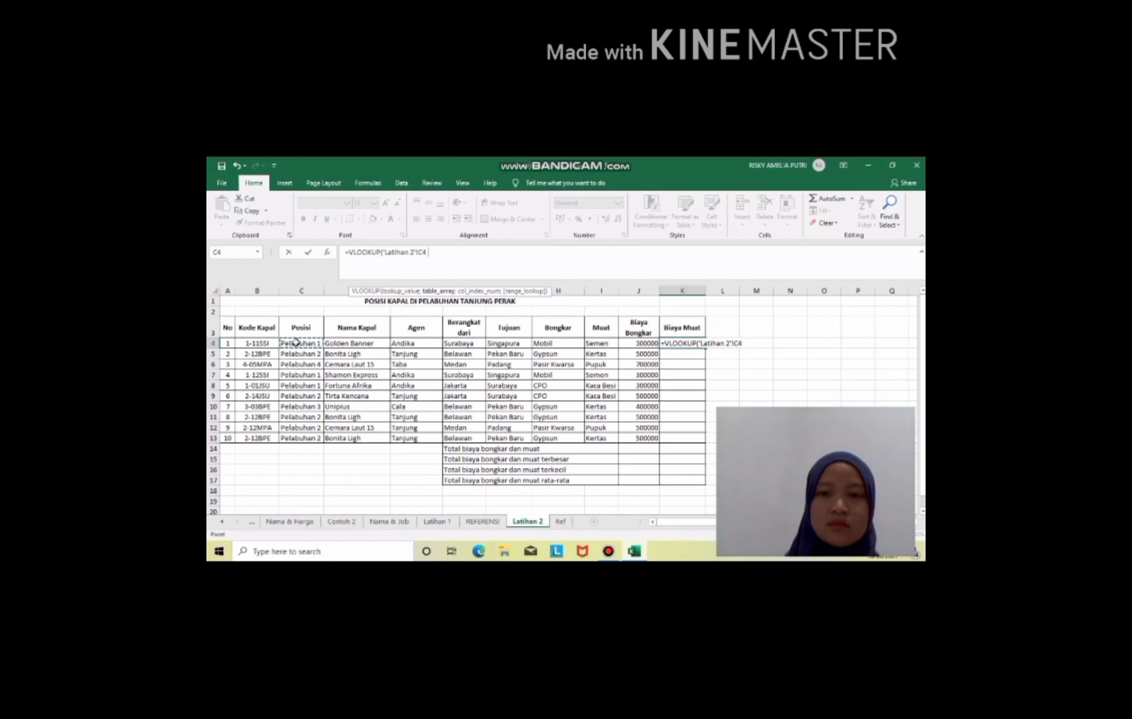
pyautogui.write(';')
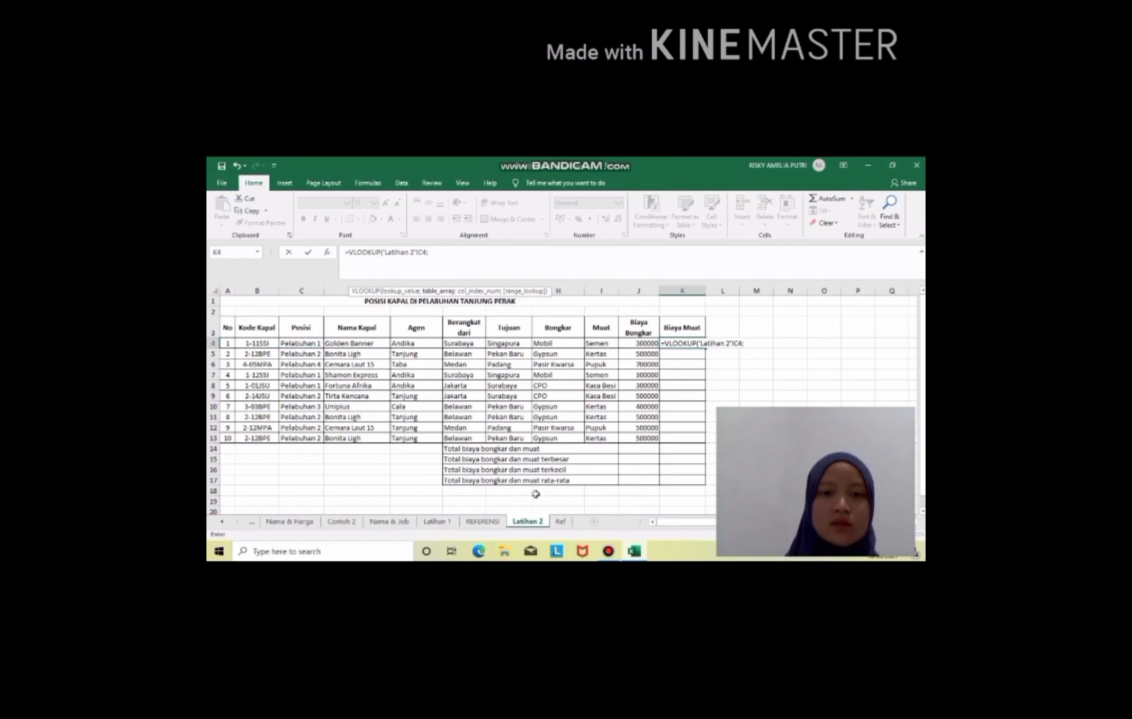
# Set the K4 VLOOKUP's table array to Tabel 5 on the Ref sheet as the absolute range Ref!$H$12:$J$15.
pyautogui.click(561, 523)
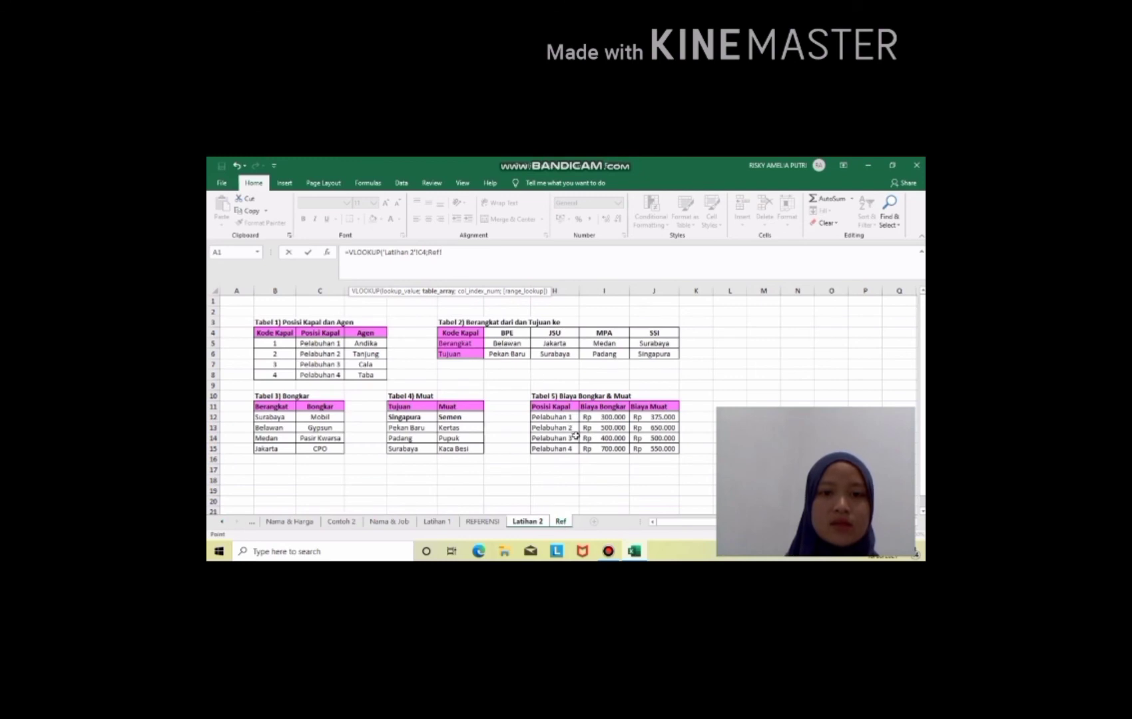
pyautogui.moveTo(563, 417); pyautogui.dragTo(666, 446)
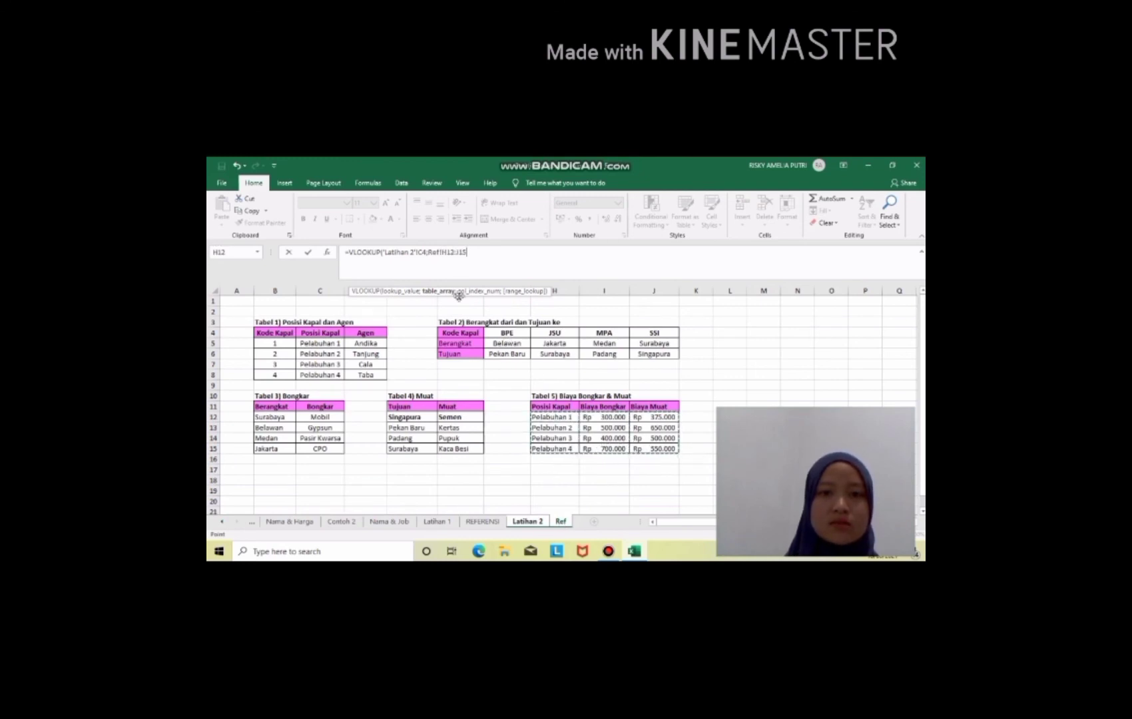
pyautogui.click(444, 251)
pyautogui.write('$H')
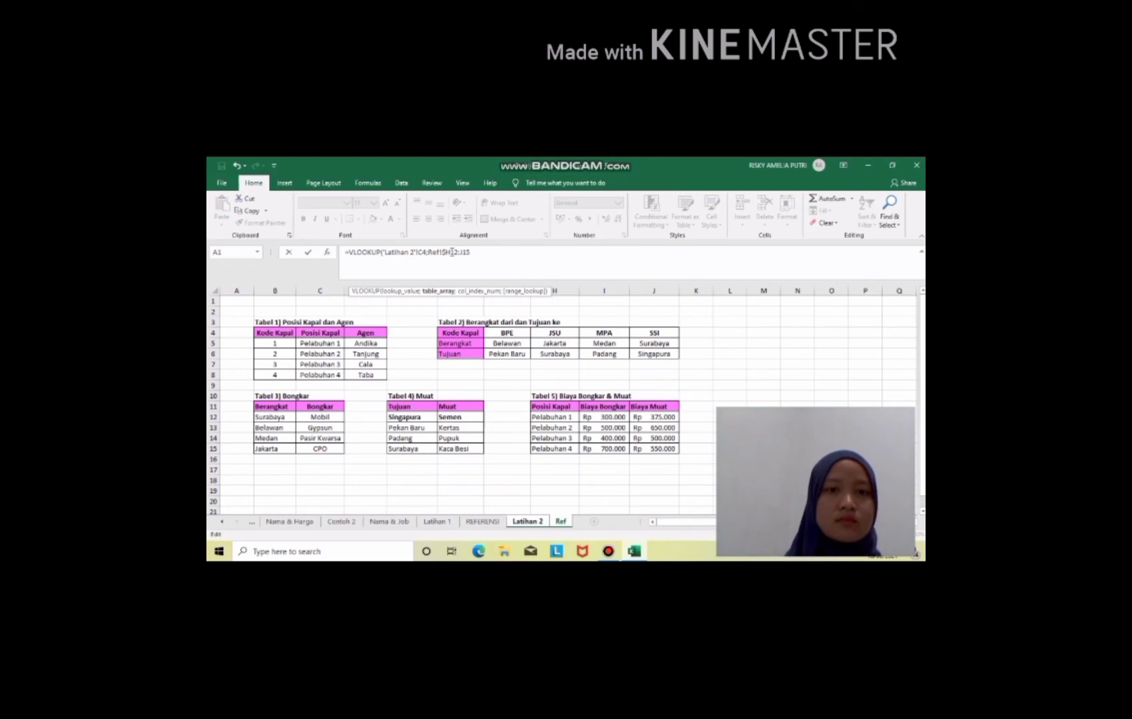
pyautogui.write('$')
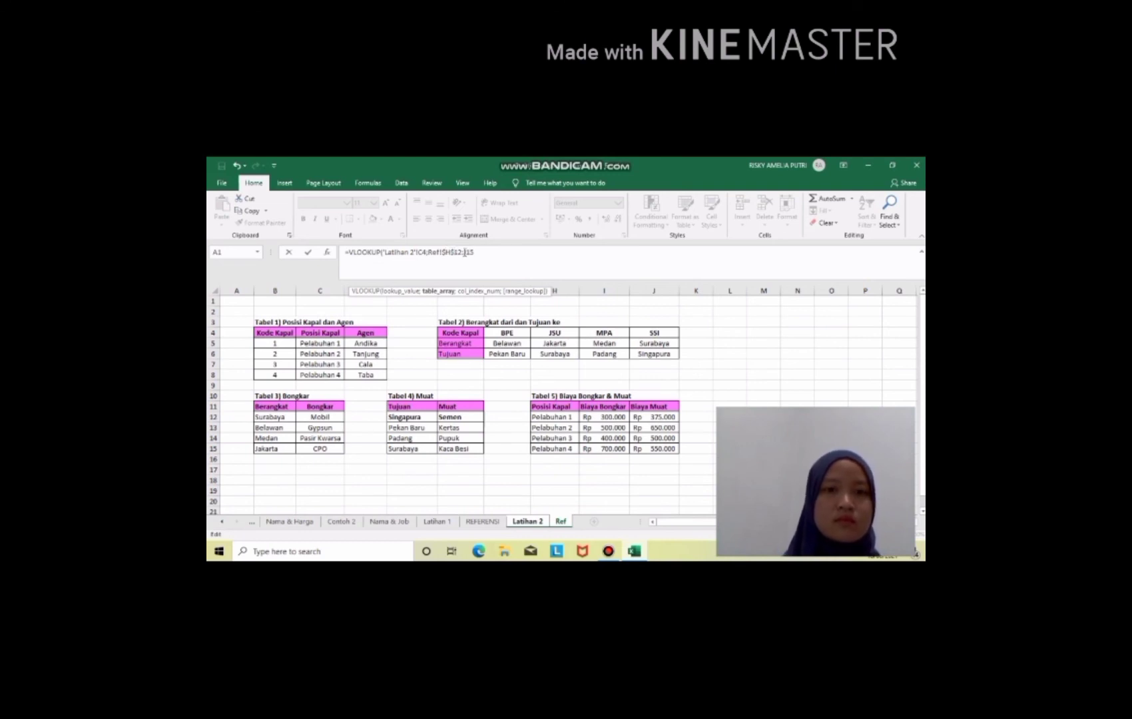
pyautogui.click(466, 252)
pyautogui.write('$')
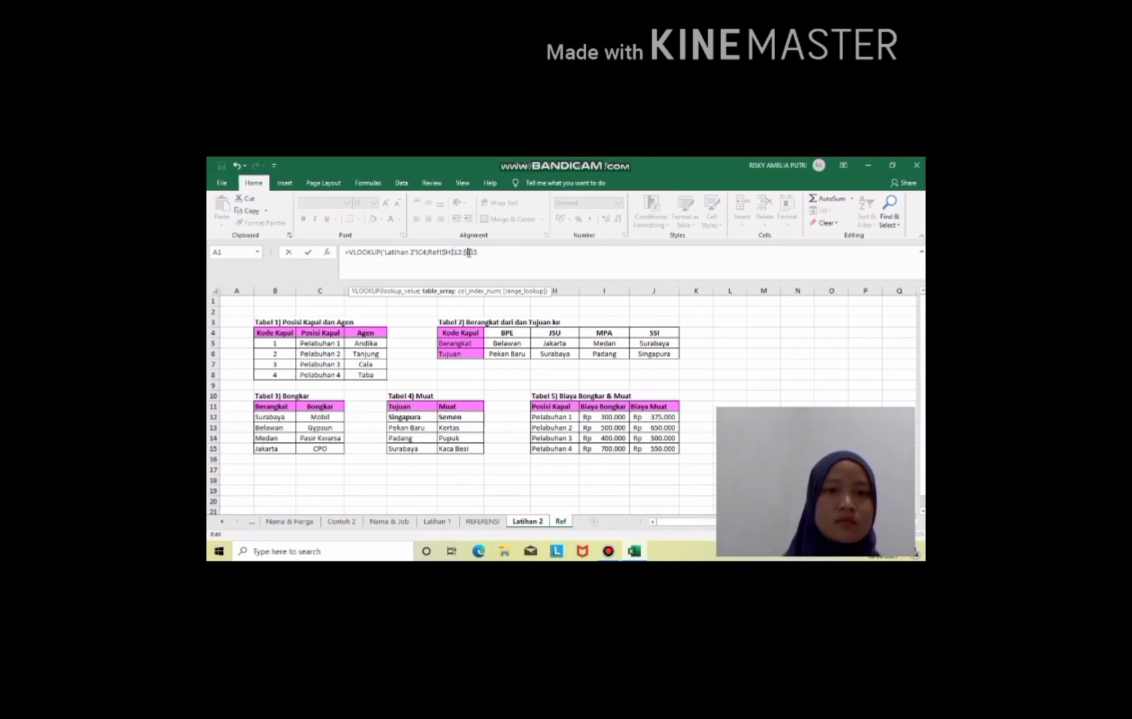
pyautogui.click(471, 253)
pyautogui.write('$')
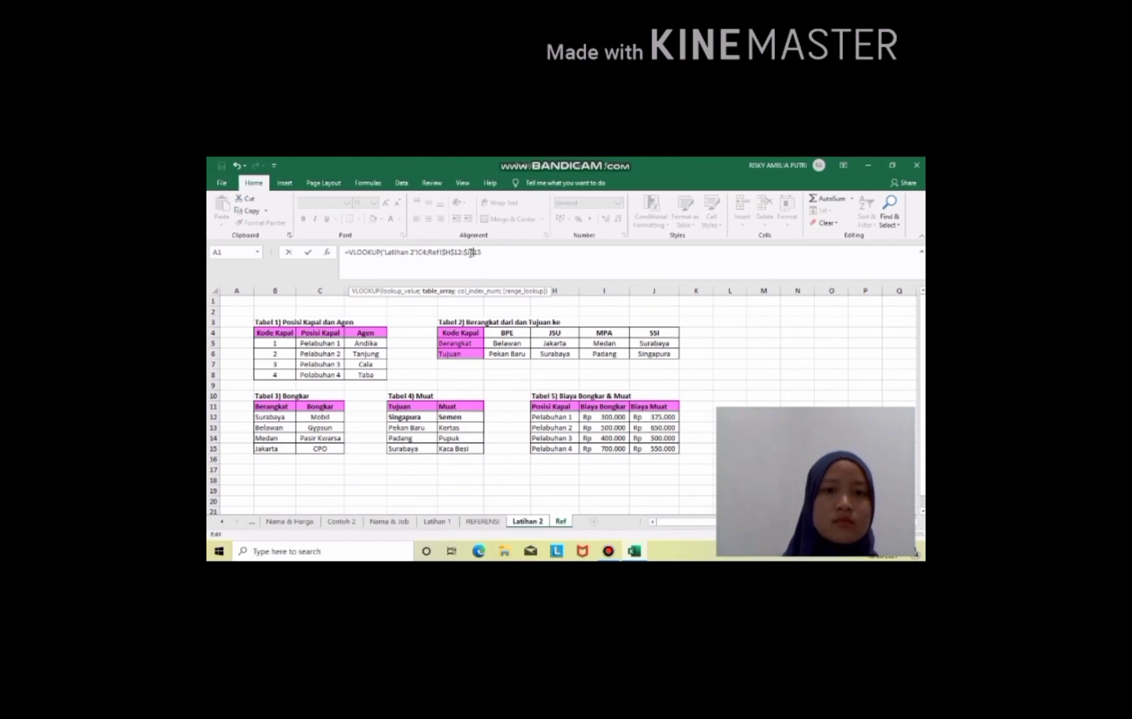
# Finish the K4 VLOOKUP with column index 3 and 0 for exact match, and copy it down through K13.
pyautogui.click(488, 252)
pyautogui.write(';')
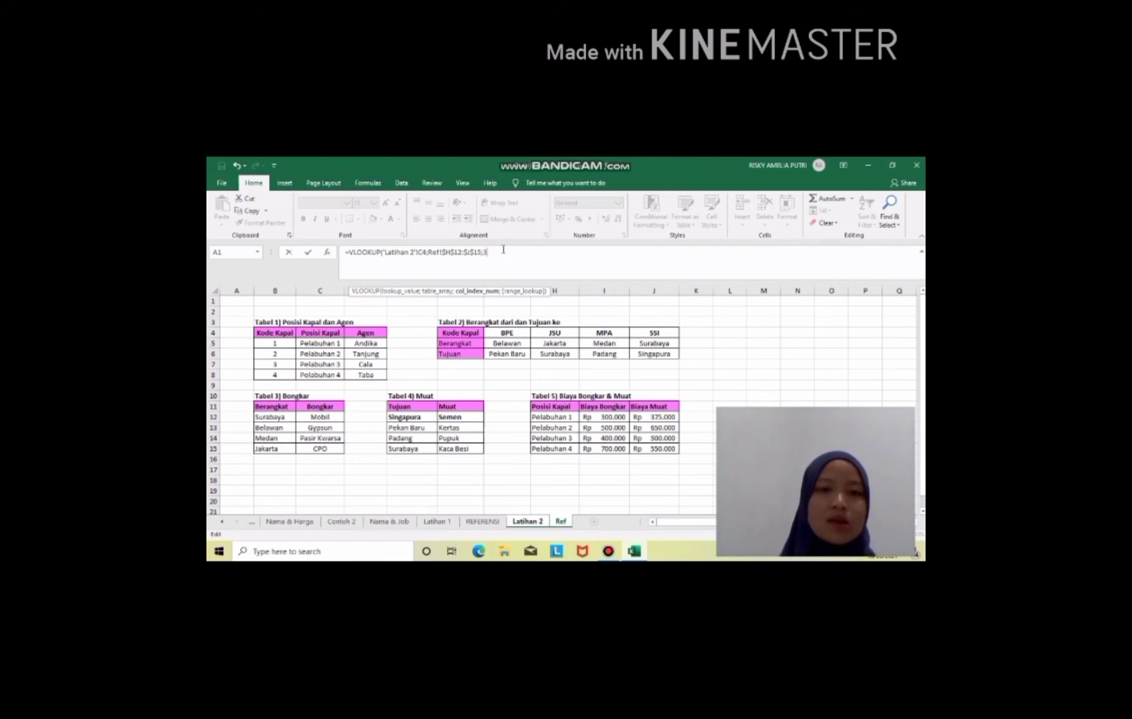
pyautogui.write('3;')
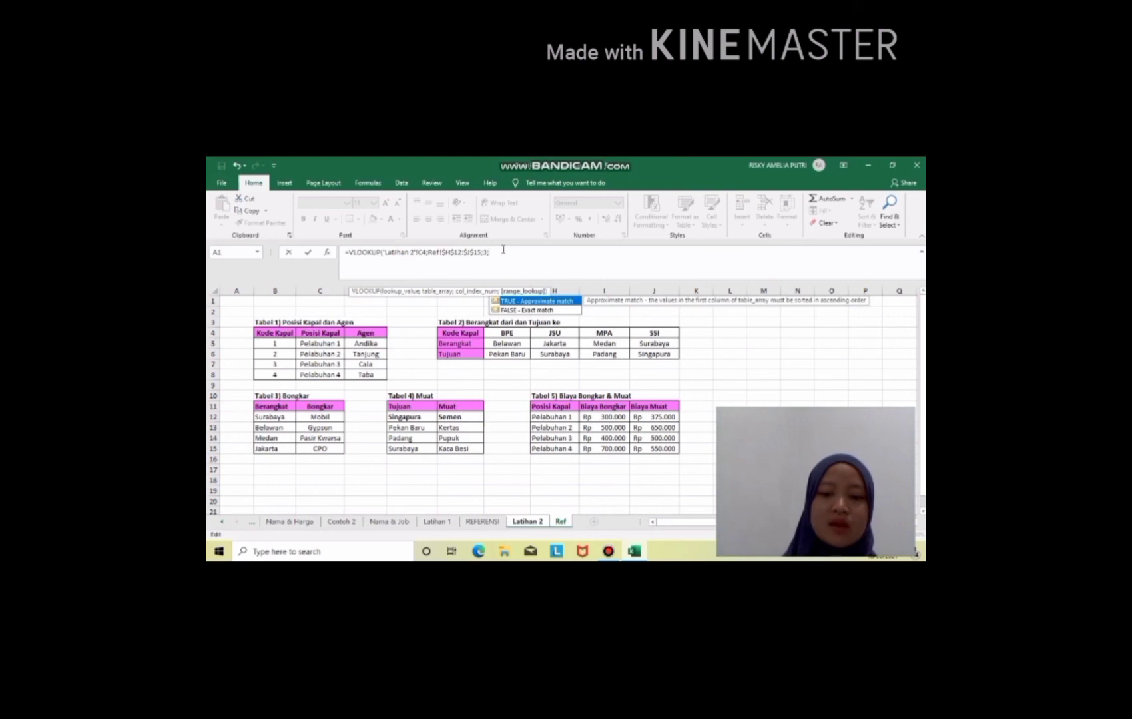
pyautogui.write('0)')
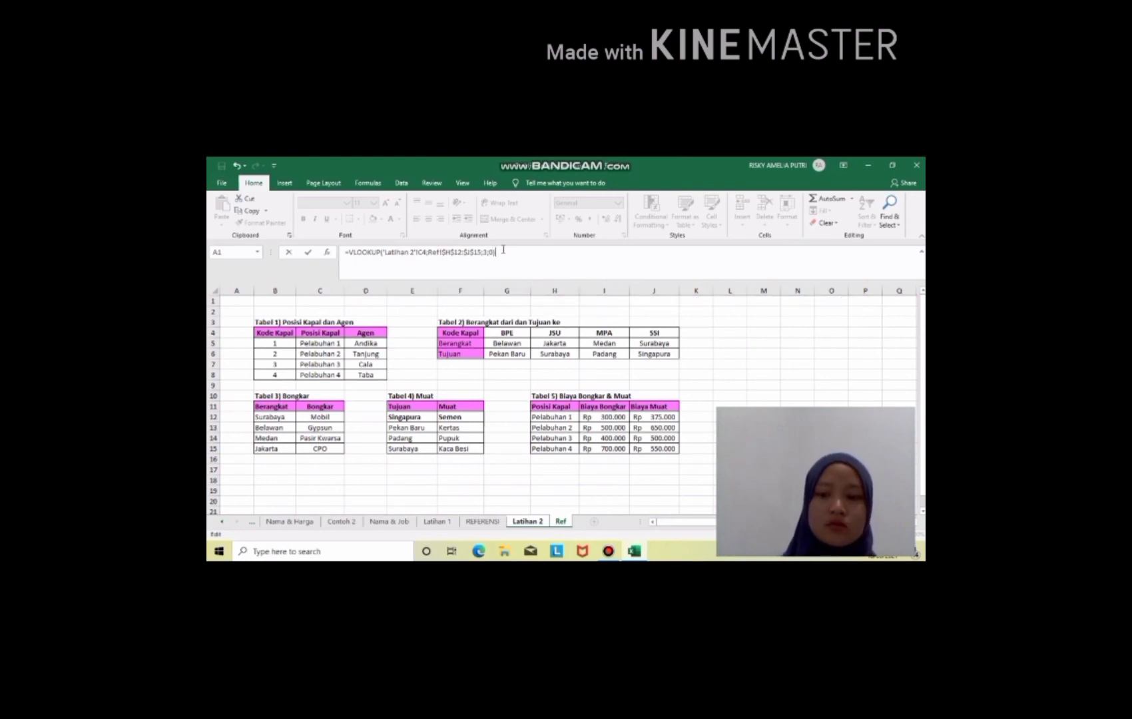
pyautogui.press('Return')
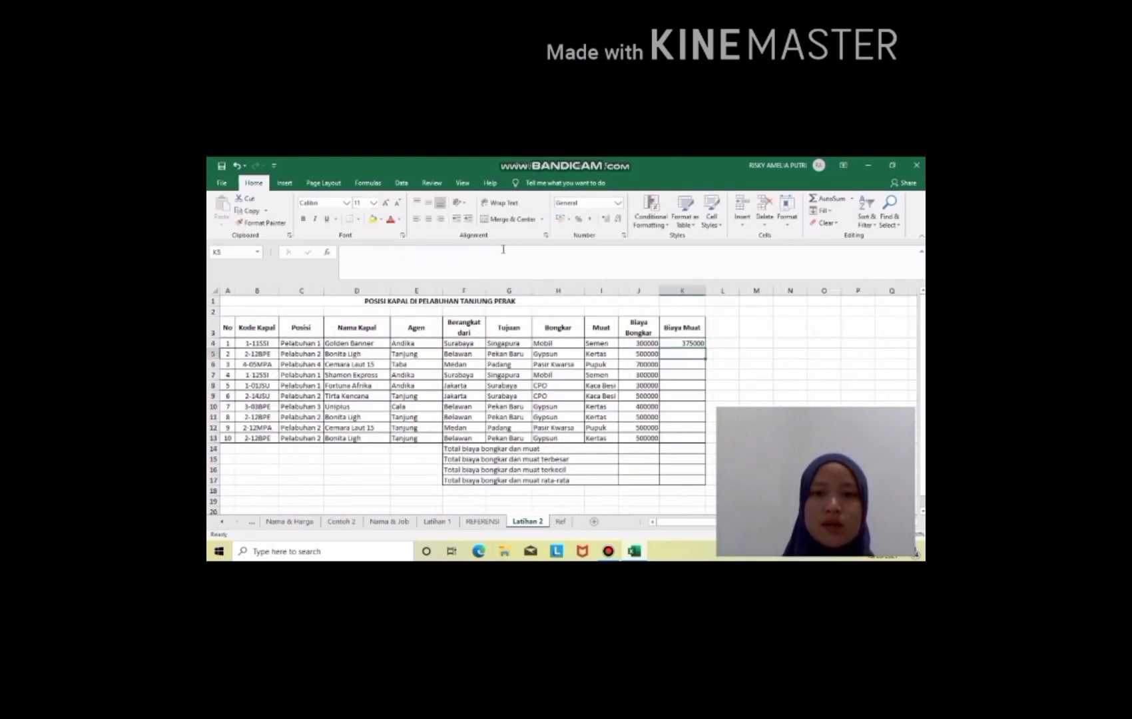
pyautogui.click(685, 344)
pyautogui.moveTo(704, 348); pyautogui.dragTo(700, 440)
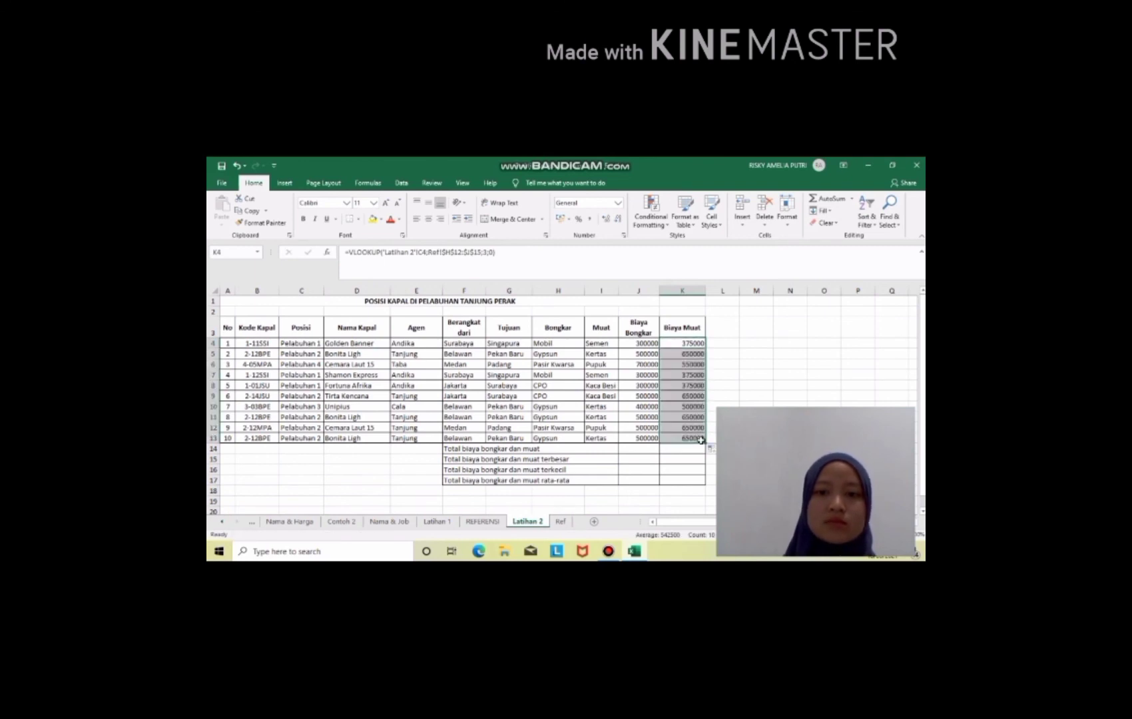
# Enter a SUM of the Biaya Bongkar values J4:J13 in J14 for Total biaya bongkar dan muat.
pyautogui.click(638, 449)
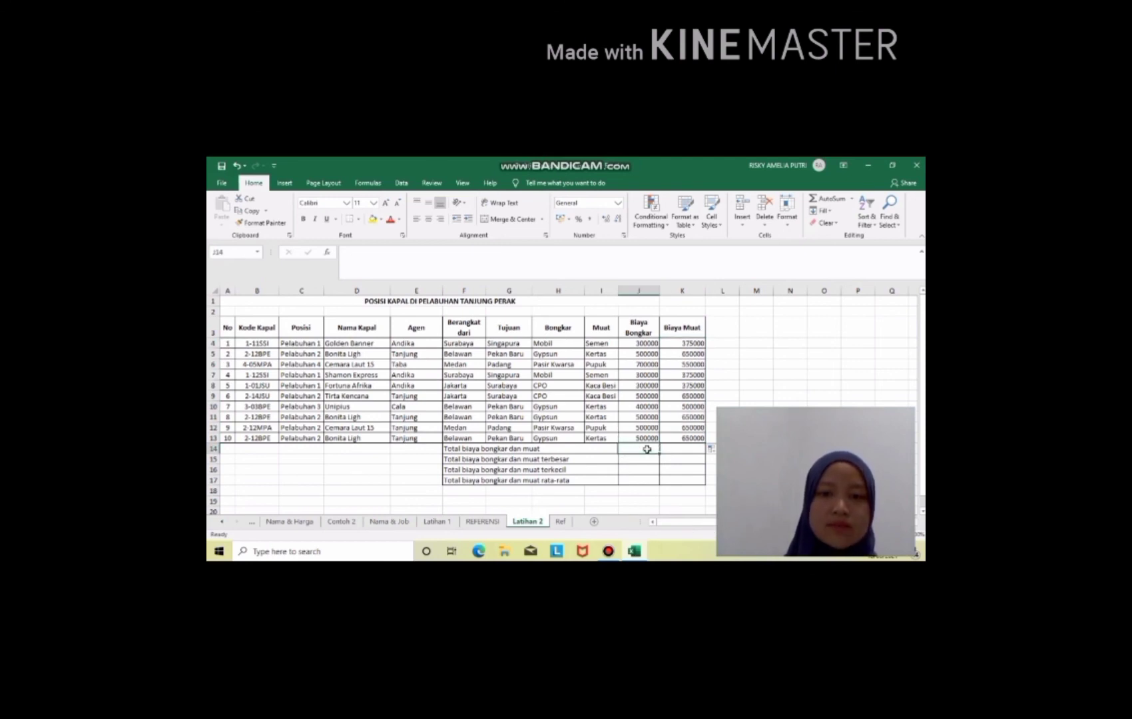
pyautogui.write('=SU')
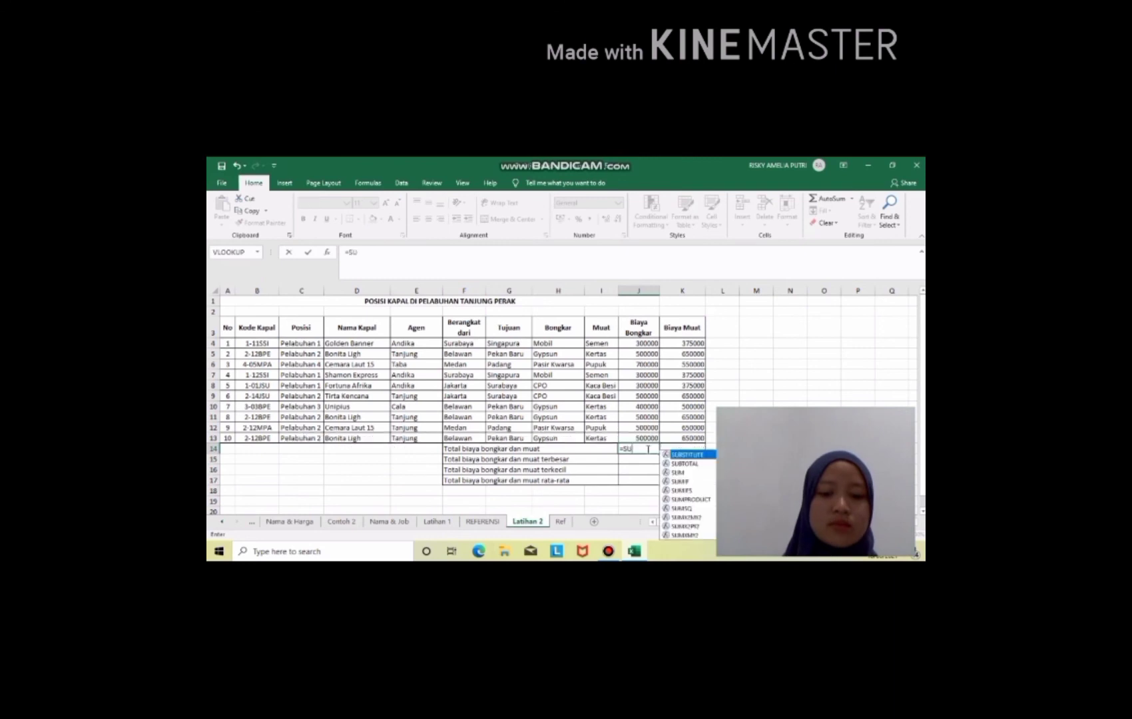
pyautogui.write('M(')
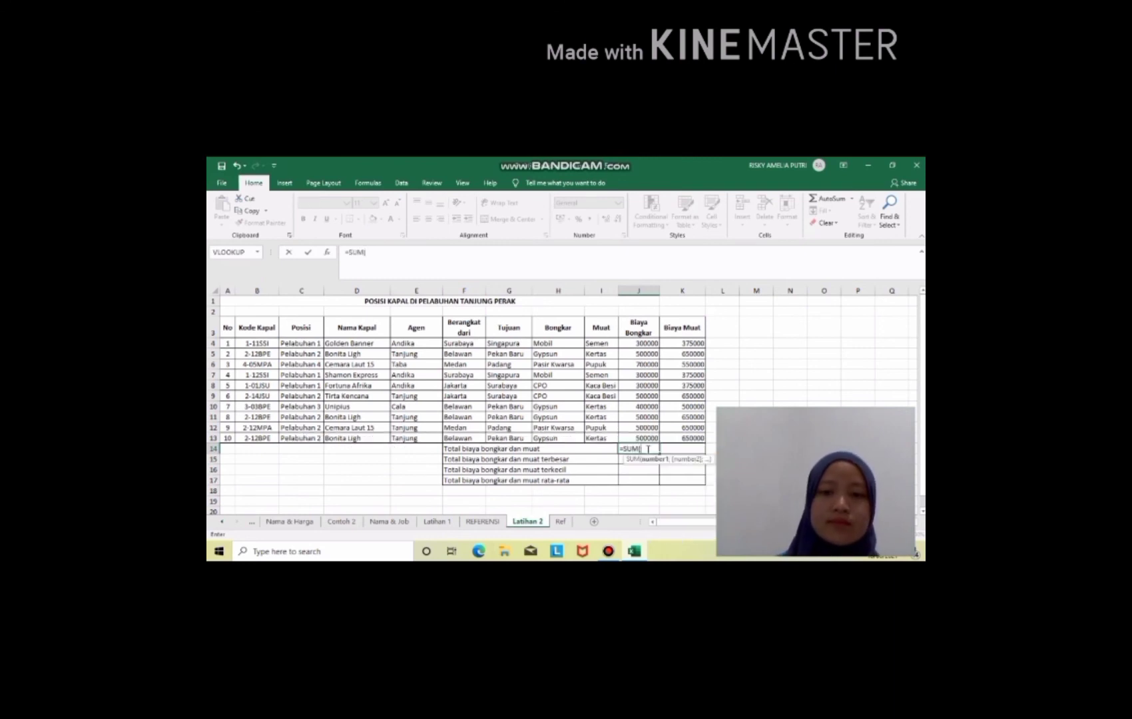
pyautogui.moveTo(652, 343); pyautogui.dragTo(647, 435)
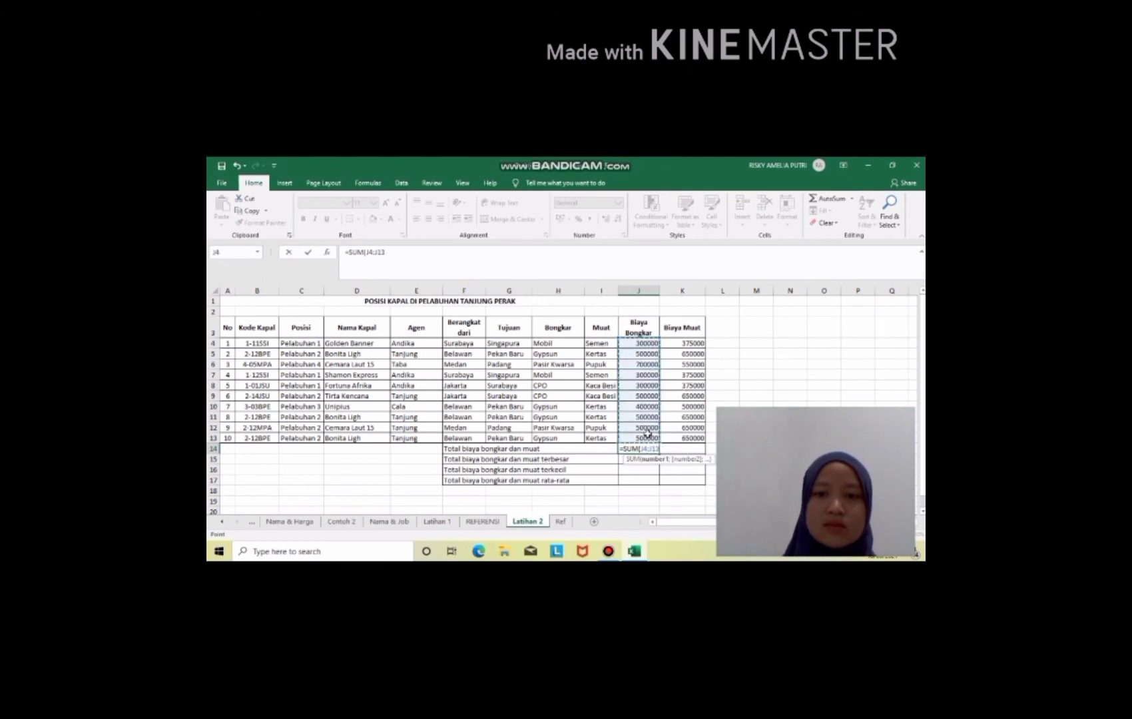
pyautogui.write(')')
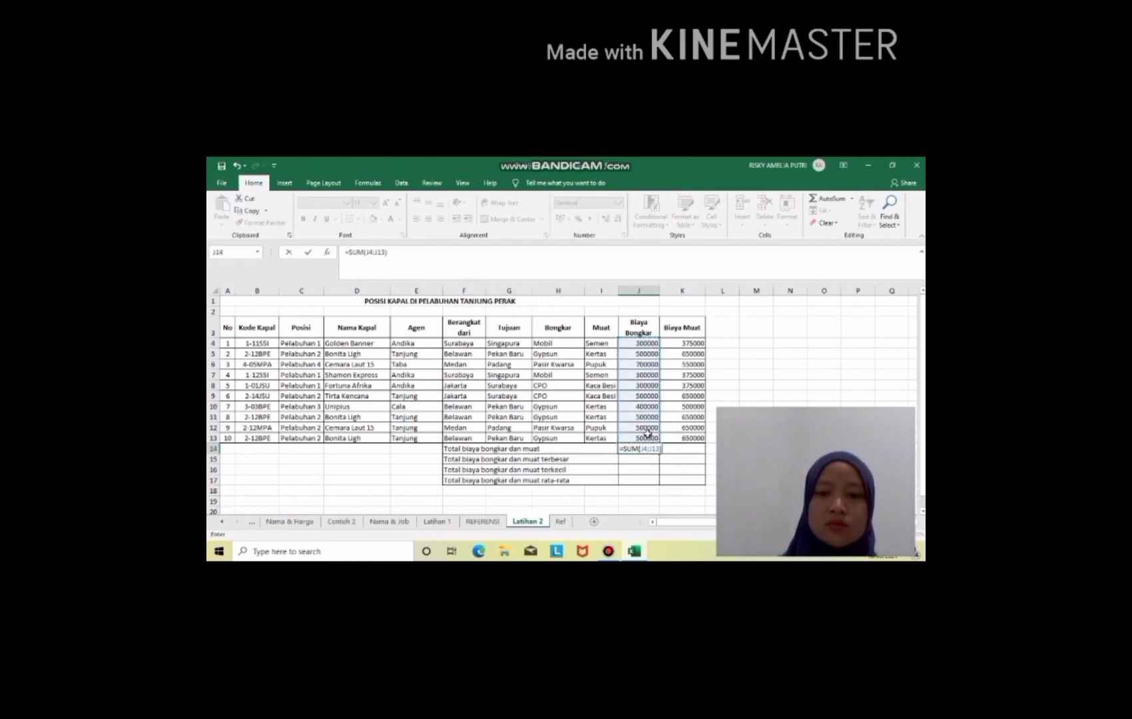
pyautogui.press('Return')
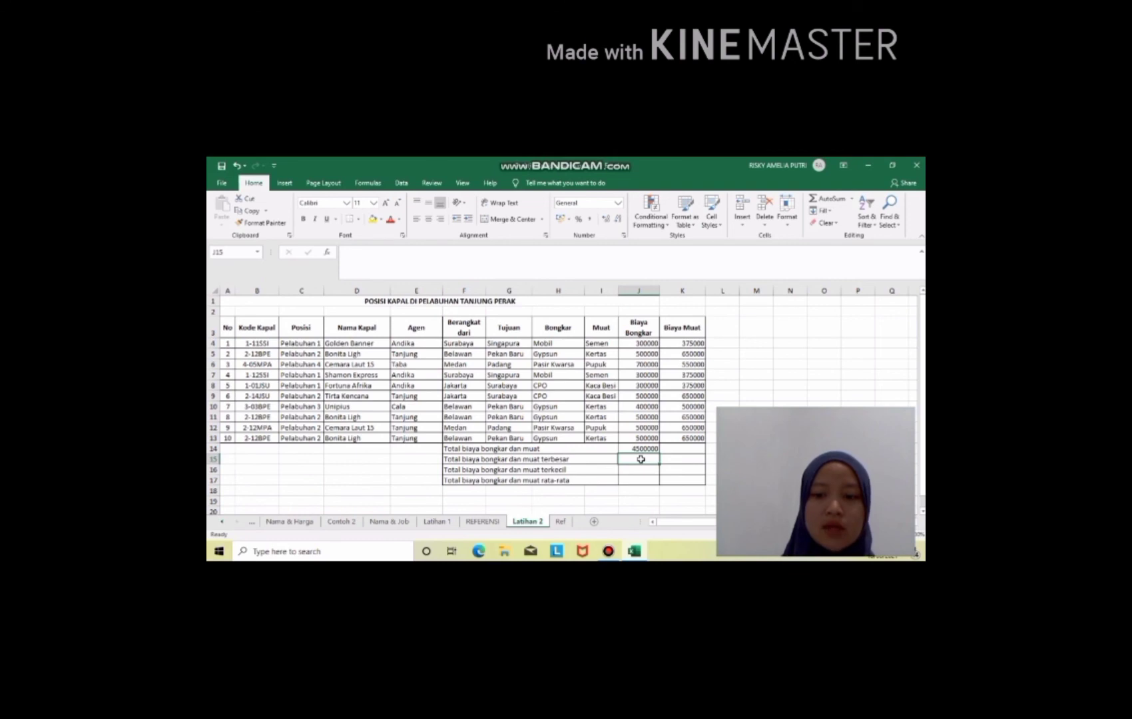
# Enter a MAX of J4:J13 in J15 for the largest (terbesar) Biaya Bongkar.
pyautogui.write('=MAX')
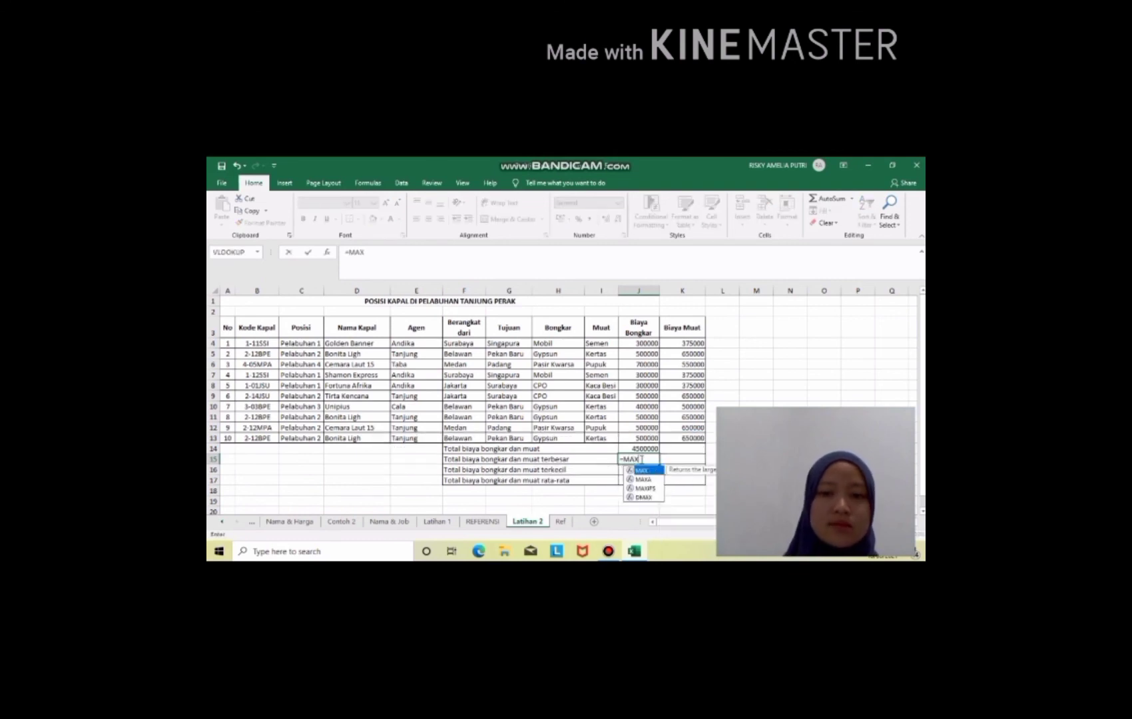
pyautogui.write('(')
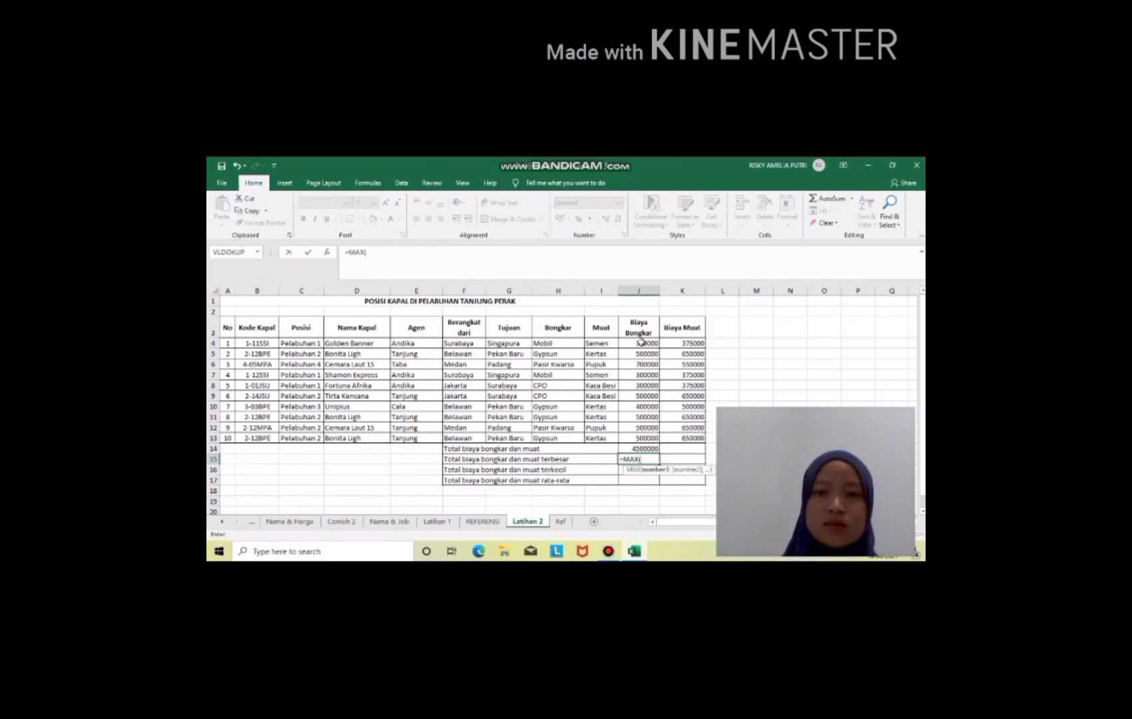
pyautogui.moveTo(641, 341); pyautogui.dragTo(640, 437)
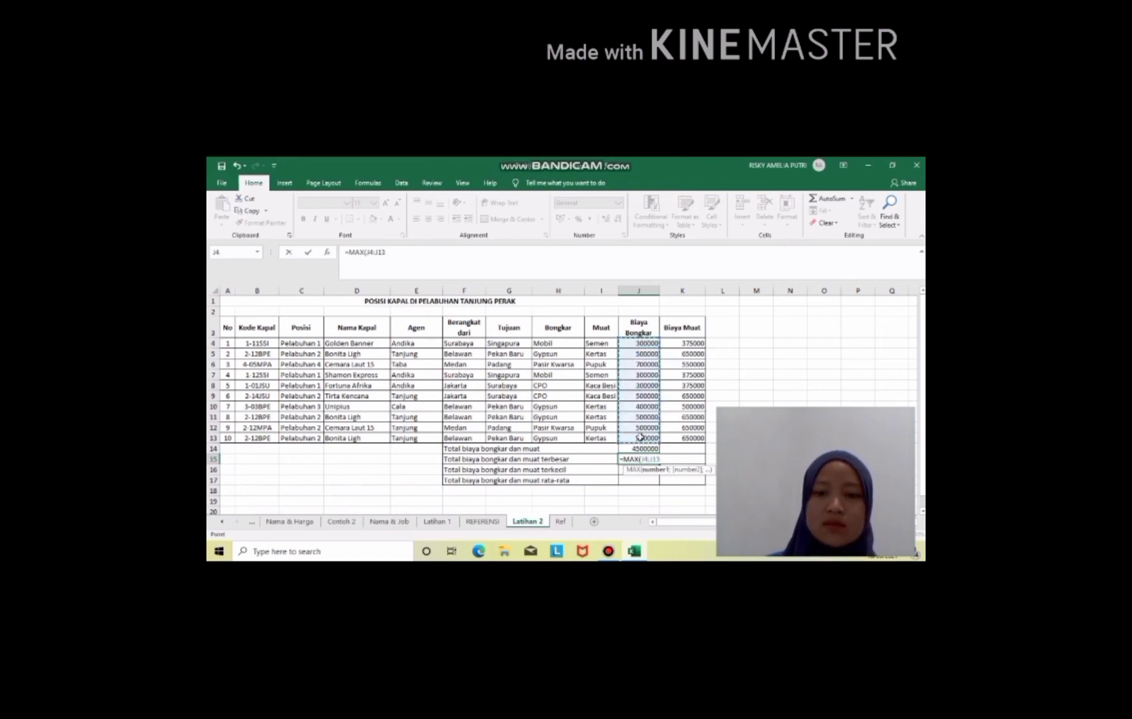
pyautogui.write(')')
pyautogui.press('Return')
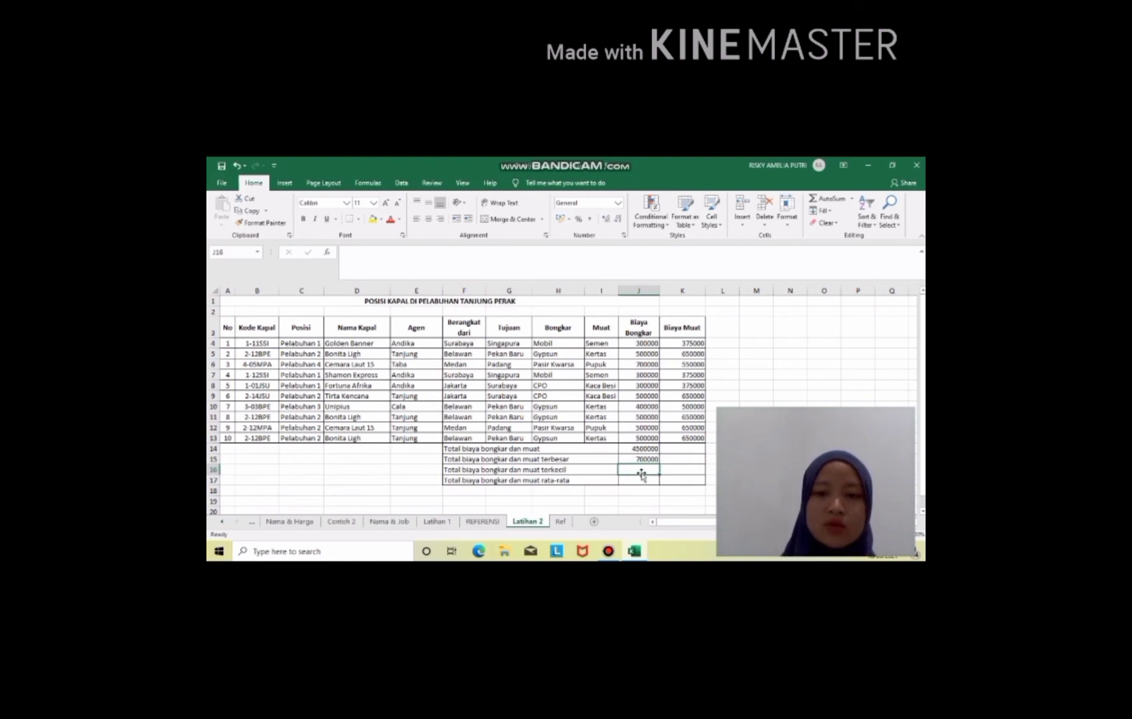
# Enter a MIN of J4:J13 in J16 for the smallest (terkecil) Biaya Bongkar.
pyautogui.write('=MIN')
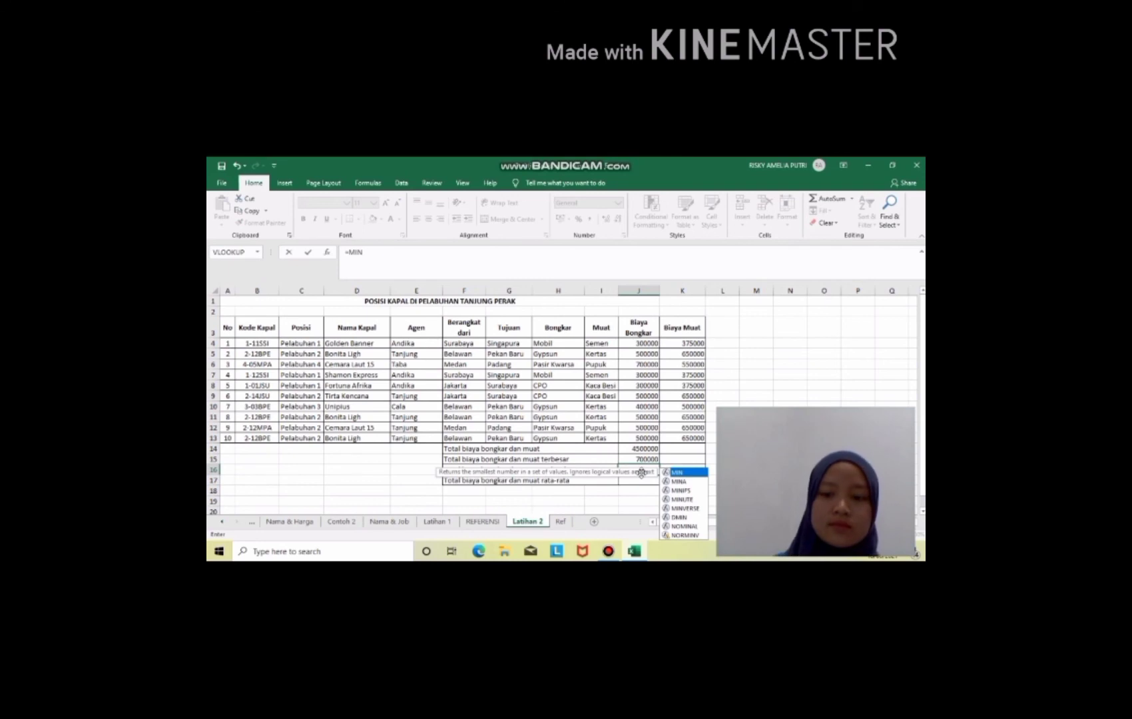
pyautogui.write('(')
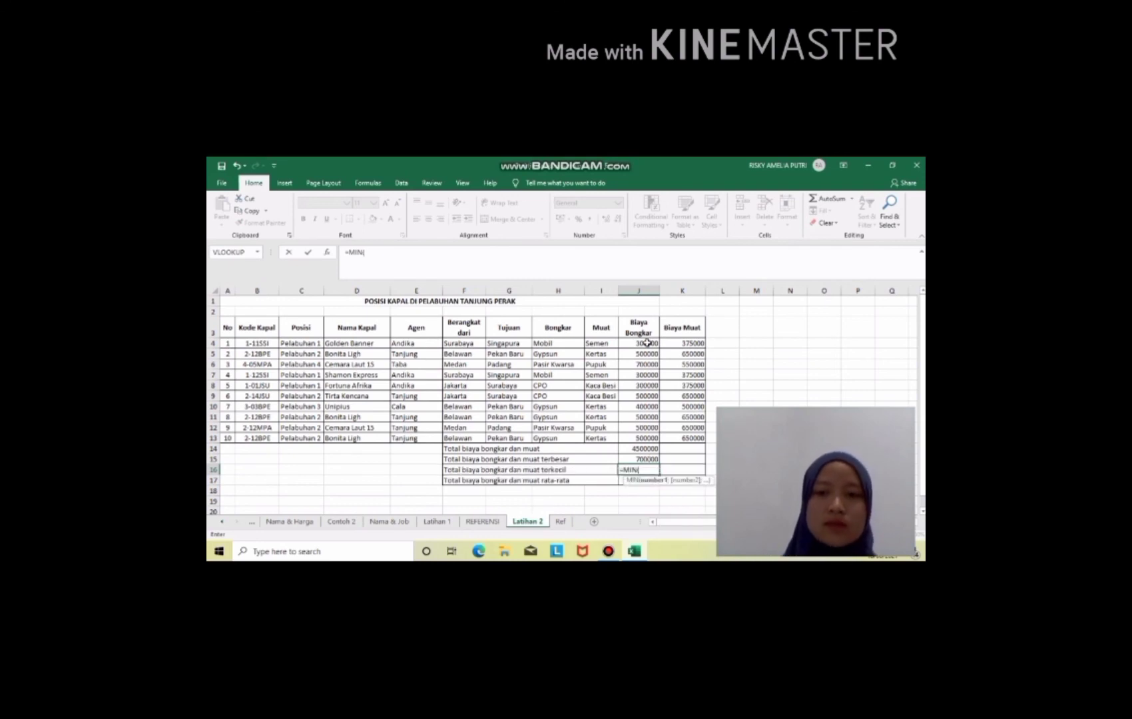
pyautogui.moveTo(647, 343); pyautogui.dragTo(645, 434)
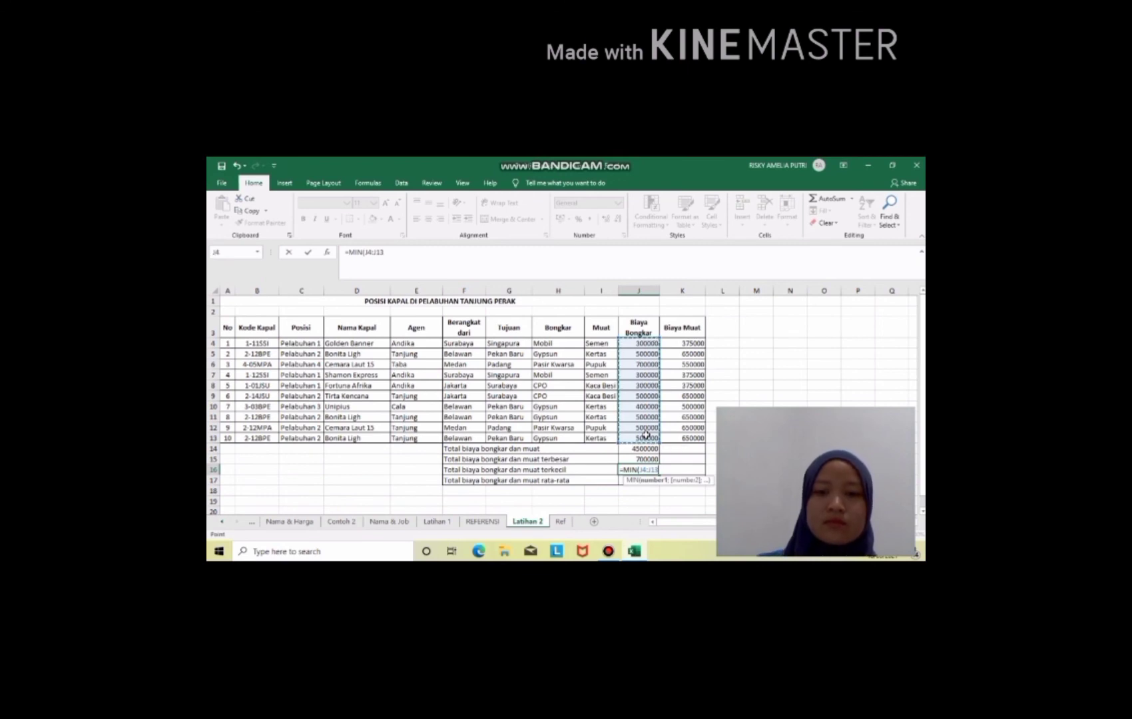
pyautogui.write(')')
pyautogui.press('Return')
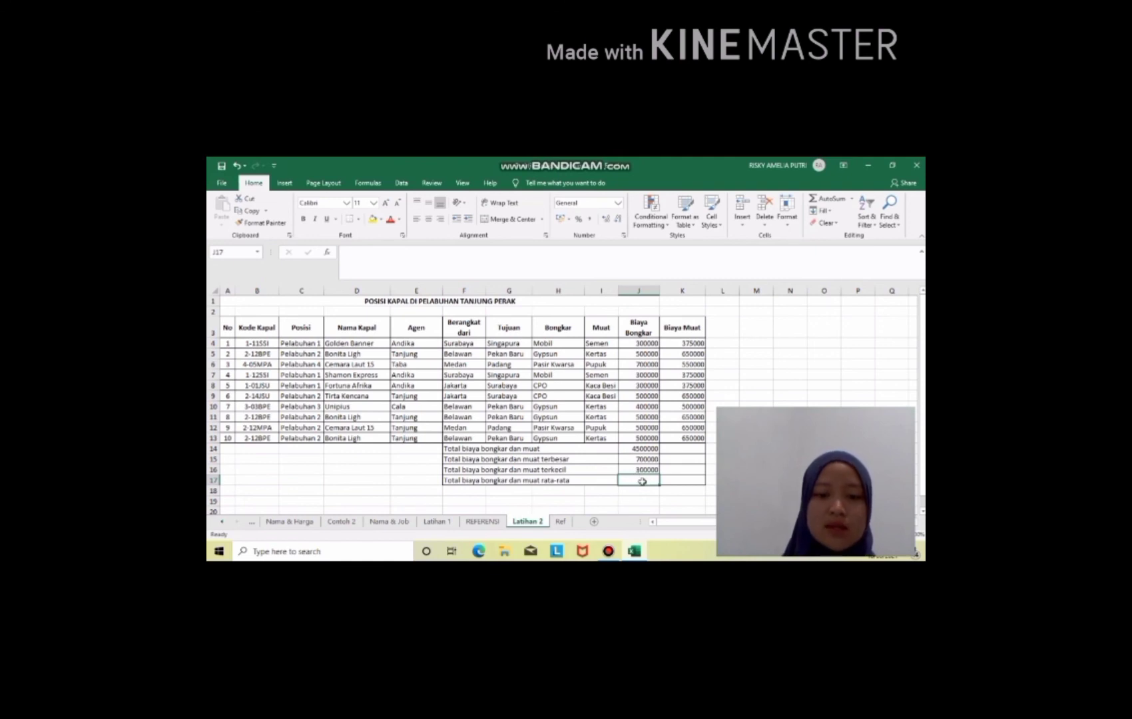
# Enter an AVERAGE of J4:J13 in J17 for the rata-rata Biaya Bongkar.
pyautogui.write('=A')
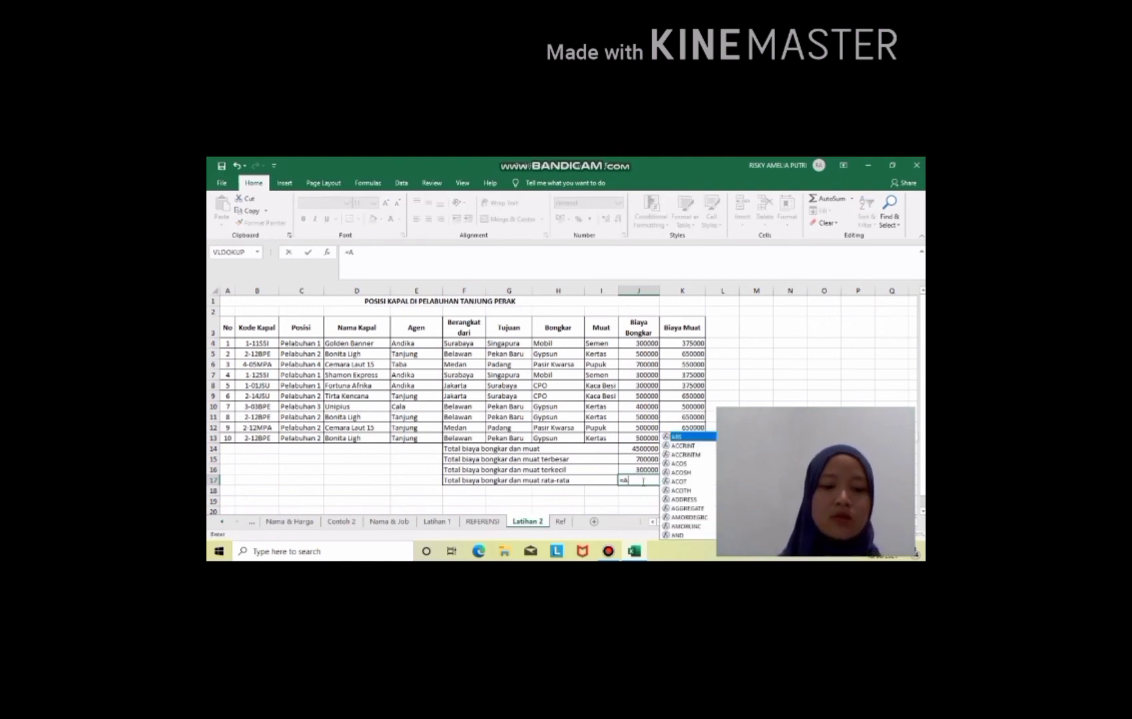
pyautogui.write('VERAGE')
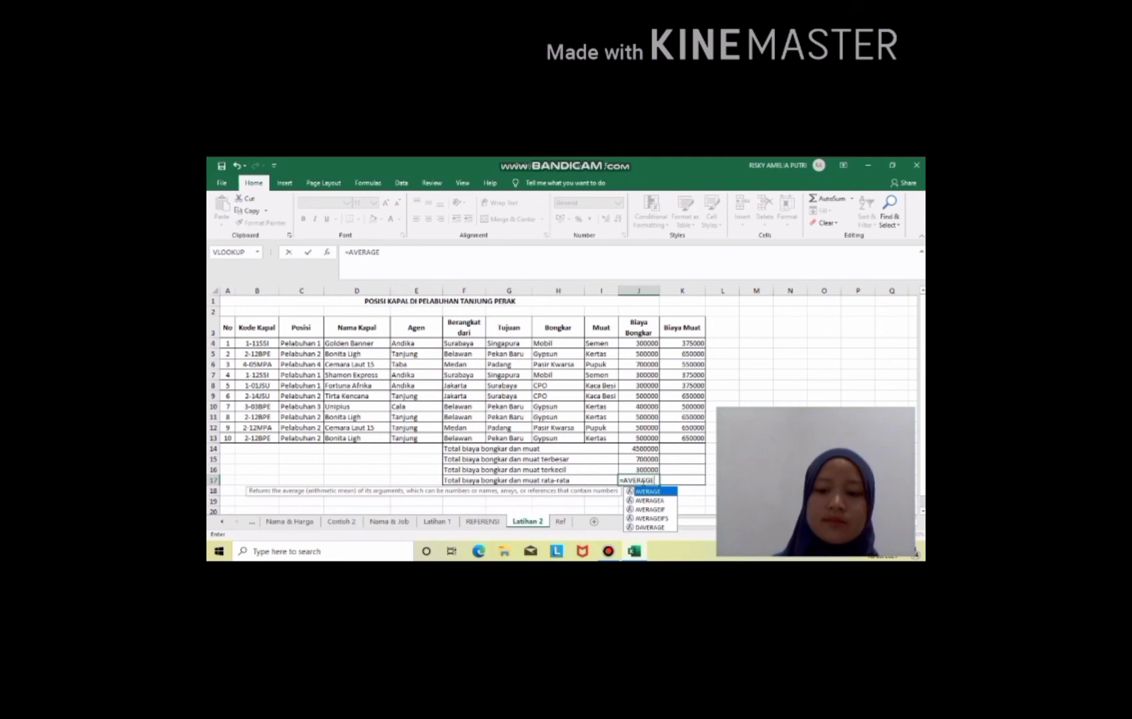
pyautogui.write('(')
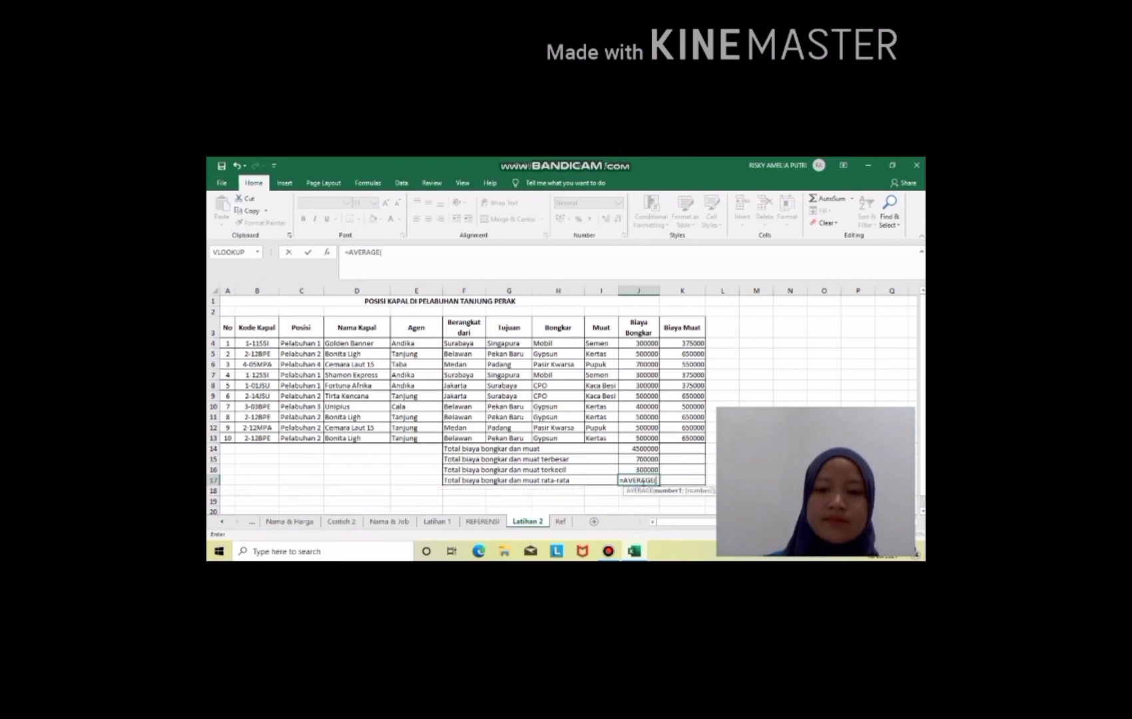
pyautogui.click(647, 343)
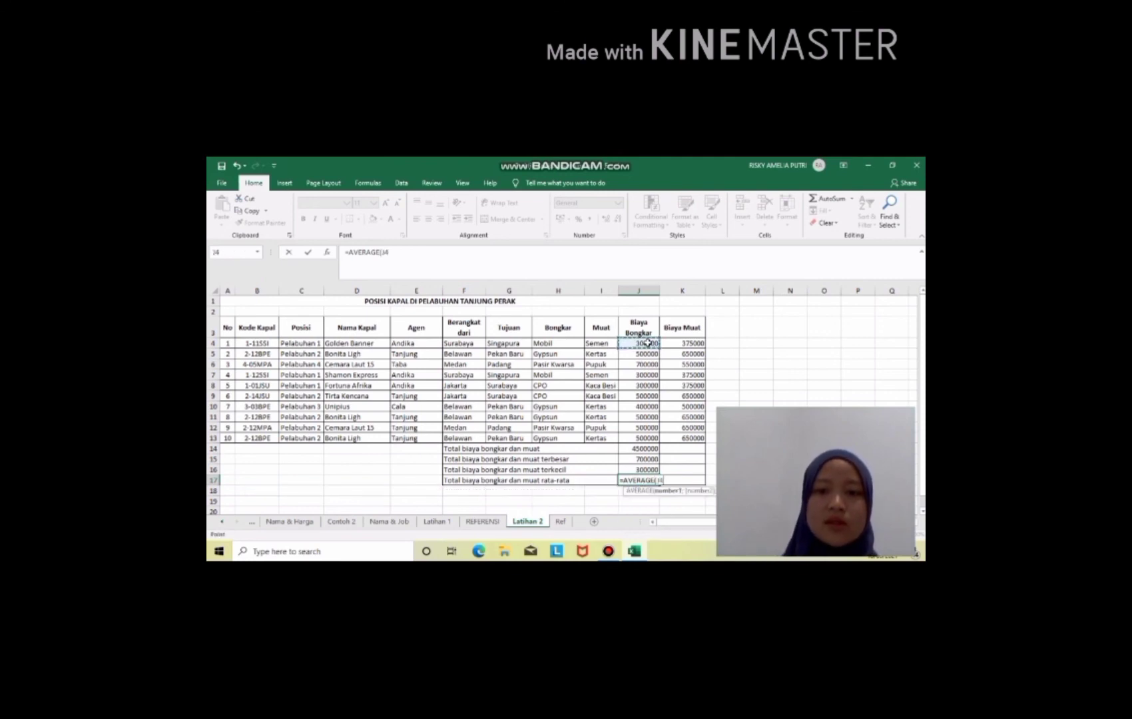
pyautogui.moveTo(647, 342); pyautogui.dragTo(652, 437)
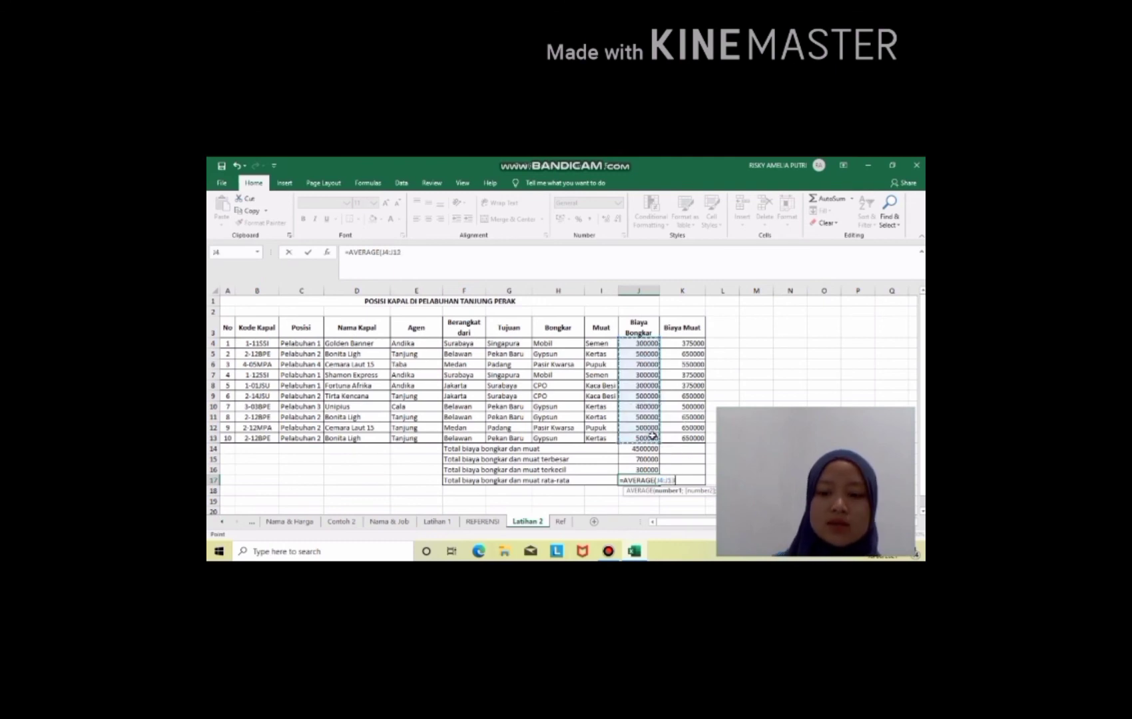
pyautogui.hotkey('ctrl', 'Return')
pyautogui.press('Return')
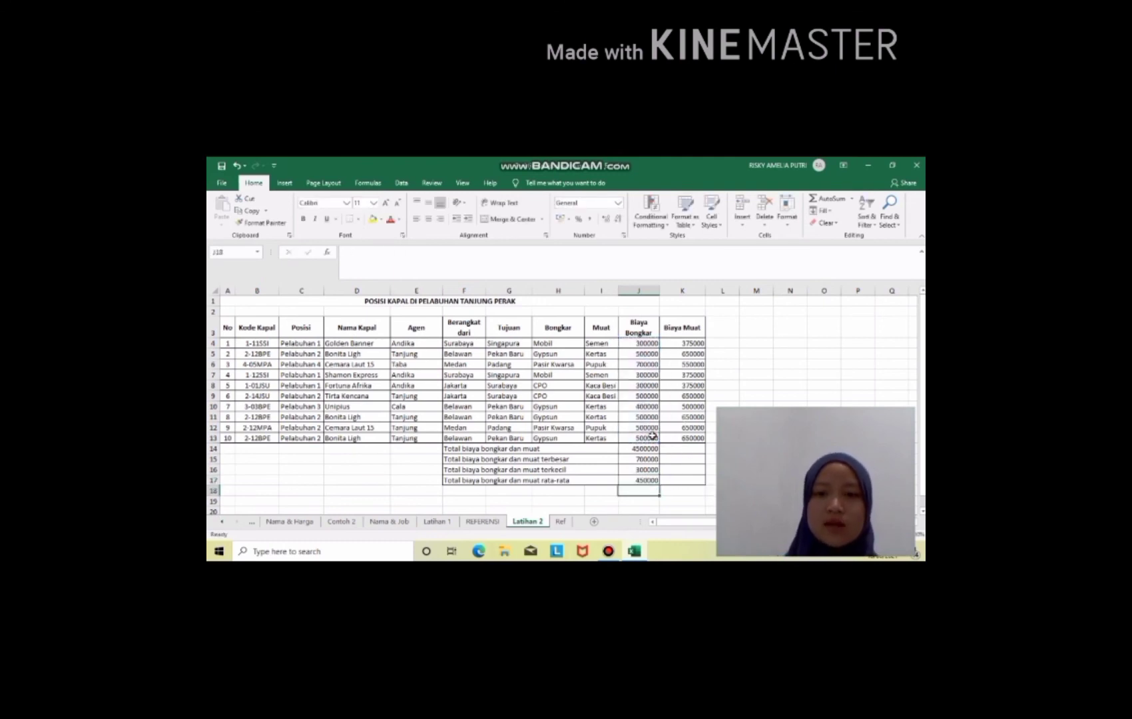
# Copy the total, largest, smallest and average formulas from J14:J17 across to the Biaya Muat cells K14:K17.
pyautogui.click(650, 451)
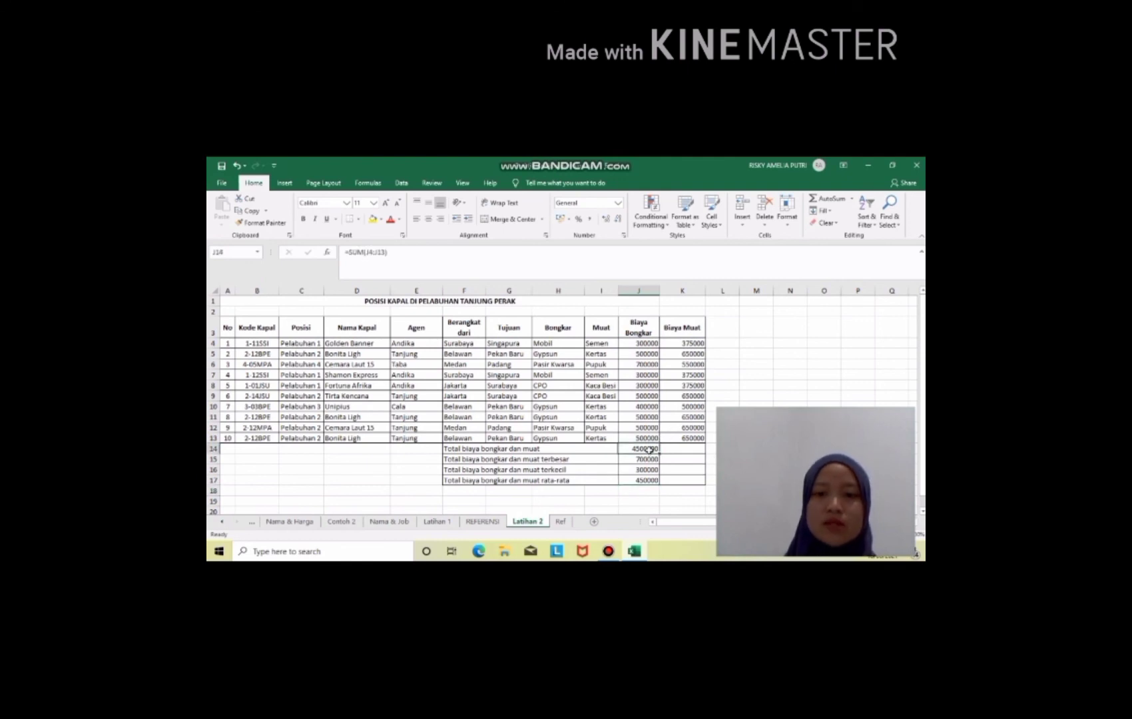
pyautogui.moveTo(660, 453); pyautogui.dragTo(686, 451)
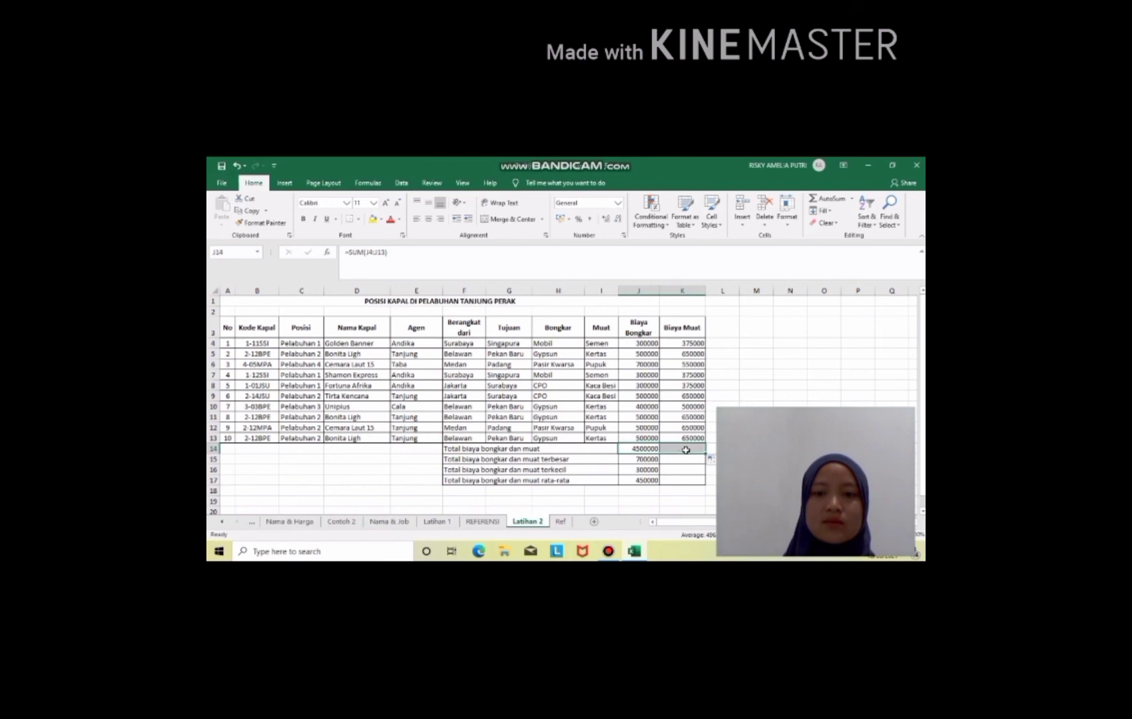
pyautogui.click(647, 461)
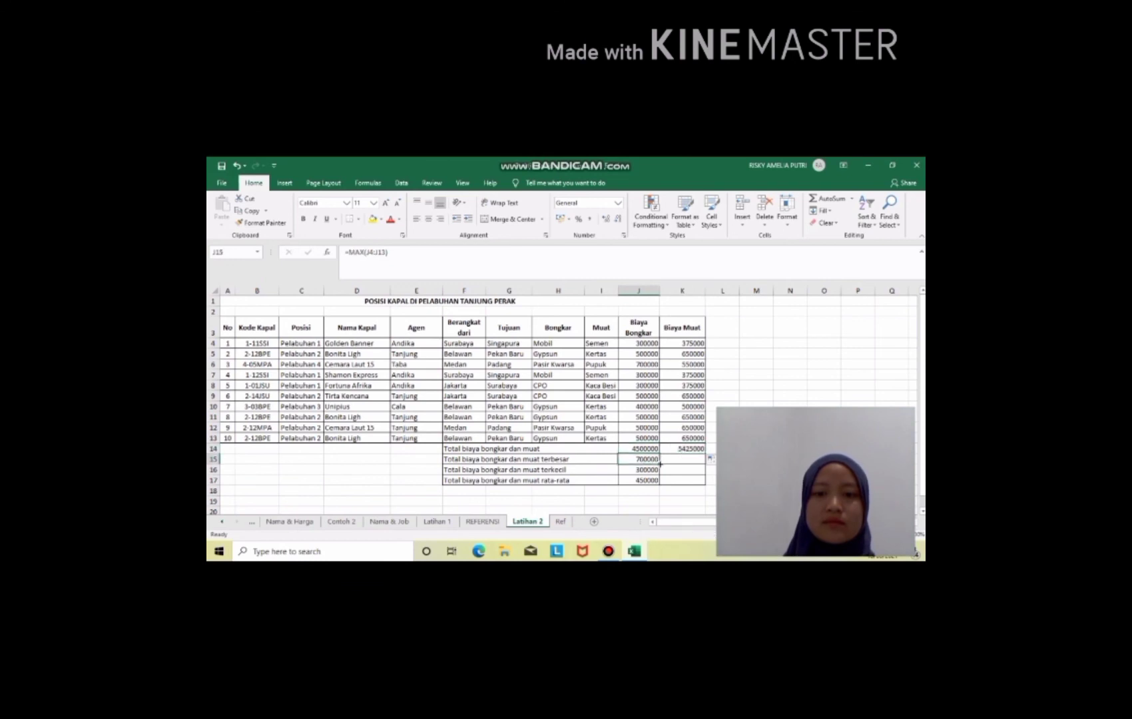
pyautogui.moveTo(659, 465); pyautogui.dragTo(687, 487)
pyautogui.click(643, 470)
pyautogui.click(642, 481)
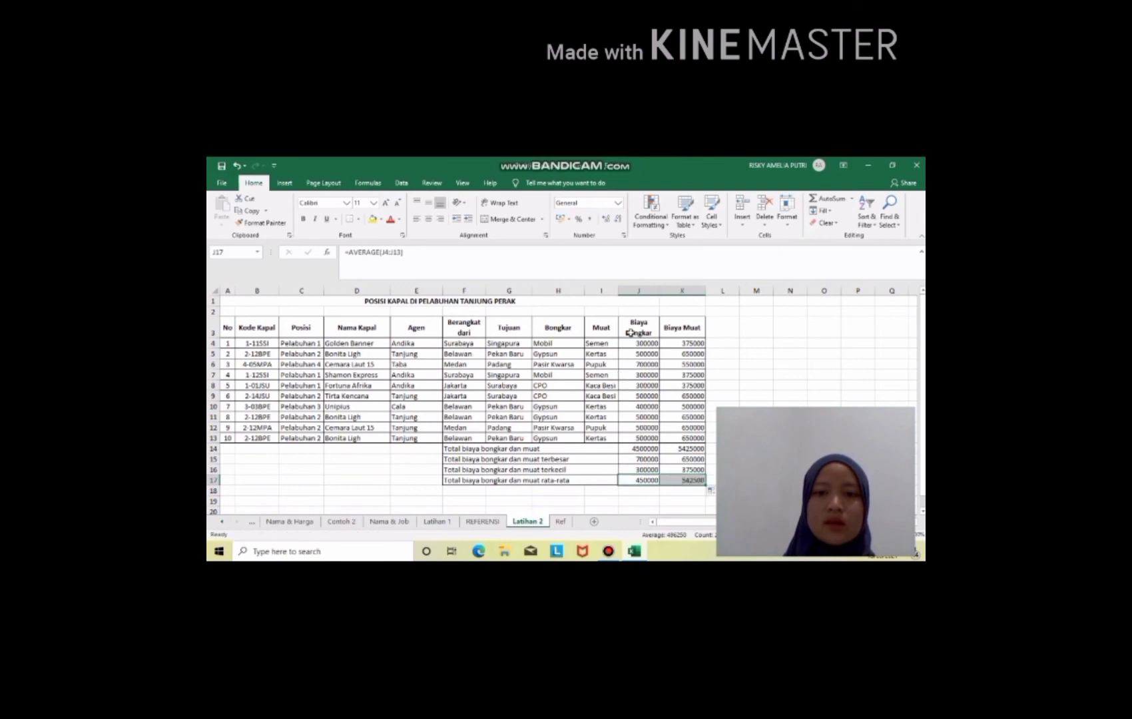
# Format the cost cells J4:K17 as Accounting with the Rp symbol and 0 decimal places.
pyautogui.click(649, 344)
pyautogui.moveTo(649, 365); pyautogui.dragTo(666, 477)
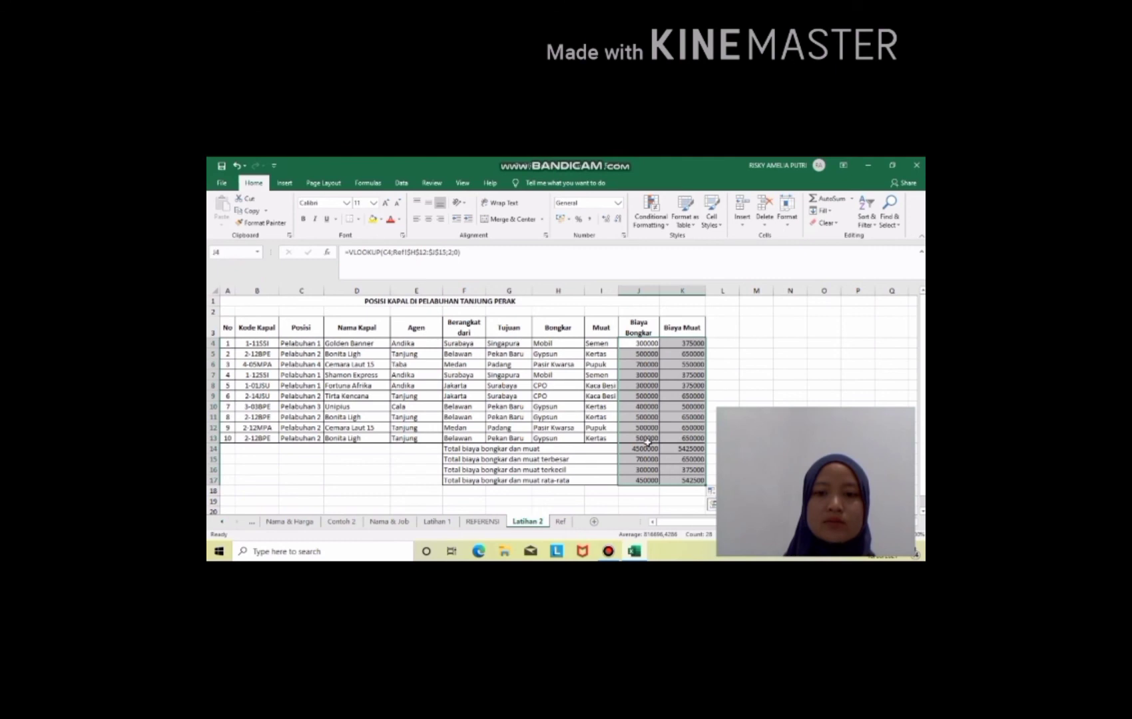
pyautogui.click(570, 224)
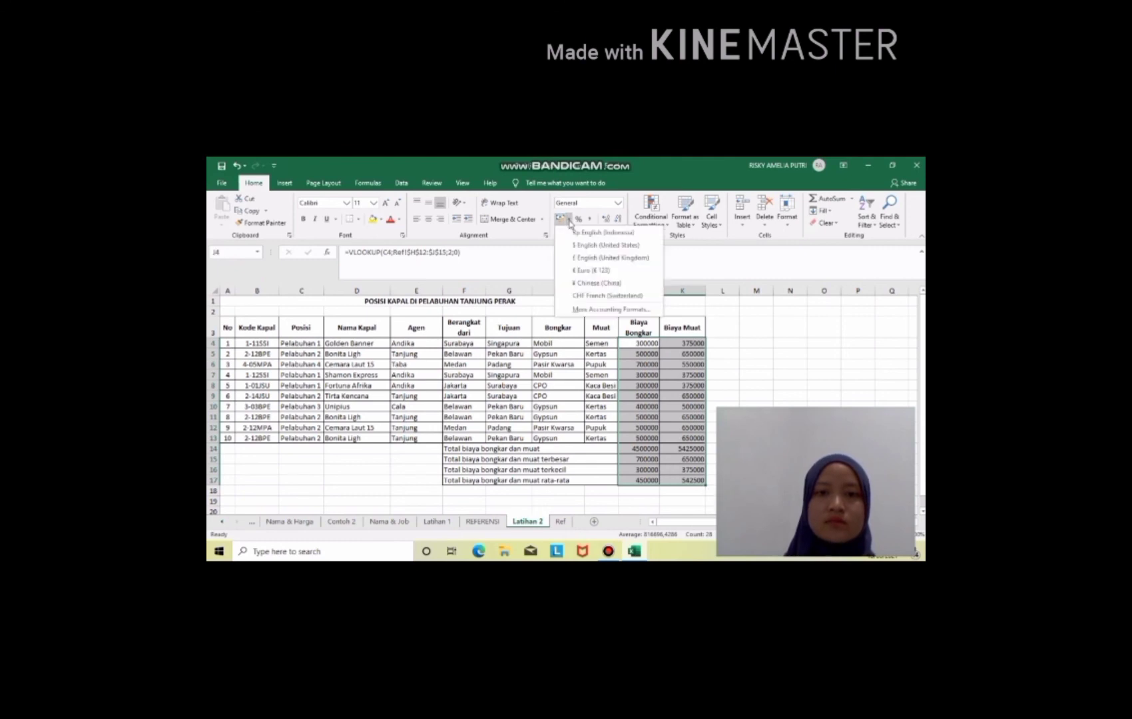
pyautogui.click(595, 311)
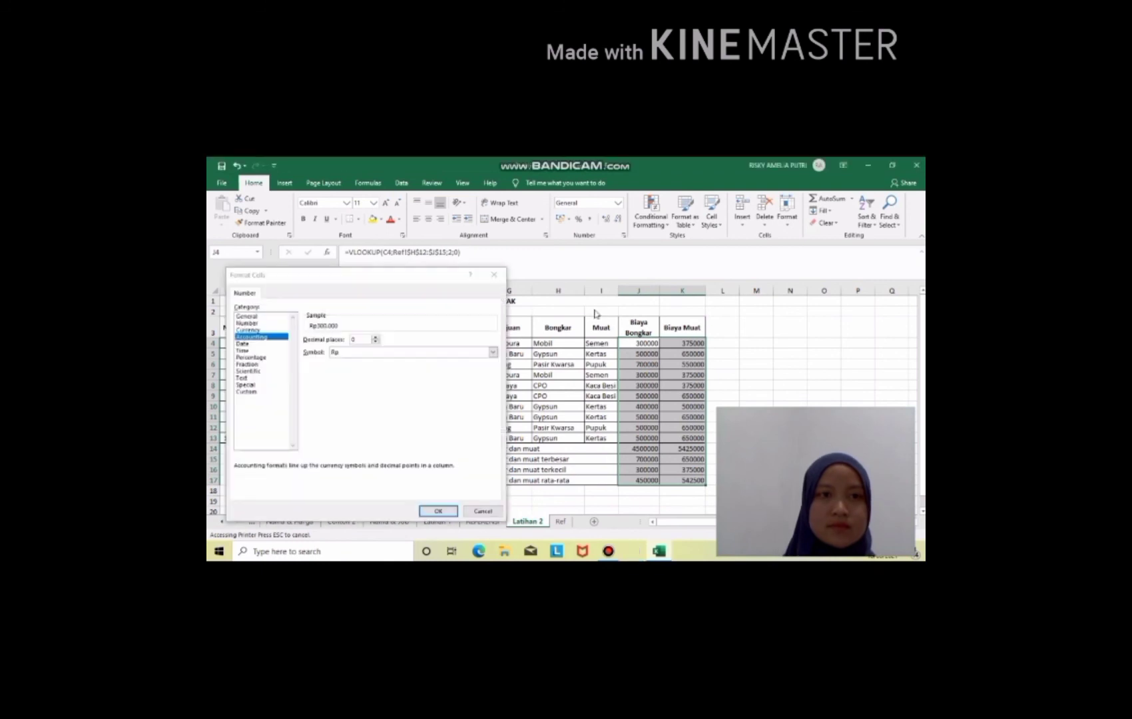
pyautogui.click(438, 510)
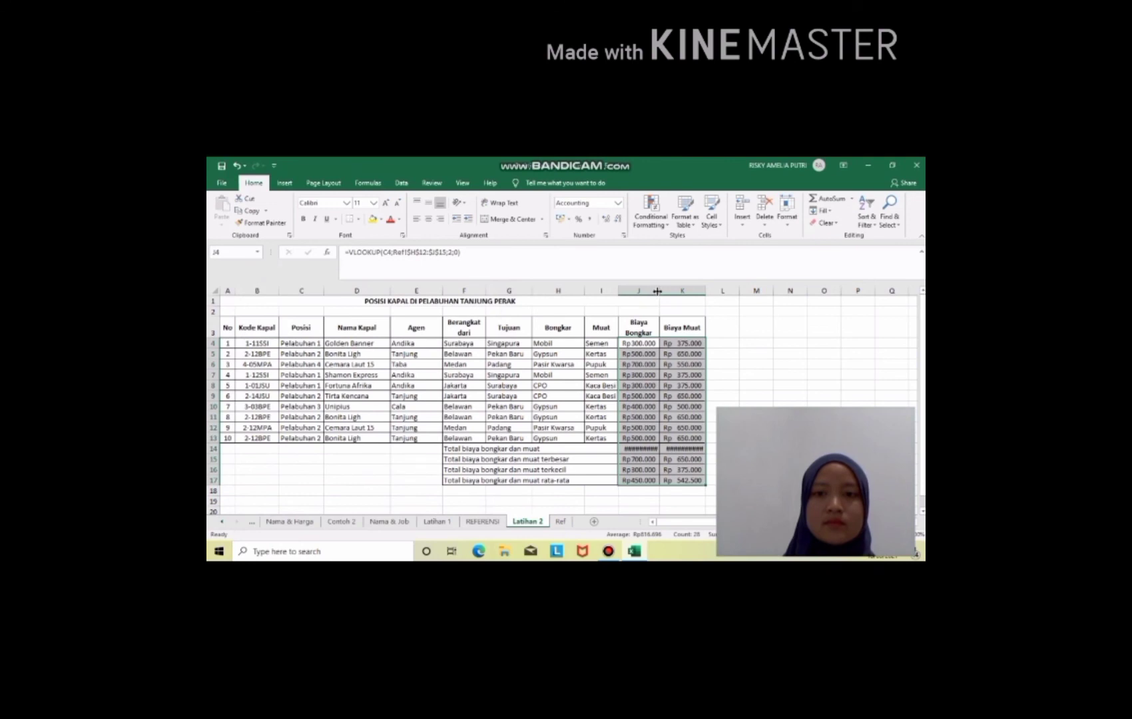
# Widen the Biaya Bongkar and Biaya Muat columns J and K so the rupiah amounts fit.
pyautogui.moveTo(659, 290); pyautogui.dragTo(743, 293)
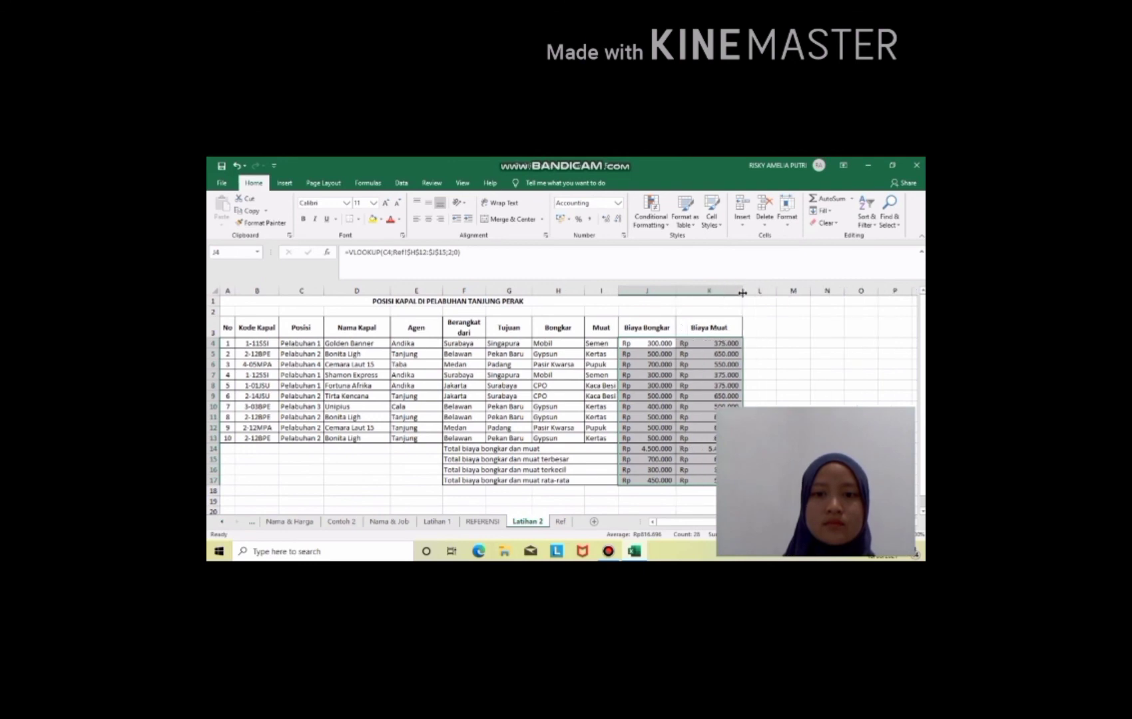
pyautogui.click(712, 363)
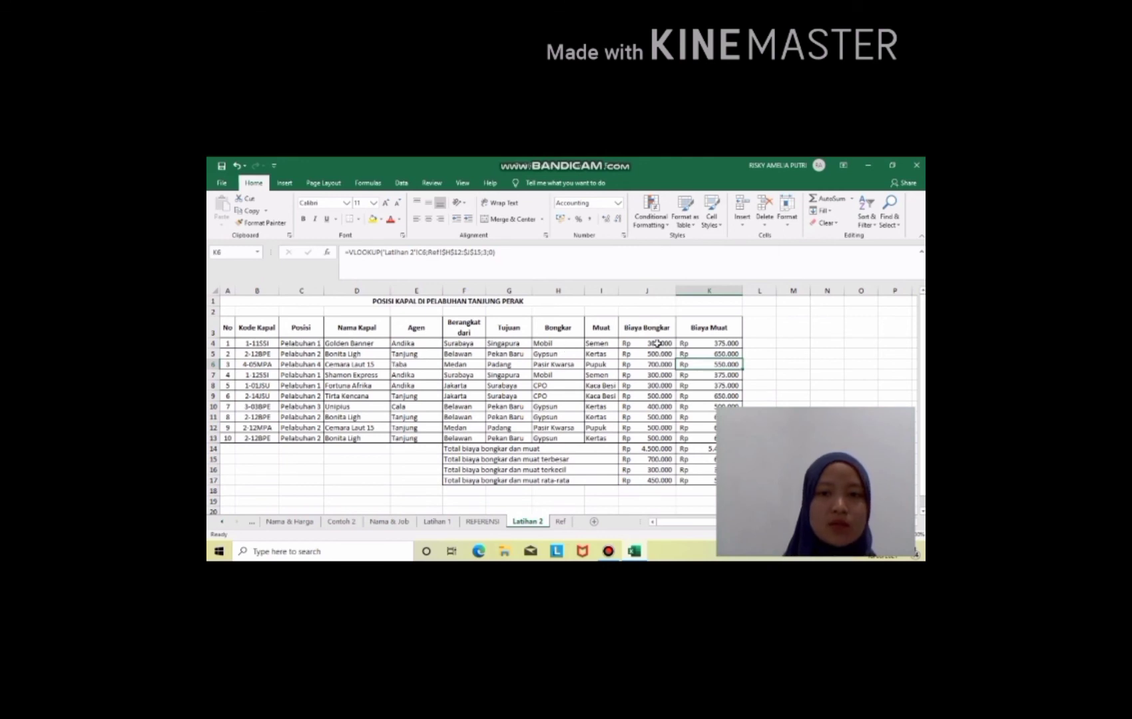
# Compare the Biaya Bongkar and Biaya Muat amounts on the Latihan 2 sheet with Tabel 5 on the Ref sheet.
pyautogui.click(561, 523)
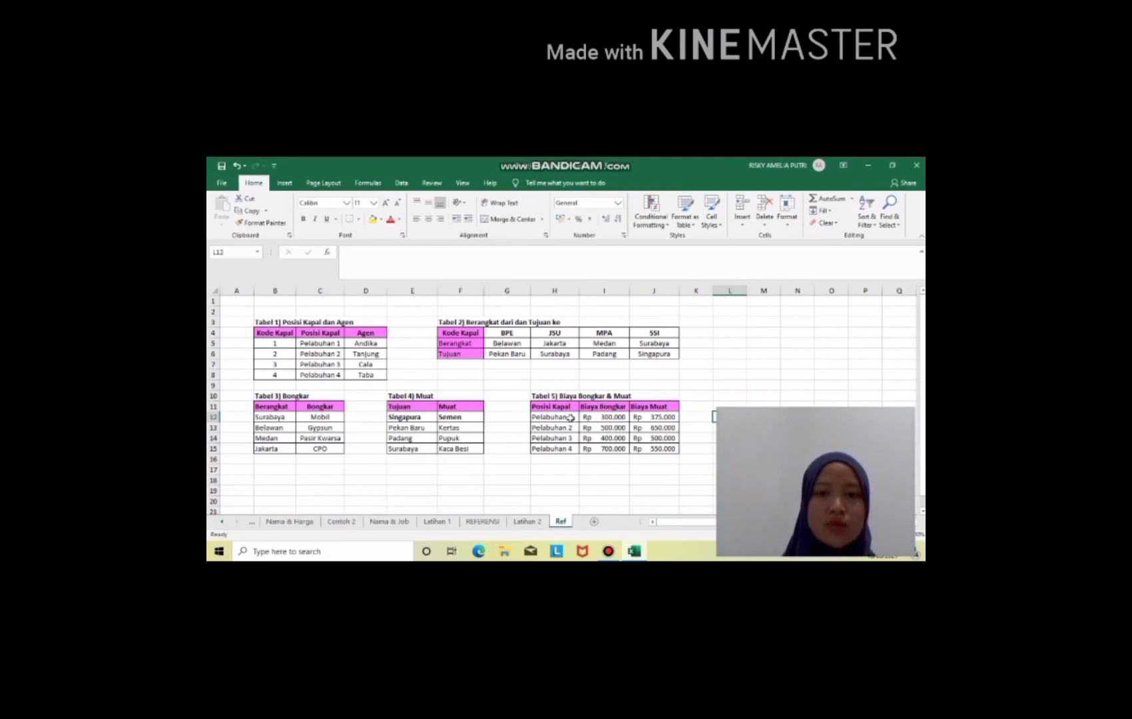
pyautogui.click(528, 523)
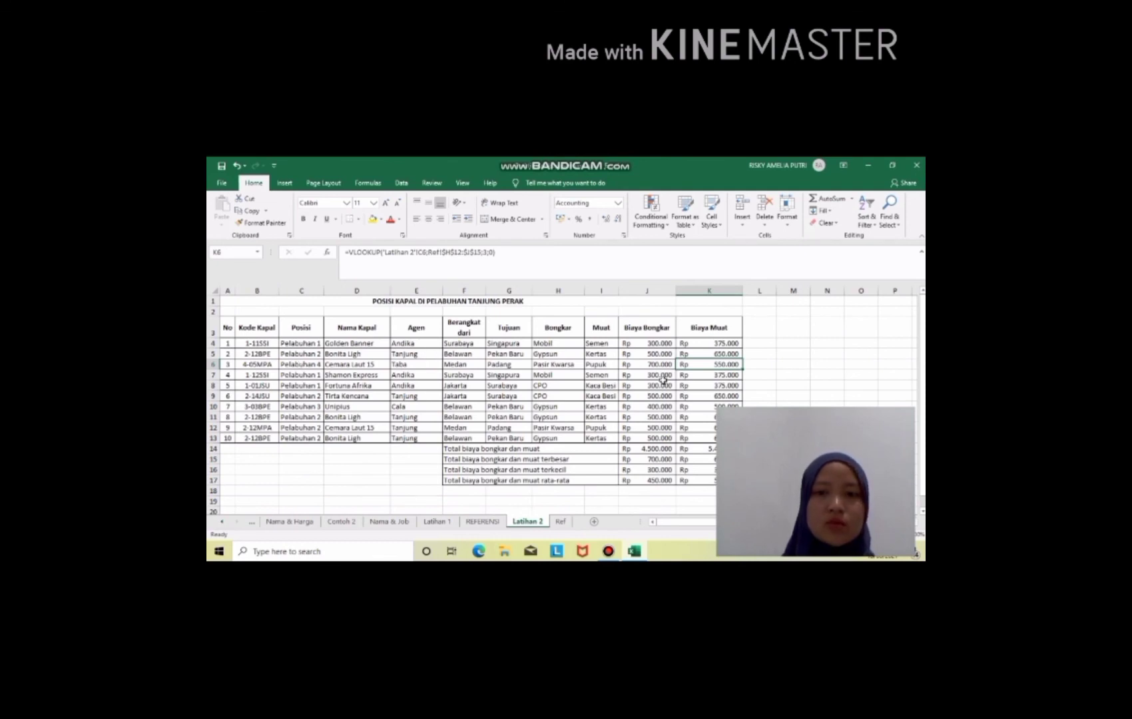
pyautogui.click(561, 523)
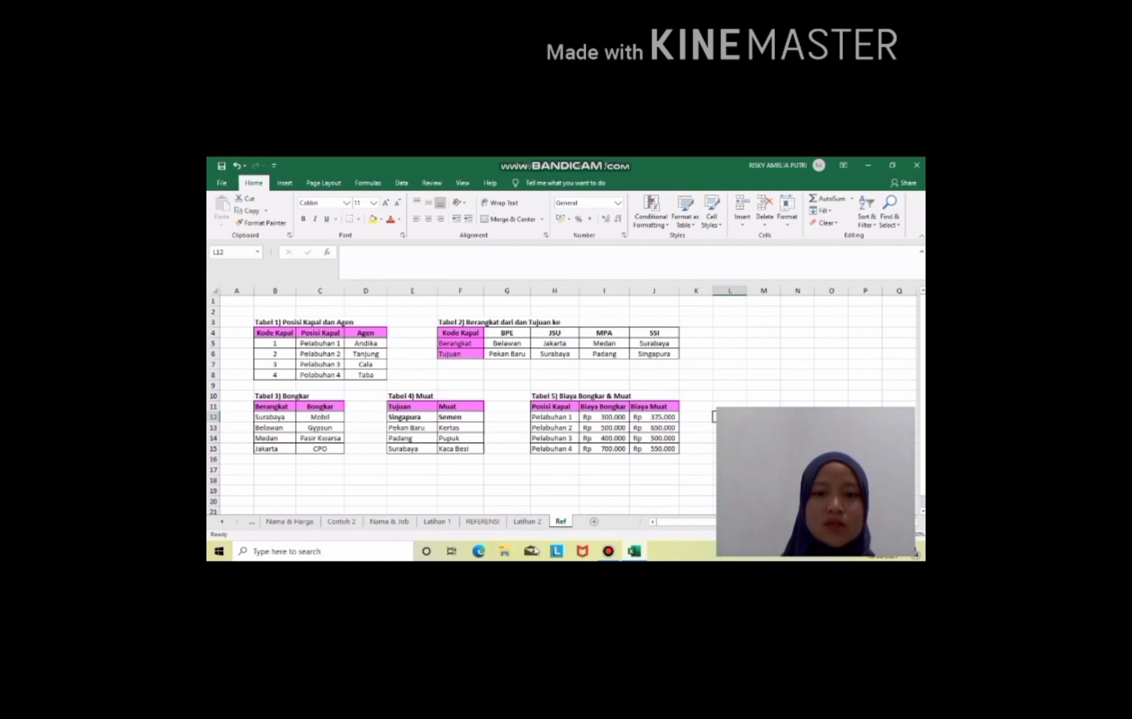
pyautogui.click(528, 522)
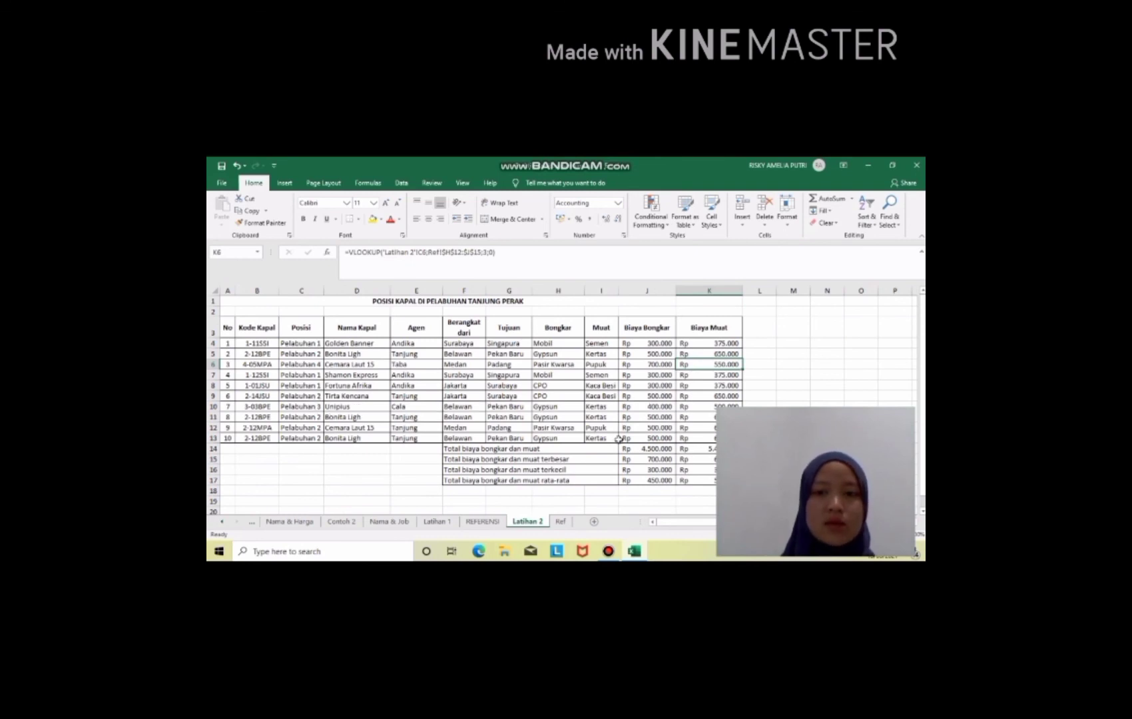
pyautogui.click(563, 522)
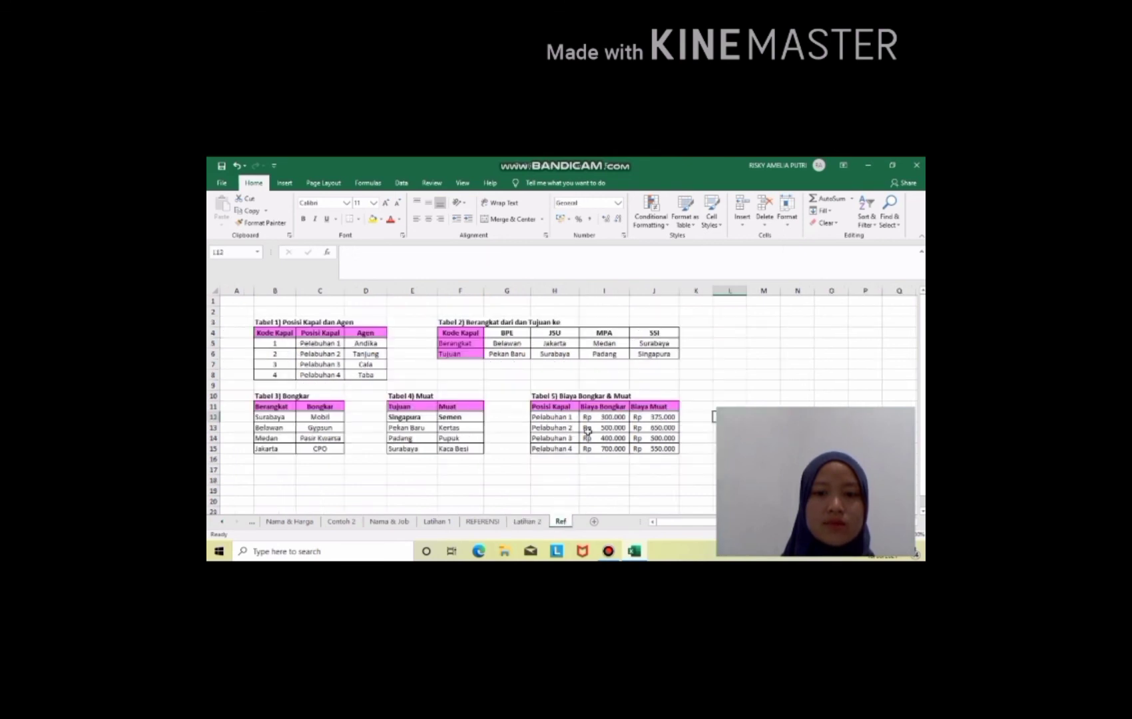
pyautogui.click(528, 522)
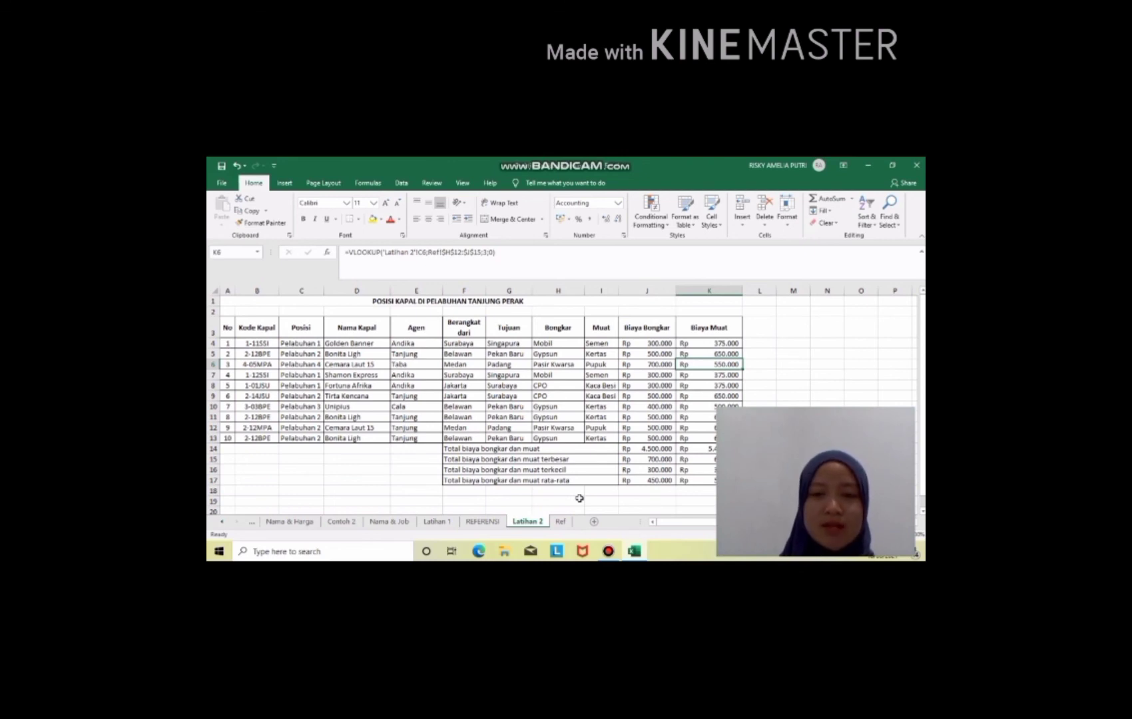
pyautogui.click(608, 551)
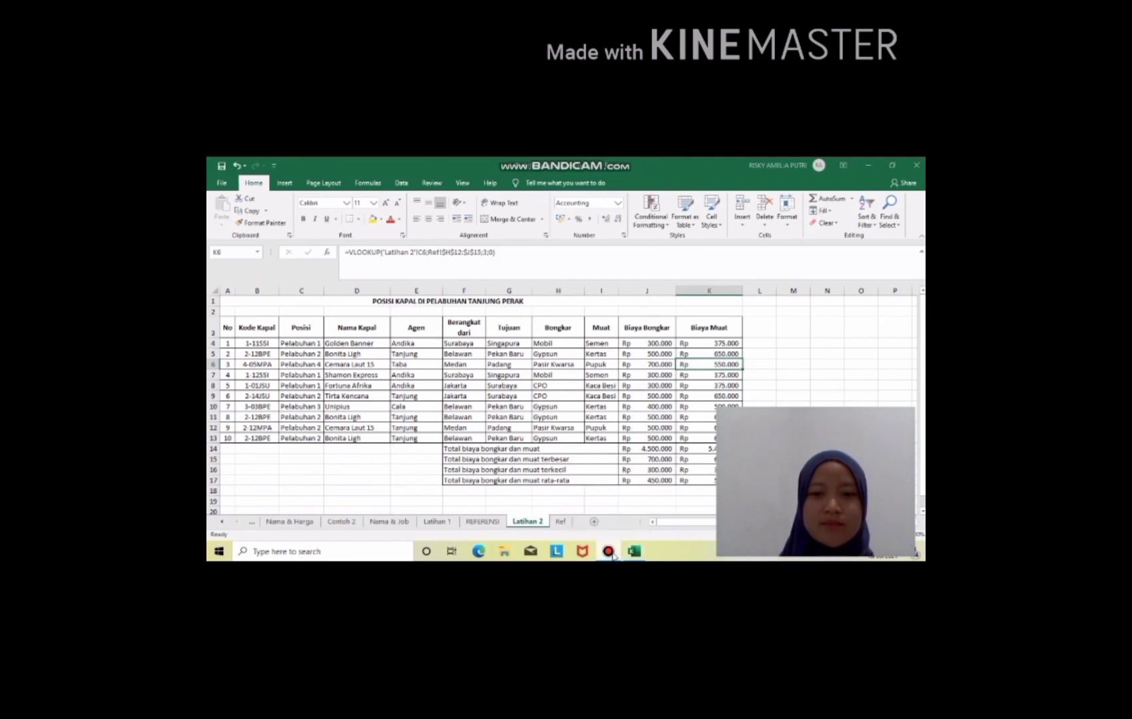